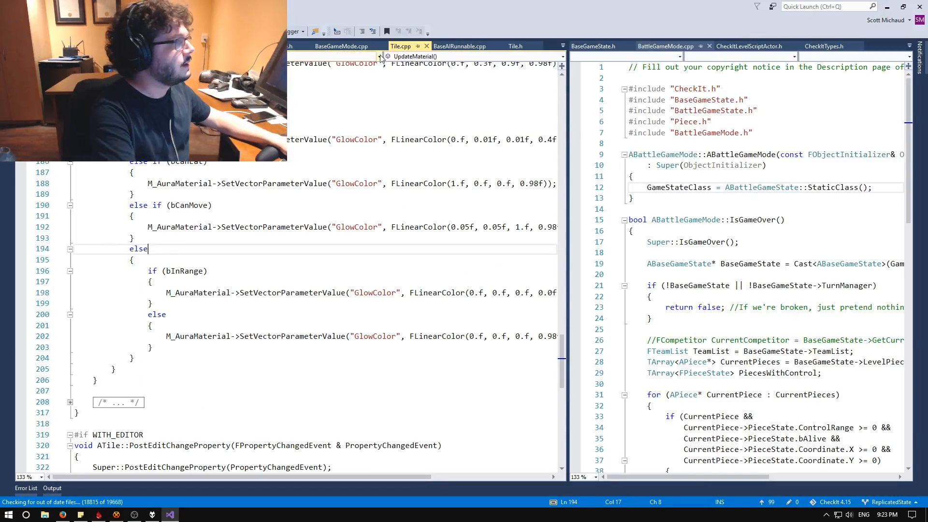
Start debugging the CheckIt project to launch the Unreal Editor, and close the load errors log
left_click(368, 169)
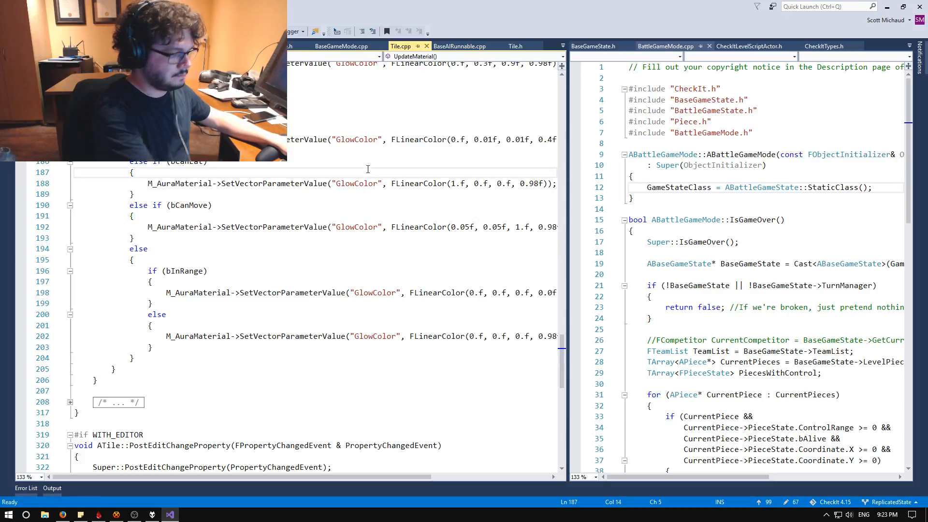
key("F5")
key("Return")
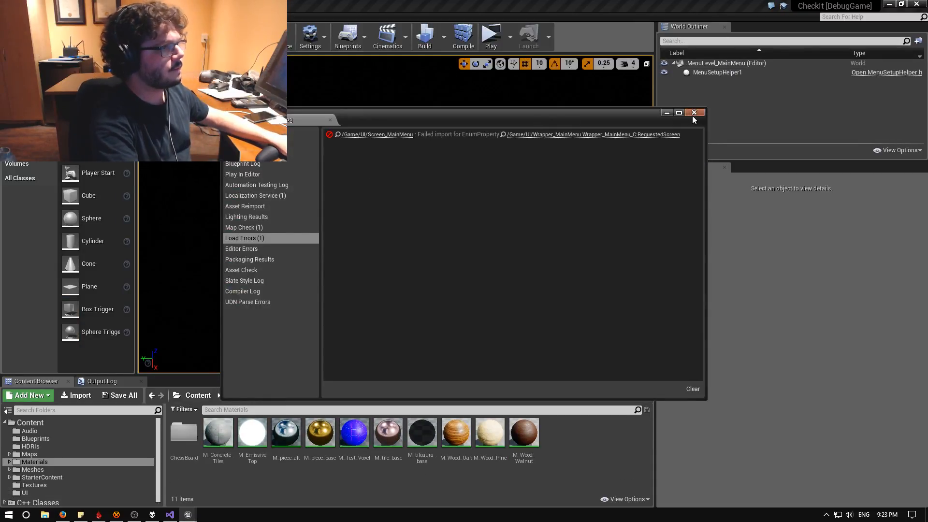
left_click(694, 112)
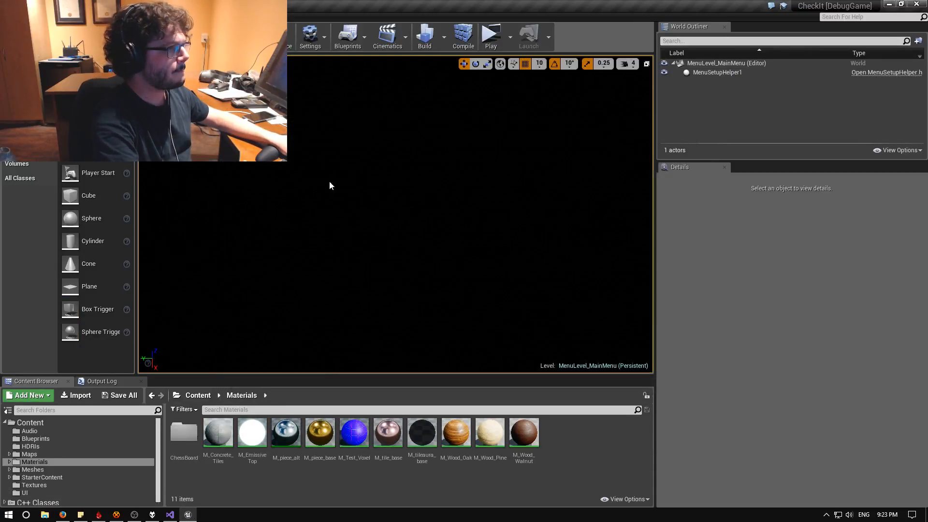
Open the M_Test_Voxel material and examine its graph section that converts world position into UV coordinates
double_click(354, 435)
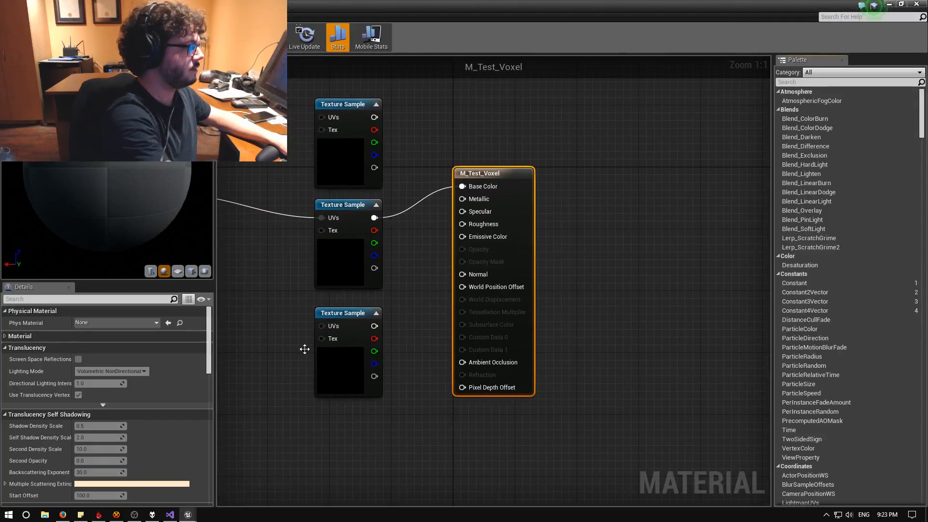
right_click_drag(304, 349, 432, 339)
scroll(442, 344, "down", 2)
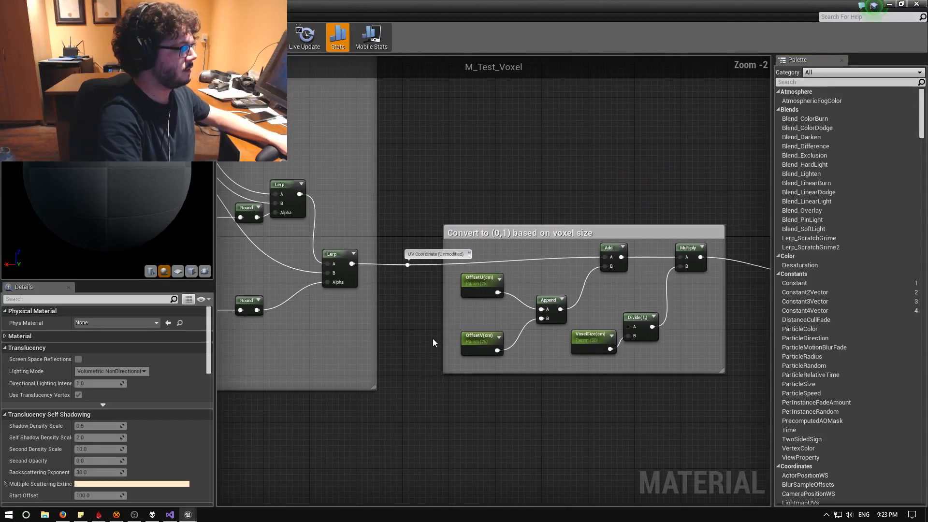
scroll(433, 338, "down", 1)
scroll(411, 331, "down", 1)
right_click_drag(392, 301, 472, 305)
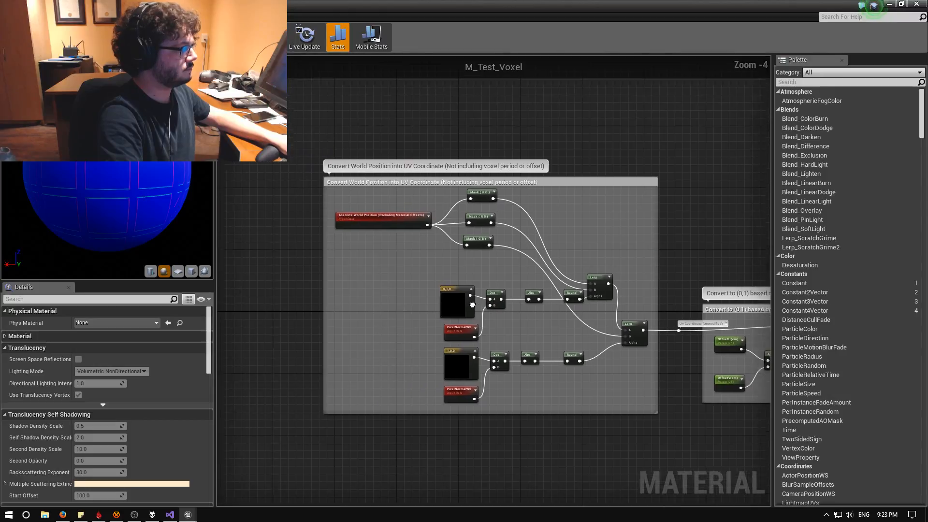
scroll(386, 271, "up", 1)
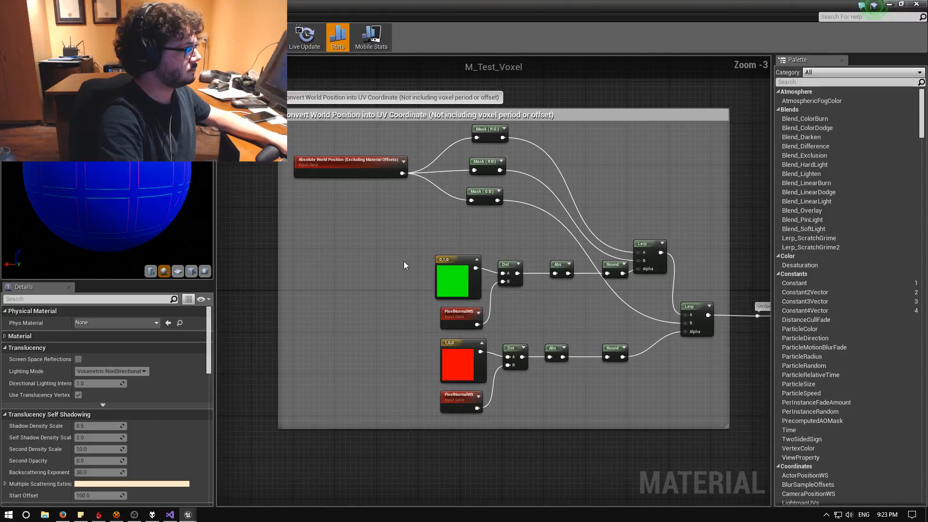
right_click_drag(404, 261, 375, 297)
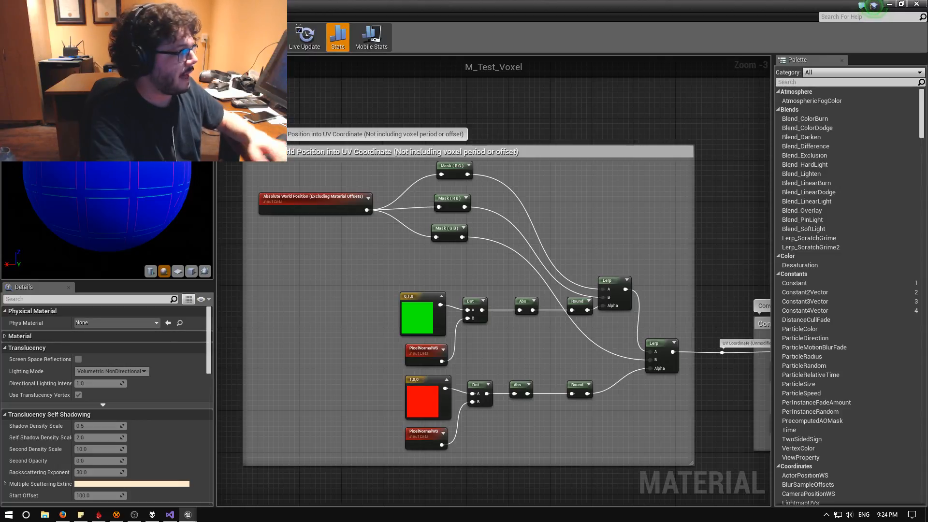
Preview the material on a cube in unlit view mode and orbit around the cube
left_click(195, 272)
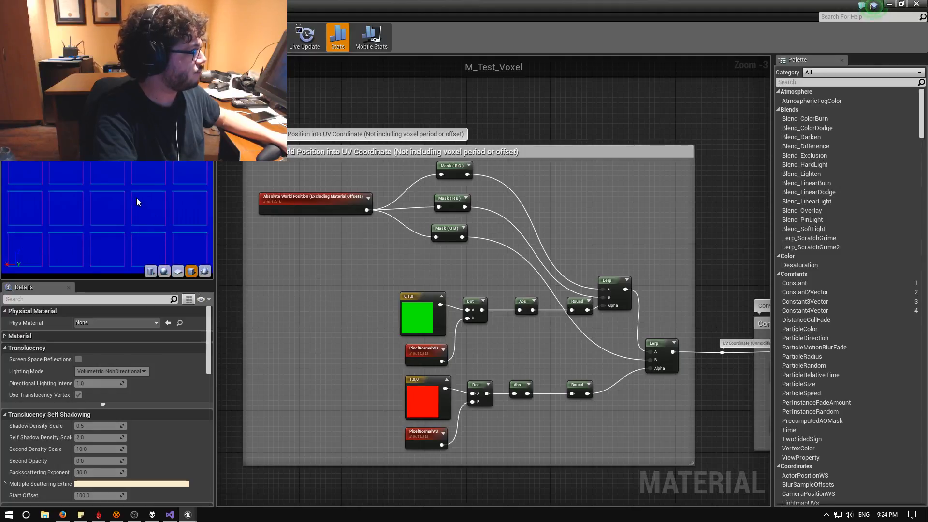
scroll(137, 196, "down", 3)
left_click(71, 63)
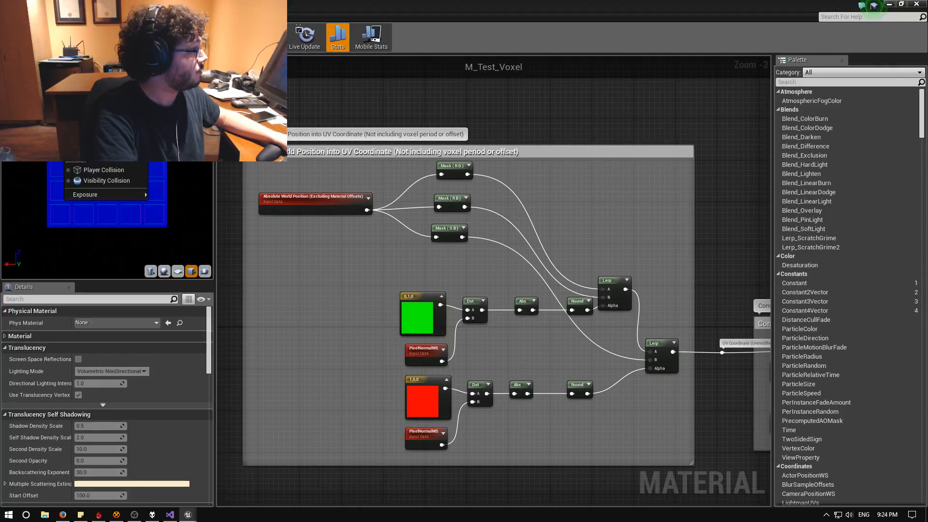
left_click(79, 93)
mouse_move(99, 170)
right_mouse_down()
mouse_move(99, 203)
mouse_move(99, 183)
right_mouse_up()
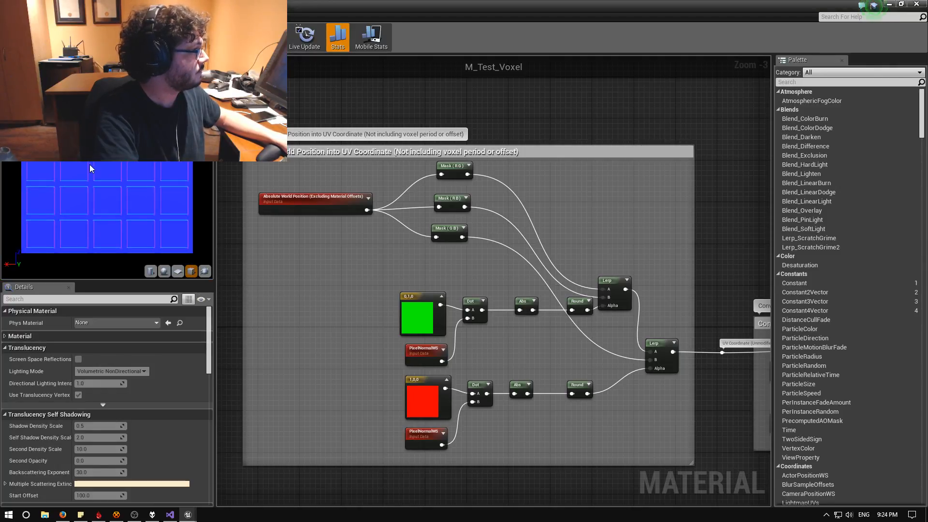
left_click_drag(99, 184, 121, 205)
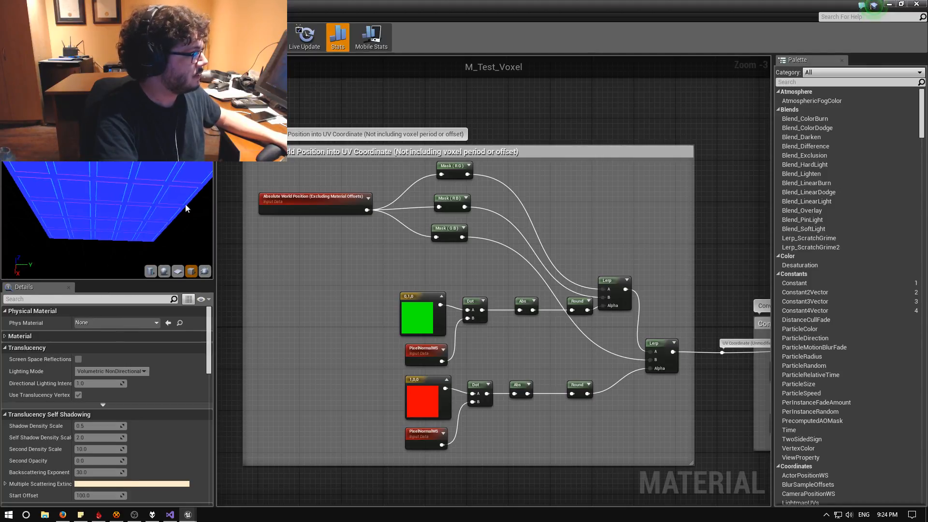
Inspect the texture samples, the cube preview's edges, and the settings of the offset and VoxelSize(cm) parameters
right_click_drag(616, 245, 315, 208)
right_click_drag(531, 219, 217, 201)
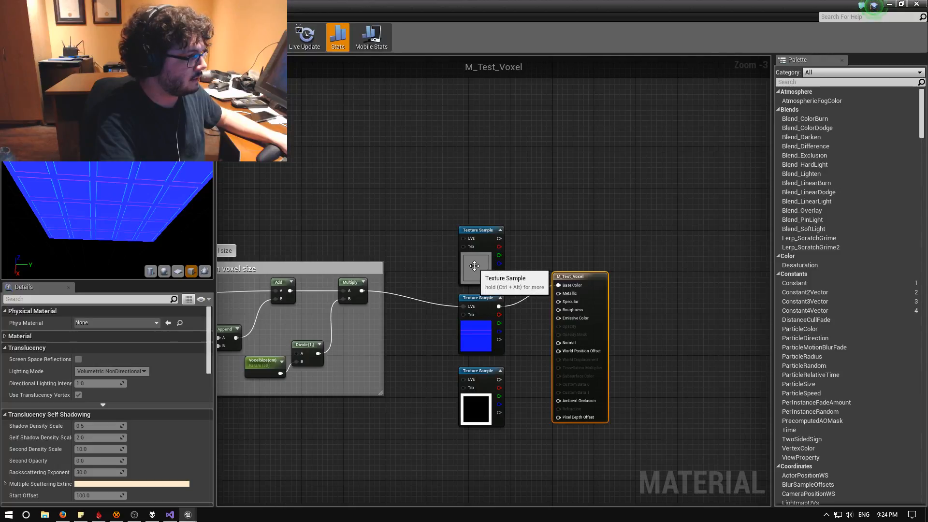
left_click(472, 269)
left_click(476, 408)
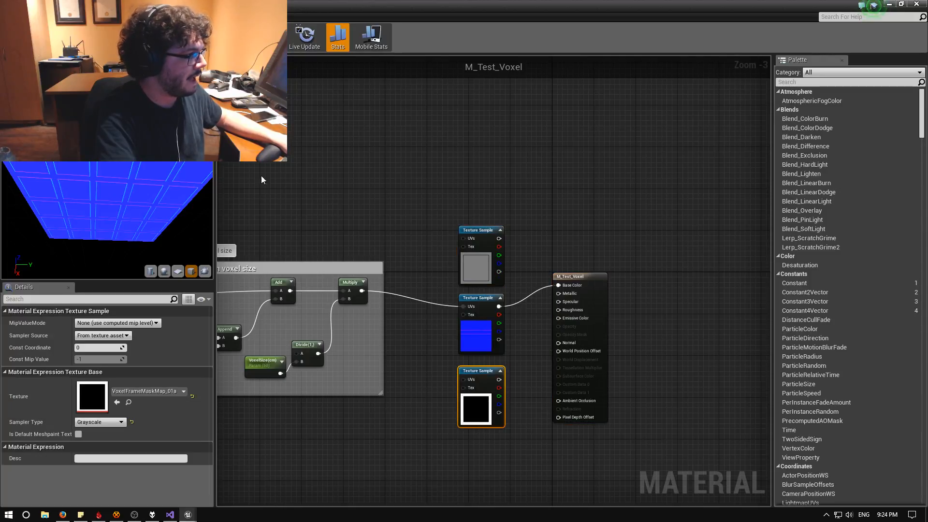
mouse_move(130, 145)
left_mouse_down()
mouse_move(159, 120)
mouse_move(131, 144)
left_mouse_up()
mouse_move(116, 203)
left_mouse_down()
mouse_move(99, 195)
mouse_move(77, 208)
mouse_move(102, 220)
mouse_move(126, 203)
mouse_move(150, 208)
mouse_move(121, 201)
mouse_move(109, 218)
mouse_move(131, 213)
left_mouse_up()
right_click_drag(278, 145, 632, 176)
left_click(528, 259)
left_click(532, 311)
right_click_drag(403, 136, 593, 192)
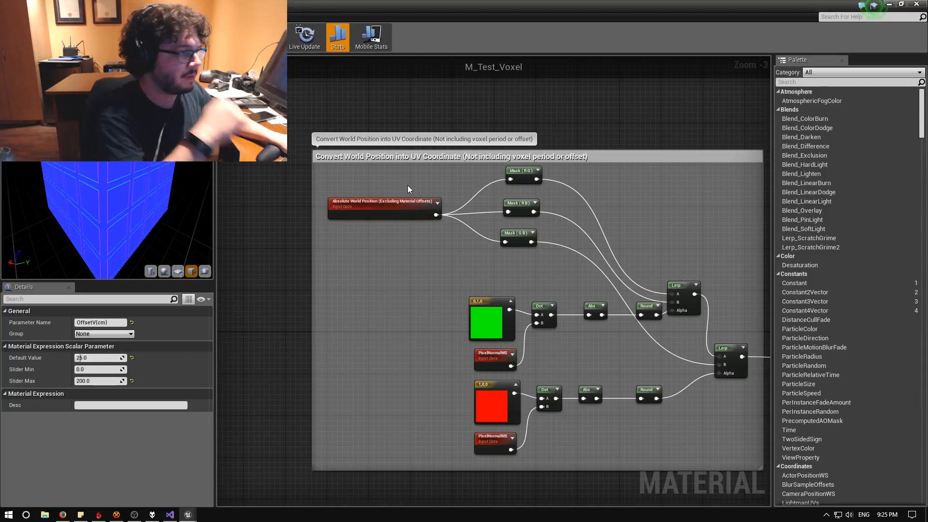
right_click_drag(526, 180, 545, 282)
left_click(571, 294)
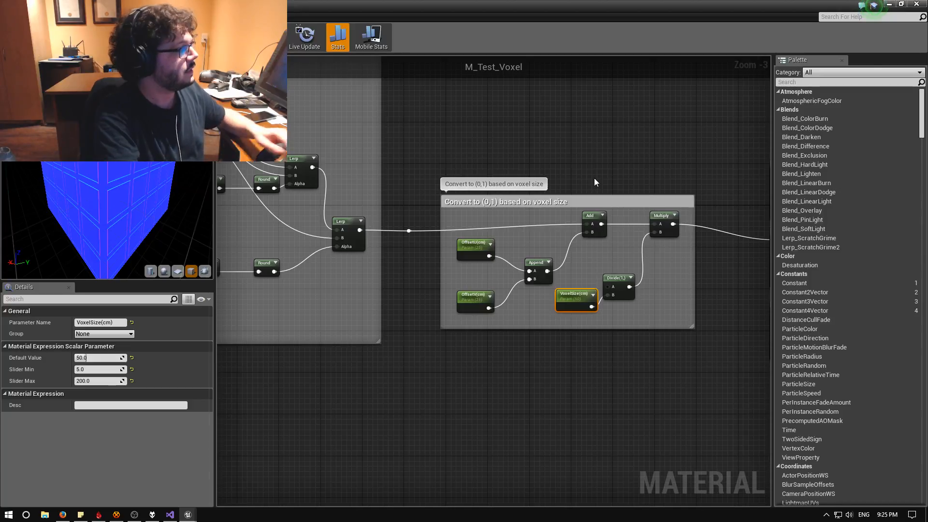
Review the material graph from the world position conversion through the voxel size scaling to the texture samples and material output
right_click_drag(671, 155, 739, 216)
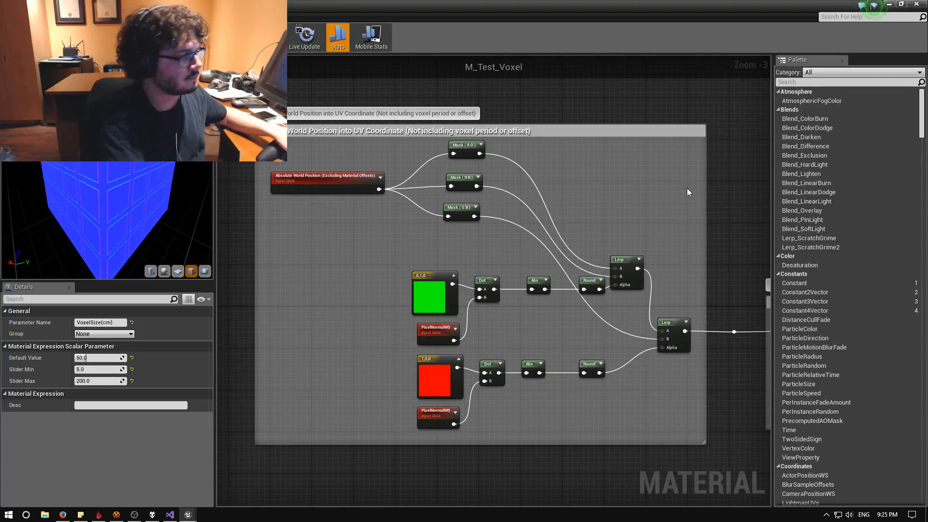
mouse_move(712, 183)
right_mouse_down()
mouse_move(738, 187)
mouse_move(701, 185)
right_mouse_up()
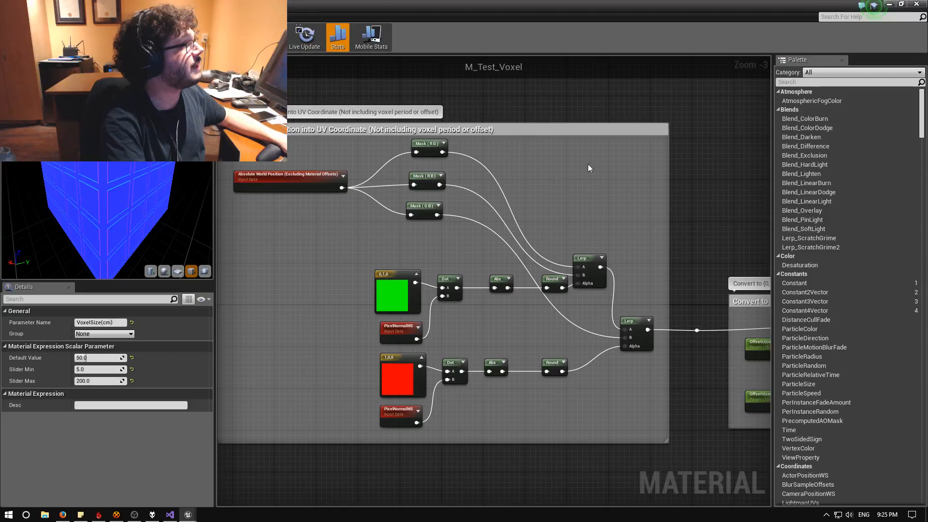
right_click_drag(588, 166, 561, 255)
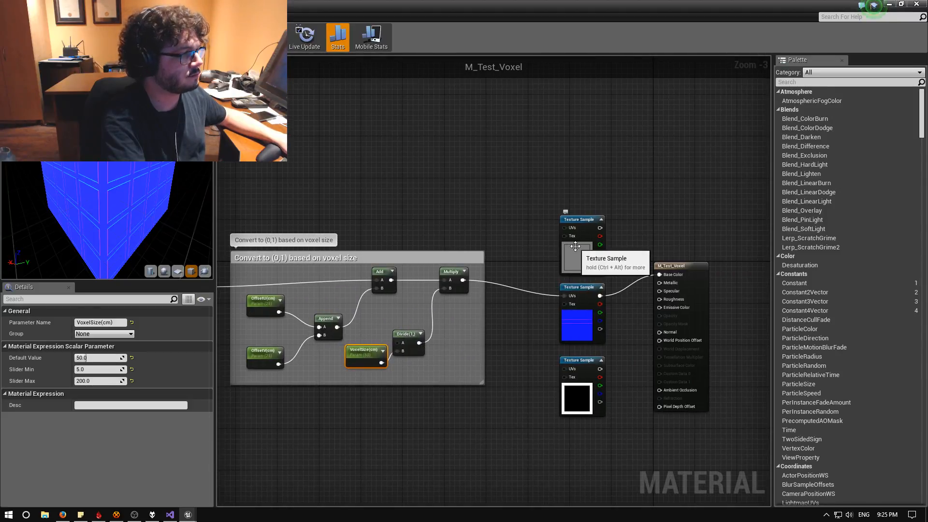
left_click(579, 252)
left_click(539, 245)
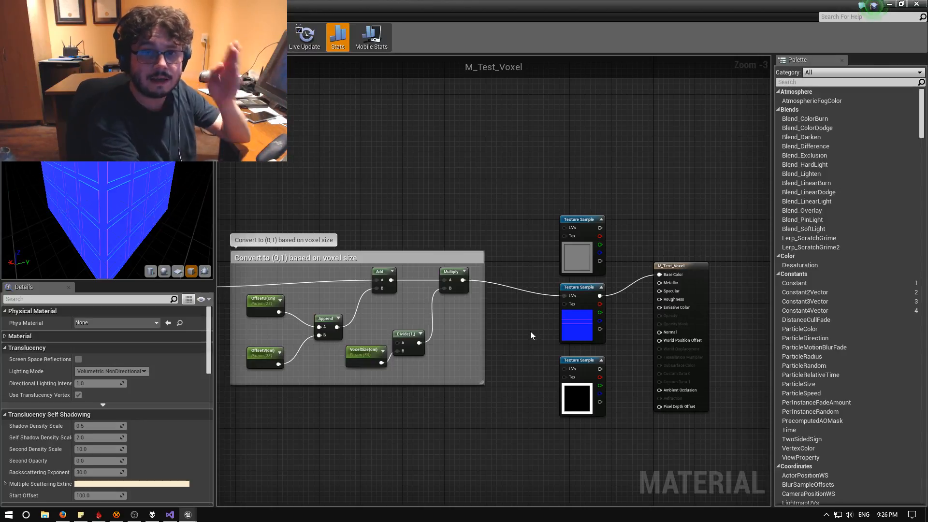
left_click(375, 355)
left_click(486, 195)
right_click_drag(466, 186, 633, 193)
scroll(556, 190, "down", 2)
right_click_drag(556, 190, 690, 262)
scroll(638, 223, "up", 1)
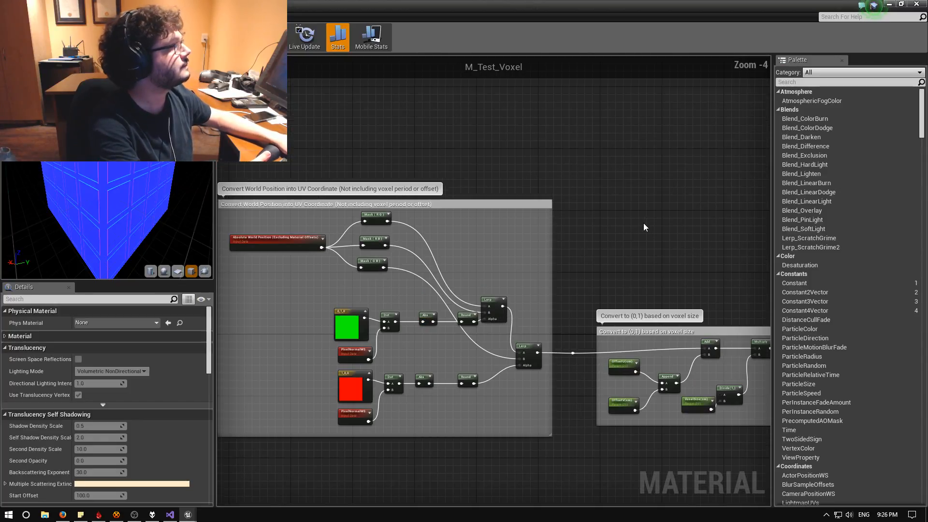
right_click_drag(642, 228, 411, 130)
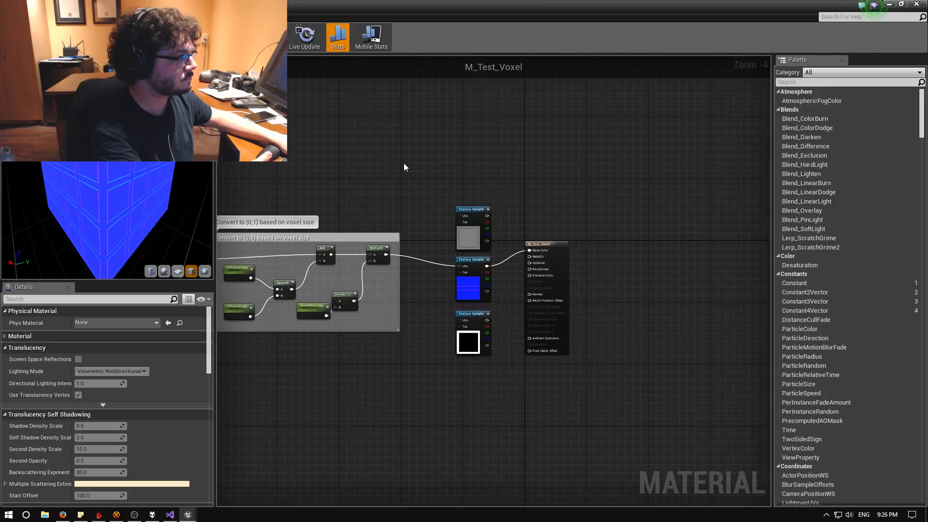
right_click_drag(377, 164, 542, 181)
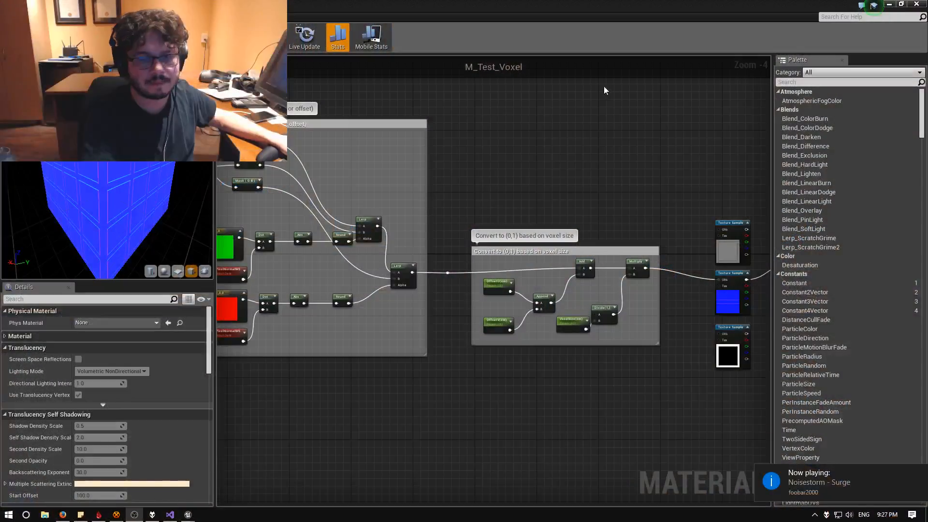
right_click_drag(494, 173, 723, 203)
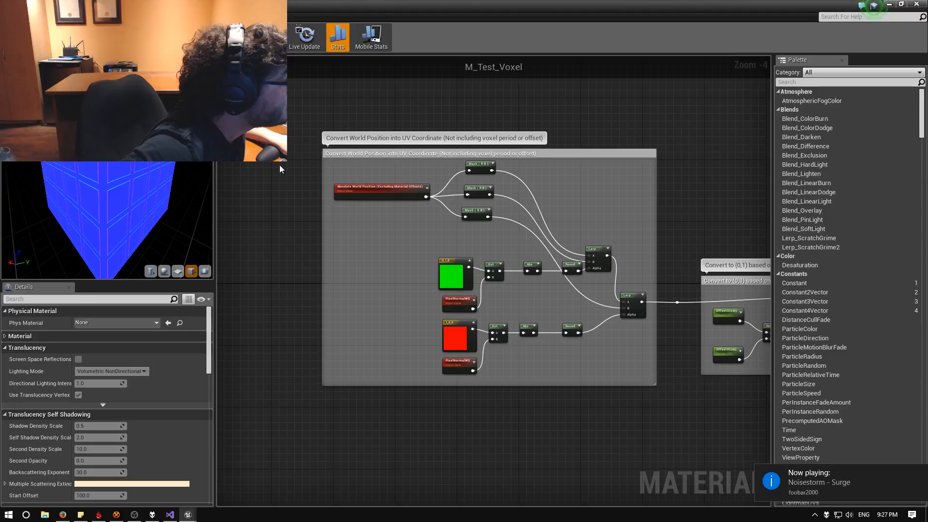
Inspect the Absolute World Position node and search the available material nodes for "position"
left_click(375, 196)
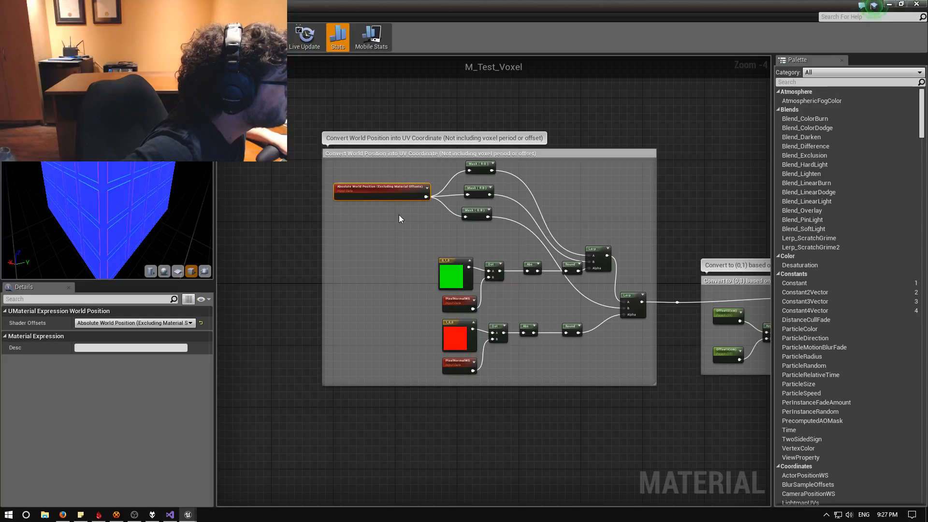
right_click(270, 219)
type("positio")
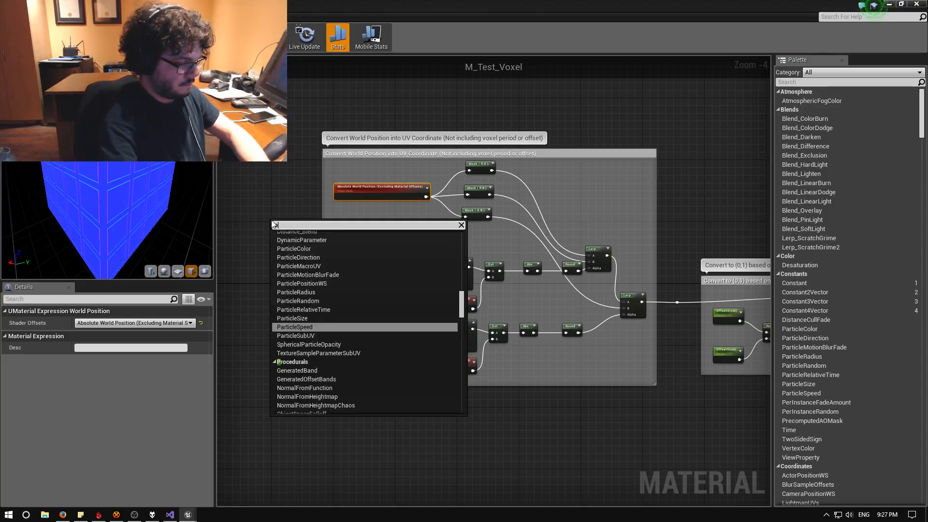
type("n")
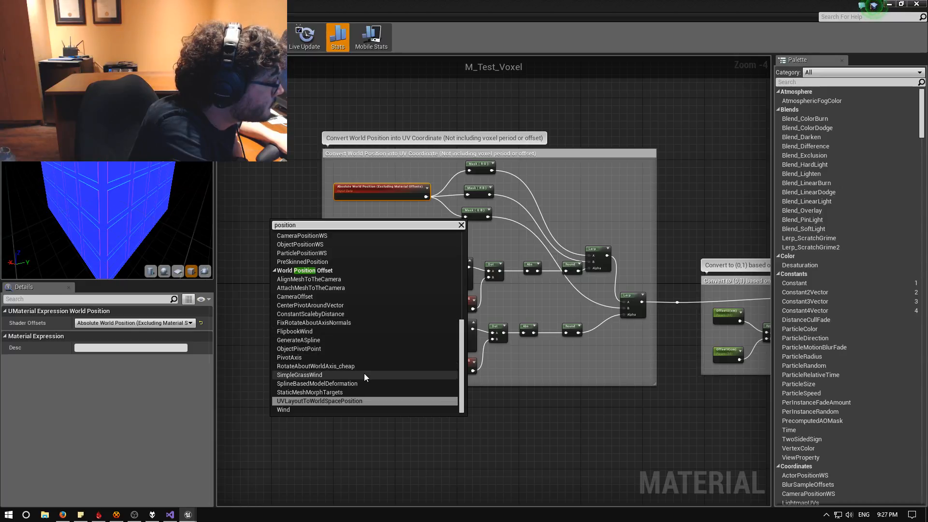
scroll(330, 352, "up", 3)
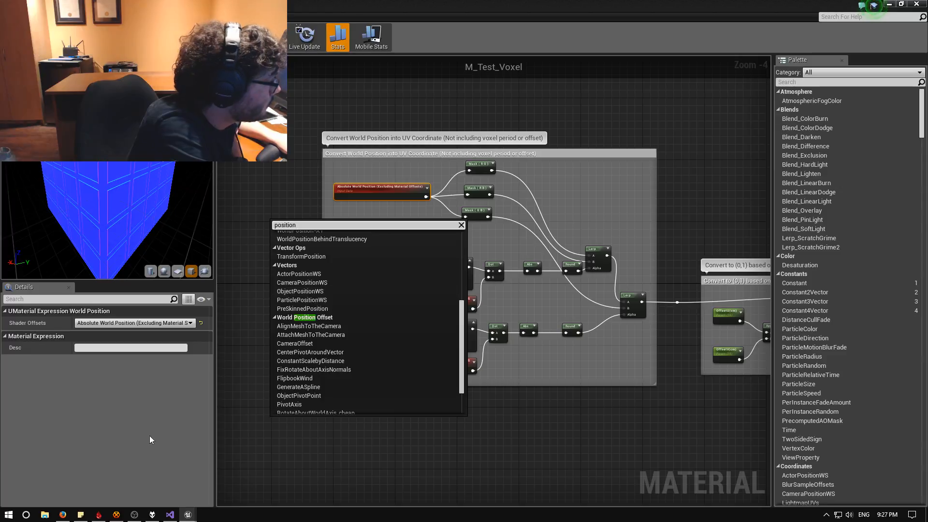
Switch to Firefox, search the web for the Object Position WS node in a new tab, and look through the results
left_click(63, 515)
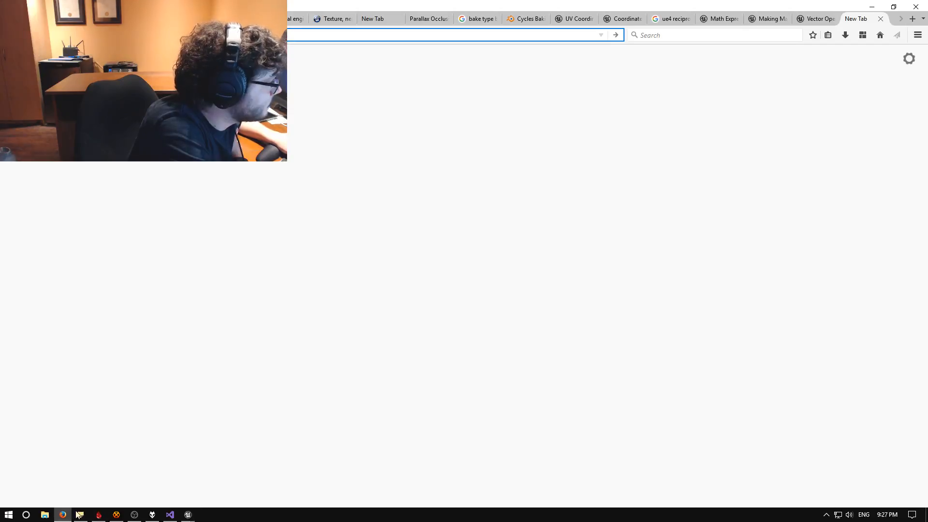
left_click(912, 19)
type("object")
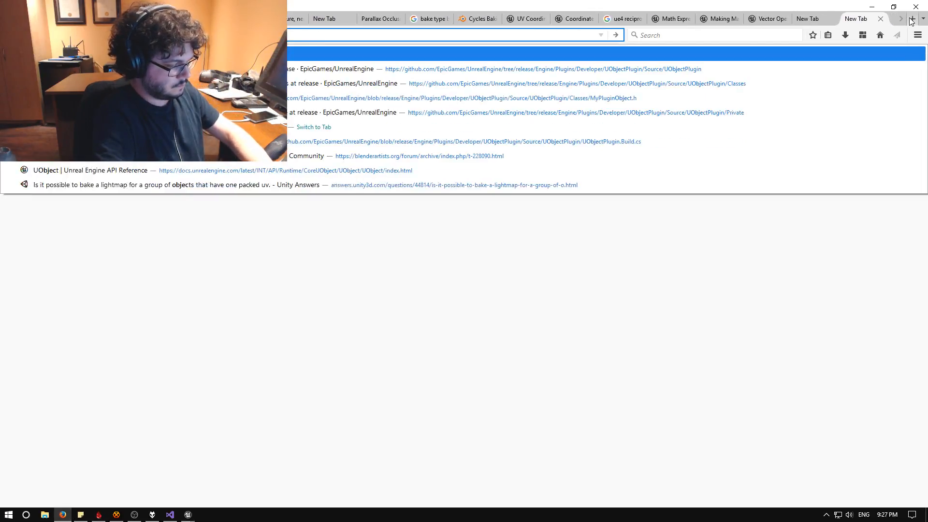
key("Return")
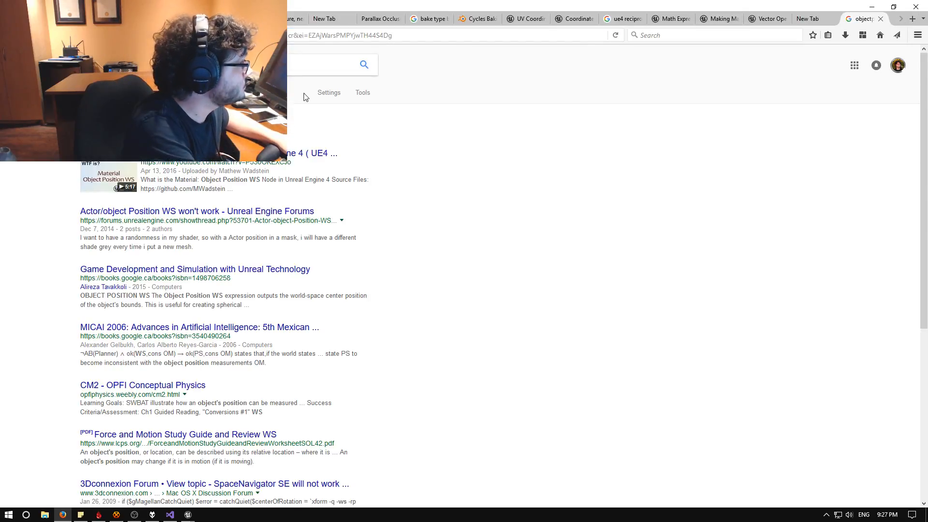
scroll(474, 144, "down", 4)
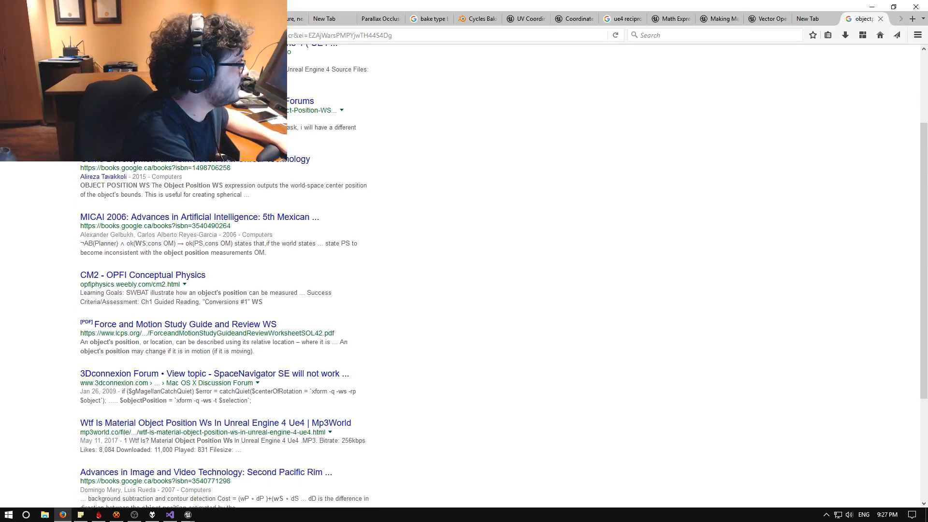
Refine the web search to "objectposition ws node ue4" and open the Coordinates Expressions documentation page
scroll(370, 157, "up", 4)
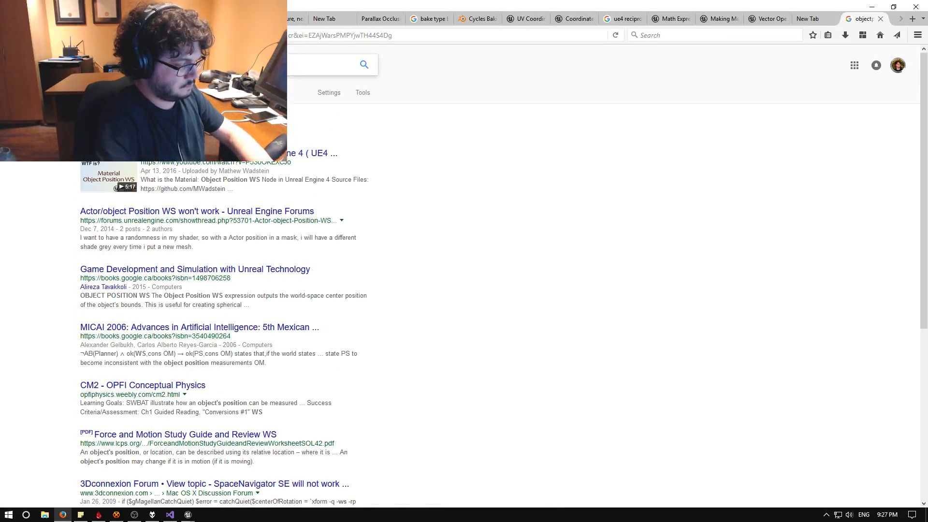
key("Return")
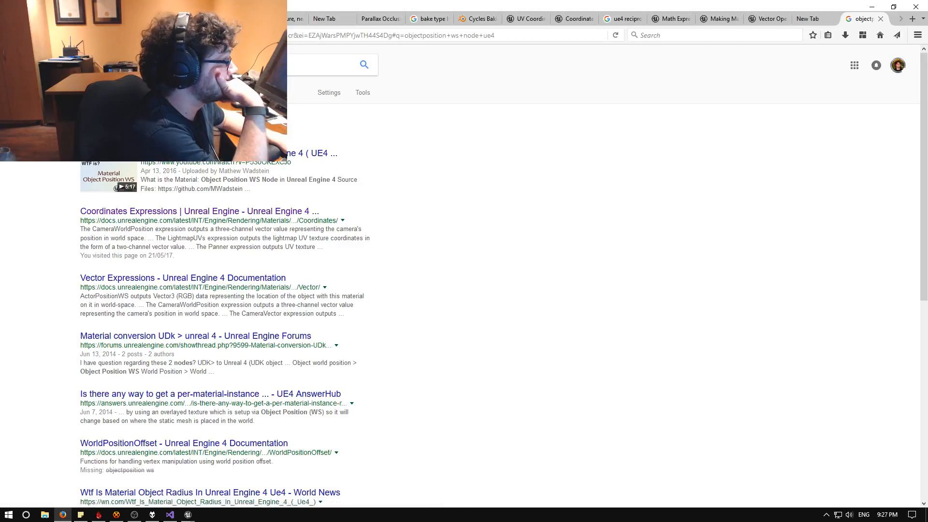
scroll(176, 161, "down", 2)
left_click(174, 162)
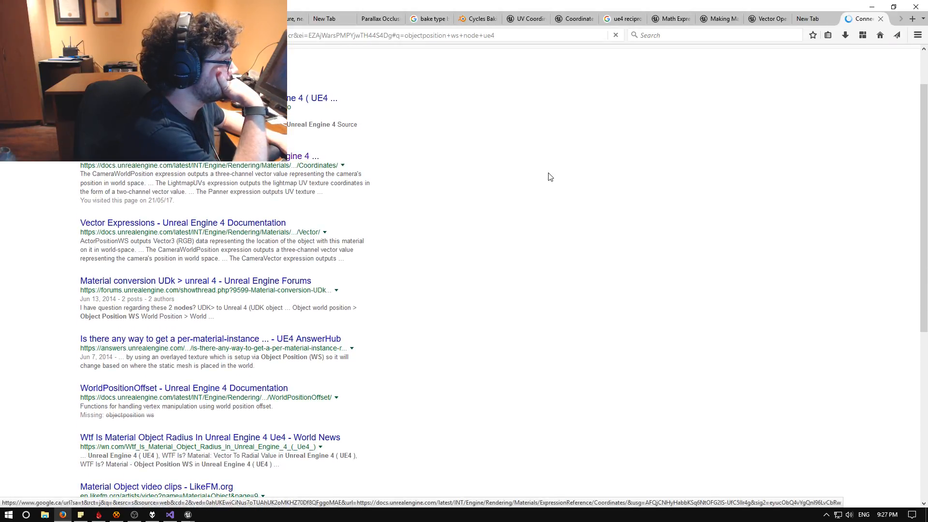
Go to the ObjectPositionWS section of the Coordinates Expressions page and look over it and the neighbouring ObjectRadius and Panner sections
scroll(242, 224, "down", 1)
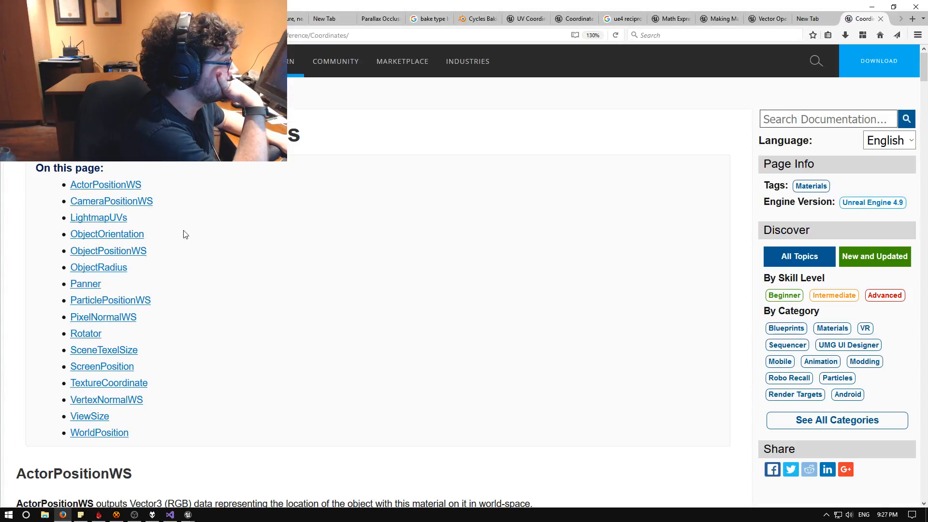
left_click(137, 255)
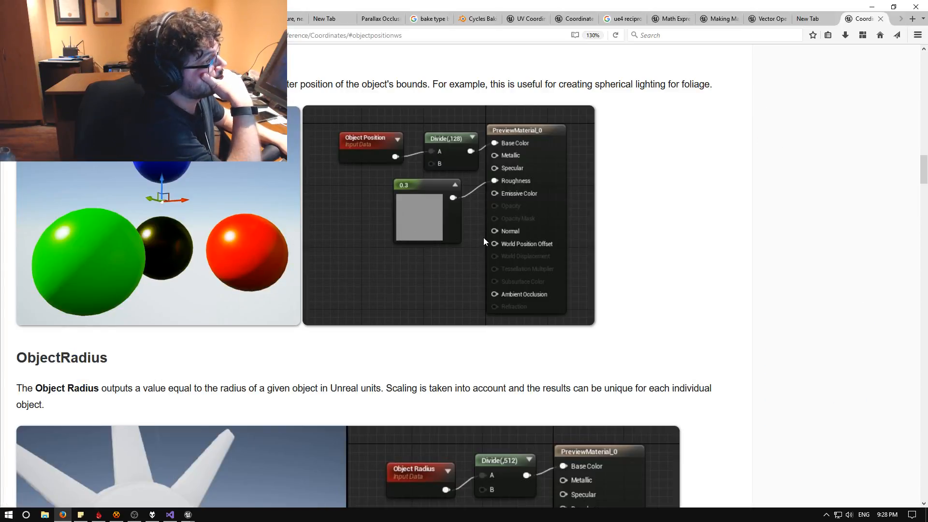
left_click_drag(296, 88, 412, 85)
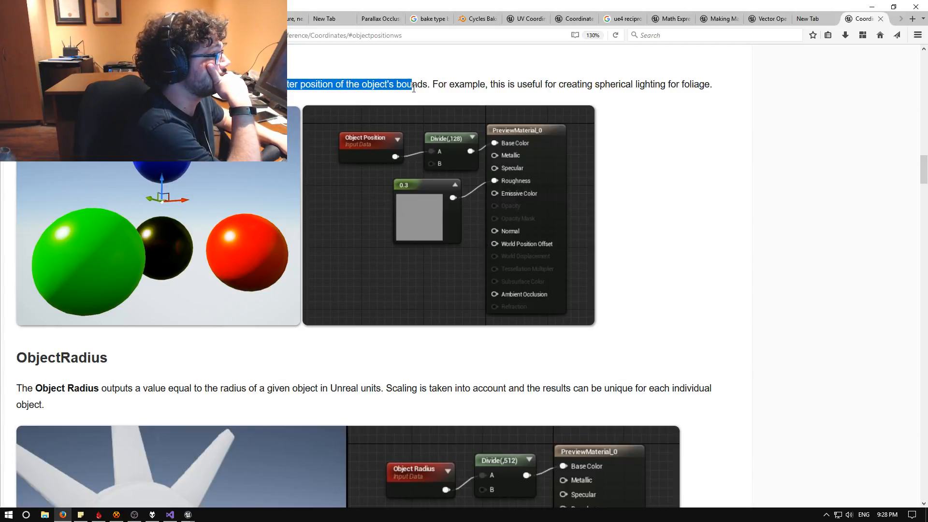
left_click(411, 85)
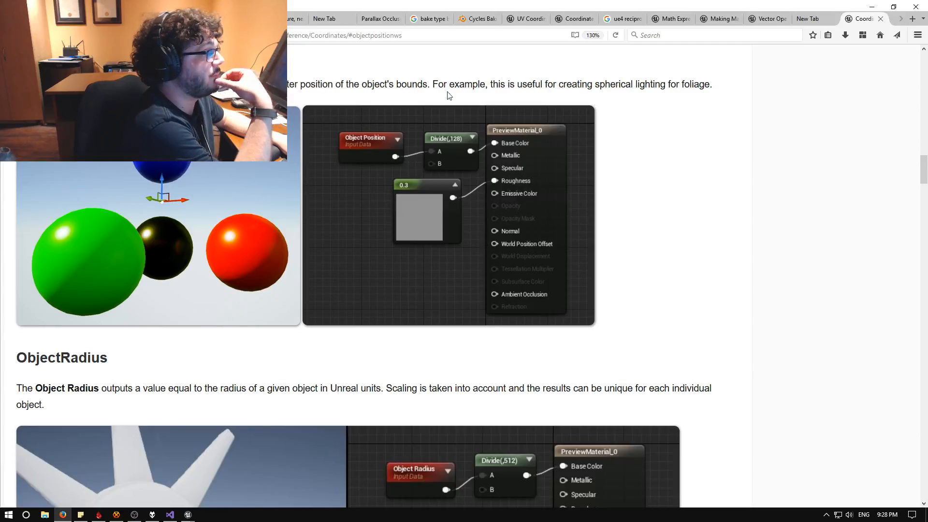
scroll(640, 103, "down", 3)
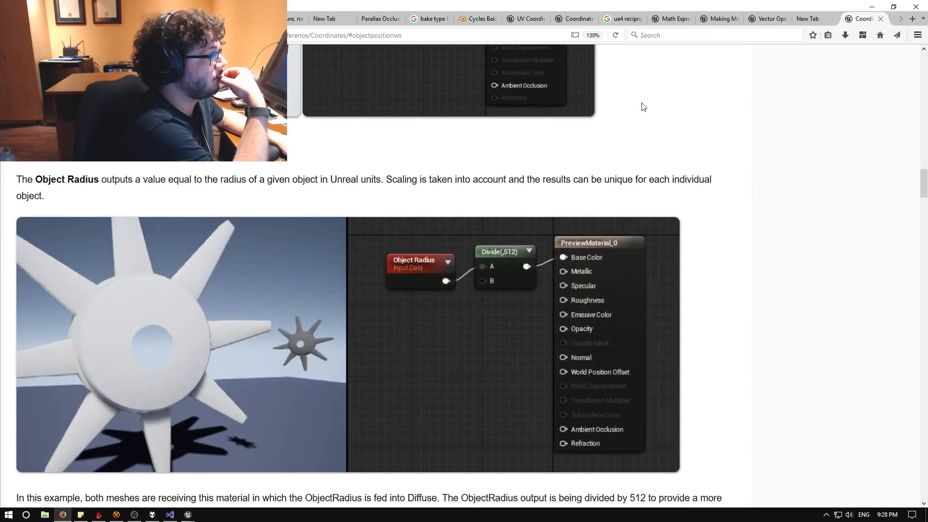
scroll(644, 106, "down", 5)
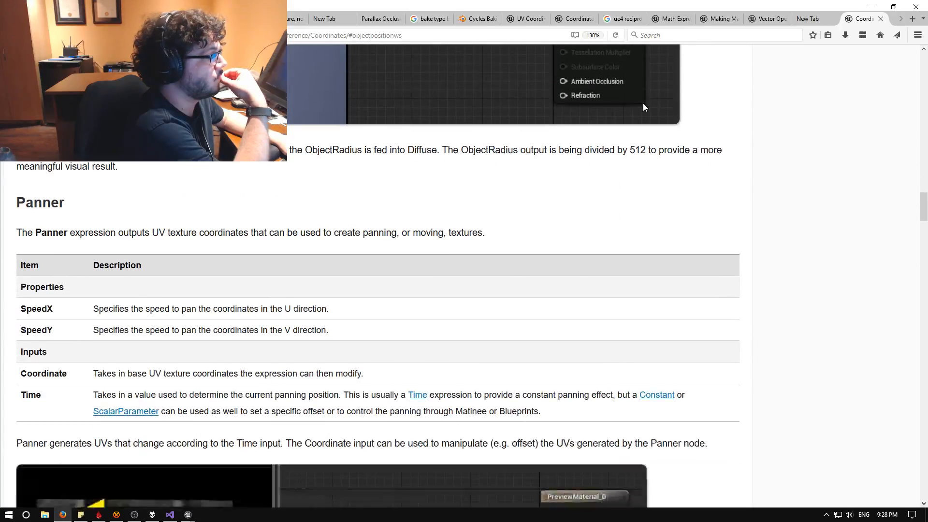
scroll(669, 162, "up", 6)
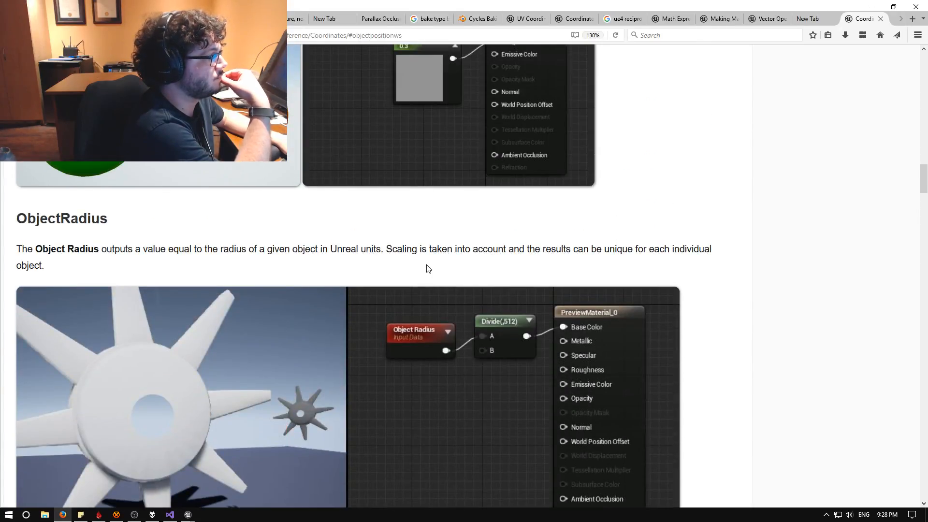
scroll(427, 265, "up", 4)
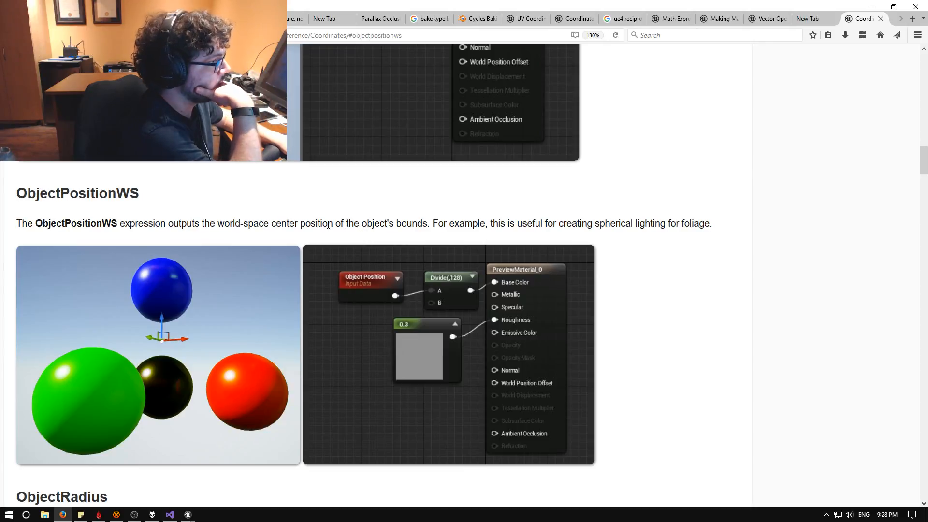
Read the ObjectPositionWS description closely and compare it with the ObjectOrientation entry above it
left_click_drag(367, 223, 493, 224)
left_click(561, 229)
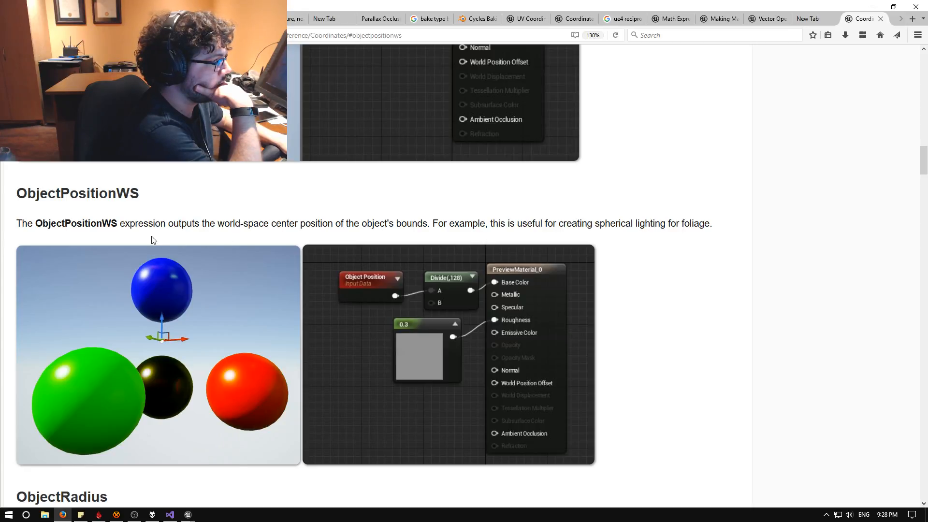
left_click_drag(177, 221, 712, 222)
left_click(710, 221)
scroll(637, 237, "up", 4)
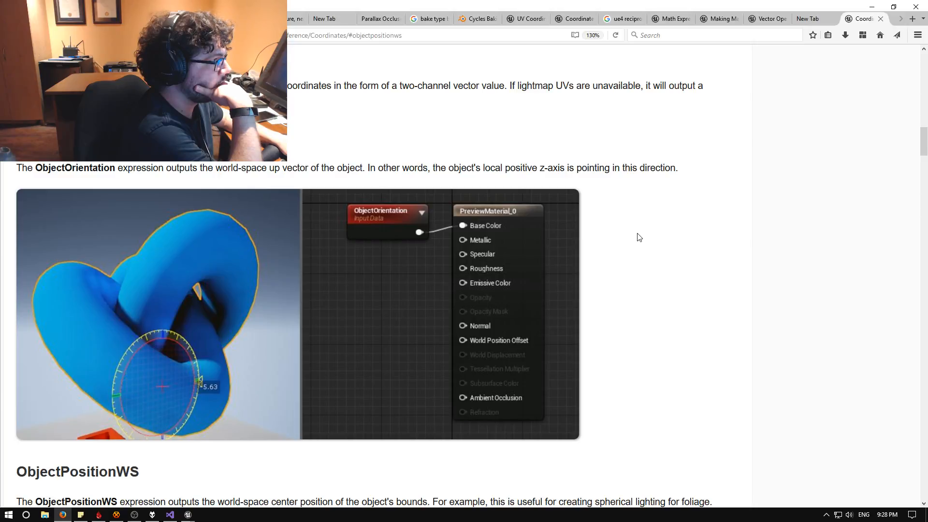
scroll(639, 237, "down", 4)
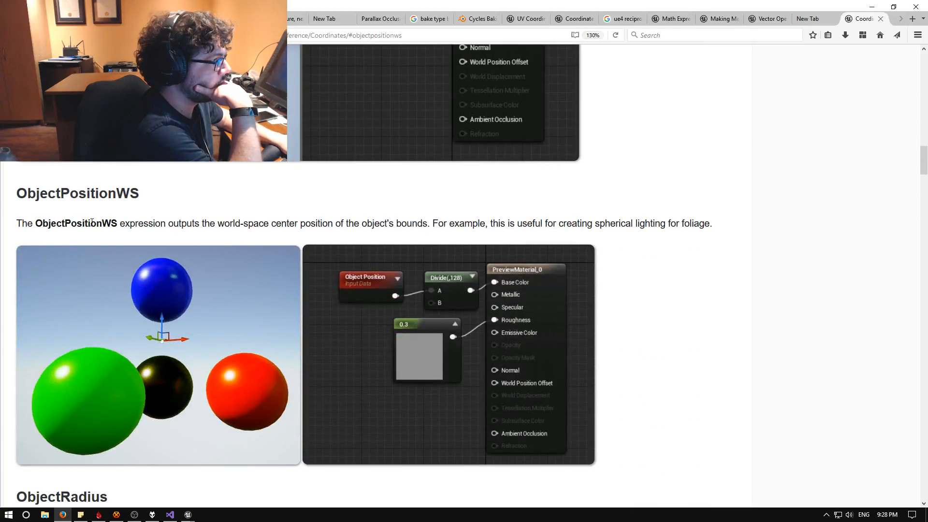
left_click_drag(92, 221, 394, 223)
left_click(393, 223)
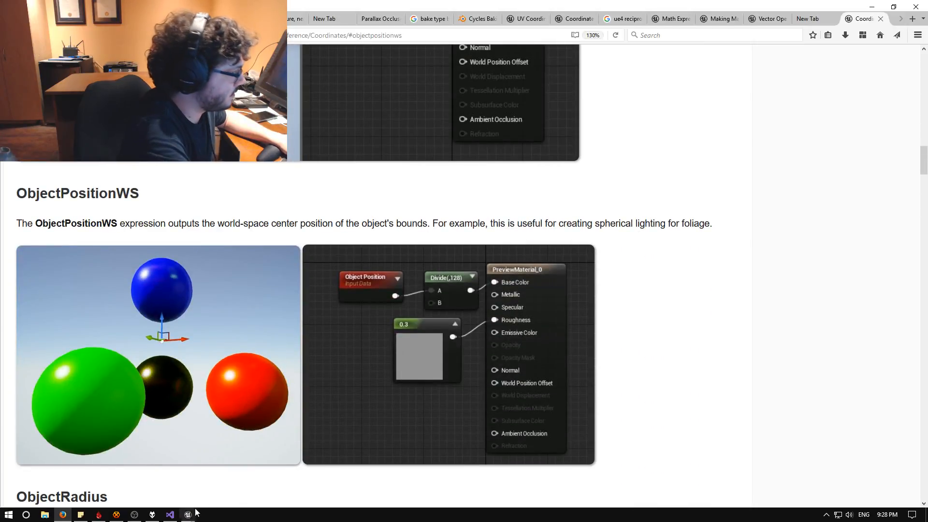
Switch to Unreal Editor, extend the world-position comment box leftward, and break the Absolute World Position node's links to the three masks
mouse_move(173, 516)
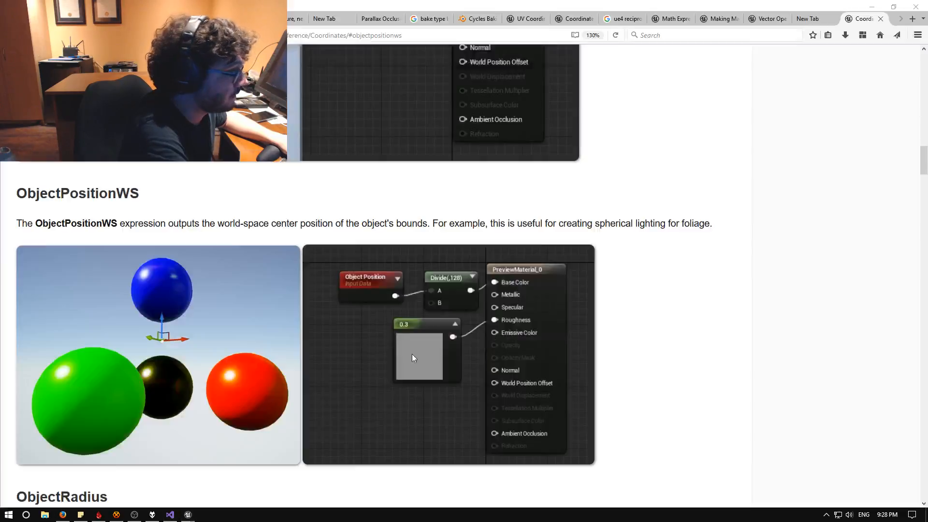
key("alt+Tab")
right_click_drag(396, 327, 469, 369)
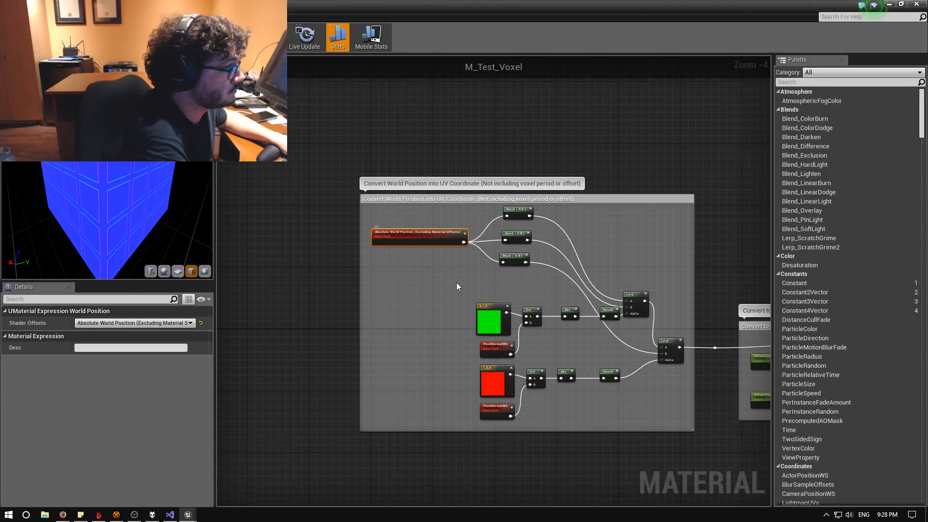
scroll(422, 277, "up", 1)
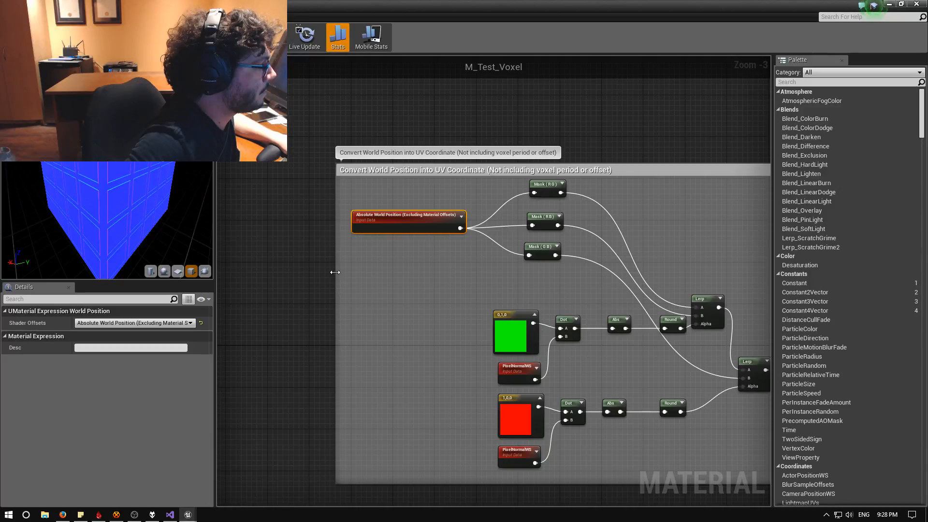
left_click_drag(335, 272, 224, 272)
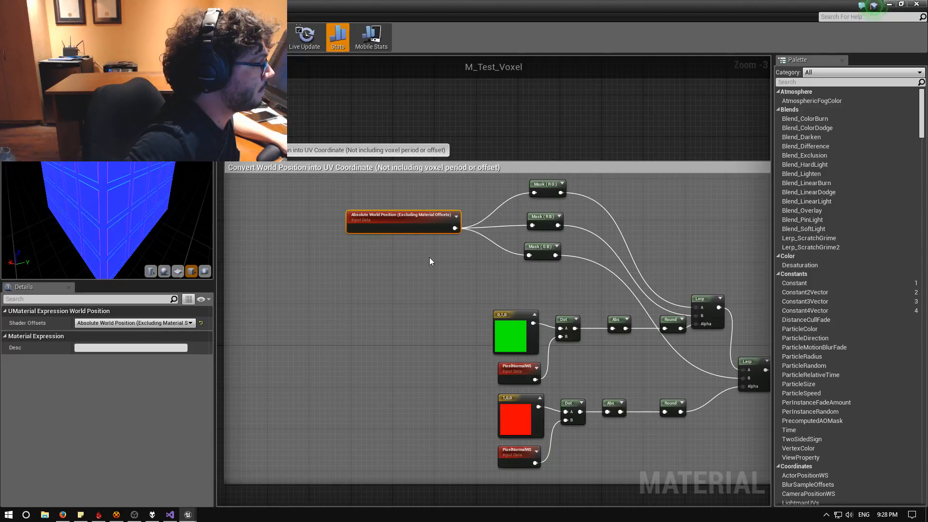
right_click(373, 229)
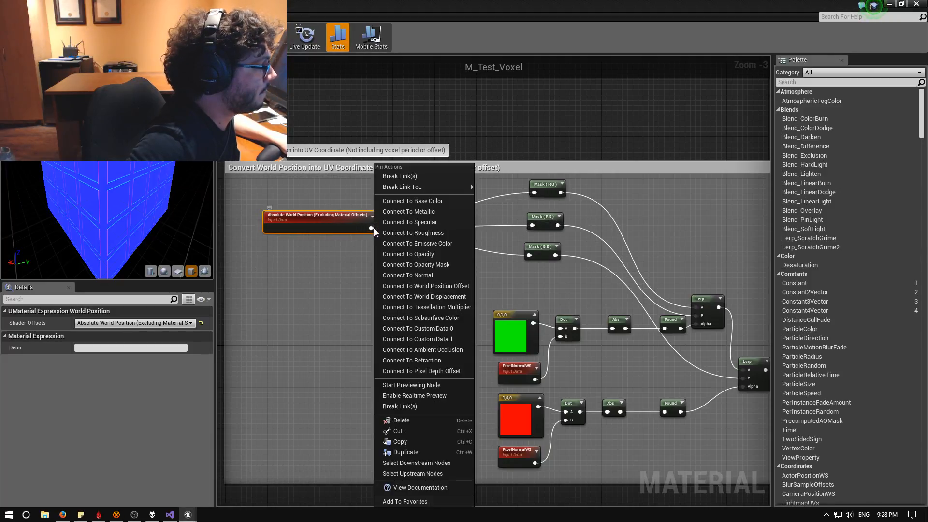
left_click(407, 176)
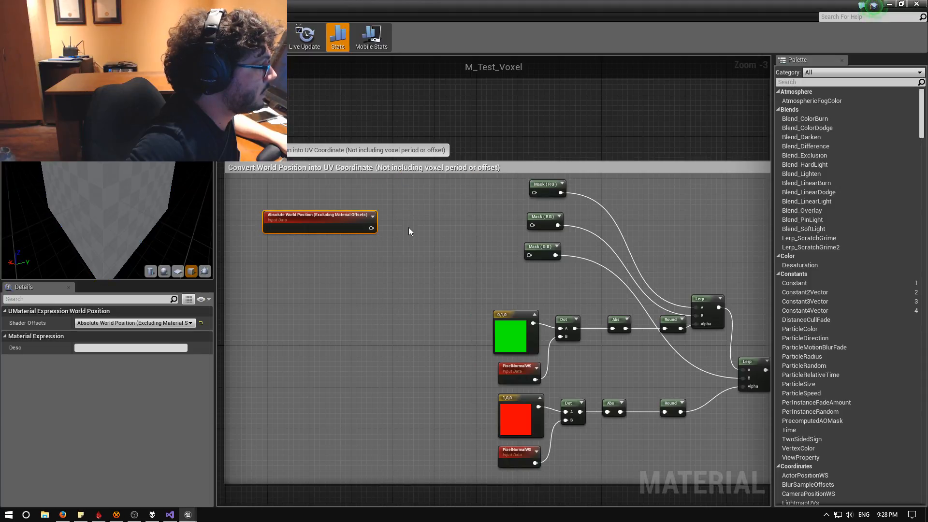
right_click(398, 234)
type("subtra")
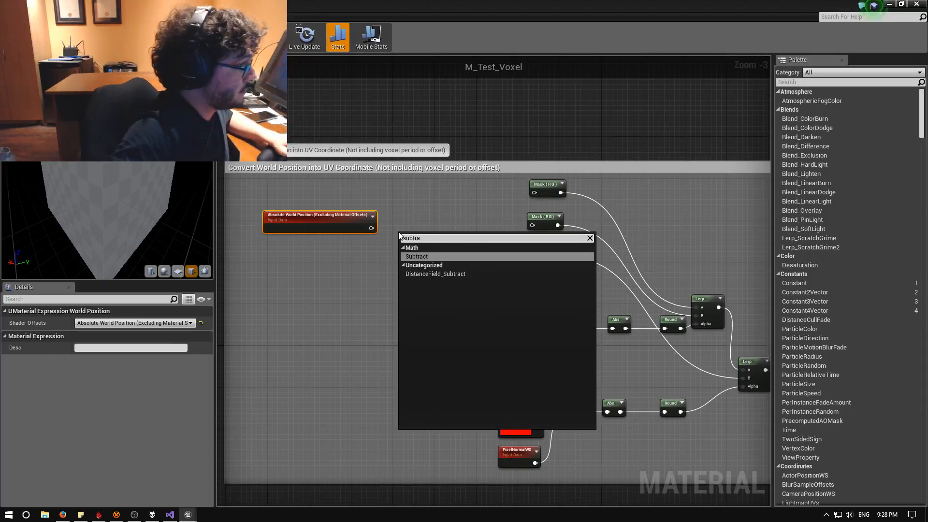
key("Return")
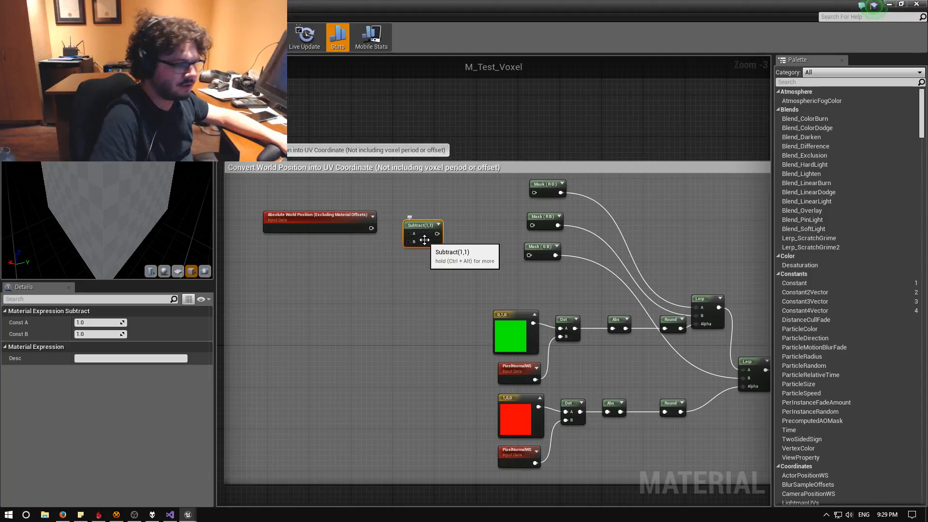
key("Delete")
Insert an Add node with Absolute World Position feeding input A and its output feeding the R G, R B and G B masks
right_click(404, 234)
type("add")
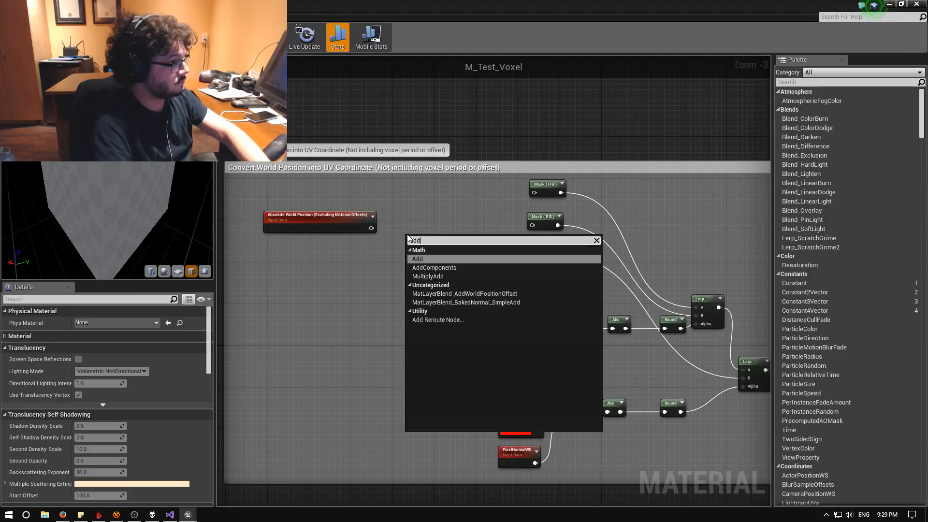
key("Return")
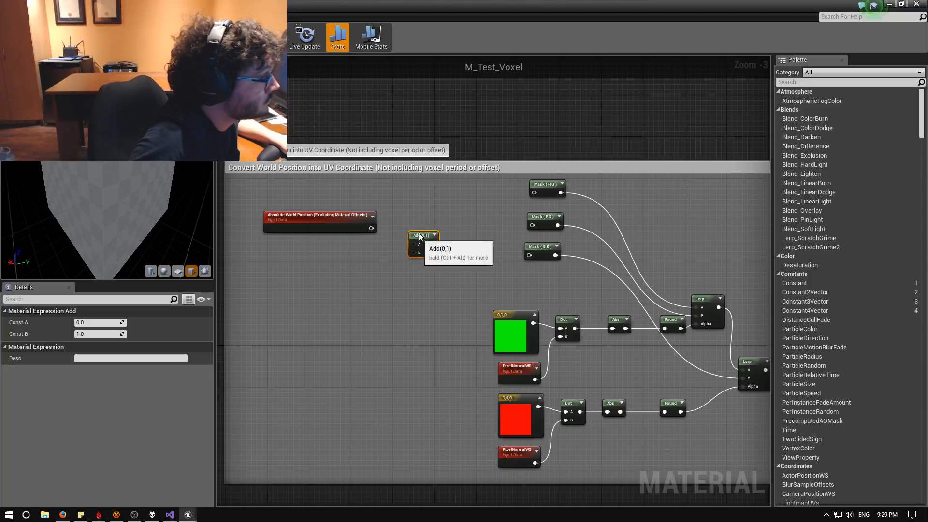
left_click_drag(371, 228, 534, 192)
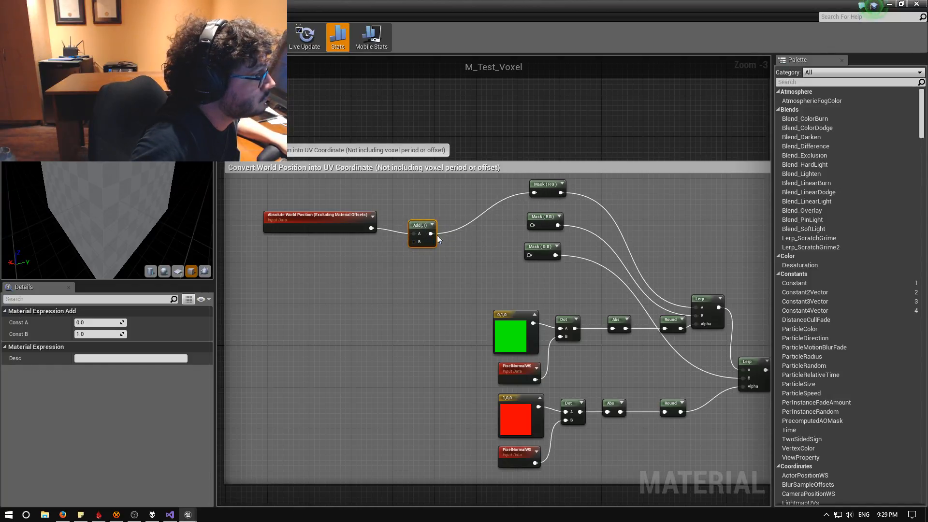
left_click_drag(431, 234, 529, 255)
Create an ObjectPositionWS node below the Absolute World Position node and connect it to input B of the Add node
right_click(313, 264)
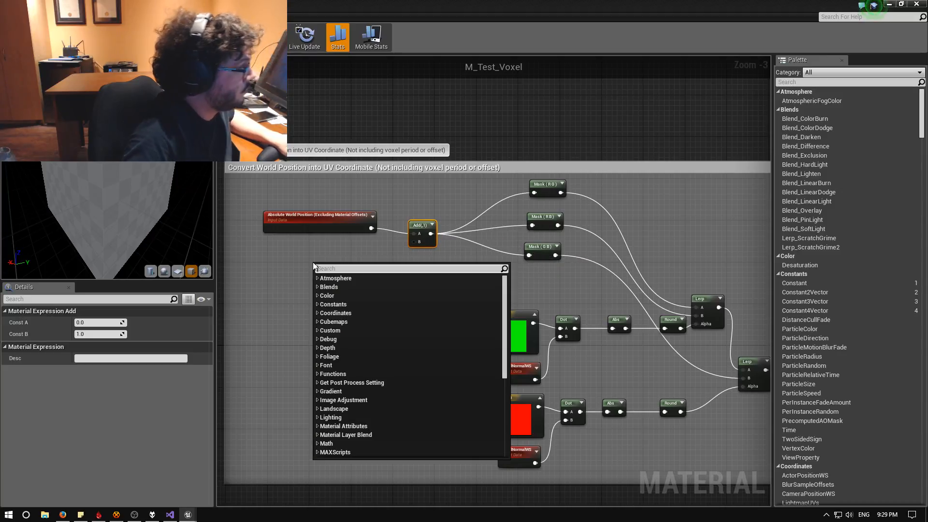
type("objectpo")
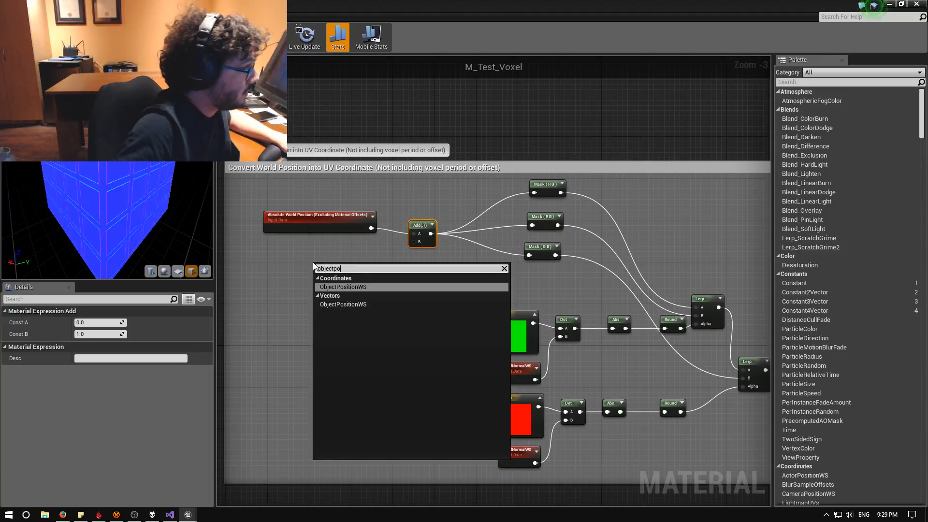
key("Return")
left_click_drag(338, 265, 414, 242)
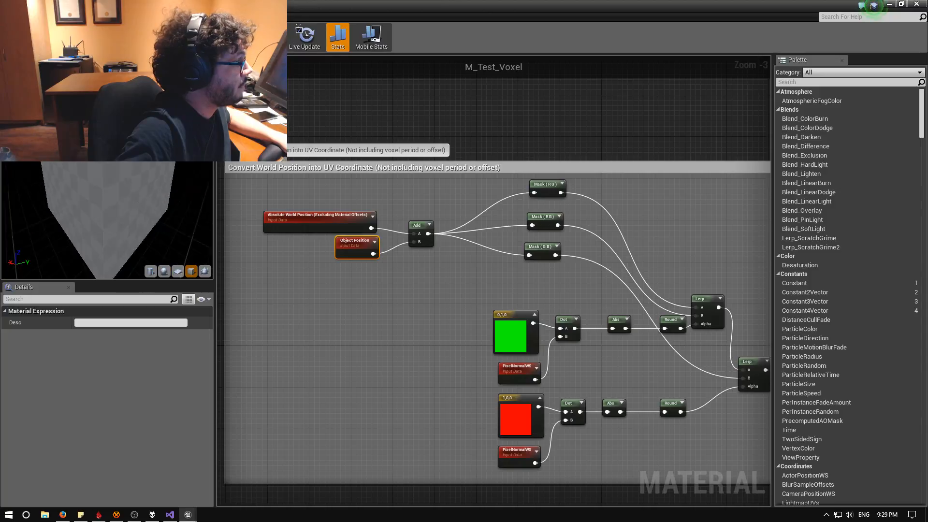
Check the material on the preview mesh, switch the preview shape to a plane, and save the material
left_click_drag(91, 199, 138, 196)
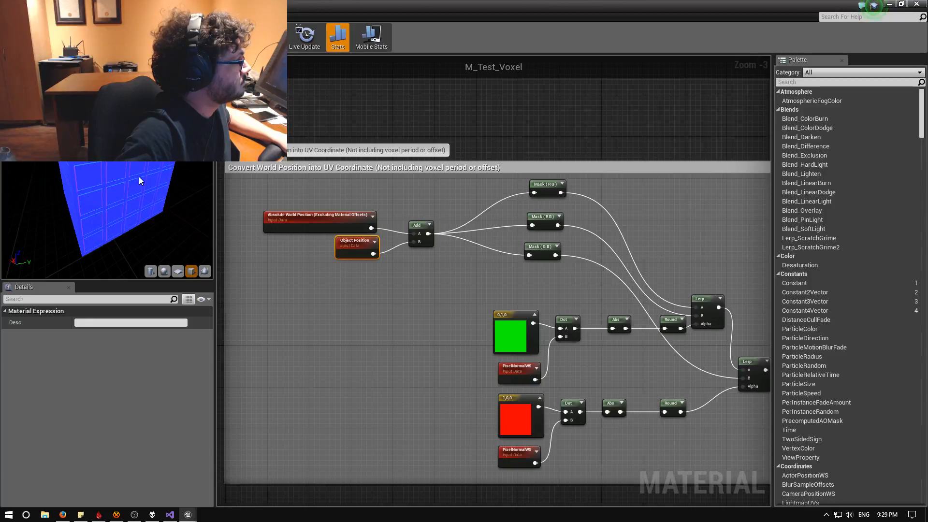
left_click(204, 270)
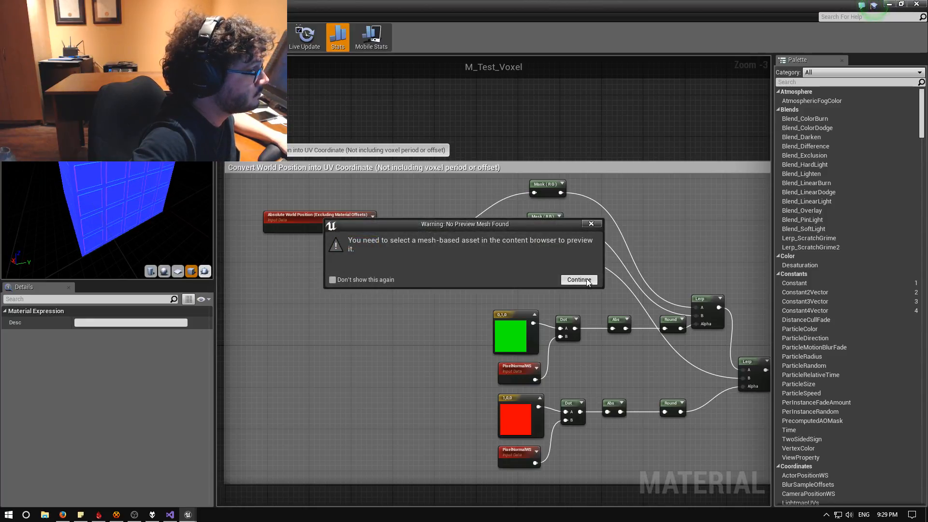
left_click(591, 223)
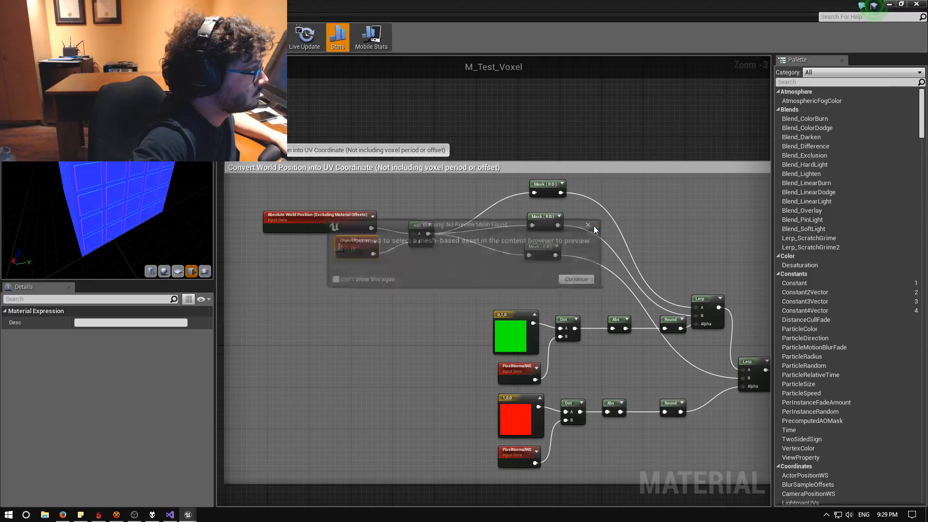
left_click(178, 270)
left_click_drag(179, 242, 166, 225)
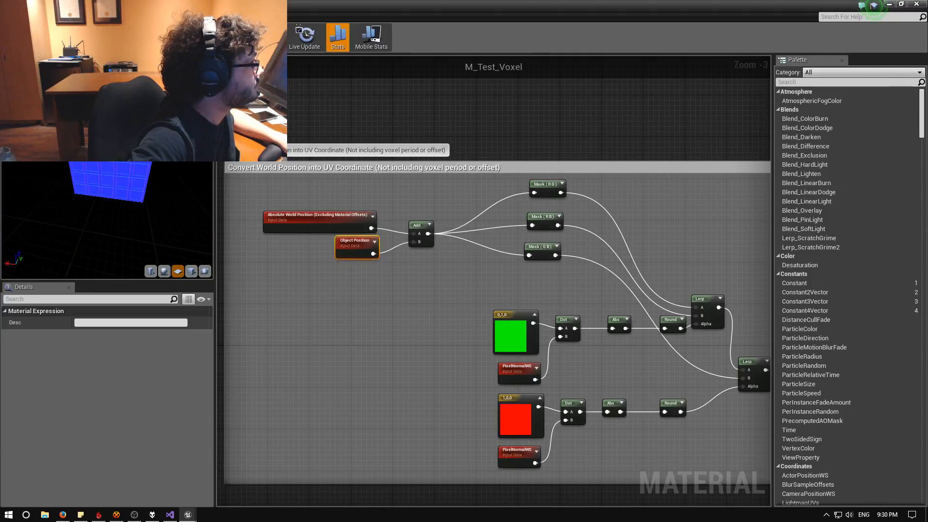
key("ctrl+s")
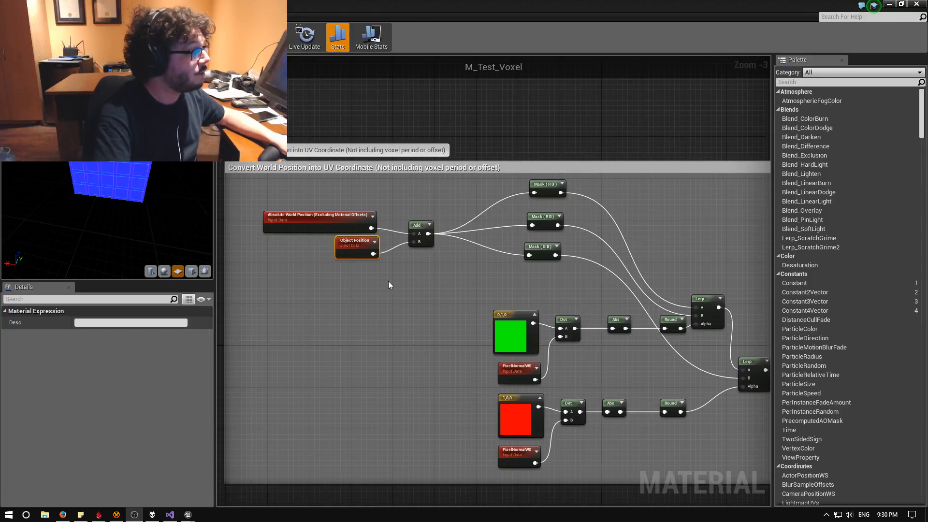
Move the Object Position node slightly farther from the Add node
scroll(386, 285, "up", 1)
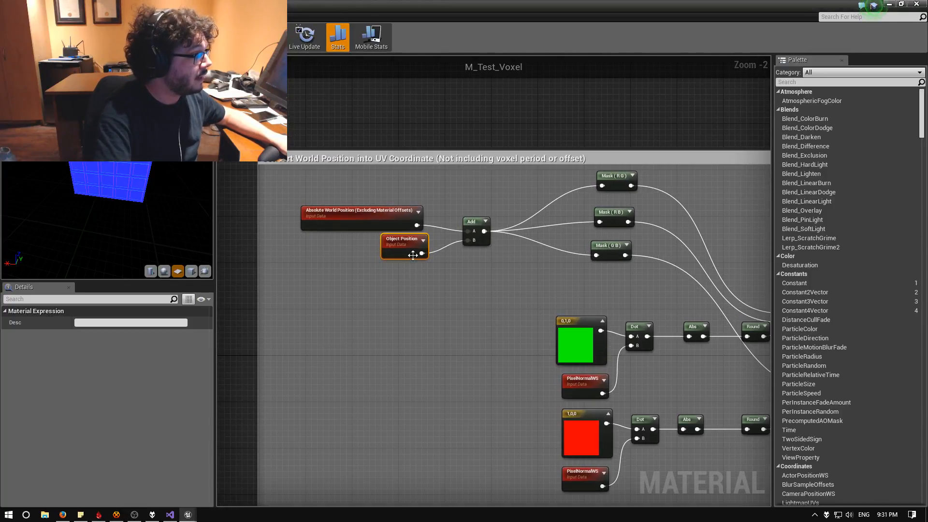
left_click_drag(412, 255, 401, 256)
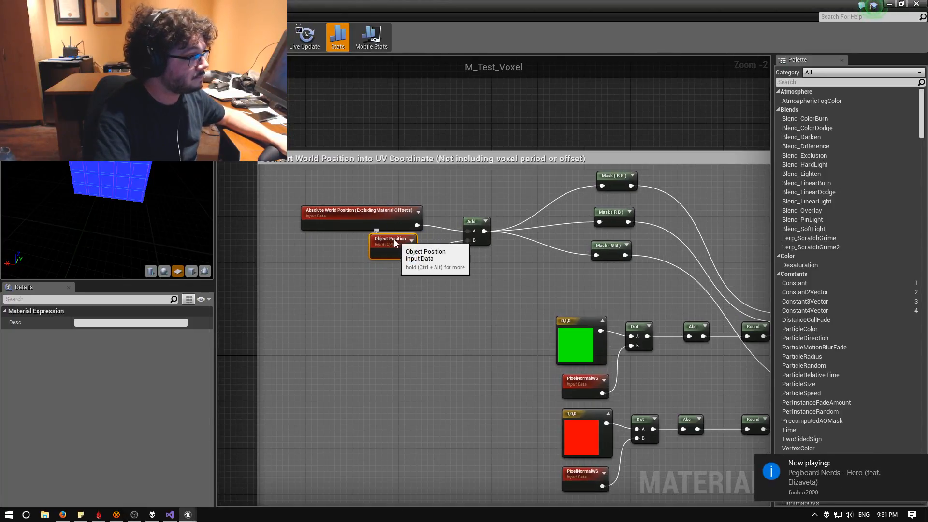
right_click(481, 240)
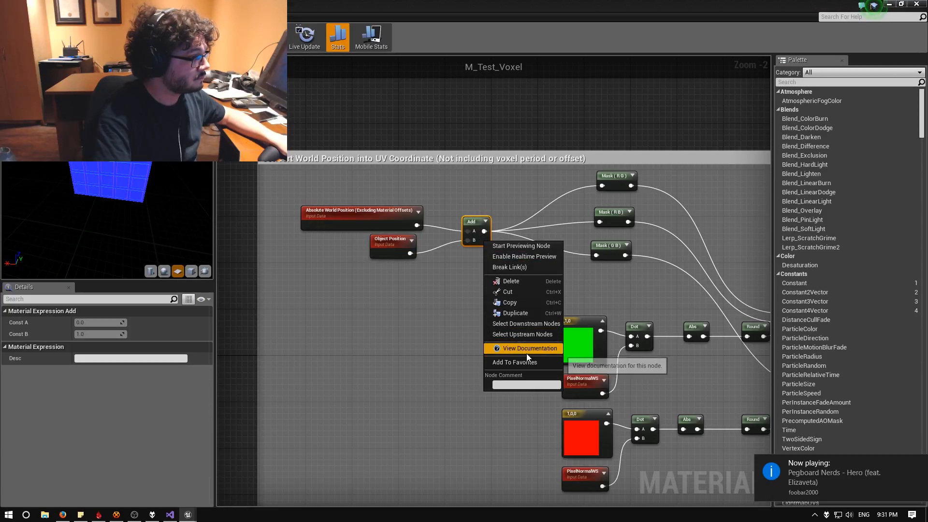
key("Escape")
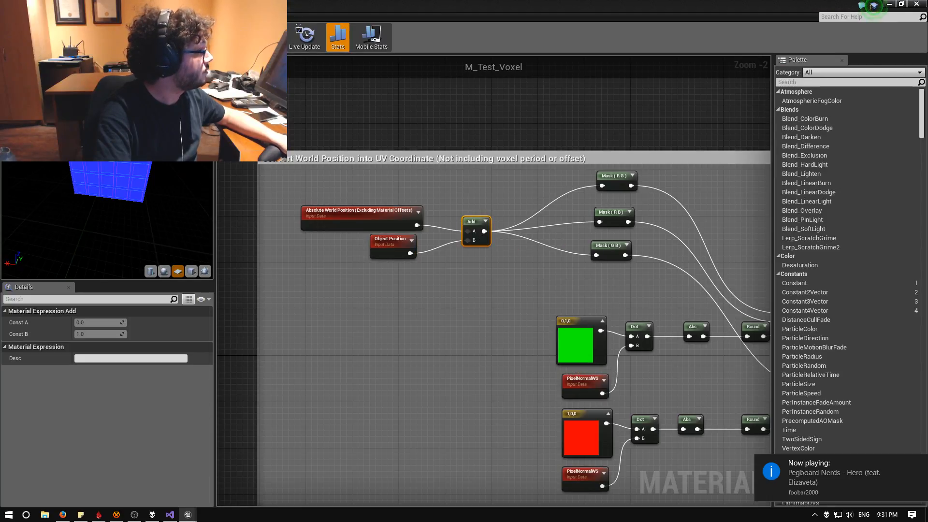
Disconnect the Object Position node from the Add node and move it down and away from the Add node
right_click(481, 242)
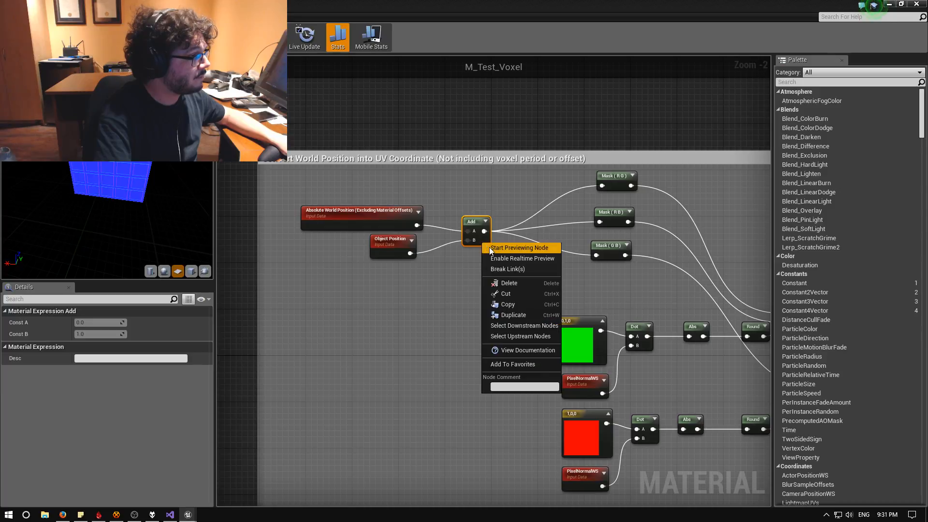
left_click(447, 278)
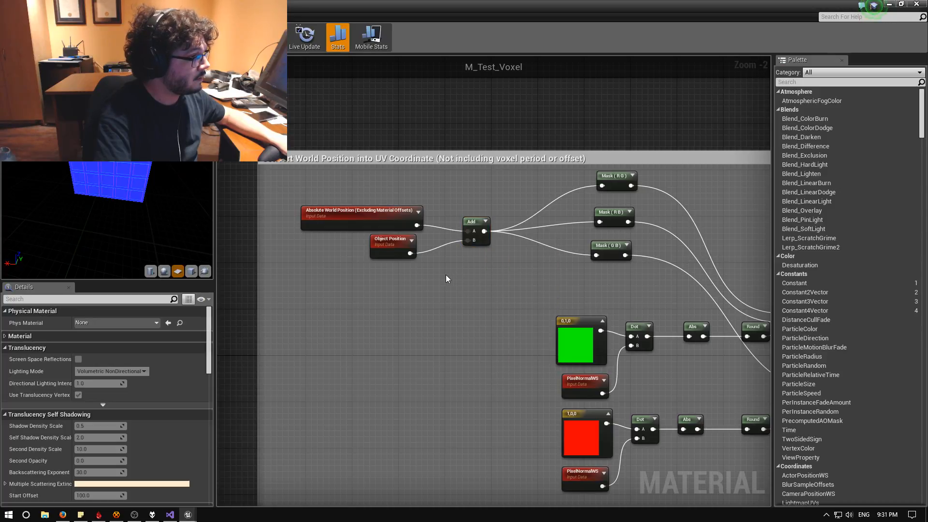
left_click(390, 242)
right_click(410, 253)
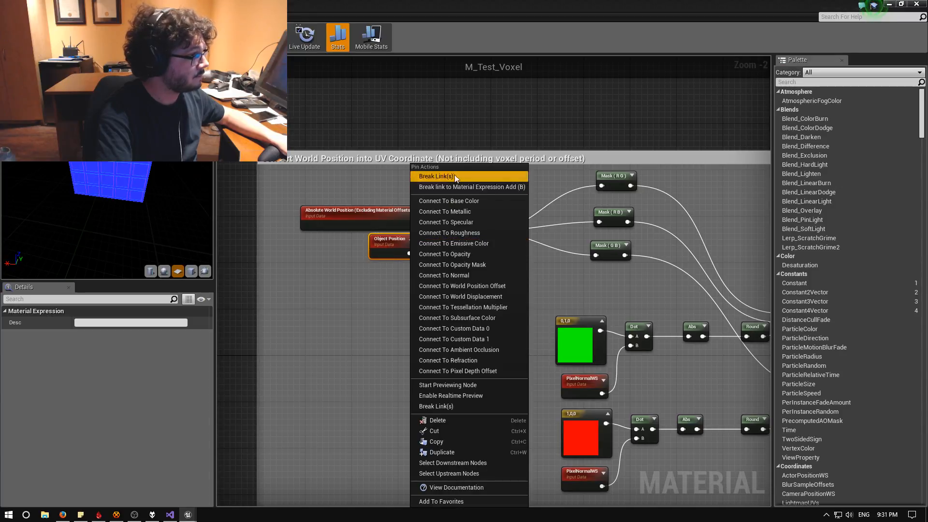
left_click(455, 175)
left_click_drag(403, 242, 340, 294)
Create a Time node beside the Object Position node and connect it to input B of the Add node
right_click(427, 286)
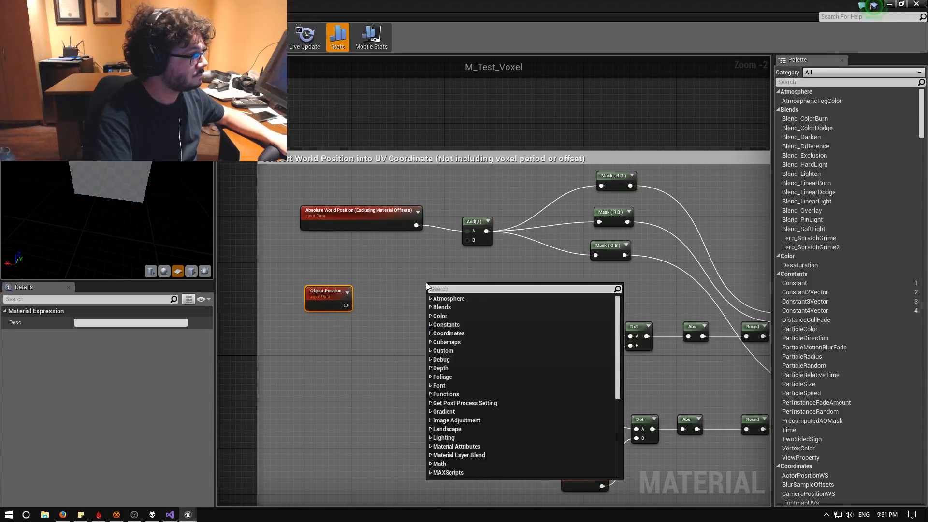
type("pos")
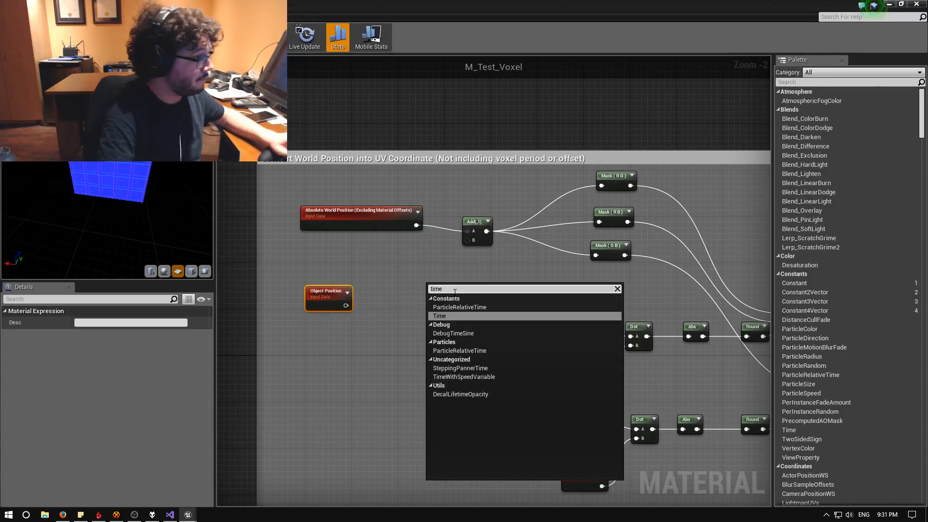
key("Escape")
left_click_drag(445, 289, 463, 243)
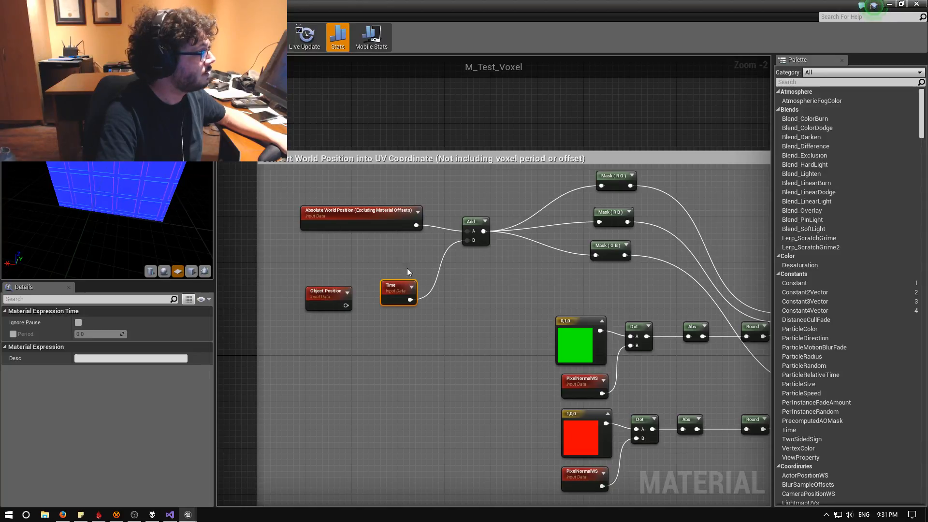
Route Time through a new Multiply node with Const B set to 20 into input B of the Add node
left_click(451, 292)
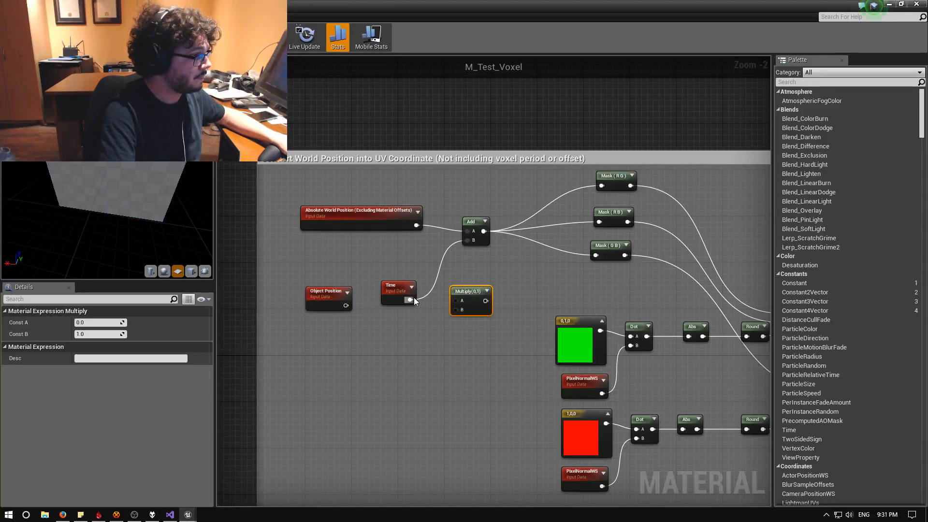
left_click_drag(410, 299, 456, 300)
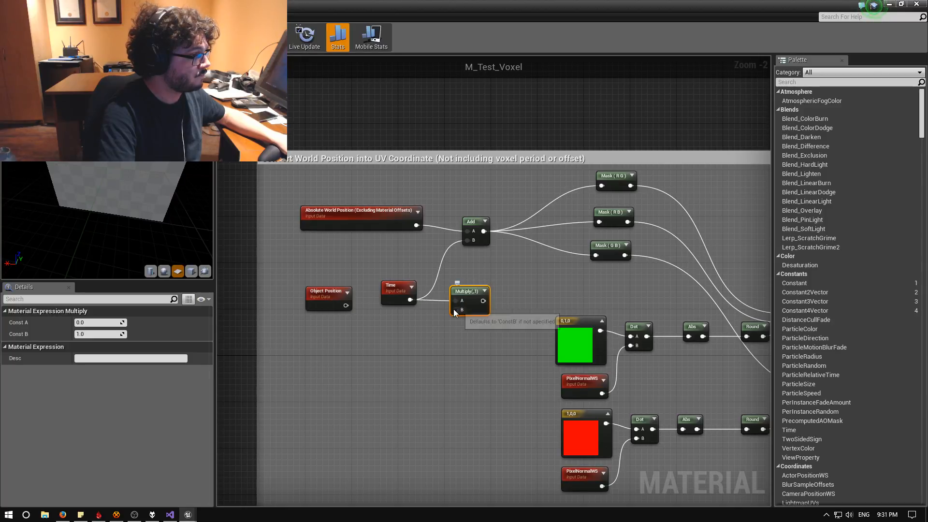
left_click(96, 334)
type("20")
key("Return")
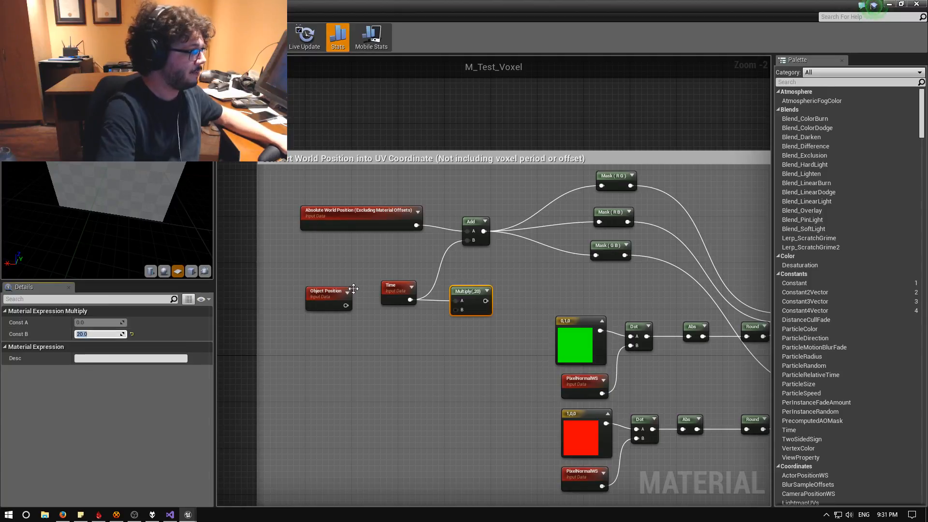
left_click_drag(486, 301, 468, 241)
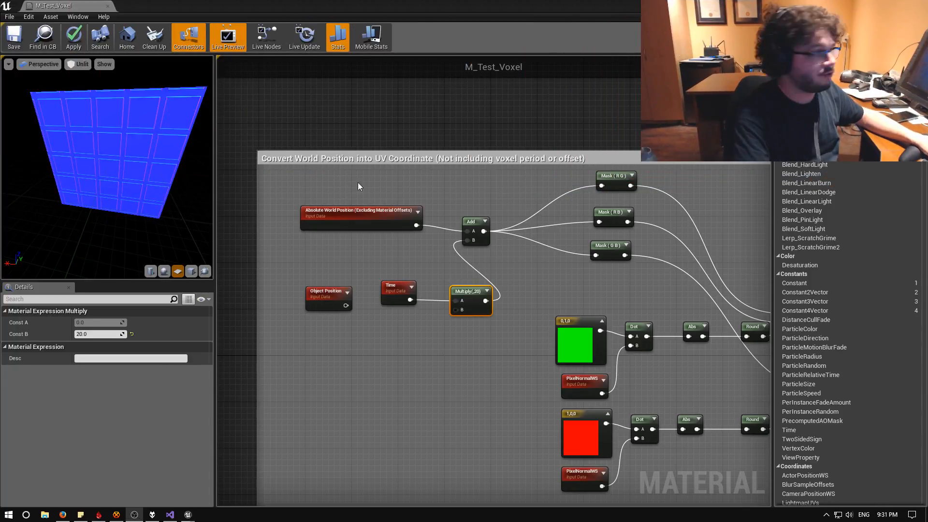
Check the plane preview and set the Multiply node's Const B to 200
left_click_drag(123, 147, 110, 175)
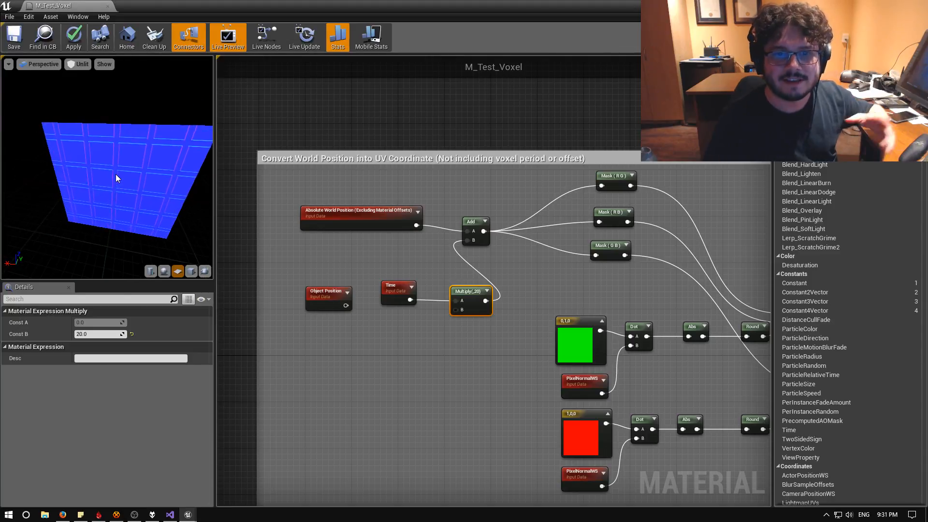
left_click(80, 334)
type("0")
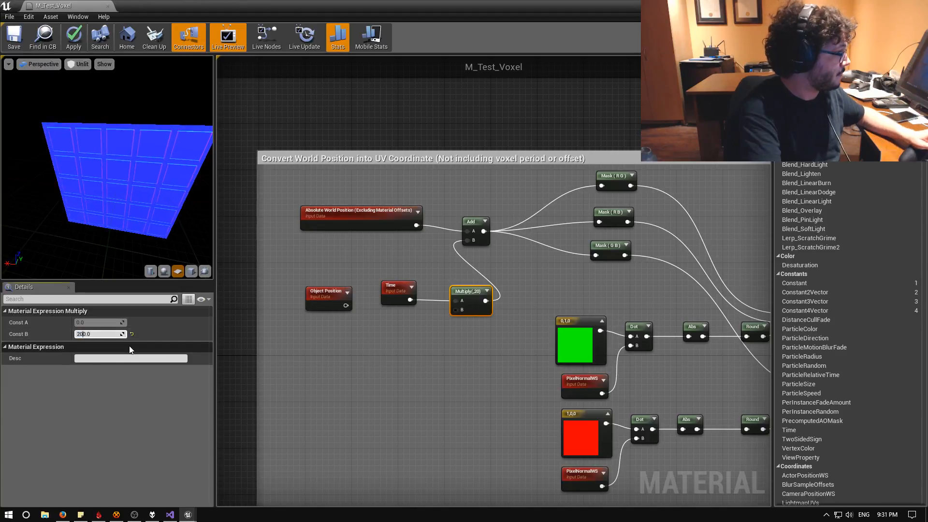
key("Return")
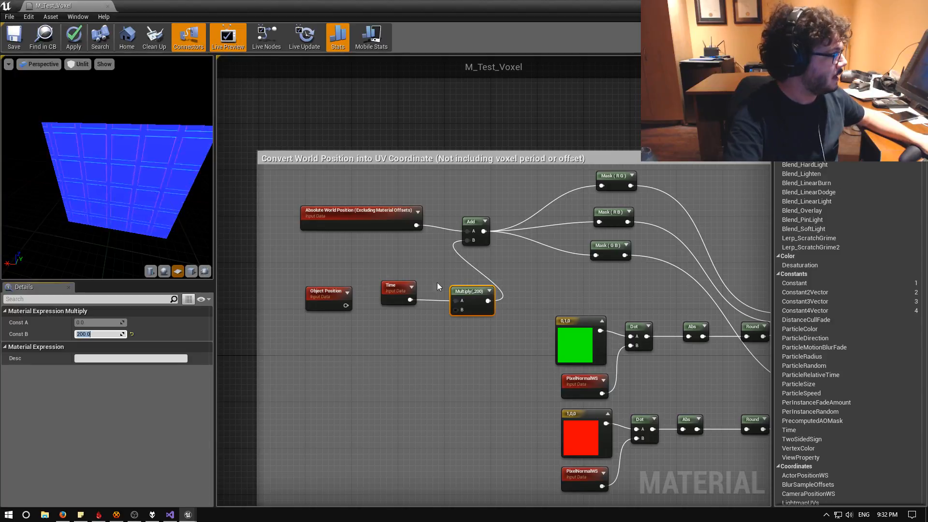
key("XF86AudioRaiseVolume")
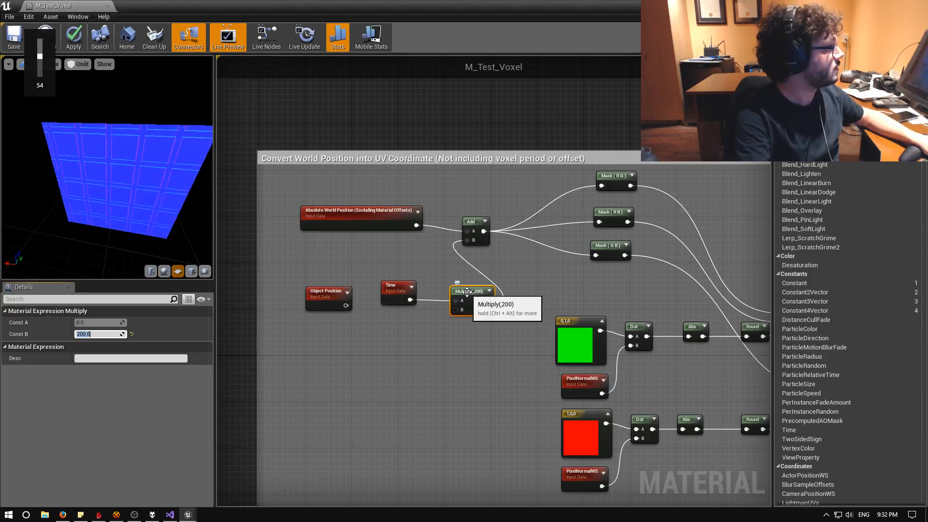
Delete the Multiply and Time nodes and reconnect Object Position to input B of the Add node
left_click(464, 291)
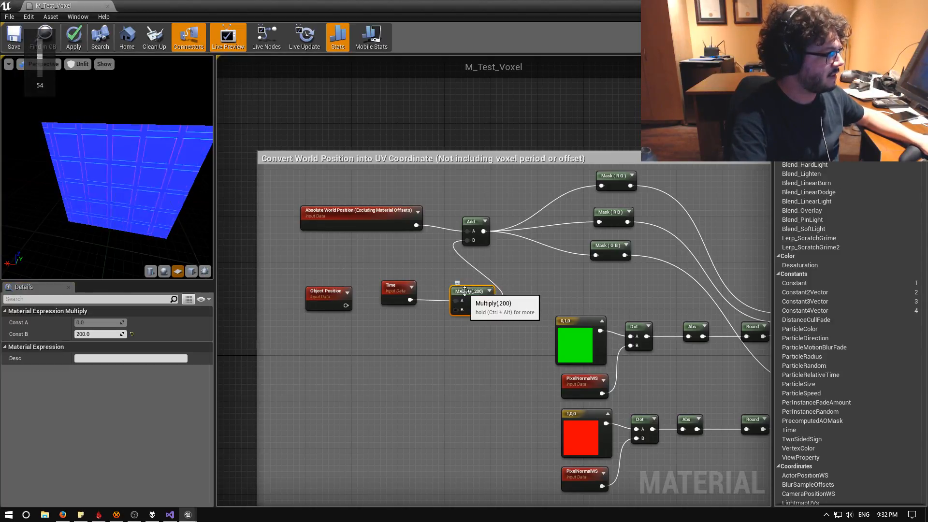
key("Delete")
left_click(397, 292)
key("Delete")
left_click_drag(323, 296, 466, 239)
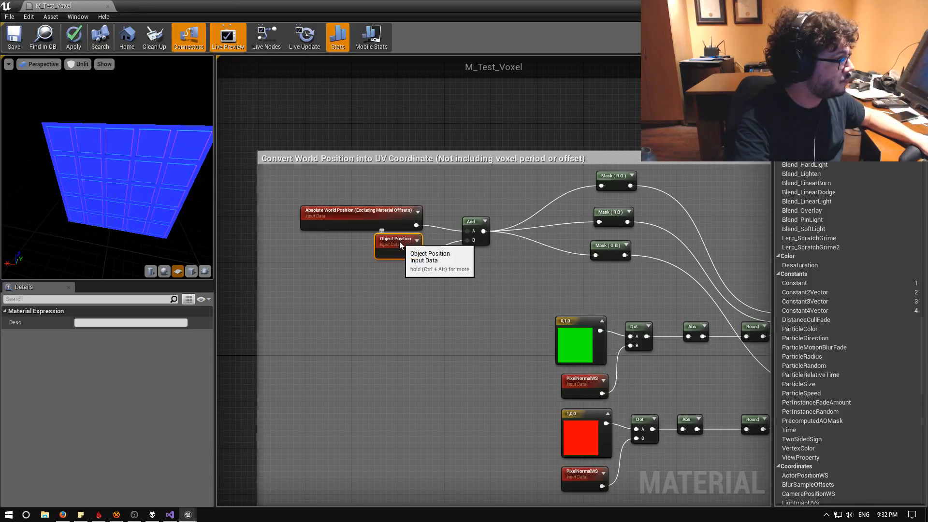
left_click_drag(404, 242, 399, 240)
left_click(449, 240)
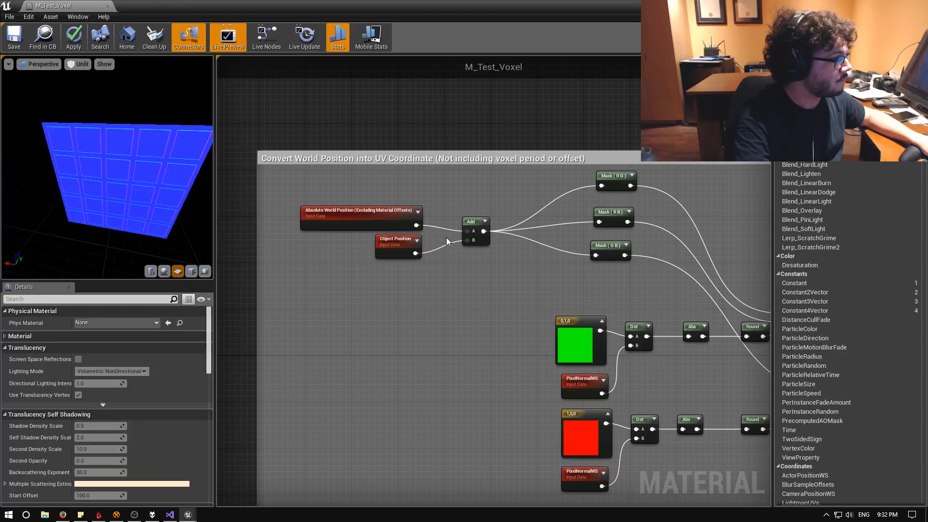
Search the node list for a negating or subtracting operation, trying "minu", "sign", "ne" and "mul"
right_click(444, 257)
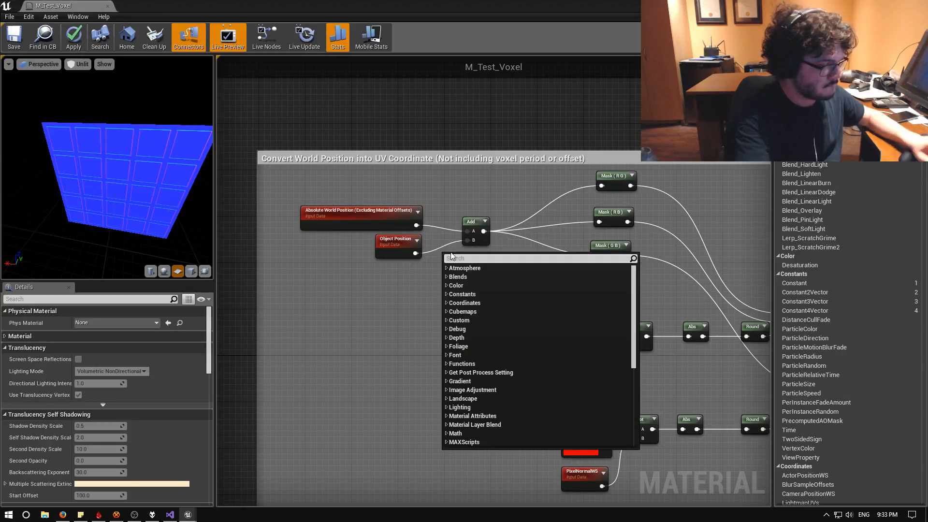
type("minu")
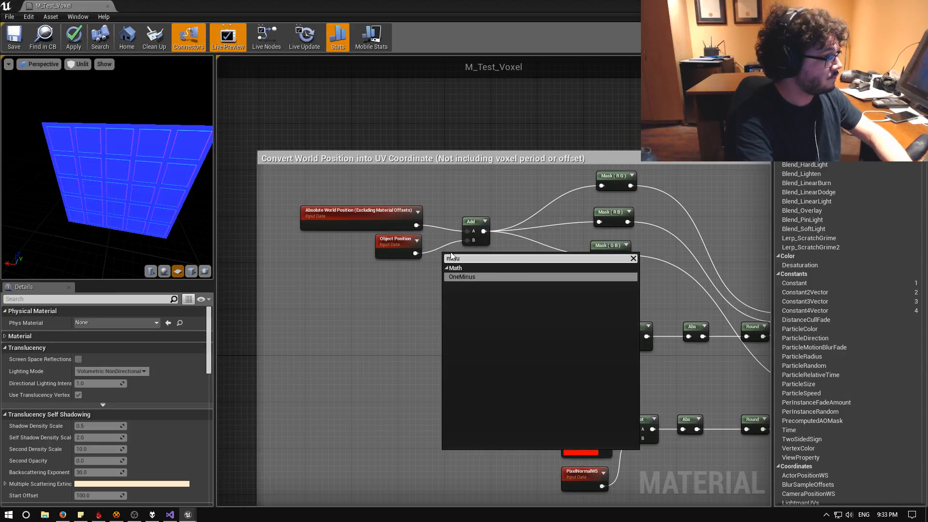
key("BackSpace")
key("BackSpace")
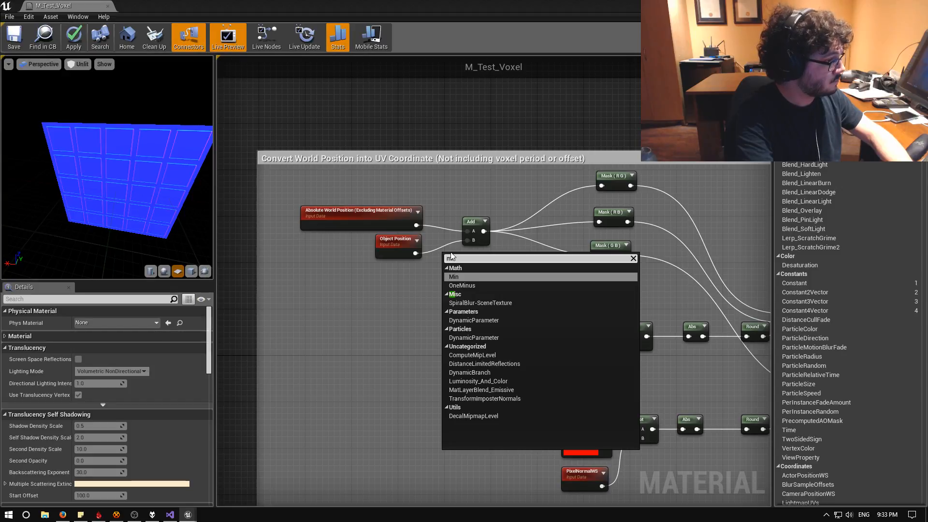
key("BackSpace")
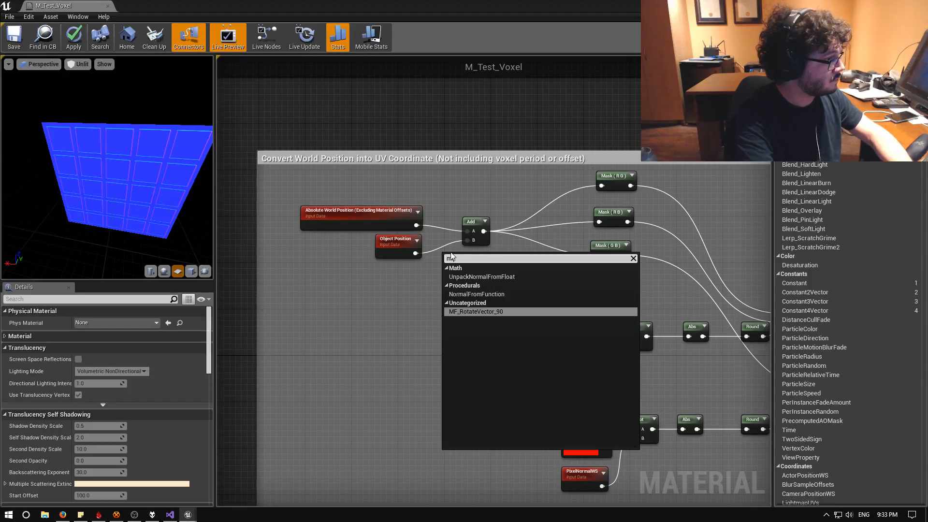
key("BackSpace")
key("BackSpace")
type("sign")
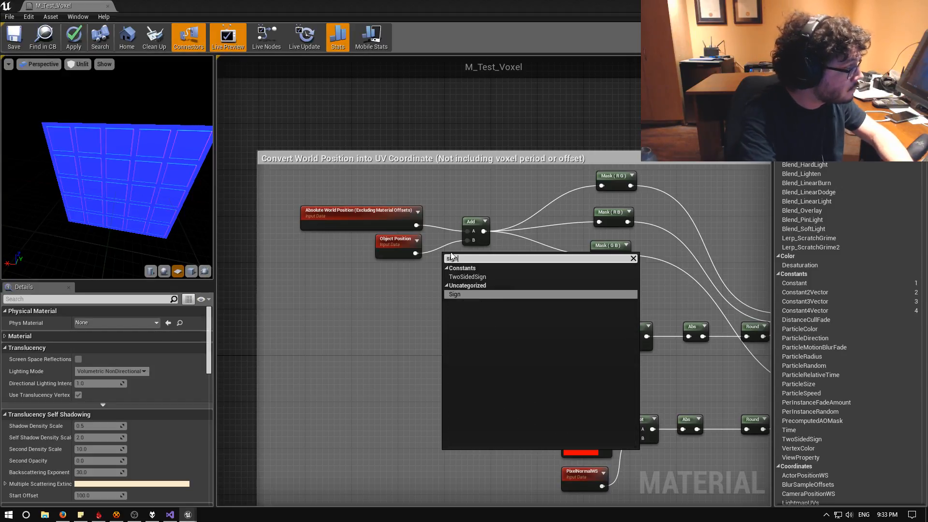
key("BackSpace")
key("BackSpace")
key("BackSpace")
key("BackSpace")
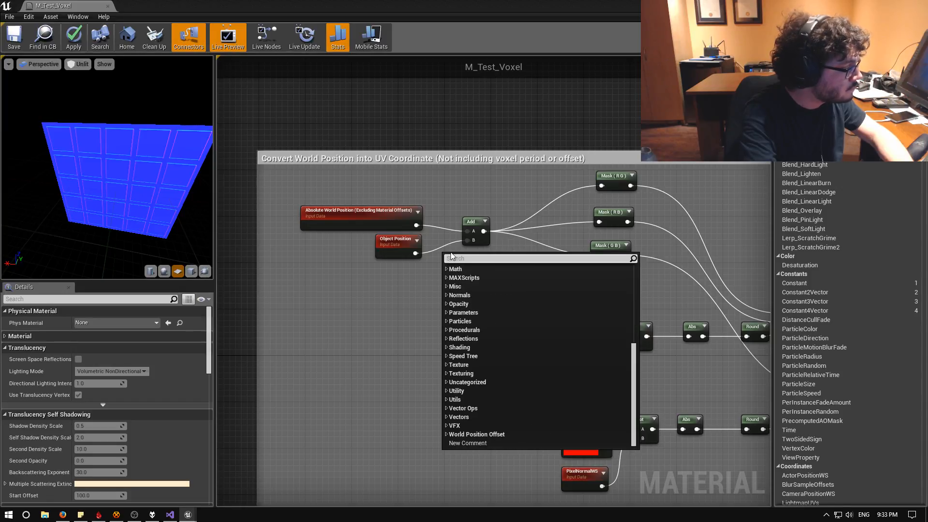
type("ne")
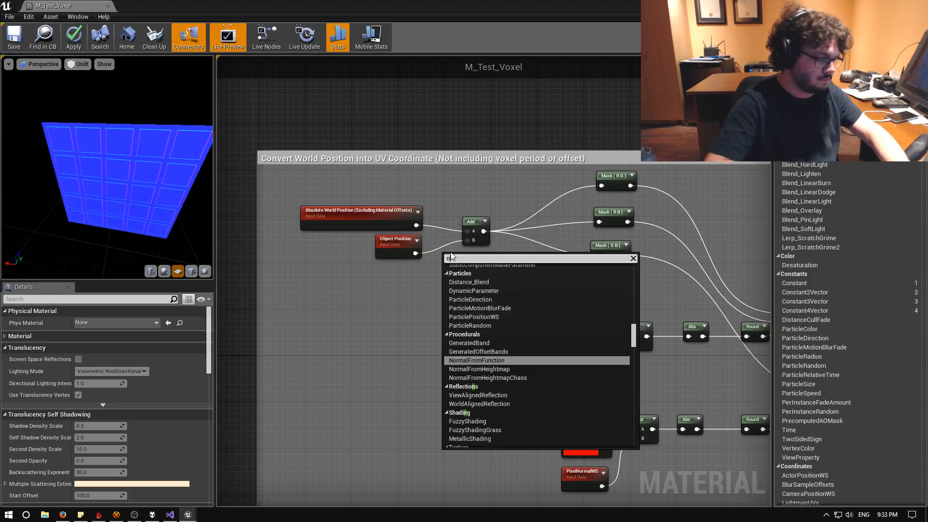
key("BackSpace")
key("BackSpace")
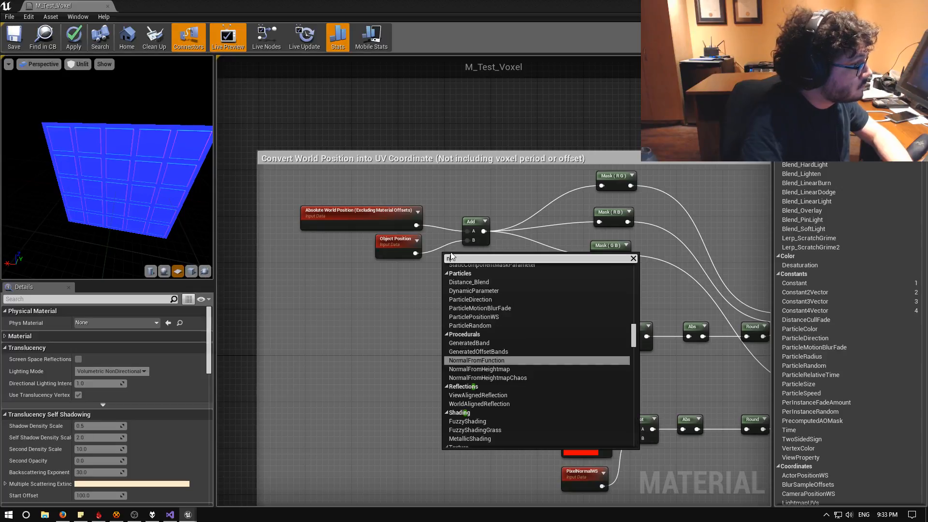
type("mul")
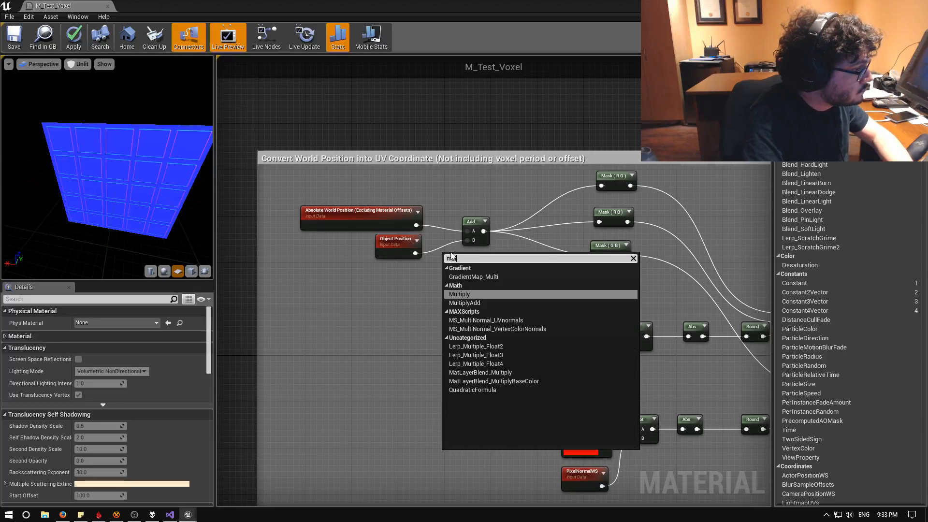
key("BackSpace")
key("BackSpace")
key("BackSpace")
Replace the Add node with a new Subtract node wired from both position nodes to the R G, R B and G B masks, and save the material
type("sub")
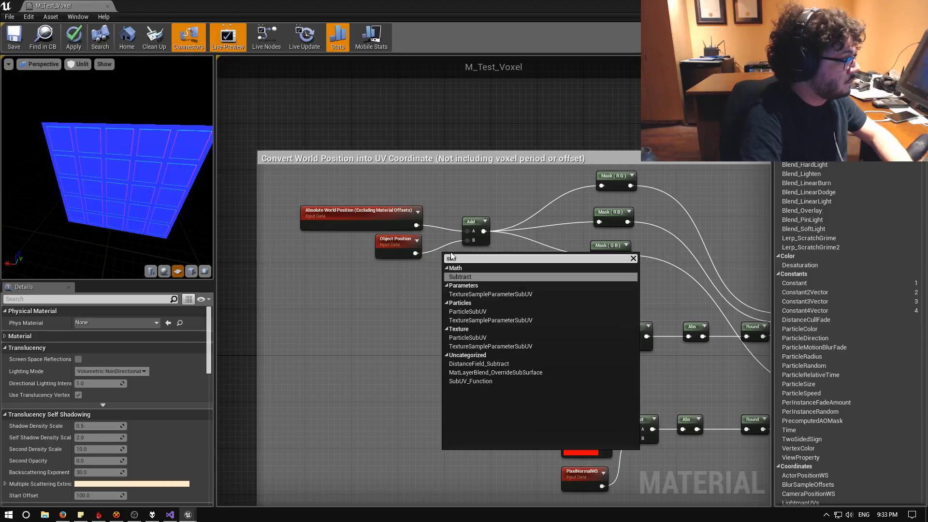
key("Return")
left_click(473, 235)
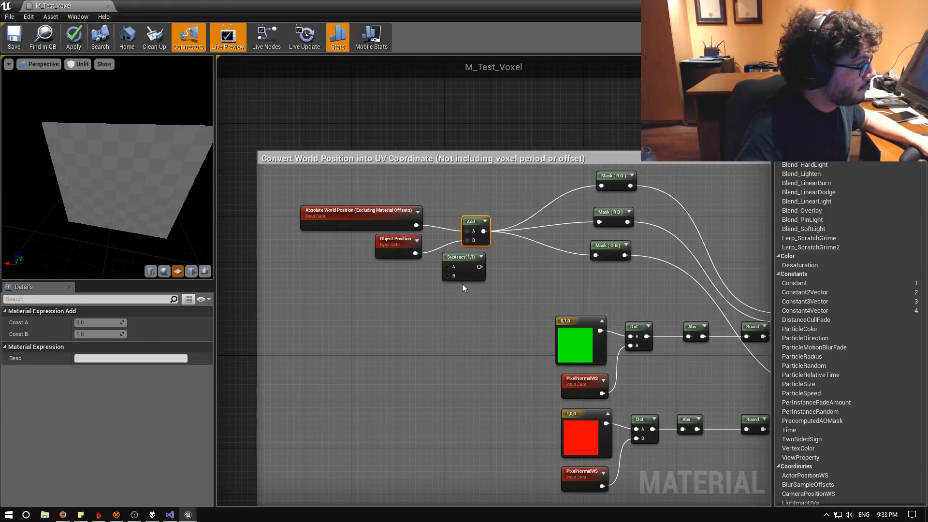
key("Delete")
left_click_drag(466, 260, 604, 185)
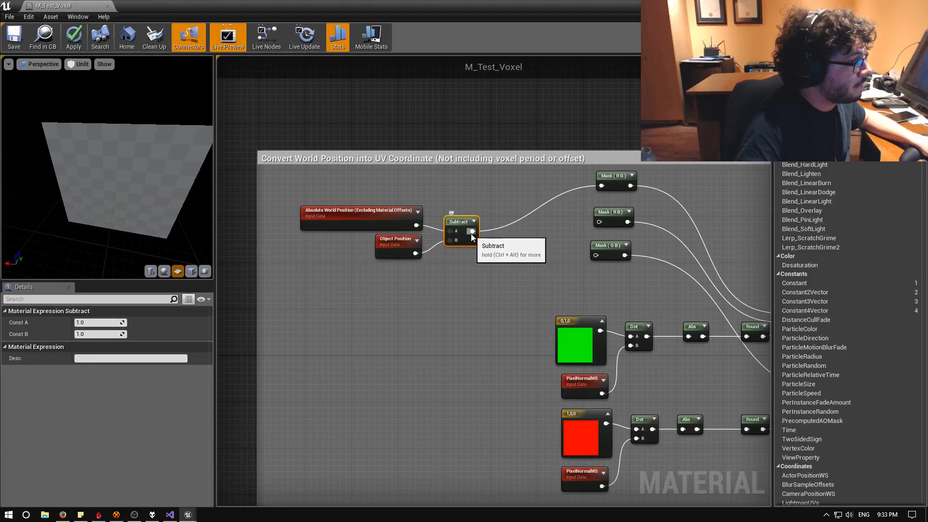
left_click_drag(473, 232, 598, 255)
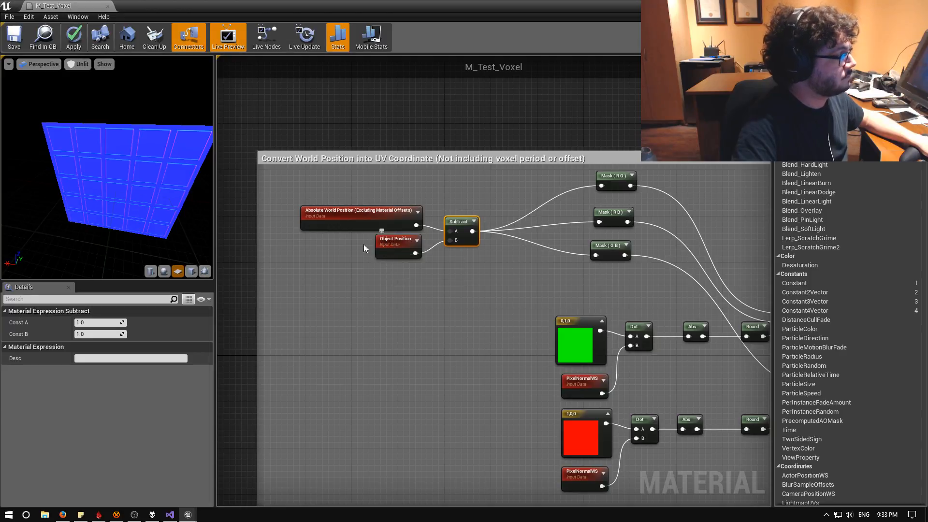
left_click(15, 37)
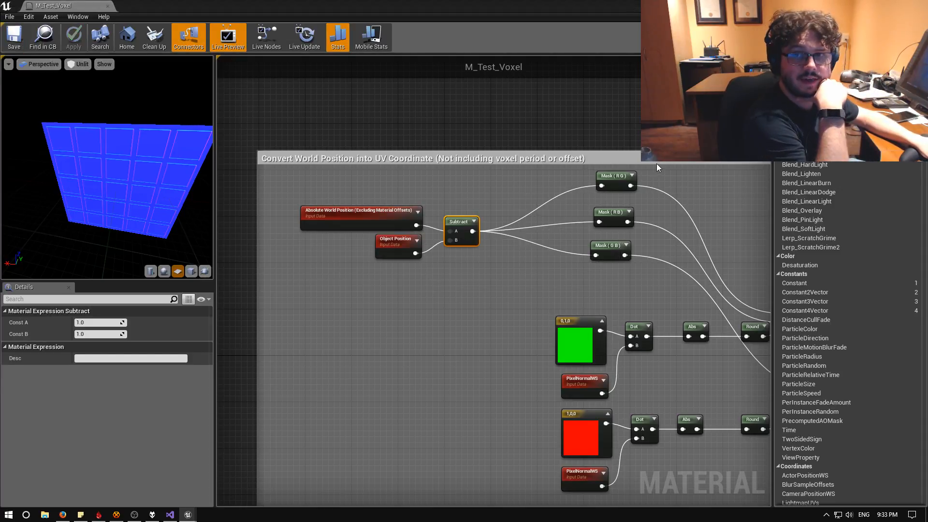
Minimize the material editor and open the recent level Battle_ChessBoard in the level editor
left_click(886, 5)
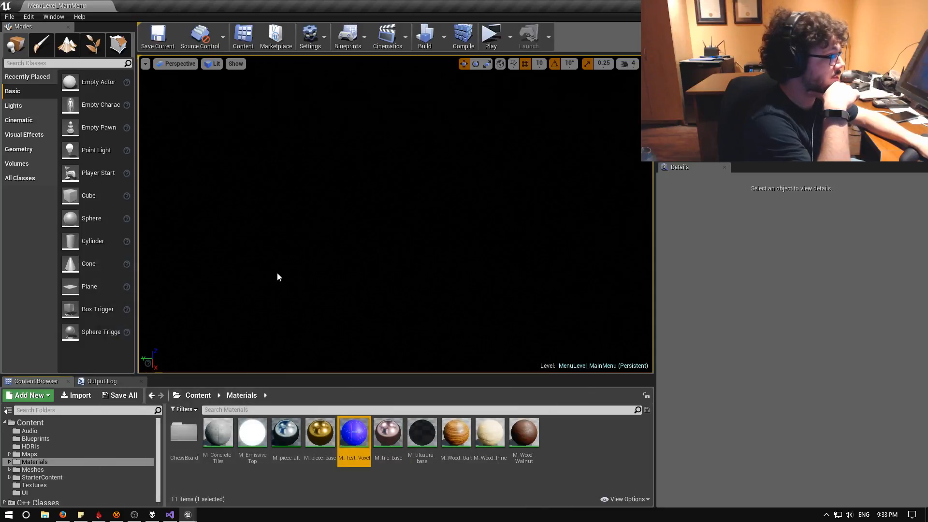
left_click(9, 17)
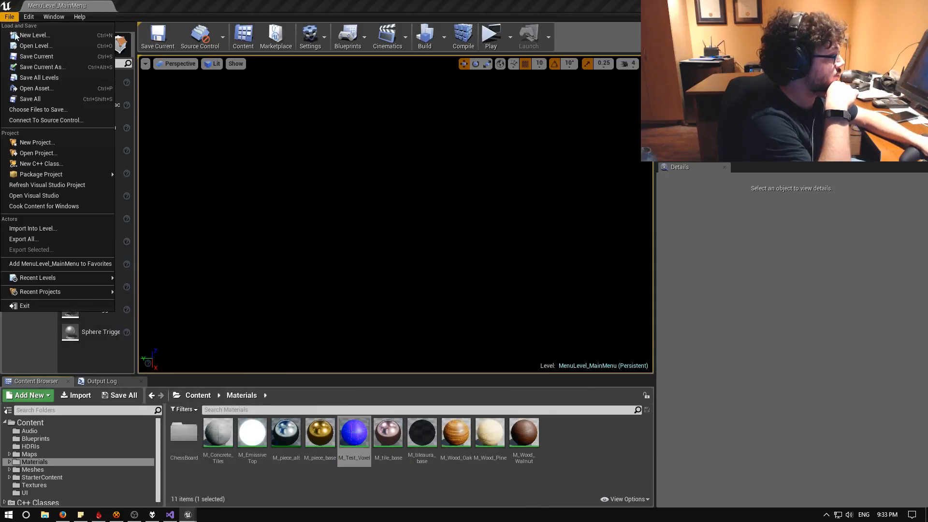
mouse_move(86, 277)
left_click(136, 276)
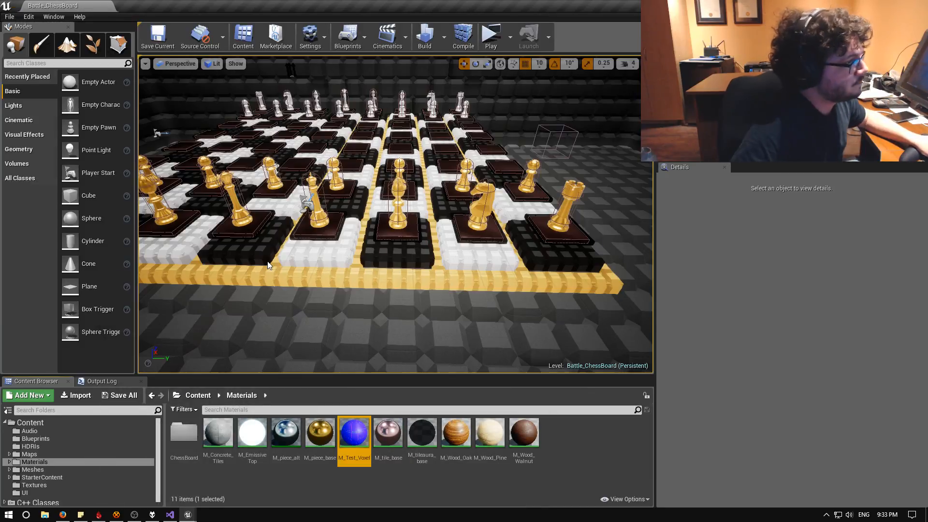
right_click_drag(268, 260, 242, 261)
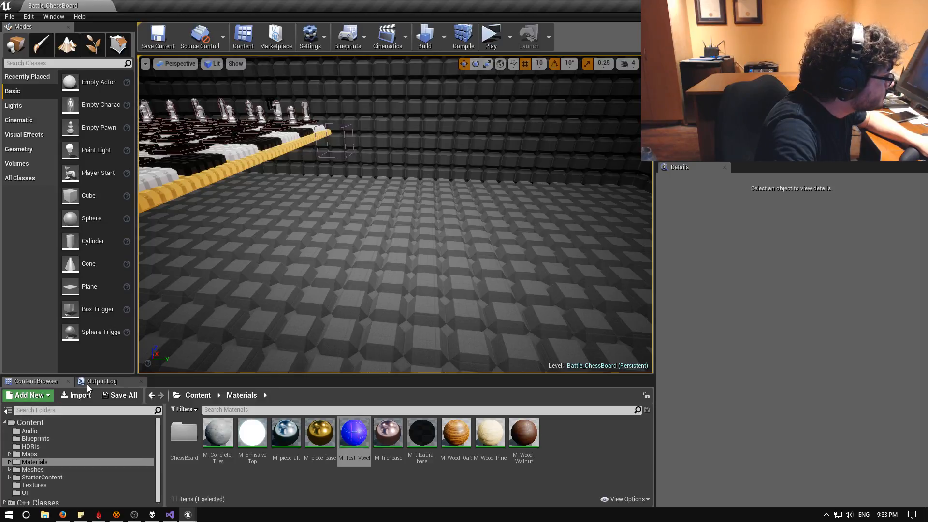
Place a Cube from the basic shapes into the level and set its location to 0 on X, Y and Z
scroll(53, 440, "down", 1)
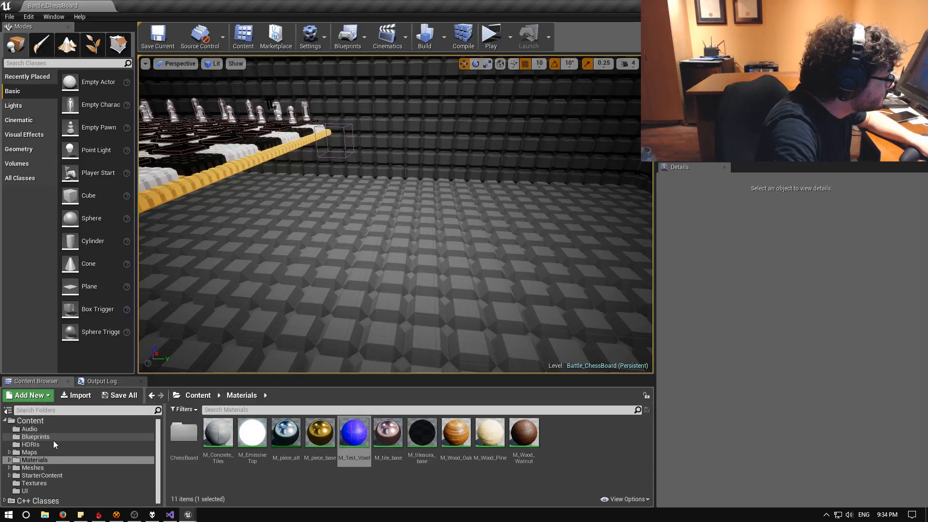
scroll(53, 439, "up", 1)
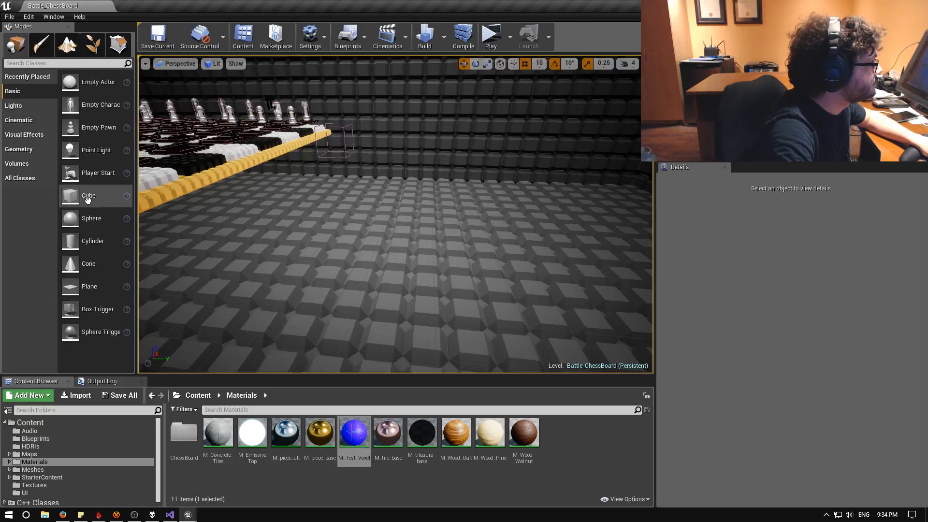
left_click_drag(88, 195, 375, 246)
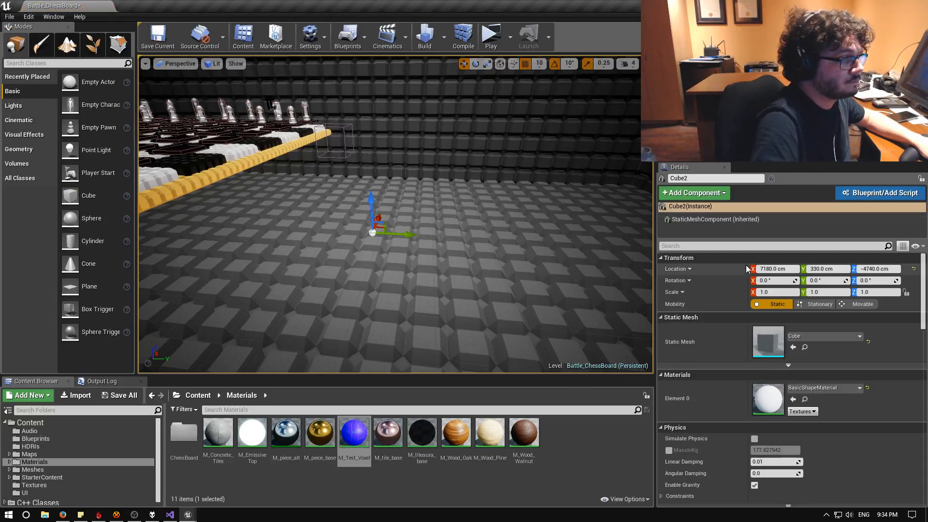
left_click(769, 269)
type("0")
key("Return")
left_click(864, 269)
type("0")
key("Return")
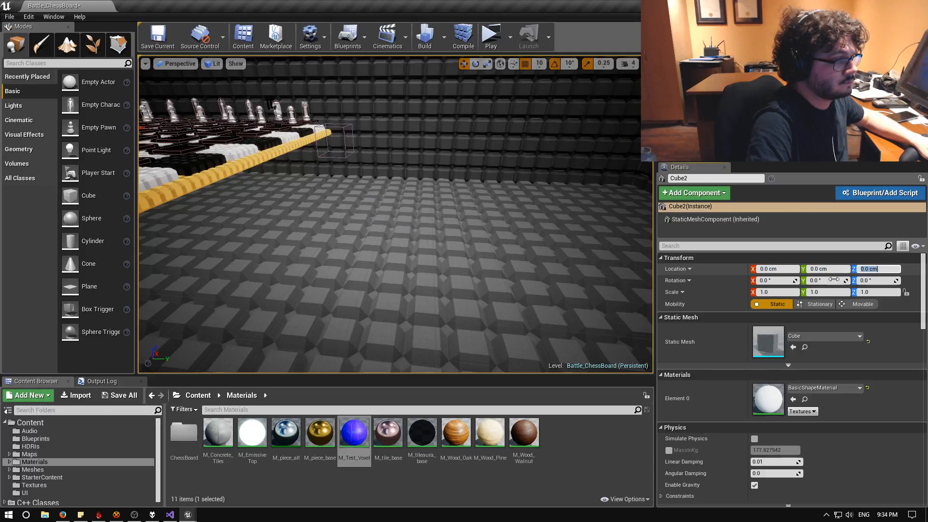
Move the cube above and beside the chessboard, to about Y 2340 cm and Z 280 cm, and frame it
right_click_drag(514, 127, 369, 127)
left_click_drag(489, 119, 489, 95)
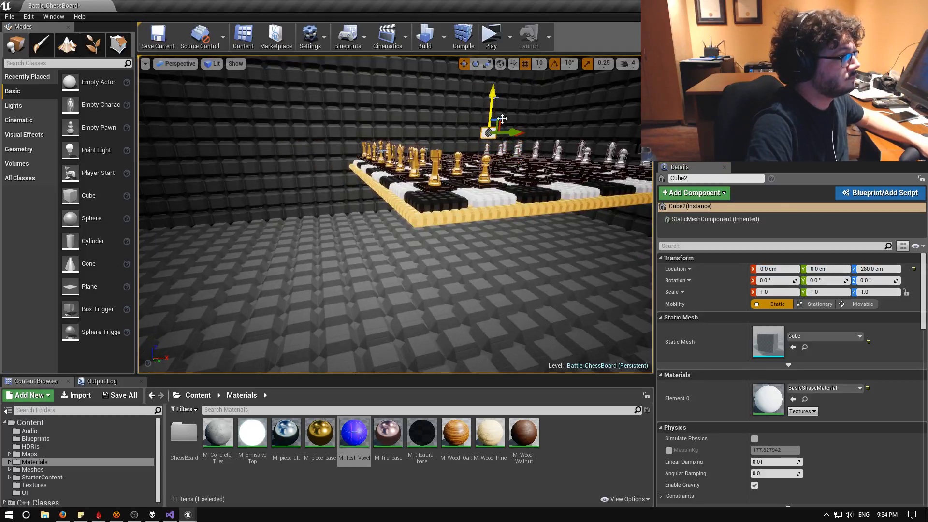
left_click_drag(525, 132, 514, 131)
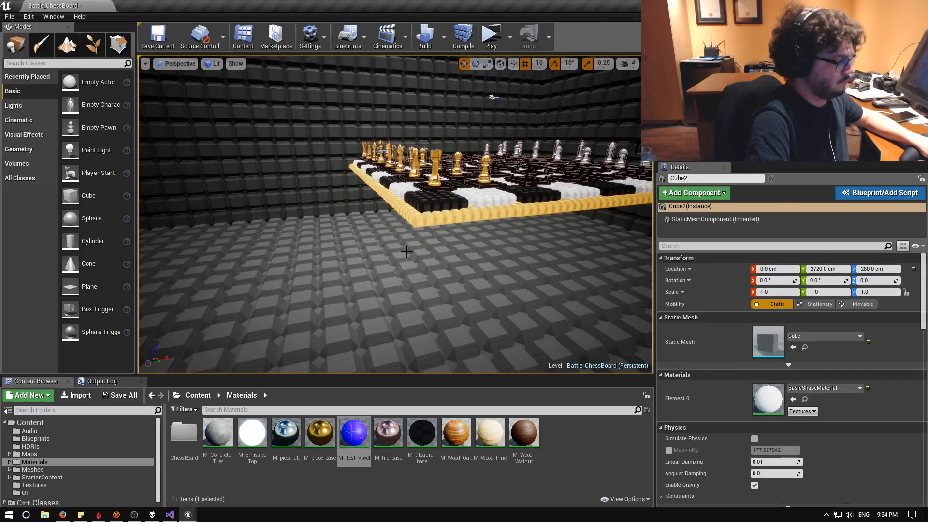
right_click_drag(408, 250, 479, 246)
left_click_drag(363, 200, 597, 201)
key("f")
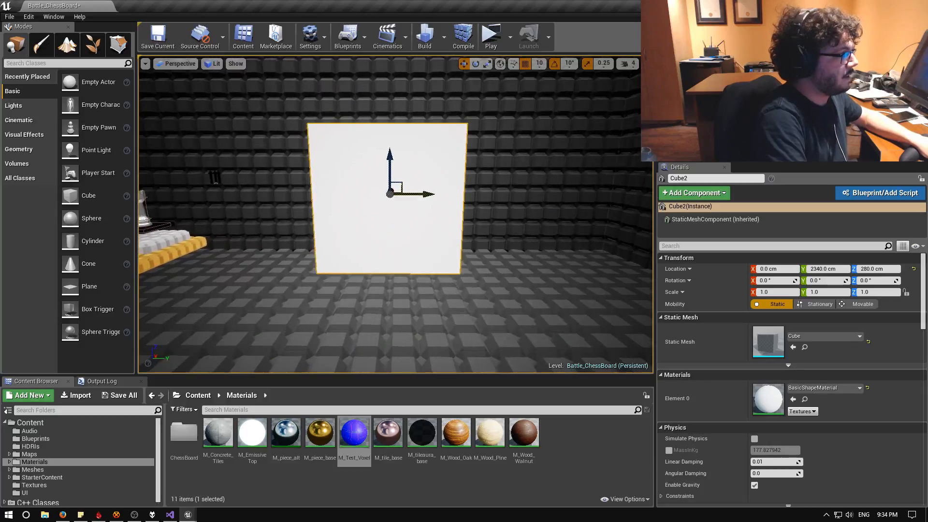
Apply the M_Test_Voxel material to the cube
left_click_drag(340, 430, 367, 222)
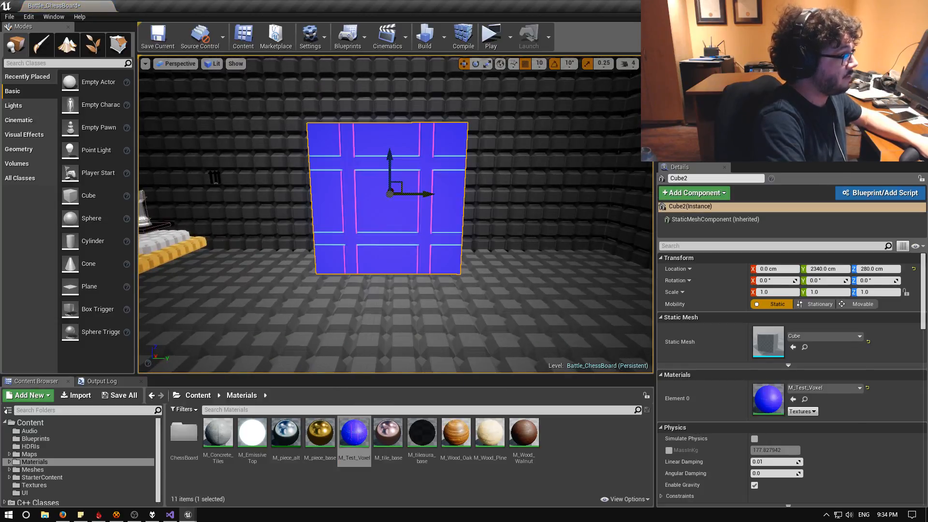
scroll(477, 166, "down", 10)
right_click_drag(396, 214, 394, 247)
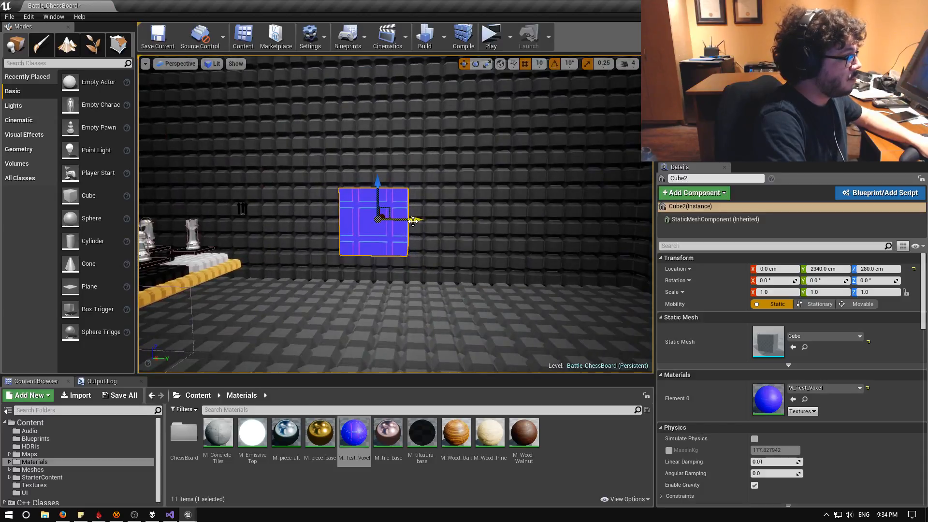
Move the cube to about Y 2480 cm and Z 330 cm to check whether its voxel pattern follows it
left_click_drag(413, 222, 555, 238)
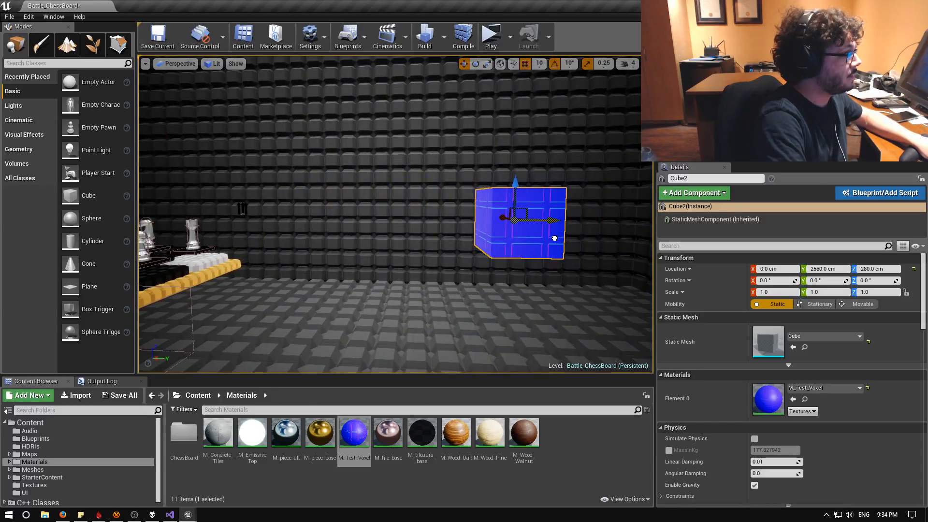
left_click(145, 63)
left_click(159, 84)
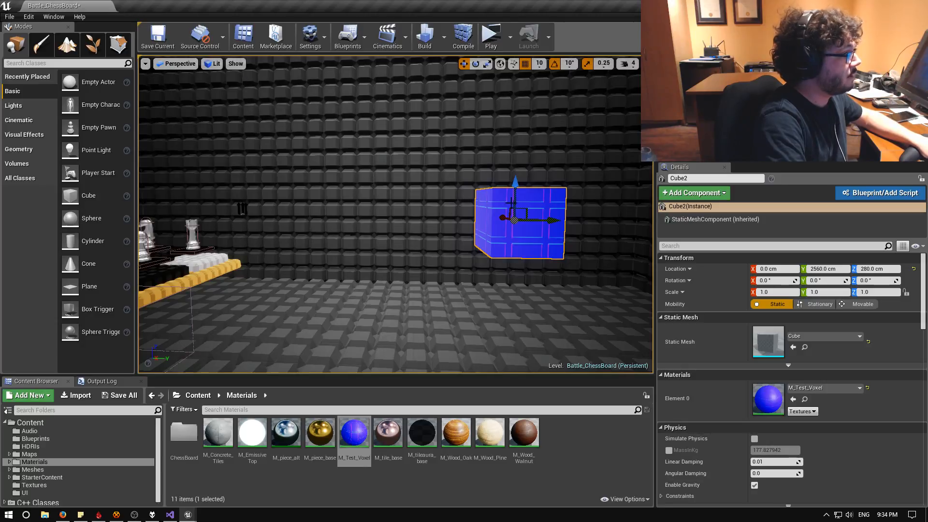
left_click_drag(555, 220, 459, 168)
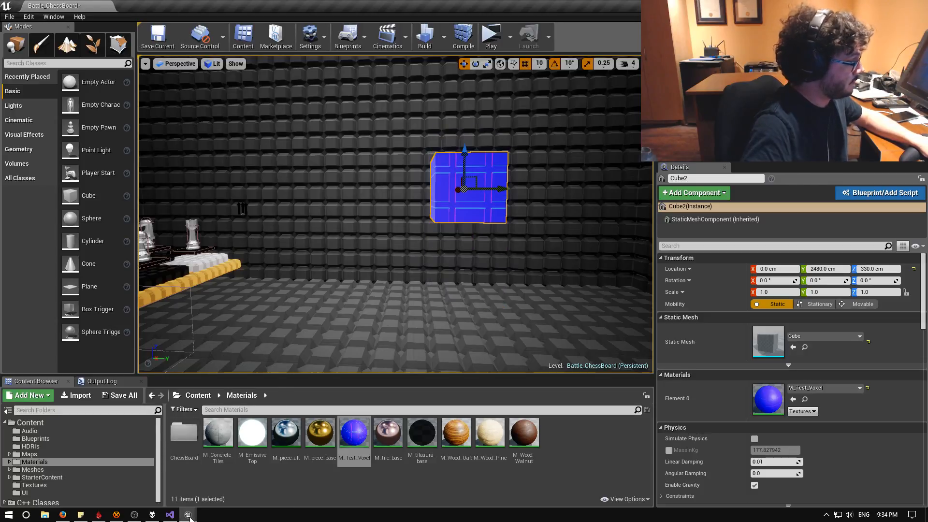
In M_Test_Voxel, break the link into input B of the Subtract node, set Const B to 0 and save the material
double_click(361, 441)
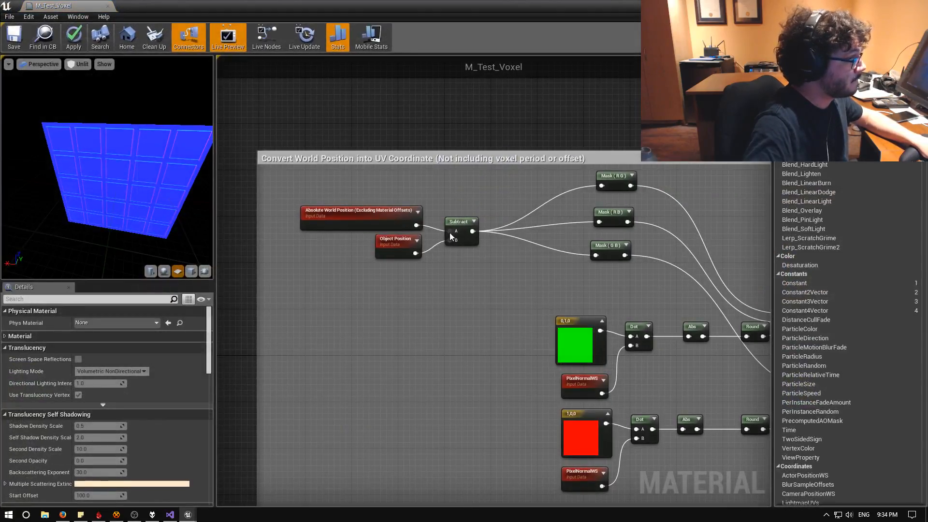
right_click(437, 242)
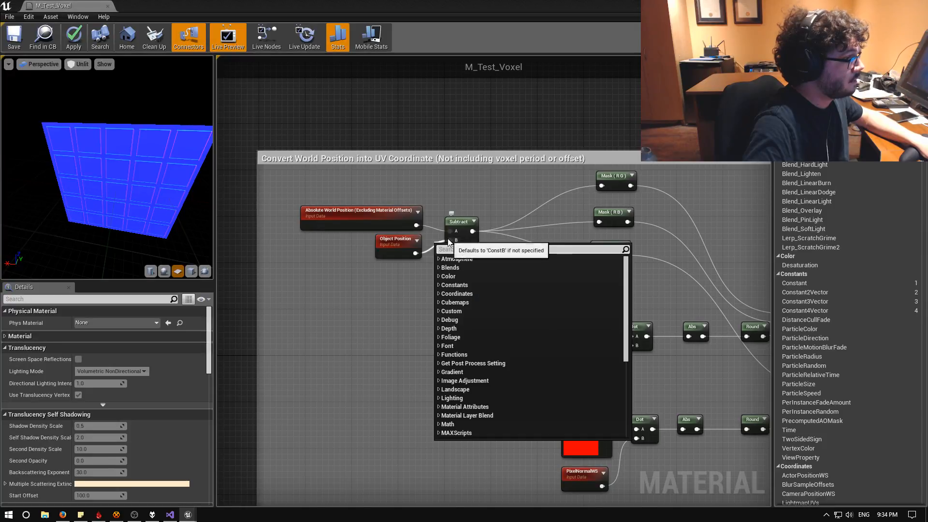
key("Escape")
right_click(450, 240)
left_click(474, 260)
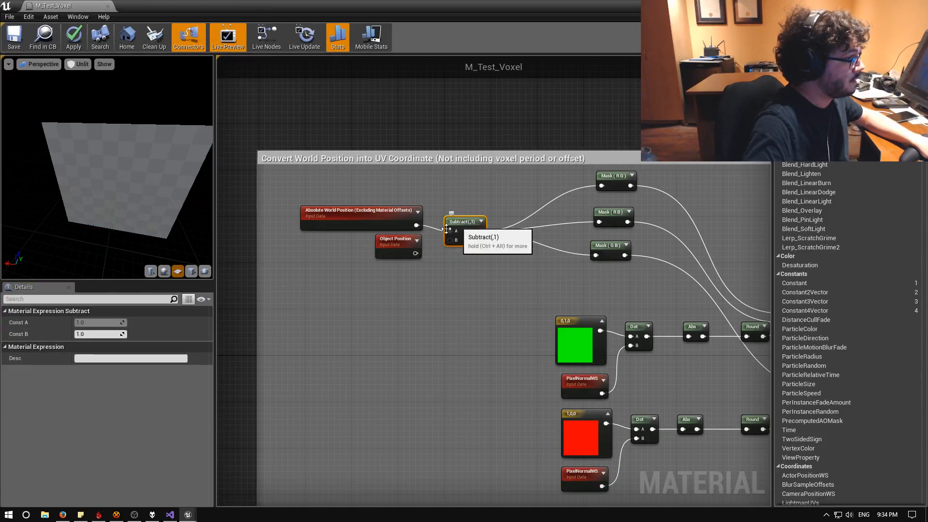
left_click(85, 335)
type("0")
key("Return")
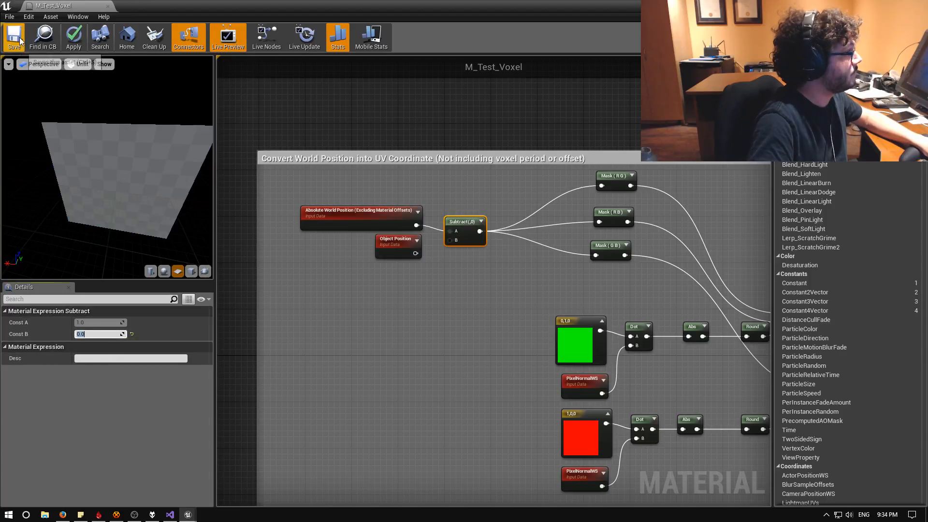
left_click(20, 46)
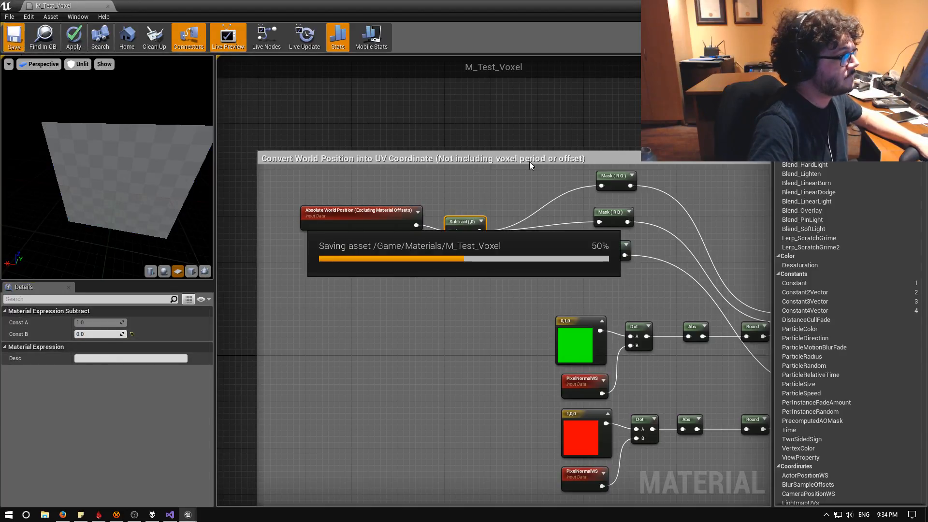
key("XF86AudioLowerVolume")
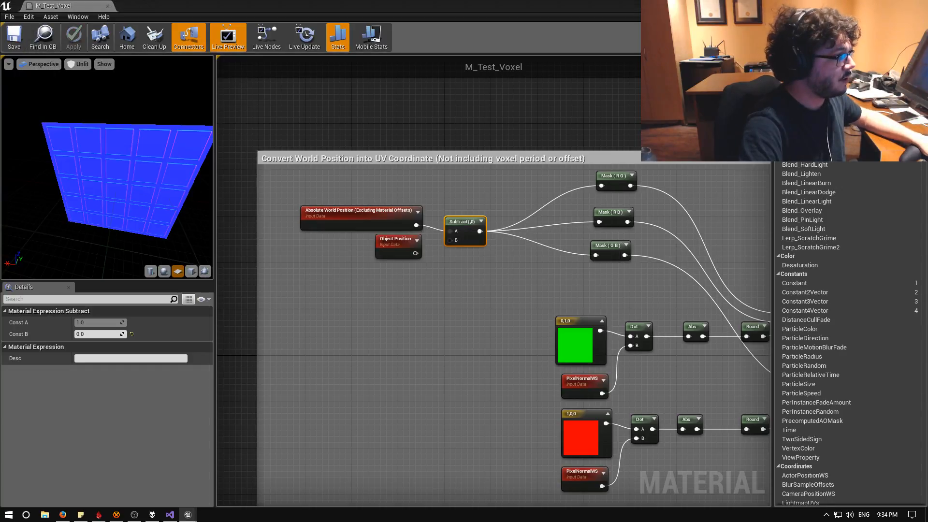
Return to the level and move the cube along Y and Z, ending at about Y 2330 cm and Z 340 cm, to compare the pattern without Object Position
key("alt+Tab")
left_click_drag(504, 195, 431, 190)
left_click_drag(409, 152, 390, 159)
left_click_drag(449, 196, 569, 206)
mouse_move(542, 158)
left_mouse_down()
mouse_move(534, 304)
mouse_move(528, 130)
mouse_move(541, 171)
left_mouse_up()
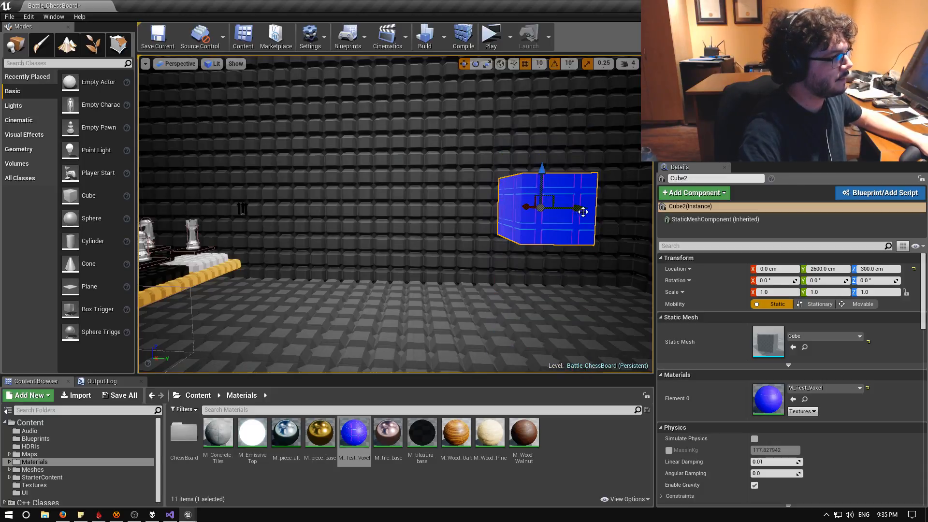
left_click_drag(583, 212, 409, 225)
mouse_move(375, 170)
left_mouse_down()
mouse_move(378, 248)
mouse_move(362, 160)
left_mouse_up()
Reconnect Object Position to input B of the Subtract node in M_Test_Voxel and save the material
mouse_move(197, 514)
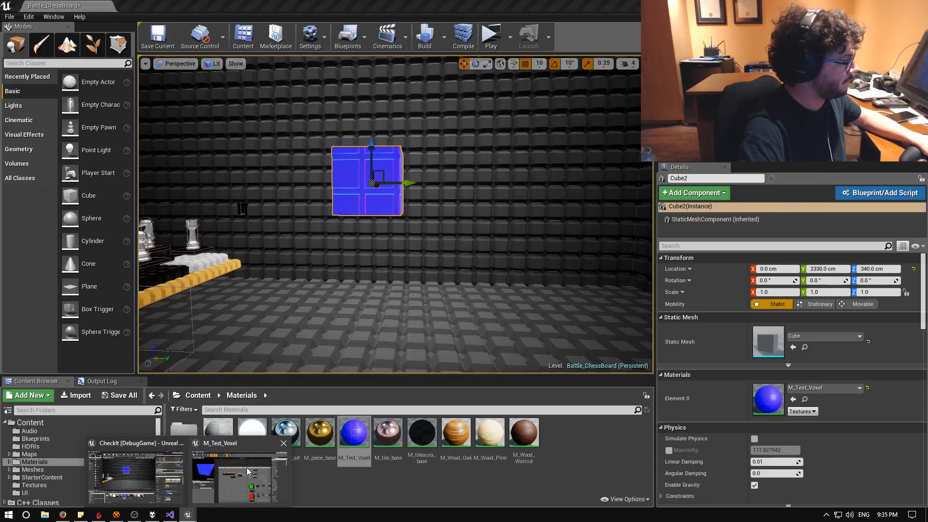
left_click(242, 464)
left_click_drag(417, 250, 450, 240)
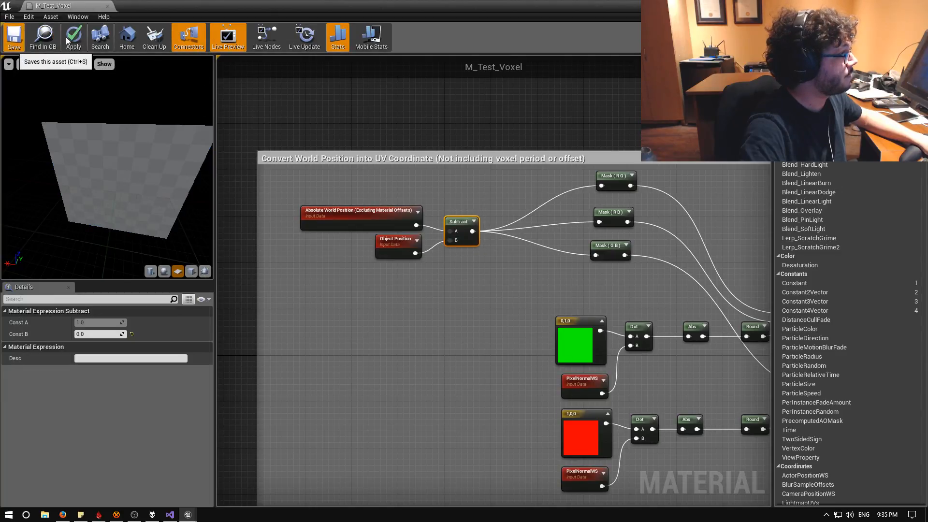
key("ctrl+s")
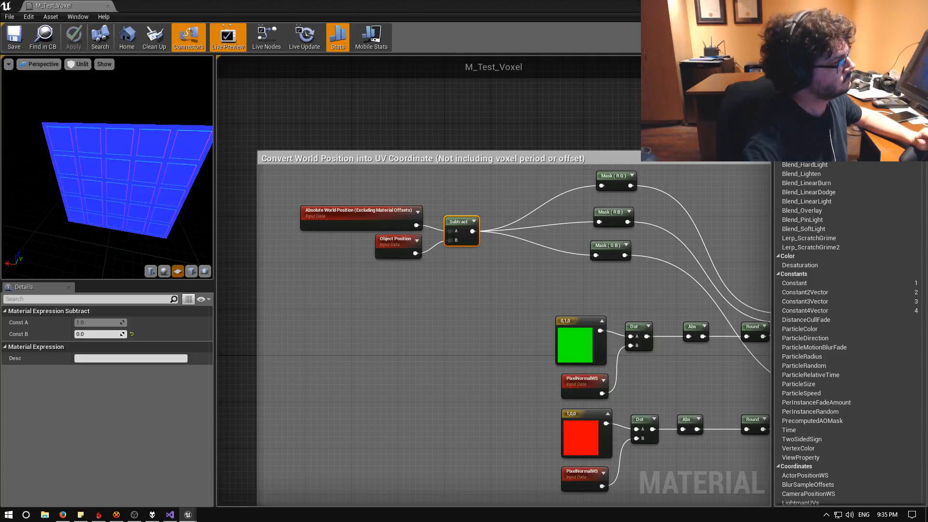
Move the cube in the level to about Y 2400 cm and Z 310 cm to recheck the pattern, and save the level
key("alt+Tab")
left_click_drag(419, 186, 459, 184)
left_click_drag(418, 147, 371, 198)
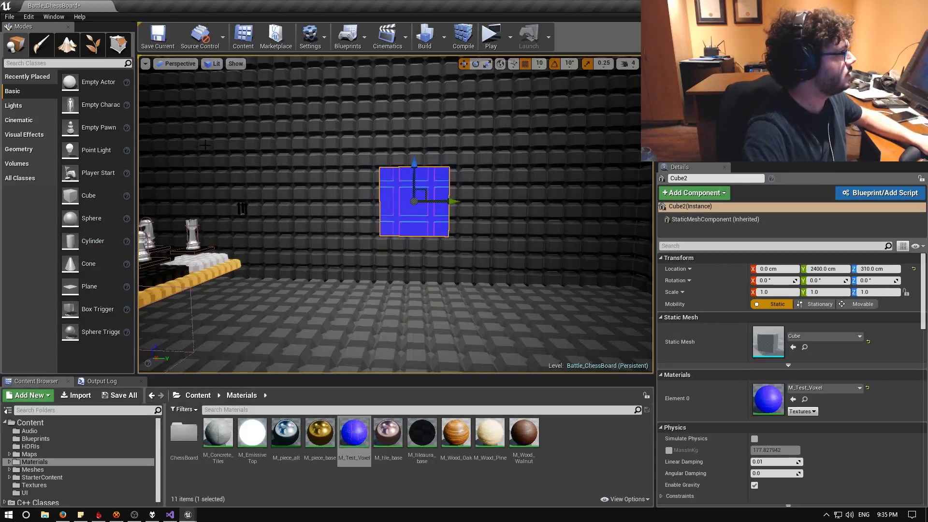
key("ctrl+s")
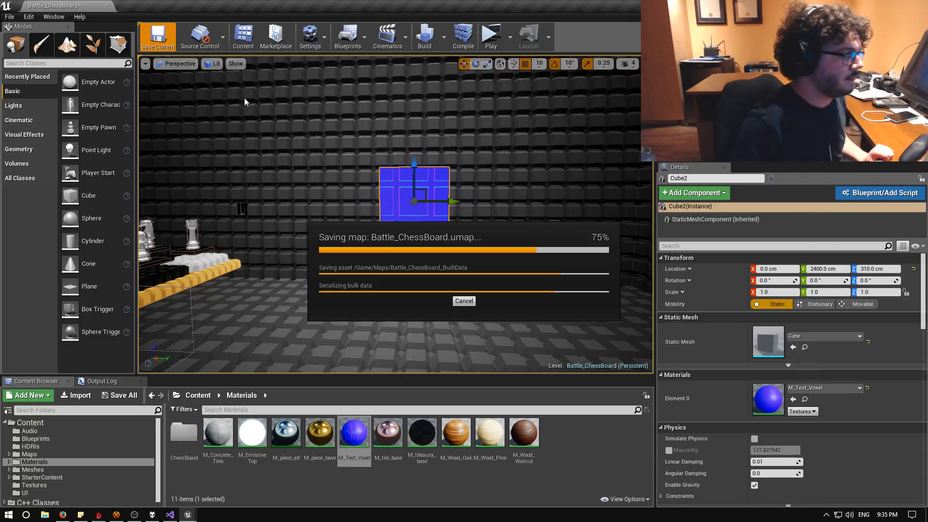
Examine how the voxel pattern lines up on the cube's faces, and look through the cube's properties
key("a")
right_click_drag(274, 121, 319, 145)
key("w")
key("s")
key("d")
key("w")
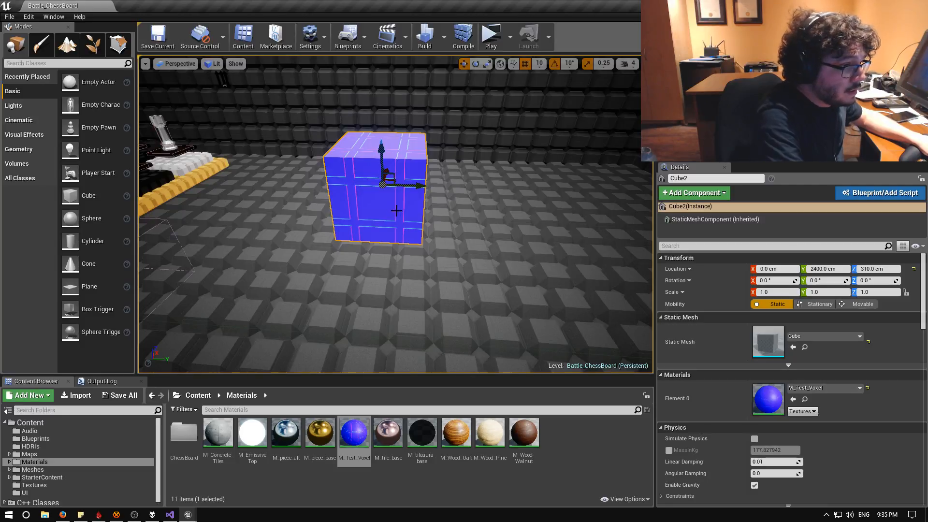
scroll(885, 359, "down", 10)
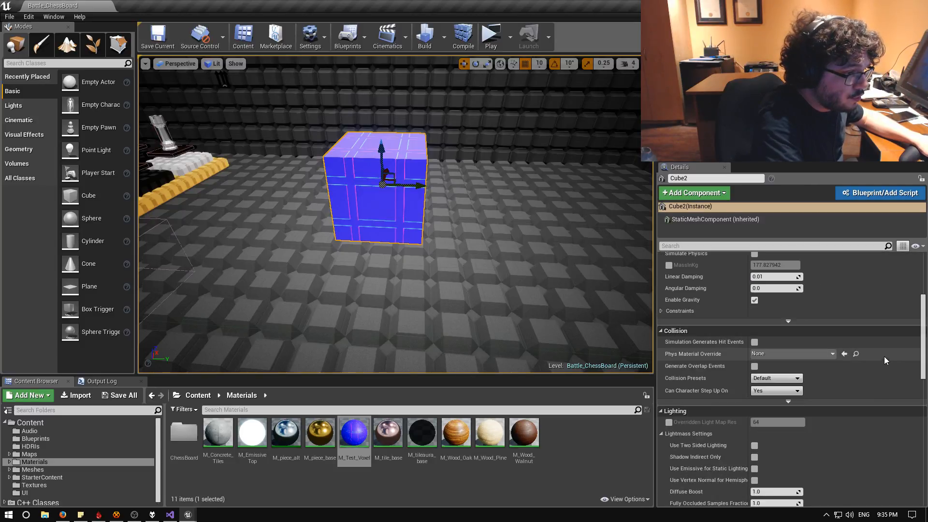
scroll(883, 356, "up", 10)
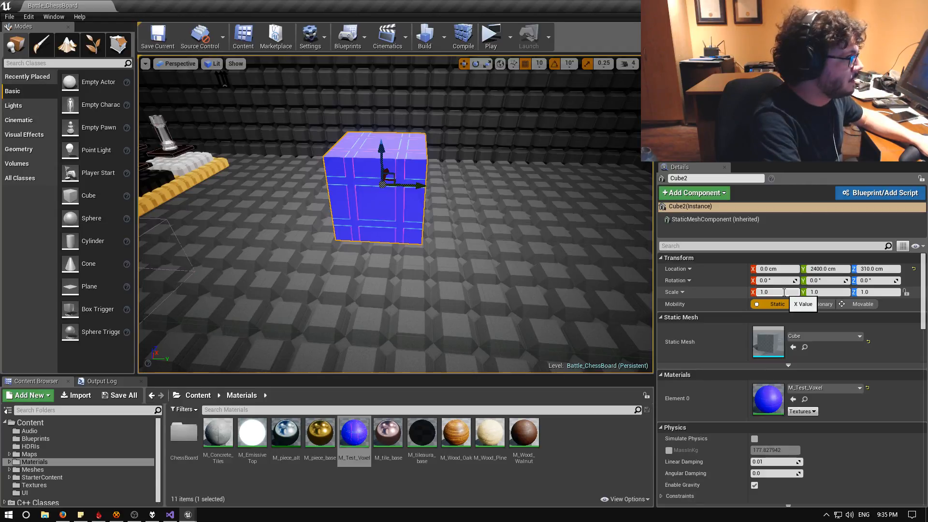
Set the default values of the OffsetU(cm) and OffsetV(cm) parameters in M_Test_Voxel to 0 and save the material
double_click(339, 434)
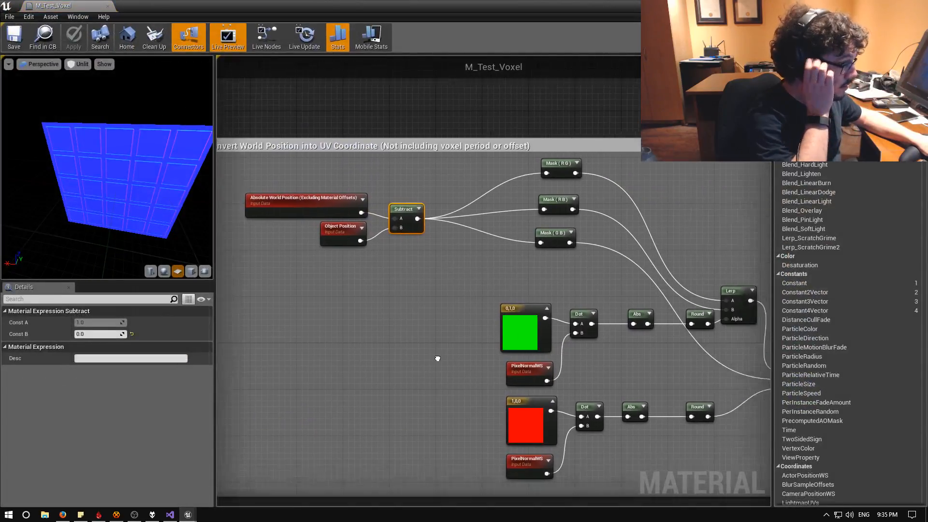
right_click_drag(438, 358, 331, 305)
right_click_drag(672, 297, 320, 275)
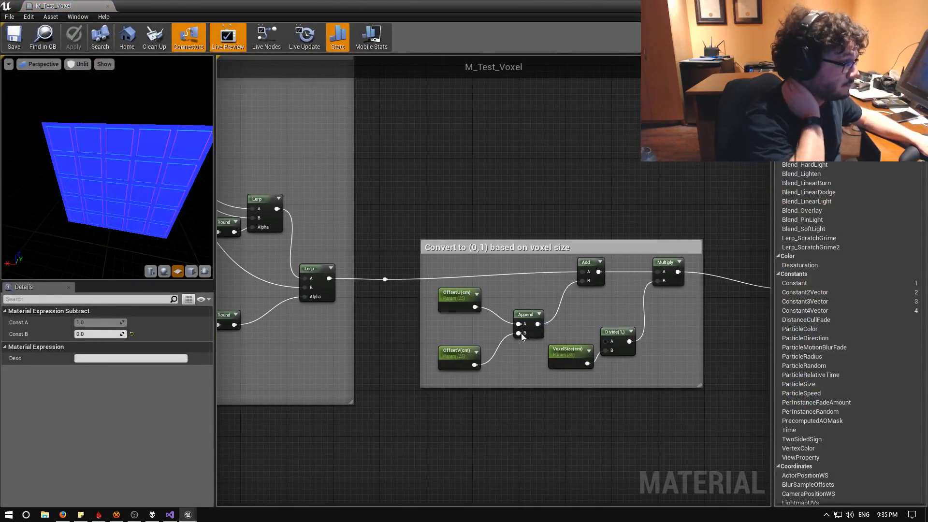
left_click(455, 302)
left_click(100, 359)
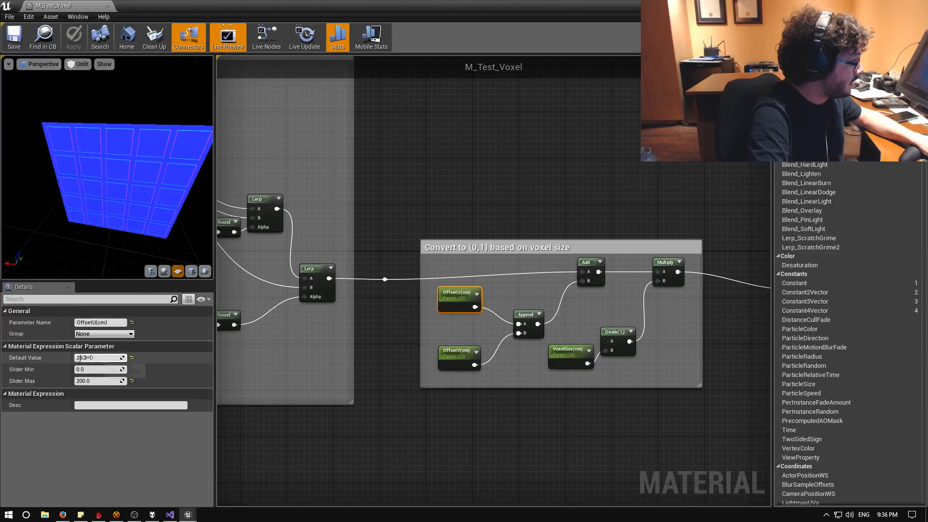
type("0")
key("Return")
left_click(457, 352)
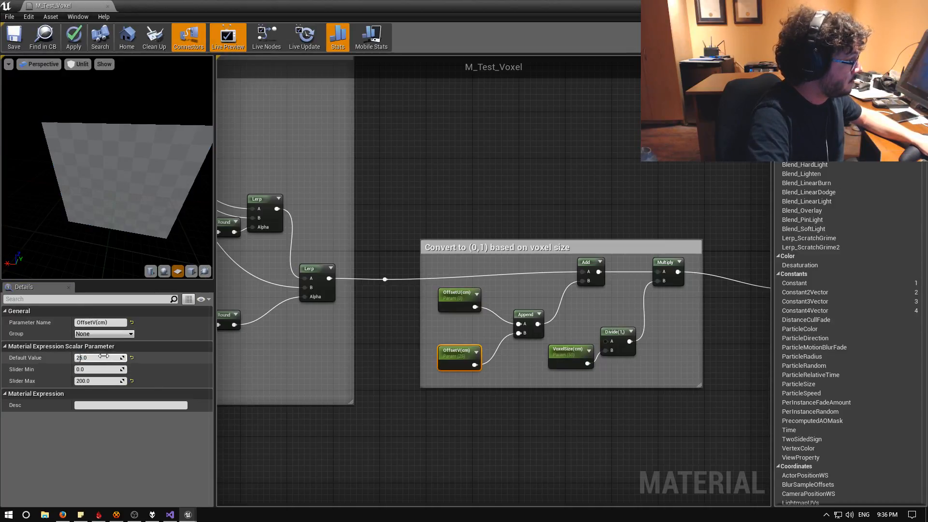
left_click(16, 37)
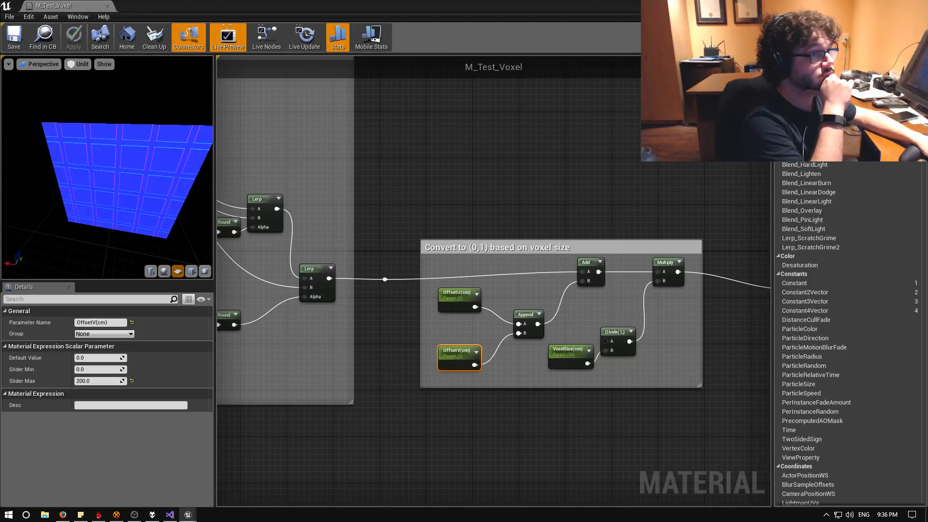
Minimize the material editor and examine the voxel pattern on the cube's top and sides in the level
left_click(884, 6)
right_click_drag(423, 215, 638, 261)
key("w")
key("w")
key("s")
key("a")
key("w")
key("a")
key("s")
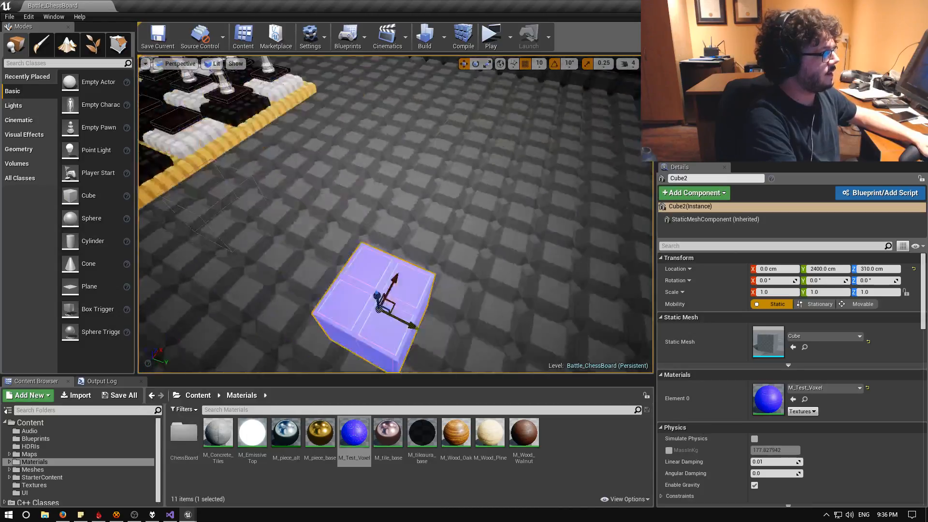
right_click_drag(503, 241, 469, 252)
key("s")
Move the cube along Y to about 1340 cm, next to the chessboard's edge, and view it across the board
left_click_drag(264, 187, 162, 143)
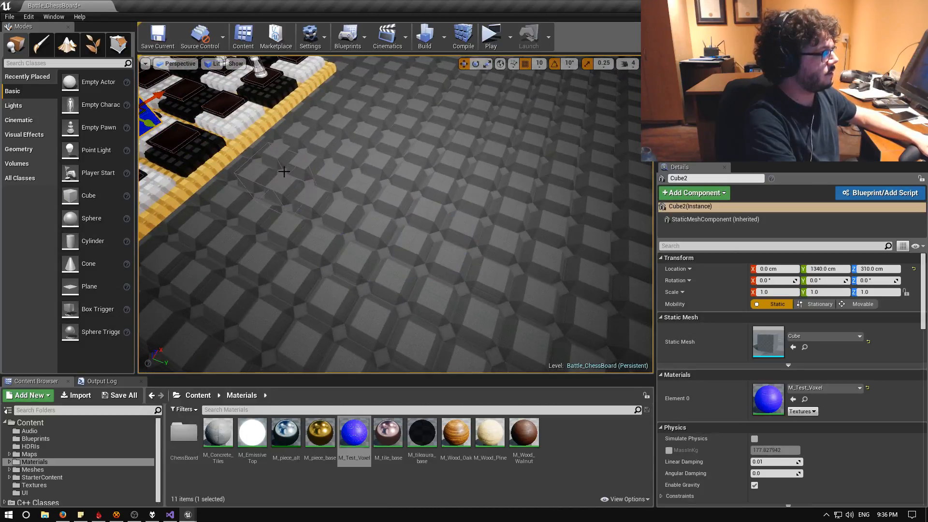
right_click_drag(284, 169, 266, 121)
key("w")
key("a")
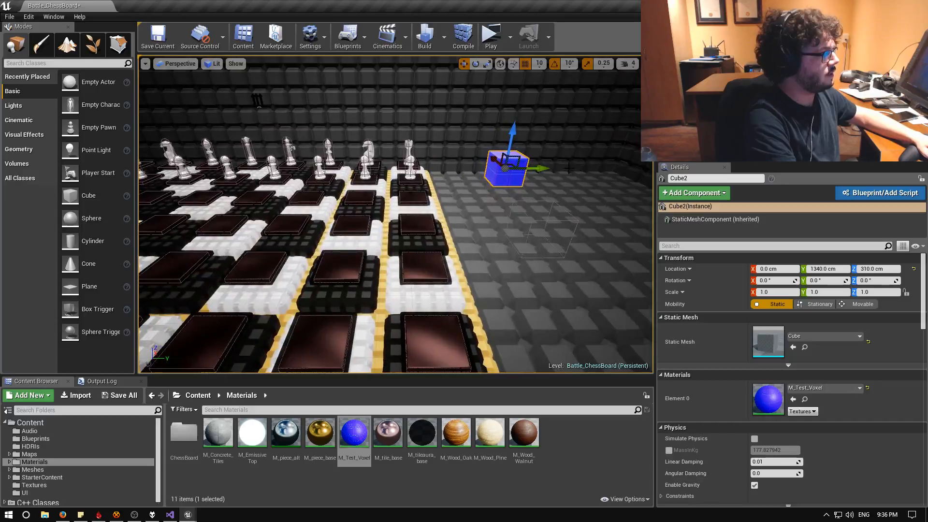
Move the cube onto the chessboard at about Y 330 cm, Z 60 cm, view it up close, and save the level
left_click_drag(538, 168, 251, 167)
right_click_drag(251, 167, 271, 194)
left_click_drag(441, 114, 442, 201)
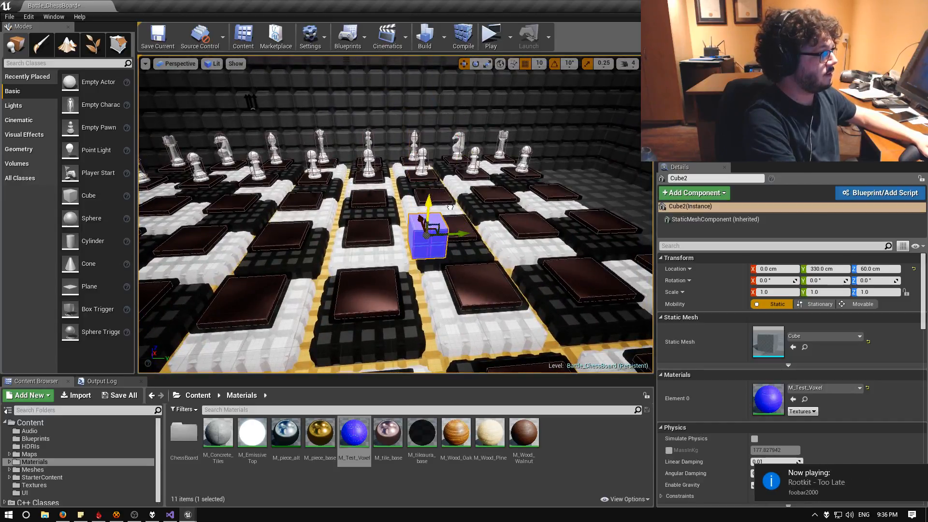
right_click_drag(443, 201, 442, 234)
left_click(158, 36)
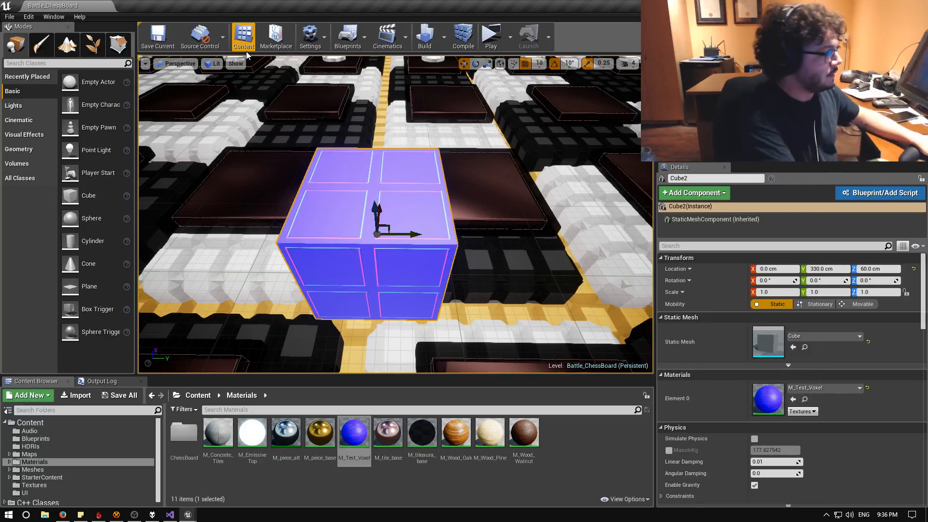
Switch to the M_Test_Voxel material editor and break all links from the final Multiply node's output to the texture samples
left_click(188, 515)
left_click(236, 482)
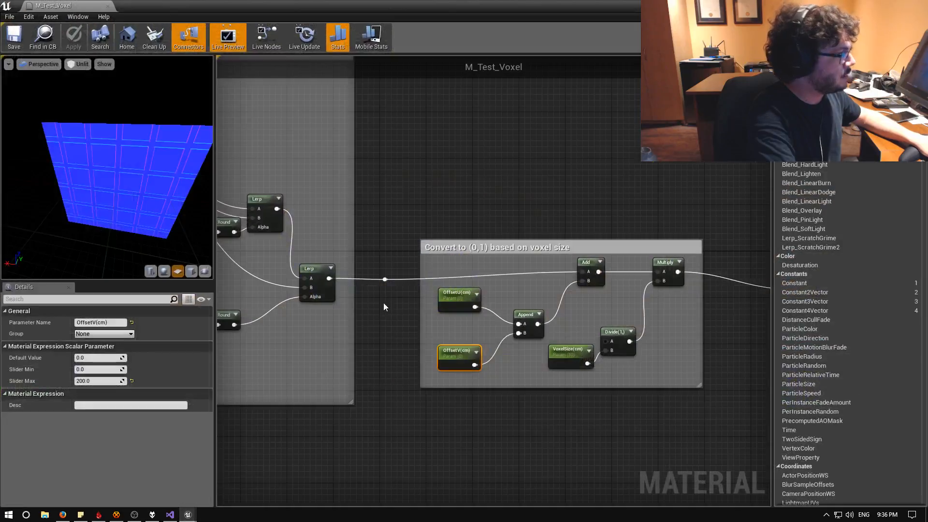
right_click_drag(441, 207, 655, 257)
scroll(339, 205, "down", 1)
scroll(352, 205, "down", 1)
right_click(653, 305)
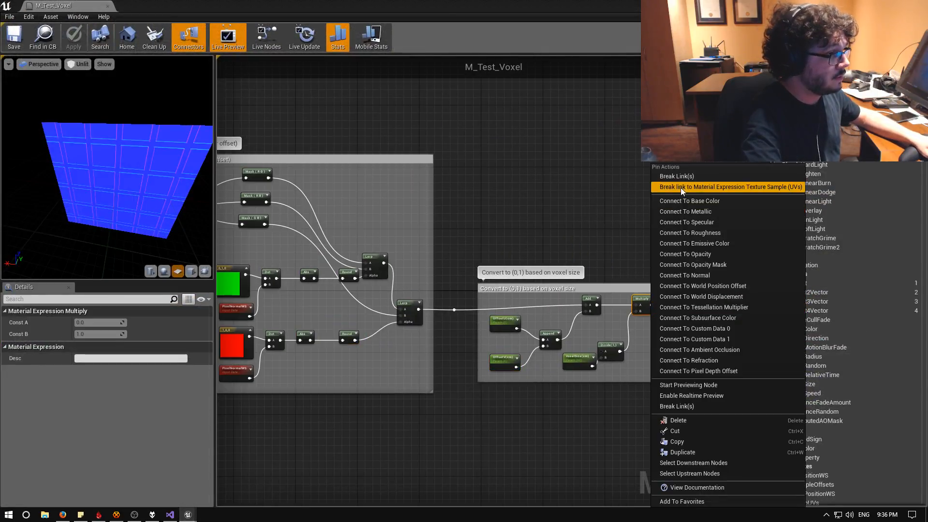
left_click(683, 177)
Move both commented node groups away from the texture samples and enclose them together in a new comment box
right_click_drag(648, 273, 623, 238)
scroll(623, 238, "down", 3)
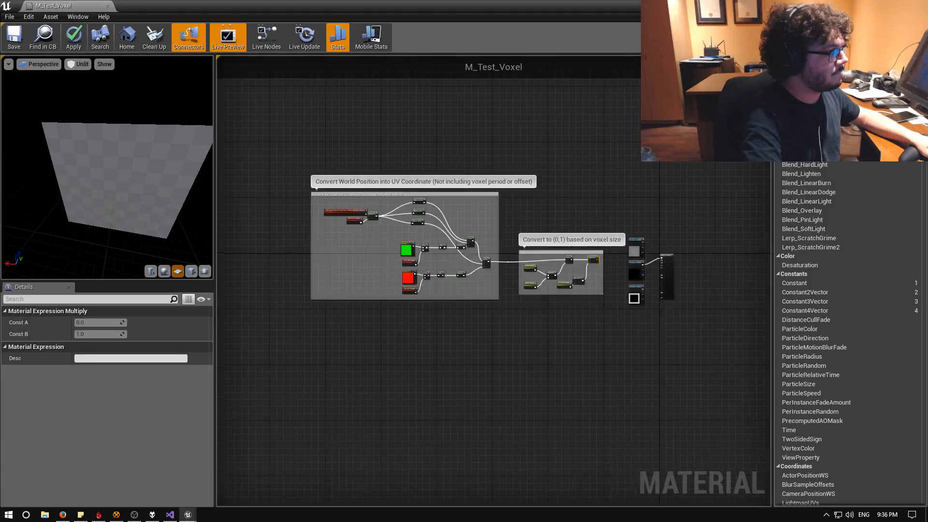
left_click_drag(301, 187, 651, 423)
left_click_drag(574, 312, 461, 351)
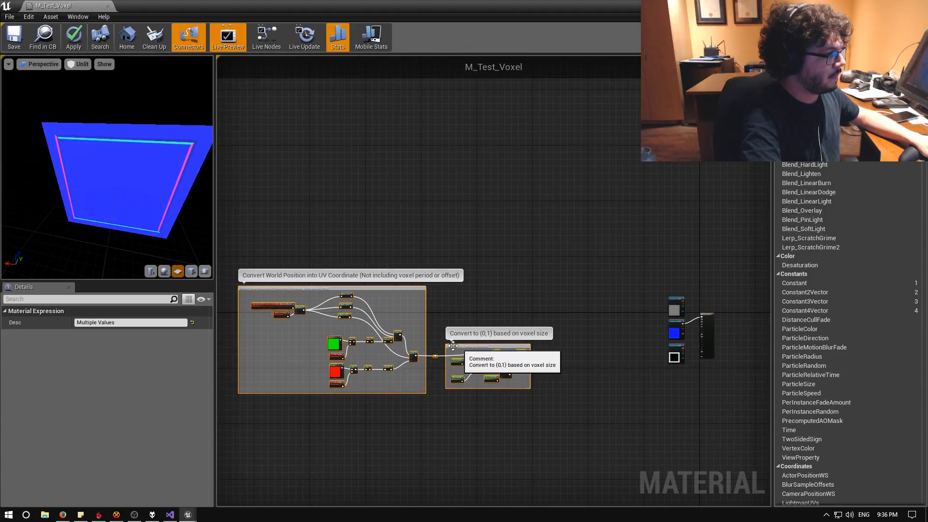
right_click_drag(486, 286, 539, 294)
key("c")
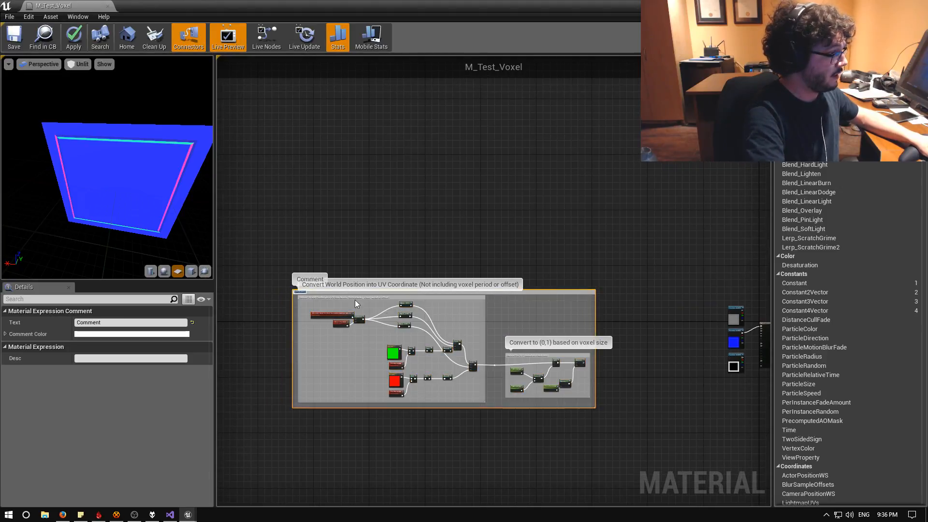
Name the new outer comment box GetVoxelFragment
scroll(380, 285, "up", 4)
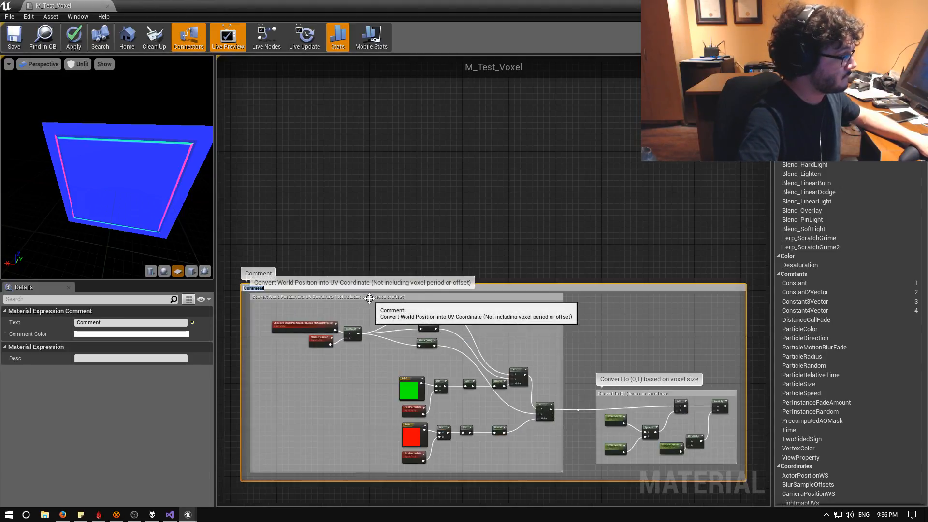
right_click_drag(342, 258, 509, 265)
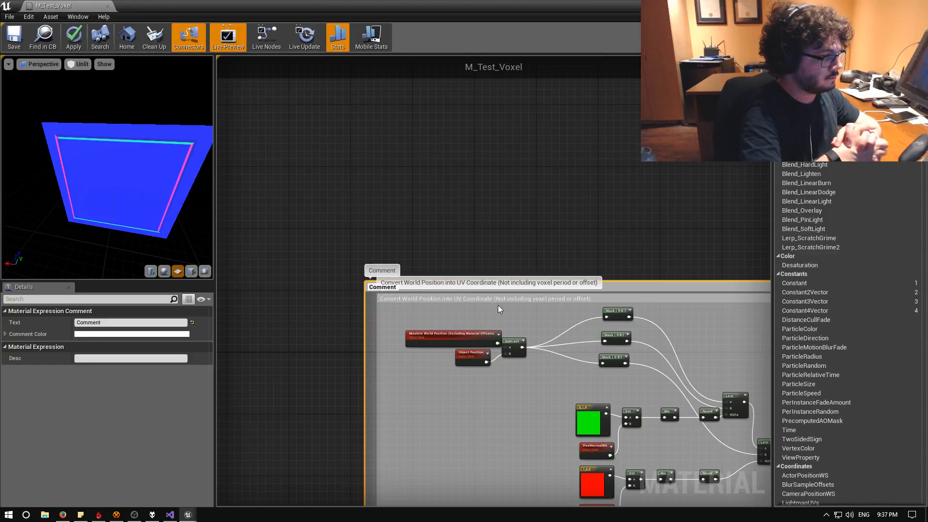
type("Get")
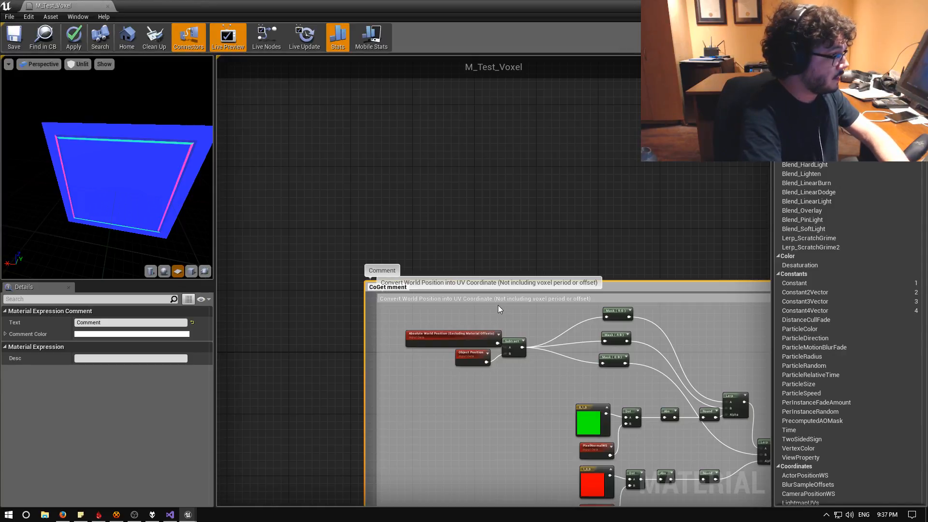
key("BackSpace")
key("BackSpace")
key("BackSpace")
key("BackSpace")
key("BackSpace")
key("BackSpace")
key("BackSpace")
key("BackSpace")
key("BackSpace")
key("BackSpace")
key("BackSpace")
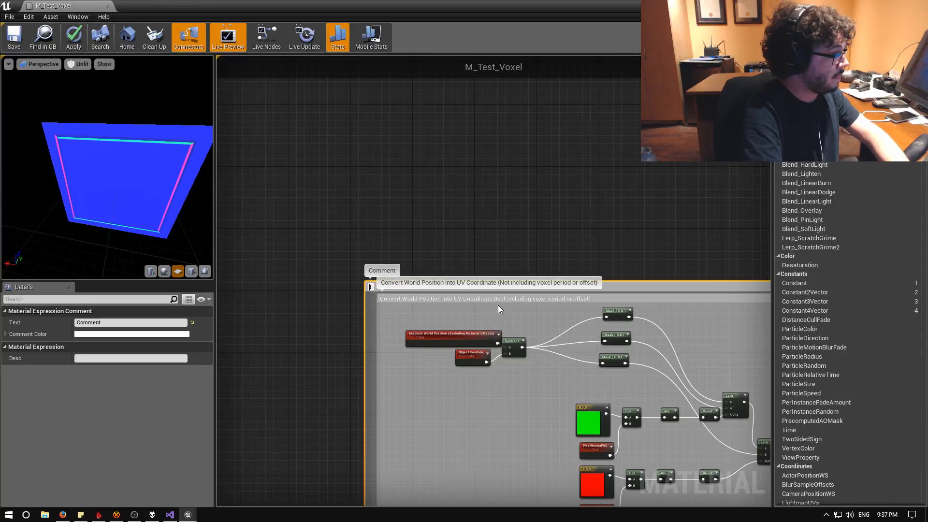
type("GetVo")
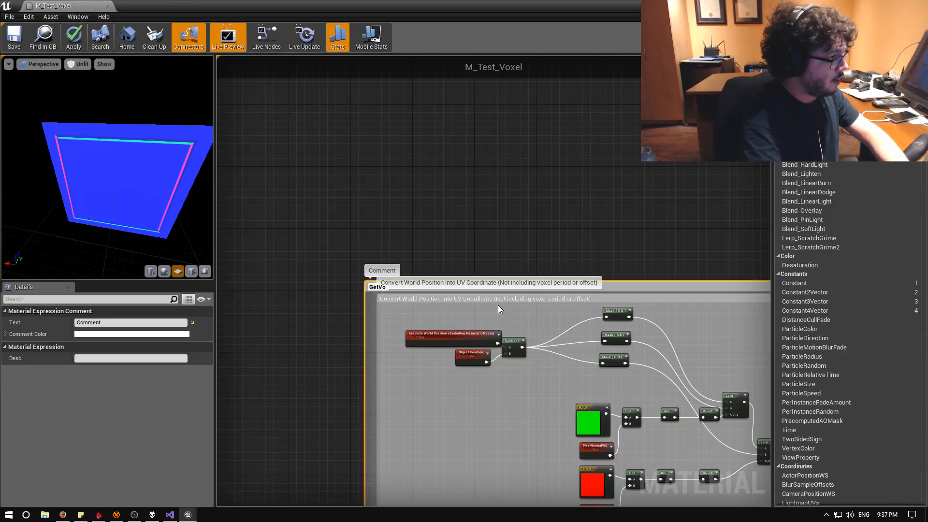
type("xel")
type("Fra")
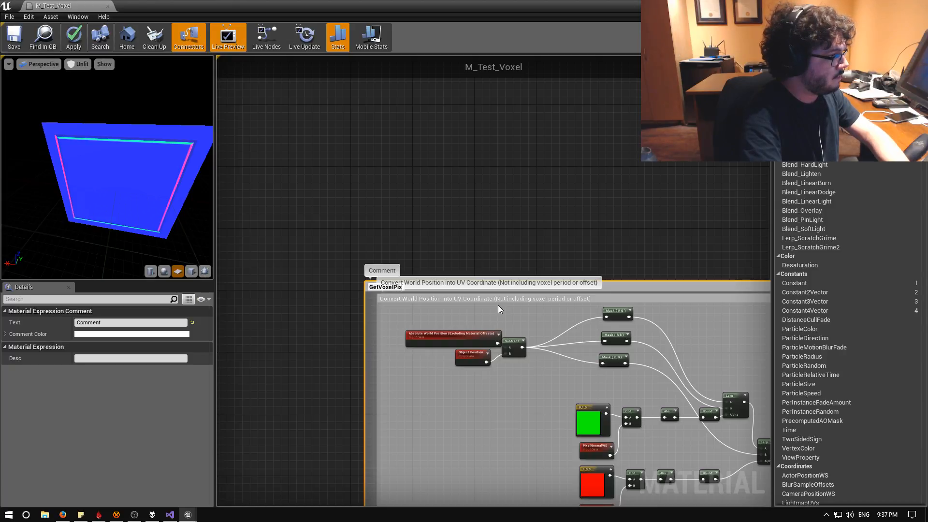
key("BackSpace")
key("BackSpace")
type("Ra")
key("BackSpace")
key("BackSpace")
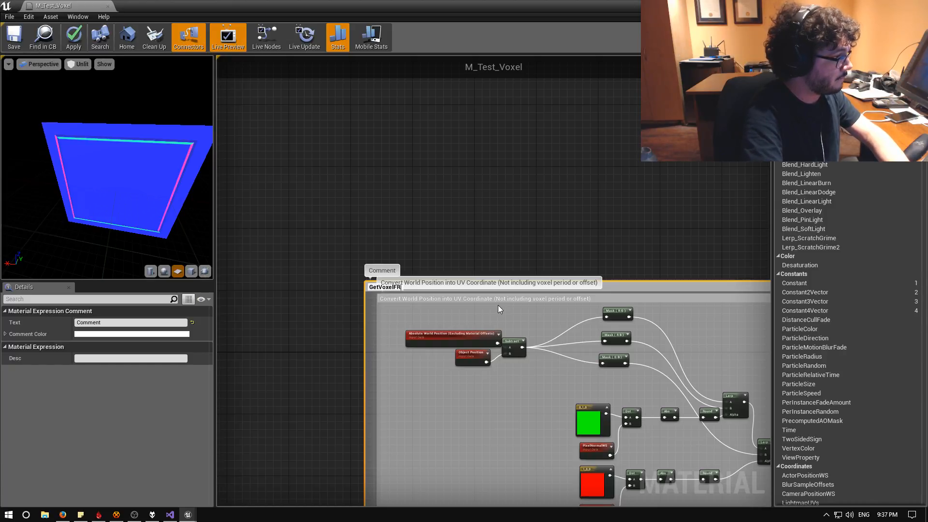
type("ragment")
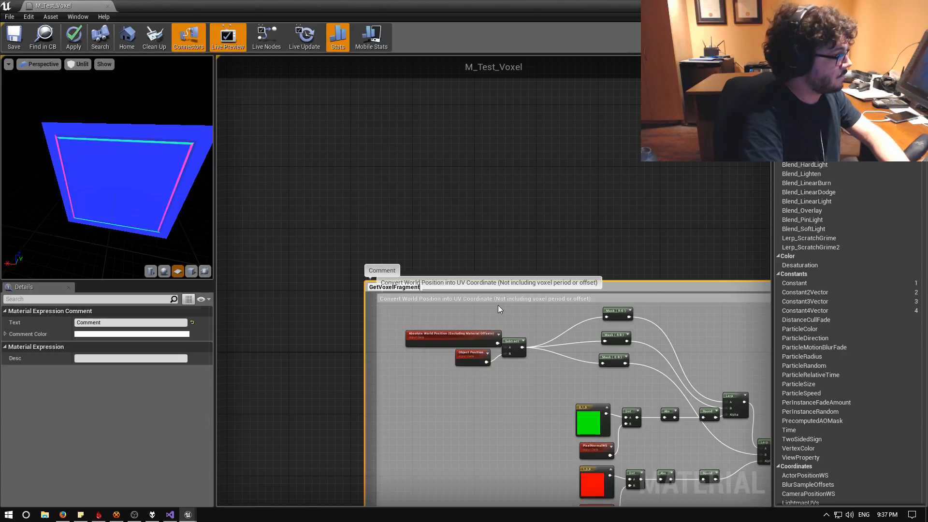
key("Return")
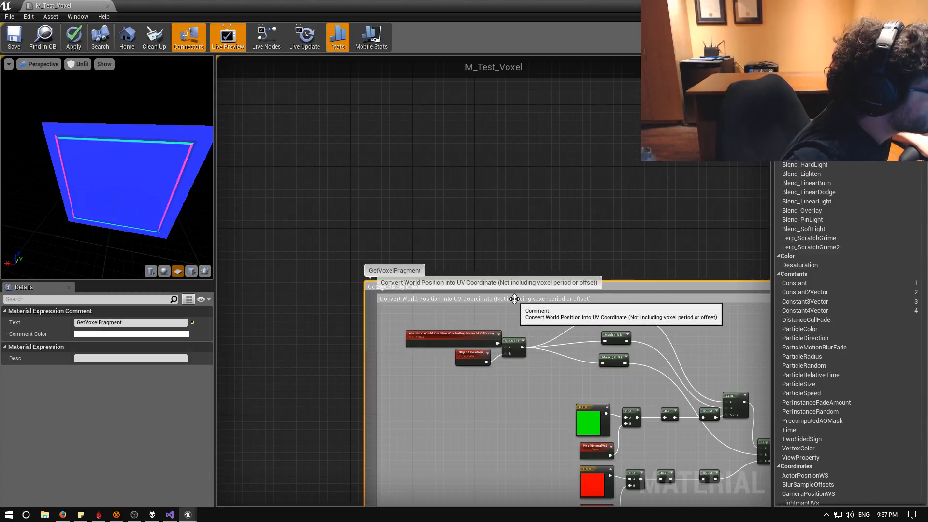
Rename the outer comment box to GetVoxelTextureCoordinate
scroll(513, 279, "down", 3)
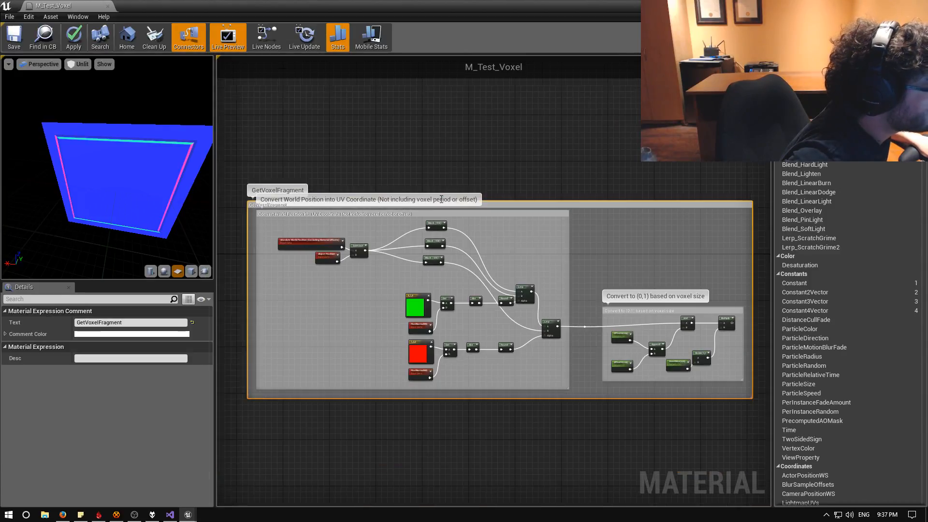
scroll(500, 269, "up", 2)
double_click(502, 277)
double_click(431, 269)
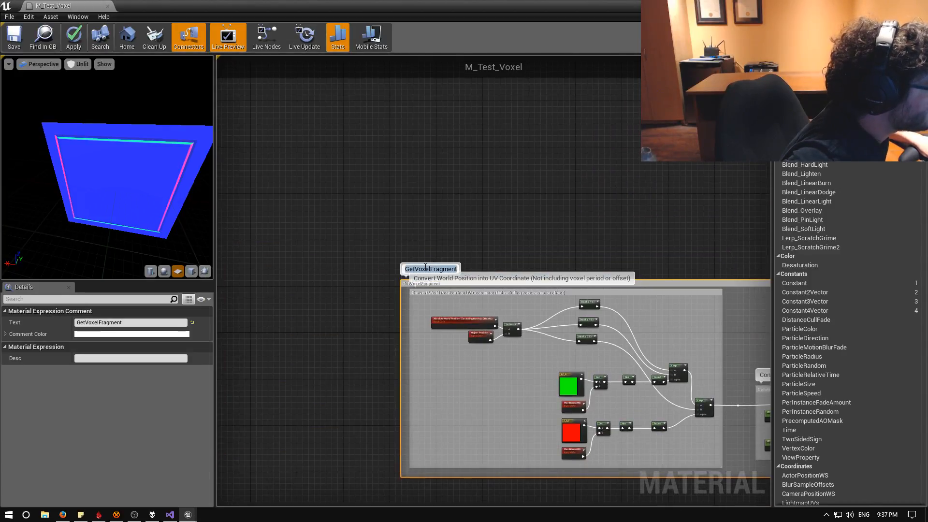
left_click_drag(432, 268, 570, 270)
type("Tex")
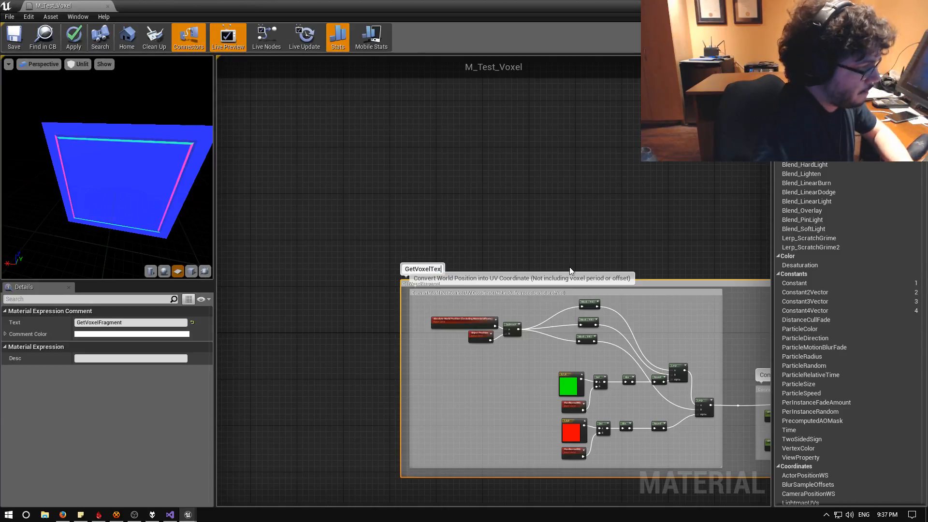
type("tureCoordinate")
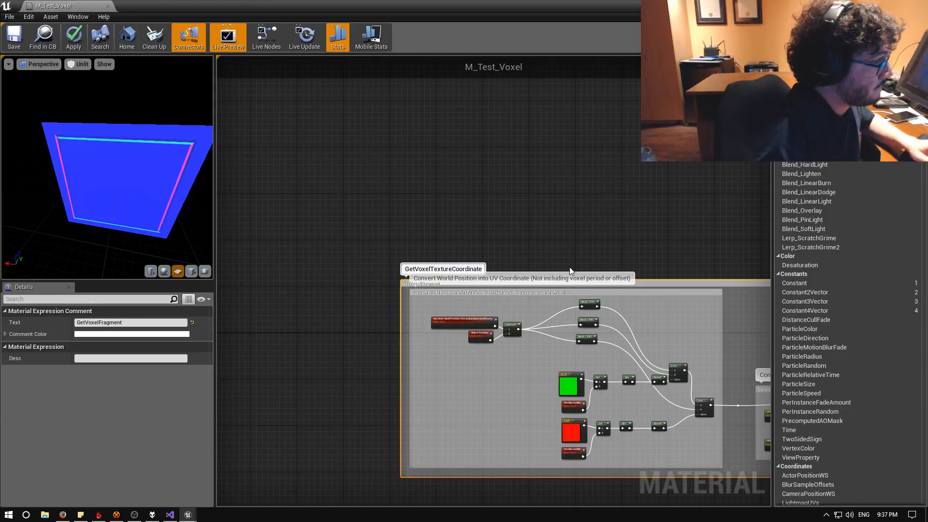
key("Return")
Delete the two inner comment boxes about the UV coordinate conversion and the voxel-size conversion, keeping their nodes
left_click(546, 261)
left_click(517, 290)
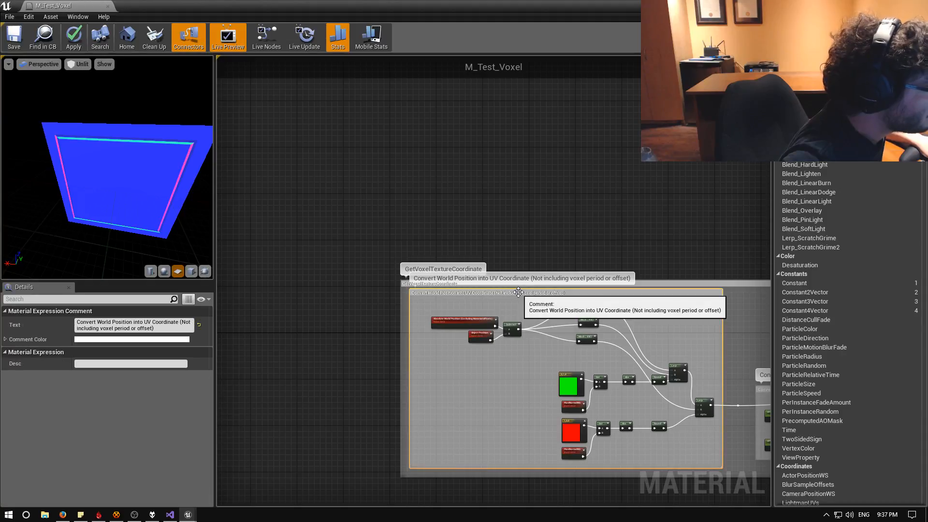
left_click(560, 309)
right_click_drag(595, 383, 397, 378)
left_click(594, 383)
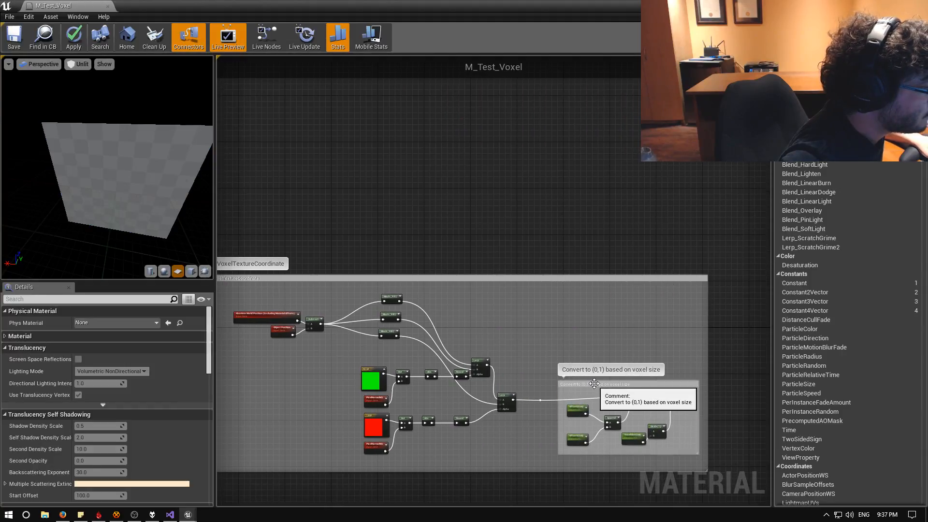
key("Delete")
Move the GetVoxelTextureCoordinate node group closer to the texture samples
right_click_drag(584, 298, 592, 270)
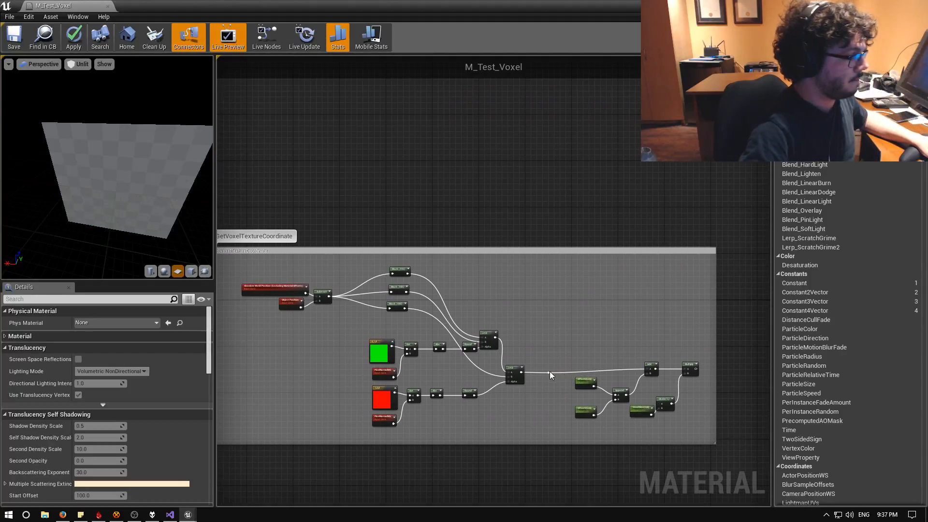
right_click_drag(508, 203, 479, 243)
scroll(529, 216, "down", 2)
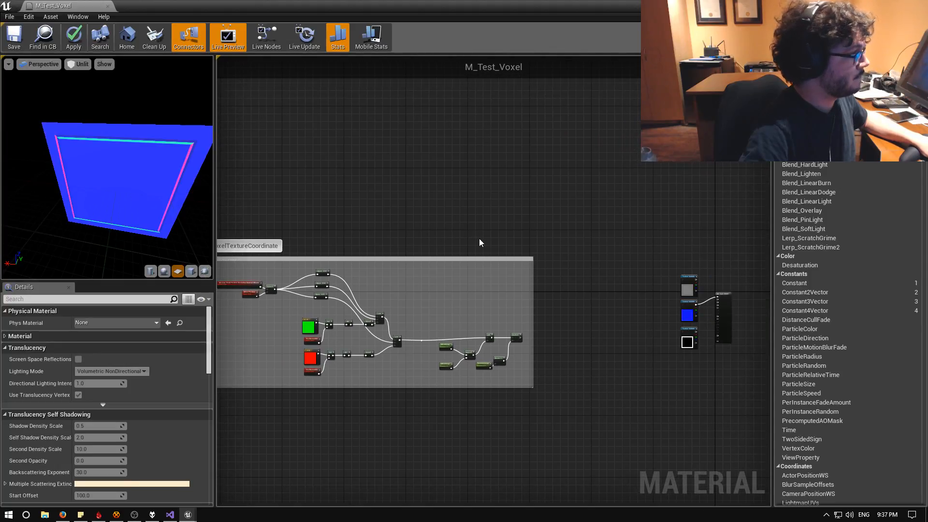
left_click_drag(144, 187, 162, 193)
right_click_drag(625, 295, 666, 279)
scroll(556, 278, "up", 4)
scroll(548, 278, "down", 3)
left_click_drag(327, 219, 493, 230)
right_click_drag(708, 195, 452, 238)
scroll(439, 225, "up", 3)
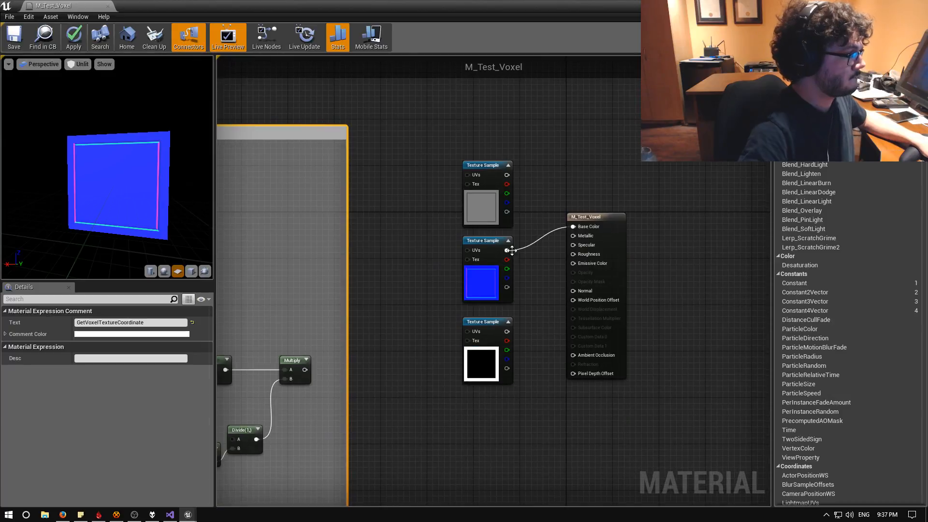
Break the texture sample's link to the material's Base Color input
right_click(574, 226)
left_click(603, 247)
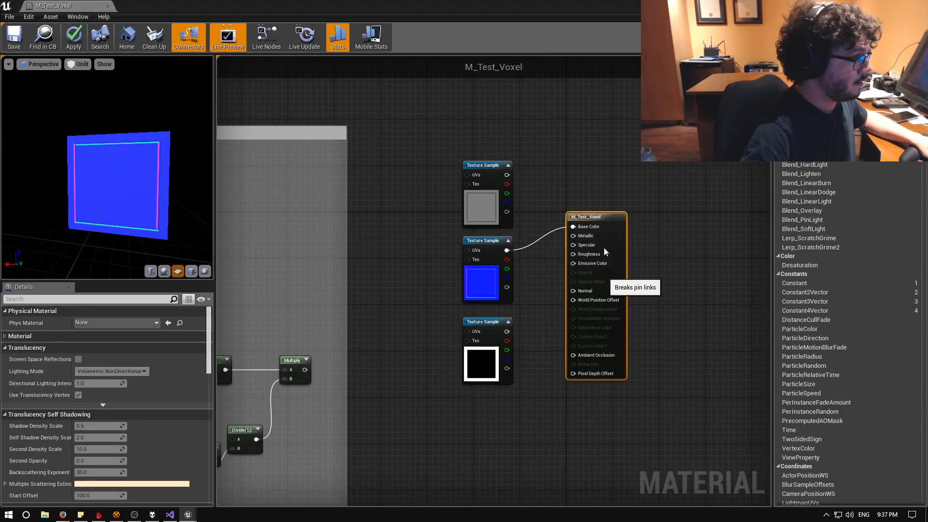
right_click_drag(403, 204, 641, 267)
scroll(547, 218, "down", 3)
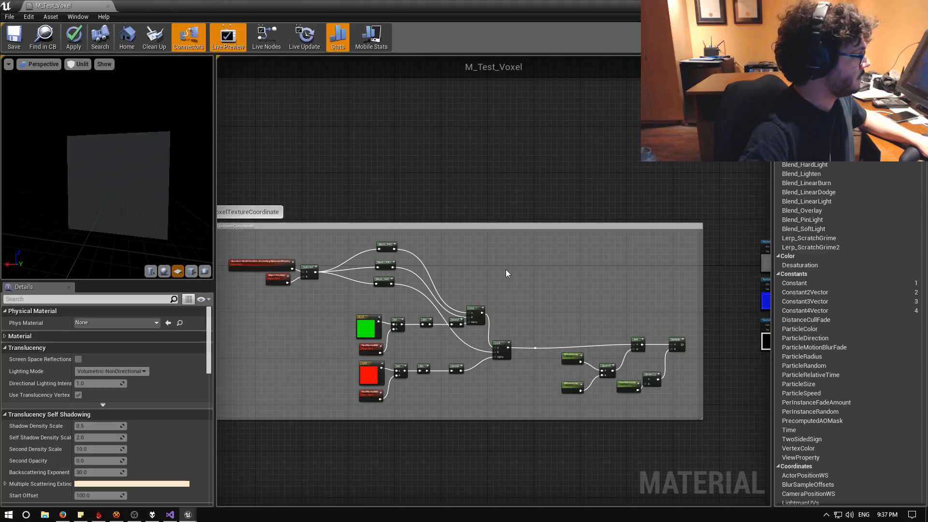
Examine the GetVoxelTextureCoordinate group and look through the actions available for its selected nodes
left_click(510, 227)
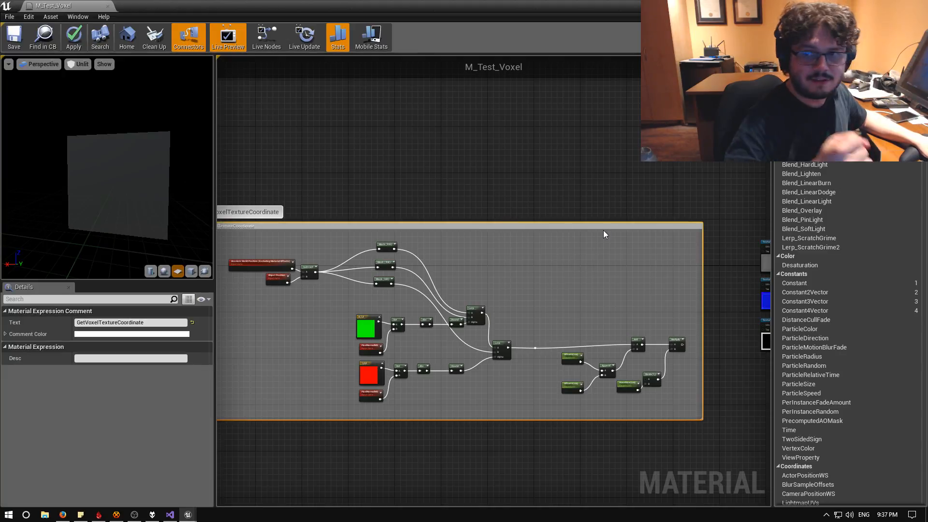
right_click(597, 280)
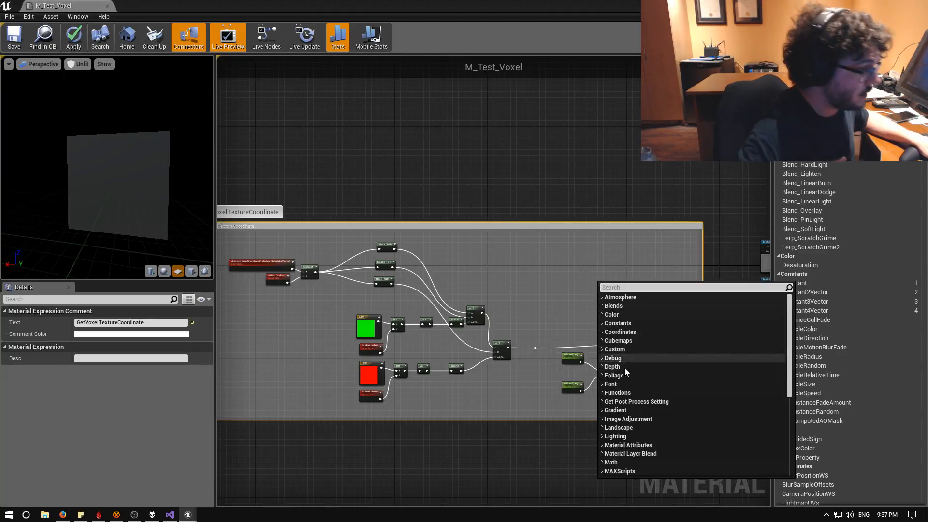
left_click(534, 228)
left_click(532, 223)
left_click(531, 227)
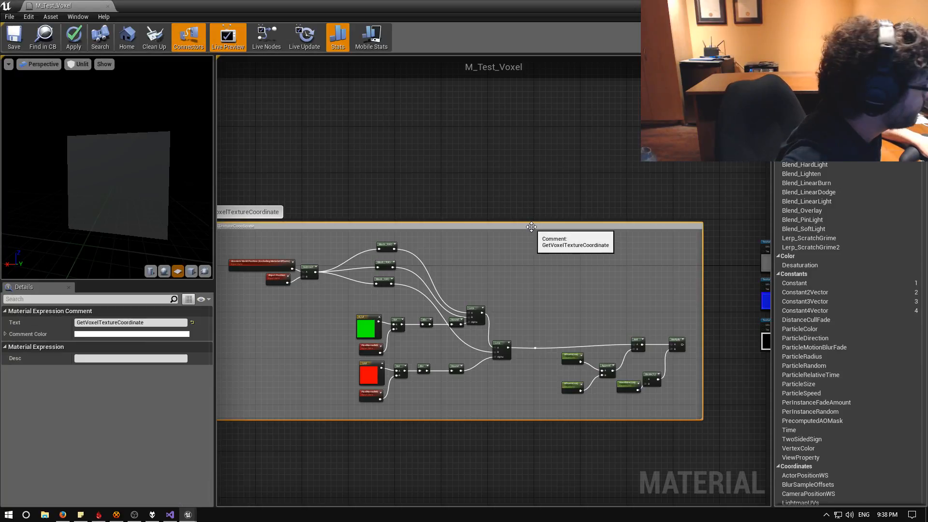
right_click_drag(491, 237, 590, 240)
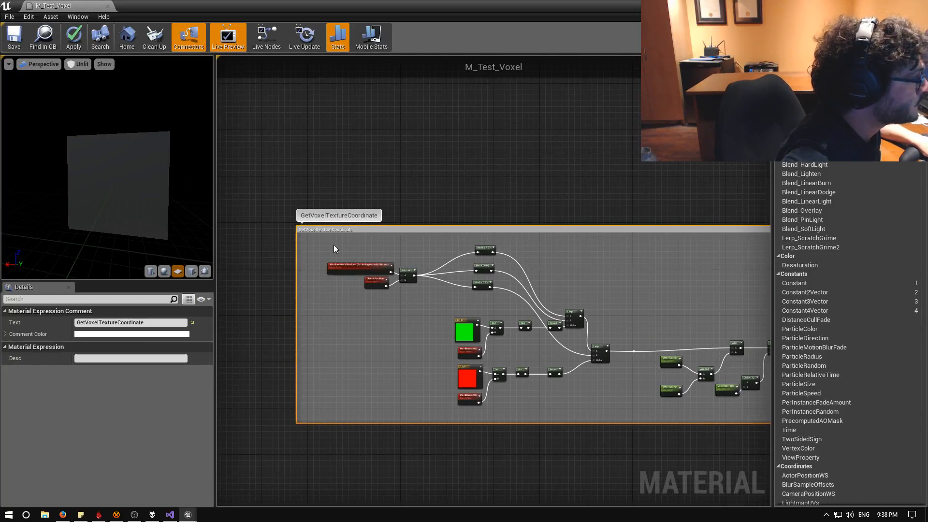
left_click_drag(333, 243, 634, 413)
right_click(617, 345)
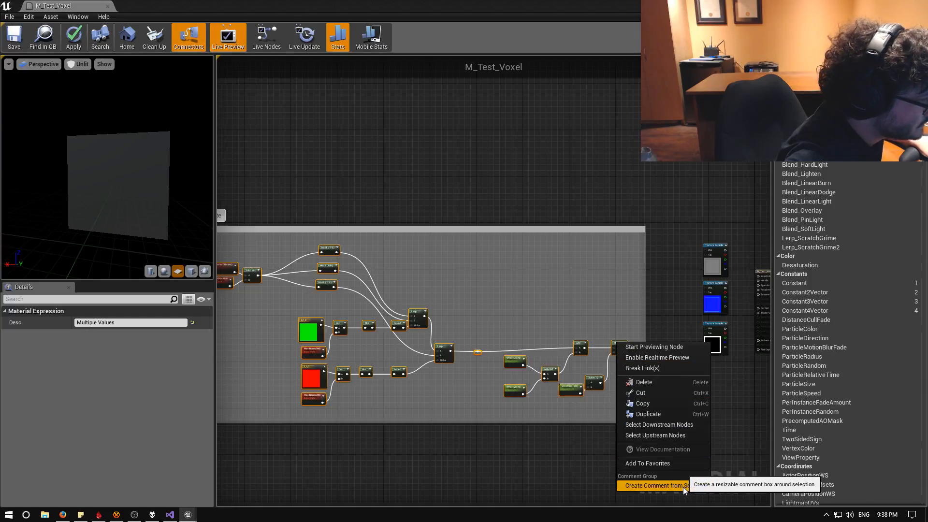
left_click(622, 195)
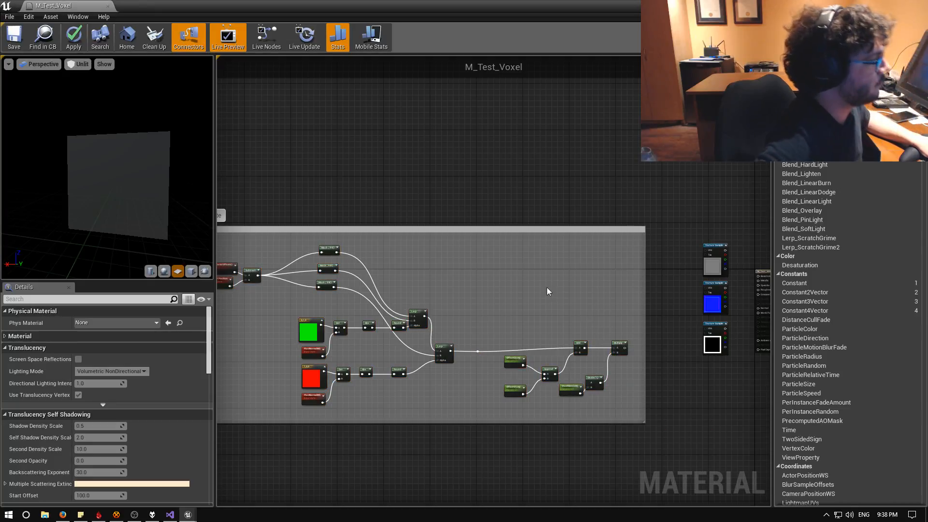
right_click_drag(493, 251, 584, 279)
left_click(571, 258)
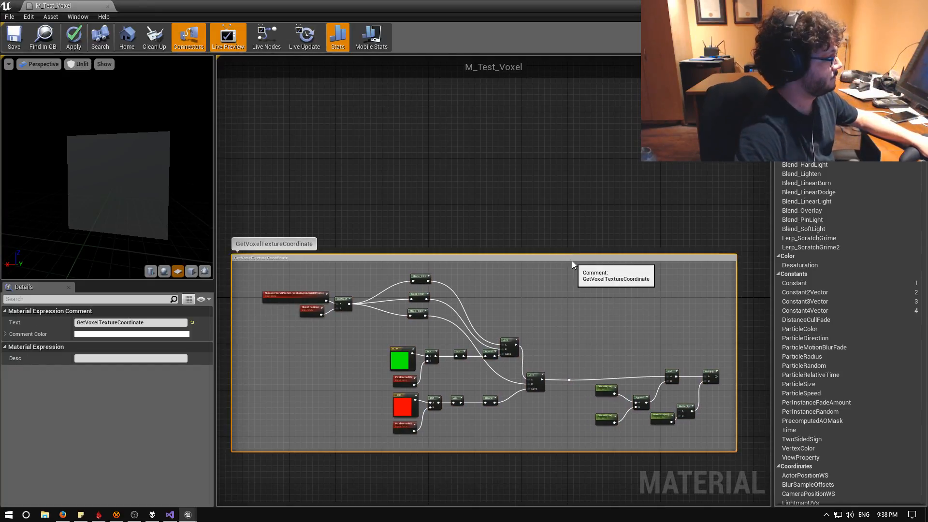
right_click_drag(556, 209, 472, 211)
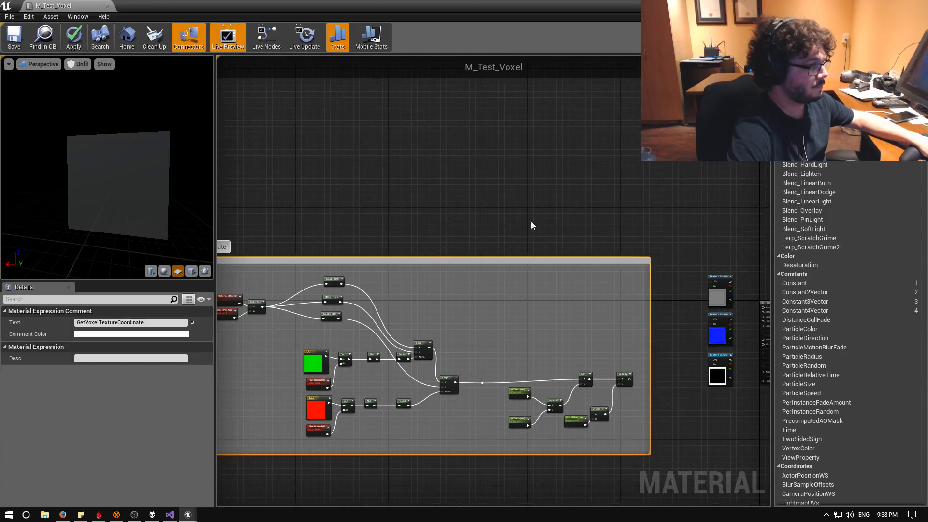
Switch to the level editor and inspect how the frame lines meet at the voxel seams on the side faces of Cube2
right_click_drag(532, 225, 414, 164)
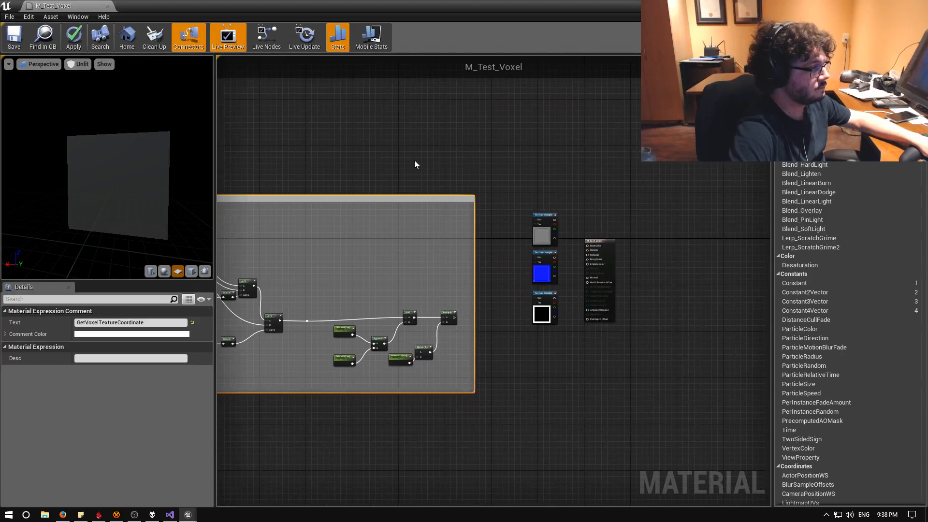
scroll(503, 253, "up", 3)
left_click(503, 294)
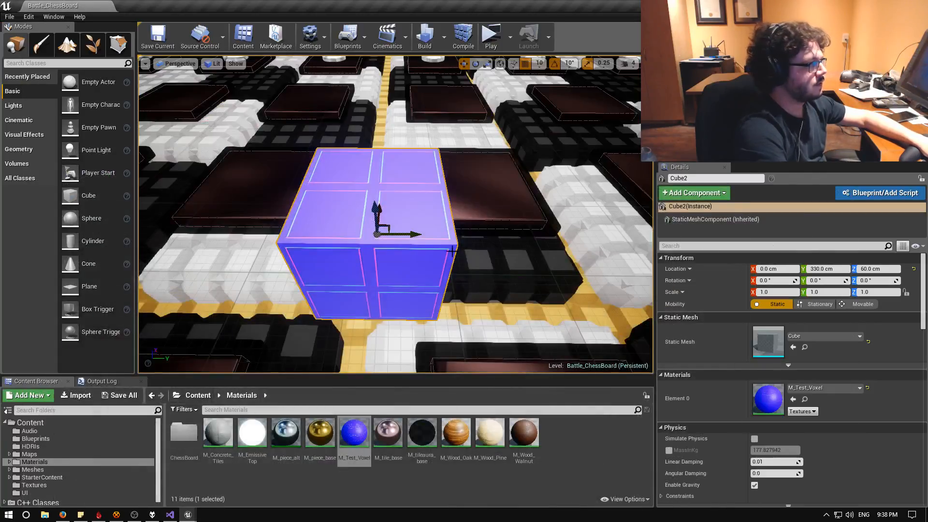
scroll(395, 215, "up", 5)
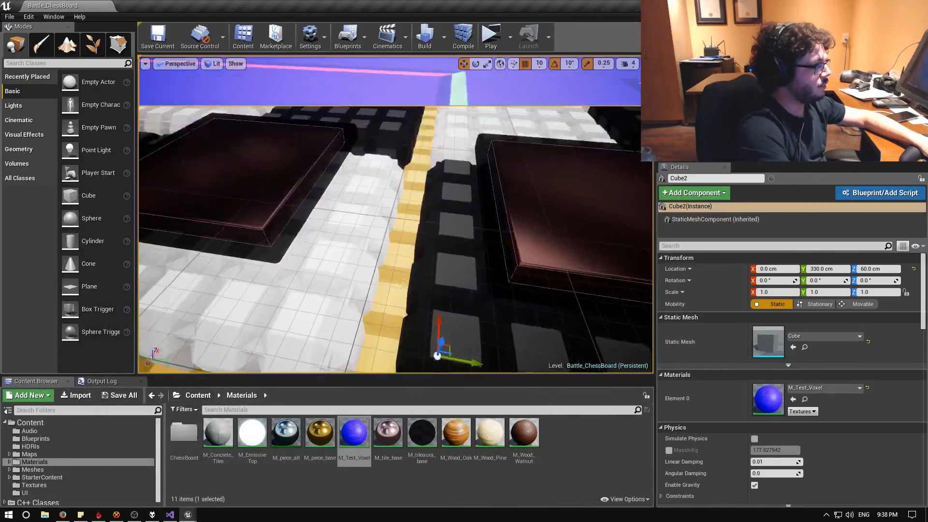
key("f")
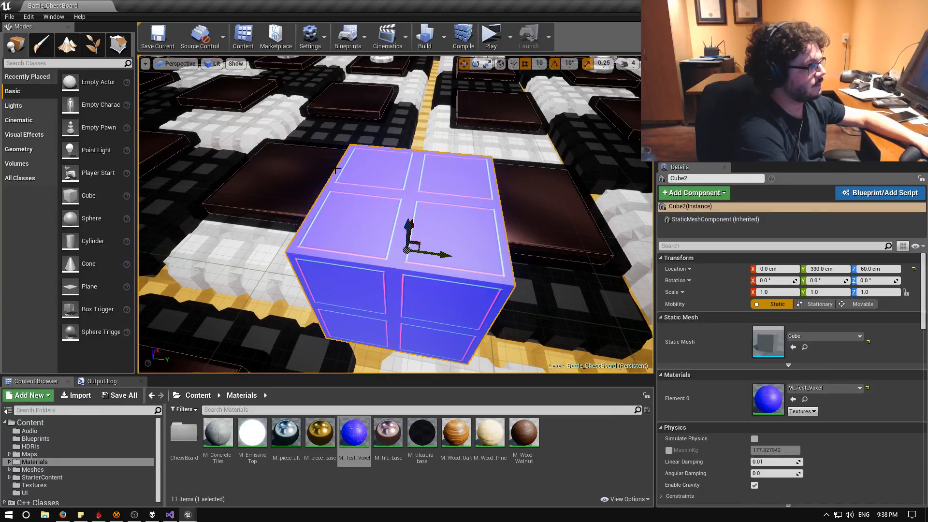
left_click_drag(315, 244, 502, 203, "alt")
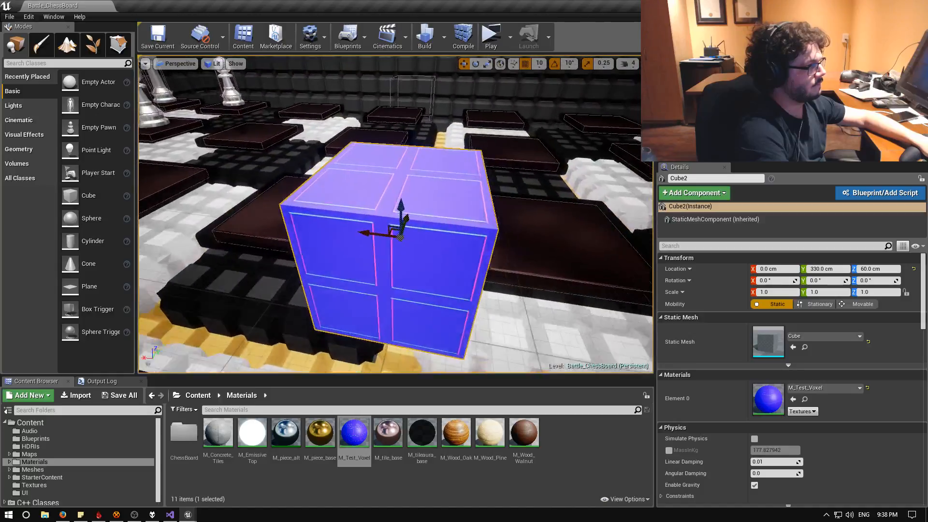
right_click_drag(396, 218, 441, 235)
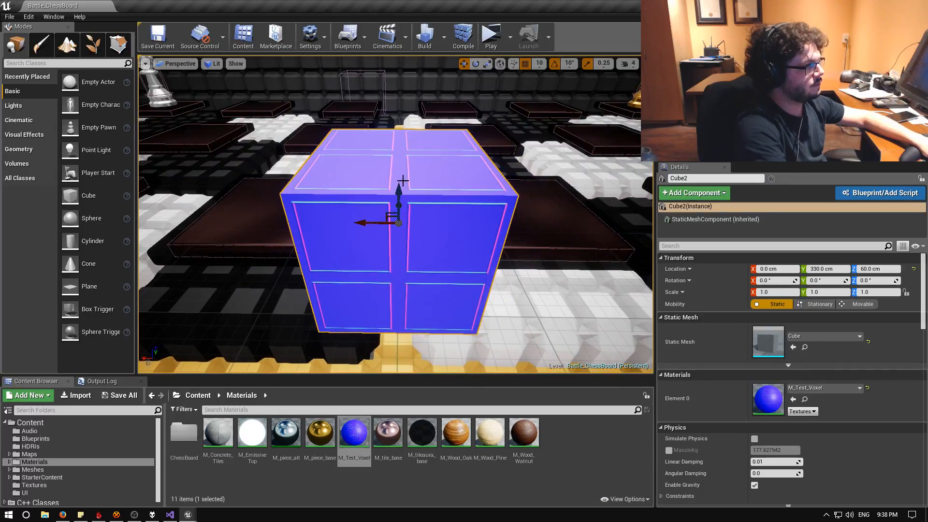
scroll(388, 109, "up", 6)
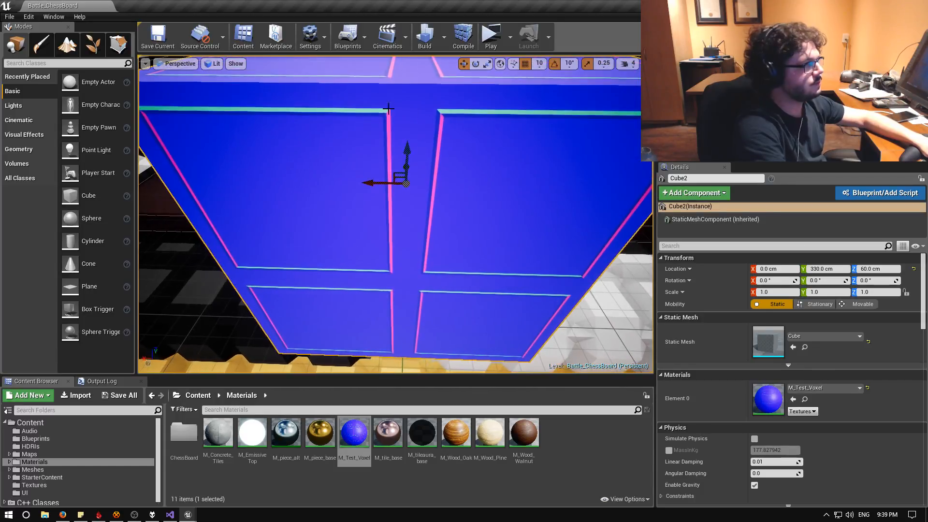
key("s")
right_click_drag(388, 109, 387, 155)
key("w")
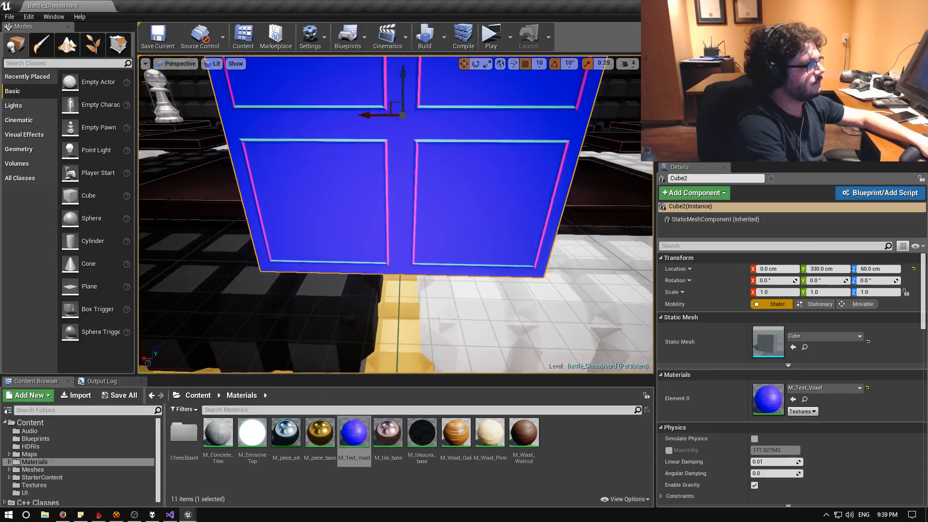
key("e")
right_click_drag(387, 154, 329, 154)
key("d")
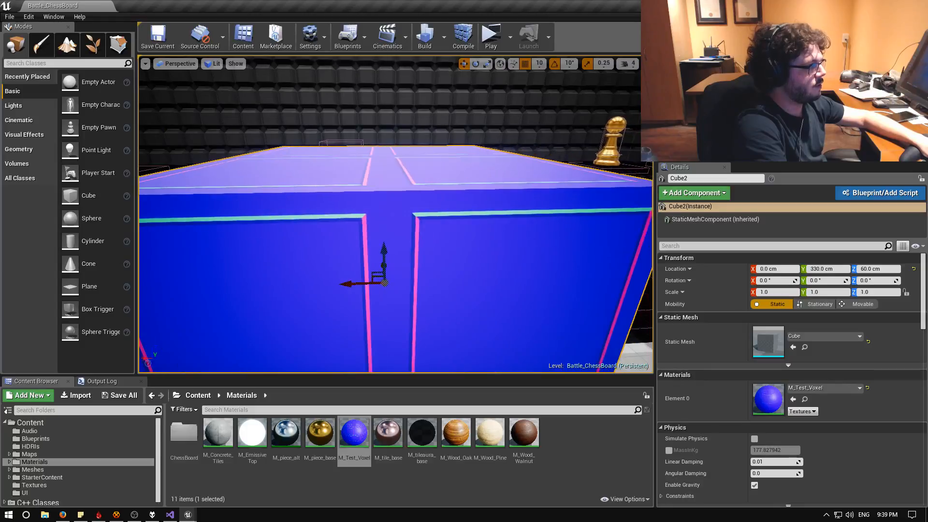
right_click_drag(379, 211, 365, 213)
key("w")
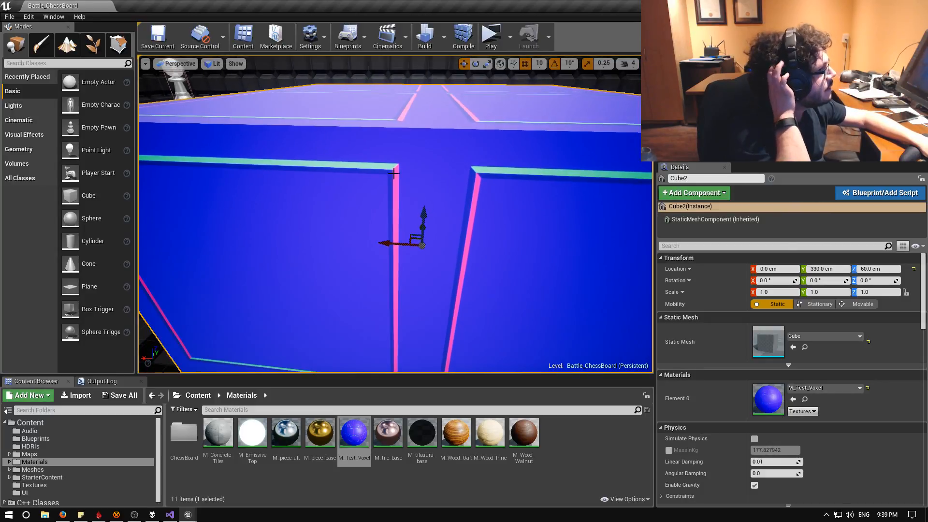
Inspect the frame lines around the corners, the full side face and the top face of Cube2
mouse_move(406, 197)
right_mouse_down()
mouse_move(507, 204)
mouse_move(416, 196)
mouse_move(418, 207)
right_mouse_up()
key("s")
key("w")
key("a")
key("w")
key("s")
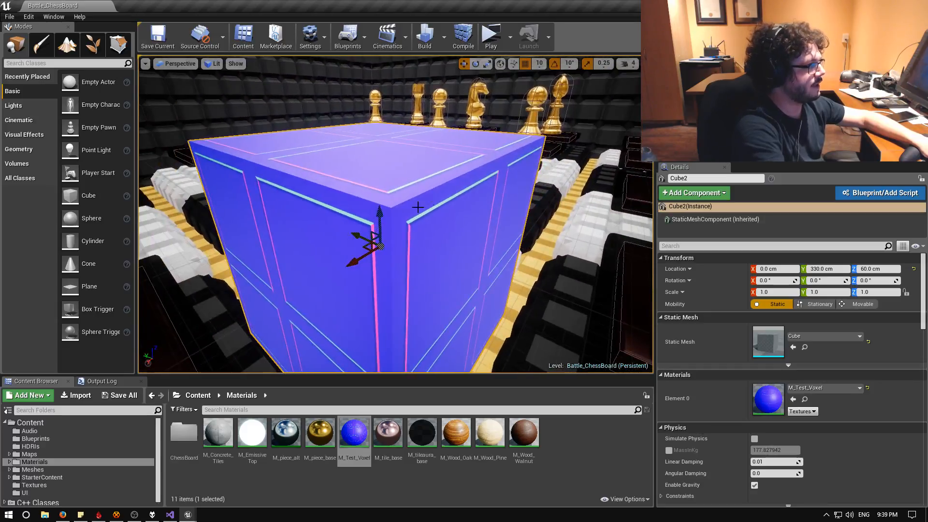
key("d")
right_click_drag(465, 170, 426, 199)
key("s")
key("q")
key("d")
key("a")
key("w")
key("s")
key("w")
key("e")
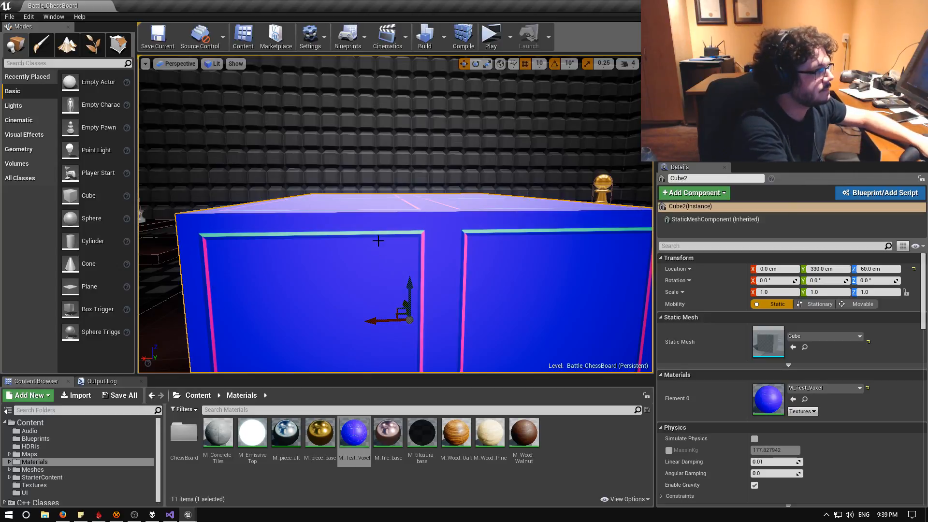
right_click_drag(379, 240, 383, 275)
key("d")
key("w")
key("e")
key("s")
key("q")
key("w")
key("e")
key("s")
key("a")
key("d")
key("s")
key("e")
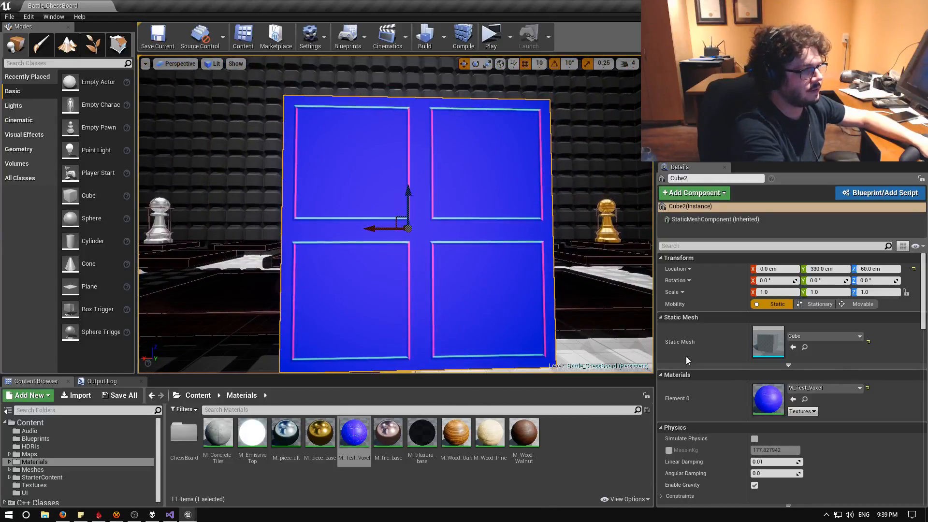
left_click(188, 515)
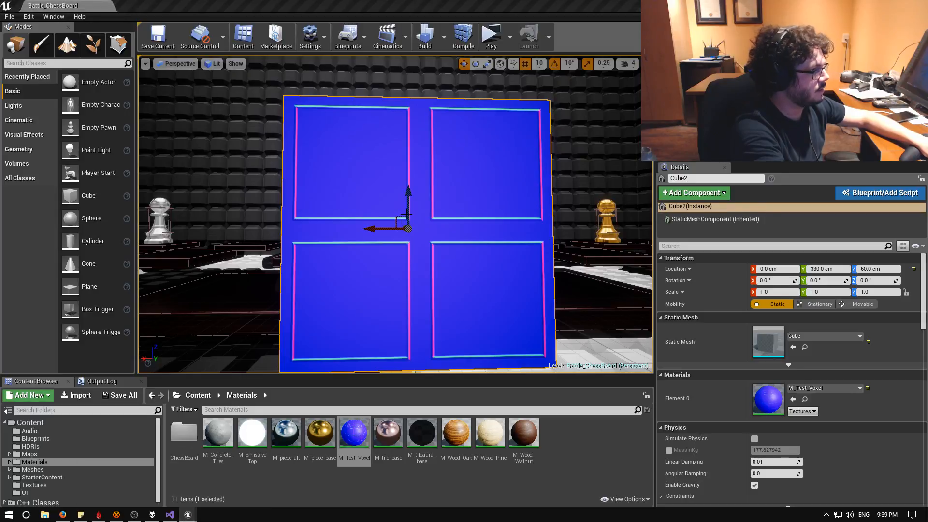
right_click_drag(329, 280, 334, 304)
key("e")
key("w")
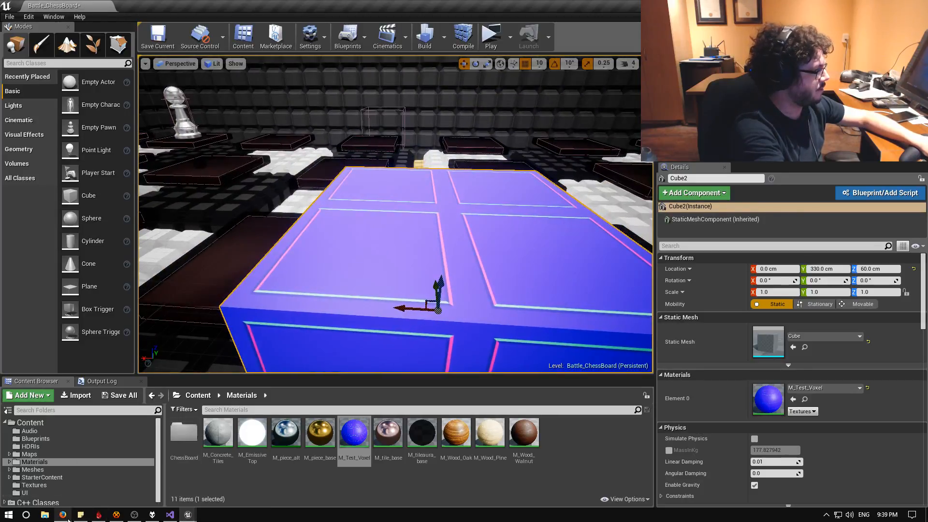
View the 3D-Dot-Game-Heroes and block-puzzle reference images in Firefox, and compare them with Cube2 in the level editor
left_click(62, 514)
scroll(304, 11, "up", 5)
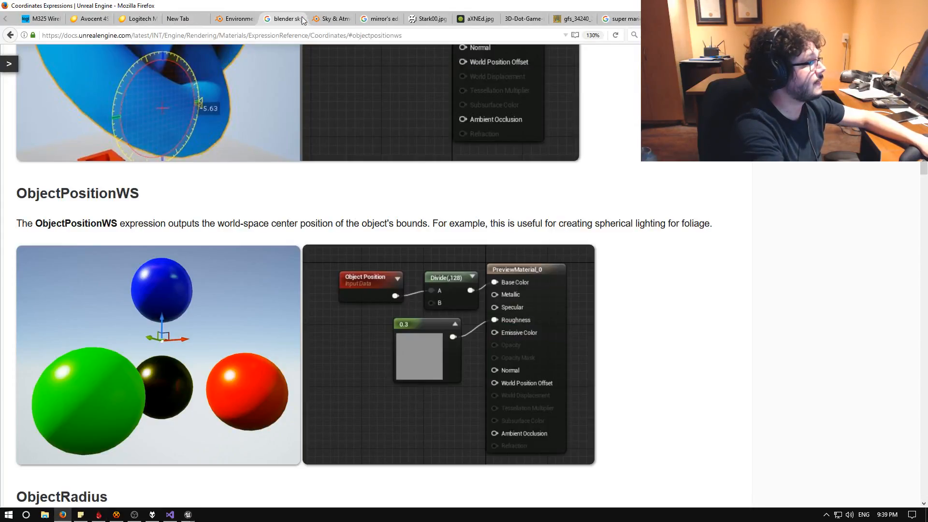
left_click(475, 18)
left_click(524, 18)
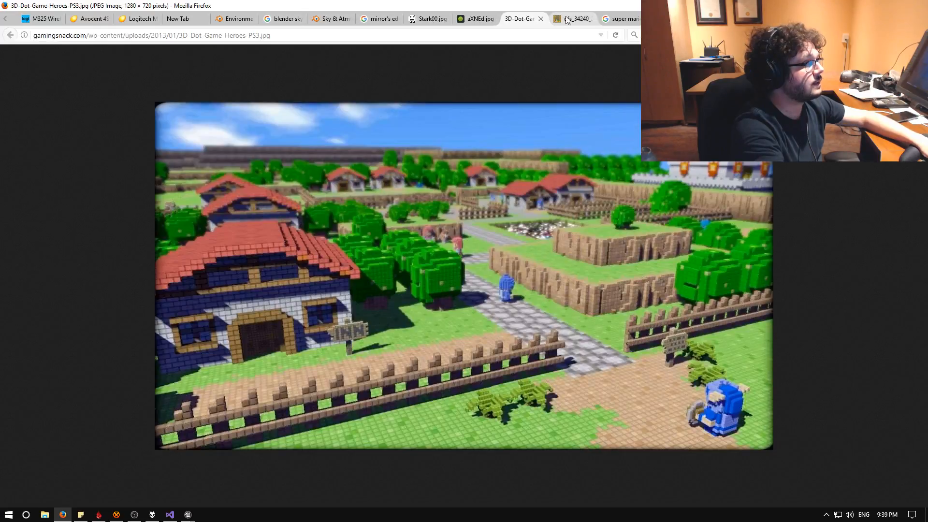
left_click(567, 19)
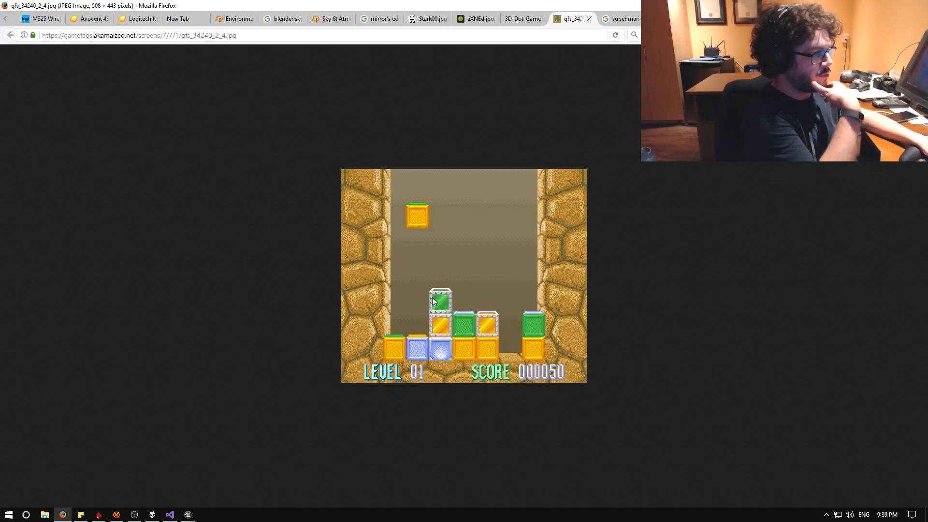
key("alt+Tab")
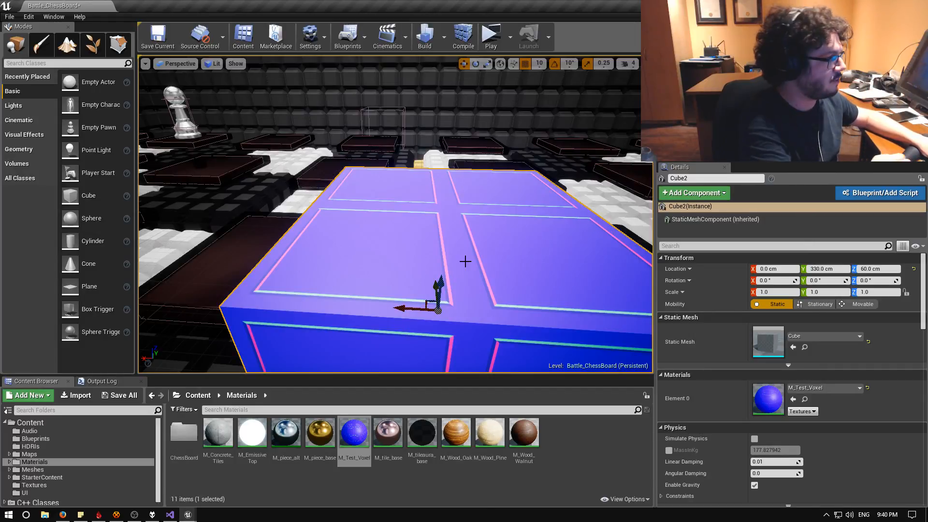
right_click_drag(342, 264, 363, 258)
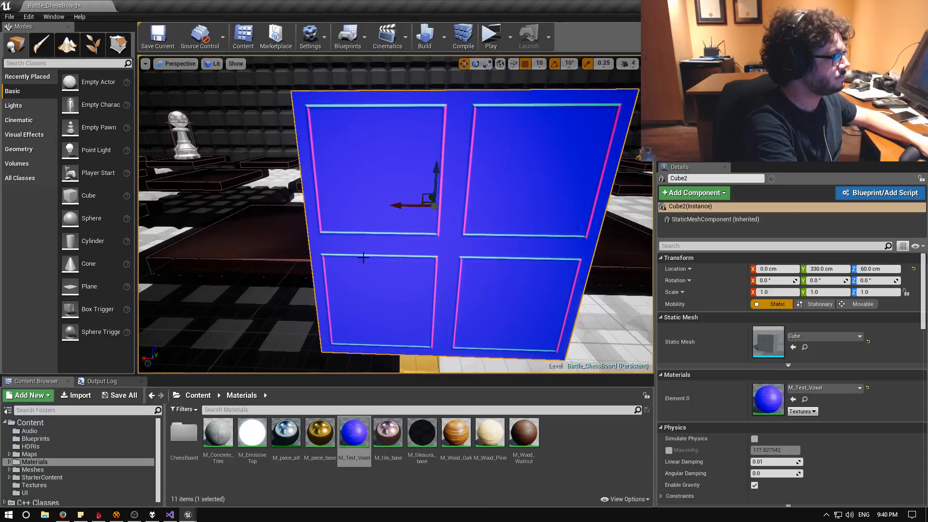
Return to the M_Test_Voxel graph and add a LinearInterpolate node below the texture samples
left_click(188, 514)
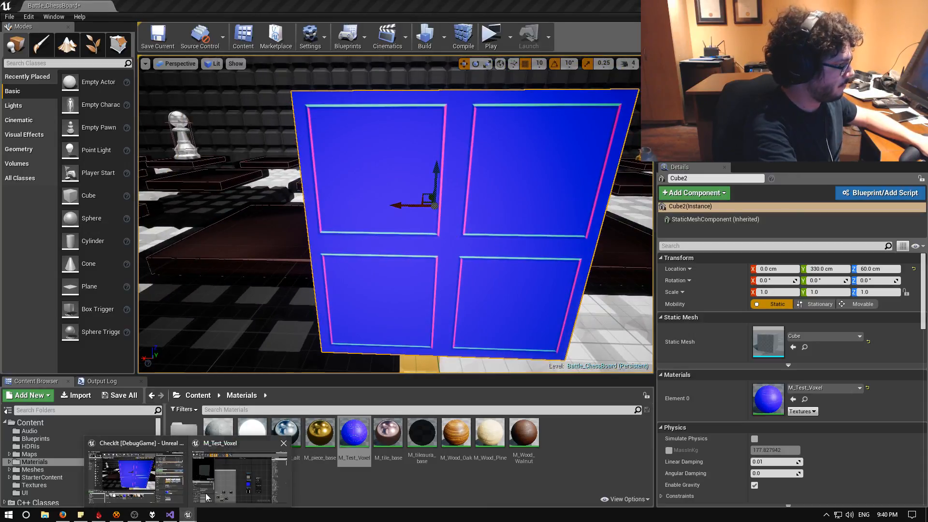
left_click(240, 482)
scroll(424, 294, "down", 2)
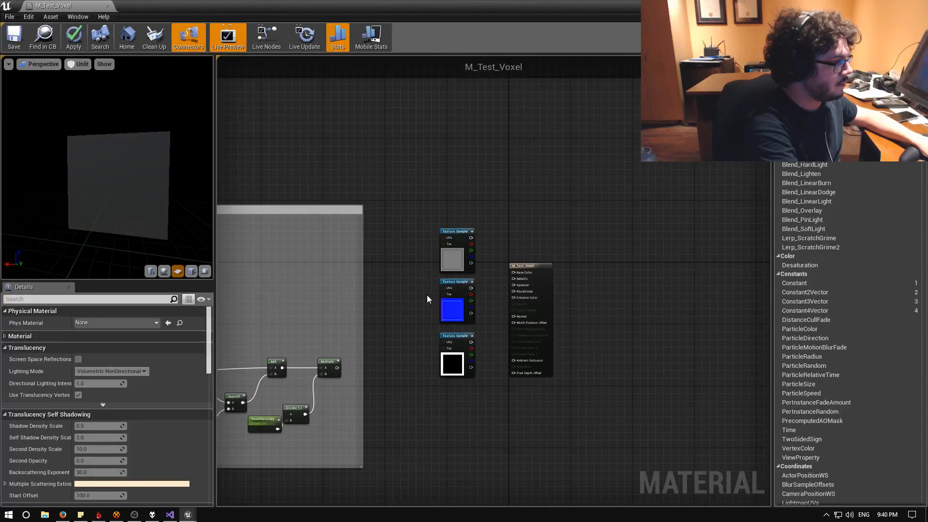
left_click(453, 336)
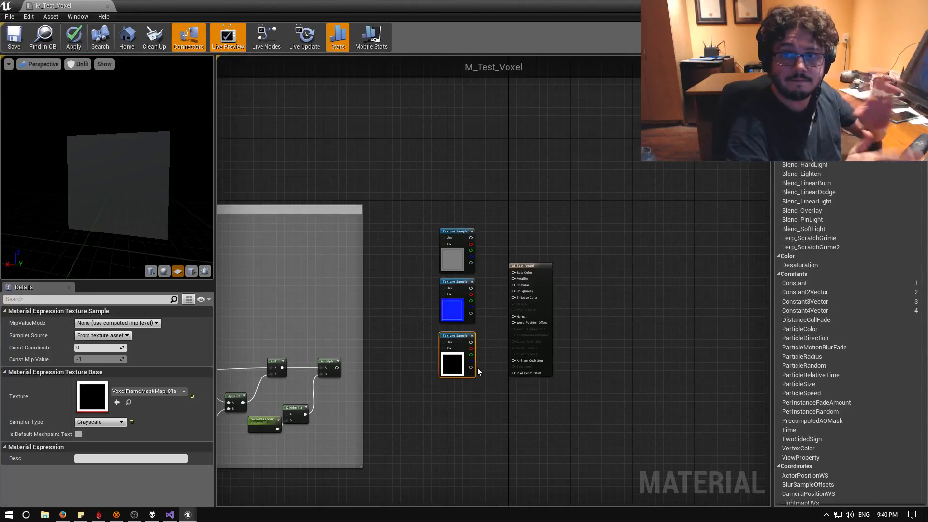
right_click(455, 414)
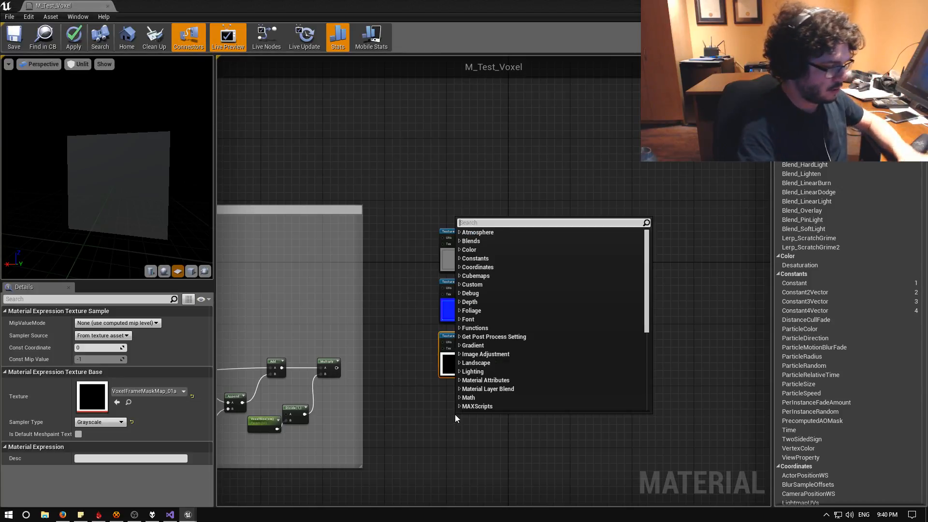
type("lerp")
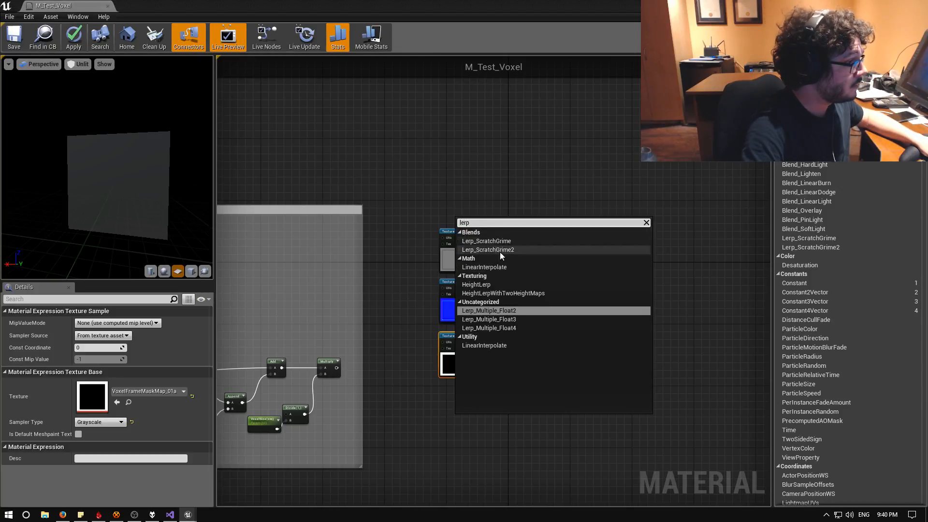
left_click(498, 267)
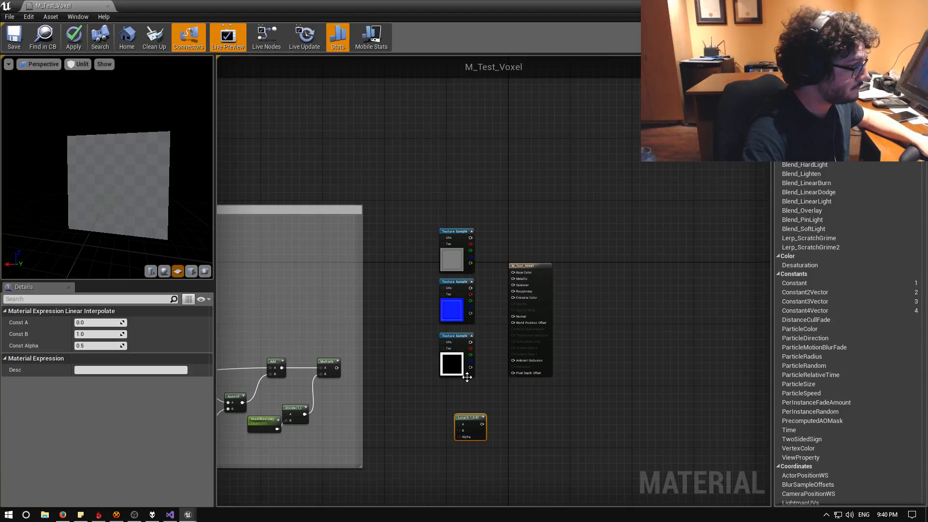
Place the VoxelFrameMaskMap_01a texture sample beside the Lerp node, with its output connected to the Lerp's Alpha input
left_click_drag(478, 425, 491, 397)
left_click_drag(453, 343, 471, 411)
right_click_drag(414, 390, 468, 385)
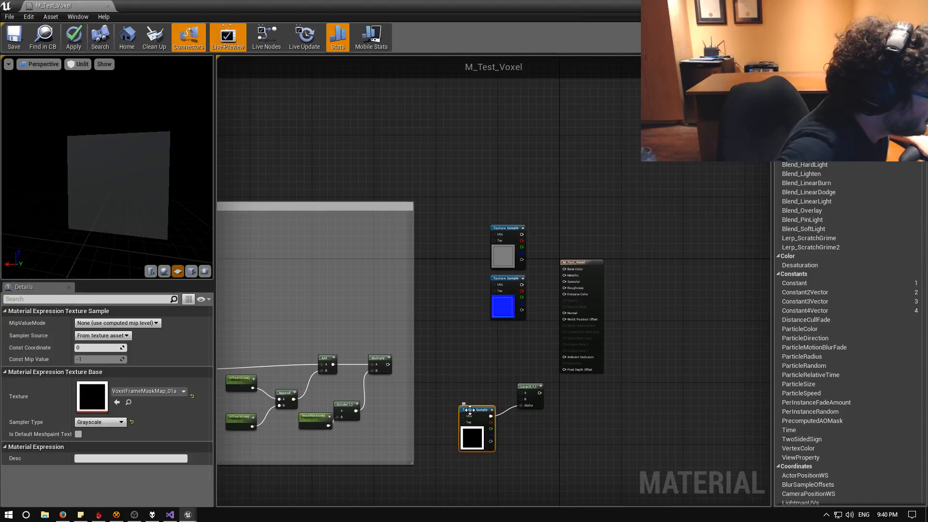
left_click_drag(470, 410, 543, 467)
left_click(462, 372)
left_click(484, 389)
right_click_drag(484, 389, 440, 328)
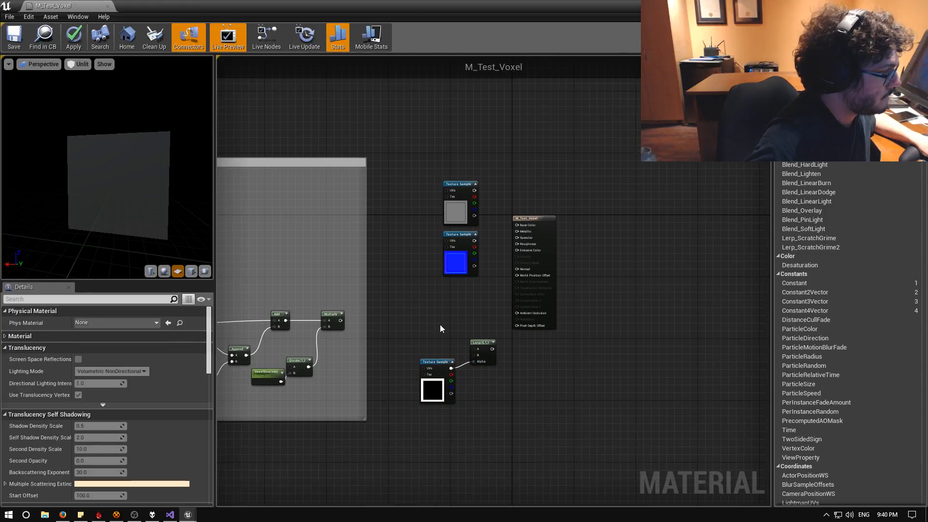
Add a reroute node to each of the Lerp's A and B inputs, describing them as Diffuse and Metal
left_click_drag(473, 349, 438, 320)
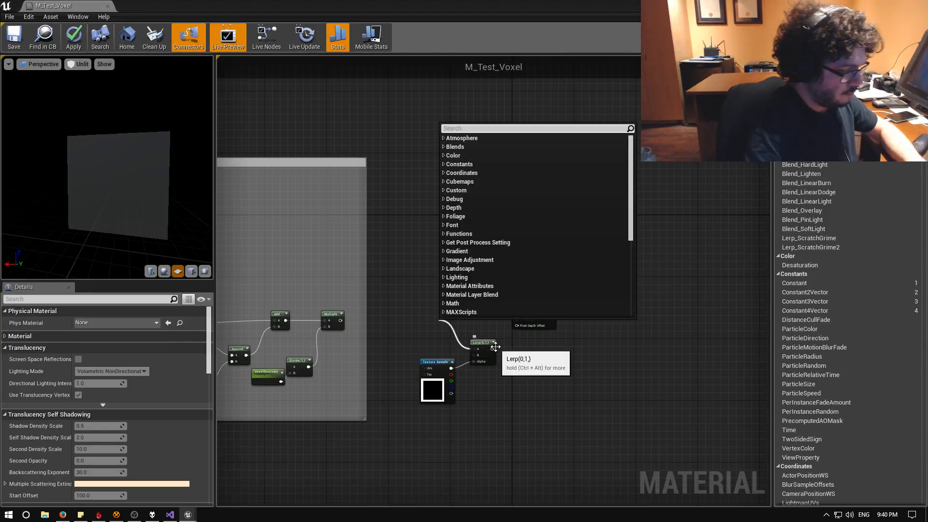
type("route")
key("Return")
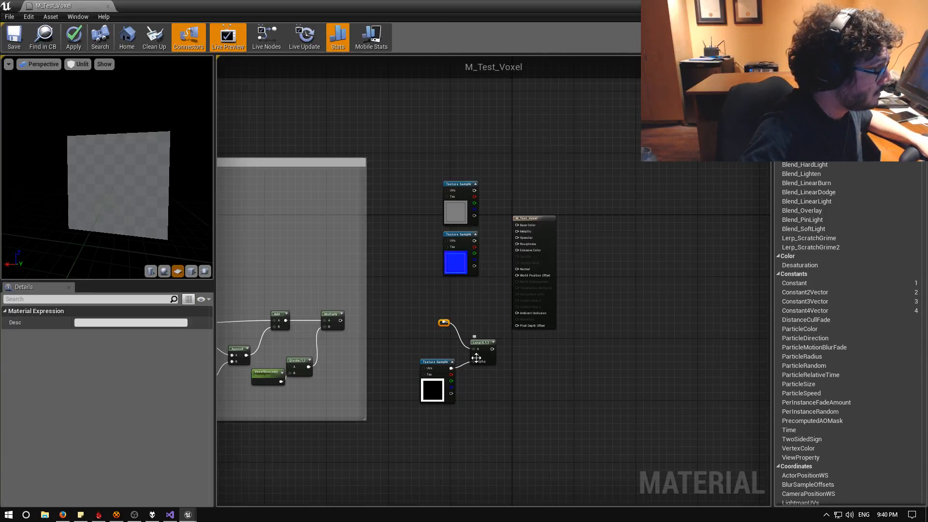
left_click_drag(463, 348, 442, 343)
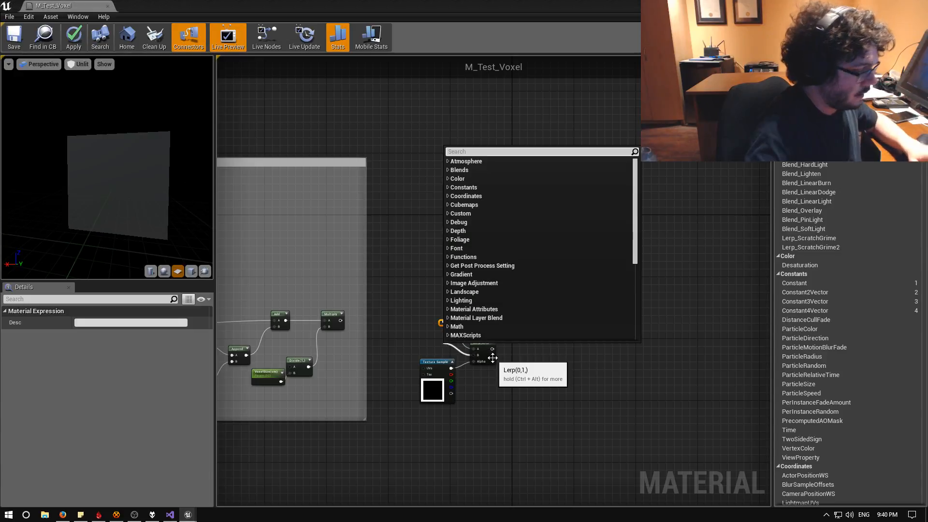
type("route")
key("Return")
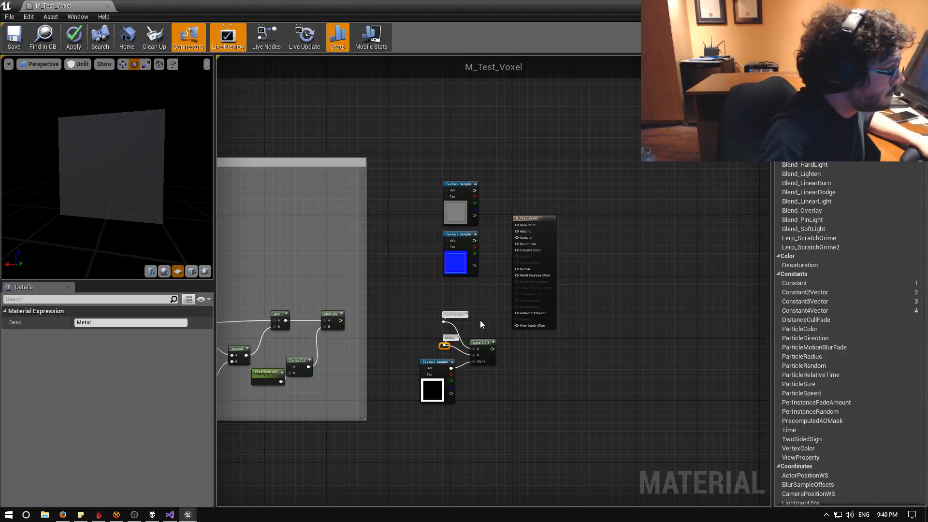
left_click(445, 314)
type("Diffuse")
key("Return")
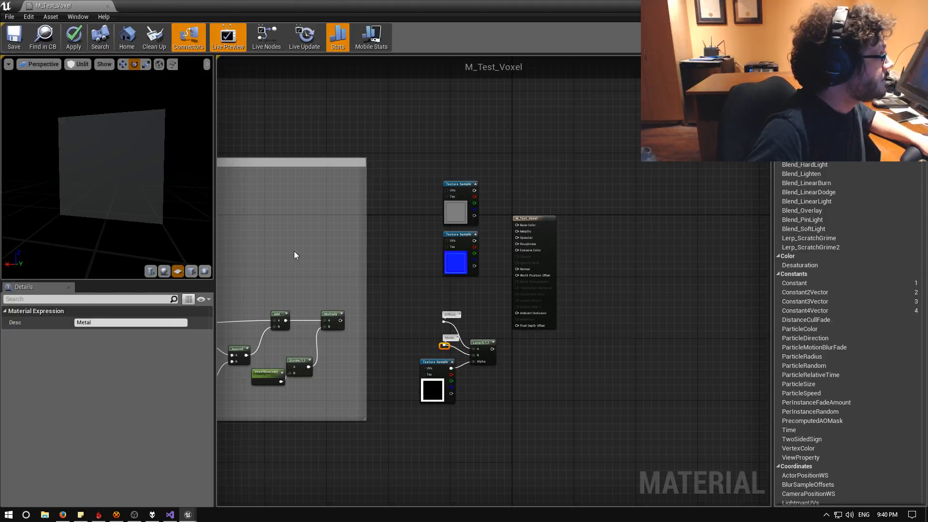
Move the GetVoxelTextureCoordinate comment group down and to the left, away from the texture samples and Lerp nodes
left_click(412, 291)
scroll(427, 309, "up", 2)
left_click_drag(398, 290, 517, 446)
scroll(470, 402, "down", 4)
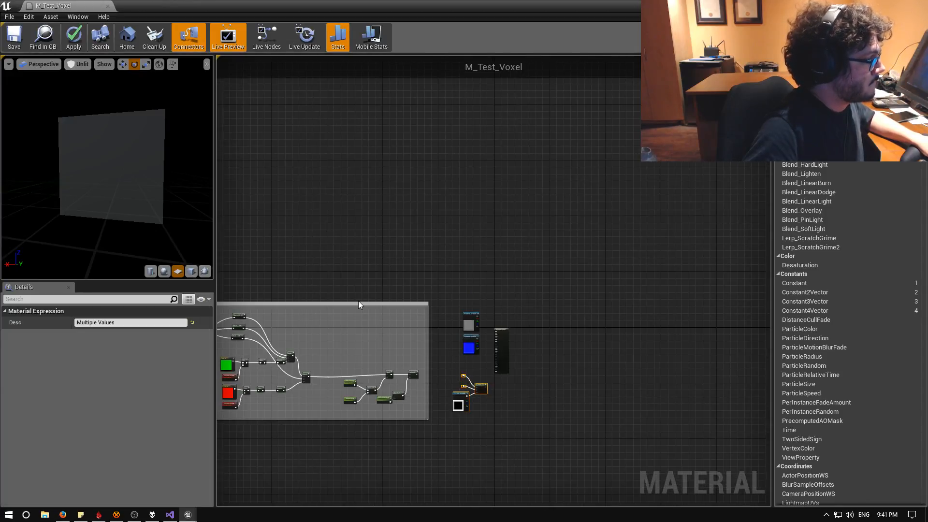
scroll(346, 279, "down", 1)
right_click_drag(346, 279, 449, 304)
left_click(443, 304)
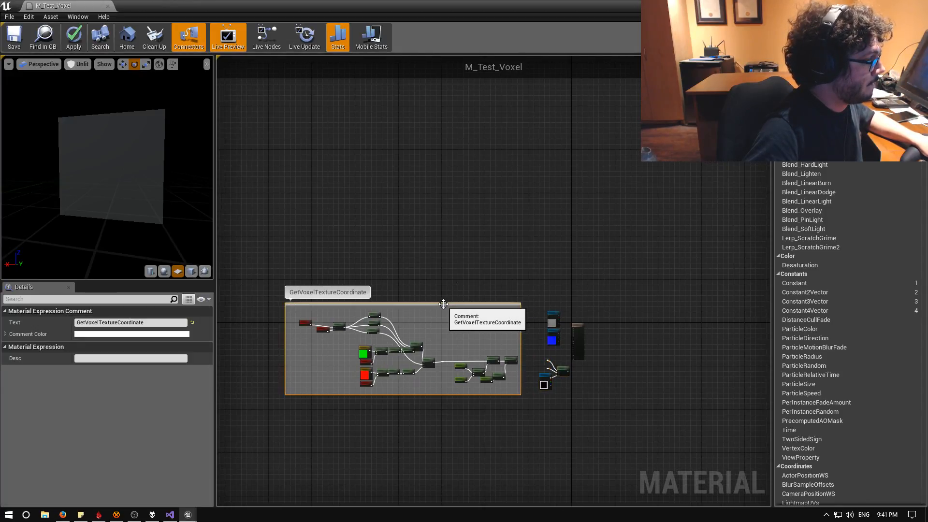
left_click_drag(444, 303, 348, 411)
left_click(520, 355)
Reposition the Lerp node with its Diffuse and Metal reroutes and mask texture sample to the lower left of the material output node
scroll(530, 365, "up", 1)
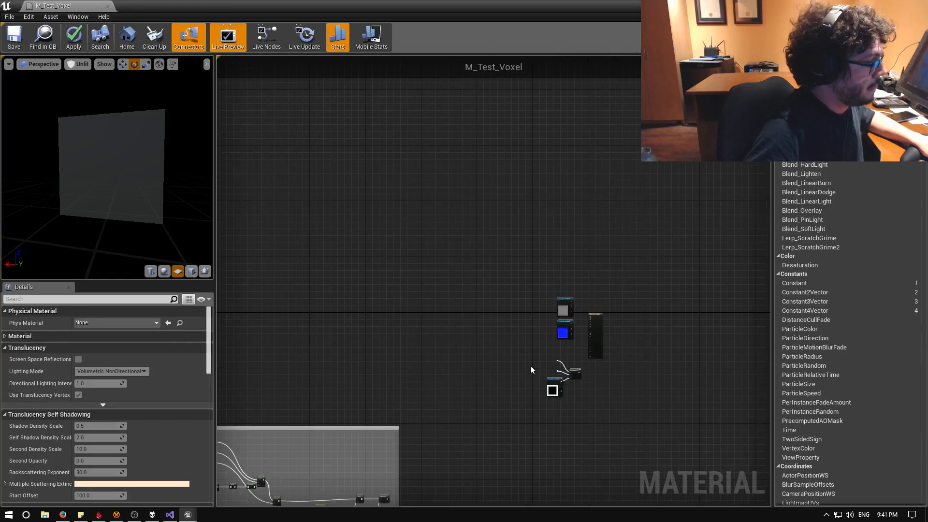
scroll(529, 366, "up", 2)
right_click_drag(530, 365, 445, 329)
left_click(525, 338)
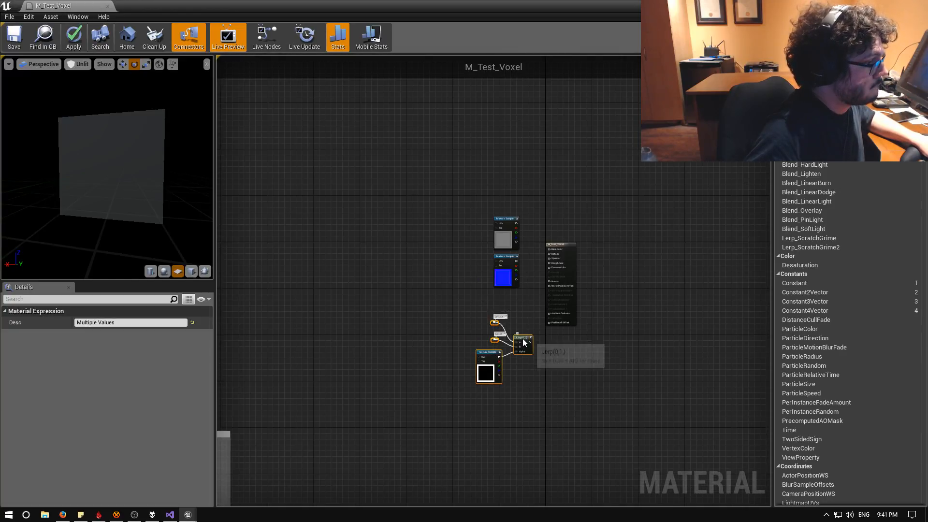
left_click_drag(525, 339, 519, 338)
left_click_drag(438, 319, 462, 329)
left_click(496, 329)
scroll(495, 333, "up", 3)
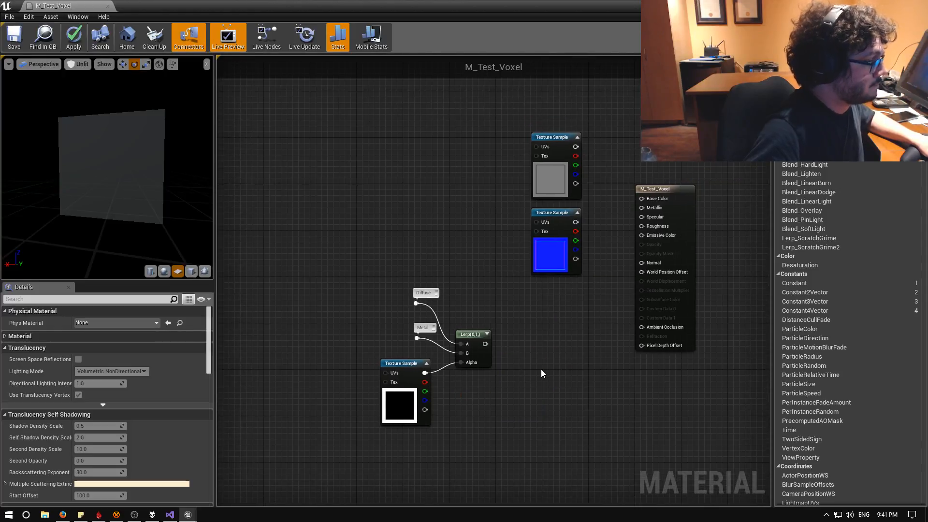
left_click_drag(320, 263, 488, 441)
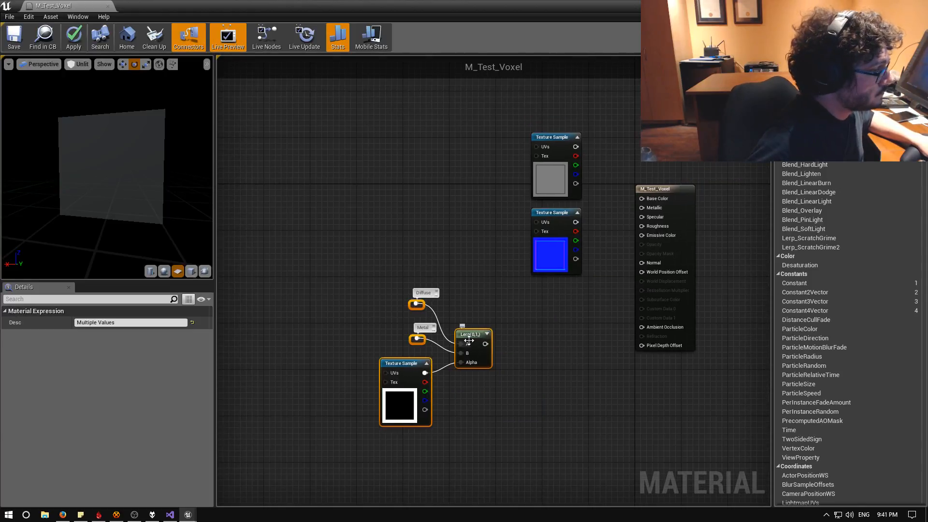
left_click_drag(466, 333, 524, 326)
Move the gray and blue texture samples to the far left of the graph, and shift the Lerp cluster and material output slightly down
left_click_drag(500, 133, 586, 252)
scroll(589, 269, "down", 1)
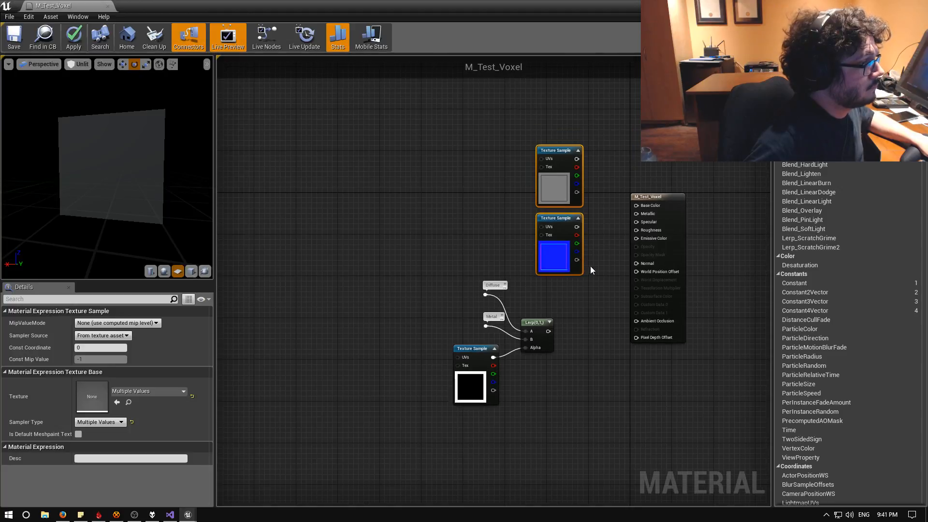
left_click_drag(548, 170, 292, 228)
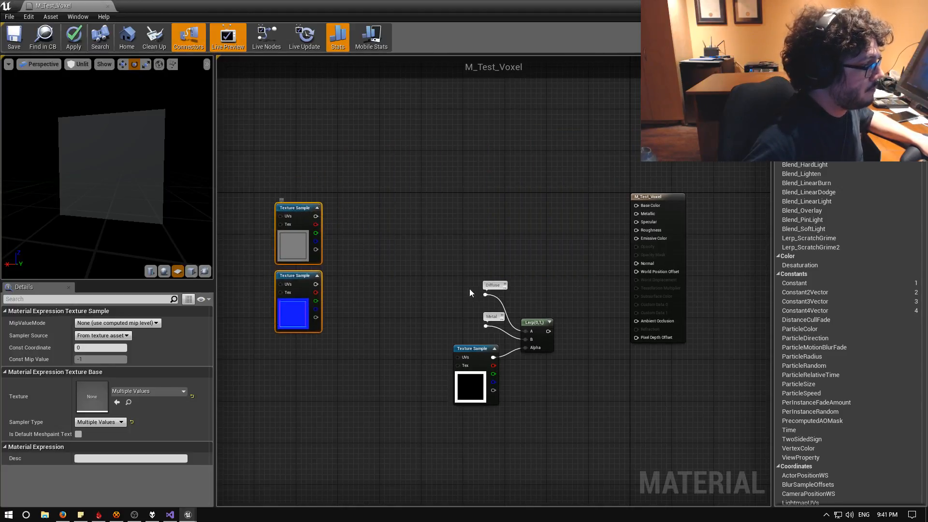
left_click_drag(373, 223, 647, 469)
mouse_move(544, 332)
left_mouse_down()
mouse_move(543, 290)
mouse_move(541, 348)
left_mouse_up()
left_click(557, 296)
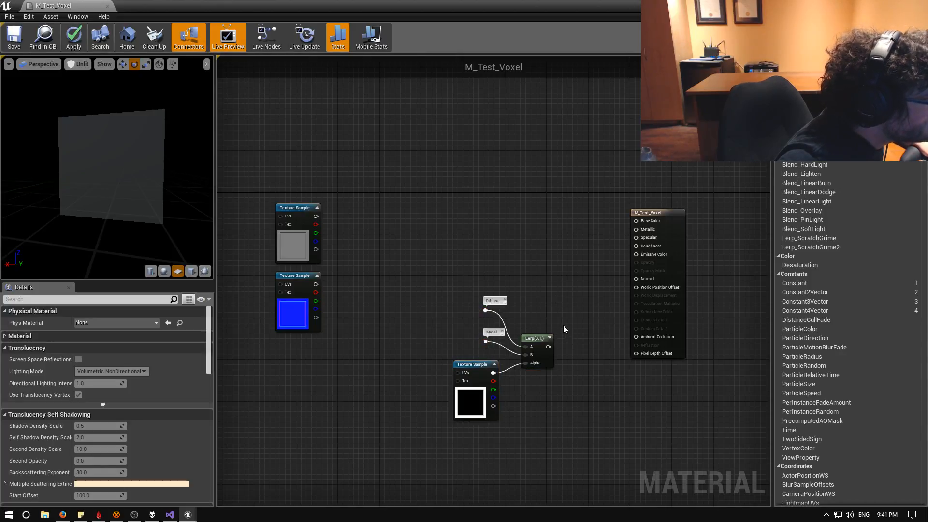
Duplicate the VoxelFrameMaskMap_01a texture sample and connect the copy's main output to the material's Metallic input
left_click(459, 370)
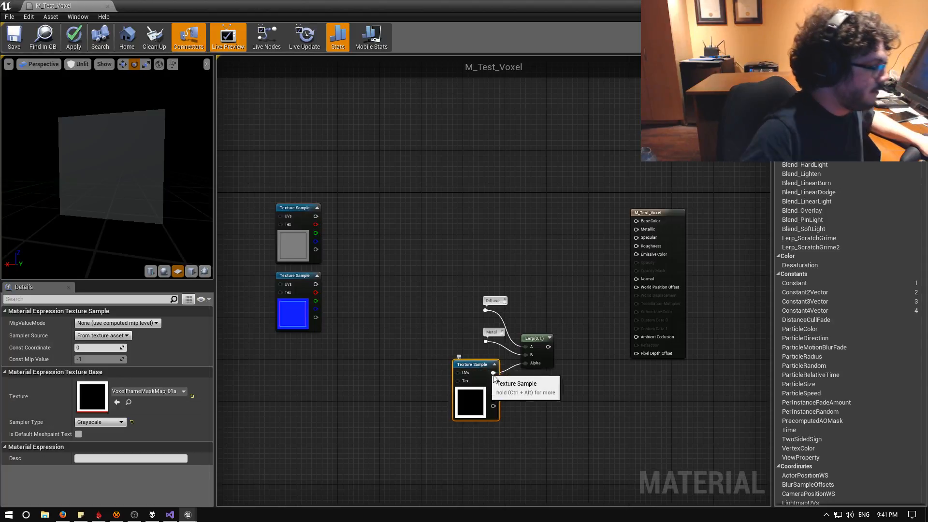
left_click(604, 417)
key("ctrl+v")
left_click_drag(615, 423, 636, 229)
left_click(472, 365)
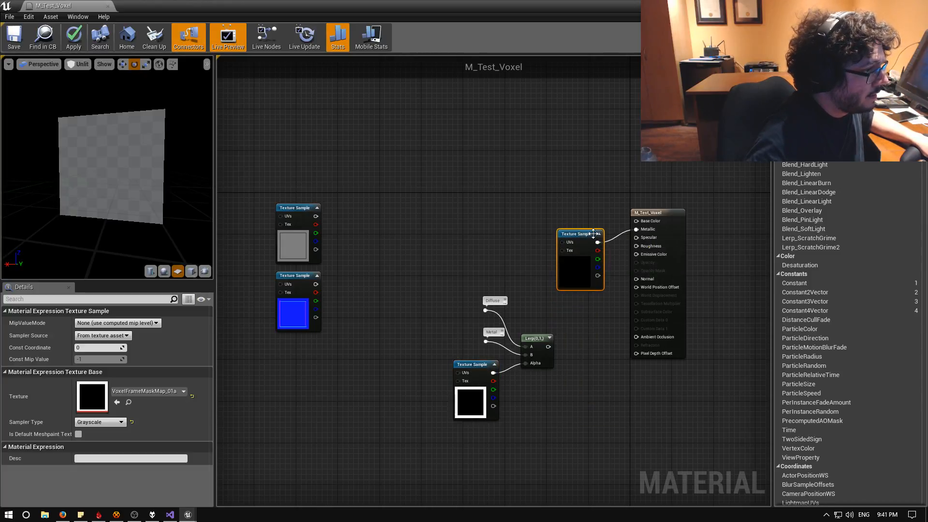
Shift the duplicated mask sample left above the Diffuse reroute, leveling its output with the Metallic input
left_click_drag(606, 285, 584, 288)
key("Left")
key("Left")
key("Left")
key("Left")
key("Left")
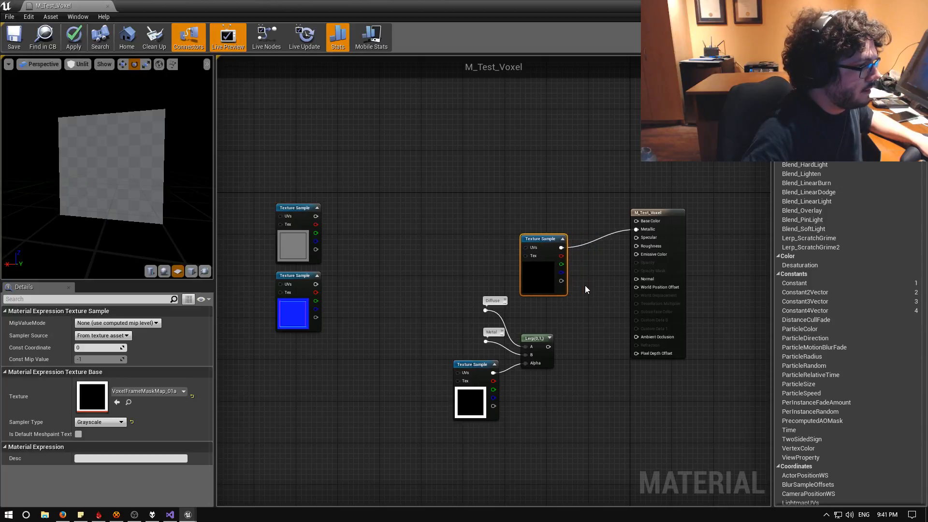
key("Up")
key("Left")
key("Up")
key("Left")
key("Up")
key("Left")
key("Left")
key("Left")
key("Left")
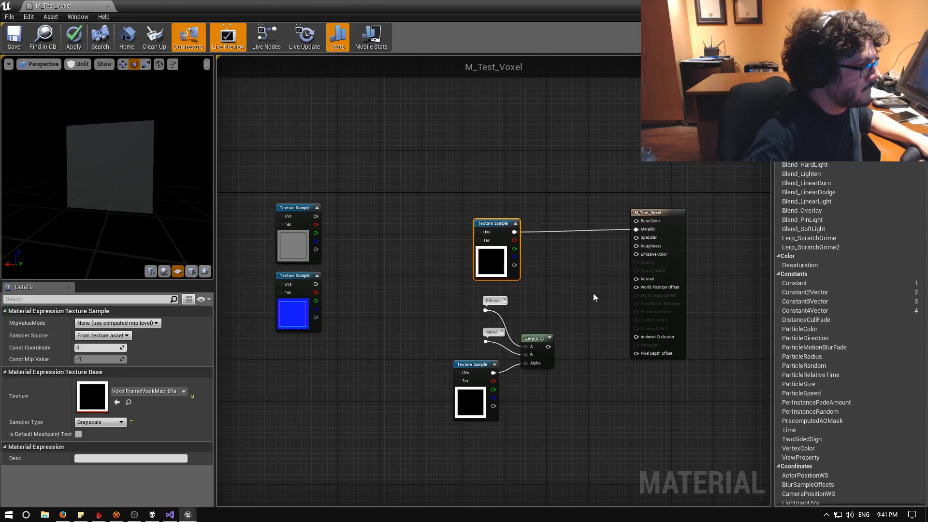
Move the Lerp cluster above the duplicated mask sample and connect the Lerp output to Base Color
left_click_drag(460, 344, 566, 123)
right_click_drag(567, 122, 567, 249)
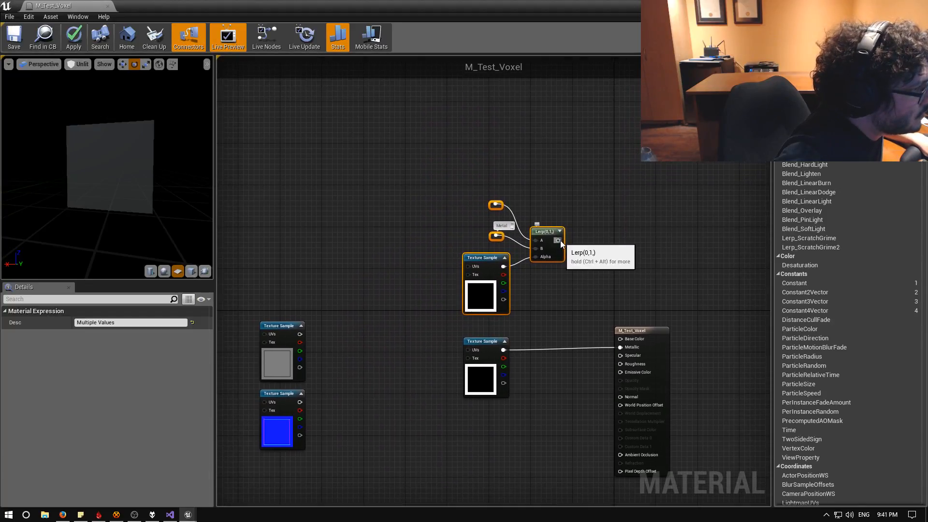
left_click_drag(559, 240, 621, 339)
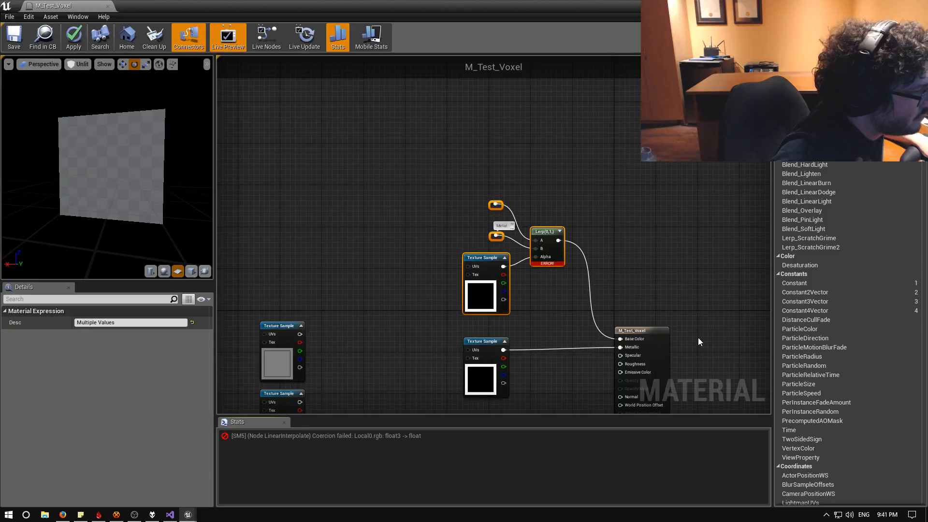
Break the duplicated mask sample's link to Metallic and feed Metallic from its red channel instead
right_click_drag(691, 331, 675, 272)
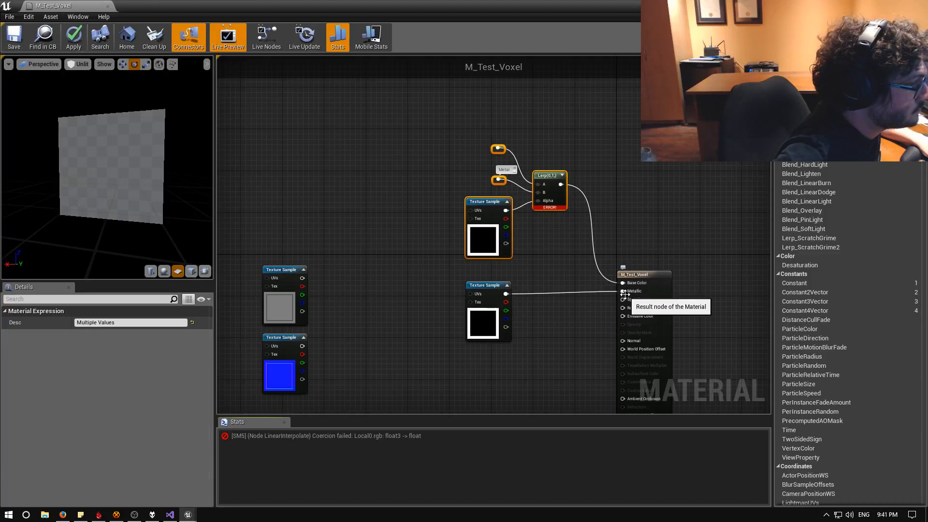
right_click(506, 293)
left_click(540, 148)
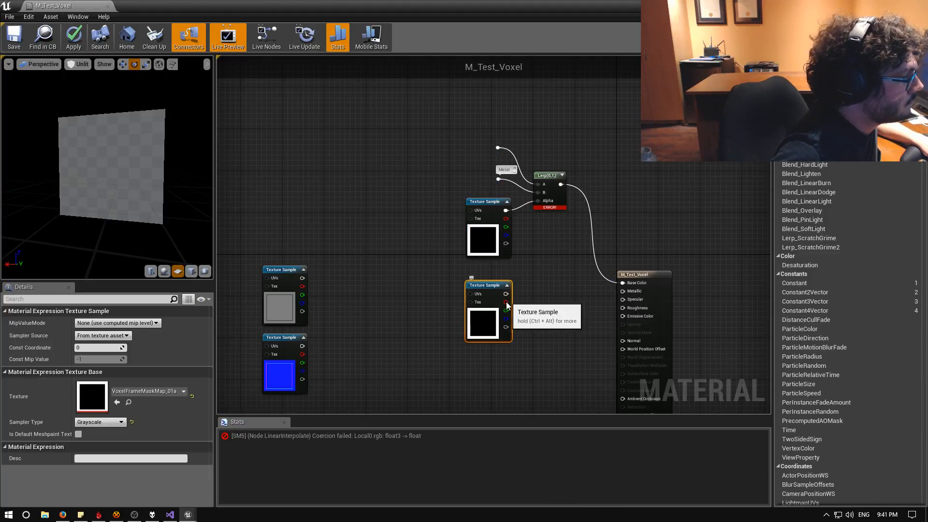
left_click_drag(506, 302, 627, 293)
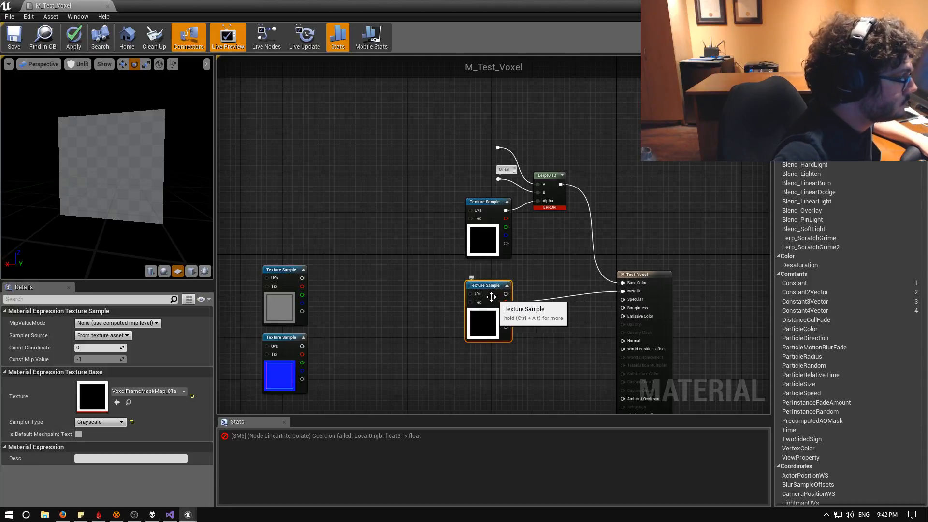
Look through the Sampler Type, MipValueMode and Sampler Source options of the duplicated mask sample
left_click(116, 423)
left_click(115, 423)
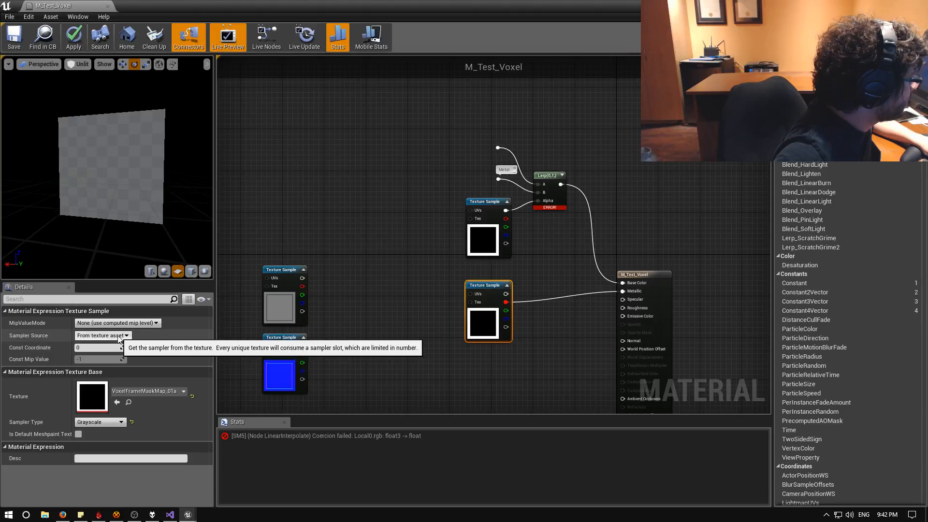
left_click(155, 326)
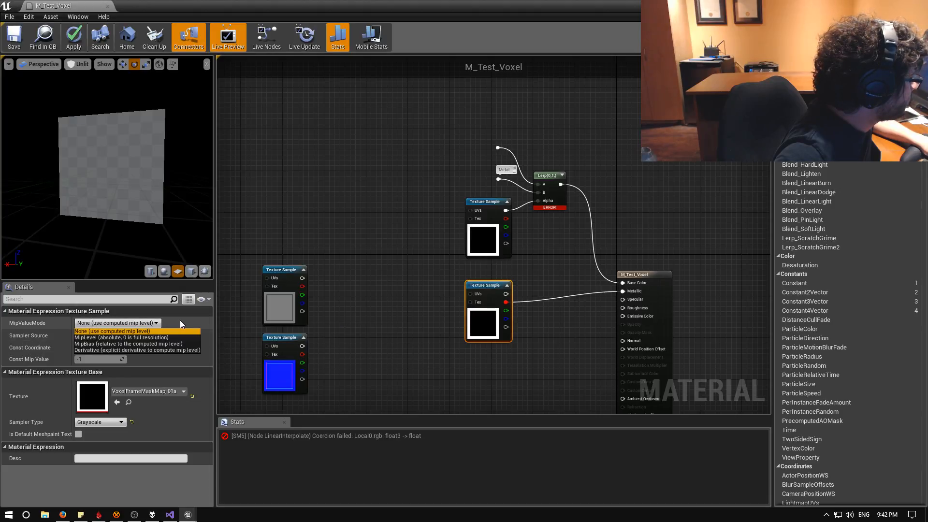
left_click(179, 320)
left_click(128, 338)
left_click(182, 334)
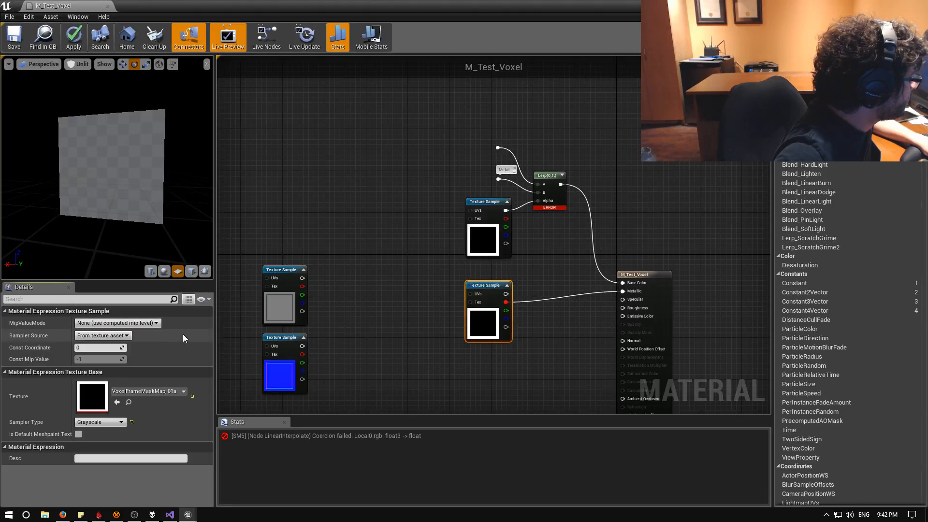
Connect the red channel of the mask sample in the Lerp cluster to the Lerp's Alpha input
right_click_drag(459, 341, 428, 332)
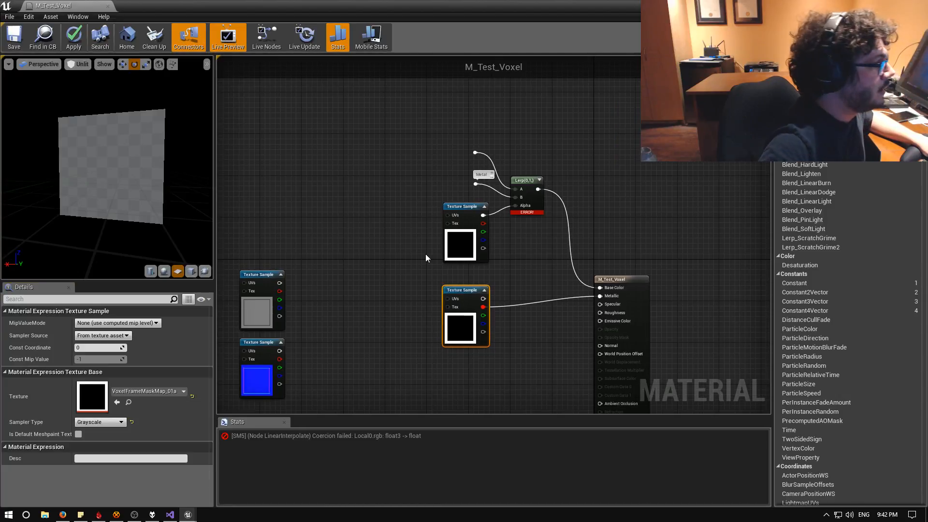
left_click(411, 214)
right_click_drag(533, 213, 539, 255)
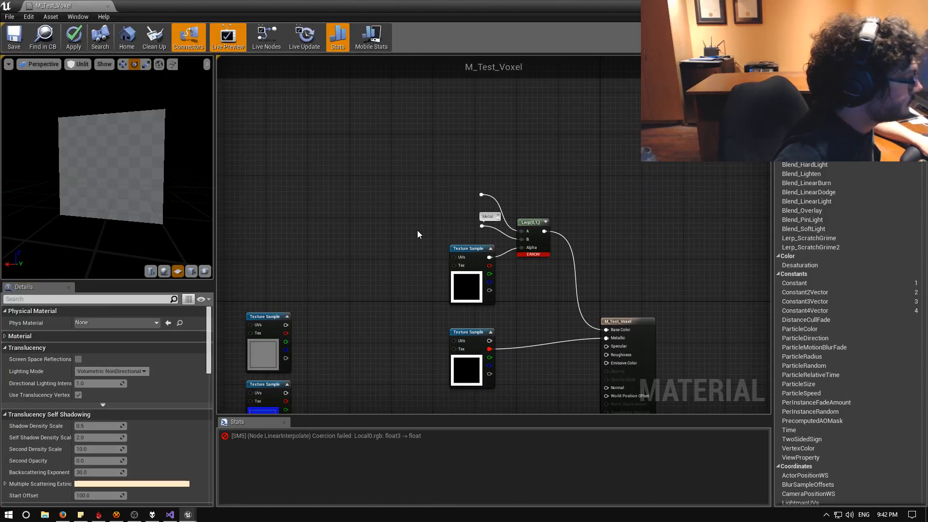
right_click_drag(416, 230, 411, 267)
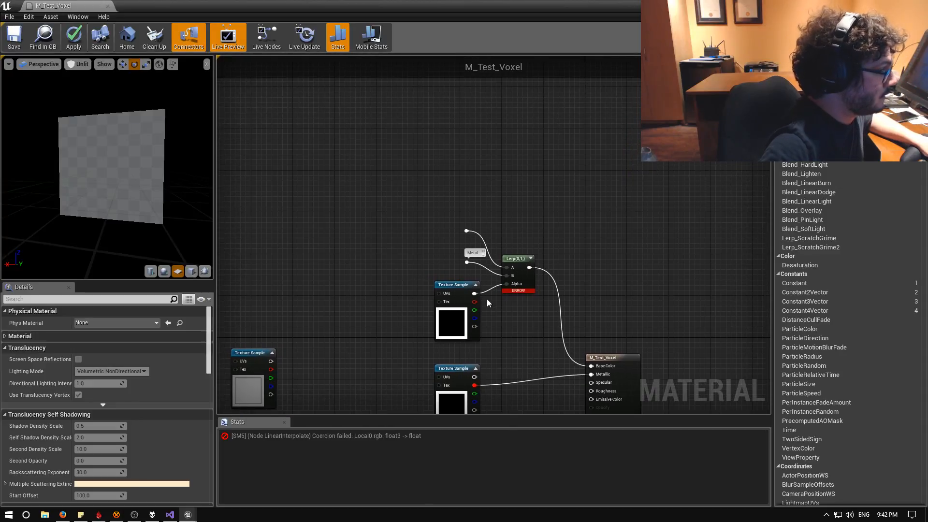
left_click_drag(474, 302, 506, 286)
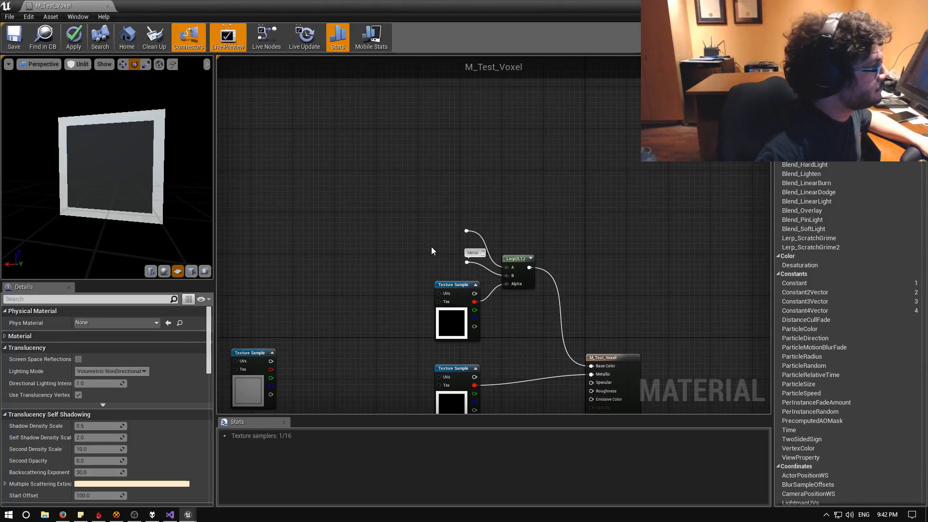
Switch the material preview to a cube and orbit around it to examine the frame mask on its faces
left_click_drag(90, 203, 128, 213)
left_click(194, 275)
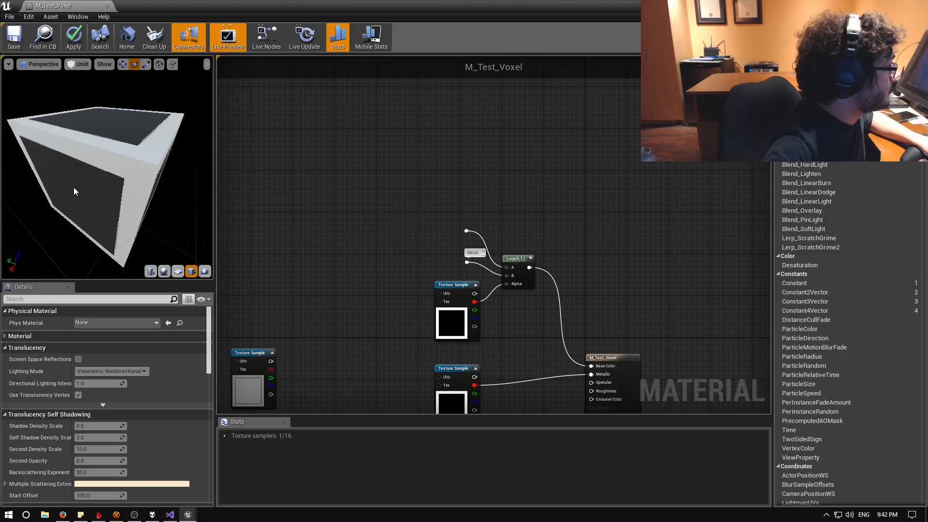
left_click_drag(75, 191, 179, 217)
right_click_drag(304, 261, 296, 196)
mouse_move(99, 153)
left_mouse_down()
mouse_move(120, 174)
mouse_move(107, 194)
mouse_move(90, 152)
left_mouse_up()
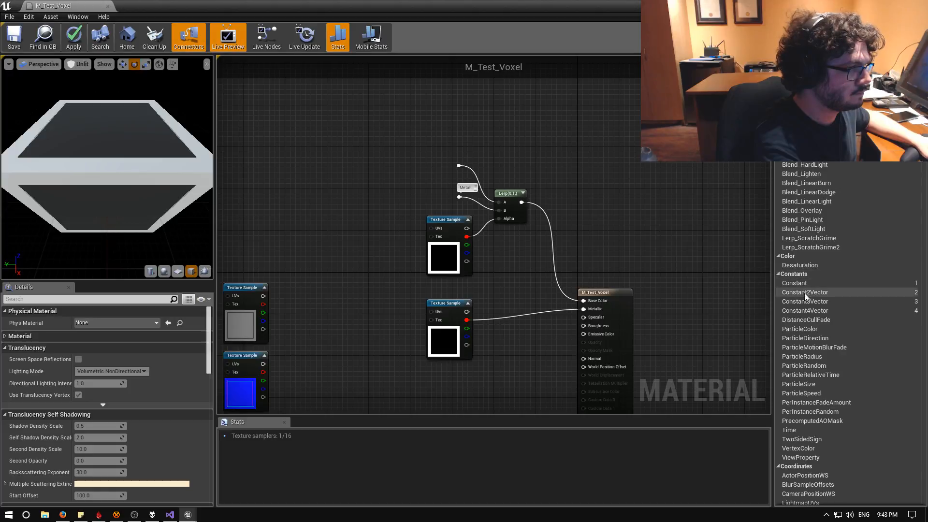
Add a Constant3Vector node connected to the Metal reroute, and align its output level with the reroute
left_click_drag(803, 301, 459, 197)
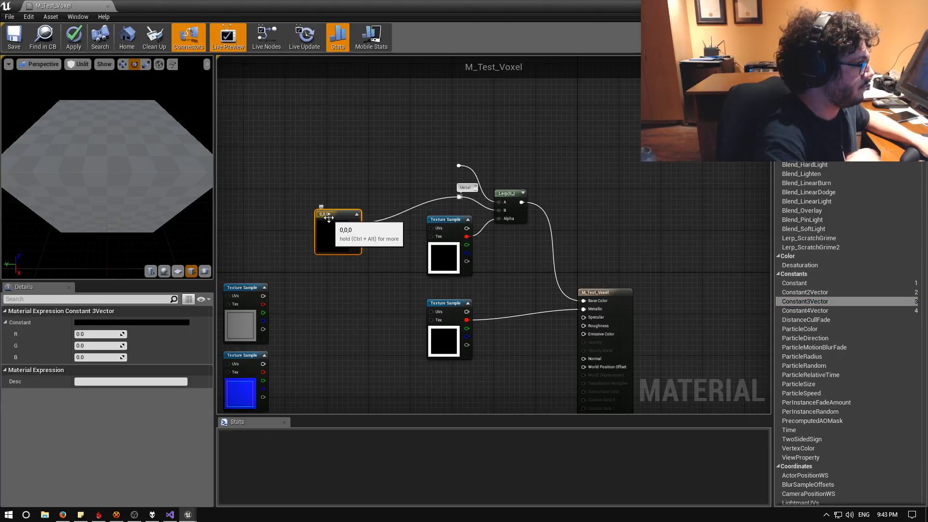
key("Up")
key("Right")
key("Up")
key("Right")
key("Up")
key("Right")
key("Up")
key("Right")
key("Up")
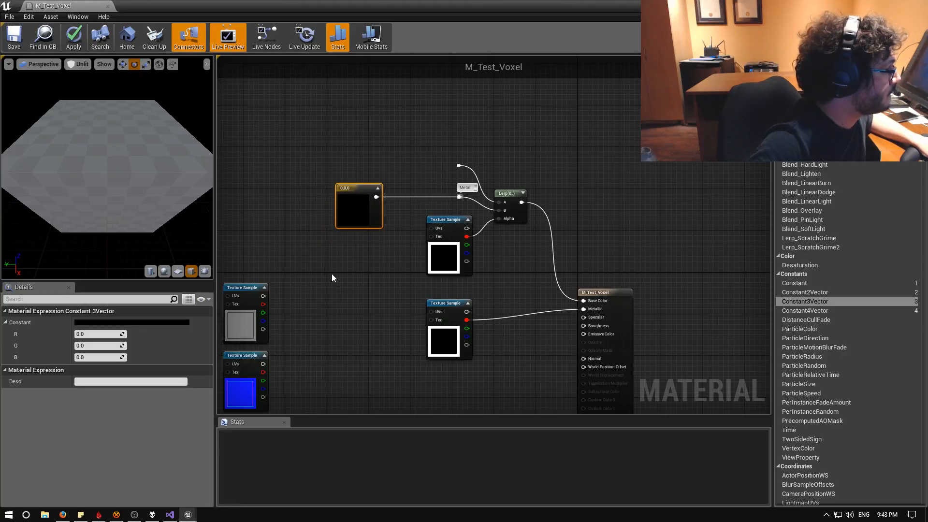
Set the Constant3Vector's color to a golden orange with R 1.0, G 0.466667 and B 0.0
left_click(99, 334)
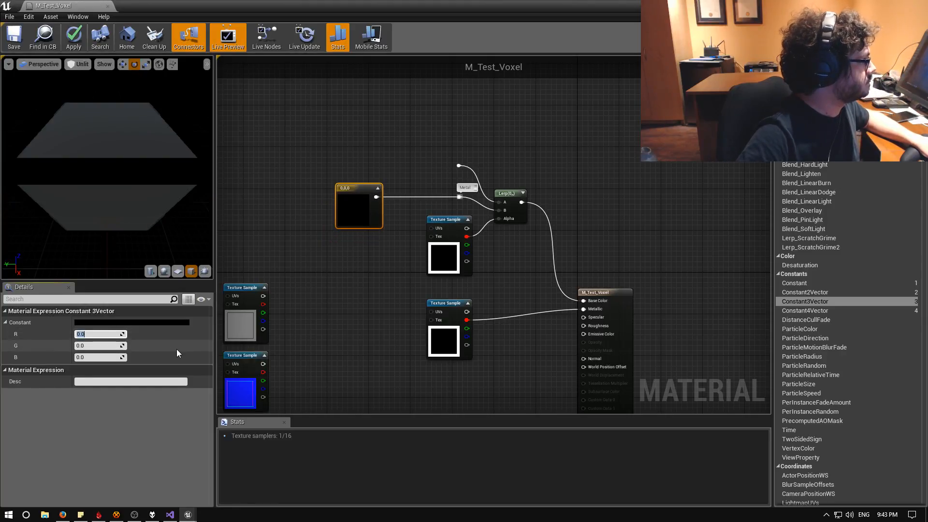
left_click(136, 322)
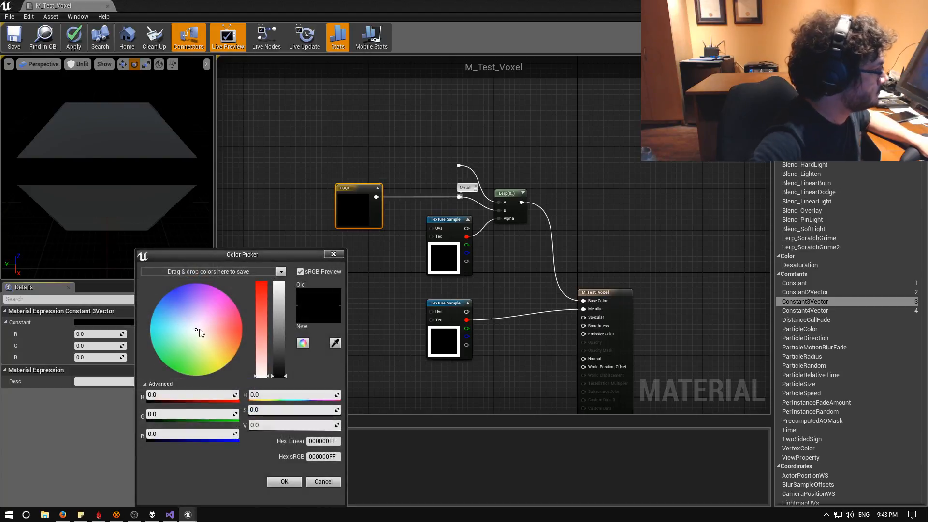
mouse_move(201, 331)
left_mouse_down()
mouse_move(224, 356)
mouse_move(208, 362)
mouse_move(223, 352)
left_mouse_up()
left_click_drag(270, 305, 267, 282)
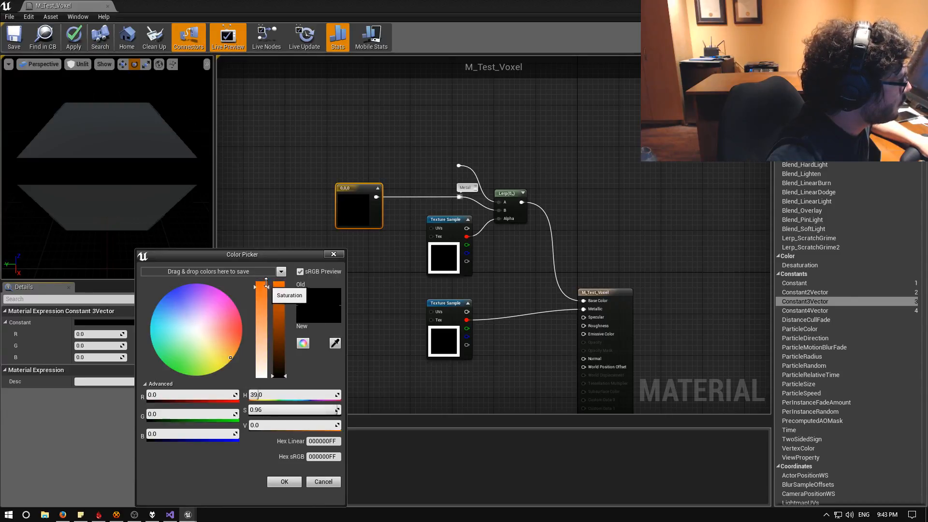
left_click_drag(279, 354, 287, 285)
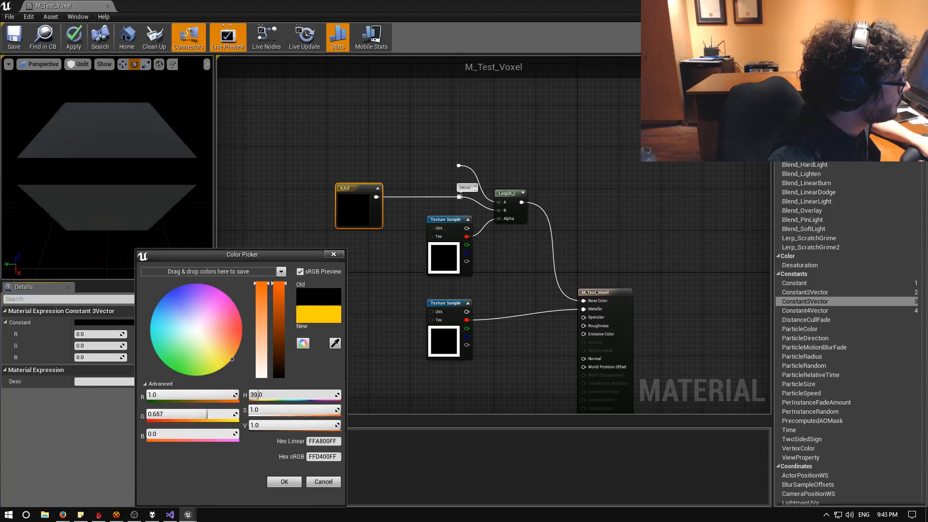
left_click_drag(257, 395, 255, 395)
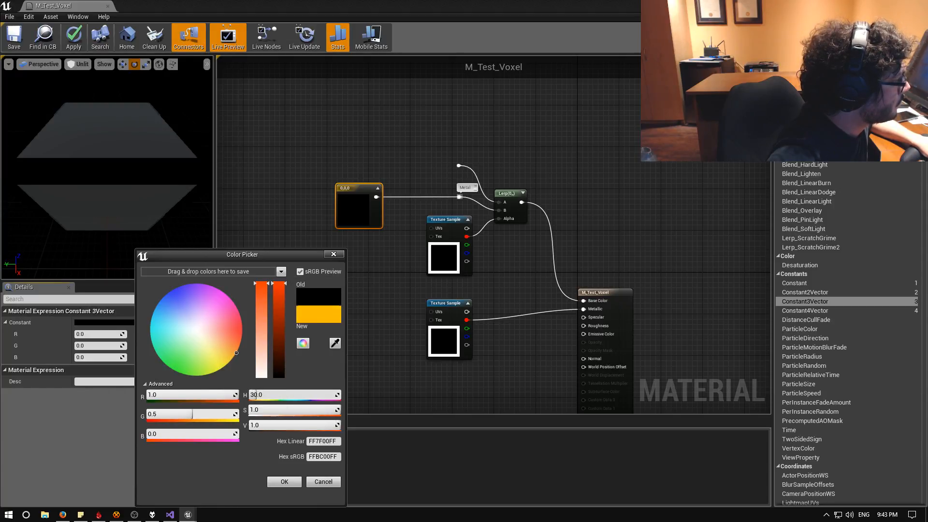
left_click(282, 483)
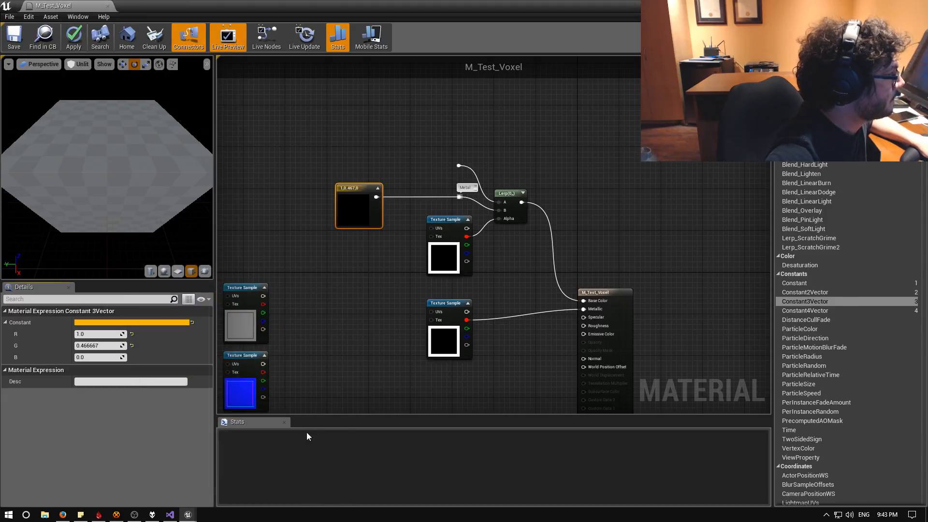
Orbit the cube in the material preview to examine the golden frame on its faces
left_click(324, 297)
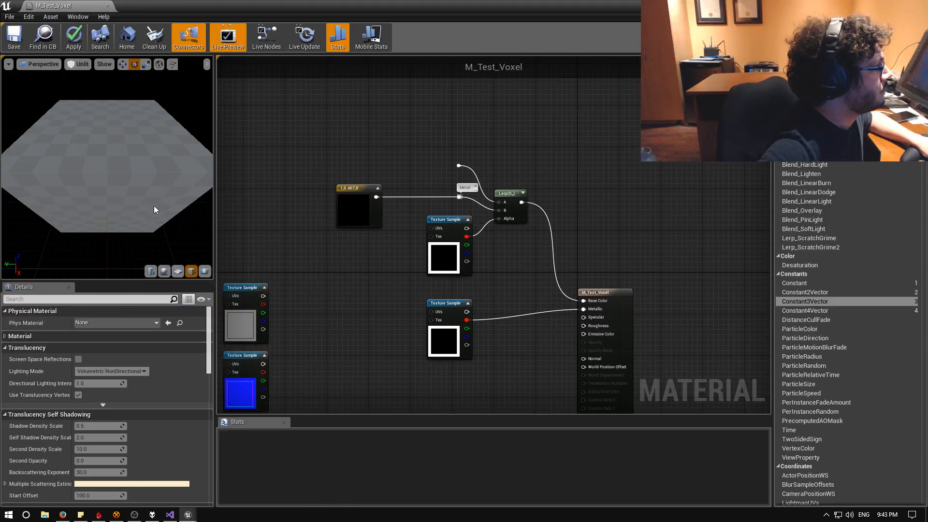
left_click(349, 190)
left_click(300, 192)
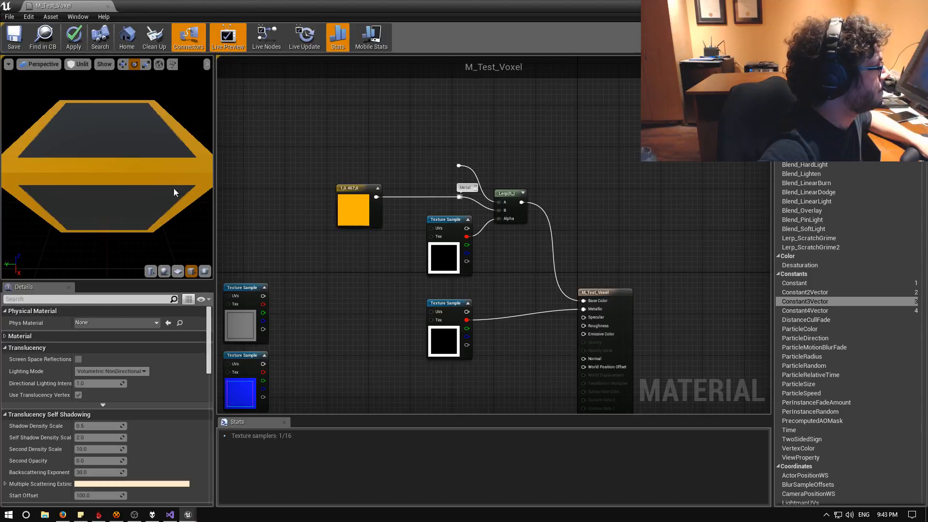
right_click_drag(174, 192, 174, 205)
left_click_drag(174, 205, 217, 239)
Nudge the golden Constant3Vector node horizontally closer to the Metal reroute
left_click(348, 189)
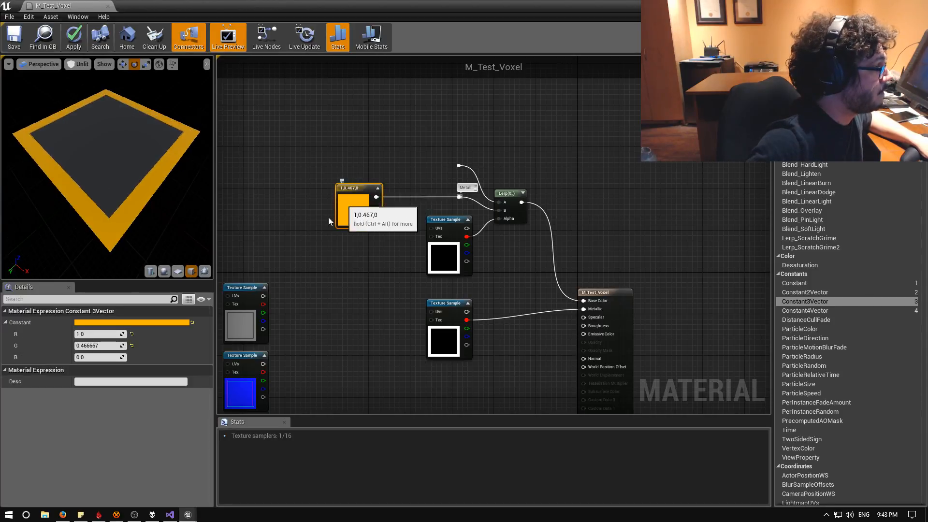
key("Right")
key("Right")
key("Right")
key("Right")
key("Right")
key("Right")
left_click(341, 272)
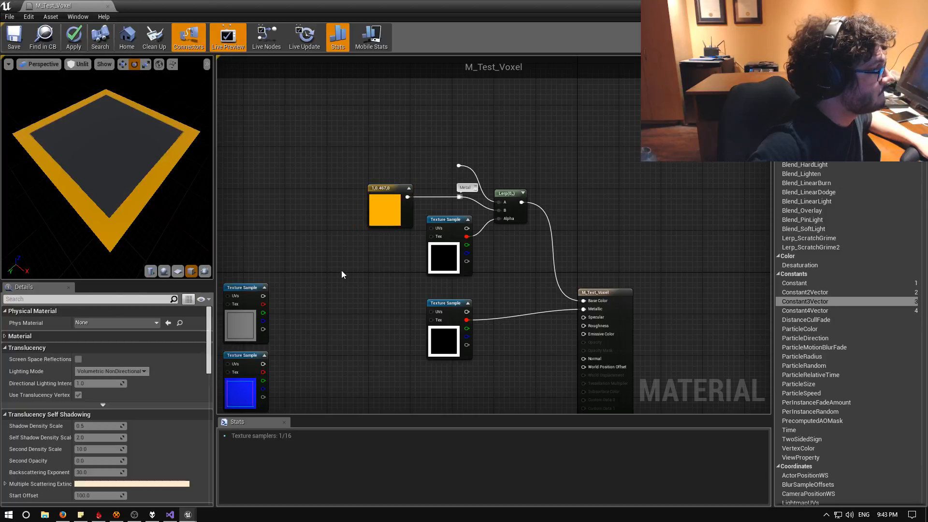
Delete the golden Constant3Vector and add a VectorParameter node in its place
right_click(370, 158)
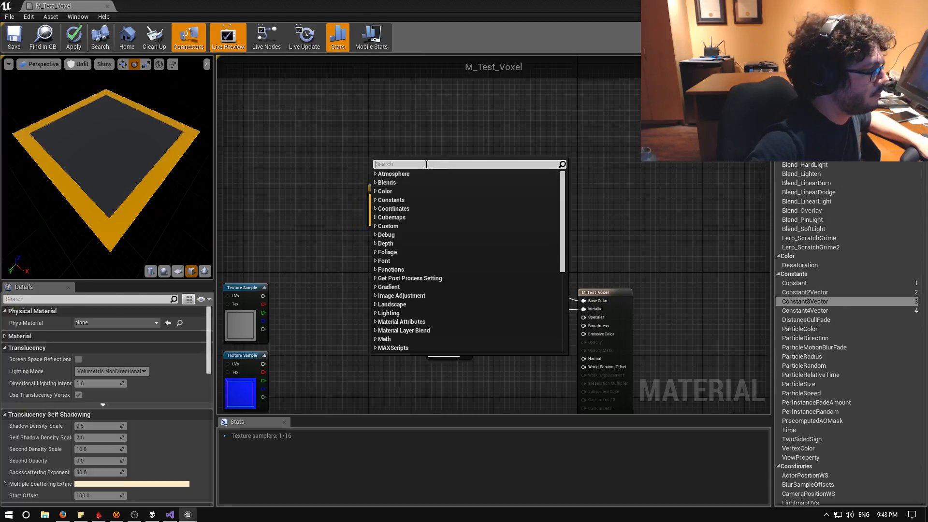
key("Escape")
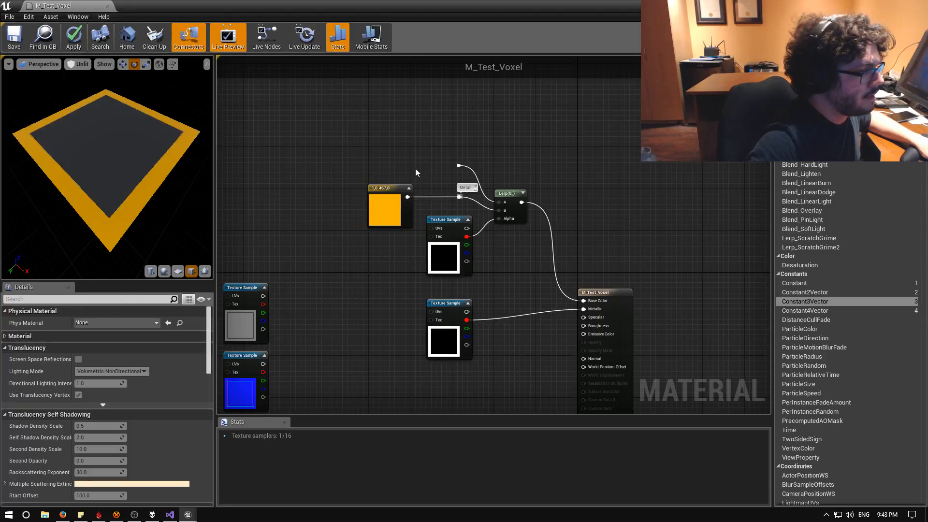
left_click(382, 192)
key("Delete")
right_click(379, 204)
type("pa")
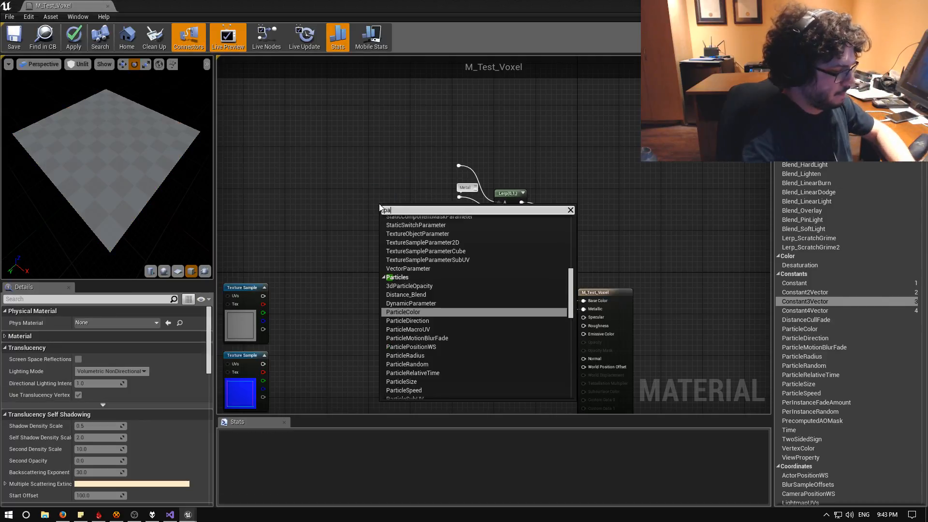
type("r")
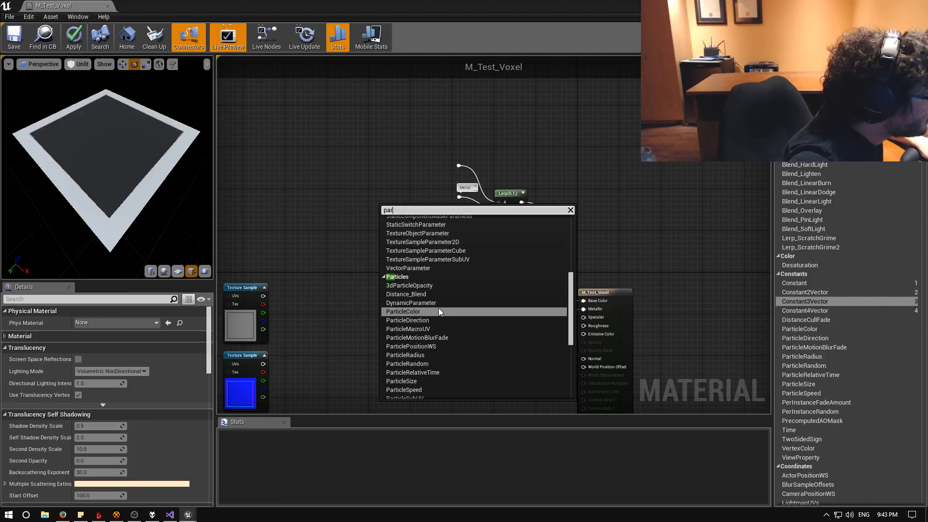
scroll(439, 308, "down", 6)
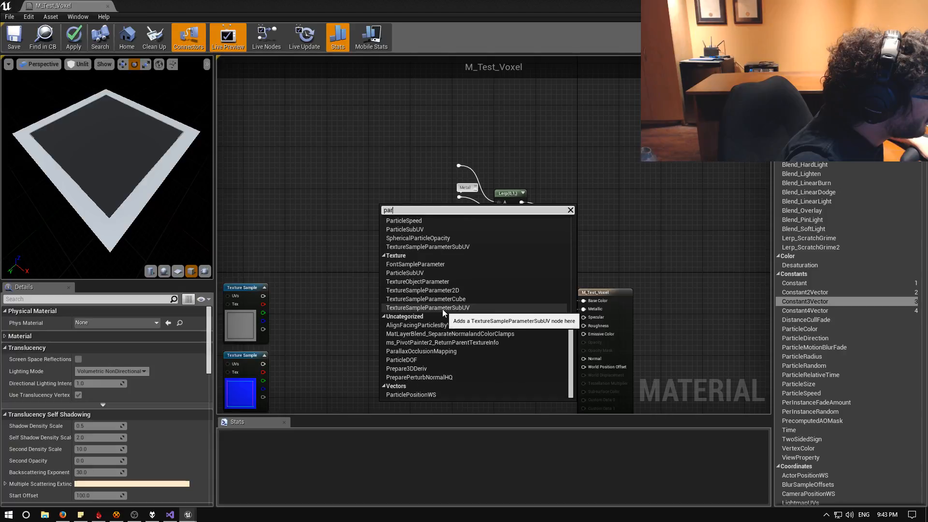
scroll(442, 309, "up", 8)
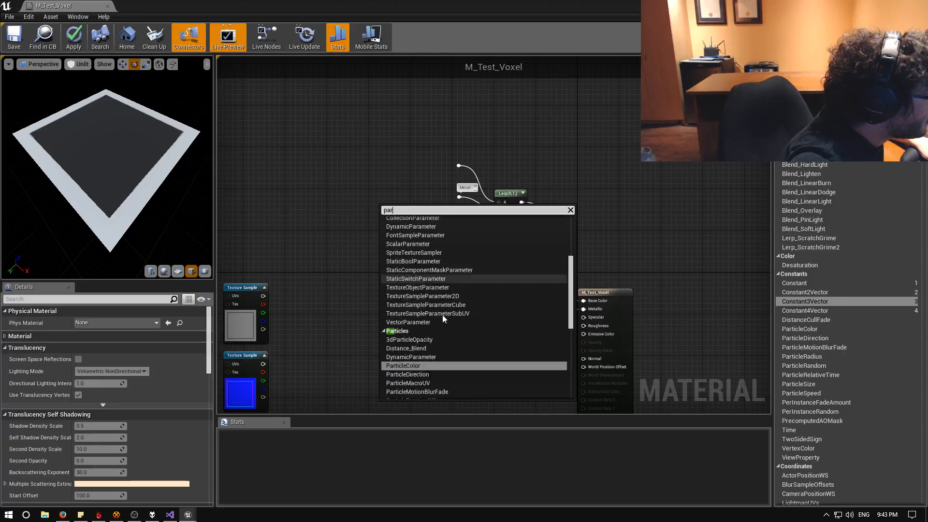
scroll(442, 315, "down", 6)
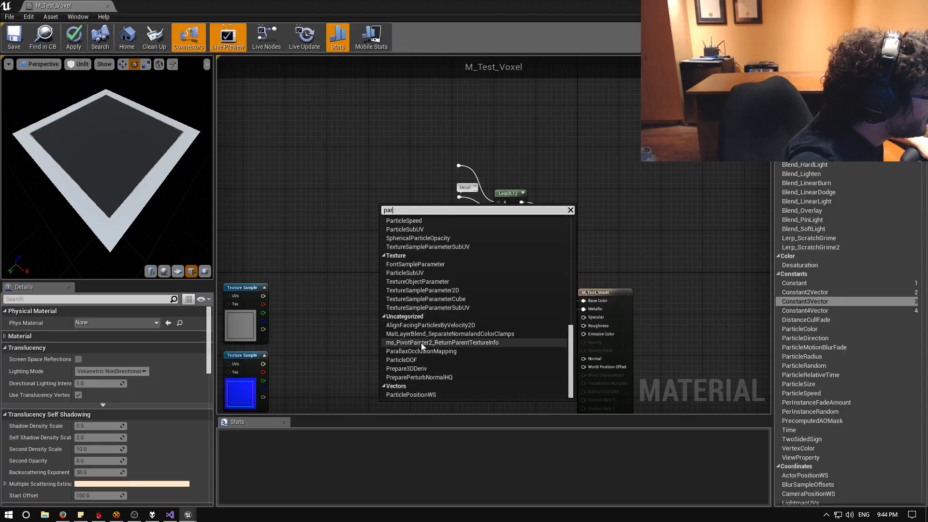
scroll(429, 384, "up", 1)
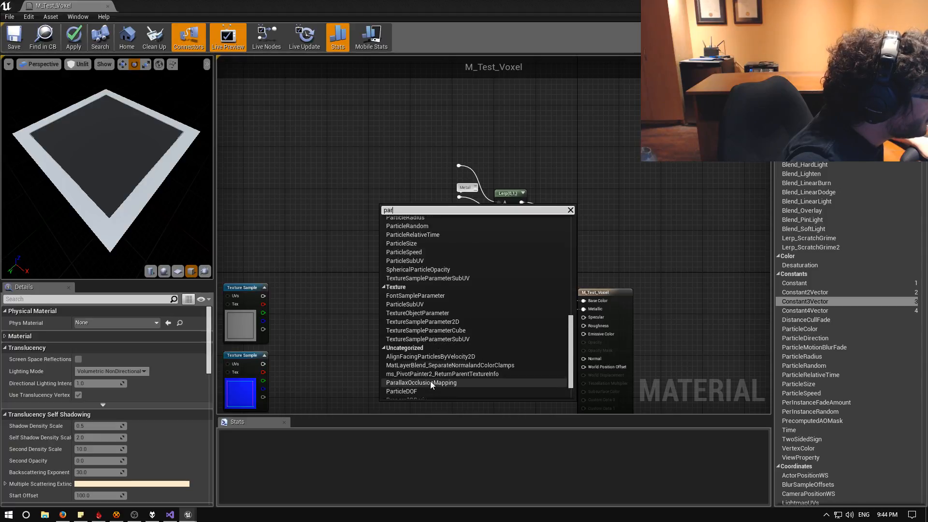
scroll(430, 381, "up", 6)
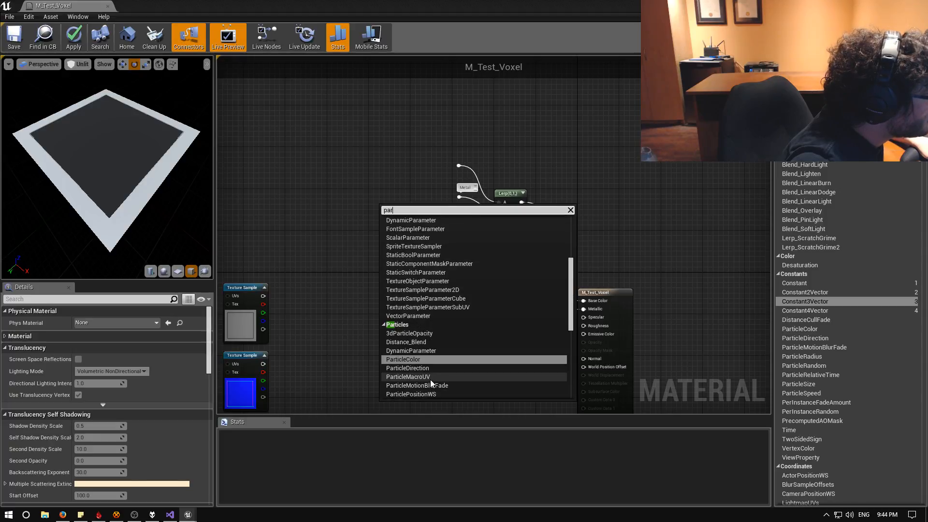
scroll(430, 378, "up", 2)
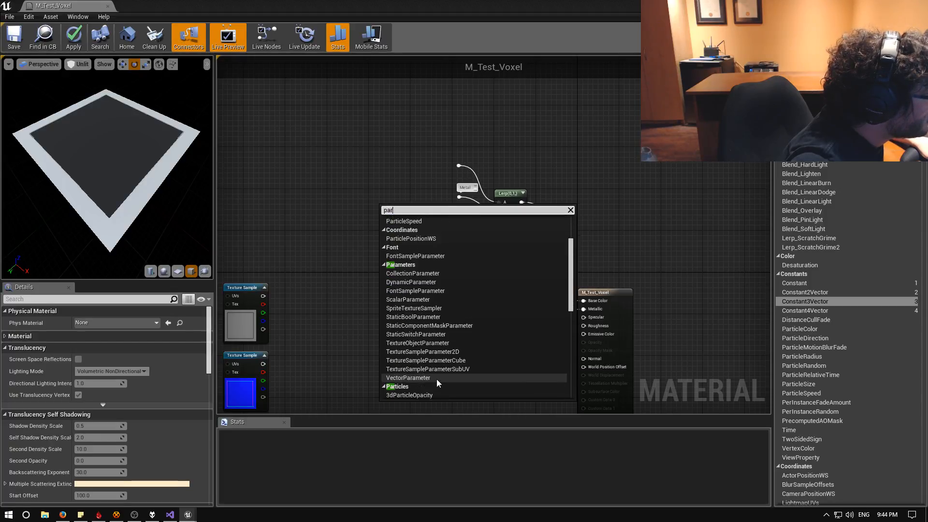
left_click(436, 378)
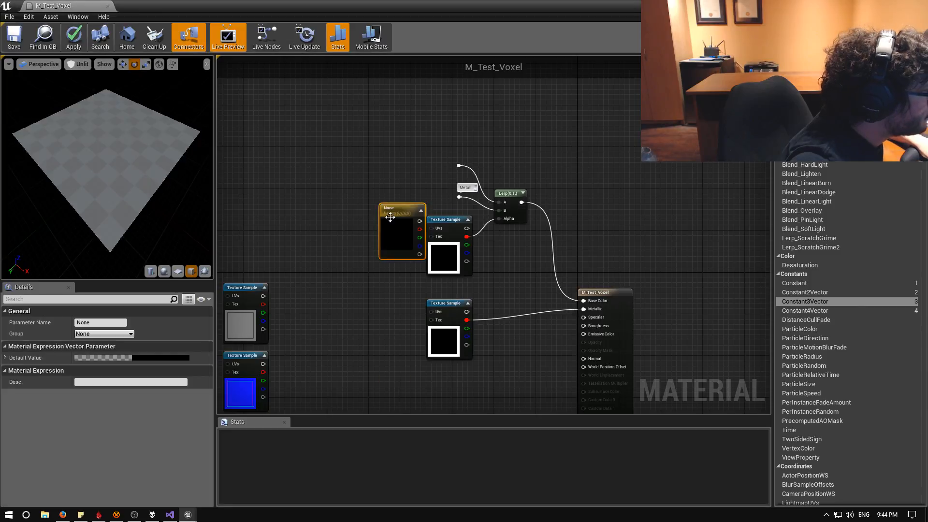
Connect the VectorParameter to the Metal reroute and a second vector parameter above it to the Diffuse reroute
left_click_drag(376, 199, 460, 199)
left_click_drag(347, 213, 346, 221)
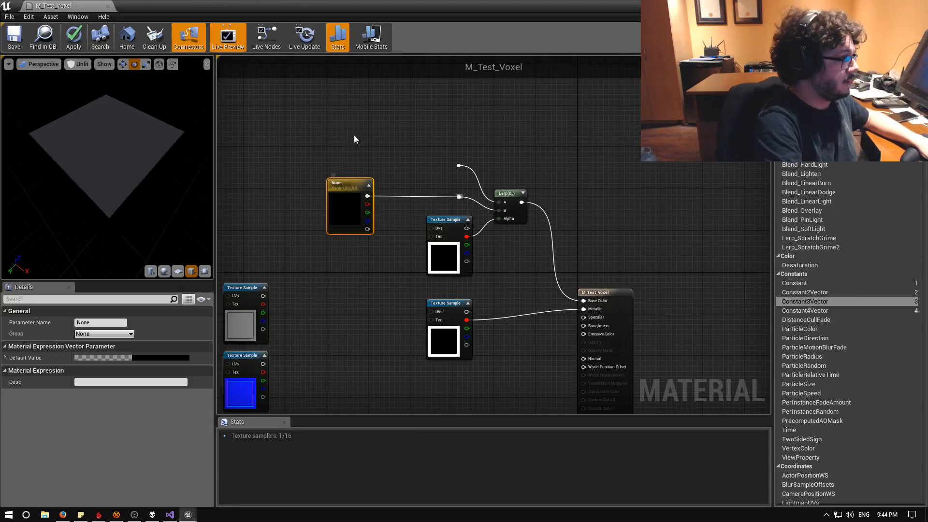
left_click_drag(367, 134, 459, 166)
Set the default color of the vector parameter feeding Metal to gold with hue 30, saturation 1.0 and value 1.0
left_click(346, 209)
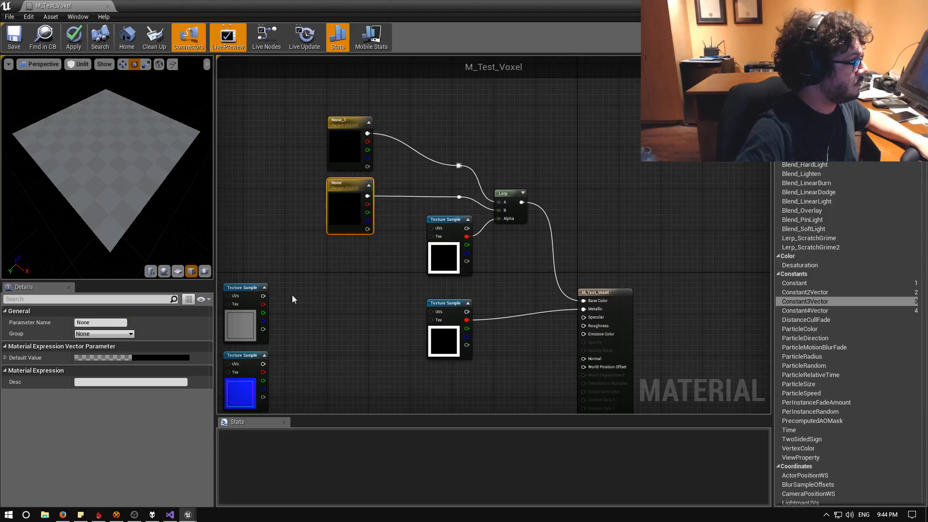
left_click(155, 358)
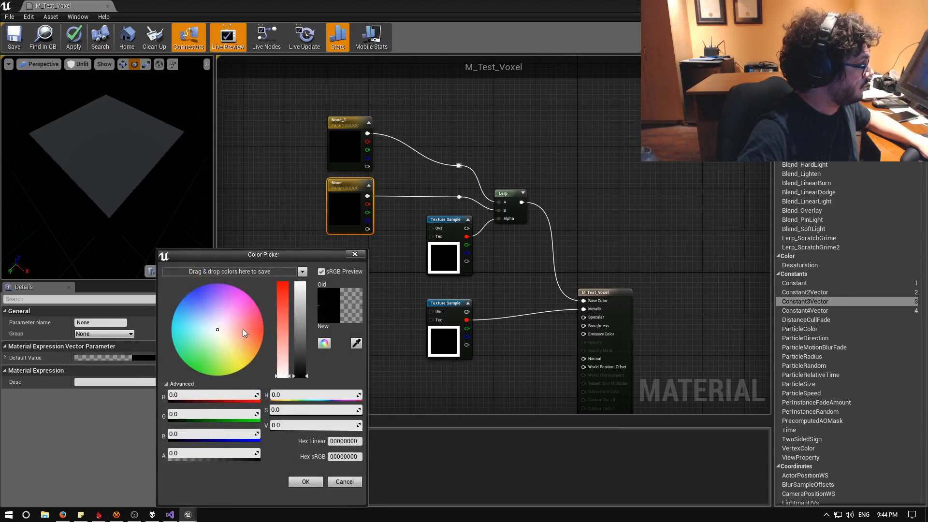
left_click(312, 392)
type("30")
key("Return")
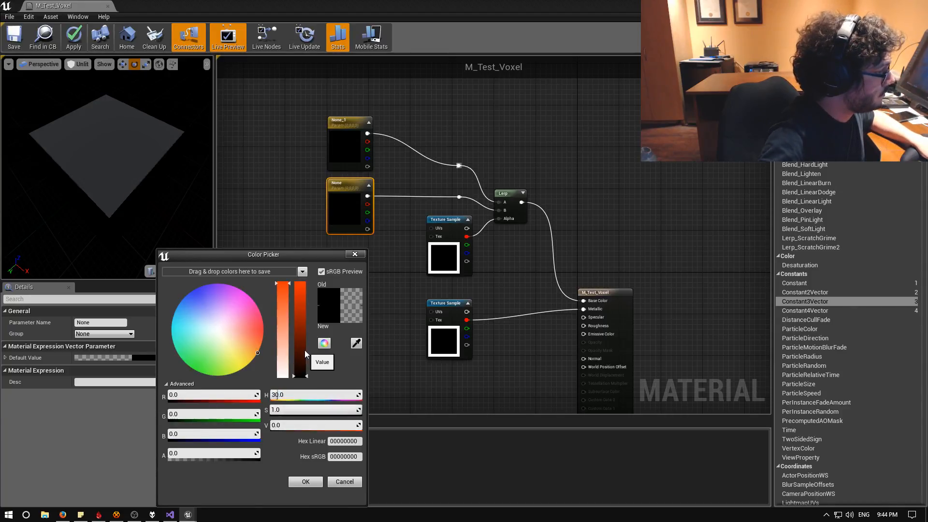
left_click_drag(304, 354, 305, 290)
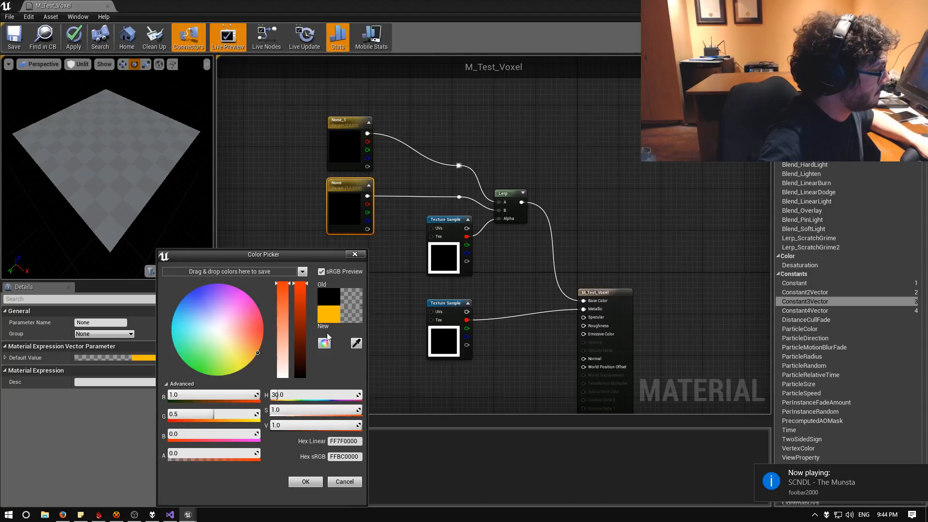
left_click(306, 482)
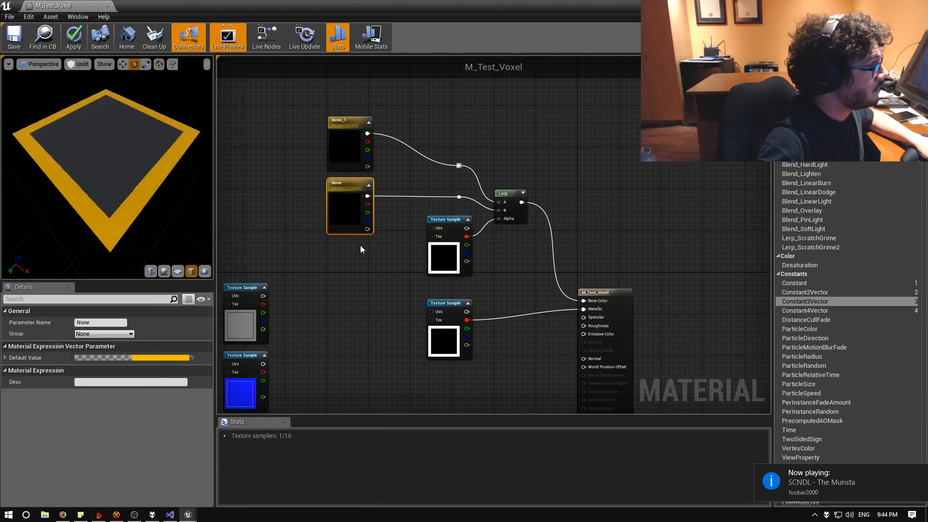
Set the default color of the vector parameter feeding Diffuse to a brown with hue 25 and value about 0.225
left_click(342, 144)
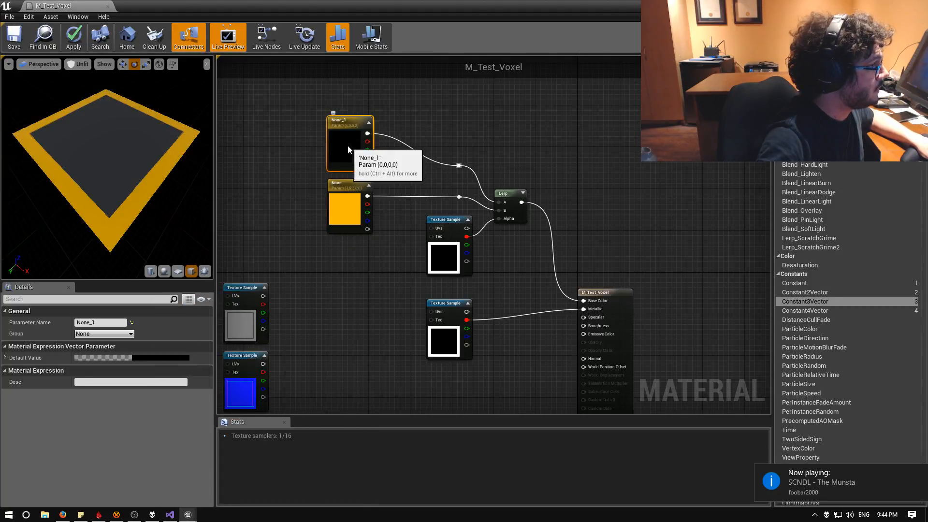
double_click(347, 146)
left_click_drag(408, 230, 431, 233)
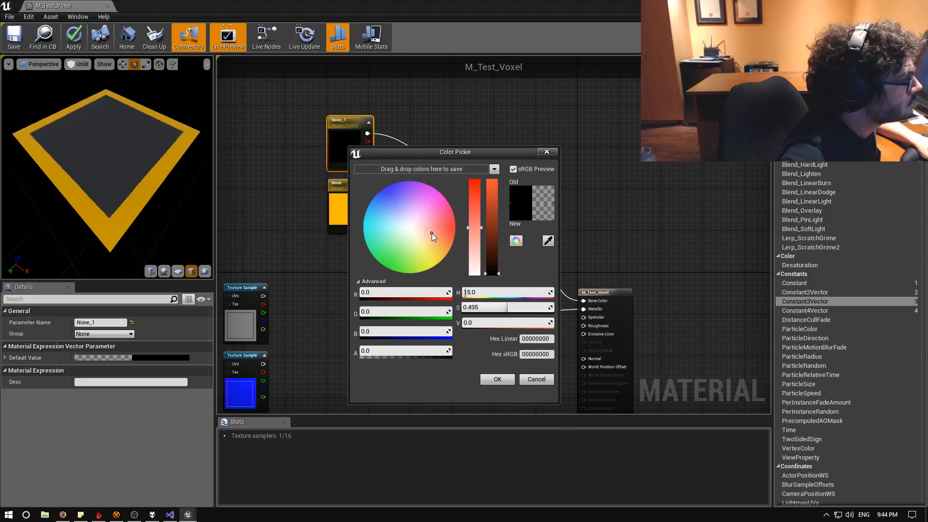
left_click(501, 293)
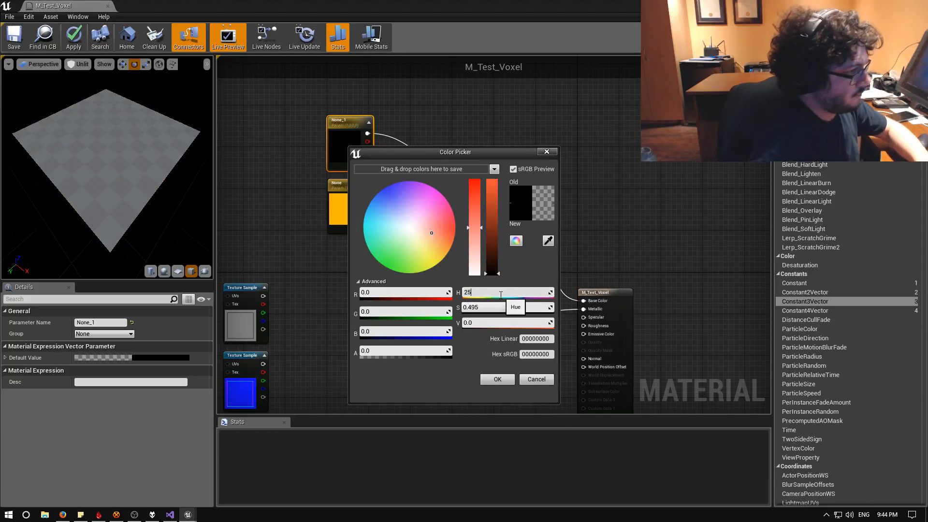
key("Return")
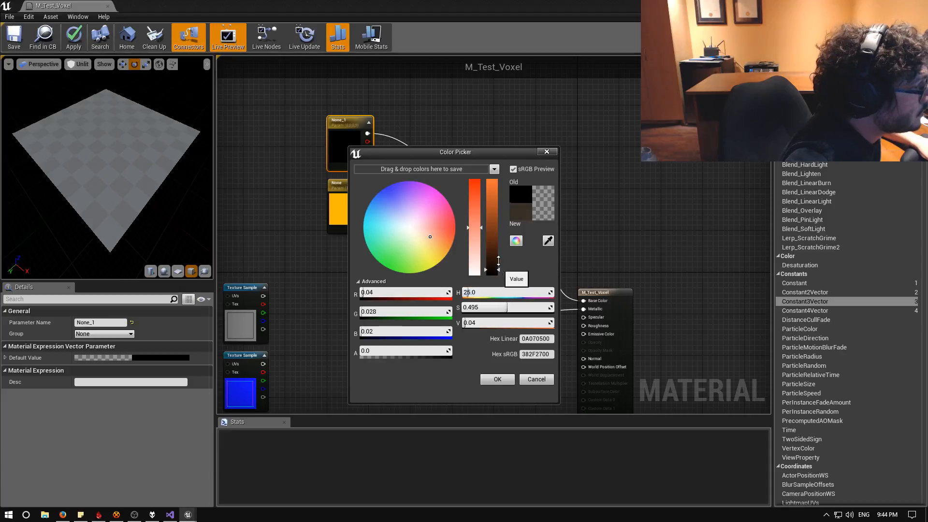
mouse_move(498, 261)
left_mouse_down()
mouse_move(485, 251)
mouse_move(480, 212)
left_mouse_up()
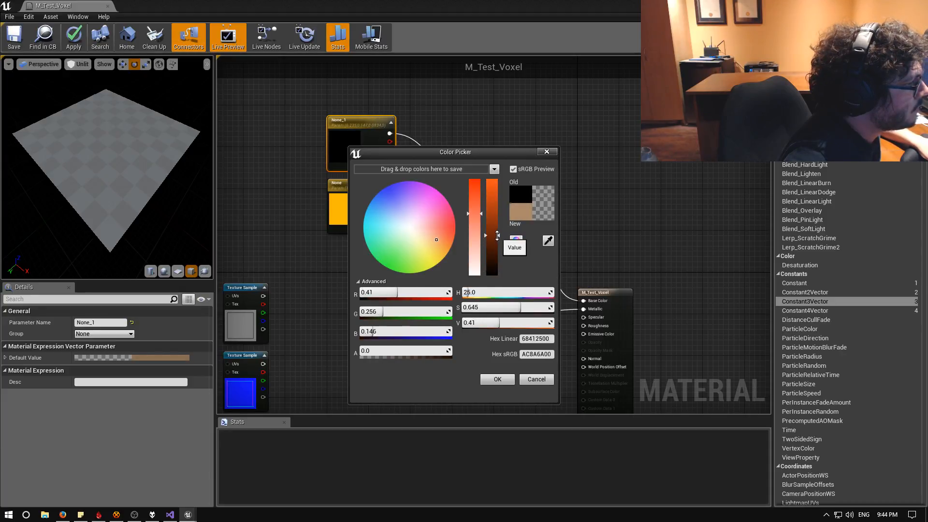
left_click_drag(499, 252, 498, 251)
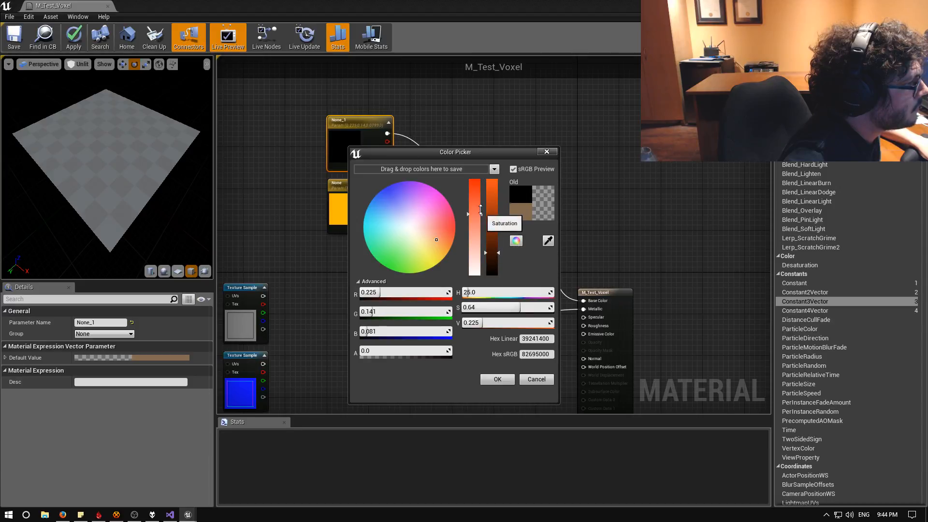
left_click_drag(481, 209, 478, 197)
left_click(496, 380)
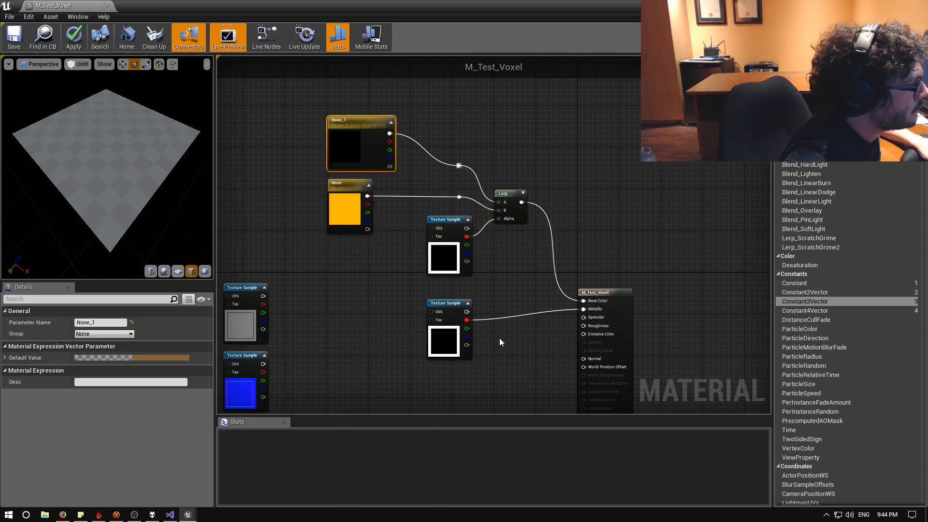
left_click(561, 174)
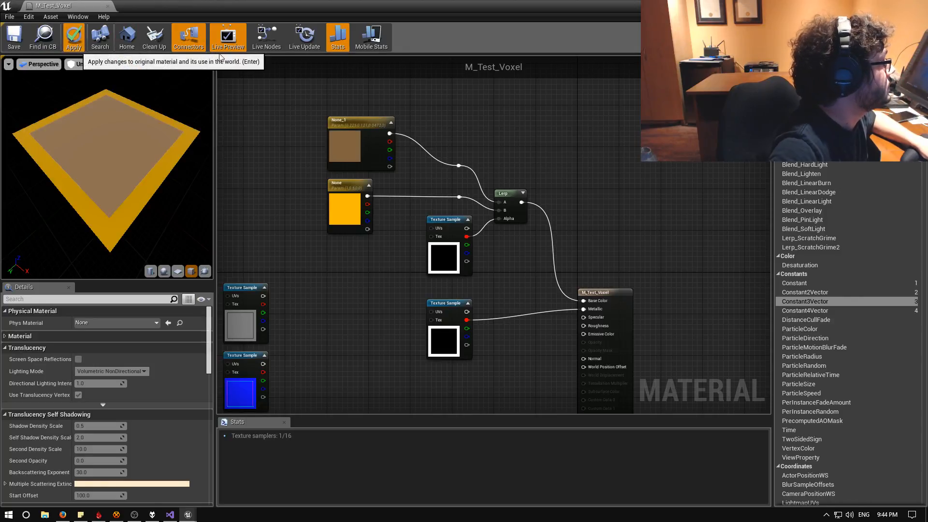
Apply the material changes, then switch to the level editor and fly around the test cube on the chessboard
left_click(73, 36)
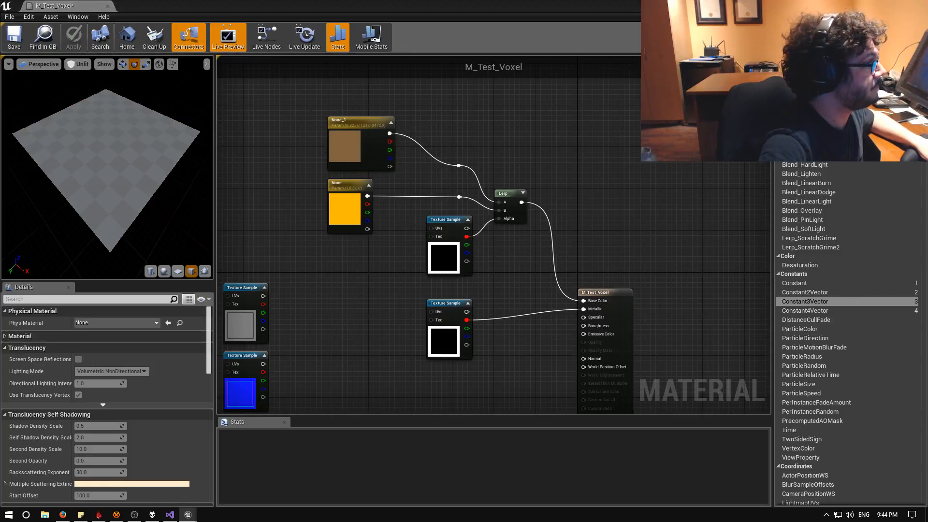
key("alt+Tab")
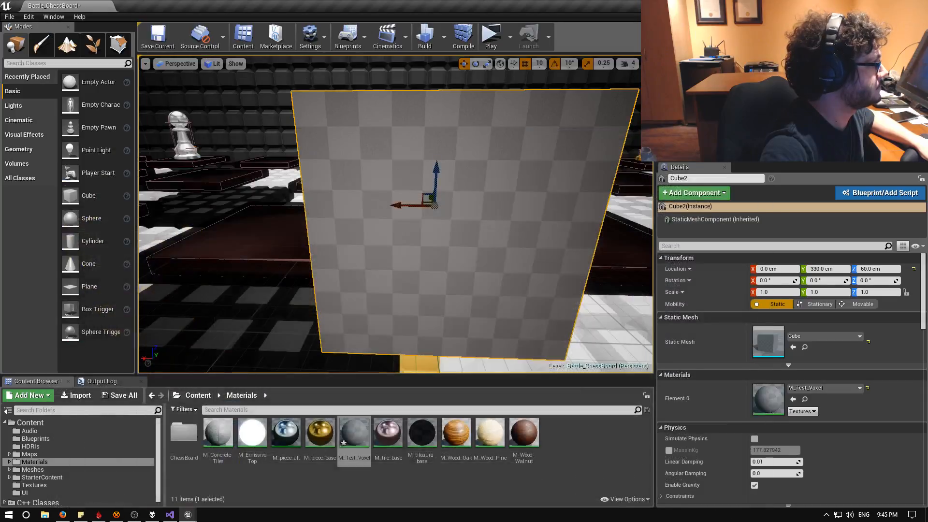
right_click_drag(370, 219, 524, 255)
key("s")
key("e")
key("a")
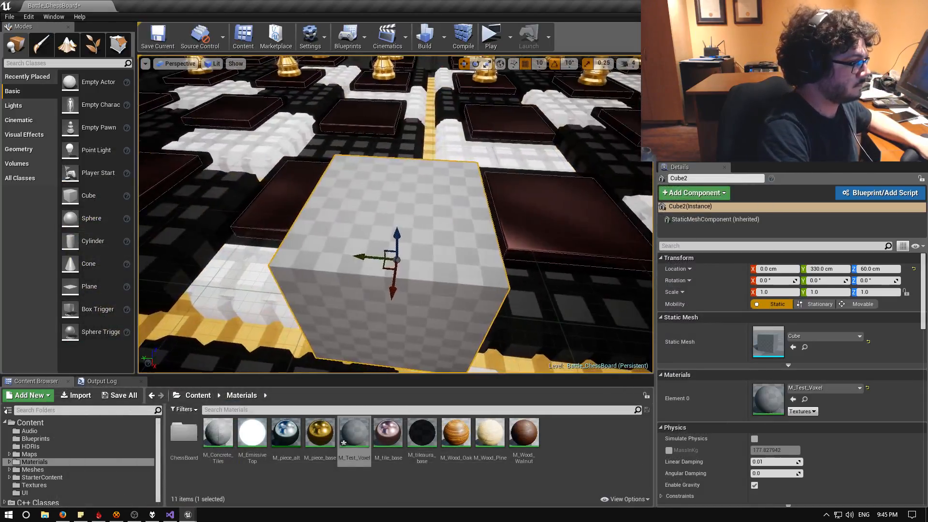
key("a")
right_click_drag(556, 285, 769, 290)
key("a")
key("a")
right_click_drag(396, 212, 357, 167)
key("s")
key("w")
key("d")
right_click_drag(280, 145, 269, 176)
Play the level in a new window and zoom and rotate the camera to examine the test cube on the chessboard
left_click(490, 35)
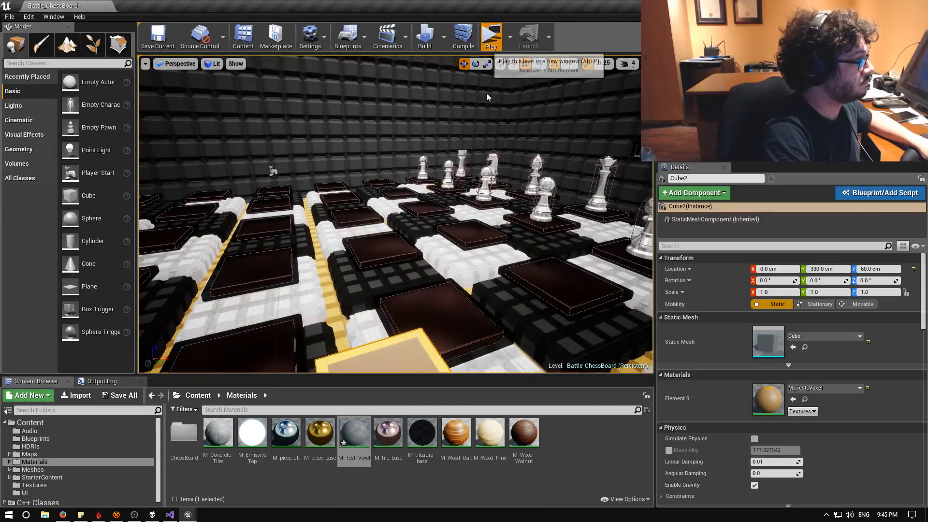
scroll(492, 232, "down", 5)
key("w")
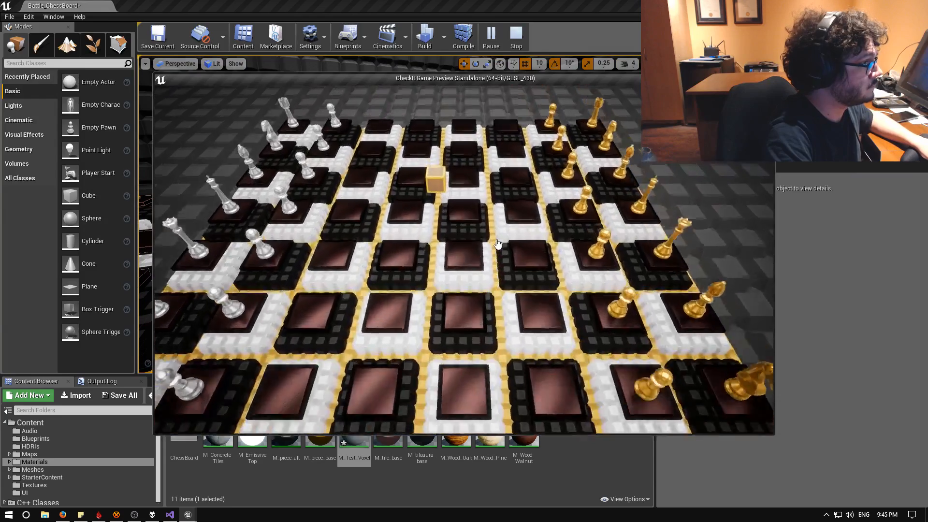
scroll(496, 244, "up", 5)
key("e")
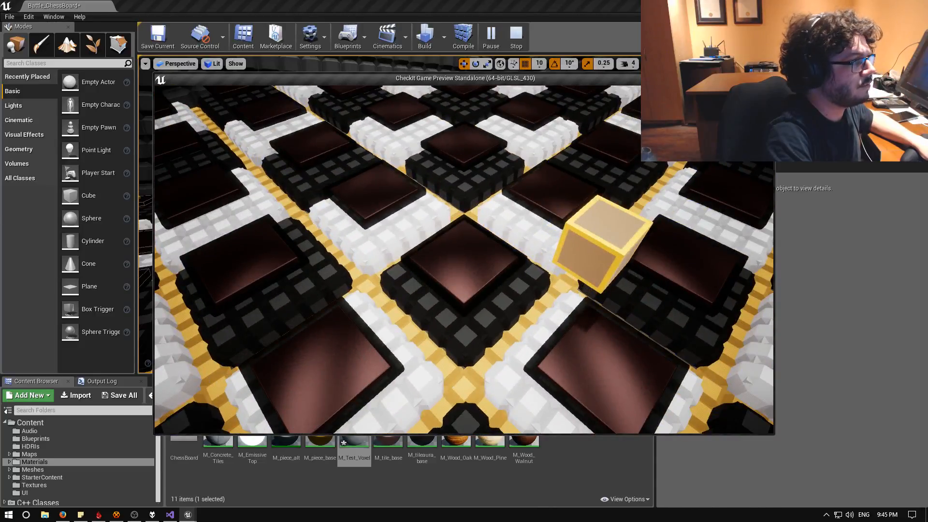
Stop playing the level and reopen the M_Test_Voxel material at its output node
left_click(516, 36)
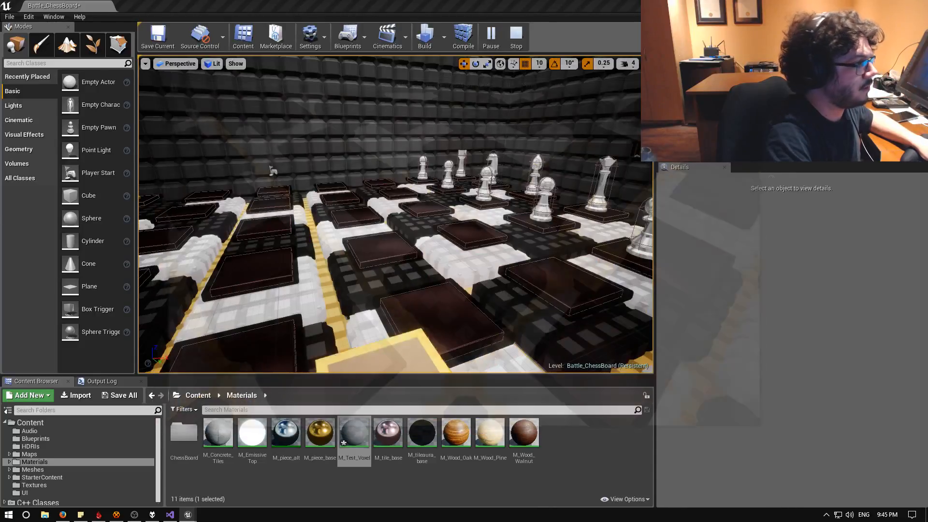
double_click(354, 438)
right_click_drag(529, 303, 508, 223)
left_click_drag(504, 255, 422, 225)
key("Up")
key("Up")
key("Up")
left_click(501, 284)
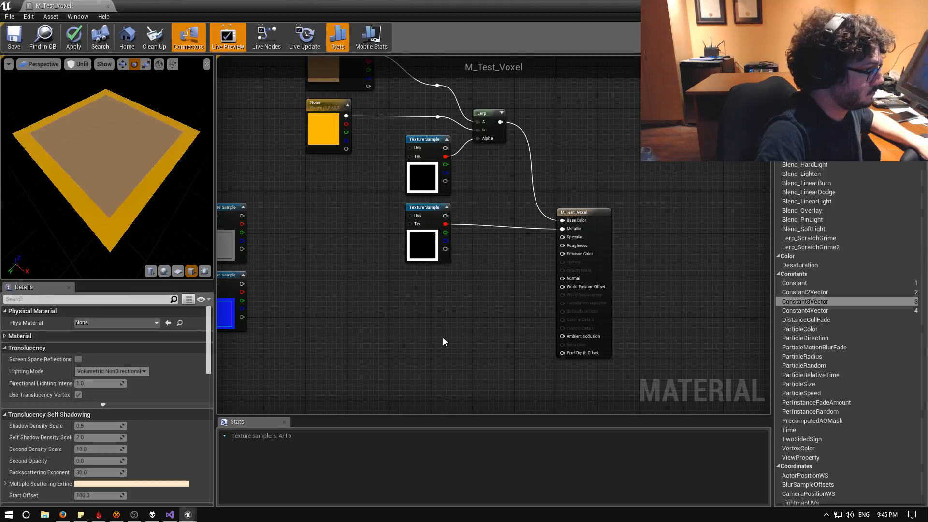
Add a constant node with value 0.15 connected to Roughness, and place it just below the Metallic mask texture sample
left_click(482, 294)
left_click_drag(492, 306, 562, 245)
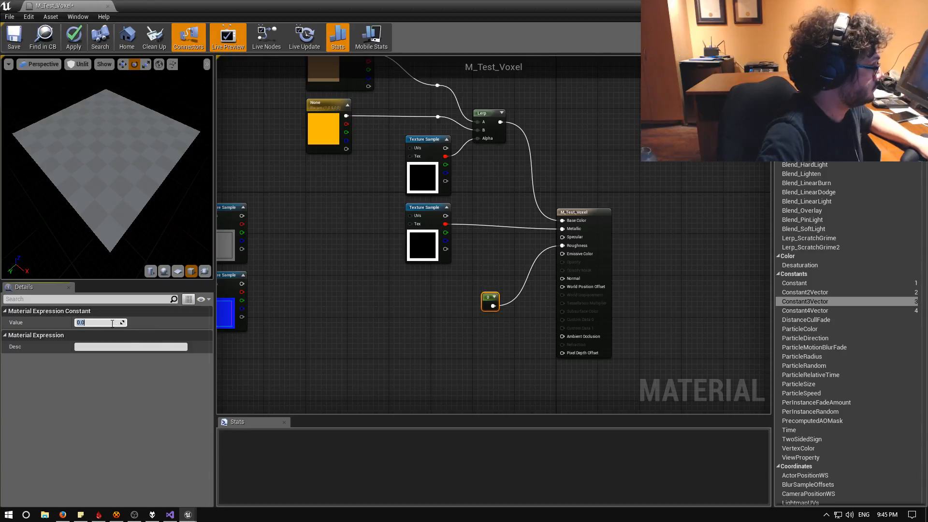
type("1")
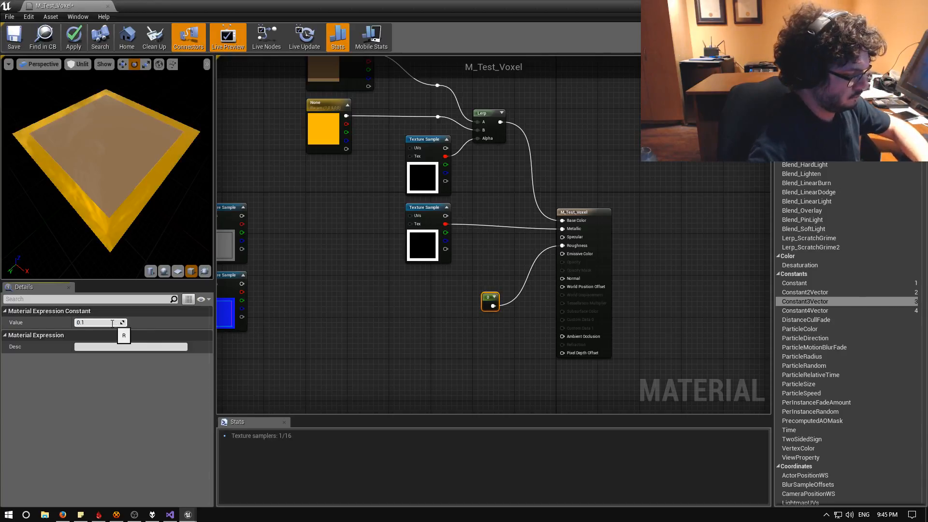
type("56")
key("BackSpace")
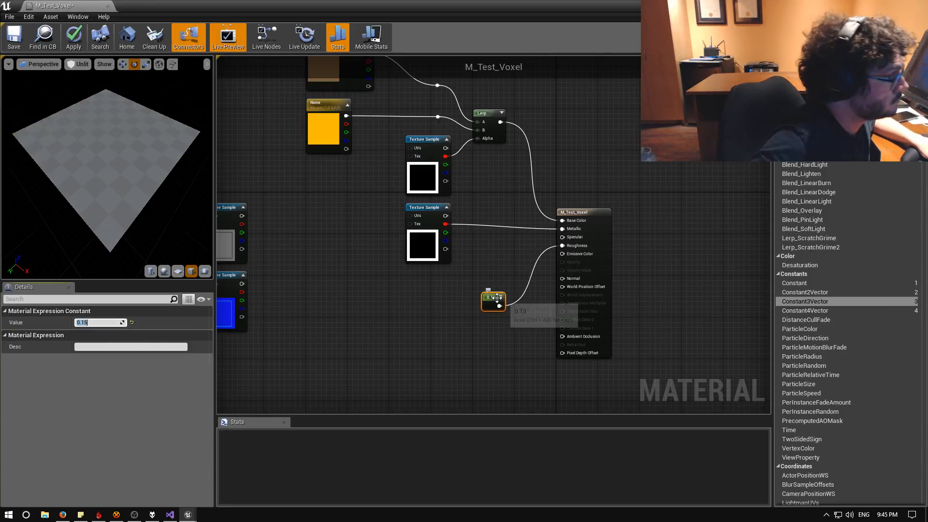
left_click_drag(503, 299, 442, 282)
left_click(487, 337)
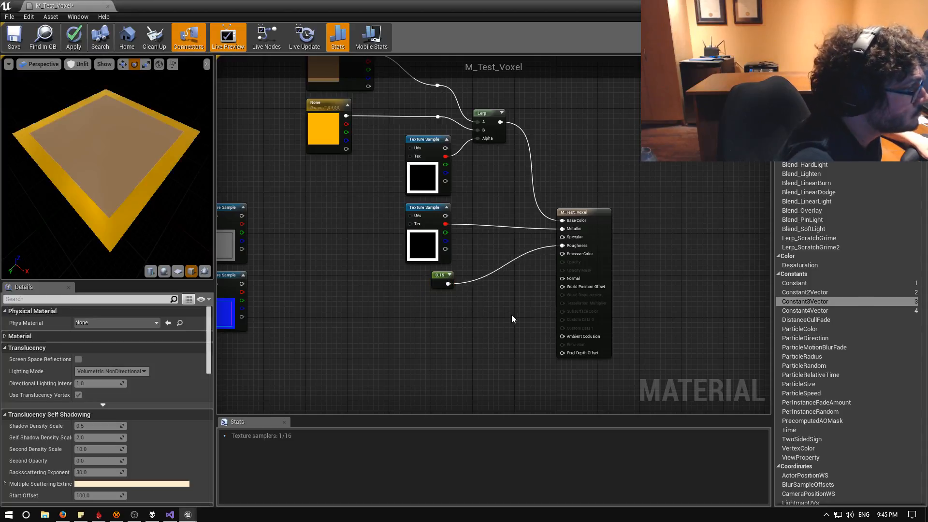
Move the VoxelNormalMap_01a texture sample below the 0.15 constant, connect it to the Normal input, and save the material
right_click_drag(487, 318, 568, 319)
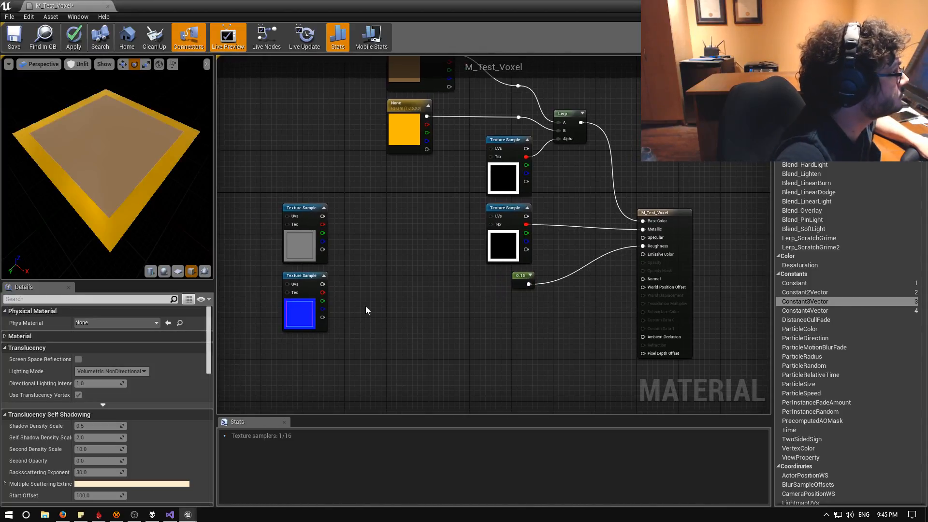
left_click_drag(301, 281, 644, 279)
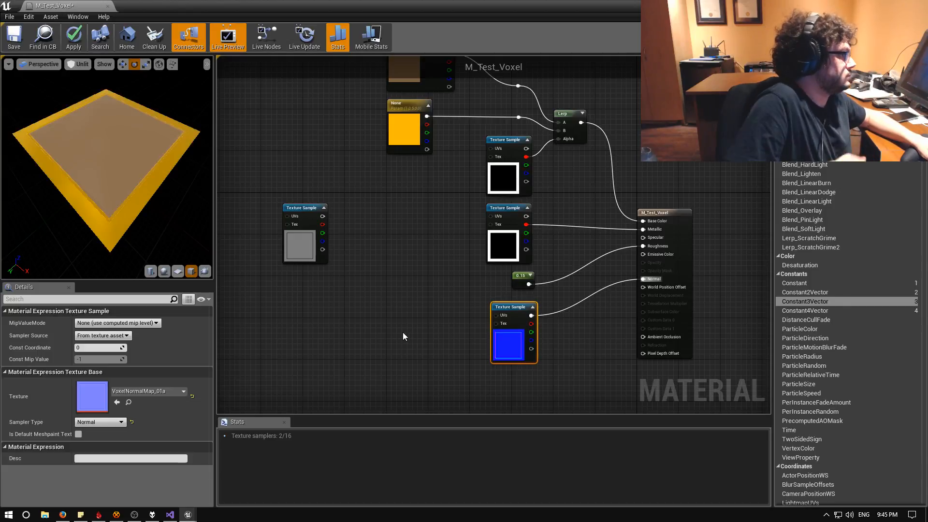
mouse_move(425, 322)
right_mouse_down()
mouse_move(457, 325)
mouse_move(439, 314)
right_mouse_up()
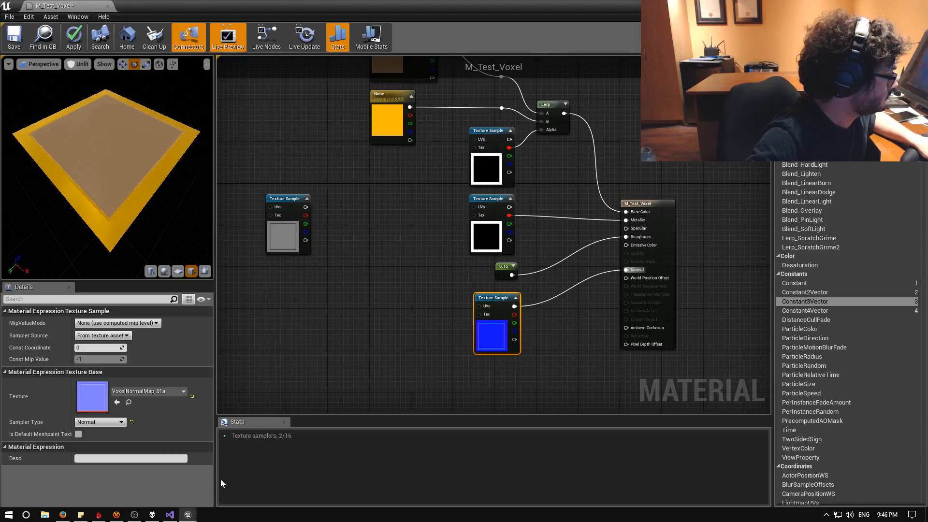
mouse_move(169, 515)
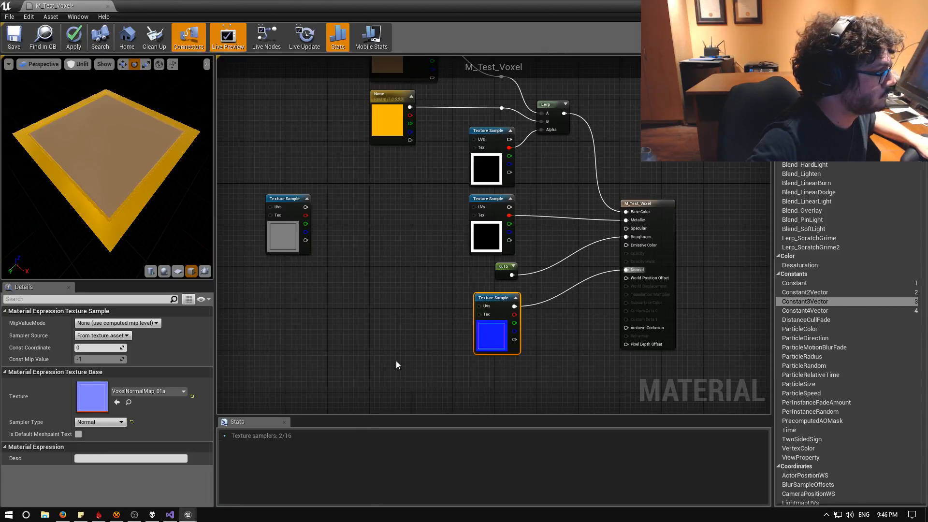
right_click_drag(399, 360, 421, 357)
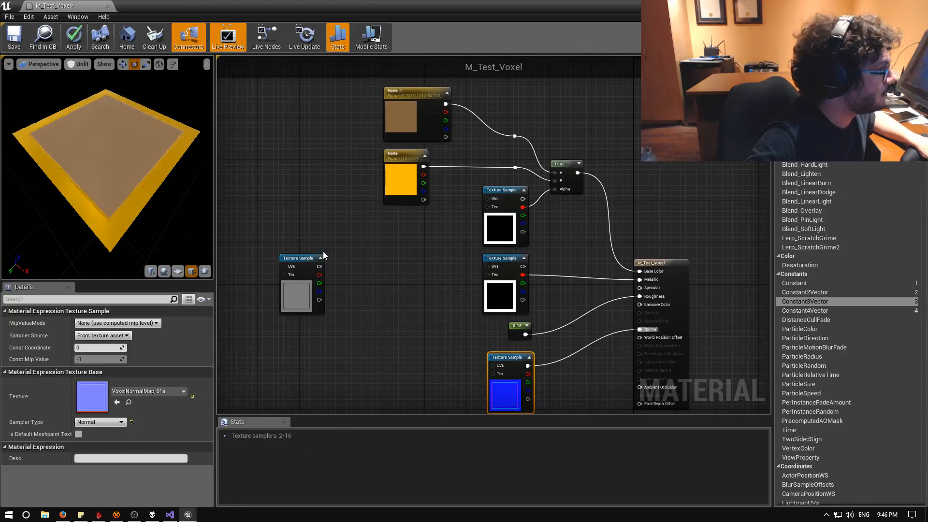
left_click(14, 36)
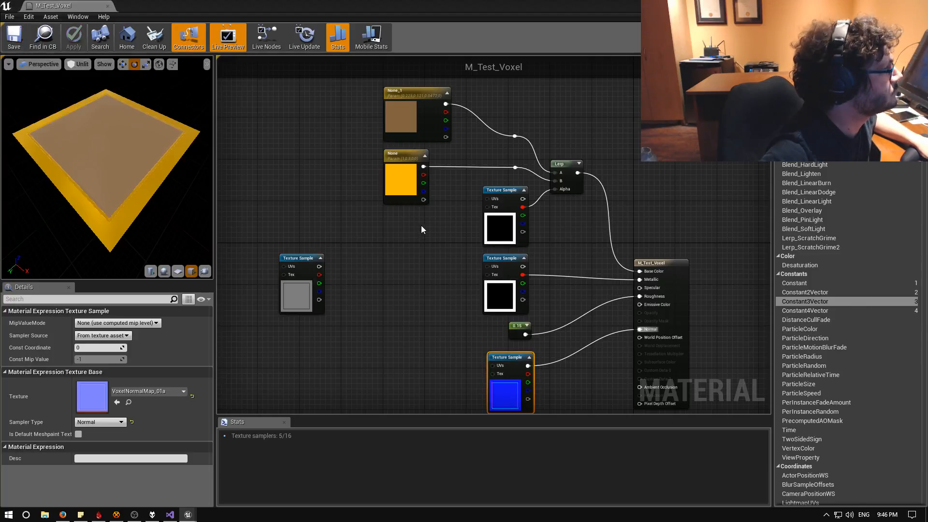
Return to the level editor, play the level in a new window, and examine the test cube's normal and roughness
left_click(918, 5)
right_click_drag(414, 237, 478, 278)
left_click(490, 36)
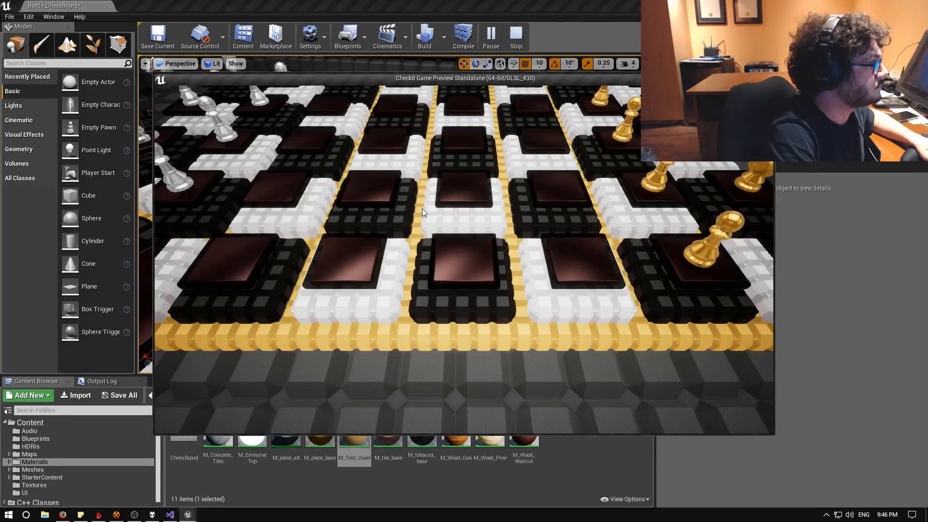
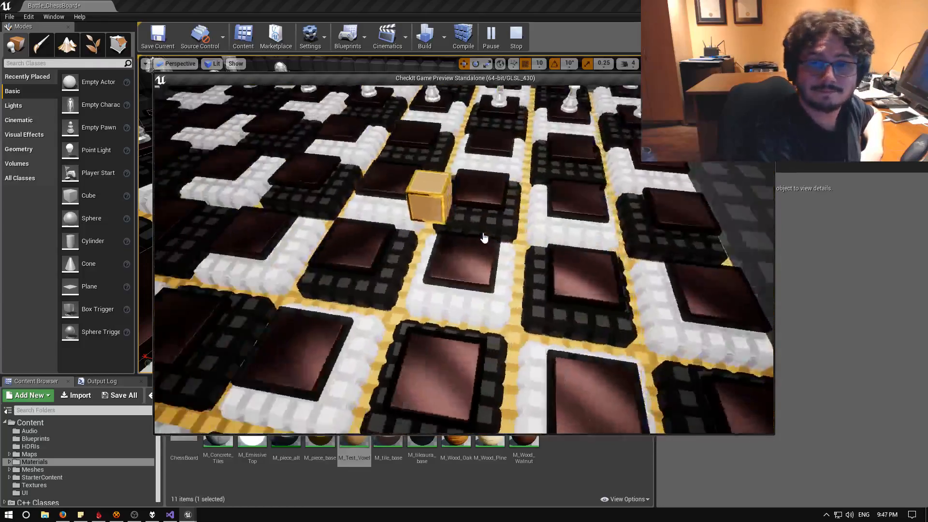
key("w")
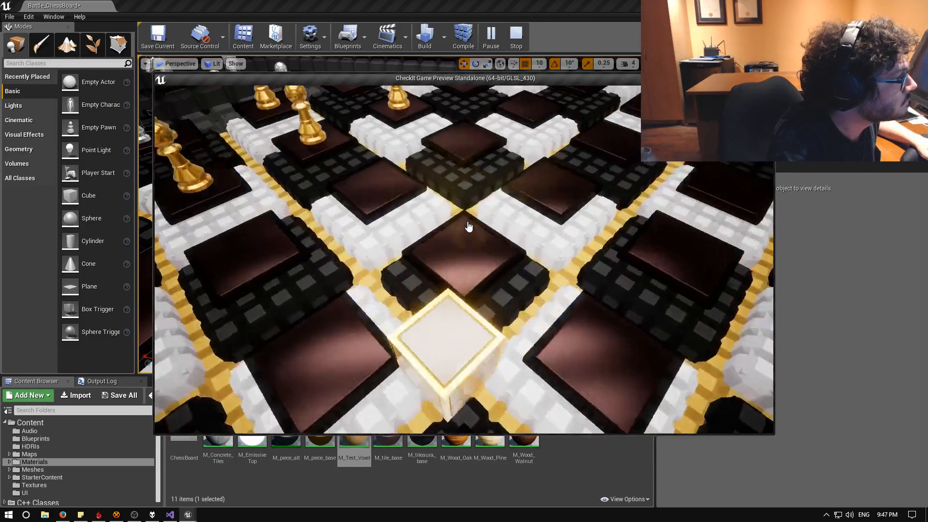
key("w")
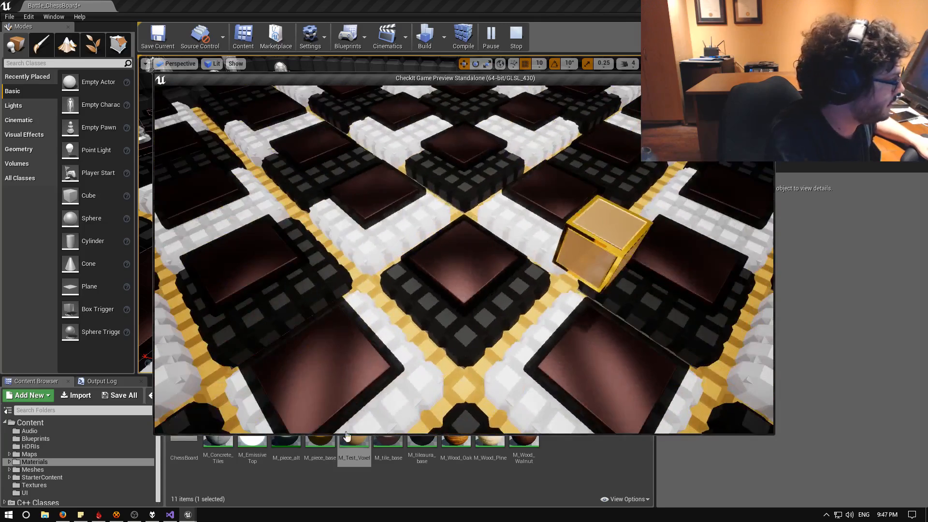
key("alt+Tab")
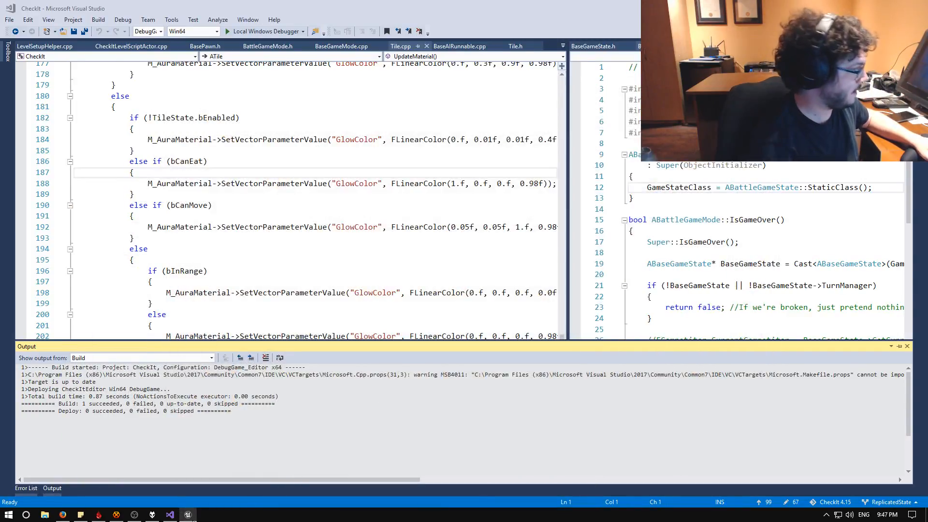
left_click(188, 514)
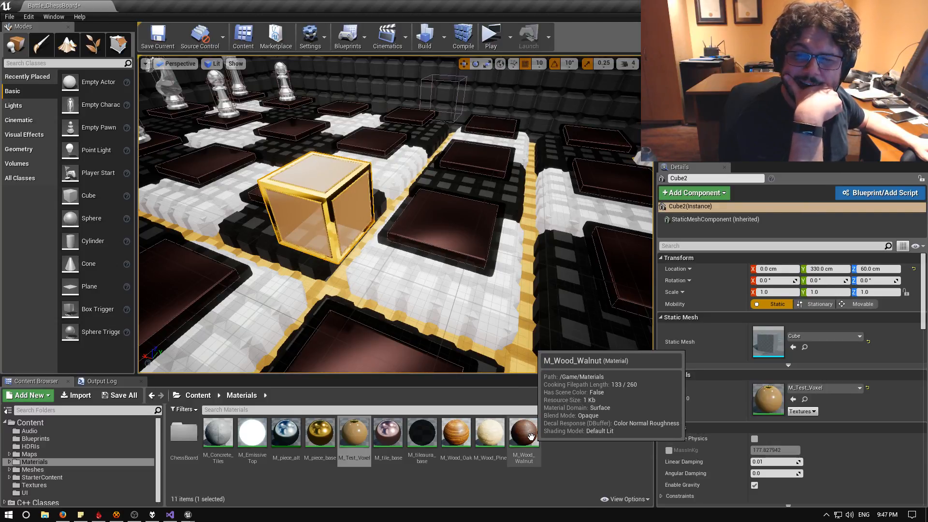
Fly around the test cube in the level viewport and inspect its top and side faces up close
key("w")
right_click_drag(356, 277, 329, 328)
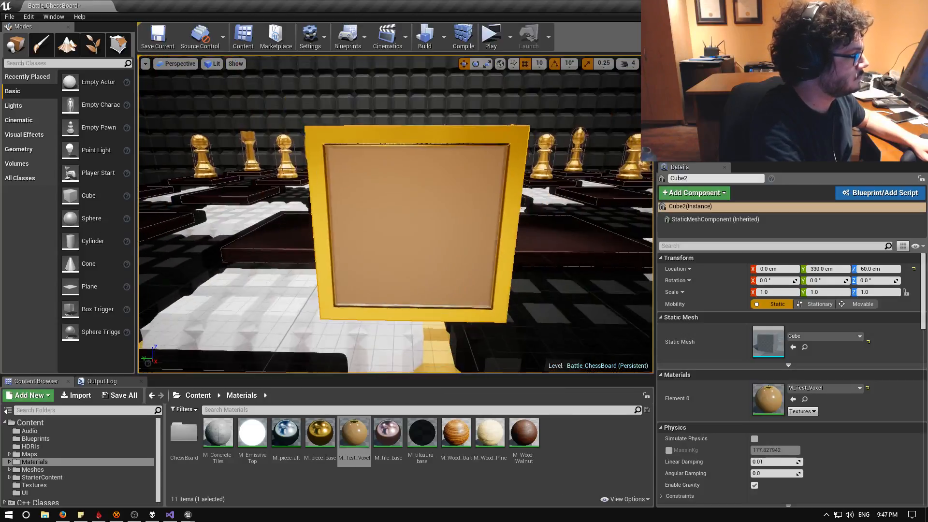
right_click_drag(397, 218, 419, 221)
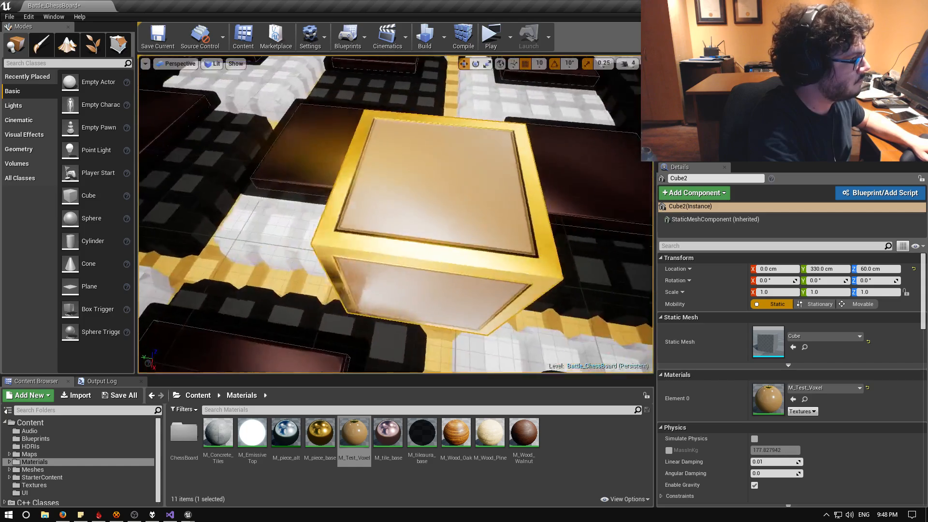
right_click_drag(396, 214, 227, 189)
right_click_drag(410, 138, 338, 167)
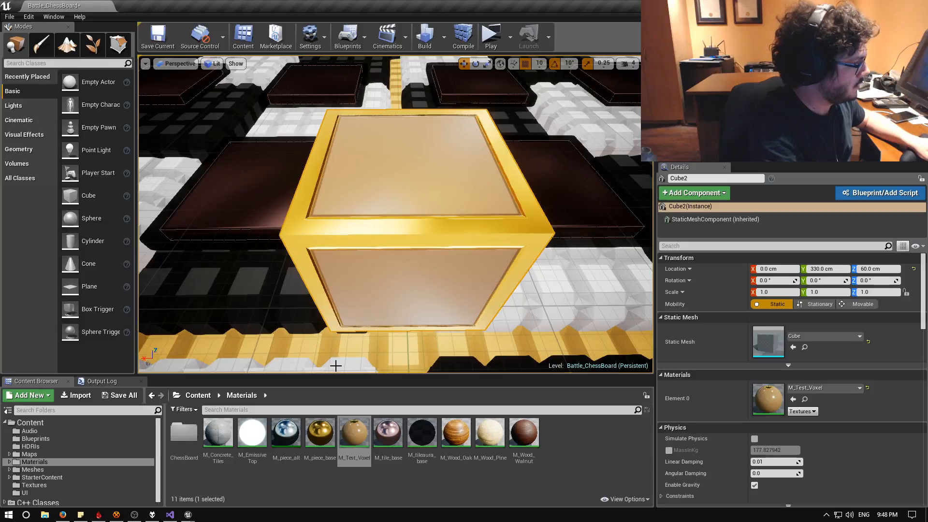
Switch back to the M_Test_Voxel material and break the link from the 0.15 constant to Roughness
left_click(171, 515)
left_click(171, 515)
left_click(188, 515)
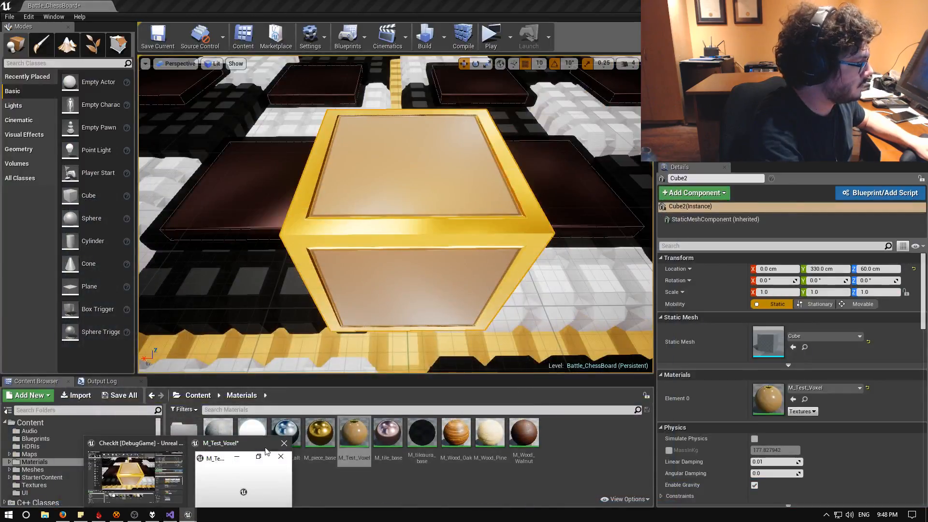
left_click(235, 478)
scroll(442, 328, "down", 2)
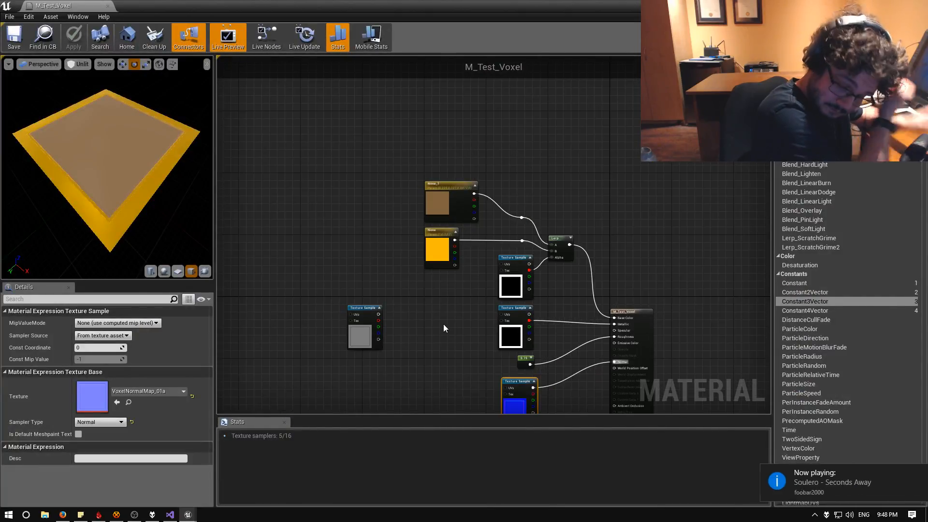
scroll(439, 313, "up", 2)
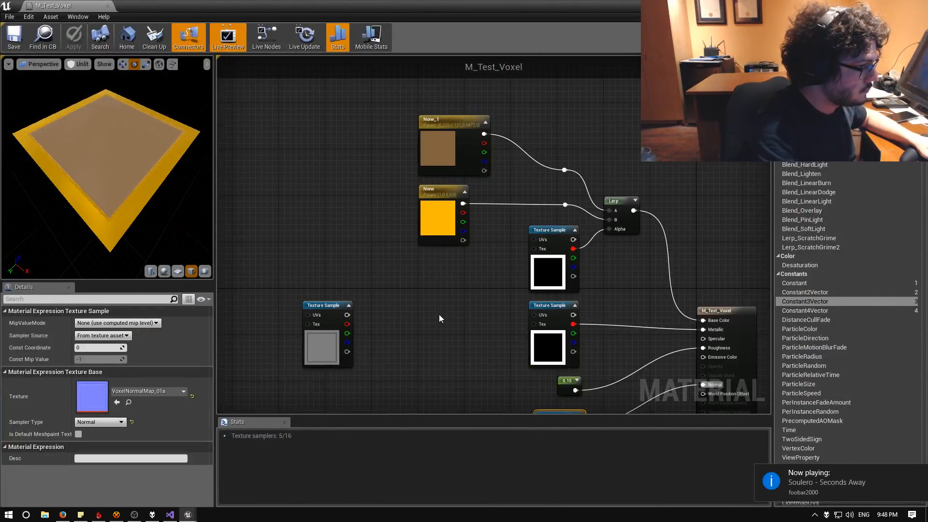
right_click_drag(454, 321, 358, 236)
scroll(363, 257, "up", 1)
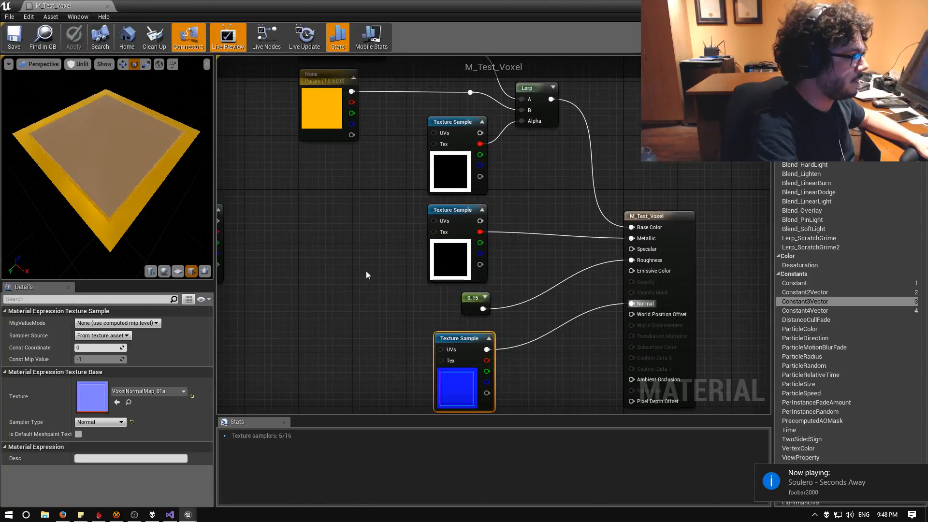
left_click(473, 297)
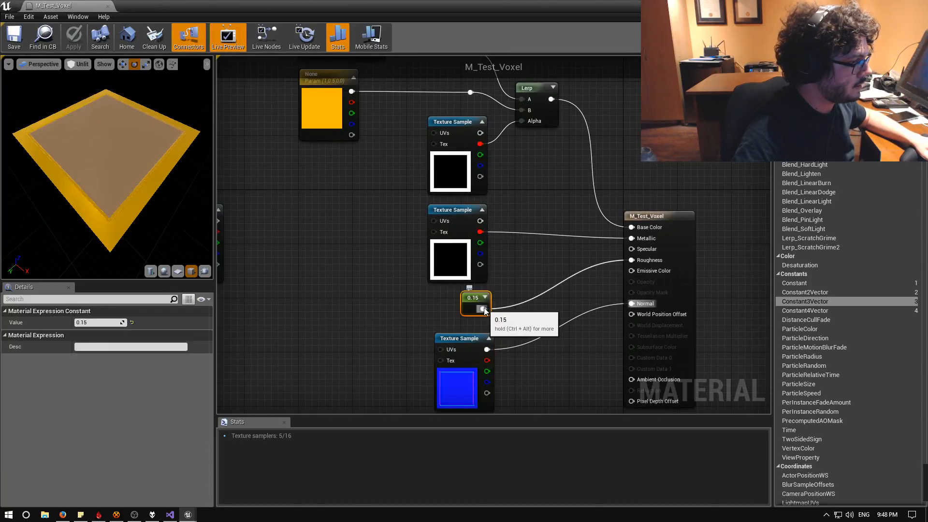
right_click(489, 309)
left_click(513, 163)
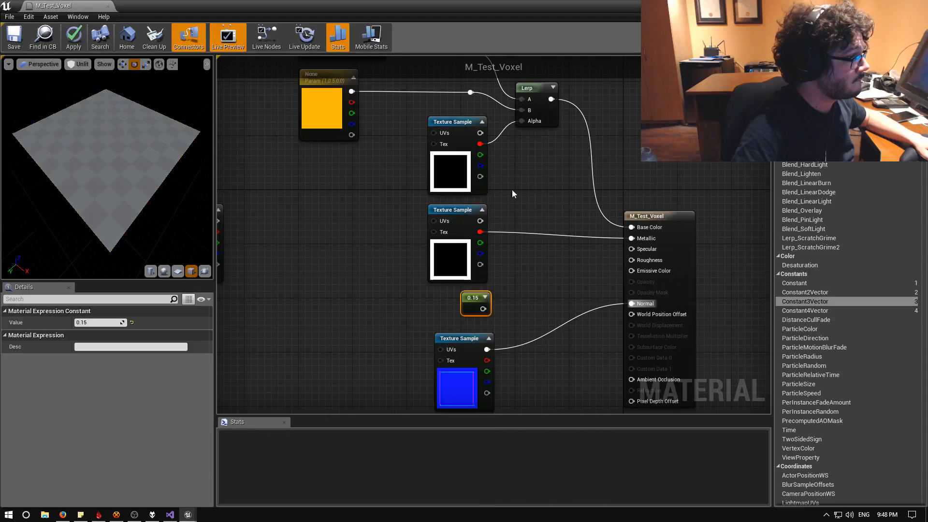
Move the 0.15 constant and the Metallic mask texture sample away from the output node to make room for a new node
left_click(456, 208)
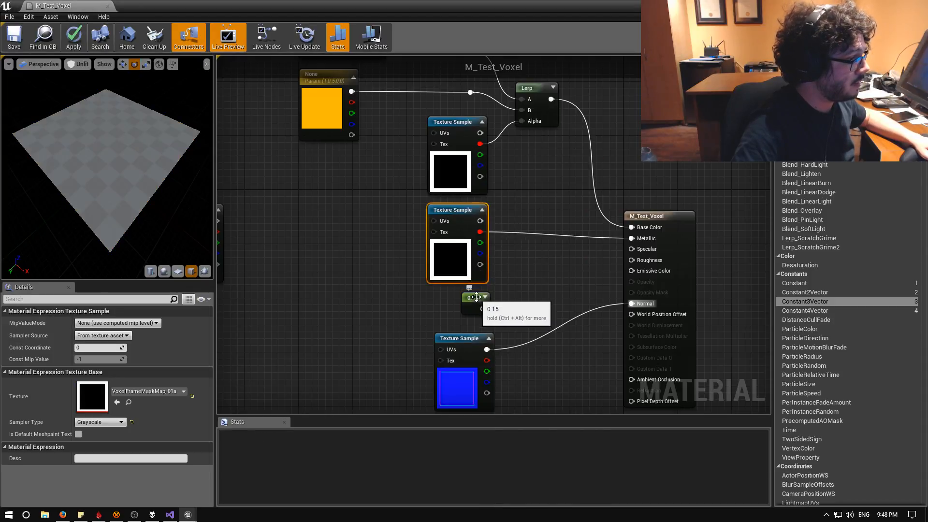
left_click_drag(473, 298, 386, 298)
left_click(464, 263)
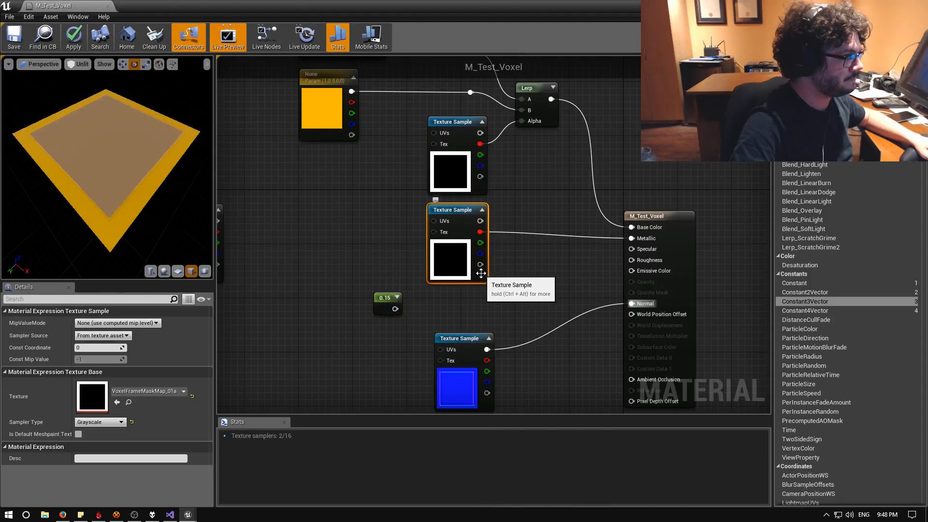
scroll(485, 294, "down", 1)
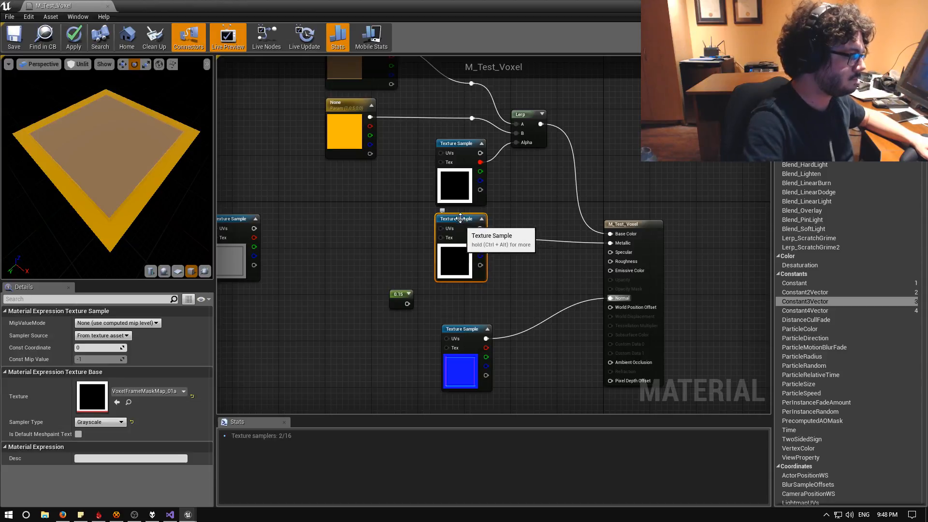
left_click_drag(456, 220, 382, 220)
Add a LinearInterpolate node above the normal map sample, connect the 0.15 constant to its B input, and place the constant beside it
right_click(451, 266)
type("lerp")
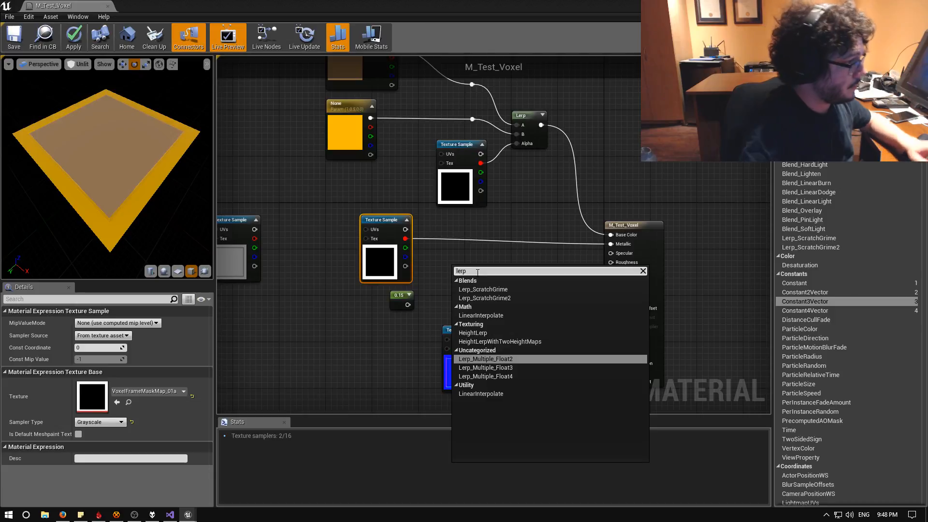
left_click(479, 394)
left_click_drag(471, 287, 503, 284)
left_click_drag(411, 306, 488, 285)
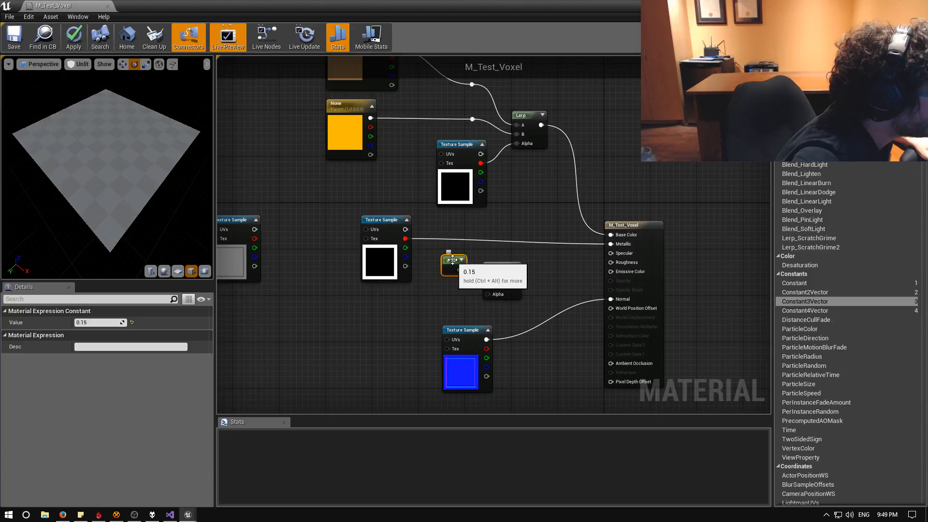
left_click_drag(452, 259, 454, 301)
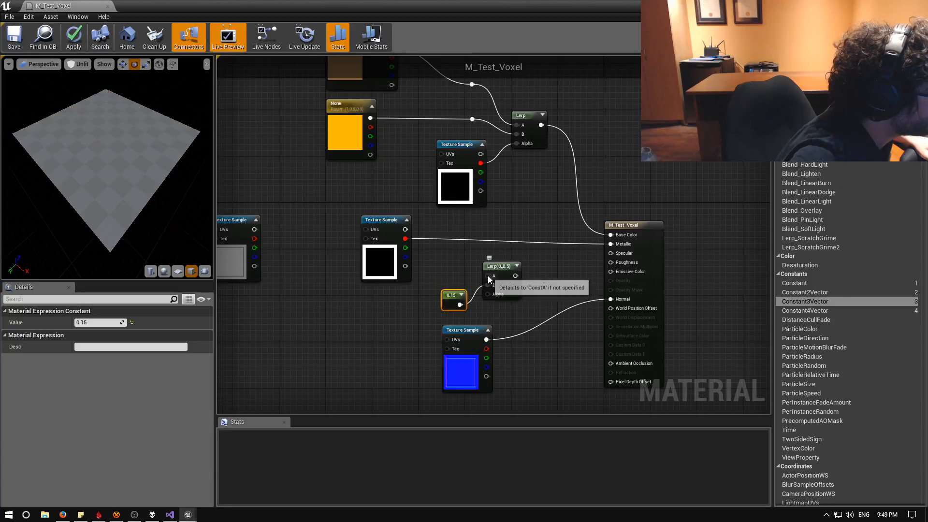
Add a second constant node above the 0.15 constant and open its value for editing
left_click(448, 267)
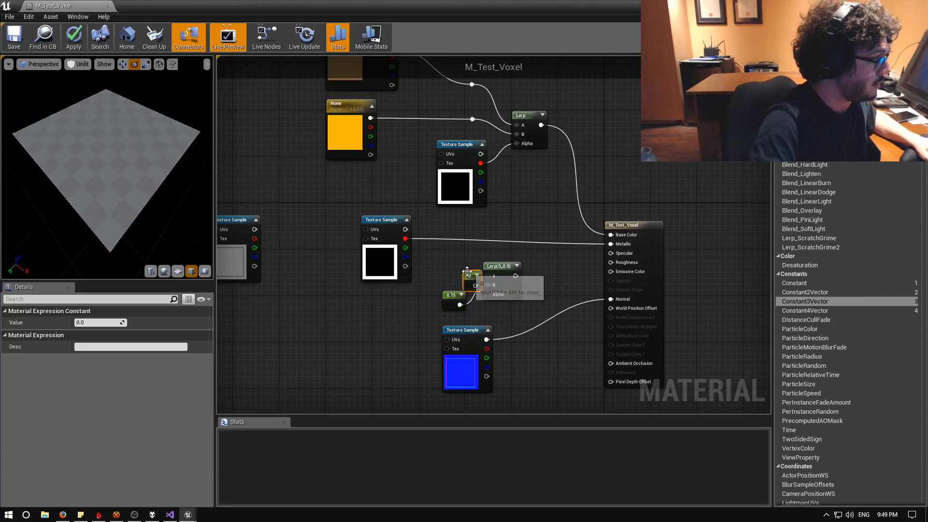
left_click(122, 323)
type("0.")
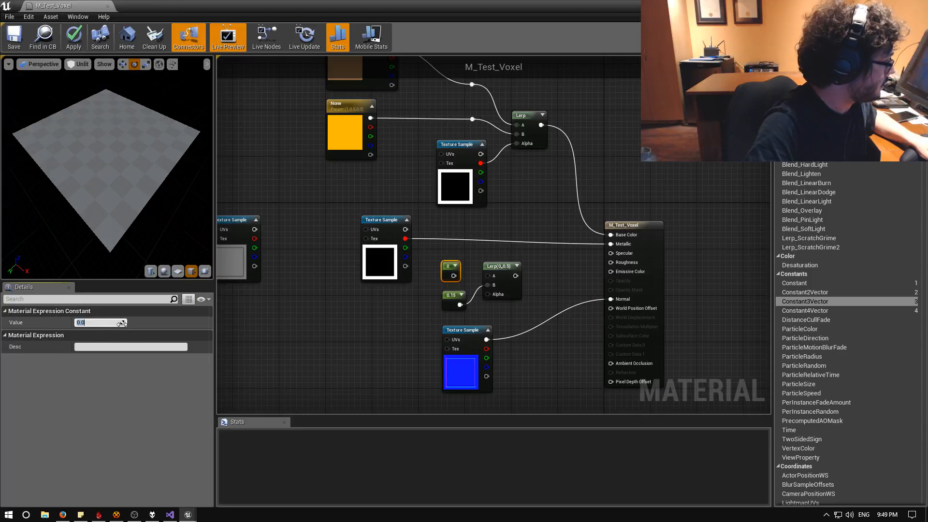
Set the upper constant to 0.8, connect it to the roughness Lerp's A input, and move both constants up beside the Lerp
type("8")
key("Return")
left_click_drag(457, 275, 488, 275)
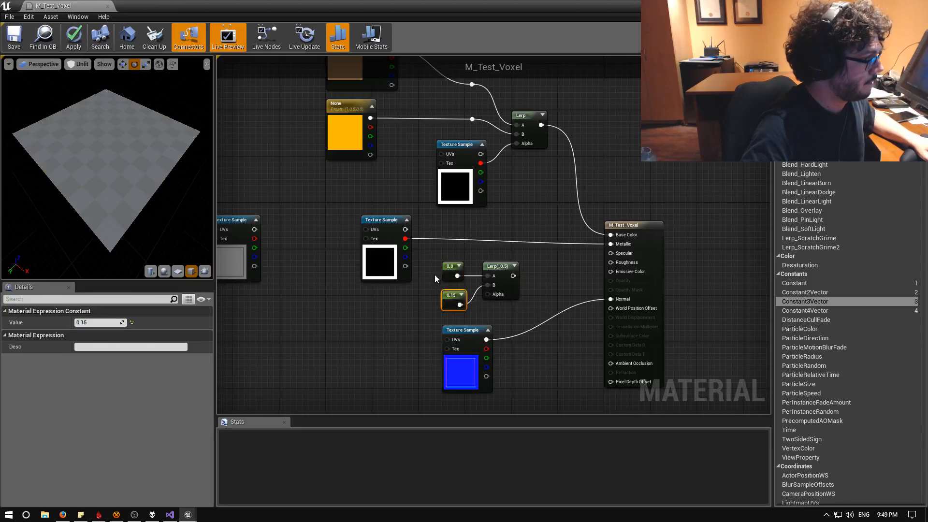
left_click(462, 308, "ctrl")
left_click_drag(462, 308, 467, 291)
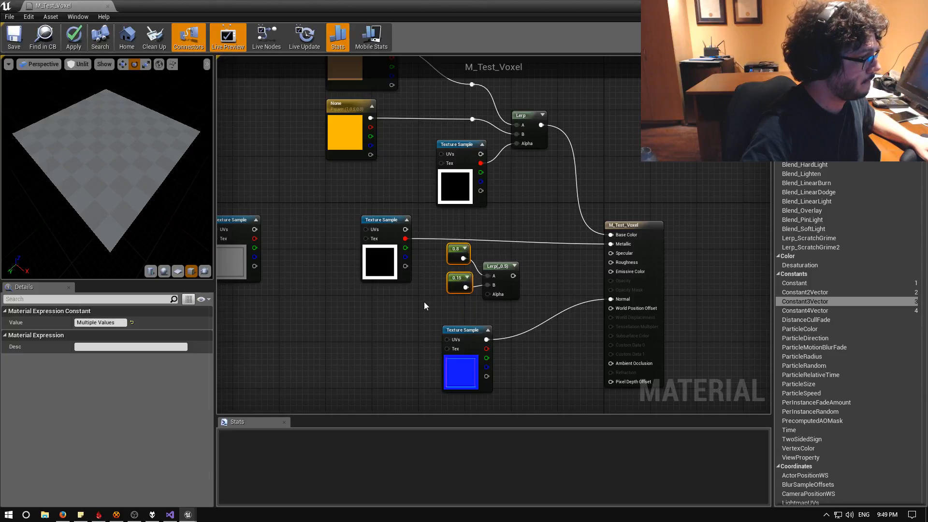
Connect the mask texture's green channel through a reroute node to the Lerp's Alpha, and the Lerp's output to Roughness
left_click_drag(405, 247, 611, 262)
type("rero")
key("Return")
left_click(419, 316)
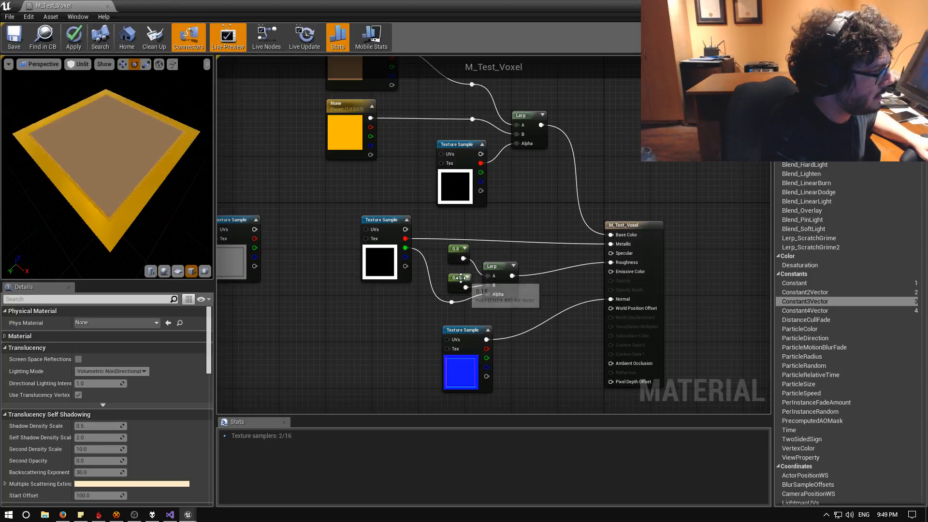
Shift the mask texture sample, both constants, the reroute node and the roughness Lerp together further left in the graph
left_click_drag(53, 186, 187, 208)
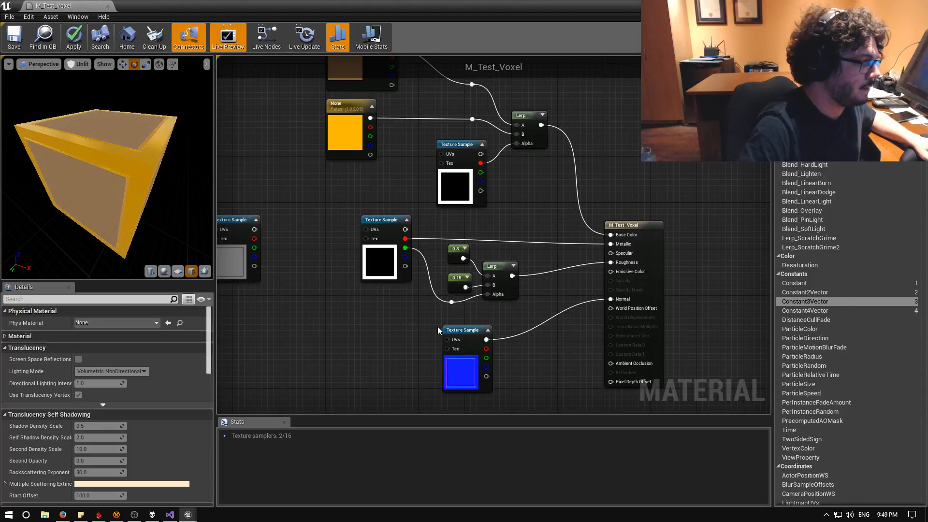
right_click_drag(399, 340, 419, 321)
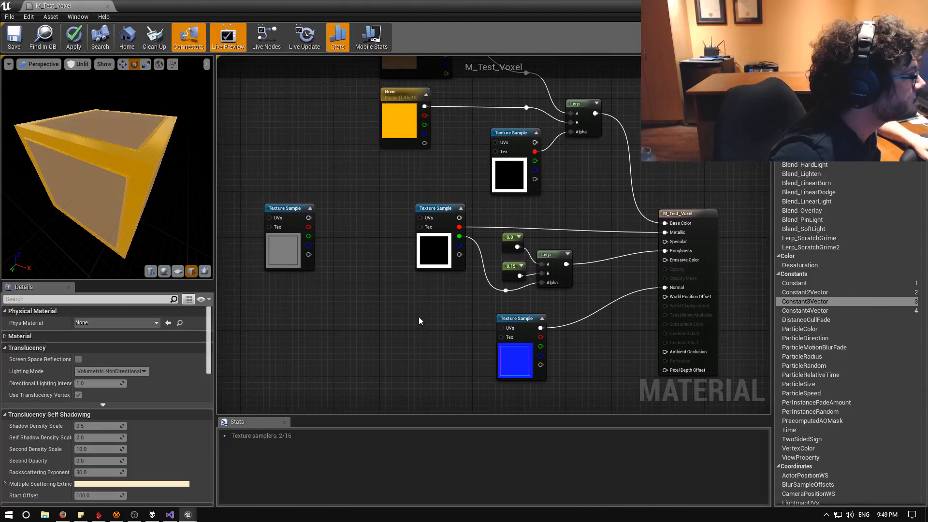
left_click_drag(370, 198, 579, 295)
key("Right")
key("Right")
key("Right")
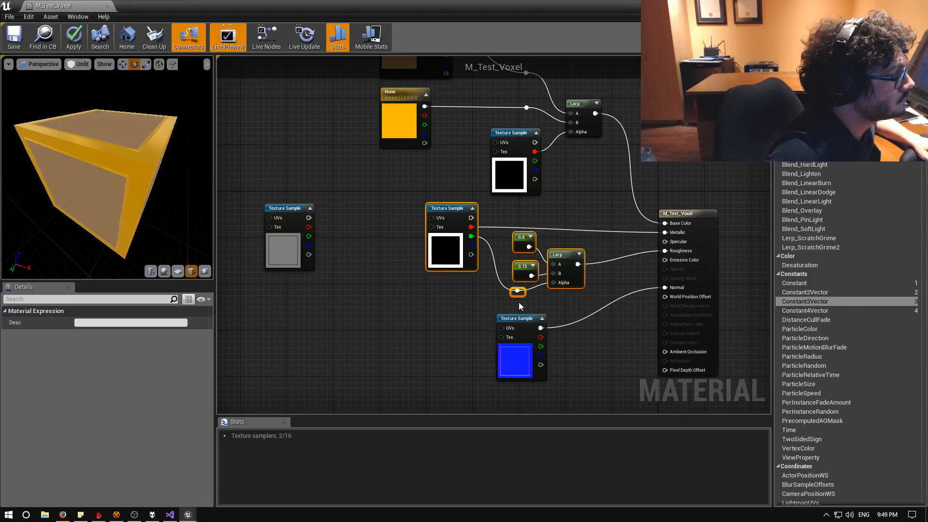
key("Left")
key("Left")
key("Left")
key("Left")
key("Left")
key("Left")
key("Left")
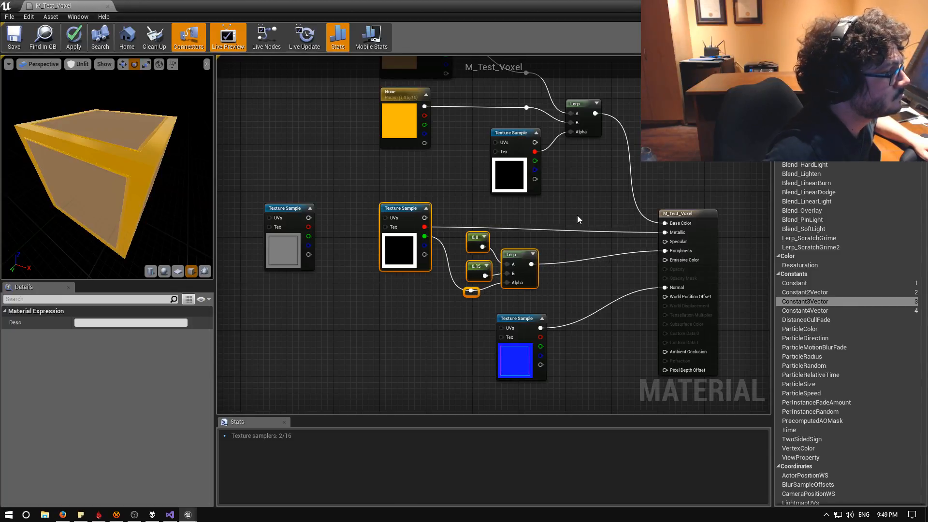
left_click(563, 203)
right_click_drag(564, 202, 552, 285)
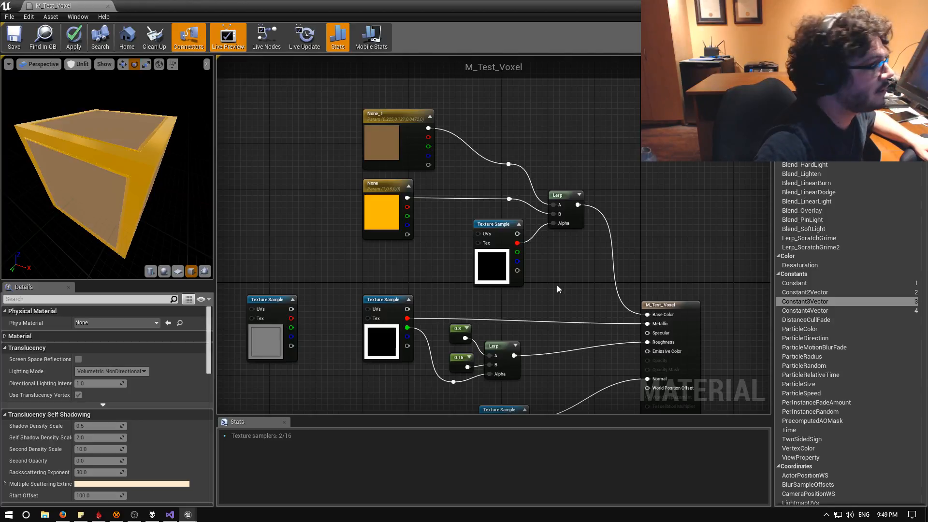
scroll(558, 285, "down", 4)
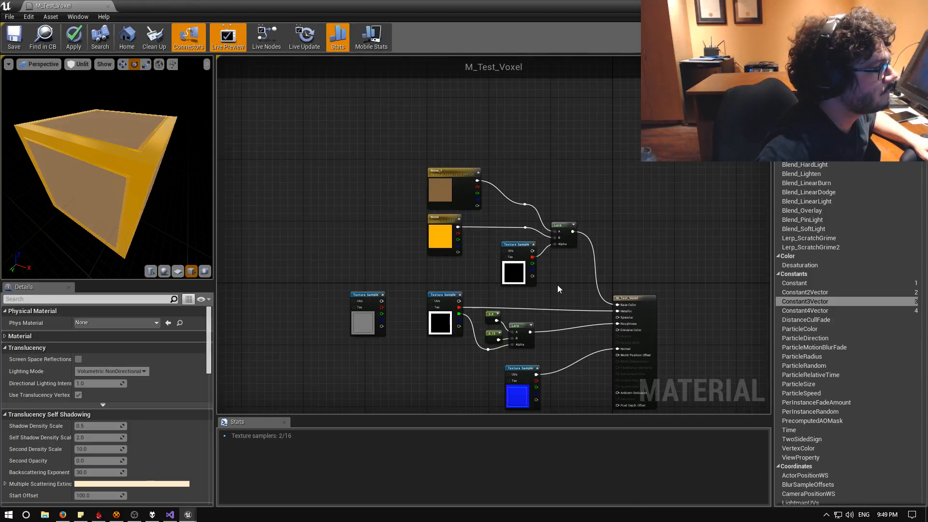
scroll(558, 285, "up", 4)
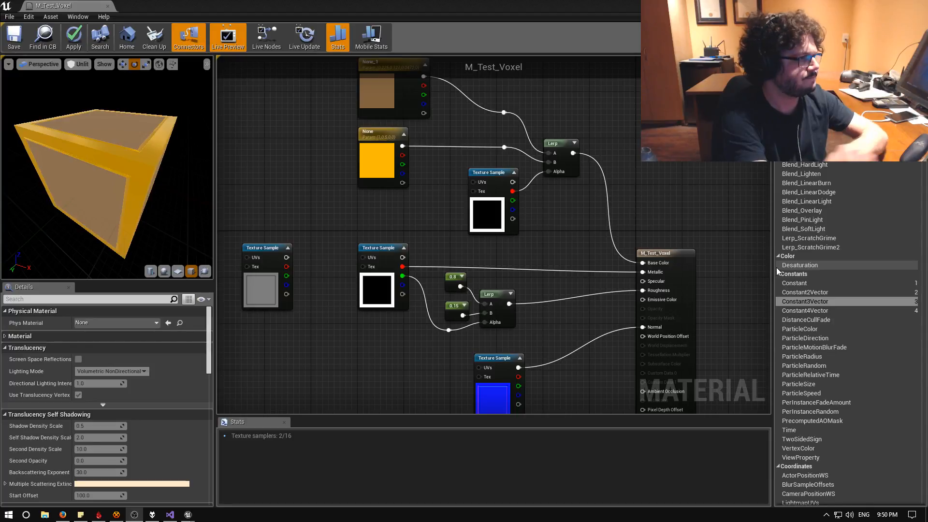
scroll(401, 209, "up", 1)
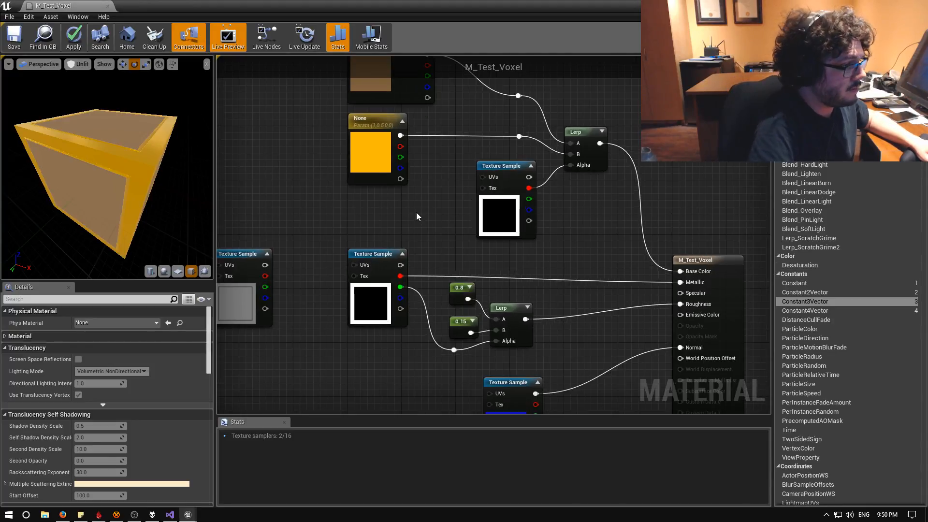
right_click_drag(498, 232, 470, 201)
right_click_drag(568, 222, 511, 208)
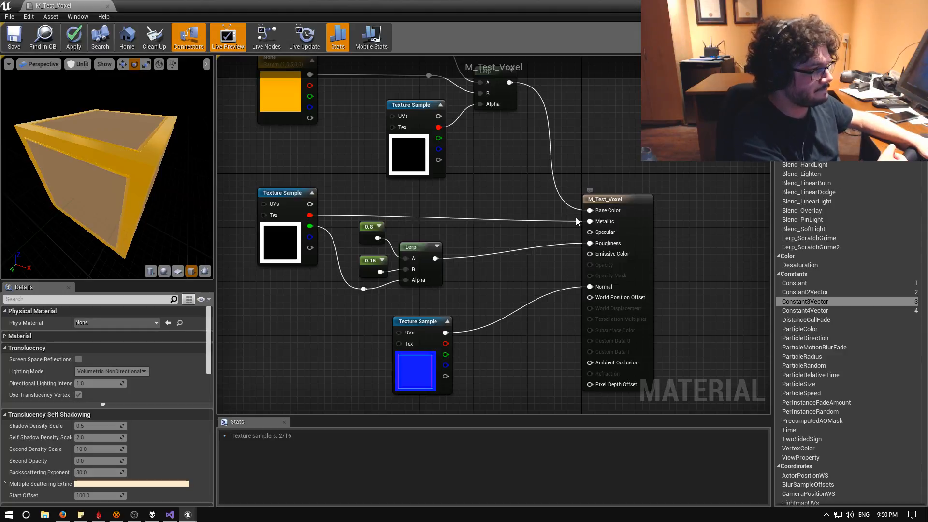
scroll(694, 273, "down", 1)
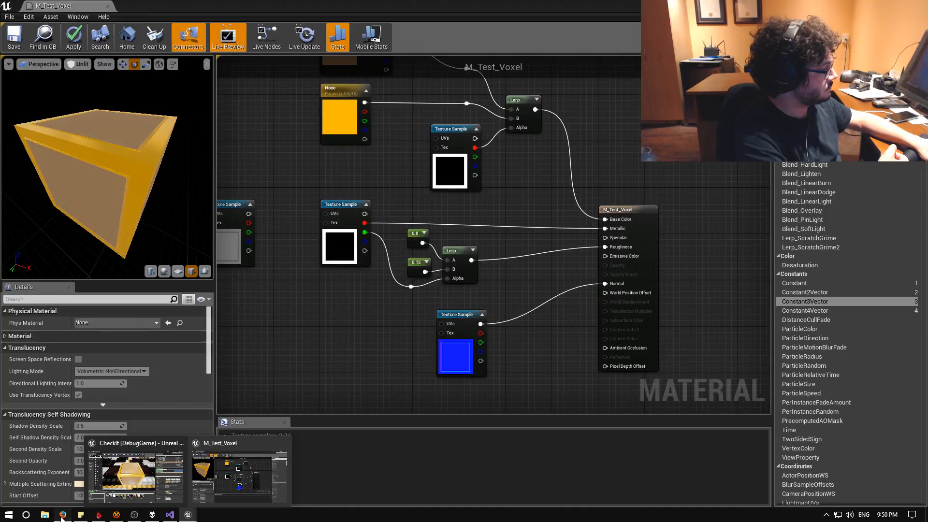
Switch to Firefox and examine the Epic Wiki's Parallax Occlusion Mapping instructions for wiring the function's outputs into the material
left_click(62, 515)
scroll(677, 19, "down", 6)
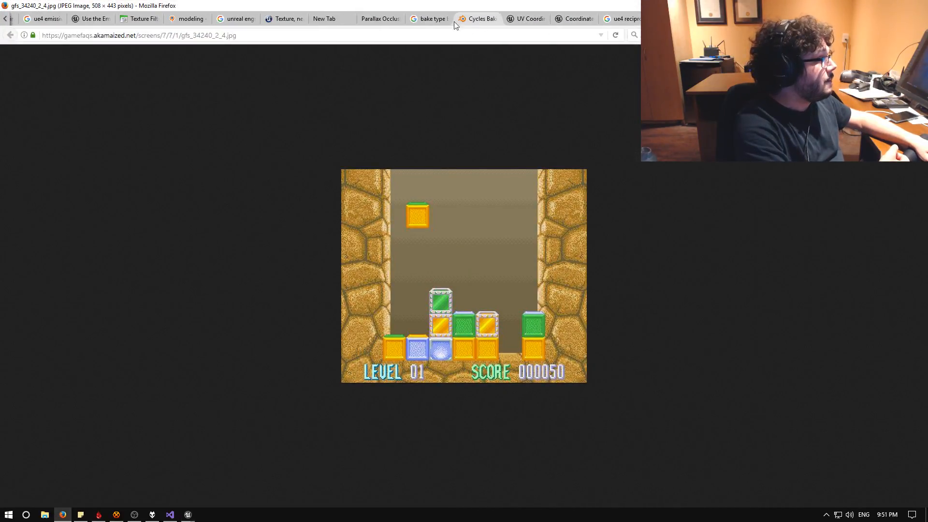
left_click(381, 19)
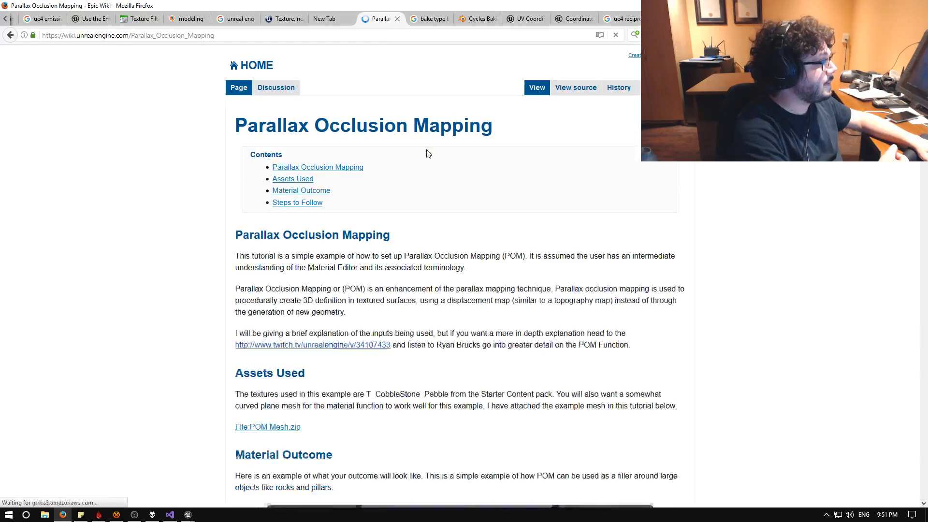
scroll(425, 159, "down", 20)
scroll(421, 172, "down", 4)
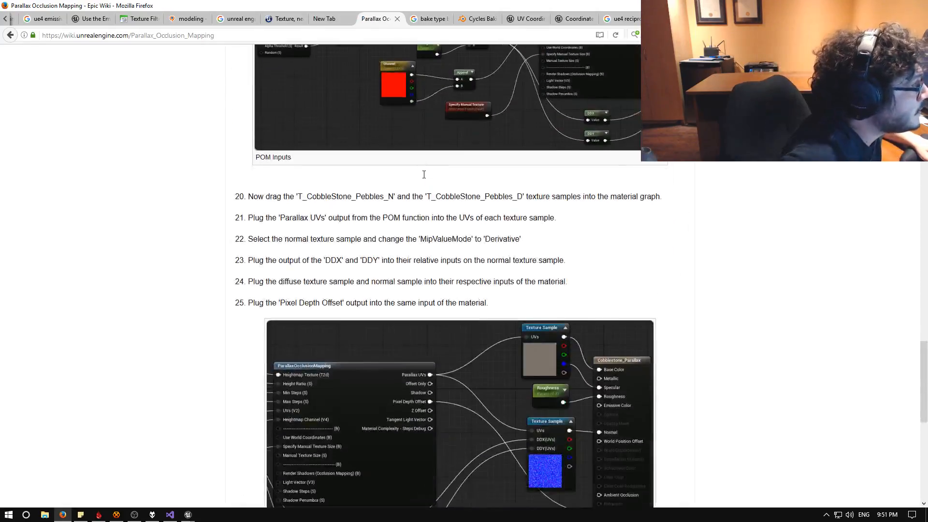
scroll(441, 207, "up", 3)
scroll(553, 246, "down", 1)
scroll(553, 245, "down", 5)
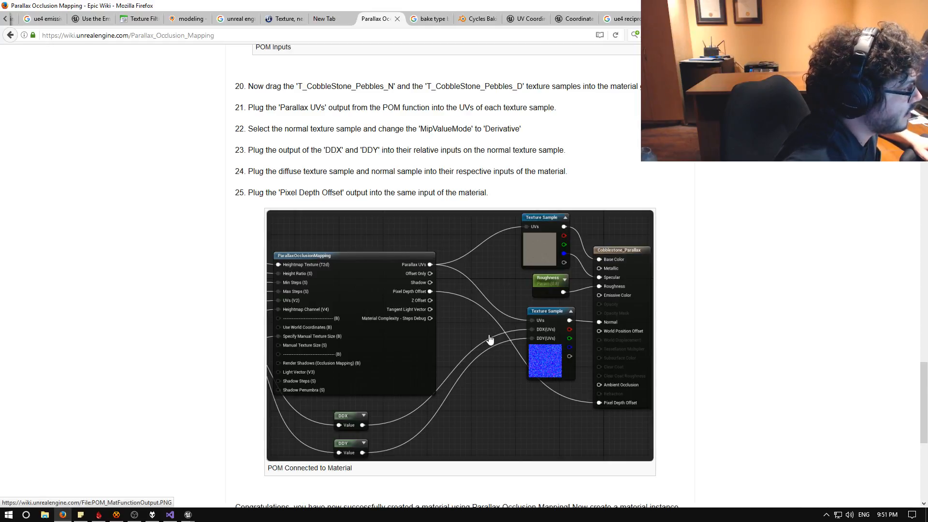
scroll(481, 333, "down", 2)
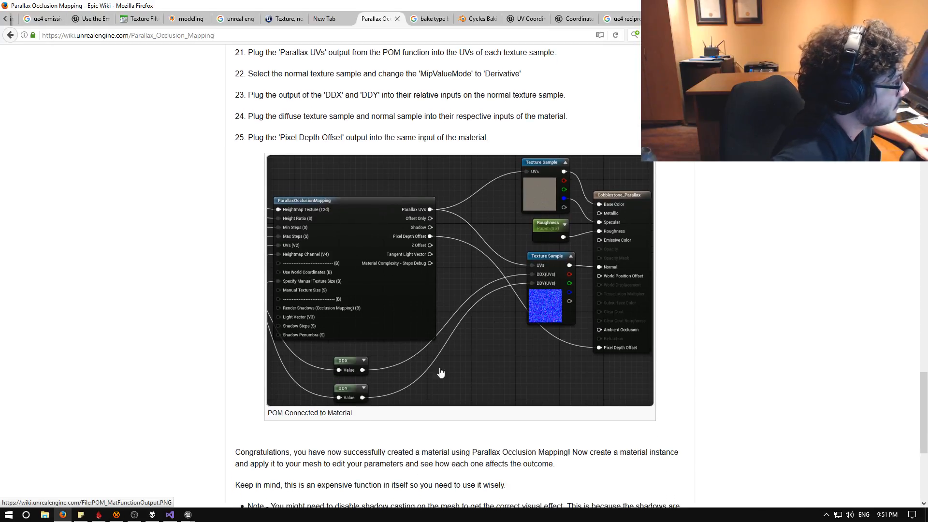
Return to the M_Test_Voxel material and add a ParallaxOcclusionMapping function node below the existing texture nodes
mouse_move(190, 517)
left_click(230, 478)
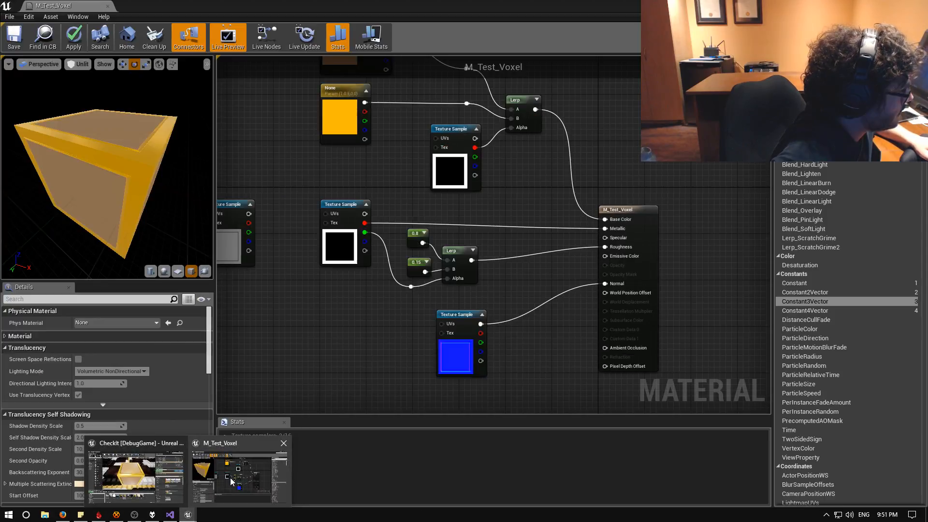
scroll(454, 352, "down", 3)
right_click_drag(454, 352, 448, 218)
right_click(442, 276)
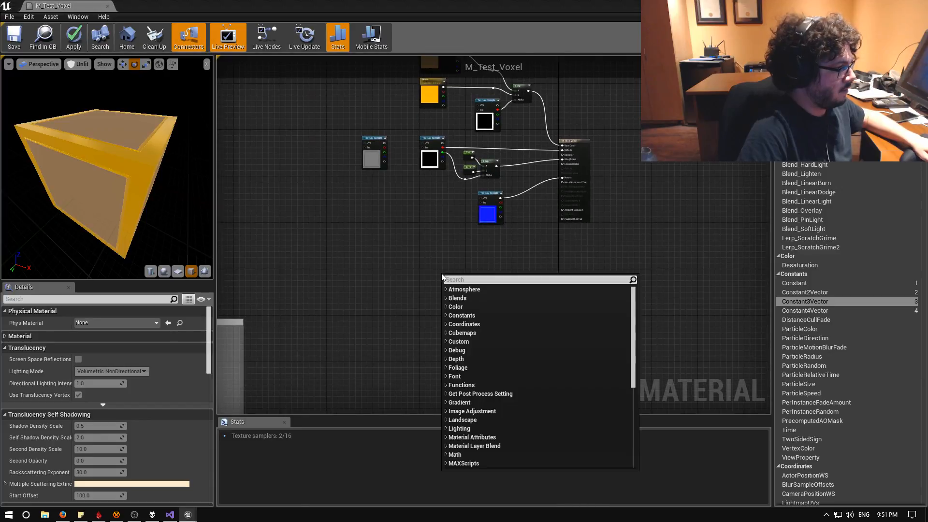
type("paral")
key("Return")
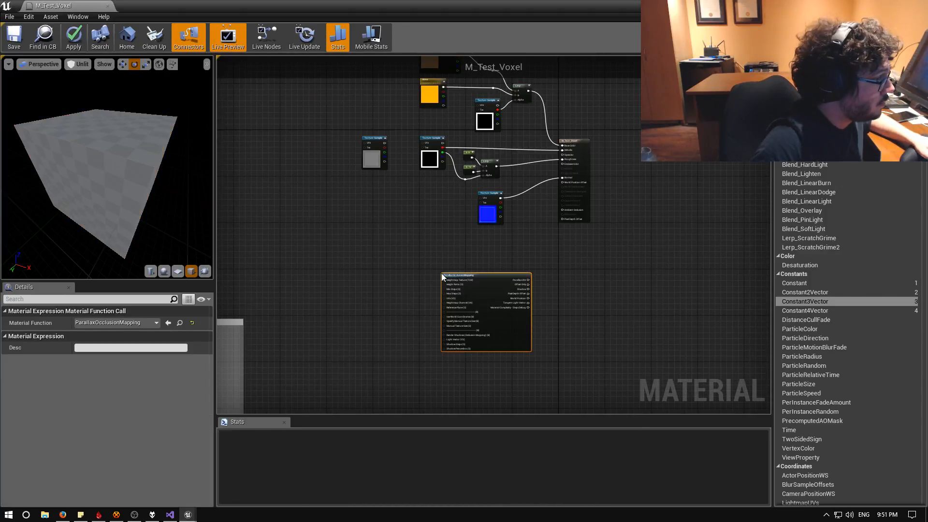
left_click_drag(442, 273, 388, 249)
Move the height map texture sample near the ParallaxOcclusionMapping node and try to connect it to the Heightmap Texture input
right_click_drag(414, 224, 450, 329)
scroll(439, 317, "up", 3)
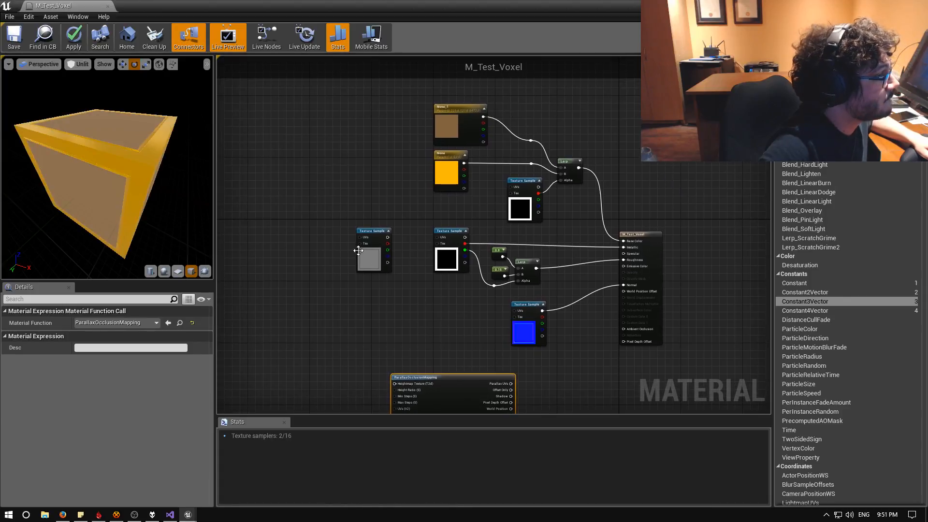
left_click_drag(331, 204, 392, 294)
left_click_drag(385, 262, 285, 328)
right_click_drag(400, 379, 414, 246)
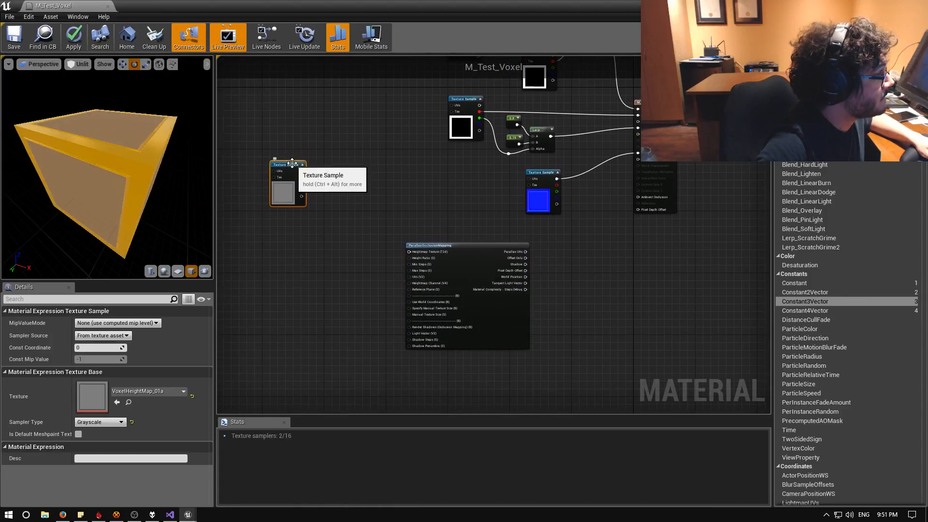
left_click_drag(303, 165, 417, 254)
scroll(394, 249, "up", 2)
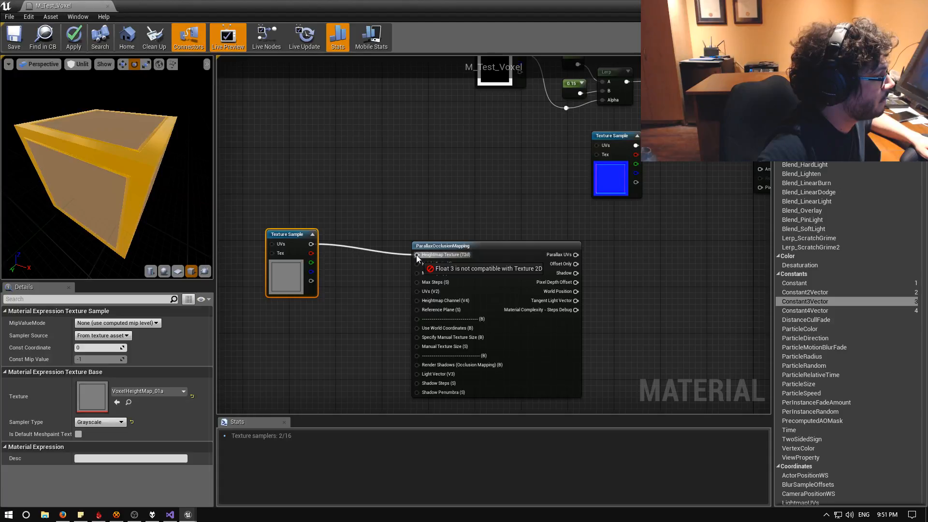
left_click_drag(416, 254, 369, 252)
Add a TextureObject node between the height map sample and the ParallaxOcclusionMapping node
left_click(354, 228)
right_click(354, 227)
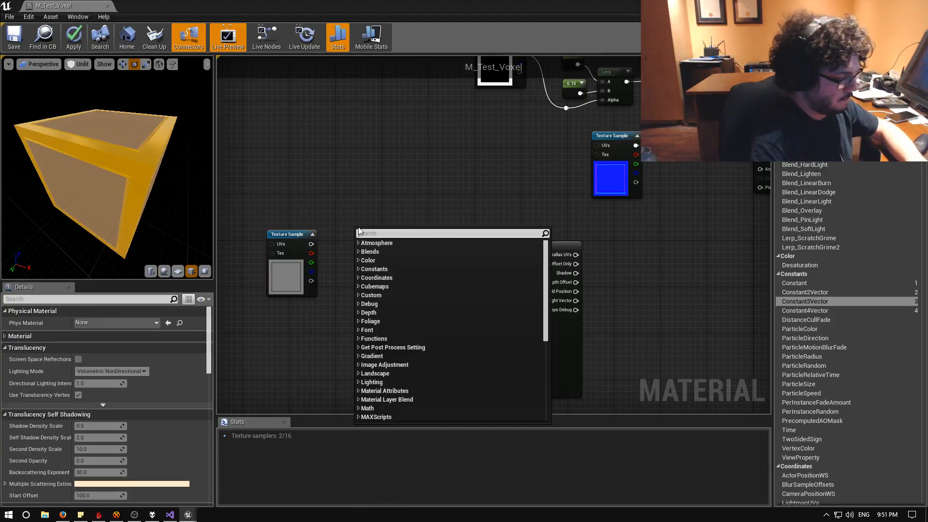
type("txtgur")
key("BackSpace")
key("BackSpace")
key("BackSpace")
type("ure")
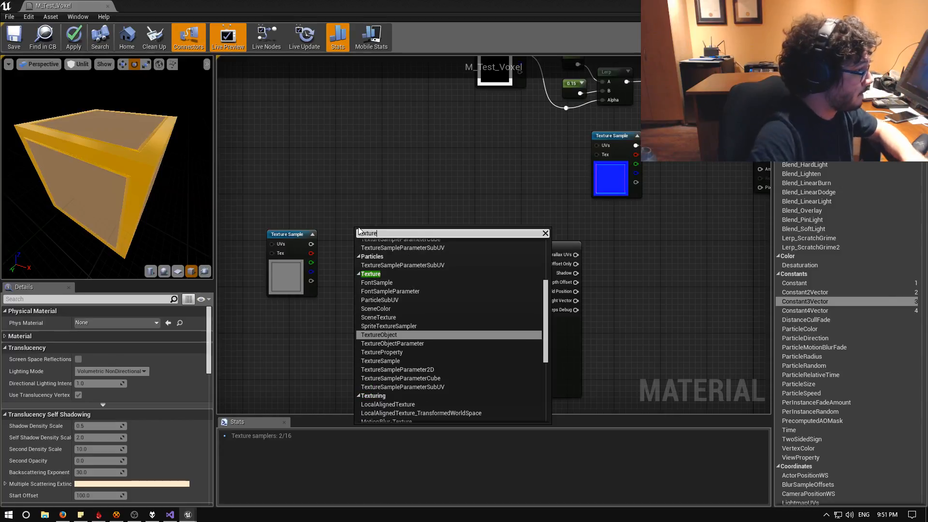
scroll(415, 279, "down", 1)
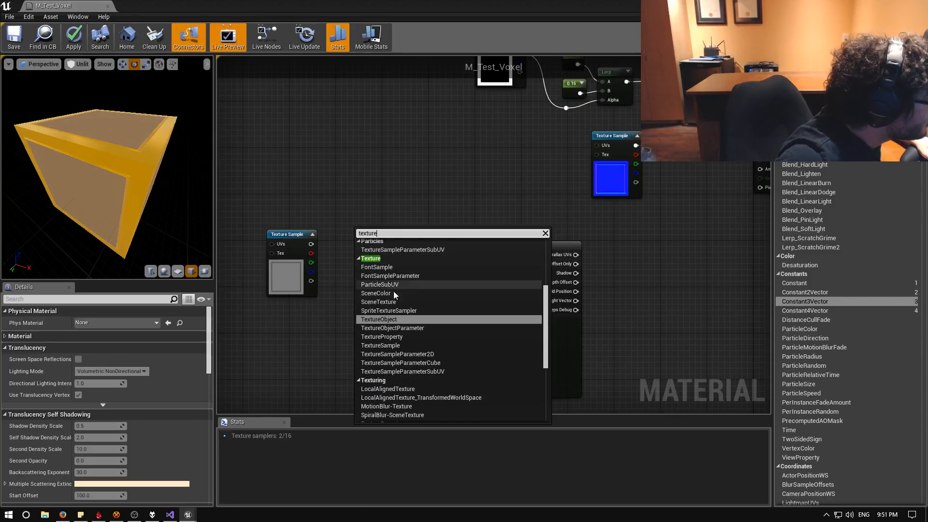
left_click(378, 319)
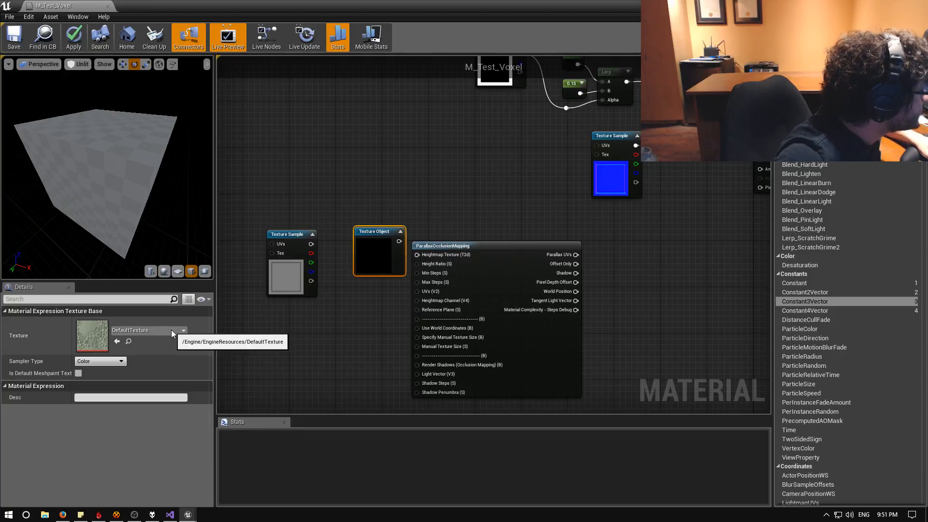
Assign the VoxelHeightMap_01a texture to the Texture Object and connect it to the Heightmap Texture input
left_click(171, 330)
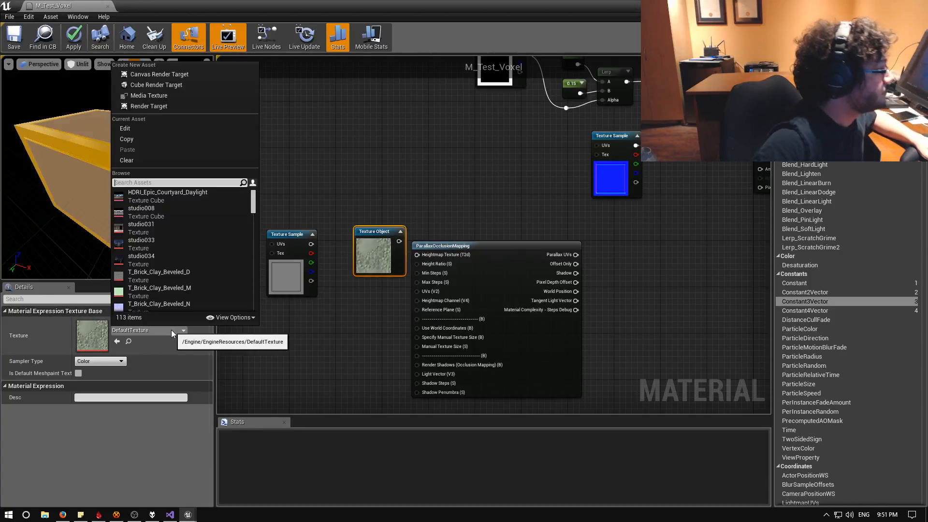
type("voxel")
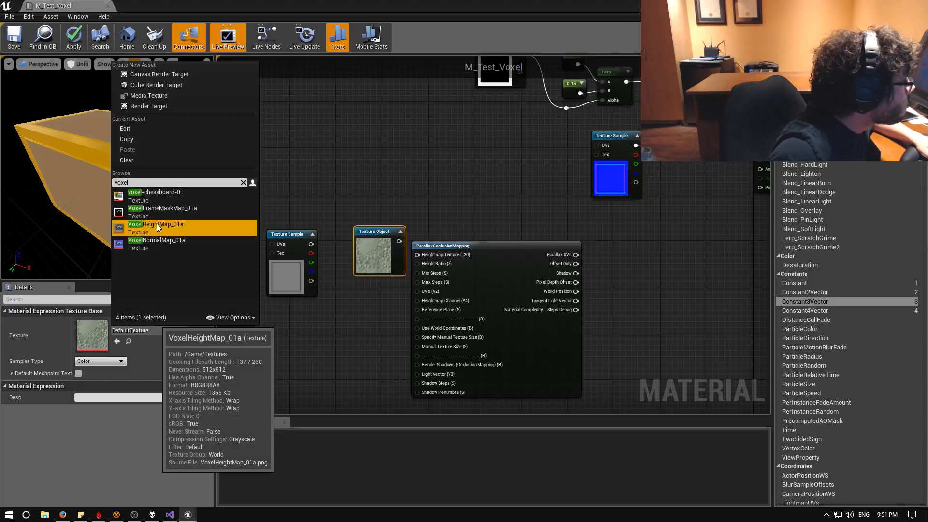
left_click(156, 224)
left_click_drag(378, 233, 417, 255)
Delete the unused height map texture sample and move the Texture Object away from the ParallaxOcclusionMapping node, up and to its left
left_click(304, 249)
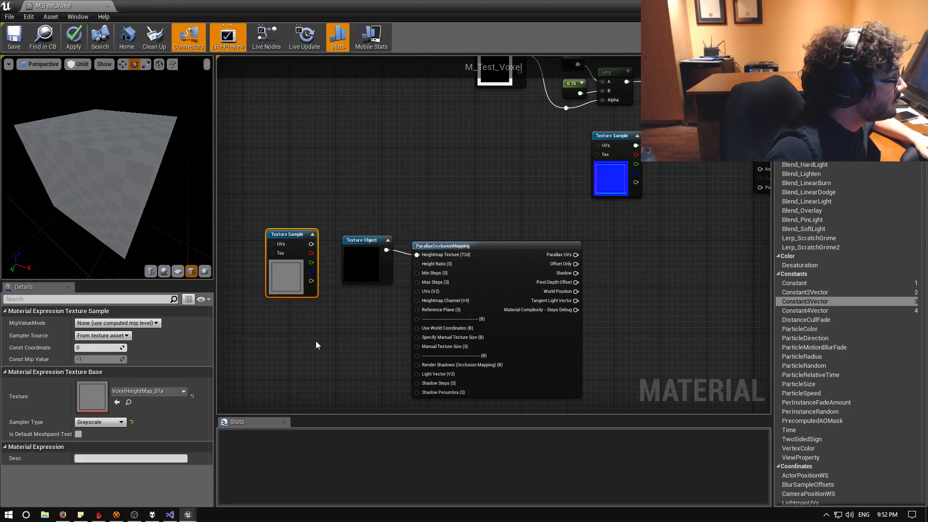
key("Delete")
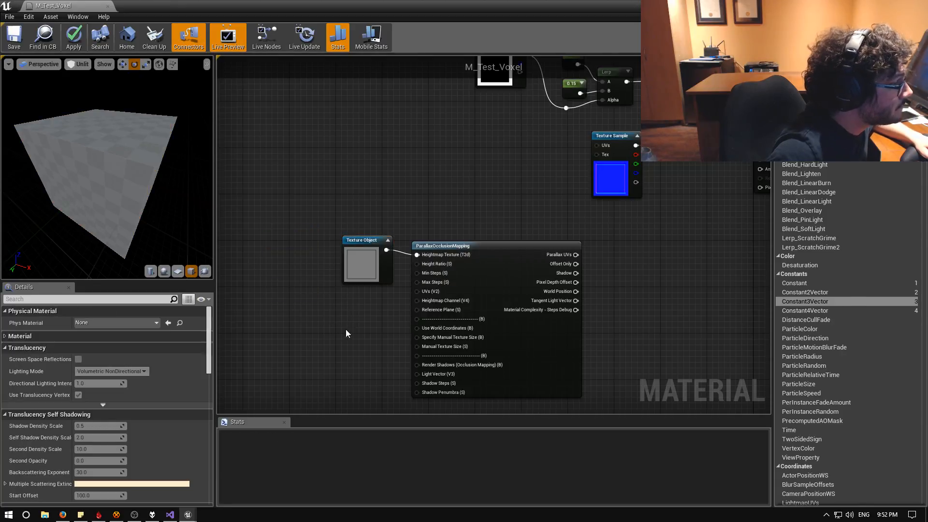
left_click_drag(360, 241, 324, 210)
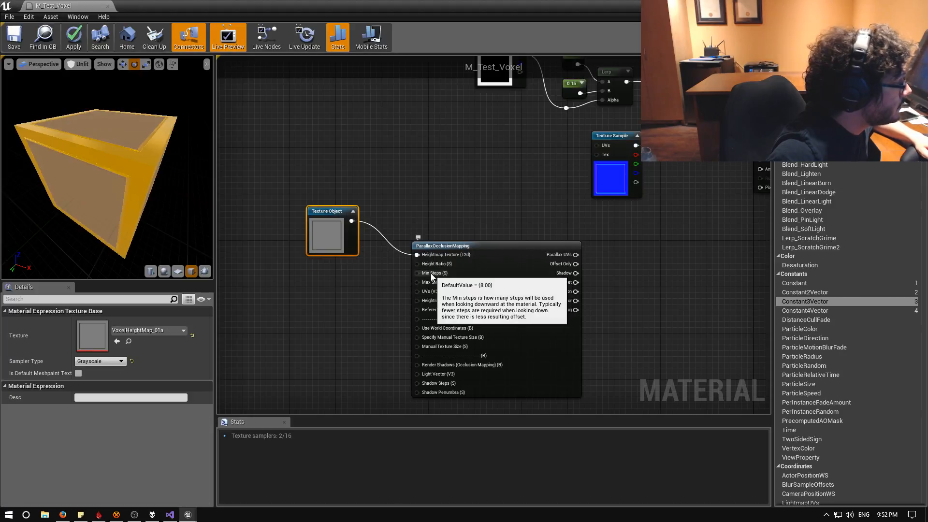
Connect the output of the existing nodes lower in the graph to the ParallaxOcclusionMapping node's UVs (V2) input
left_click(463, 247)
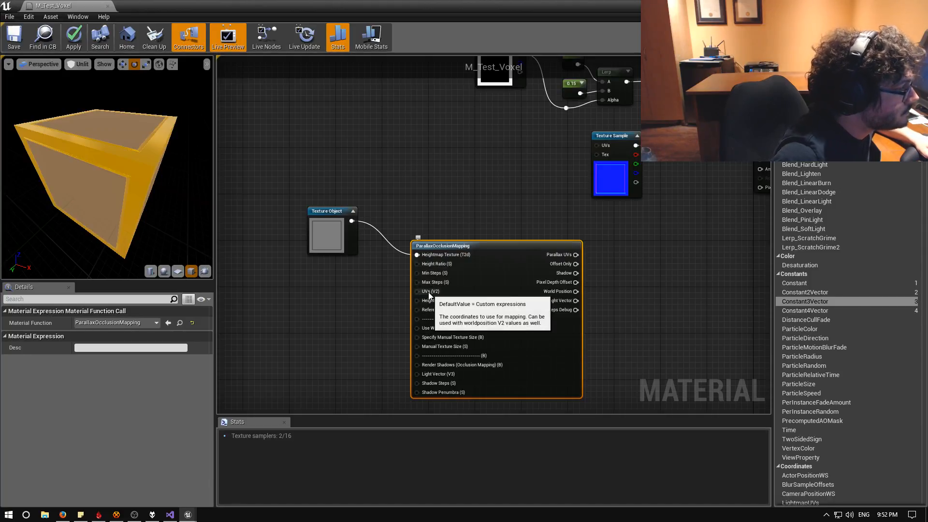
right_click_drag(322, 293, 463, 293)
scroll(463, 293, "down", 2)
right_click_drag(324, 334, 543, 221)
left_click_drag(516, 299, 715, 72)
right_click_drag(655, 133, 553, 251)
right_click_drag(415, 328, 746, 189)
right_click_drag(595, 192, 700, 210)
right_click_drag(580, 189, 264, 237)
right_click_drag(591, 164, 358, 268)
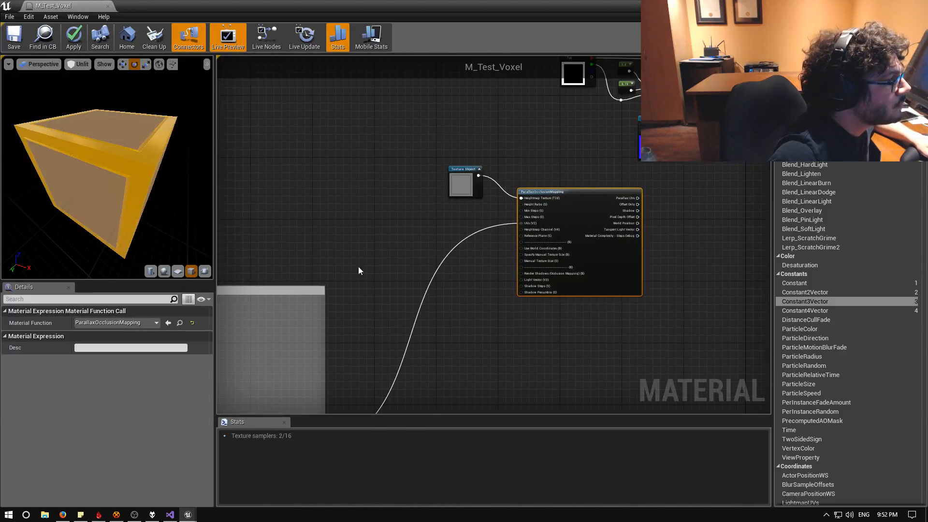
Add a Constant node and connect it to the Heightmap Channel (V4) input of the ParallaxOcclusionMapping node
scroll(464, 270, "up", 3)
right_click_drag(488, 265, 432, 335)
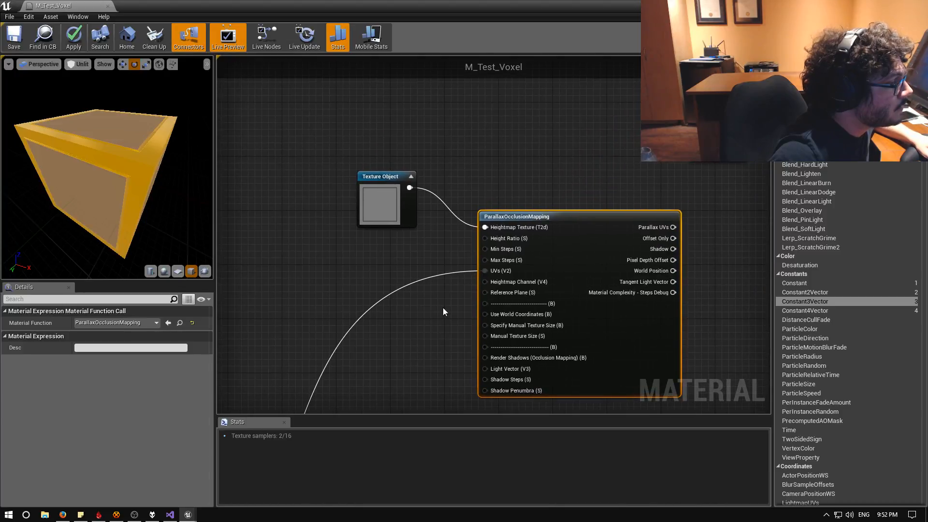
mouse_move(506, 285)
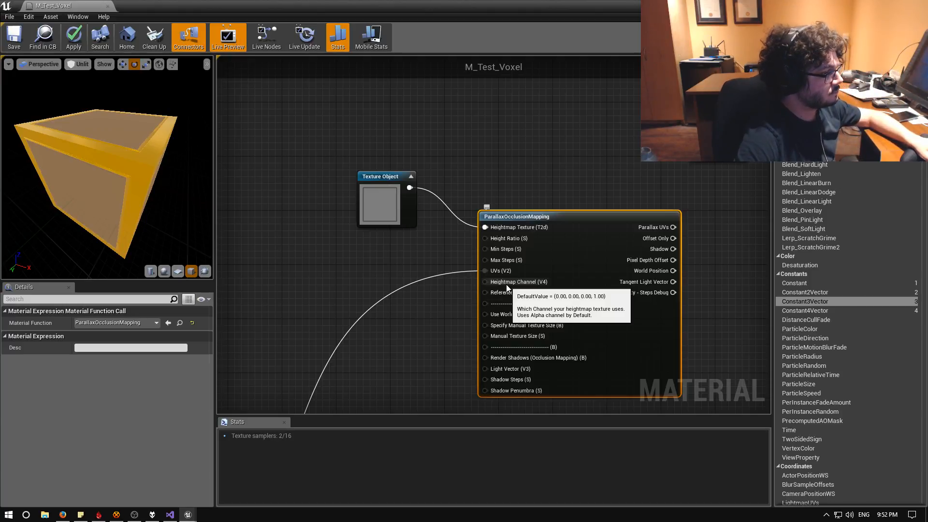
key("1")
left_click(449, 311)
left_click_drag(455, 317, 485, 282)
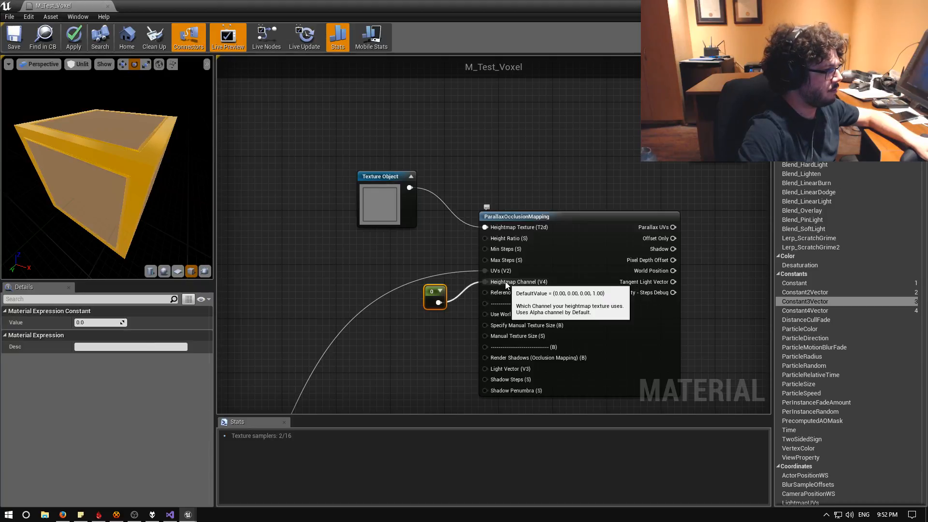
Add another Constant node, connect it to the Height Ratio (S) input of ParallaxOcclusionMapping, and set its value to 7.5
right_click_drag(121, 186, 121, 208)
left_click_drag(120, 186, 146, 171)
right_click_drag(560, 195, 558, 184)
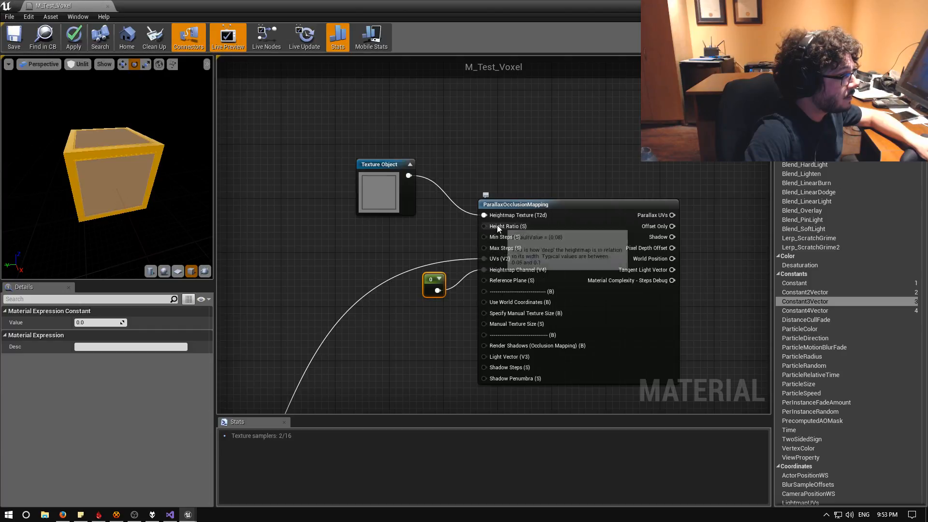
key("1")
left_click(393, 227)
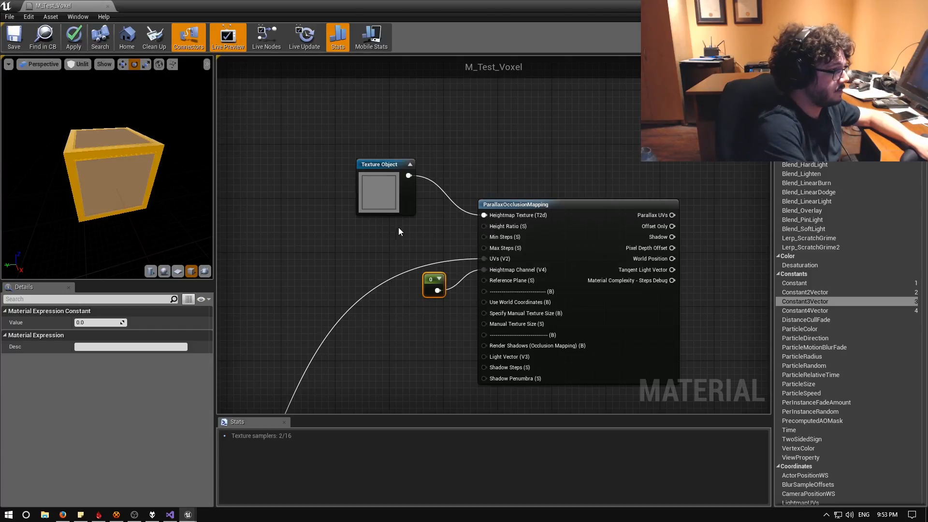
left_click_drag(408, 243, 487, 225)
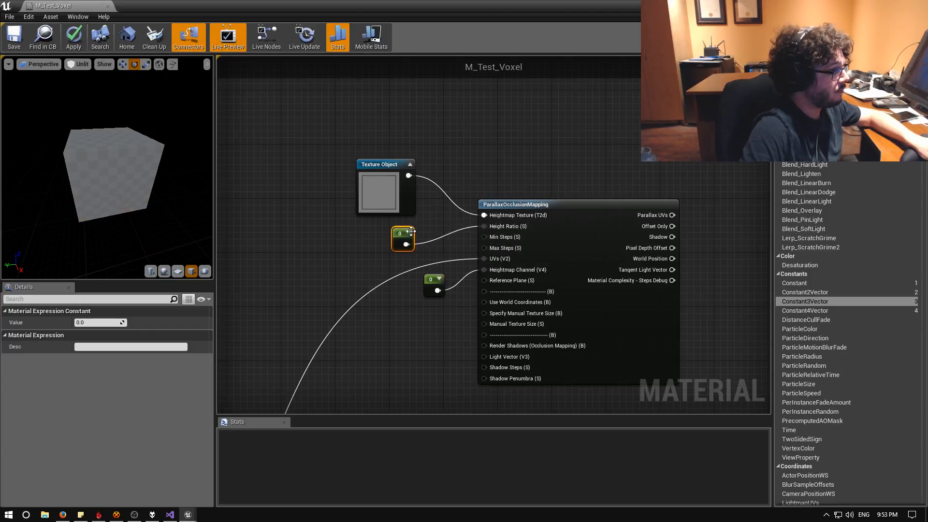
left_click(98, 322)
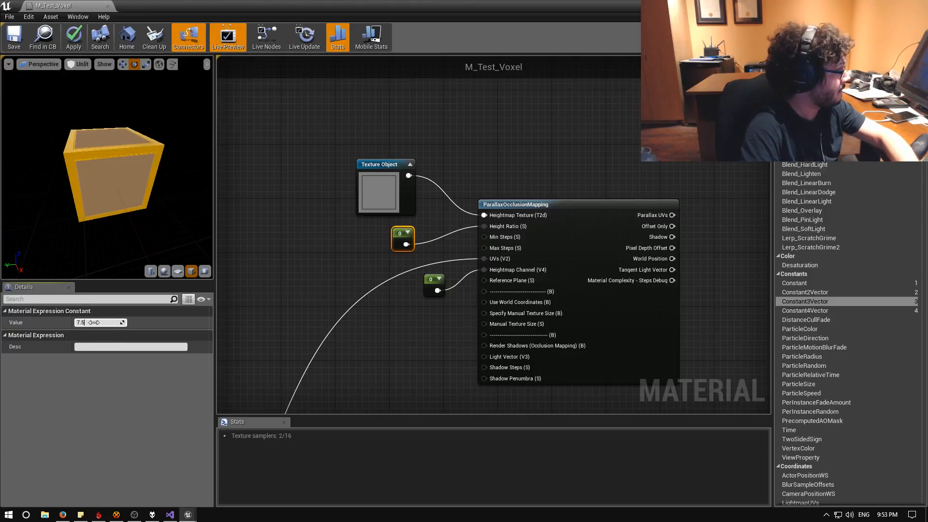
key("Return")
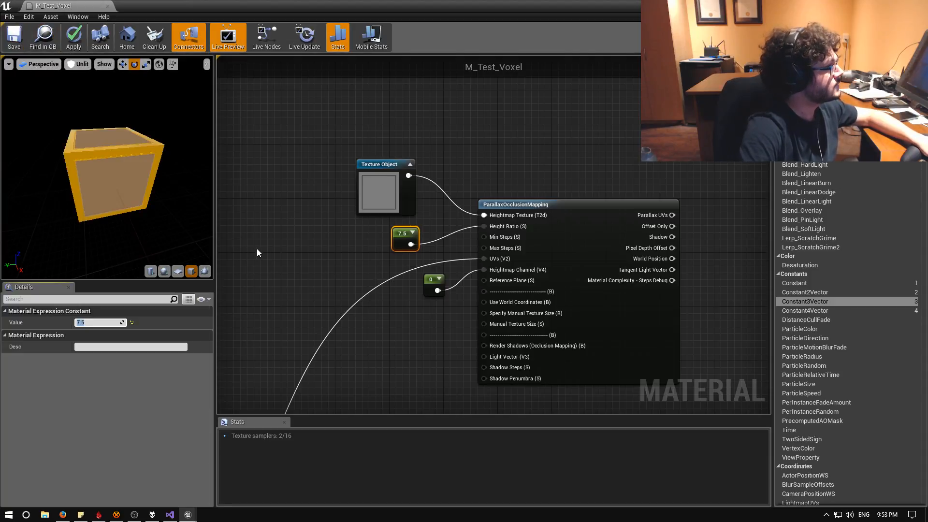
Move the ParallaxOcclusionMapping node with its Texture Object and two constants down, level with the end of the commented node group
right_click_drag(466, 219, 248, 336)
scroll(433, 277, "down", 5)
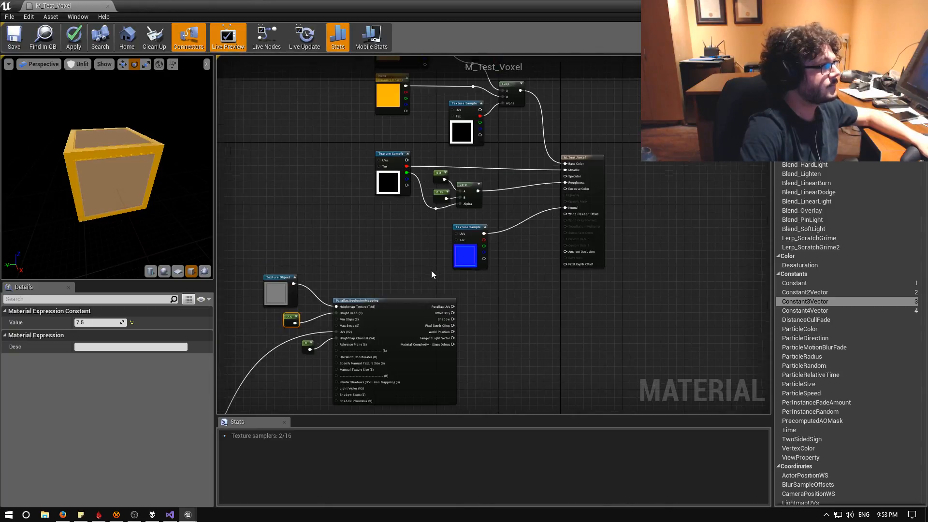
right_click_drag(475, 289, 577, 218)
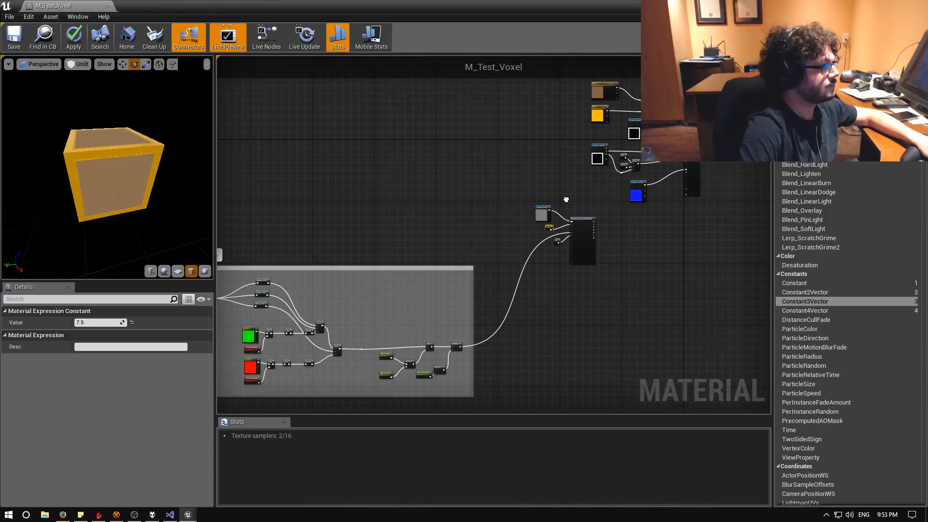
left_click_drag(549, 223, 616, 285)
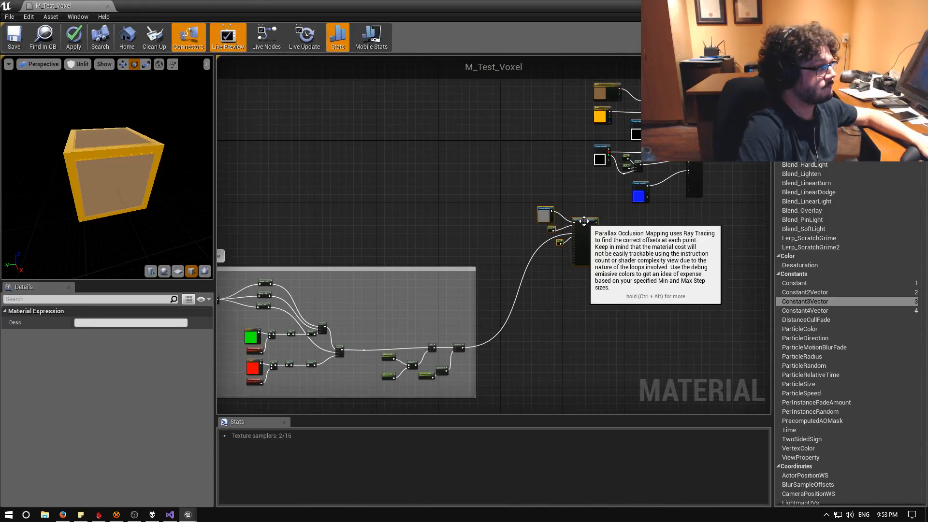
left_click_drag(584, 222, 529, 330)
left_click(527, 278)
right_click_drag(527, 278, 640, 234)
Select the commented group with the parallax nodes and move them left of the material nodes and down beside the texture samples
left_click_drag(242, 166, 665, 353)
left_click_drag(568, 291, 509, 309)
scroll(509, 309, "up", 5)
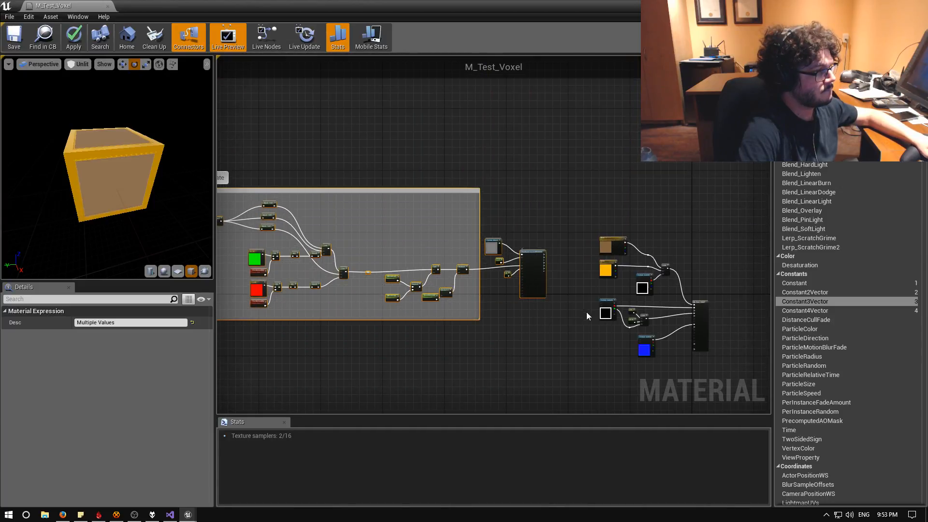
scroll(497, 314, "up", 1)
scroll(503, 317, "down", 1)
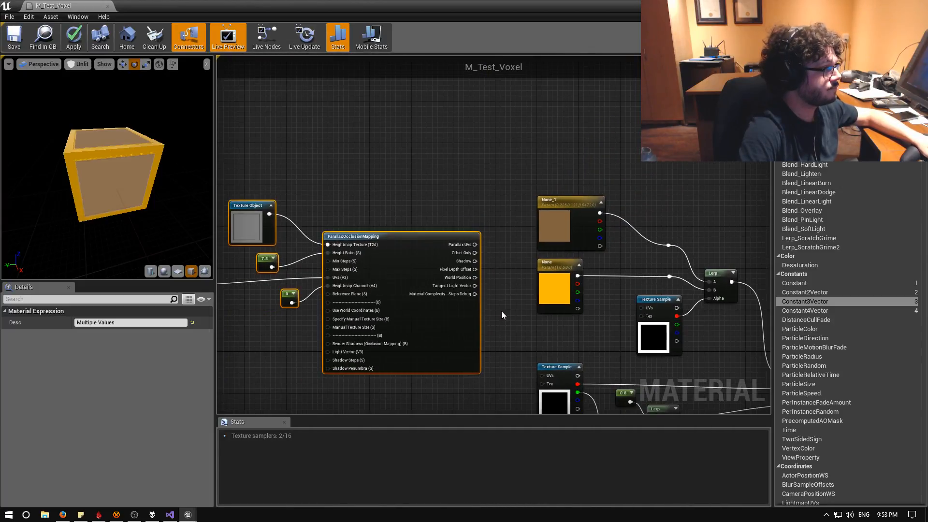
right_click_drag(503, 317, 453, 257)
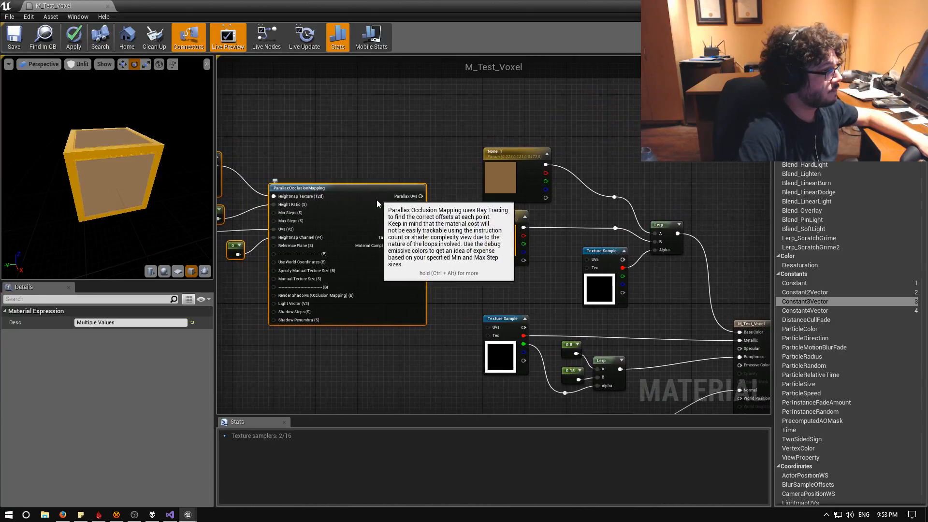
left_click_drag(376, 199, 365, 302)
Connect the Pixel Depth Offset output of ParallaxOcclusionMapping through two reroute nodes to the material's Pixel Depth Offset input
right_click_drag(482, 343, 405, 230)
left_click_drag(339, 197, 631, 367)
type("reroute")
key("Return")
type("route")
key("Return")
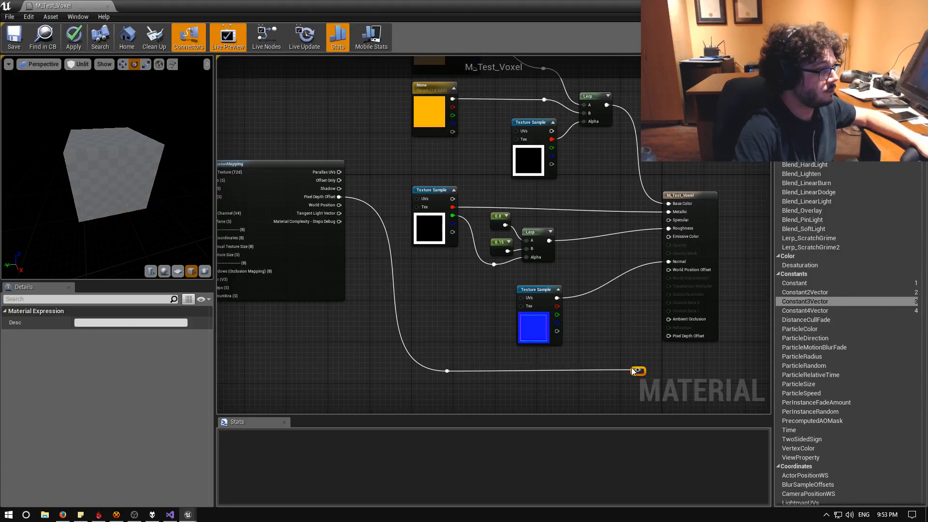
left_click_drag(634, 373, 668, 335)
left_click(540, 355)
right_click_drag(509, 356, 544, 395)
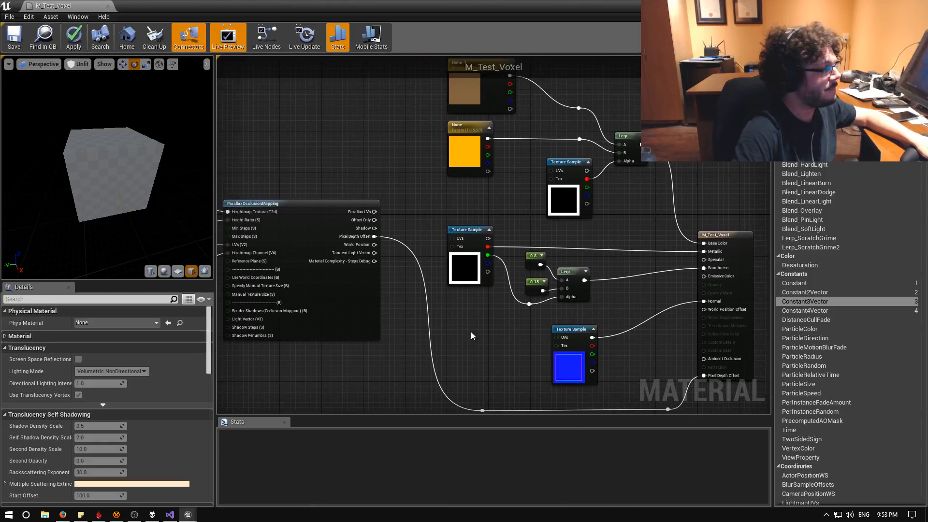
Connect the Parallax UVs output to the UVs inputs of the color mask, metallic/roughness and normal texture samples
right_click_drag(473, 281, 476, 315)
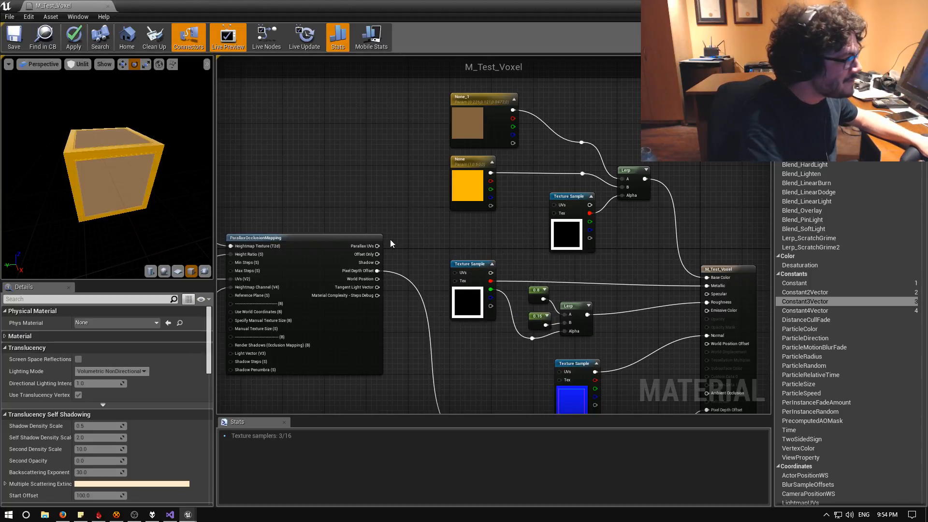
left_click_drag(376, 245, 558, 205)
left_click_drag(377, 246, 456, 273)
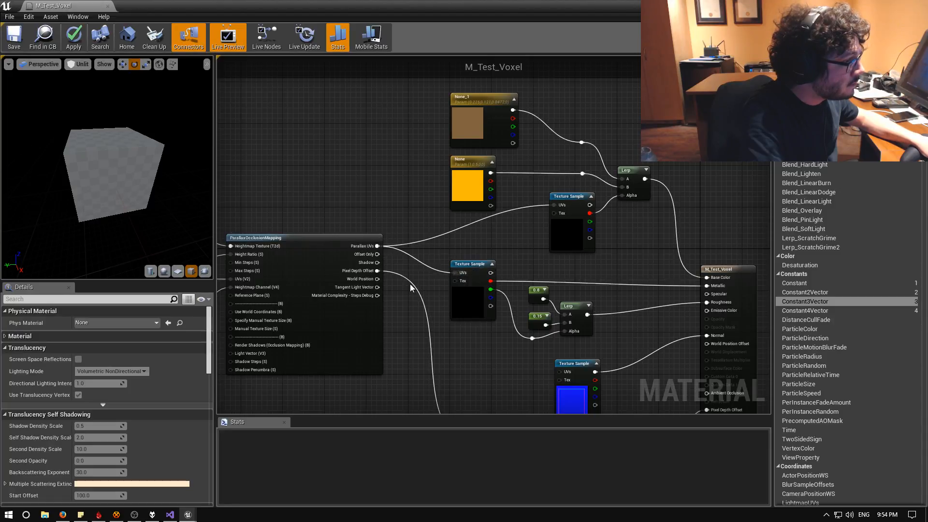
right_click_drag(411, 283, 392, 216)
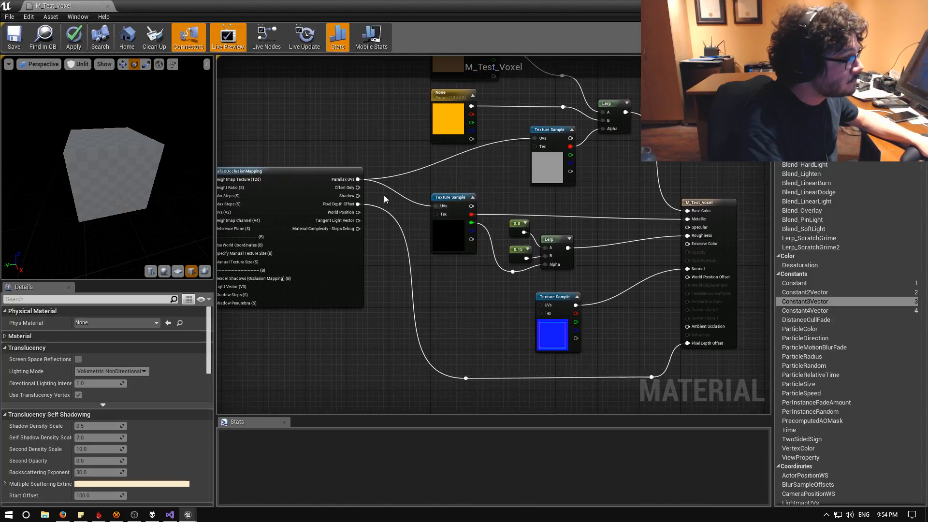
left_click_drag(358, 179, 539, 305)
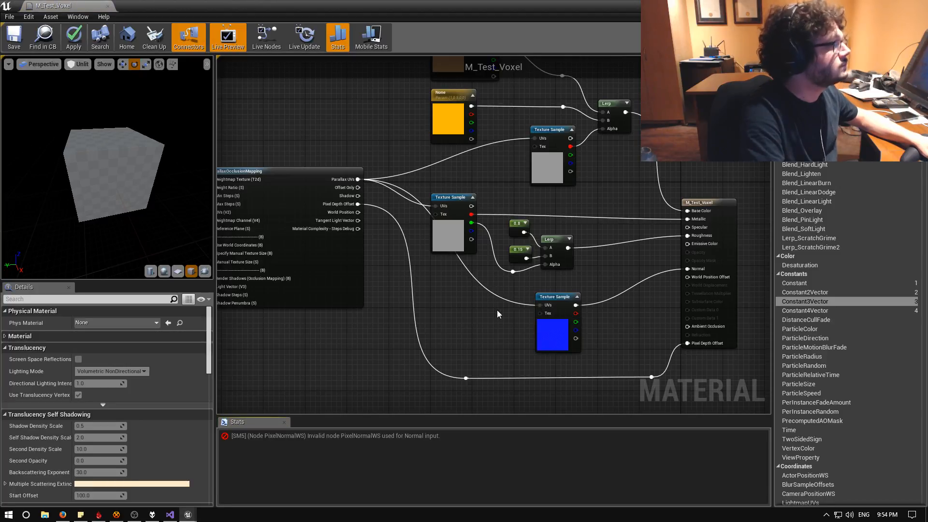
Try to apply the changes made to the M_Test_Voxel material
mouse_move(497, 310)
right_mouse_down()
mouse_move(482, 373)
mouse_move(443, 304)
mouse_move(513, 302)
right_mouse_up()
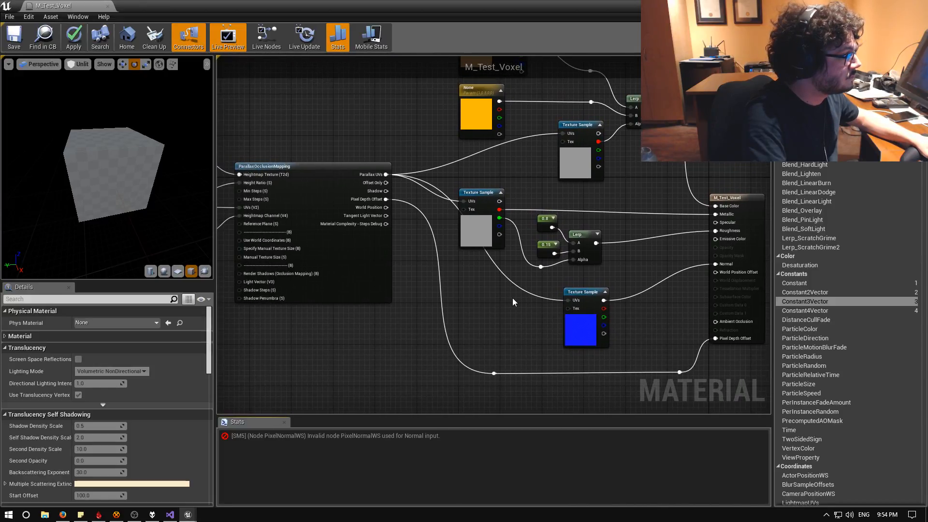
right_click_drag(486, 283, 455, 319)
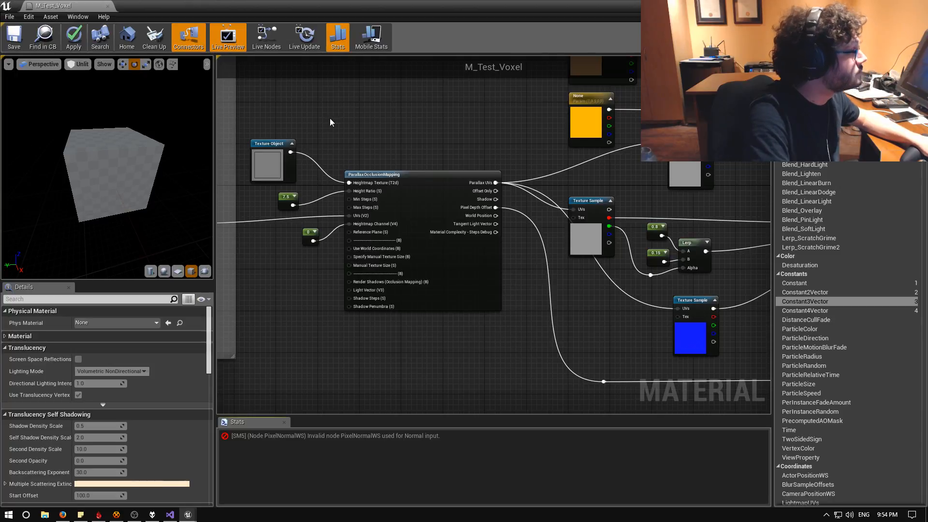
key("alt+Tab")
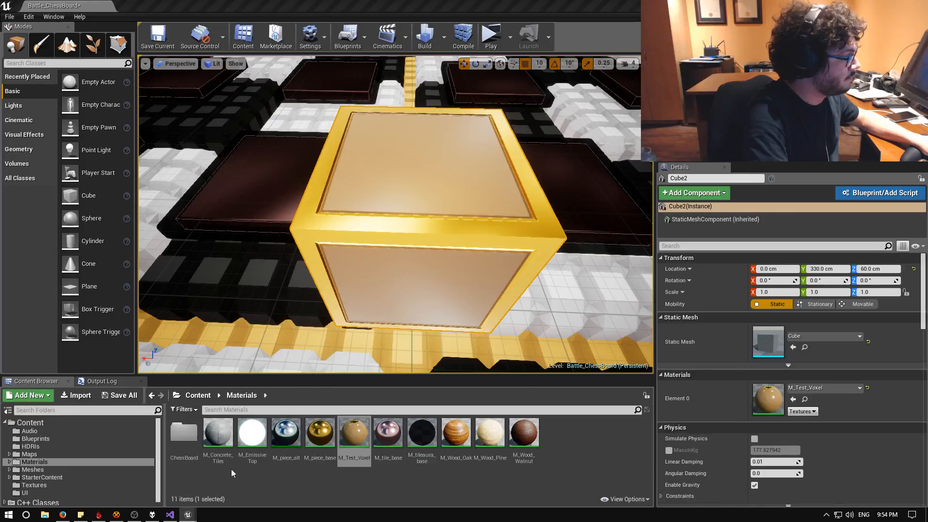
key("alt+Tab")
left_click(73, 38)
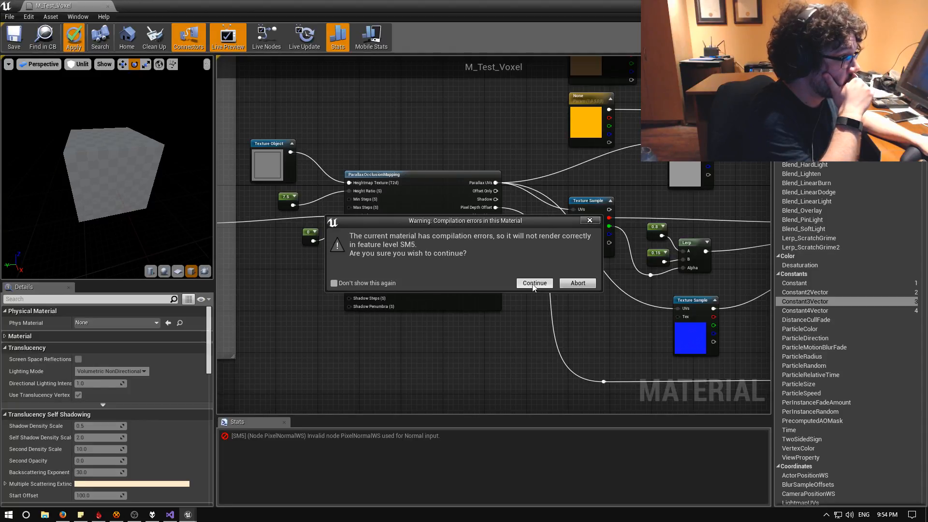
left_click(574, 283)
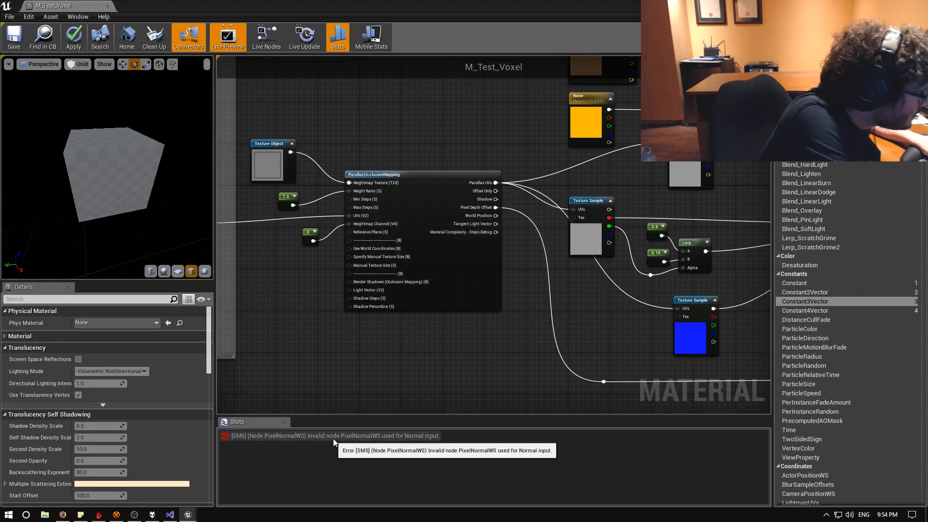
Examine the compilation error in the material stats and the nodes feeding the material's Normal input
right_click_drag(510, 379, 330, 389)
left_click(272, 435)
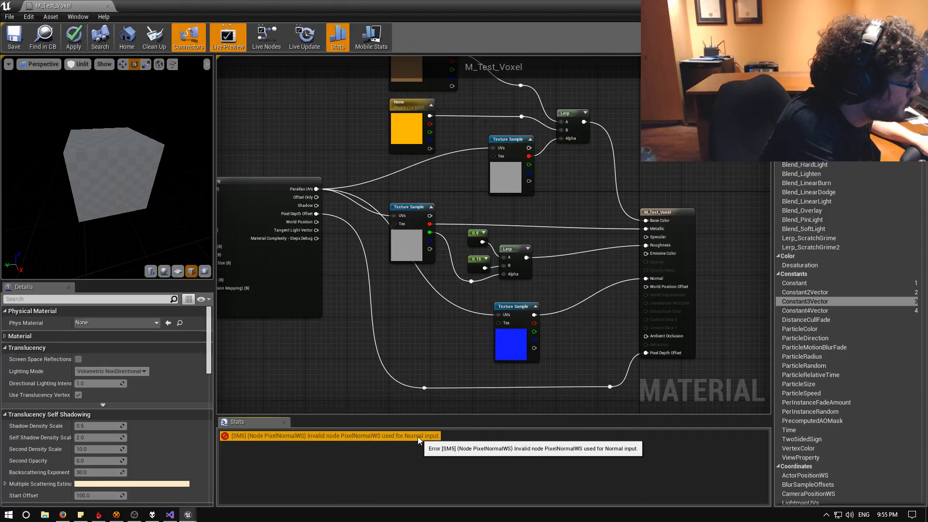
right_click_drag(461, 346, 479, 368)
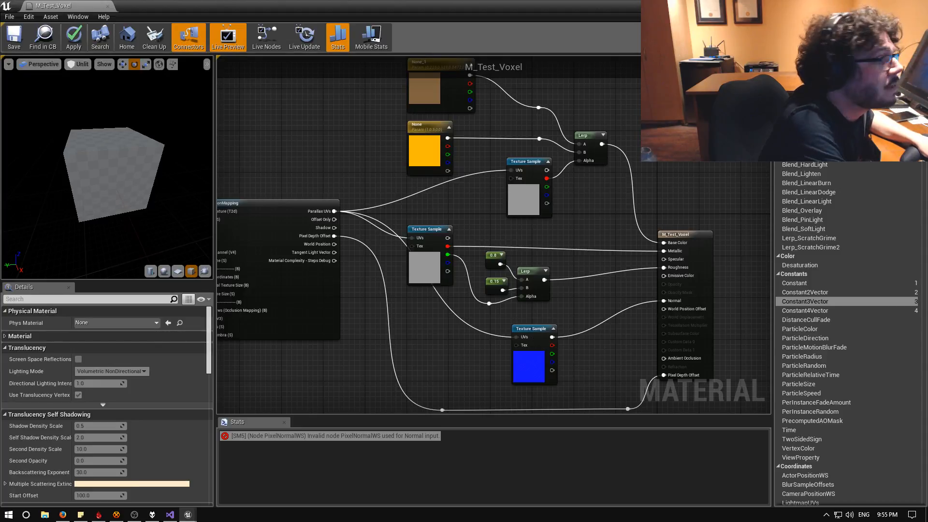
Open the Project Settings from the level editor and look through the Packaging options and the Engine categories
left_click(881, 5)
left_click(29, 17)
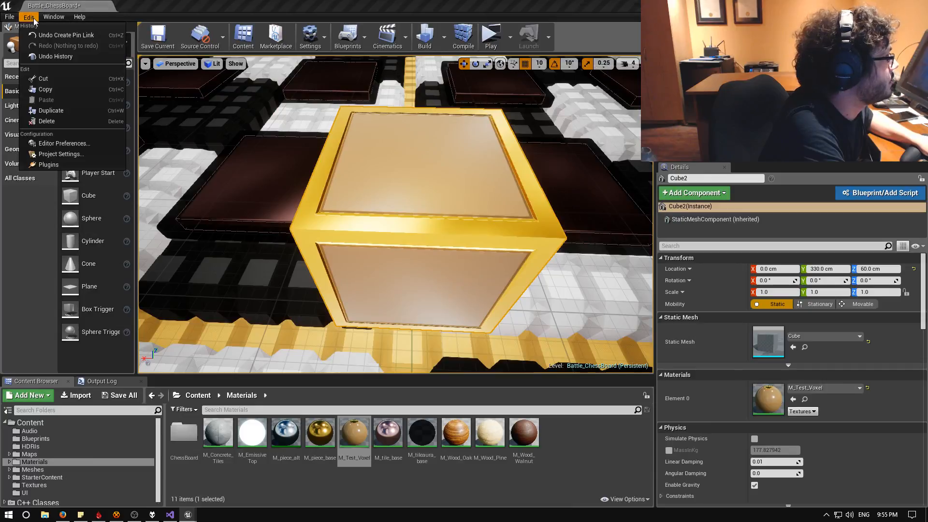
mouse_move(10, 16)
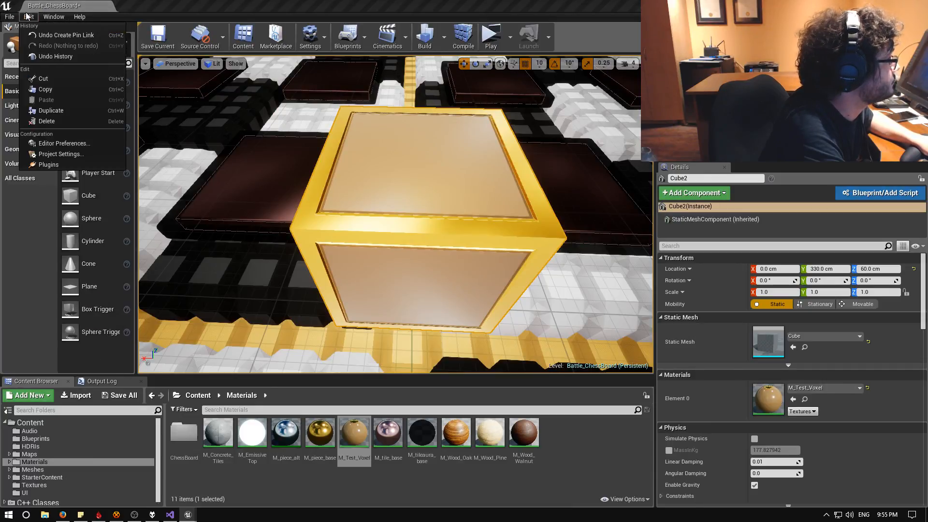
left_click(68, 153)
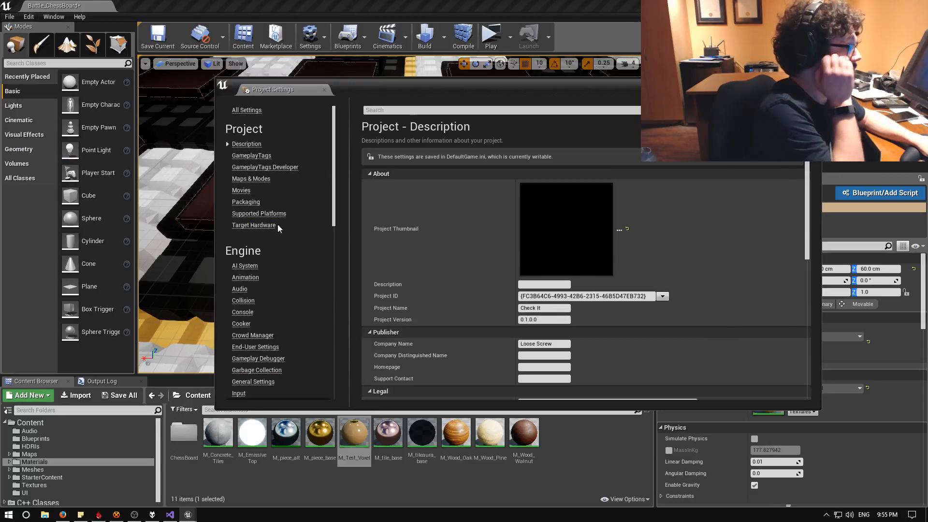
left_click(246, 202)
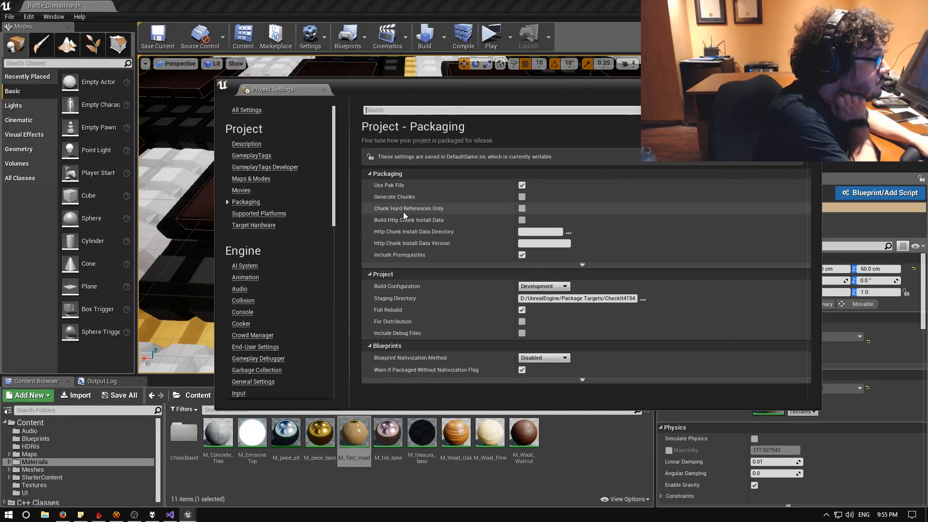
scroll(289, 285, "down", 6)
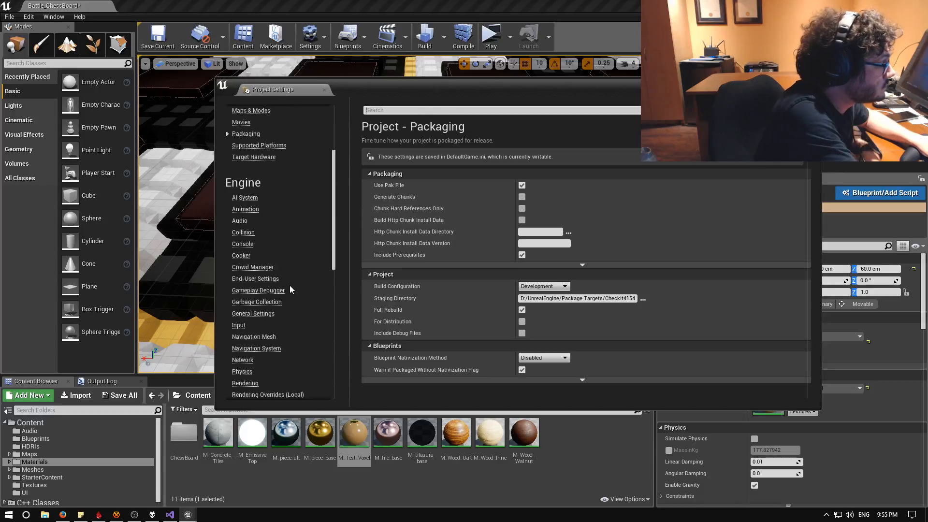
scroll(314, 188, "up", 8)
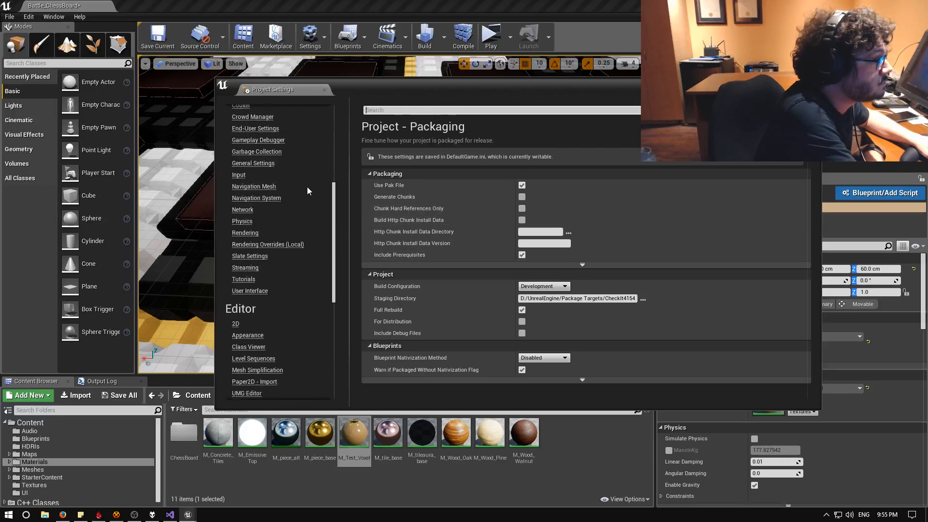
Switch to Firefox and open google.ca in a new tab
left_click(62, 514)
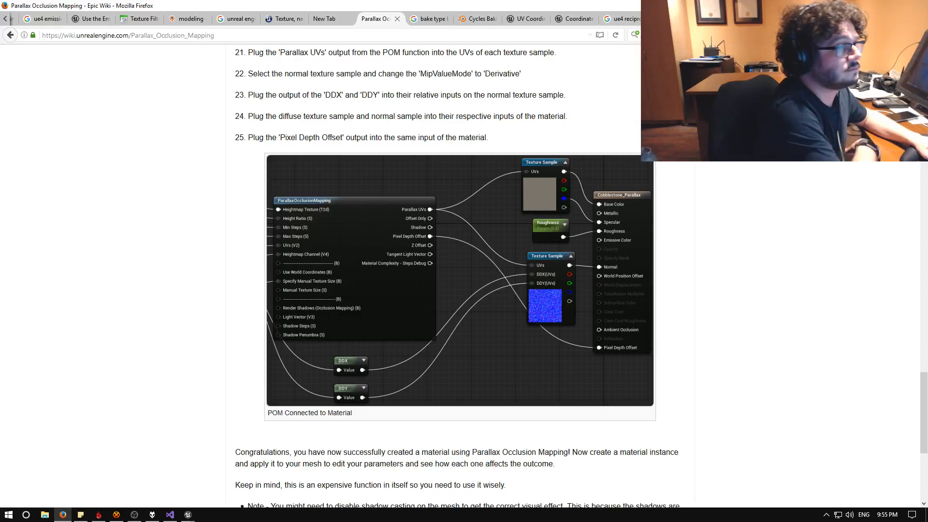
key("ctrl+t")
type("google.ca/")
key("Return")
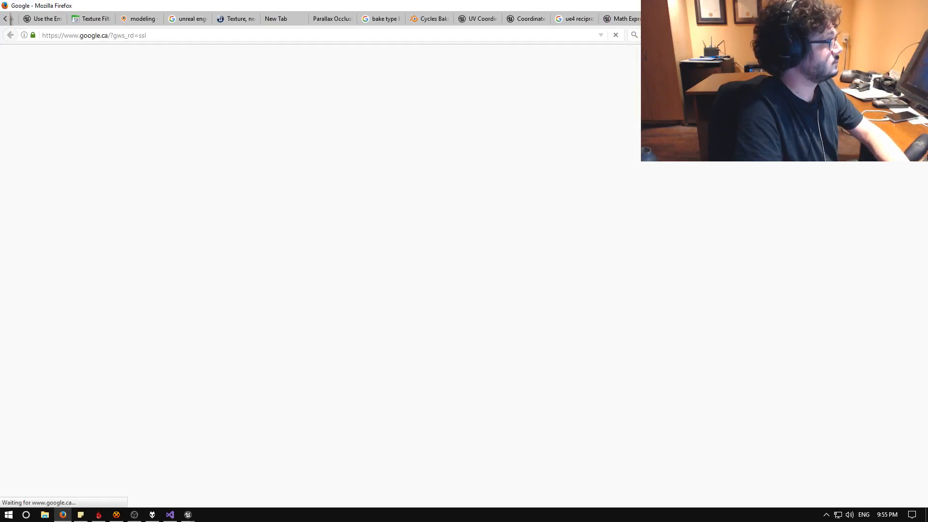
Search Google for "pom opengl ue4"
type("pom opengl u")
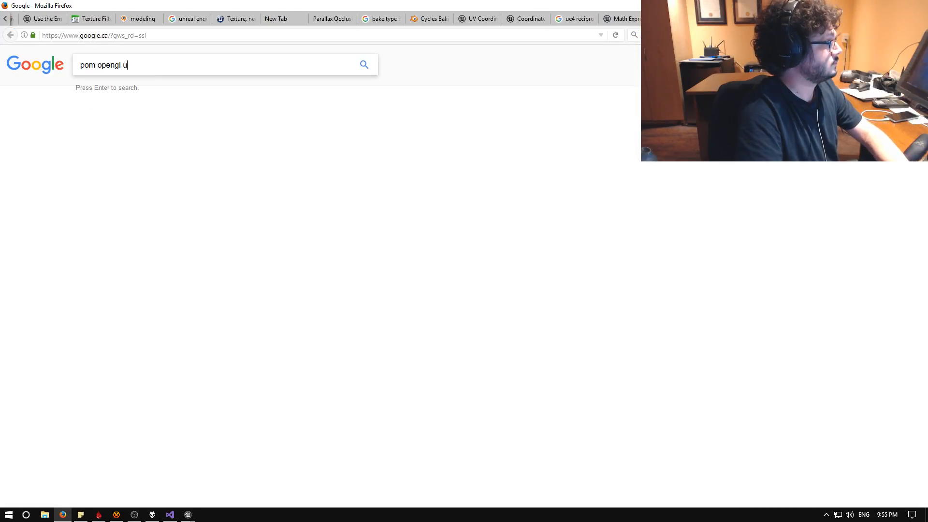
type("e4")
key("Return")
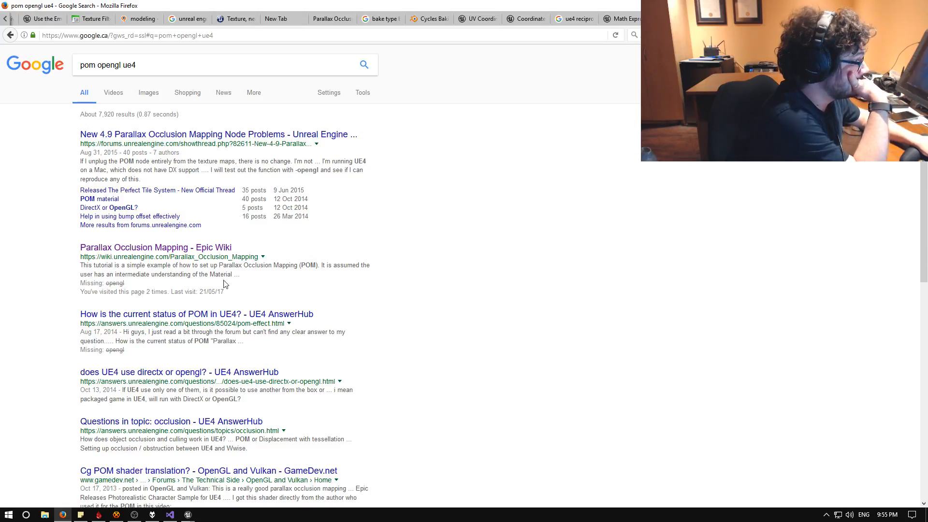
Open the AnswerHub result on the current status of POM in UE4 in a new tab, and close it again
middle_click(206, 314)
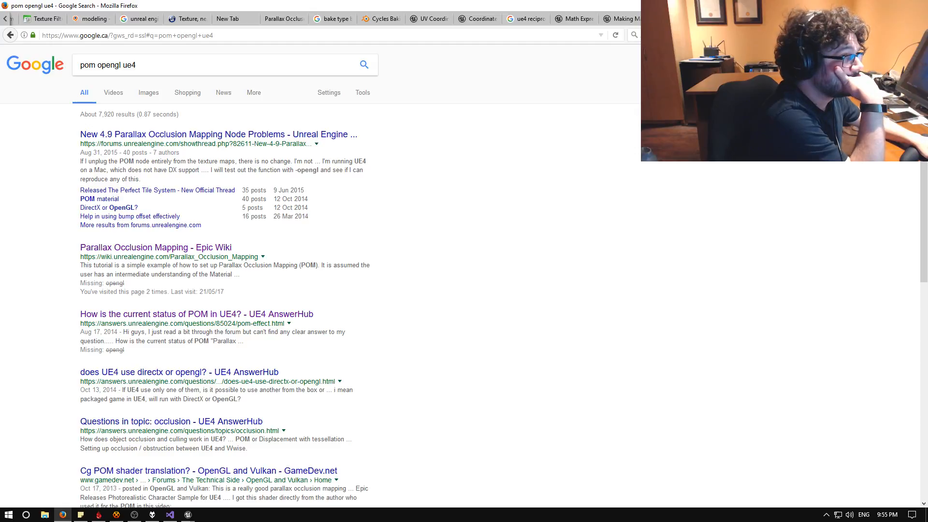
left_click(864, 19)
middle_click(864, 19)
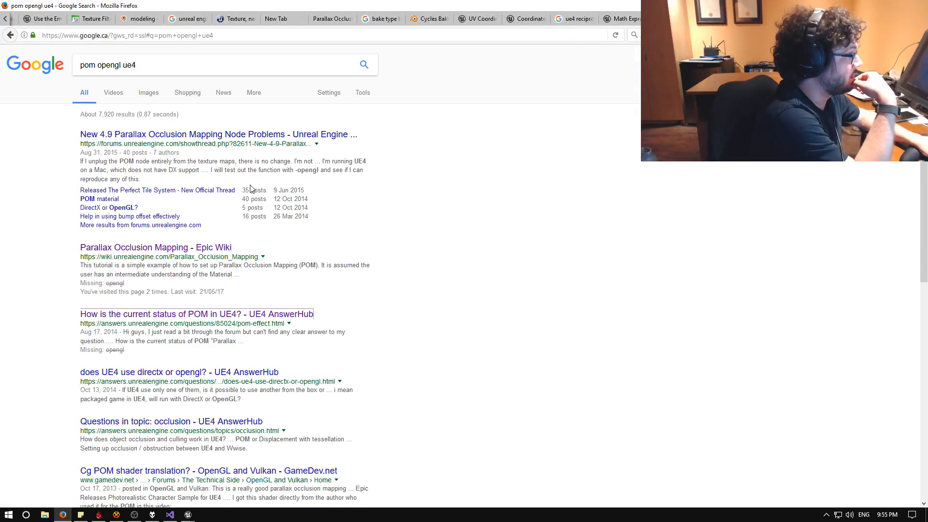
Open the forum thread "New 4.9 Parallax Occlusion Mapping Node Problems" in a new tab
scroll(255, 193, "down", 1)
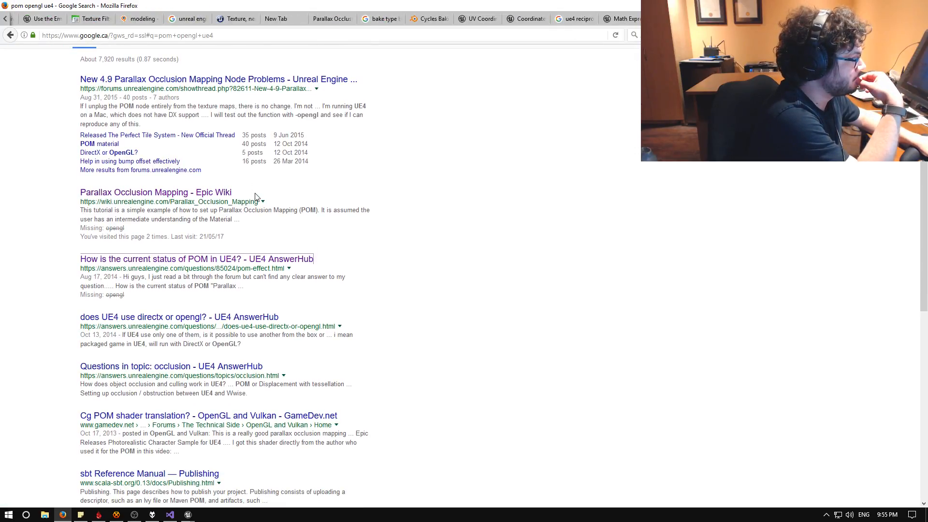
middle_click(169, 82)
left_click(864, 19)
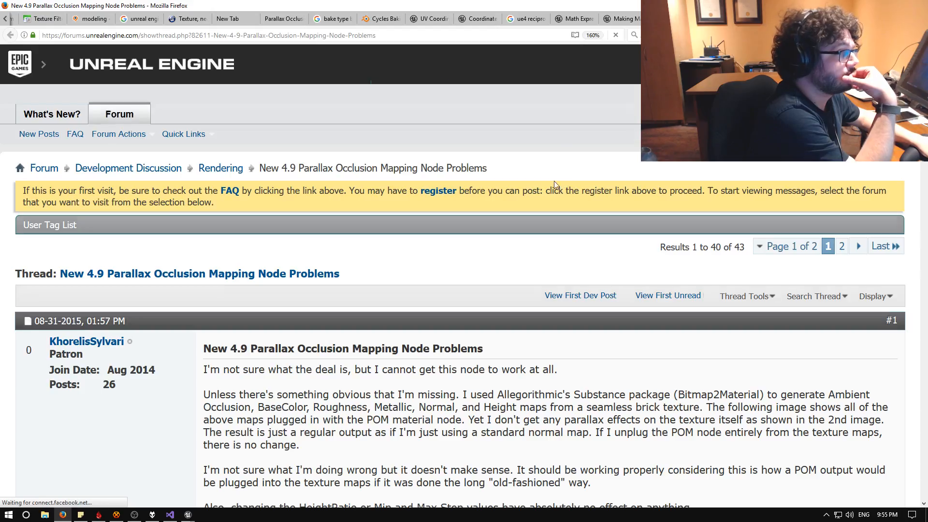
Read the thread's first posts and study the screenshots showing how the ParallaxOcclusionMapping node's inputs and heightmap channel are wired
scroll(438, 196, "down", 10)
scroll(454, 205, "up", 6)
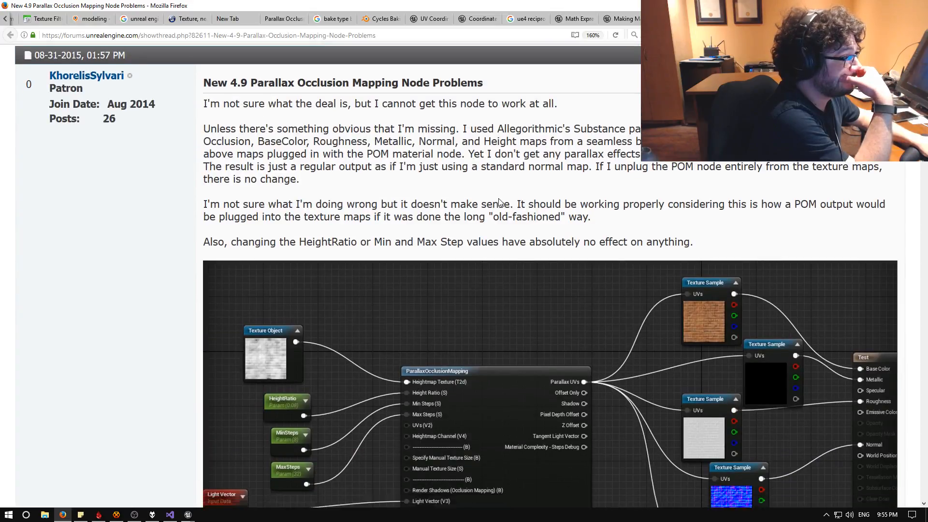
scroll(498, 199, "down", 15)
scroll(494, 196, "down", 6)
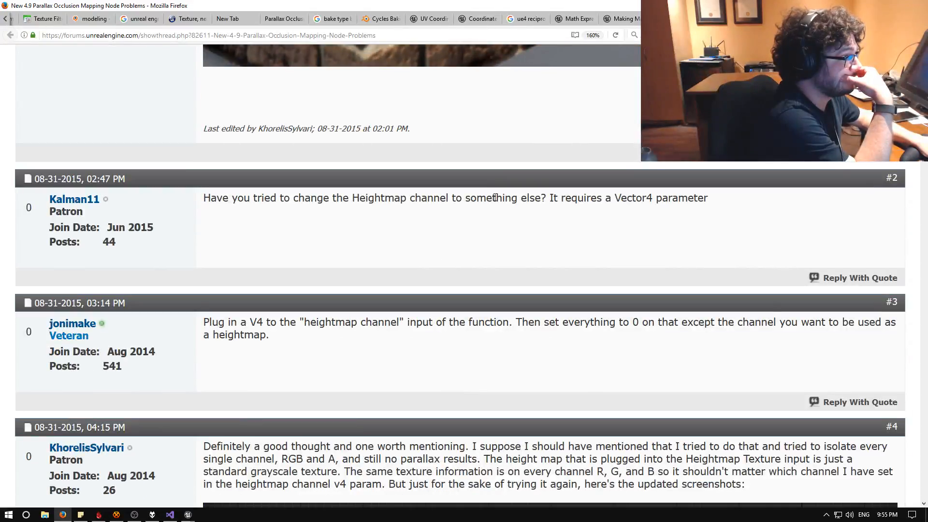
scroll(496, 197, "down", 2)
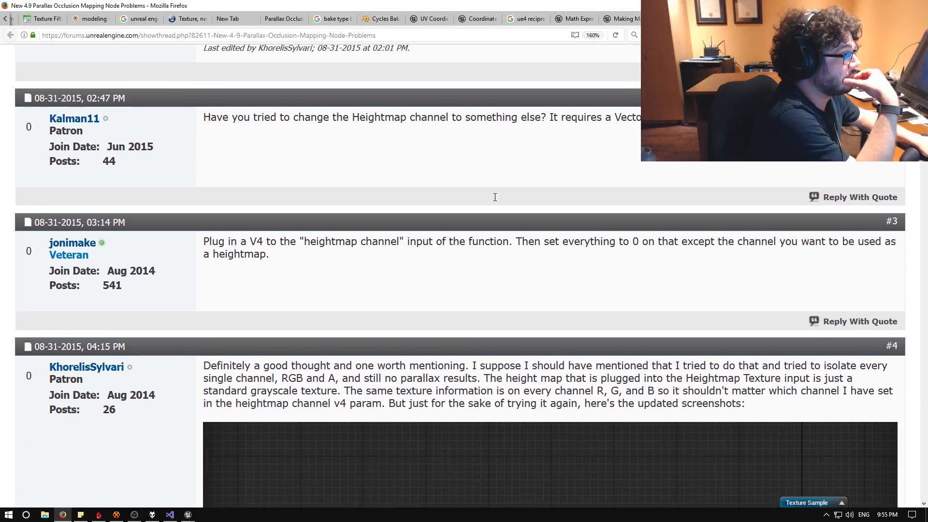
scroll(496, 202, "down", 2)
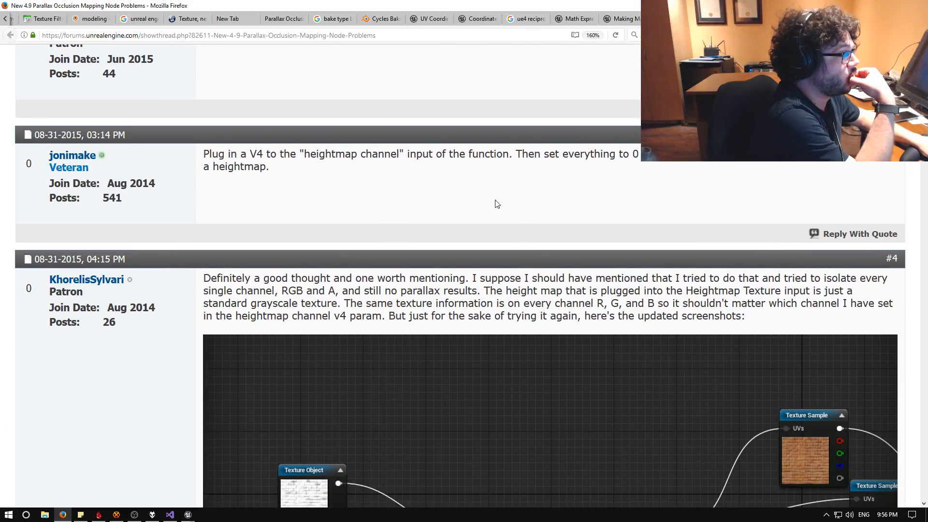
scroll(497, 204, "down", 6)
scroll(497, 204, "up", 6)
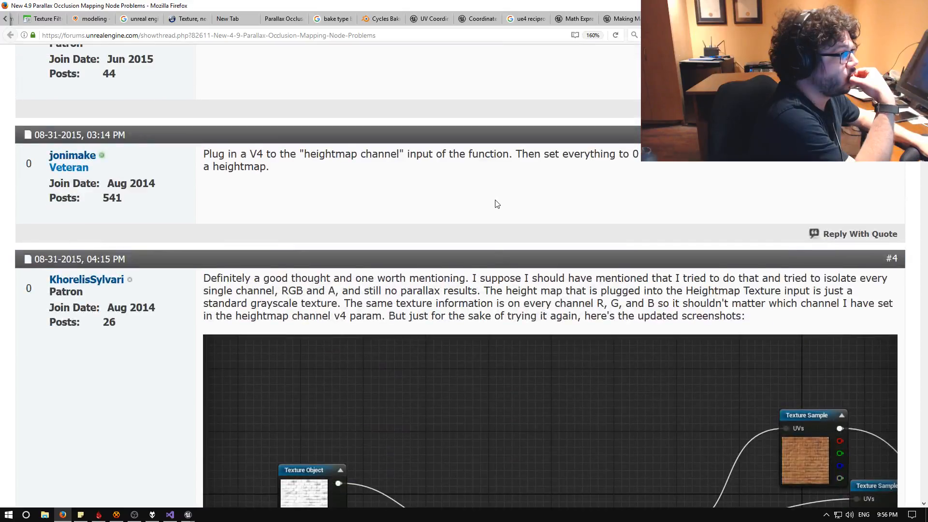
scroll(497, 204, "down", 6)
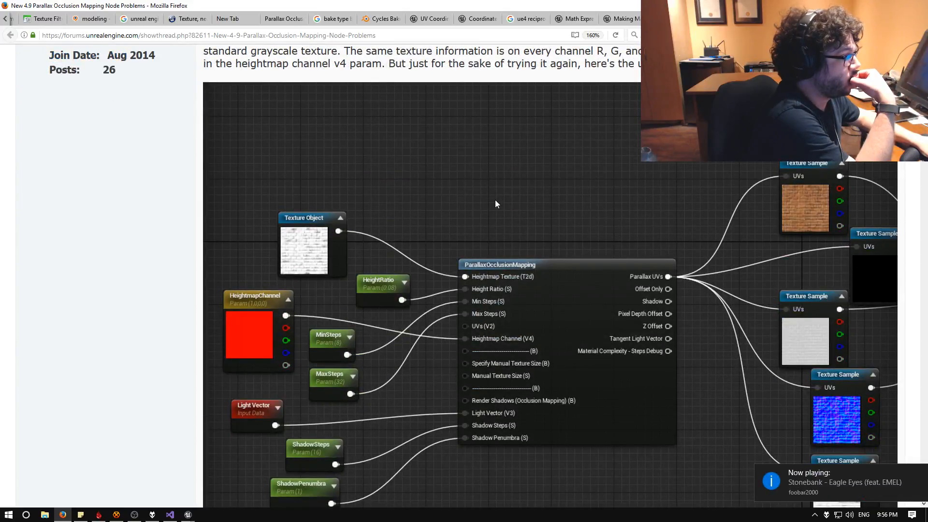
scroll(476, 241, "down", 2)
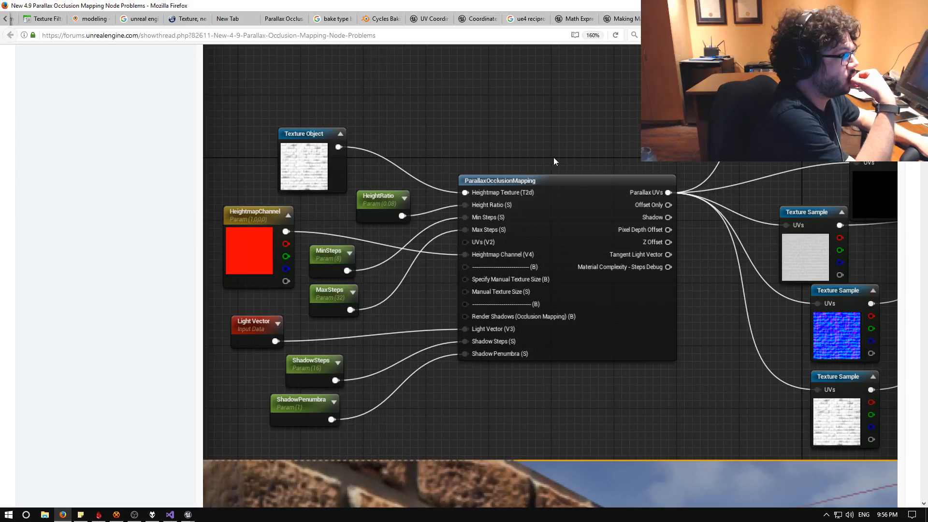
middle_click(529, 150)
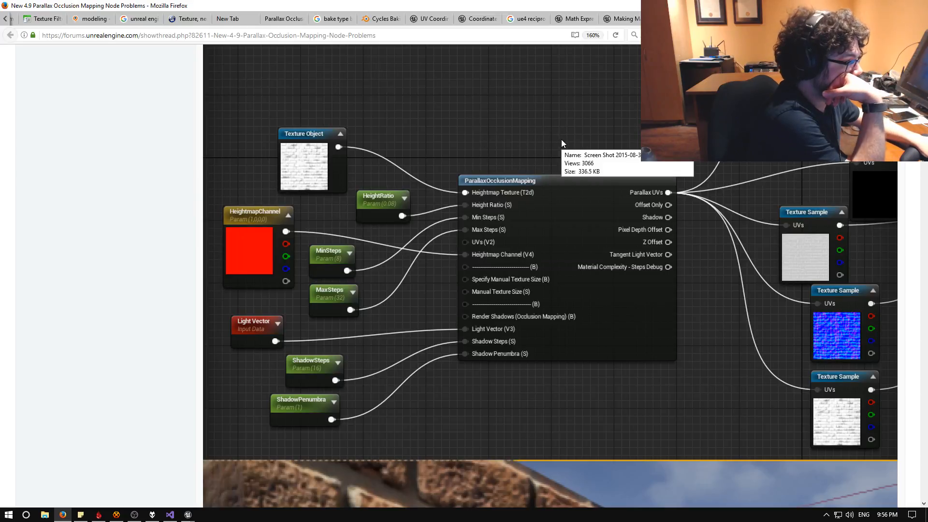
Read the Epic staff replies about bypassing the quality switches and why the parallax material may fail to compile
scroll(575, 143, "down", 1)
scroll(575, 147, "down", 10)
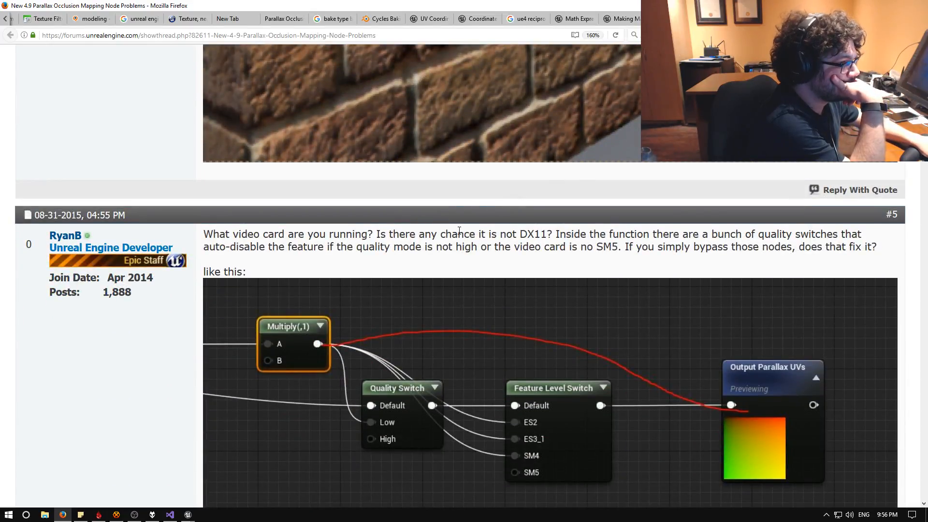
scroll(459, 230, "down", 10)
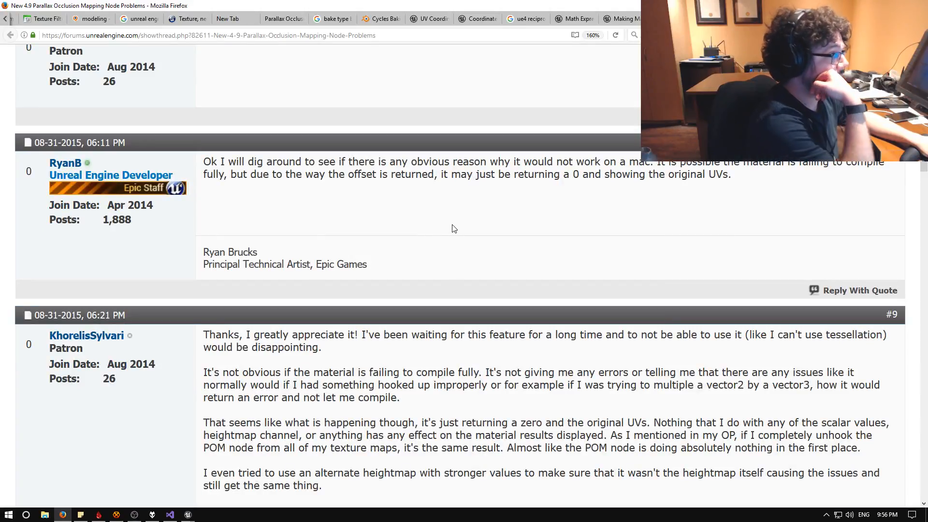
left_click_drag(458, 176, 650, 178)
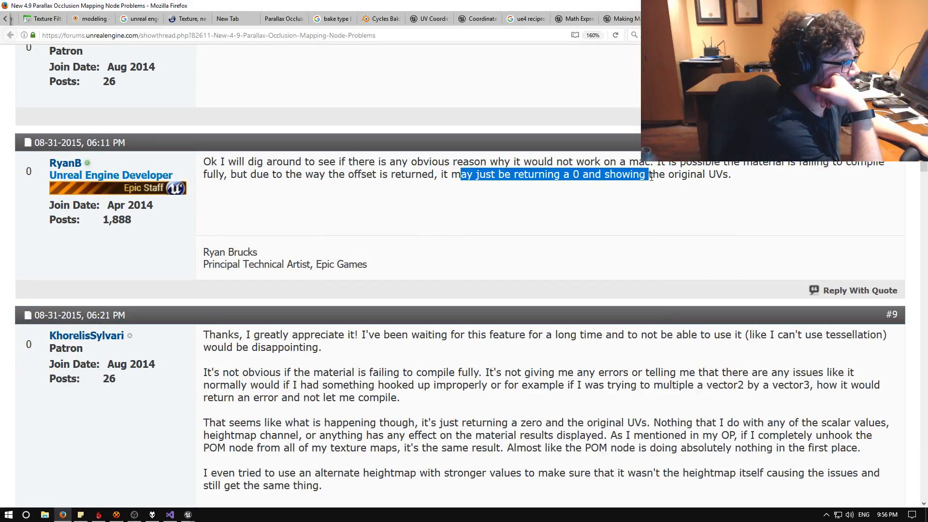
left_click(662, 178)
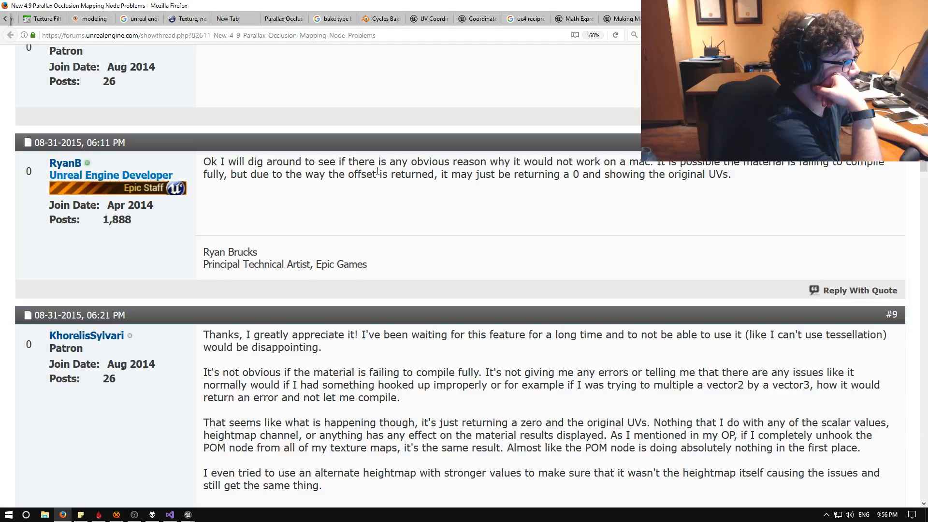
left_click_drag(378, 173, 703, 177)
left_click(702, 176)
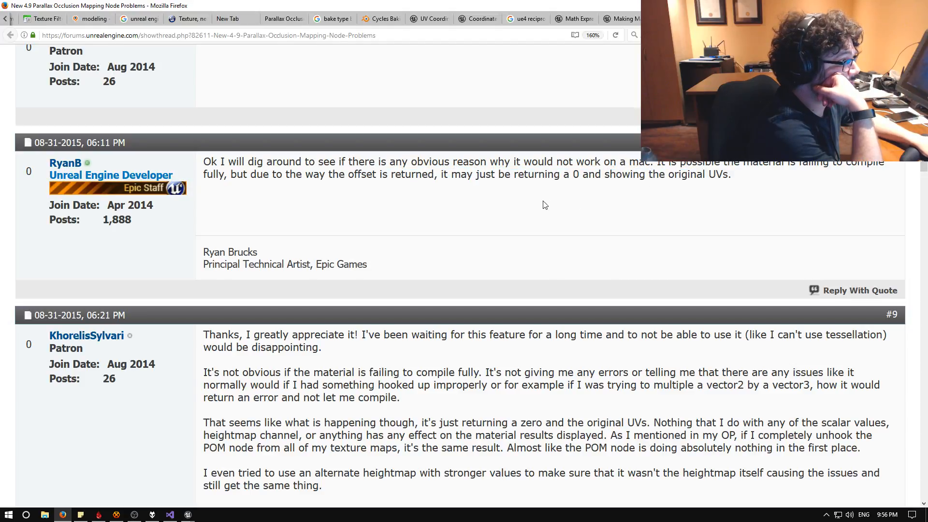
scroll(477, 202, "down", 3)
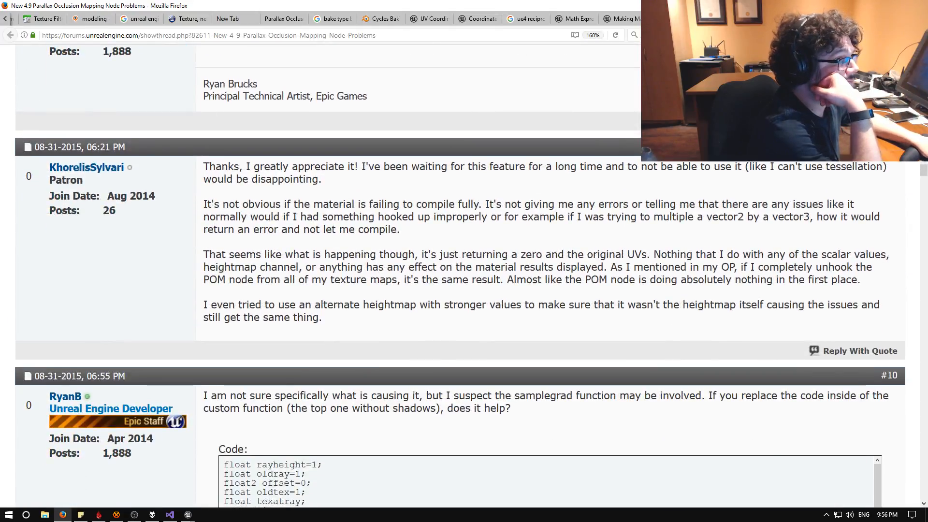
Switch back to Unreal Editor and bring the M_Test_Voxel material editor to the front
key("alt+Tab")
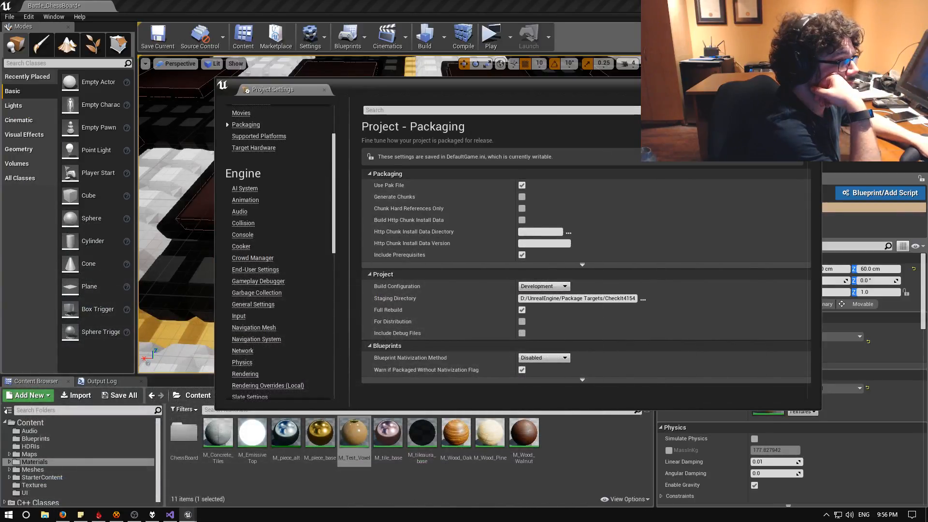
left_click(476, 187)
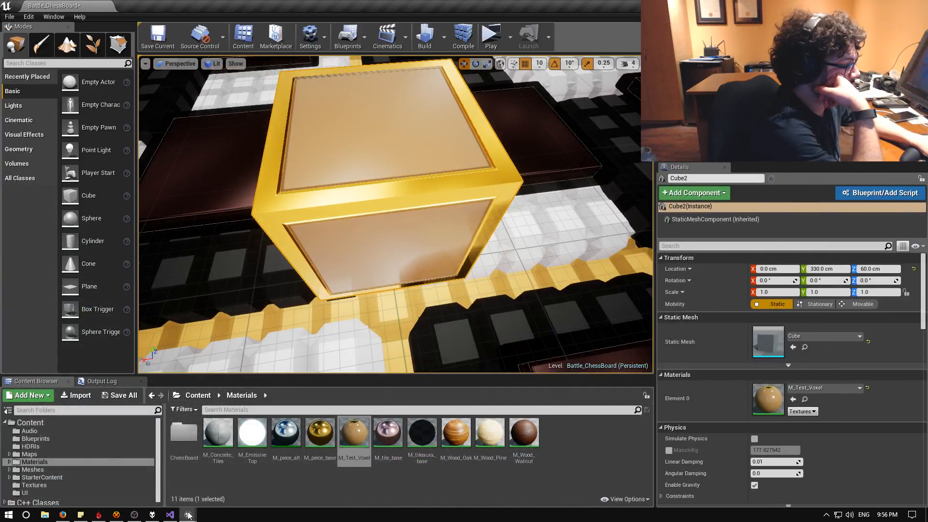
left_click(188, 515)
left_click(239, 467)
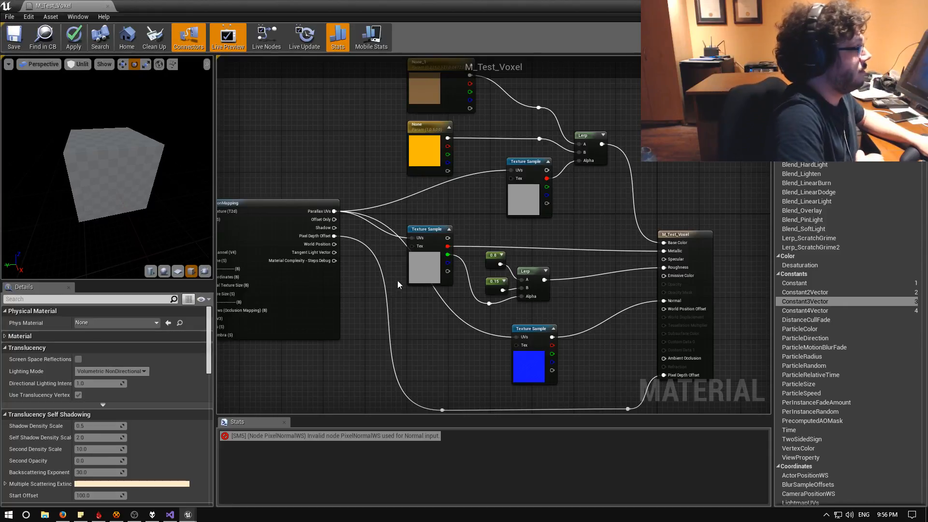
Examine the PixelNormalWS error in the stats together with the nodes around ParallaxOcclusionMapping in the M_Test_Voxel graph
right_click_drag(401, 291, 489, 269)
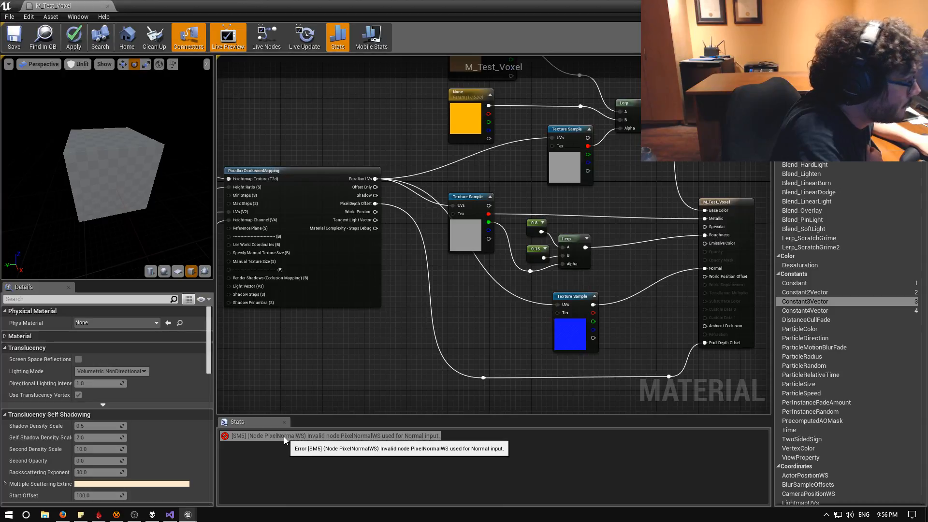
scroll(385, 355, "down", 2)
right_click_drag(385, 355, 377, 318)
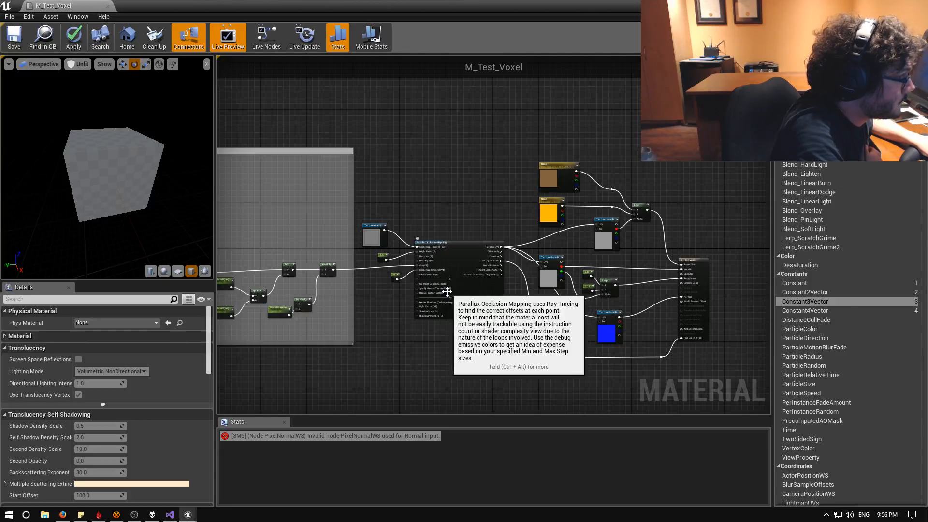
scroll(453, 320, "up", 2)
left_click(370, 433)
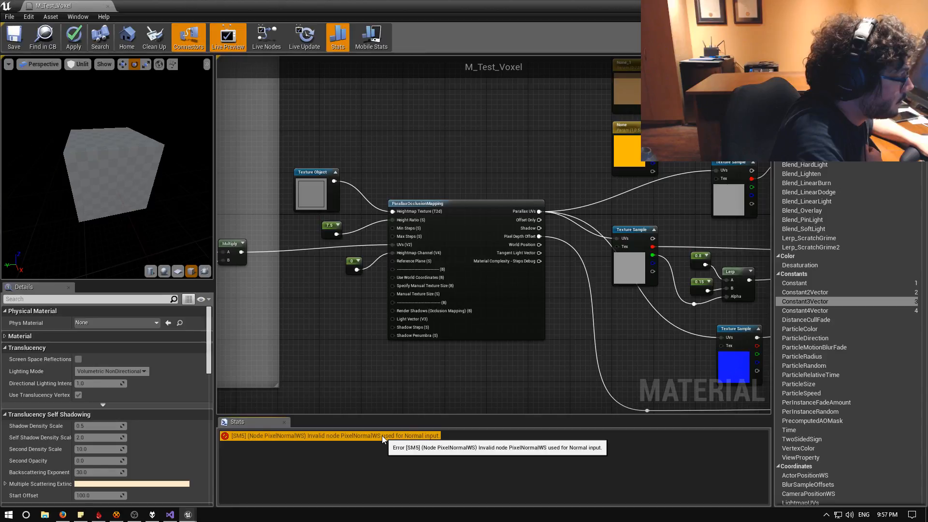
right_click_drag(349, 346, 578, 277)
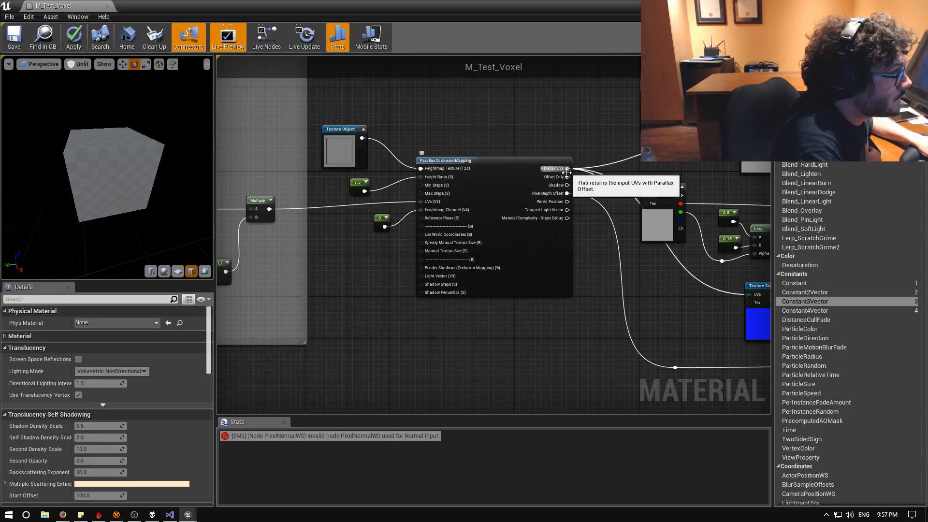
Open the ParallaxOcclusionMapping material function and examine its node network, from the trace length groups to the outputs and UV to World Ratio
left_click(451, 160)
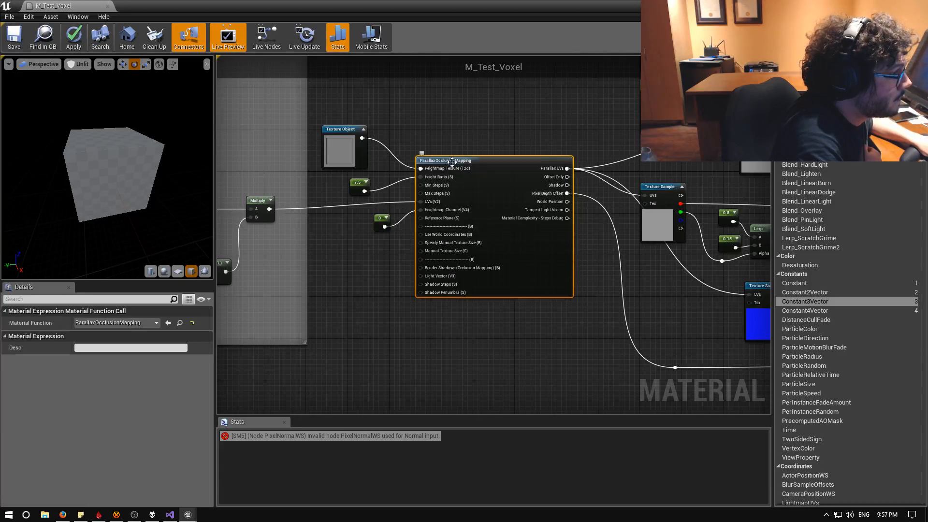
double_click(452, 161)
scroll(446, 228, "down", 6)
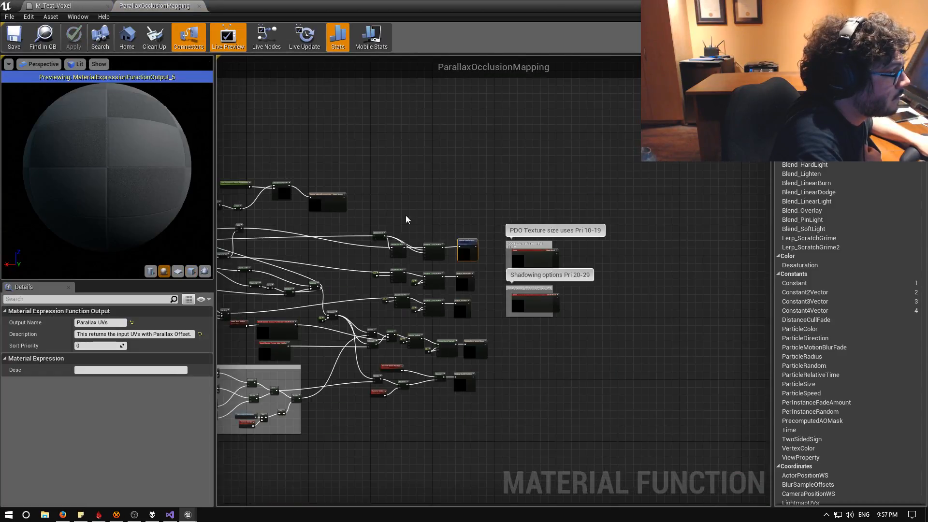
right_click_drag(546, 230, 564, 177)
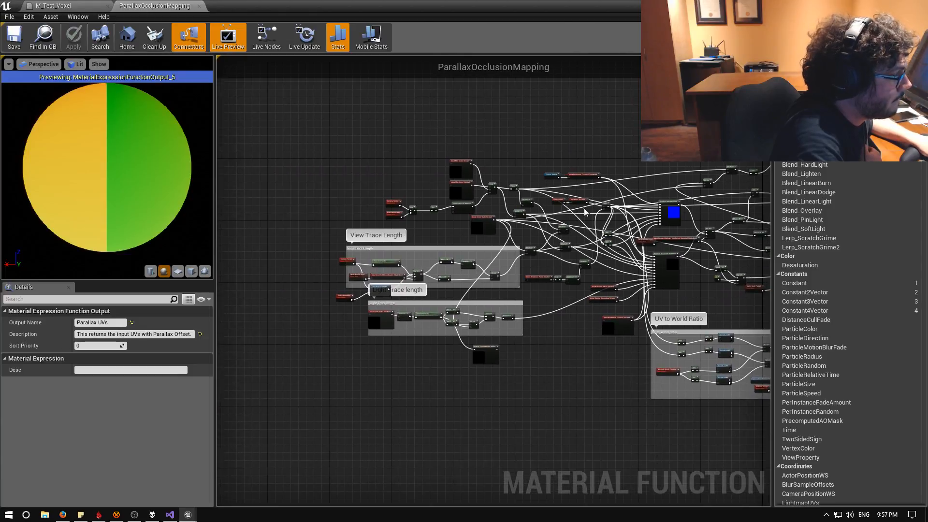
scroll(432, 254, "up", 4)
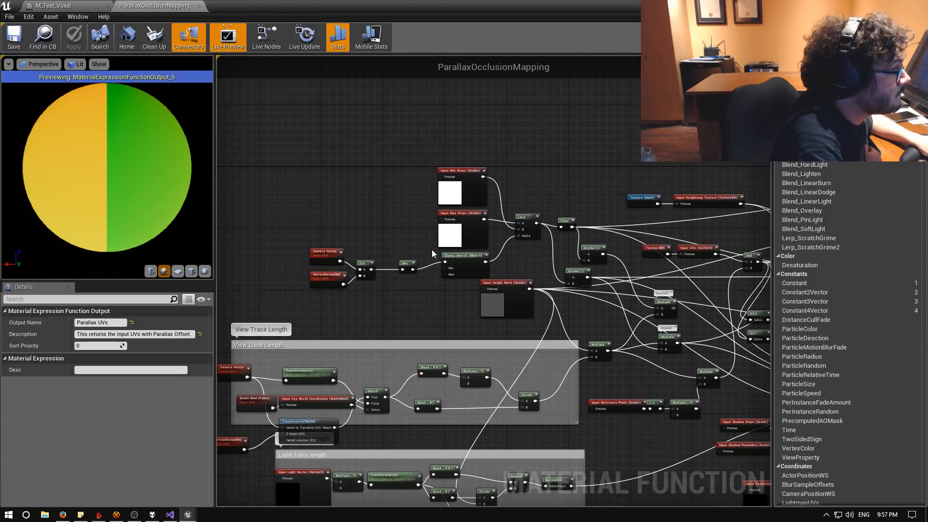
right_click_drag(431, 250, 609, 203)
right_click_drag(617, 239, 289, 239)
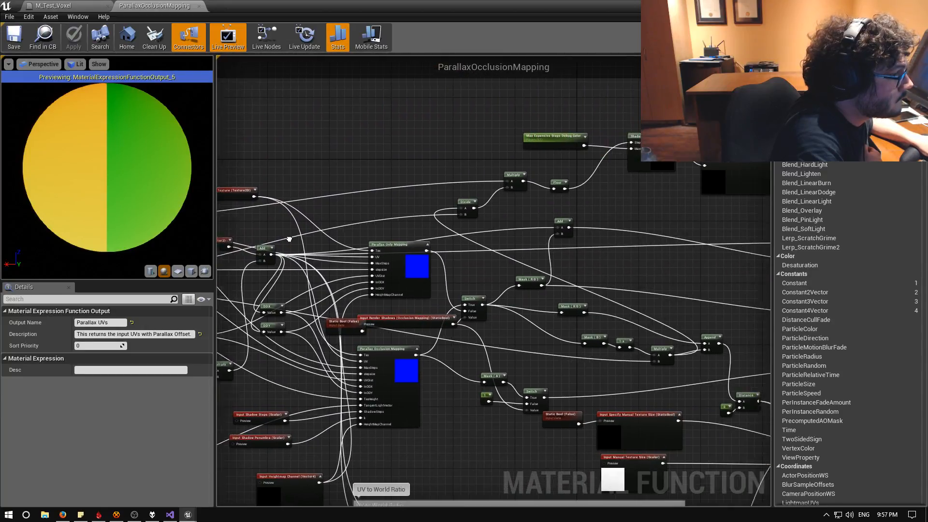
right_click_drag(482, 219, 425, 192)
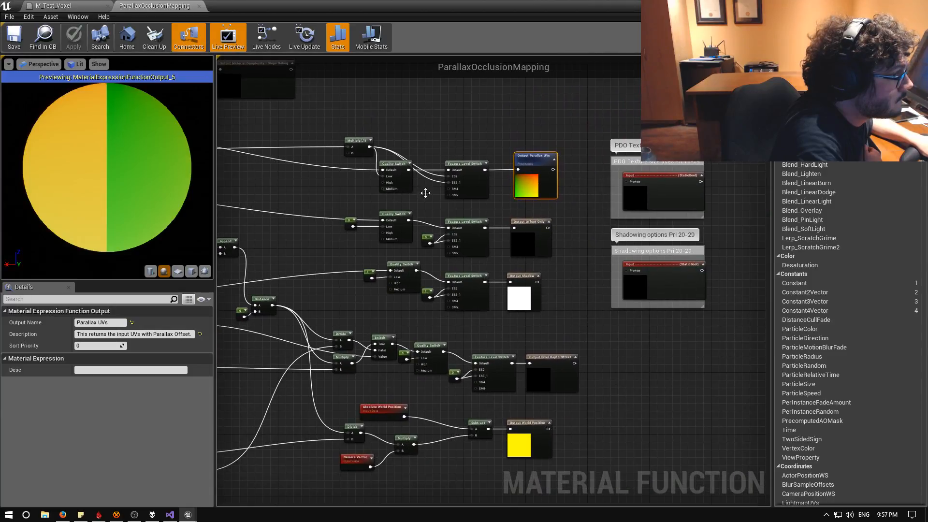
right_click_drag(565, 213, 553, 146)
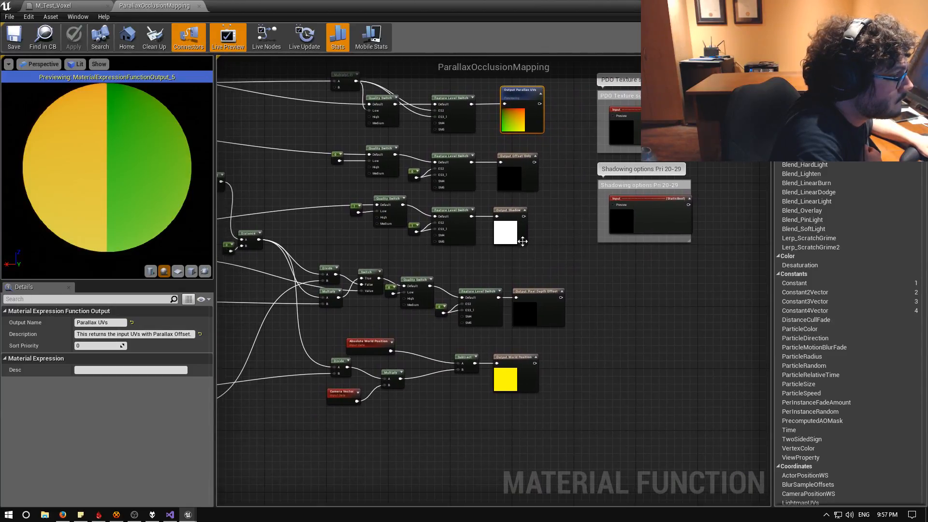
mouse_move(532, 256)
right_mouse_down()
mouse_move(615, 170)
mouse_move(483, 218)
mouse_move(526, 201)
mouse_move(520, 232)
mouse_move(531, 267)
mouse_move(415, 264)
mouse_move(534, 273)
mouse_move(509, 248)
mouse_move(518, 181)
mouse_move(462, 144)
right_mouse_up()
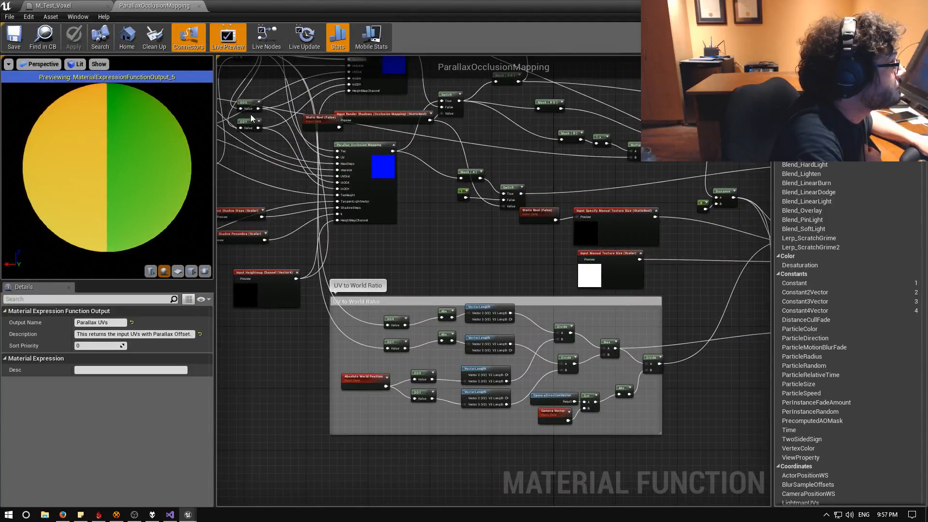
Close the ParallaxOcclusionMapping function and examine the nodes feeding its call in the M_Test_Voxel graph
right_click_drag(491, 232, 510, 226)
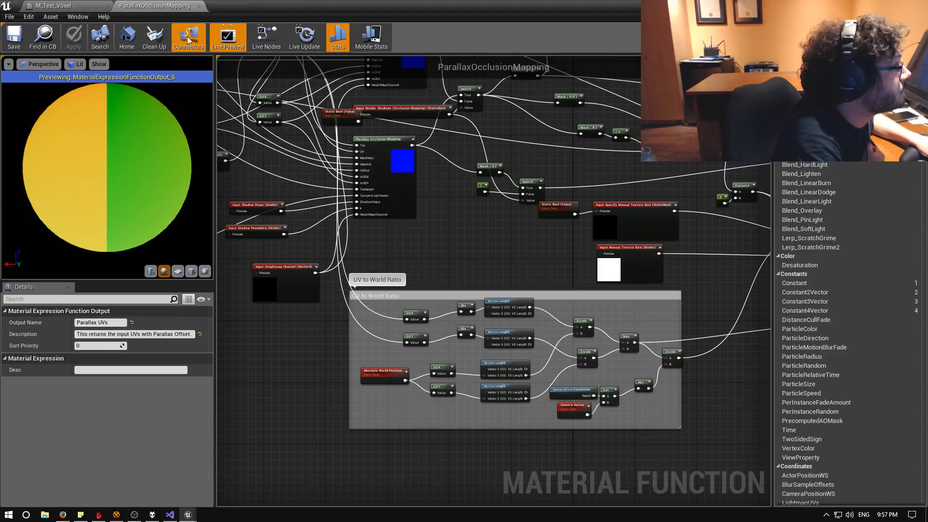
left_click(199, 6)
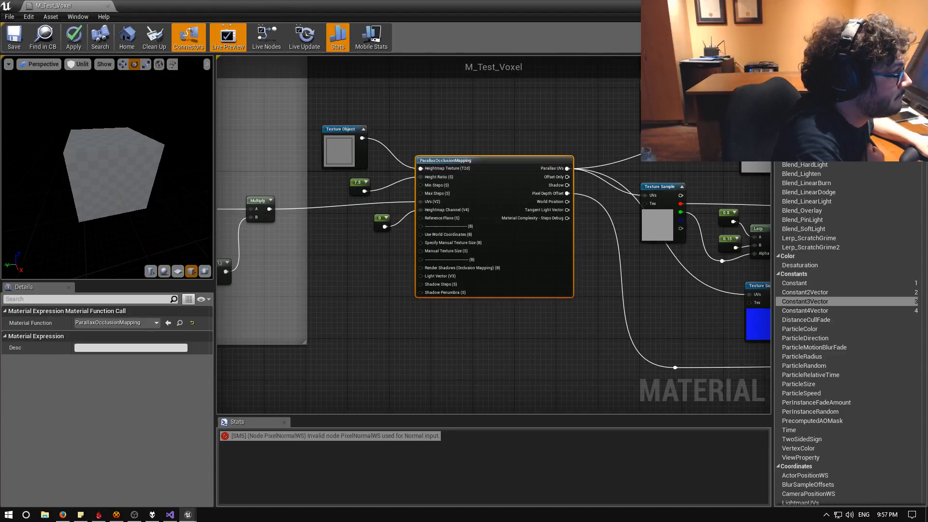
right_click_drag(437, 170, 448, 218)
right_click_drag(443, 155, 417, 145)
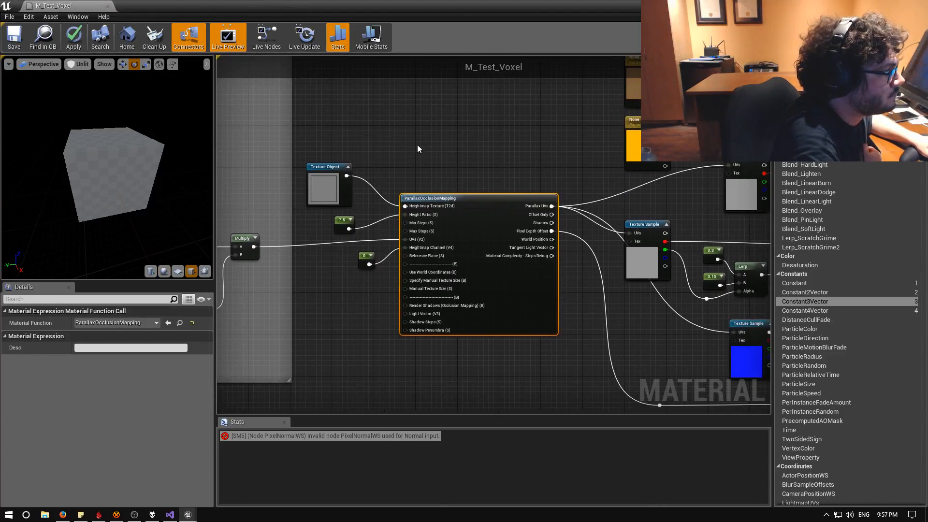
right_click_drag(263, 246, 488, 239)
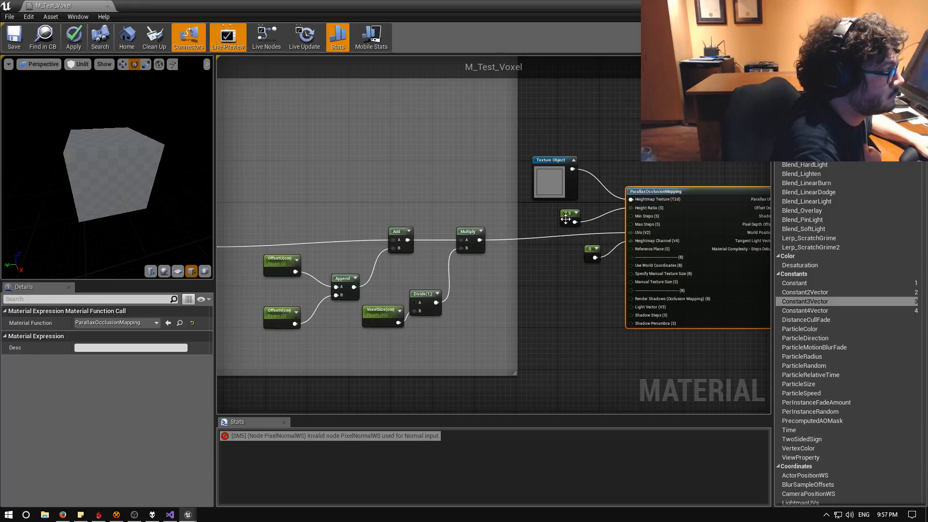
Try to save the M_Test_Voxel material and abort the save, with the nodes leading to the material outputs in view
left_click(22, 36)
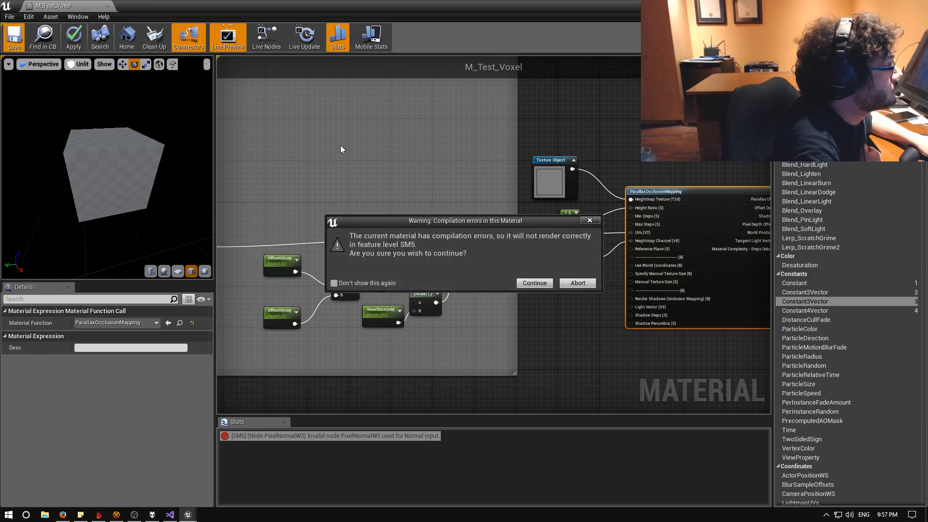
left_click(577, 283)
right_click_drag(574, 284, 342, 273)
right_click_drag(402, 270, 394, 237)
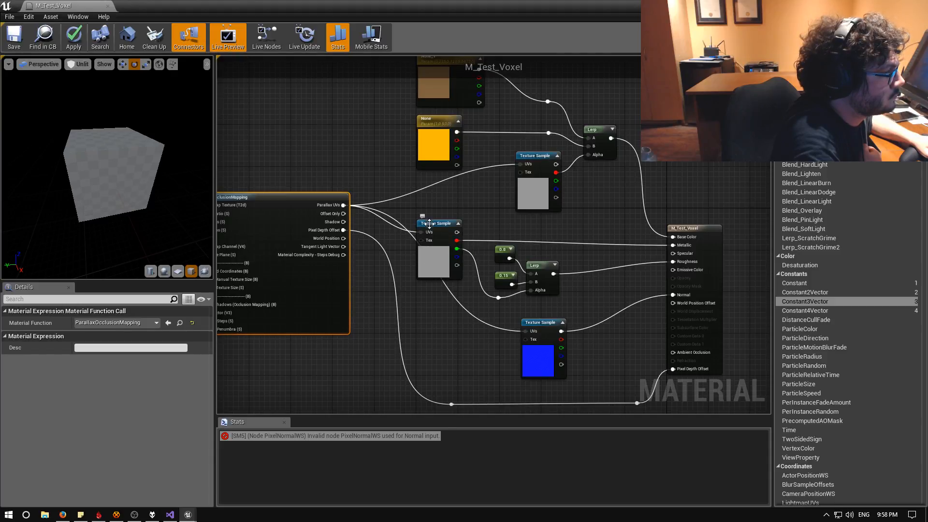
right_click_drag(421, 250, 425, 274)
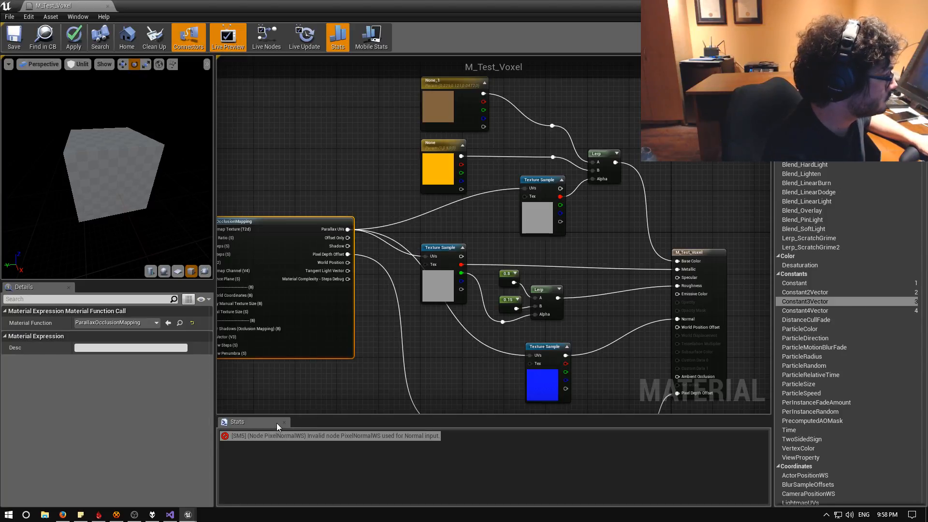
Switch to Firefox, leave the forum thread and bring up the Epic Wiki's Parallax Occlusion Mapping tutorial
left_click(63, 514)
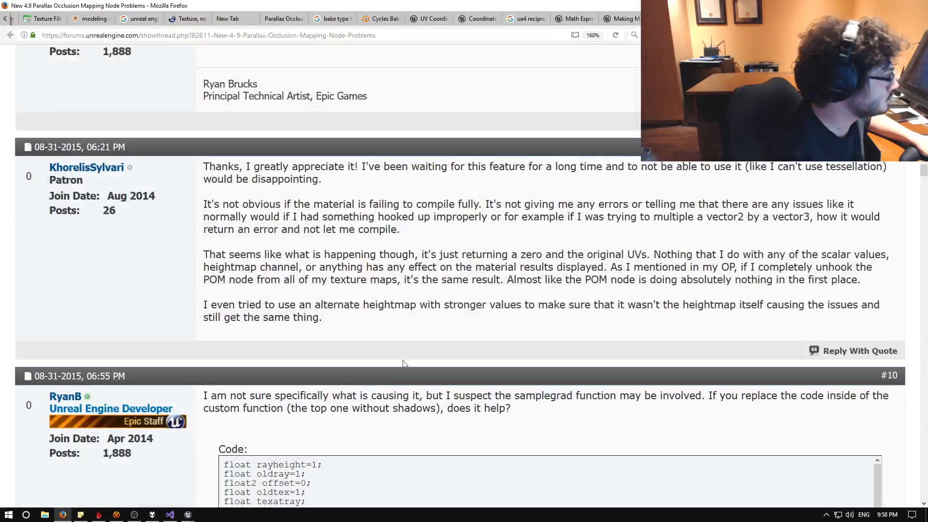
key("alt+Left")
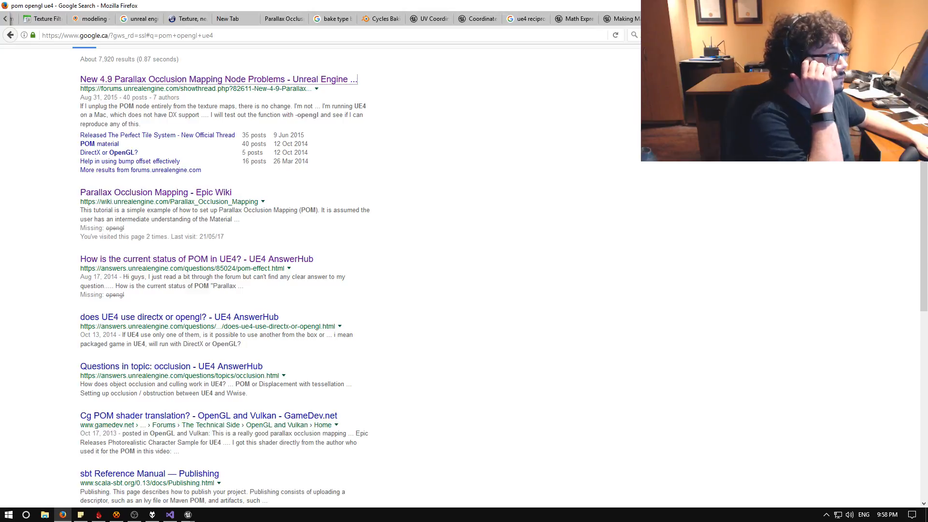
left_click(284, 18)
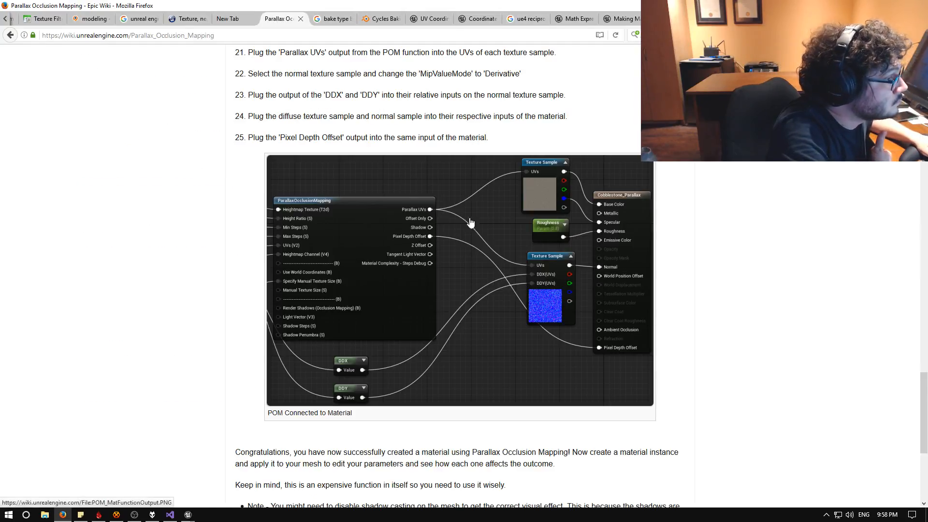
Open the POM MatFunctionOutput.PNG file page, examine how the POM node connects to the material, and return to the tutorial
right_click(512, 334)
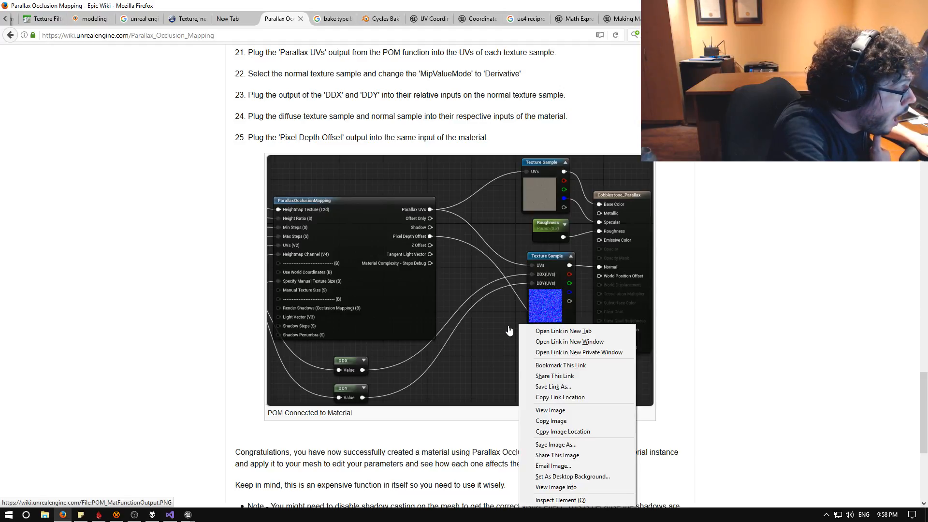
left_click(470, 337)
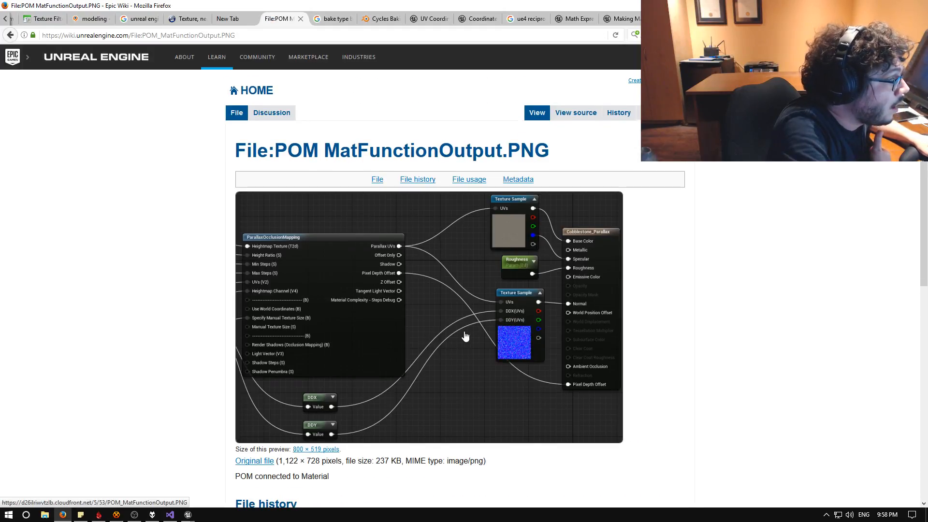
scroll(467, 336, "down", 3)
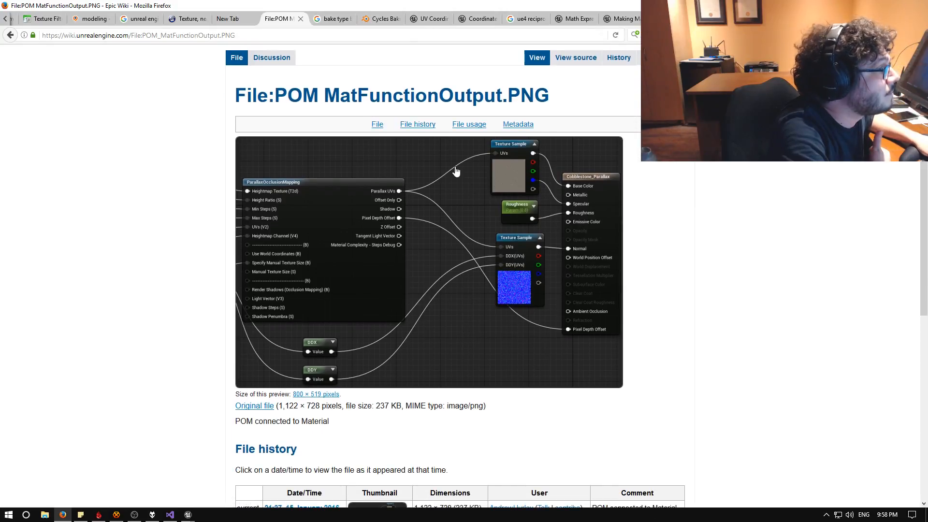
scroll(464, 203, "up", 2)
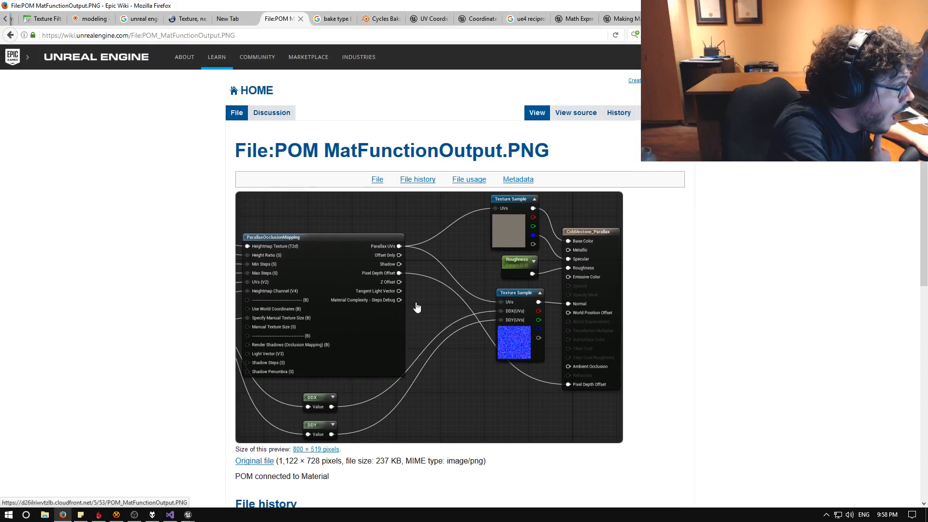
scroll(443, 231, "down", 15)
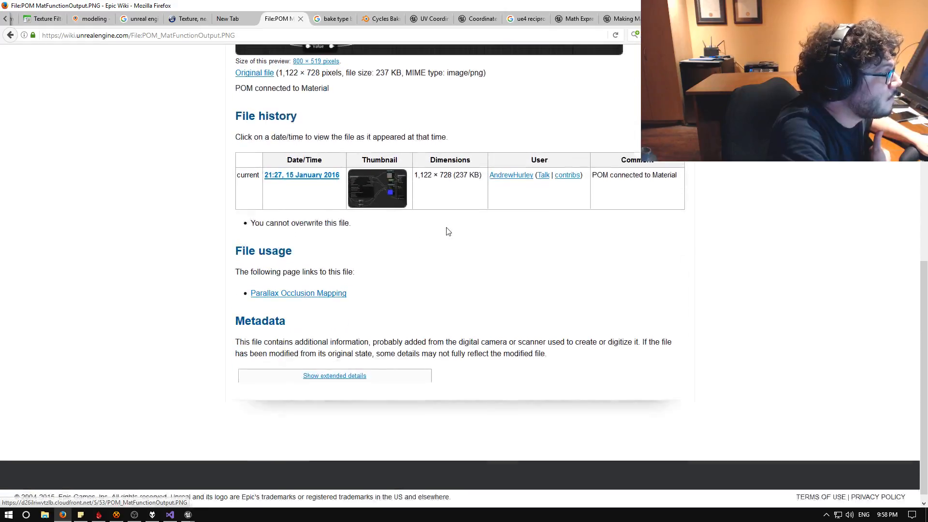
scroll(446, 230, "up", 14)
left_click(8, 36)
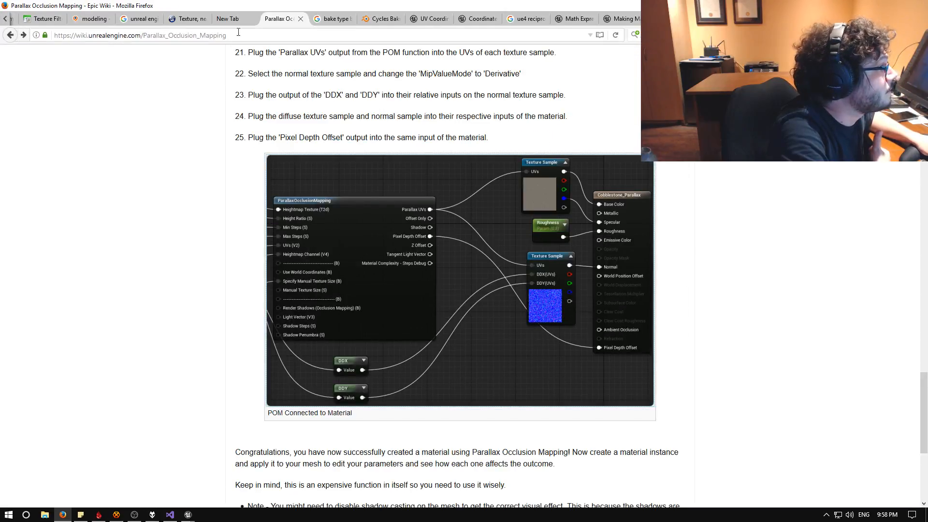
Review tutorial steps 16 to 25 covering the POM inputs, the DDX and DDY nodes, and the material connections
scroll(568, 189, "down", 9)
scroll(575, 191, "up", 20)
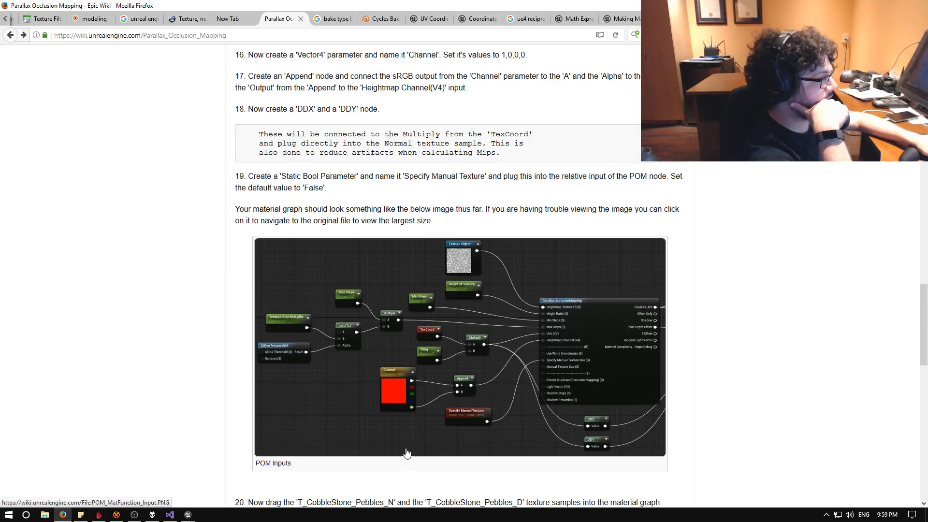
scroll(401, 436, "down", 10)
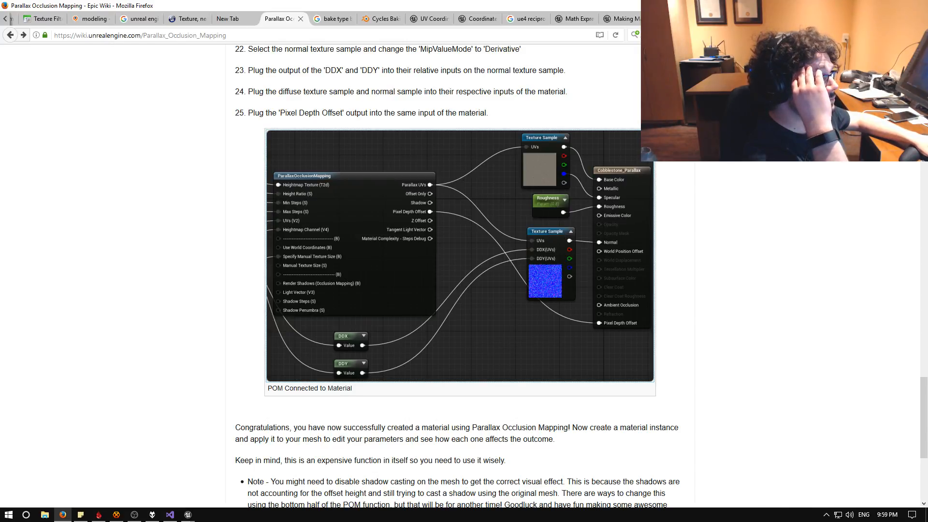
Switch back to Unreal Editor and inspect the settings of the VoxelNormalMap_01a texture sample
key("alt+Tab")
right_click_drag(625, 233, 607, 130)
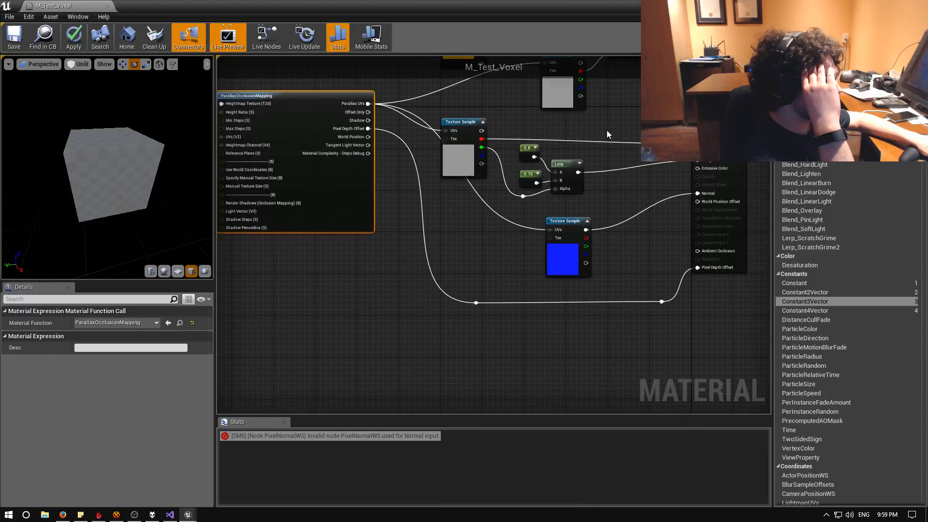
left_click(576, 238)
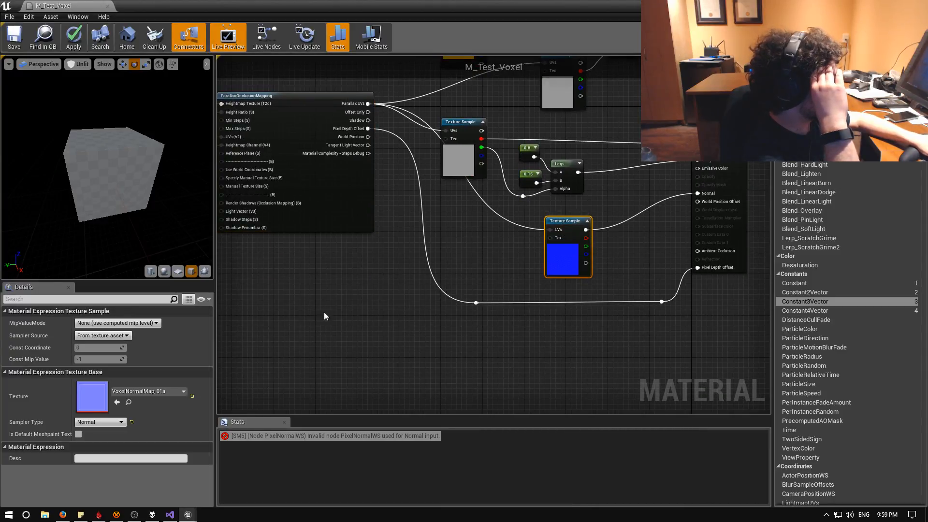
Try to add a TextureSample node below the normal map's texture sample
right_click(513, 327)
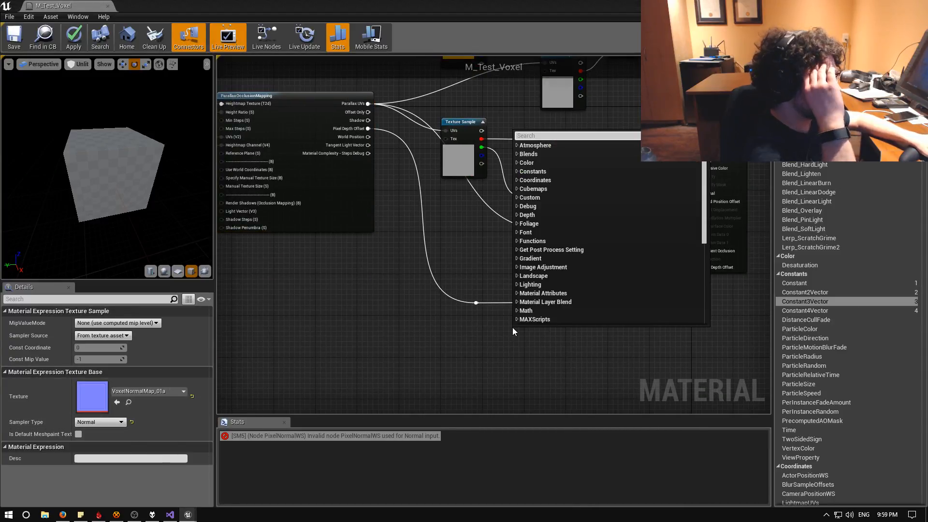
type("texture")
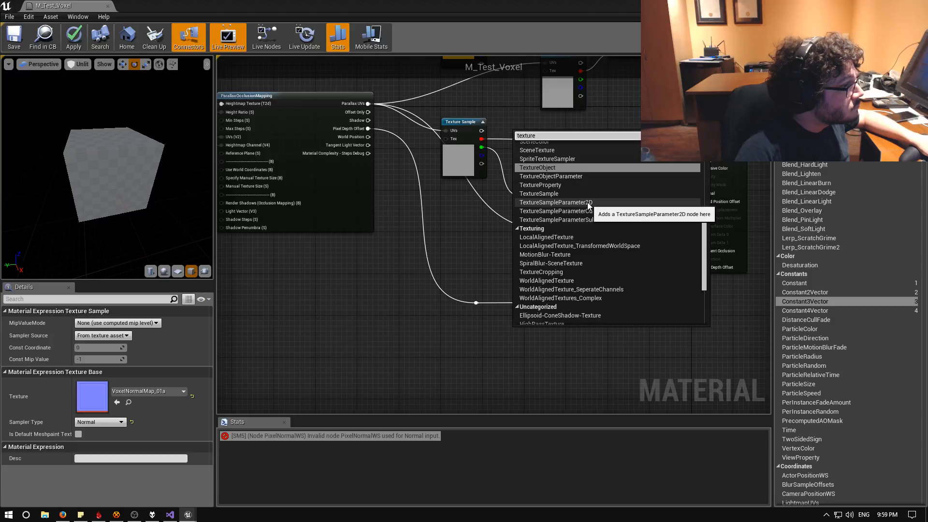
scroll(587, 202, "up", 2)
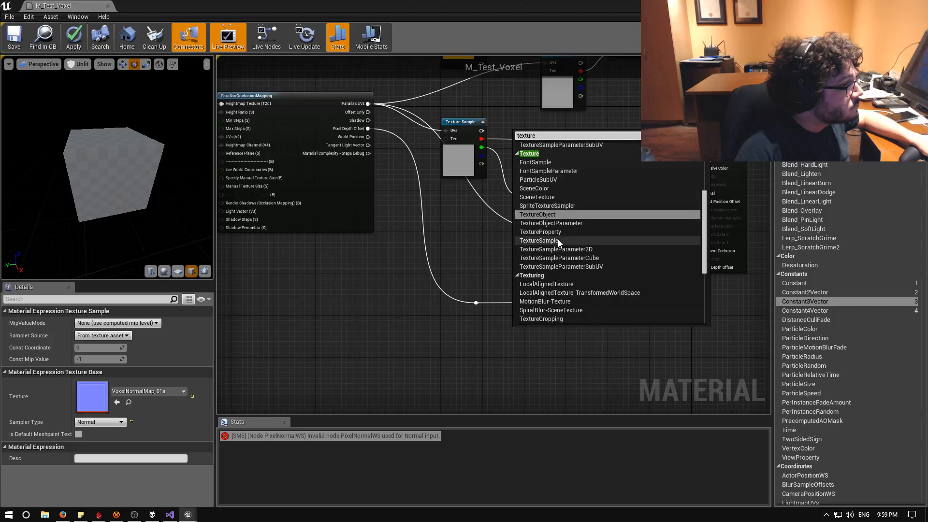
left_click(557, 240)
left_click(448, 343)
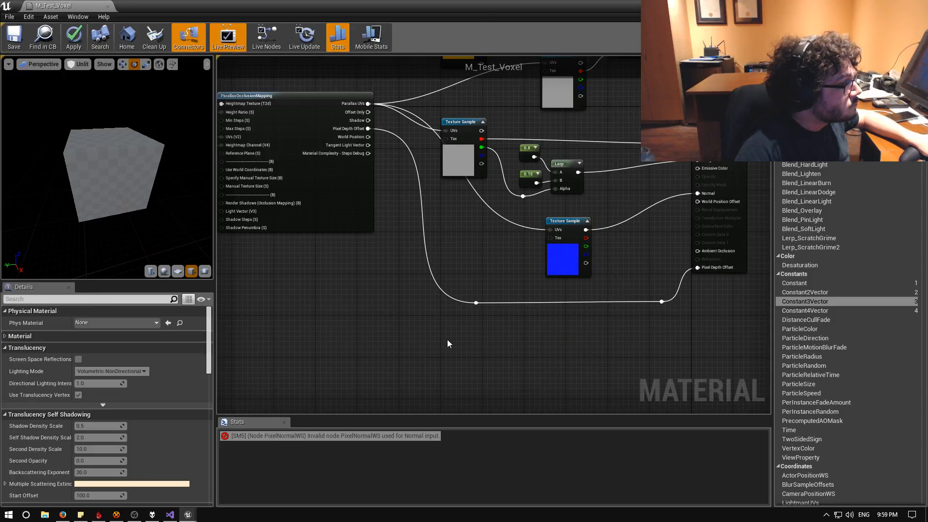
Add a TextureSampleParameter2D node in the empty area below the normal map sample and delete it
right_click(480, 349)
type("texture")
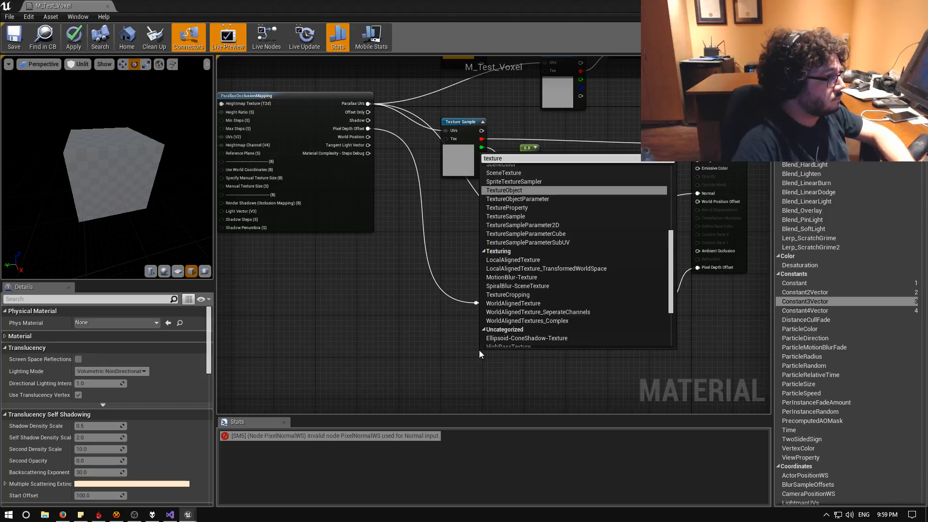
key("Down")
key("Down")
key("Down")
key("Down")
key("Return")
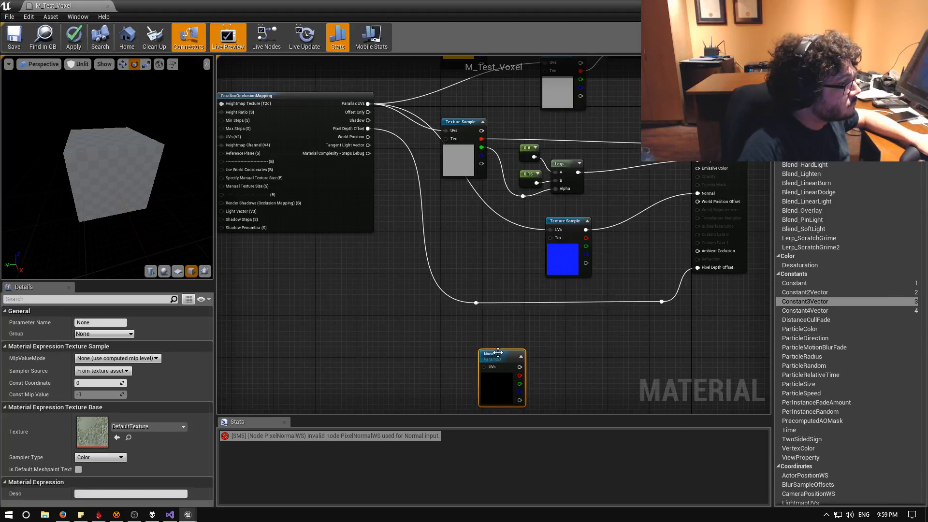
key("Delete")
Add a TextureSampleParameterSubUV node in the same empty graph area and delete it
right_click(500, 351)
type("text")
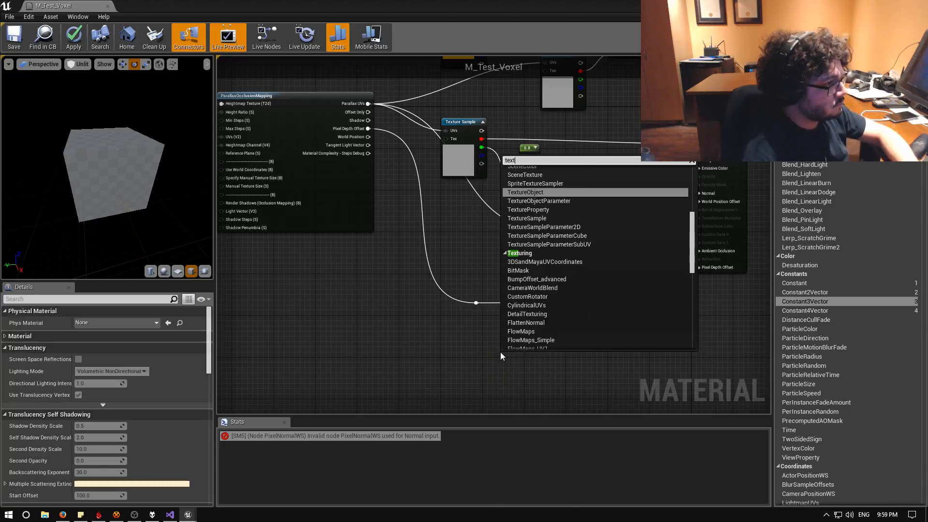
type("ure")
key("Down")
key("Down")
key("Down")
key("Down")
key("Down")
key("Down")
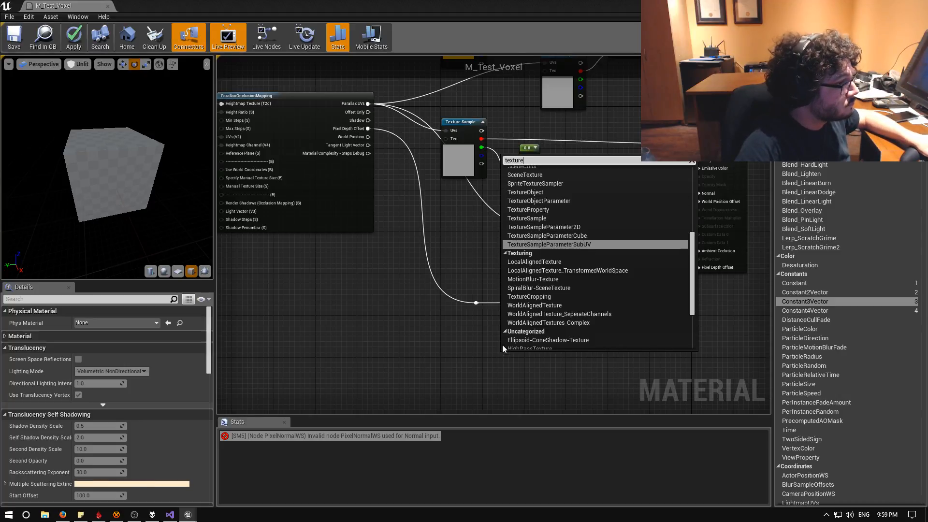
key("Return")
key("Delete")
Add a TextureProperty node below the normal map sample and delete it
right_click(518, 340)
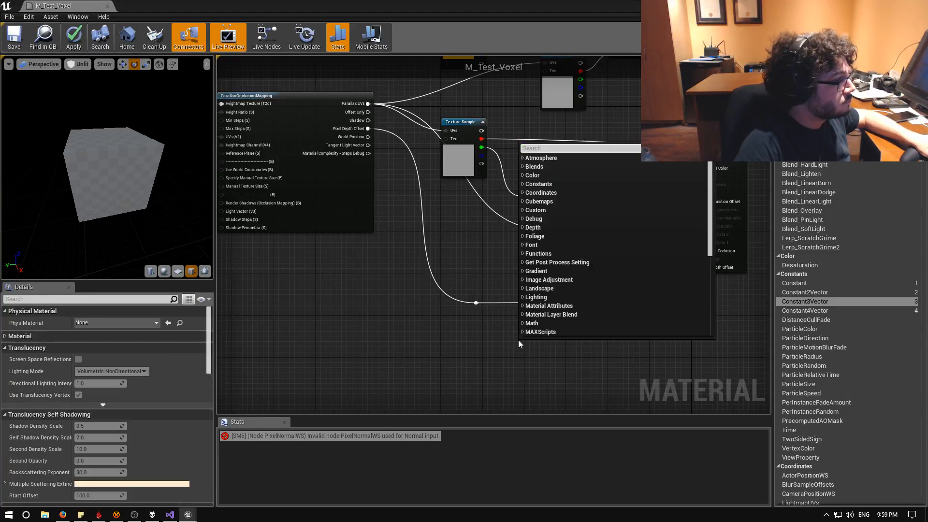
type("texture")
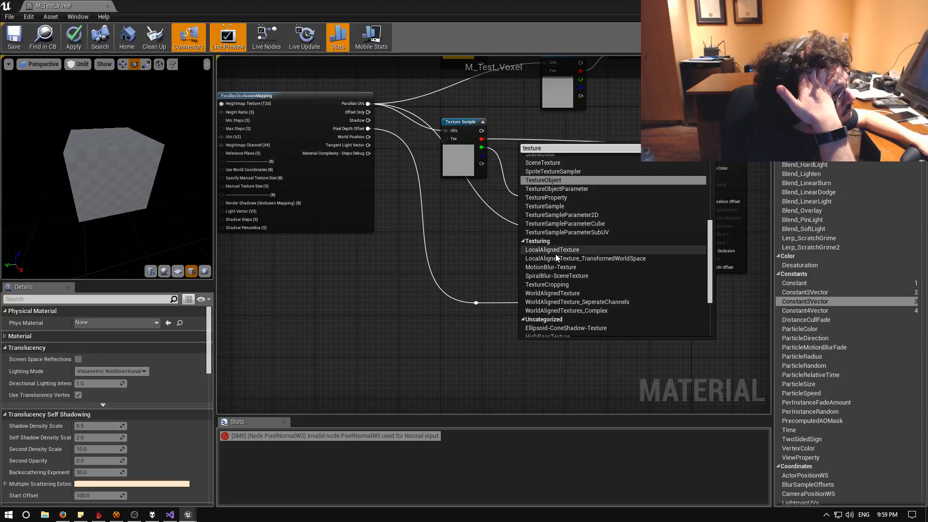
left_click(551, 197)
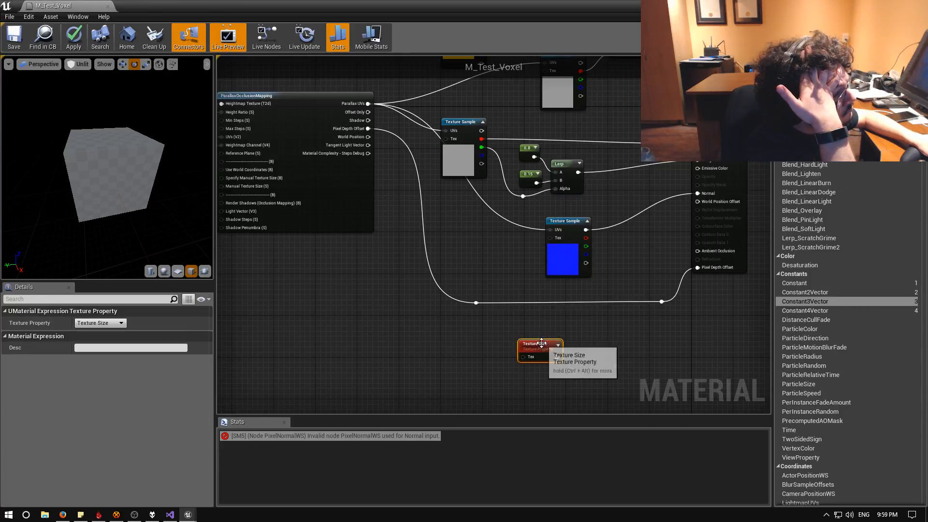
key("Delete")
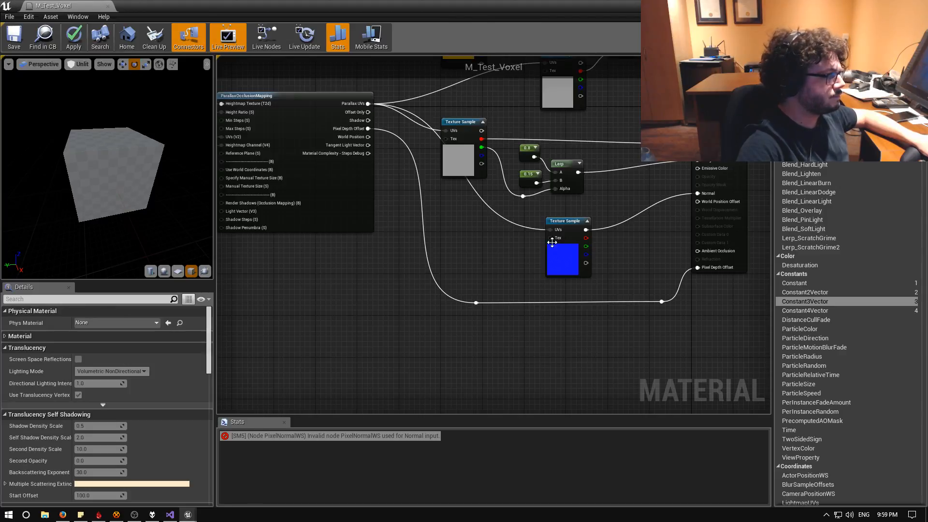
Look through the sampler type options of the VoxelNormalMap_01a texture sample, keeping its current choice
left_click(562, 223)
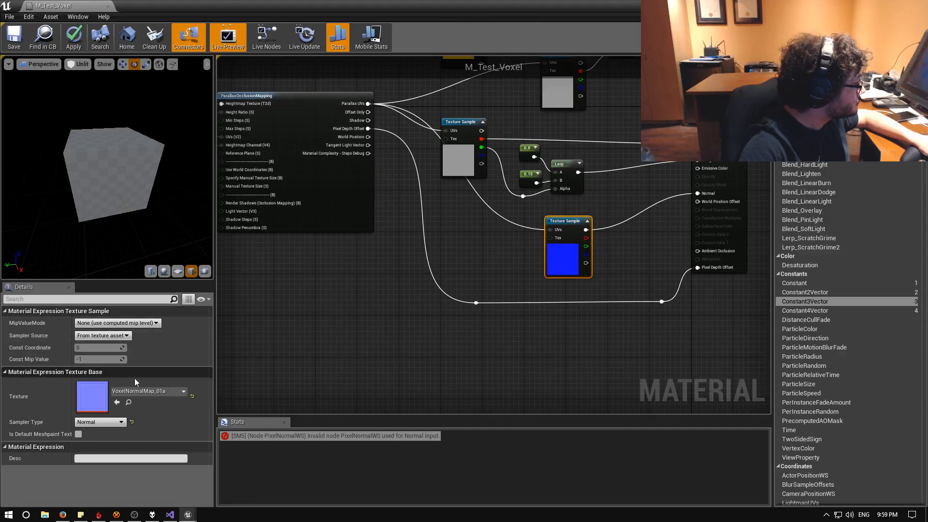
left_click(119, 423)
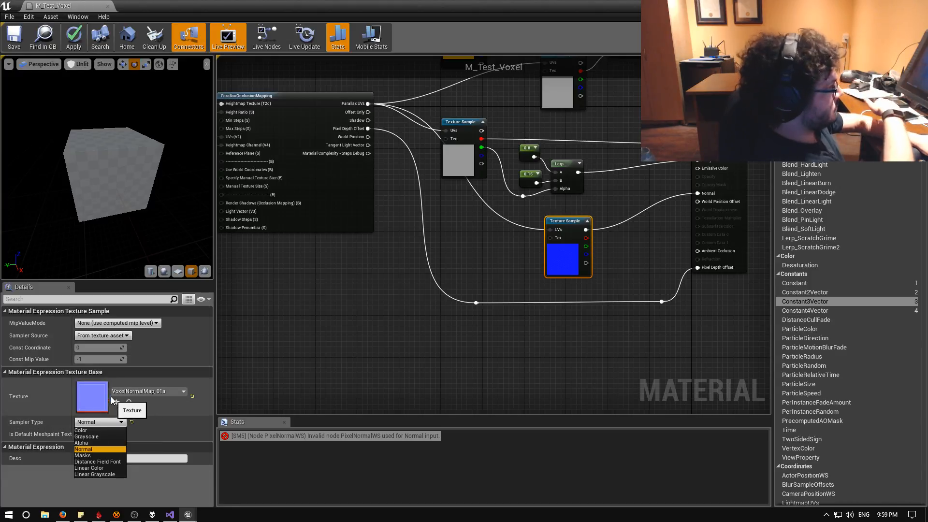
left_click(104, 350)
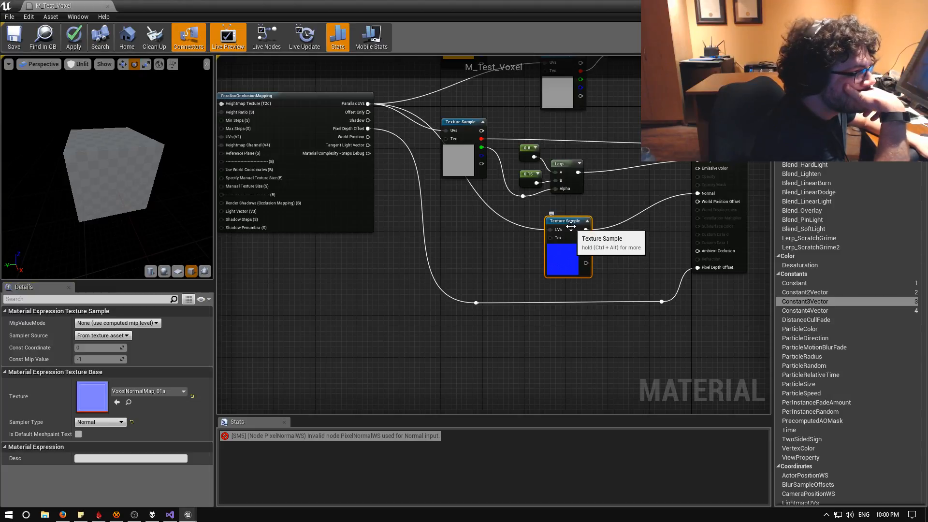
Search the node list for "sample", add a Texture Sample node beside the normal map sample and delete it
right_click_drag(570, 226, 491, 313)
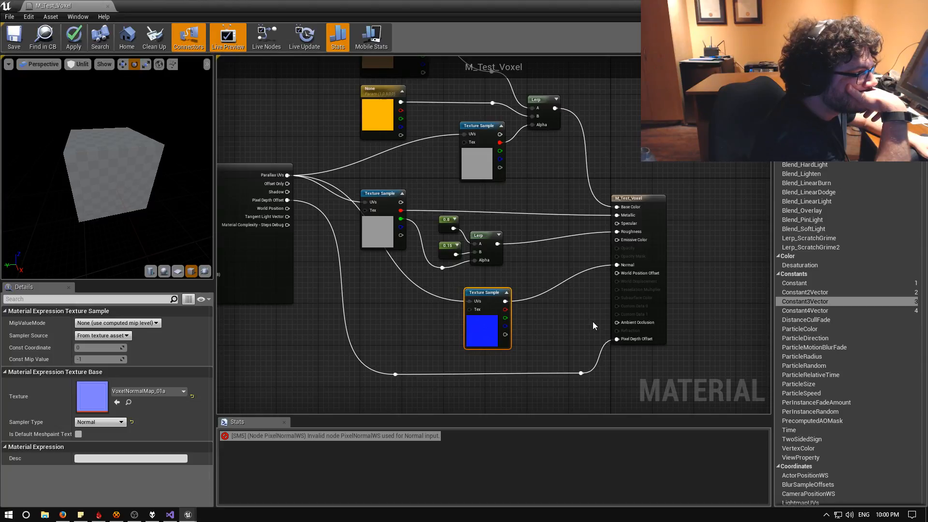
right_click(559, 317)
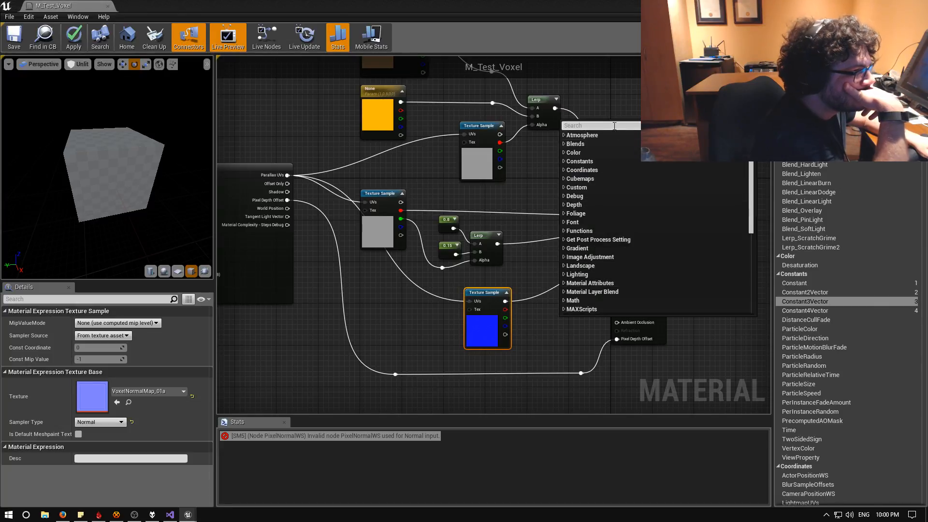
type("sample")
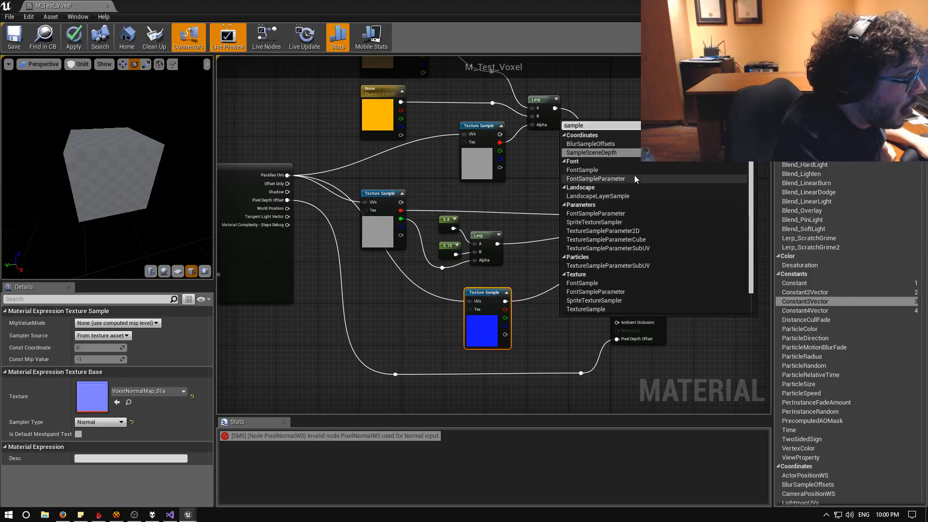
scroll(650, 178, "down", 1)
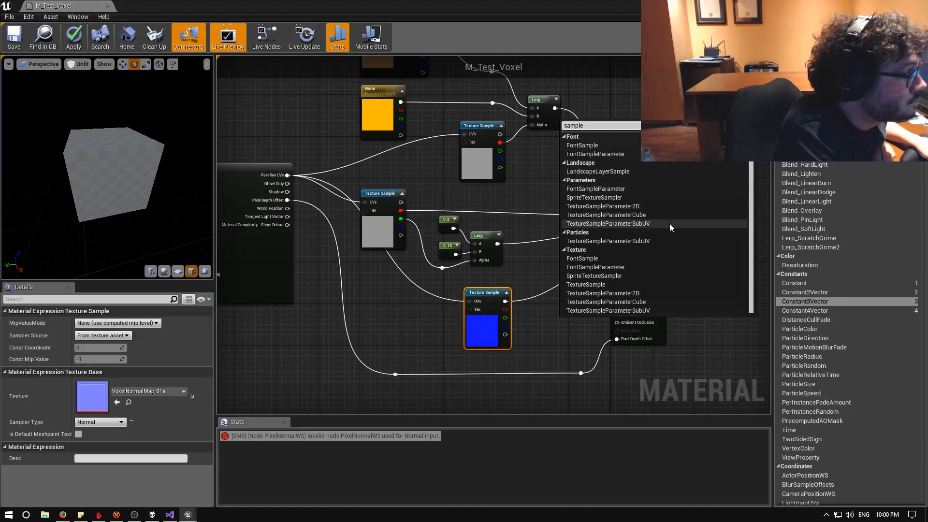
scroll(669, 223, "up", 1)
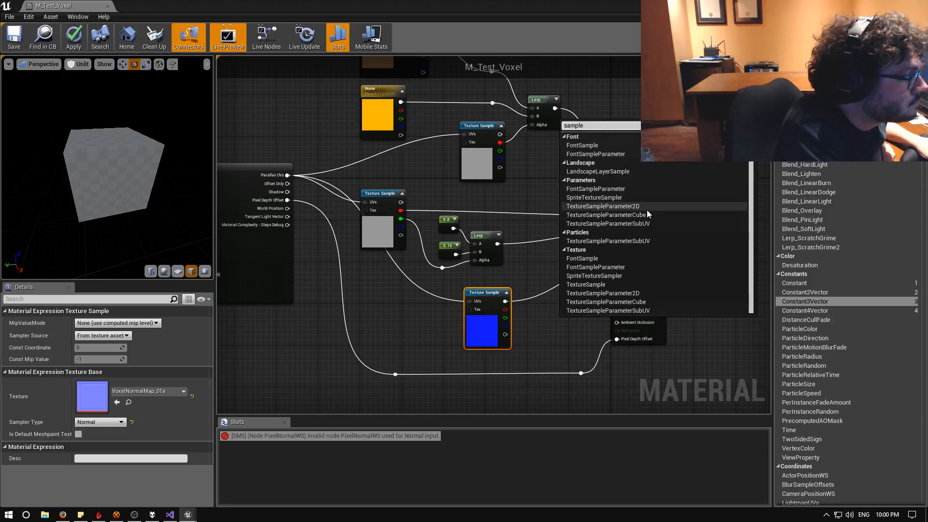
key("Escape")
left_click(561, 318)
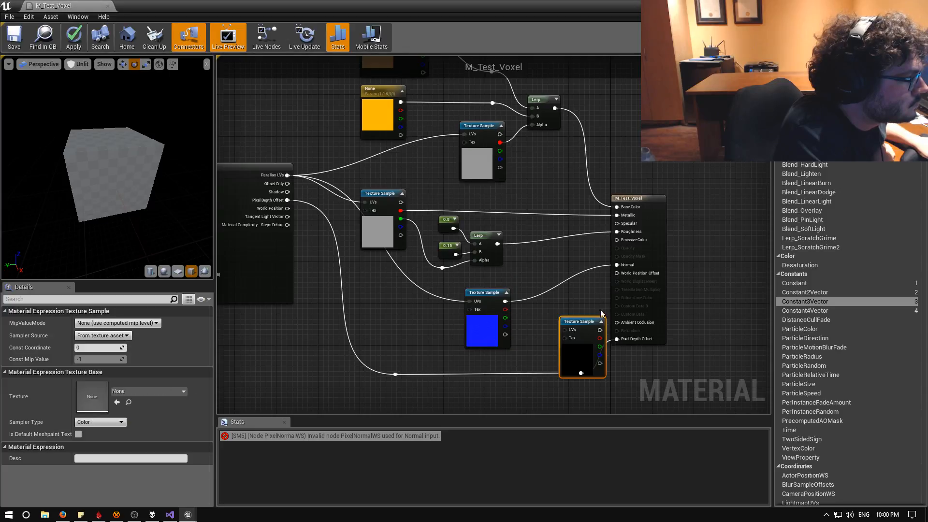
key("Delete")
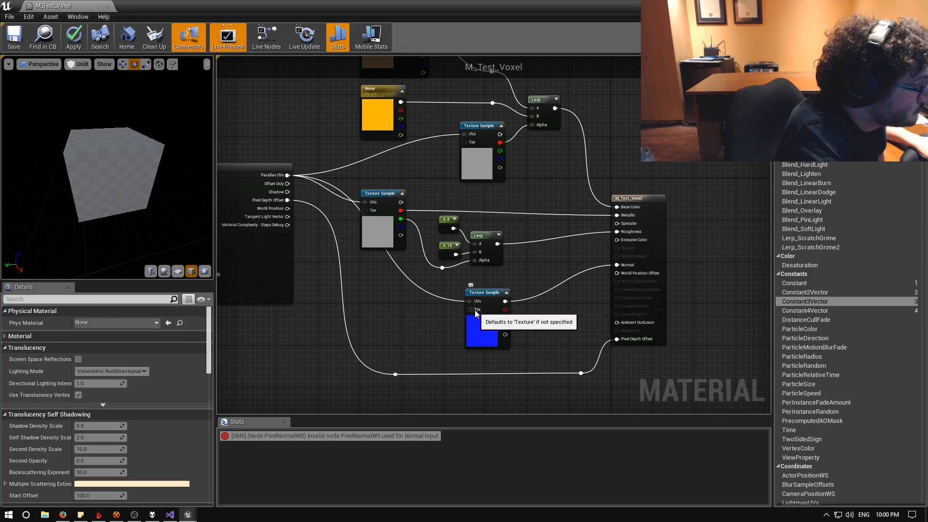
Check the sampler type and sampler source options of the VoxelNormalMap_01a texture sample without changing them
left_click(489, 293)
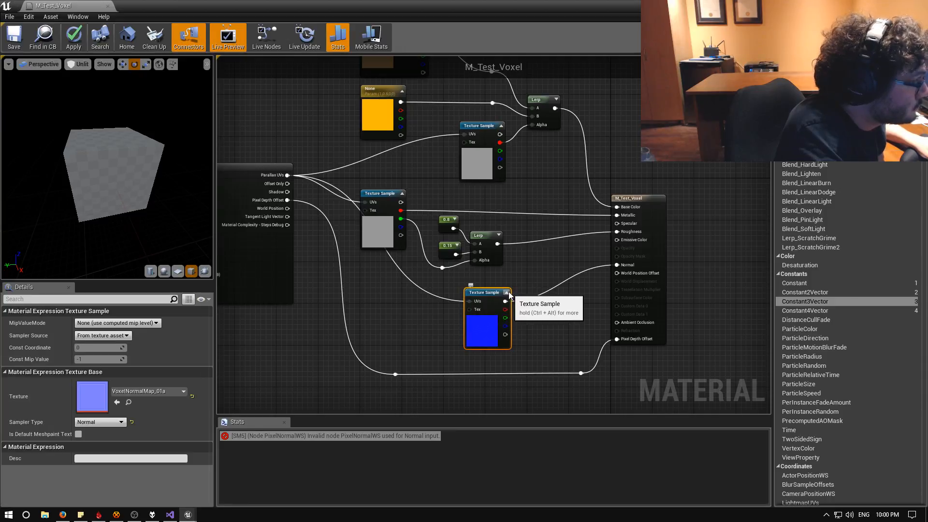
left_click(122, 424)
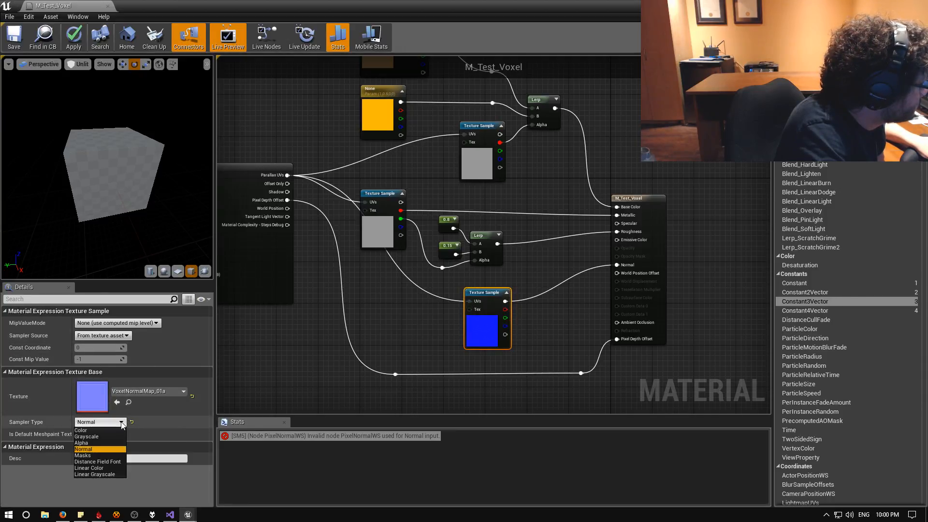
left_click(122, 424)
left_click(97, 336)
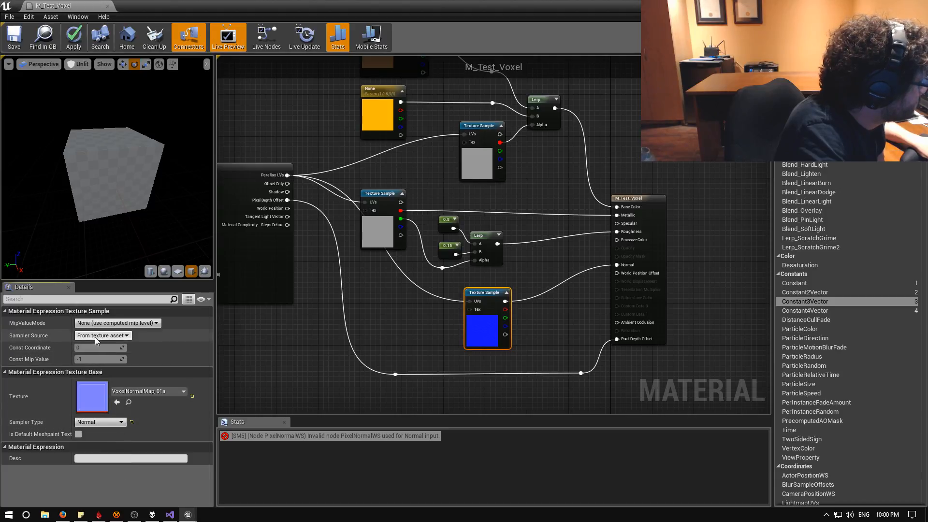
left_click(102, 342)
Try the Derivative MipValueMode on the VoxelNormalMap_01a texture sample and restore None (use computed mip level)
left_click(125, 323)
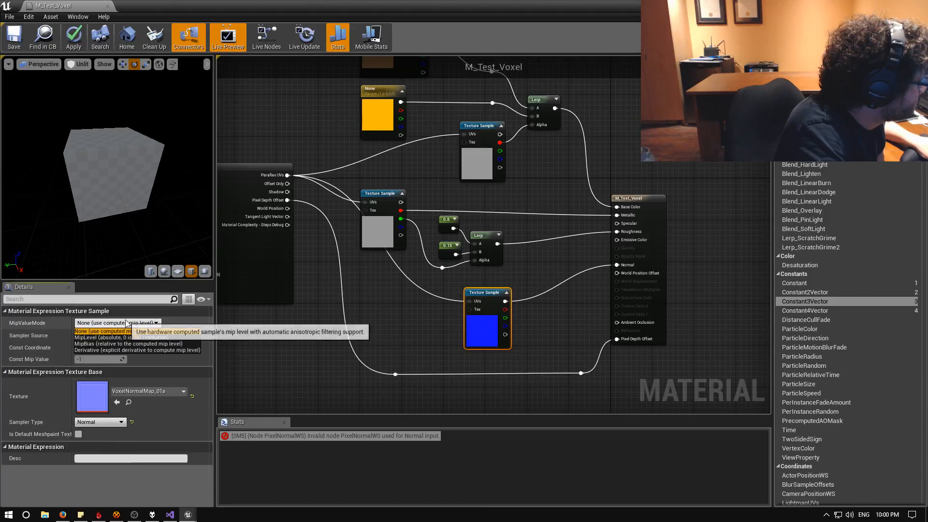
left_click(143, 350)
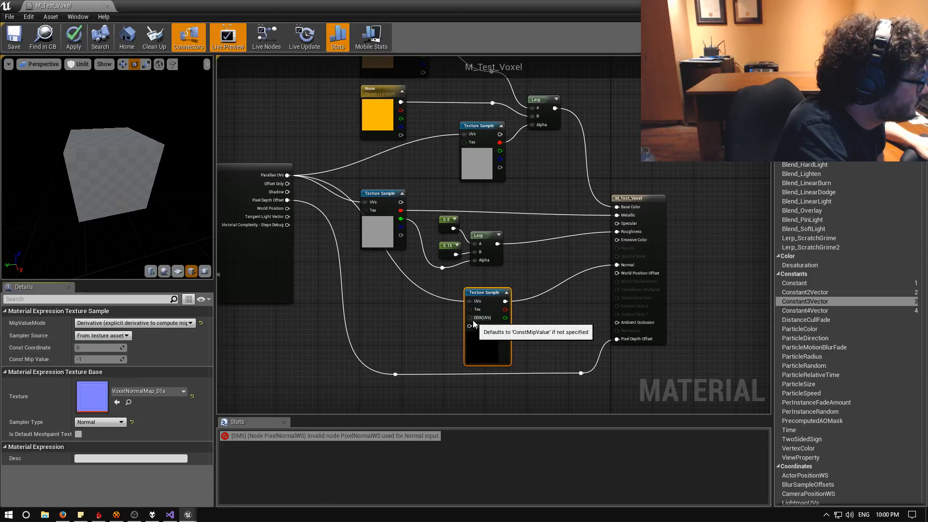
left_click(176, 324)
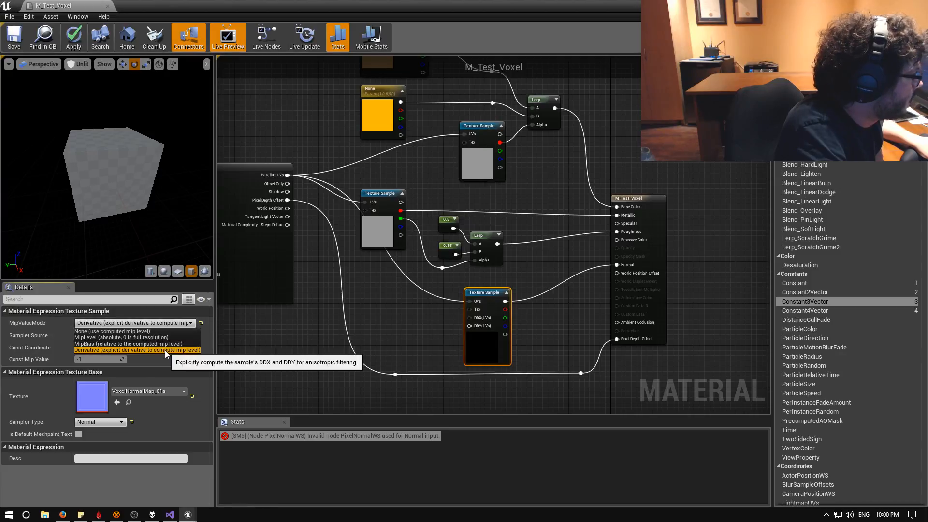
left_click(137, 331)
Trace the connections from the UV calculation nodes through ParallaxOcclusionMapping to the texture samples and the material's inputs
right_click_drag(385, 318, 445, 321)
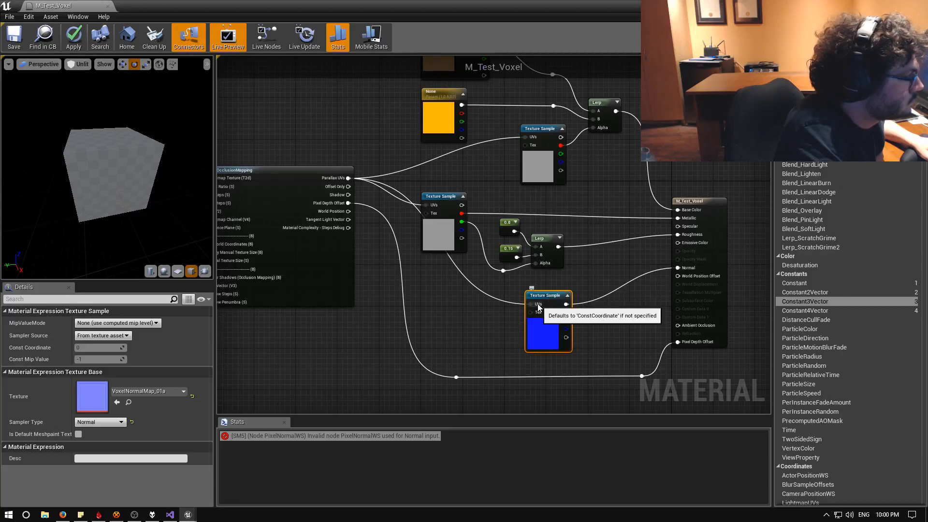
right_click_drag(433, 287, 536, 297)
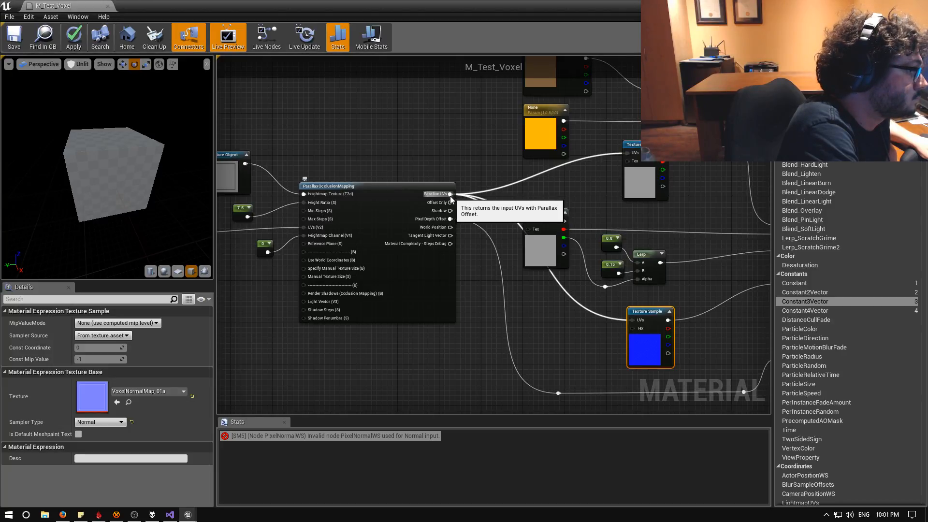
right_click_drag(305, 227, 440, 232)
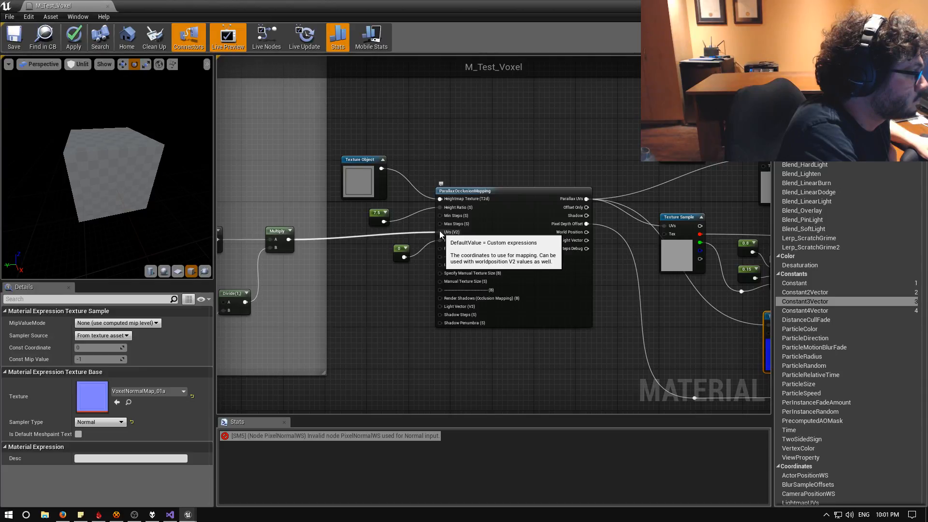
right_click_drag(440, 230, 608, 248)
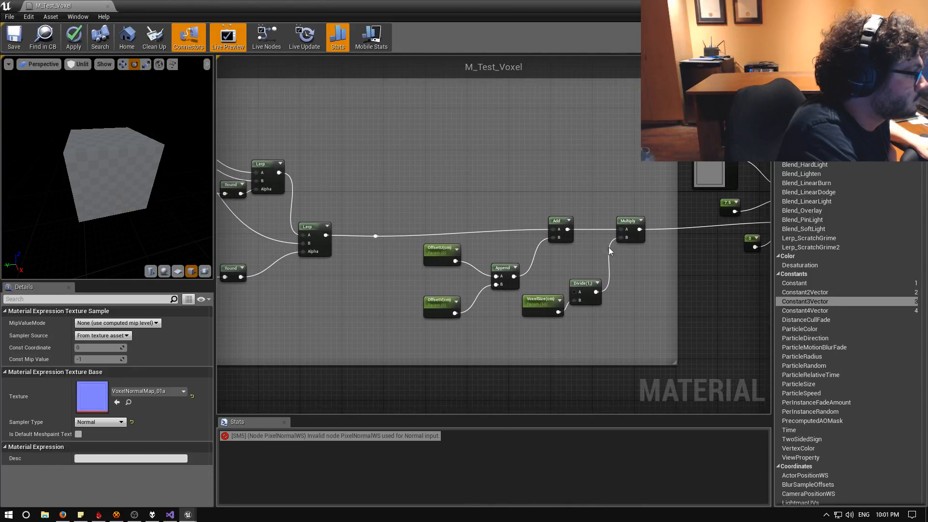
right_click_drag(665, 248, 535, 269)
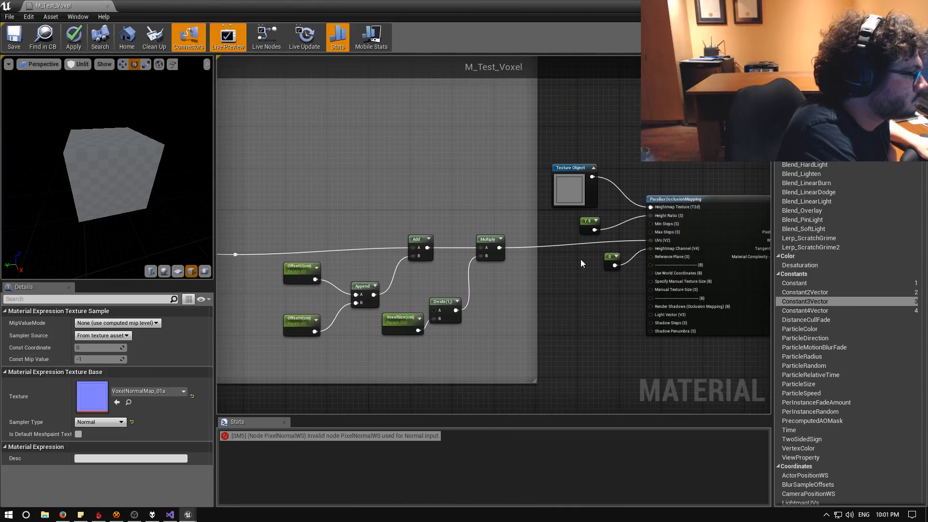
right_click_drag(596, 248, 510, 254)
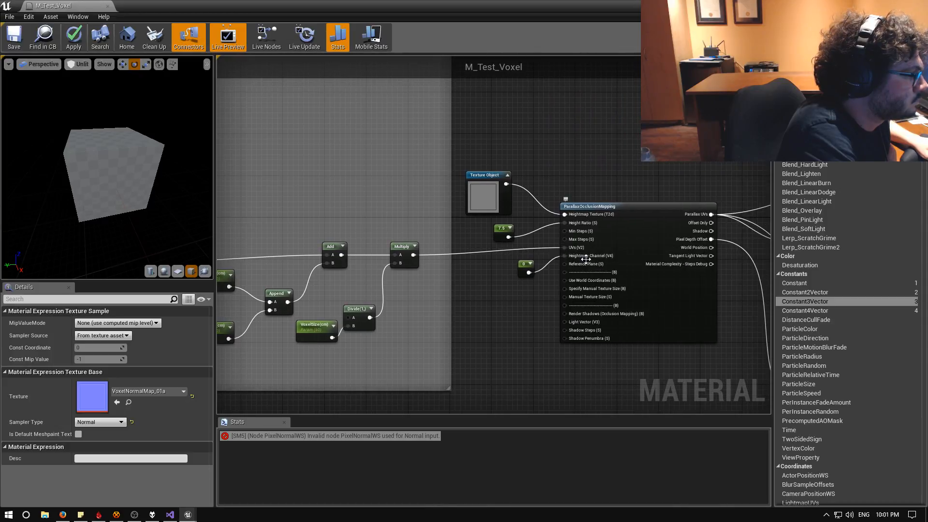
right_click_drag(662, 282, 495, 269)
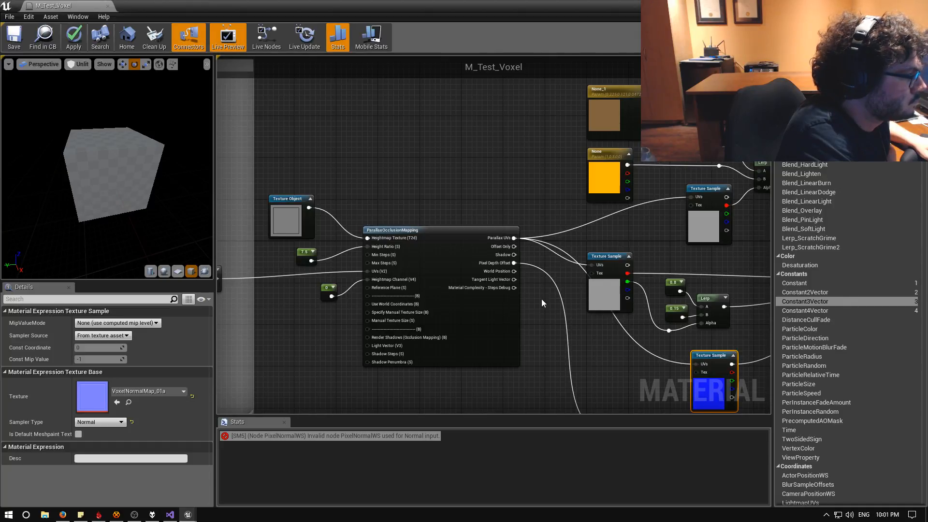
right_click_drag(526, 296, 568, 281)
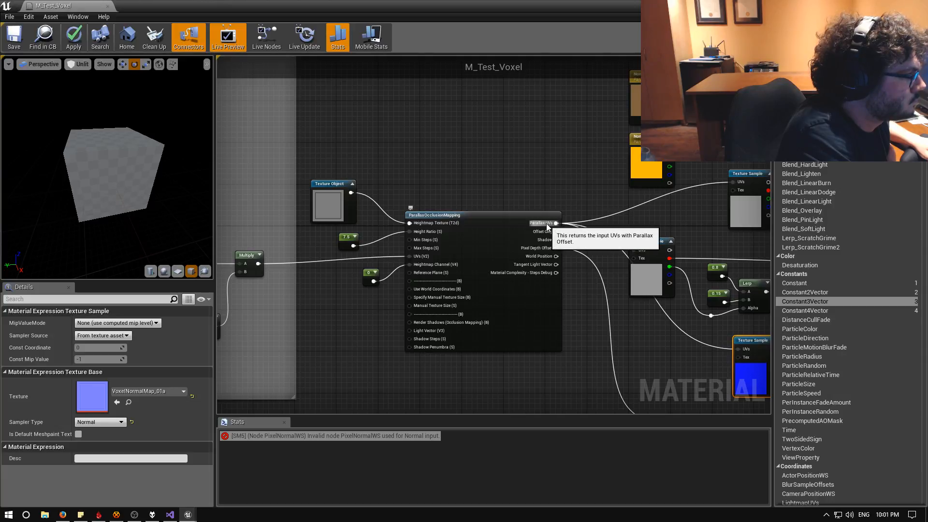
right_click_drag(629, 250, 465, 280)
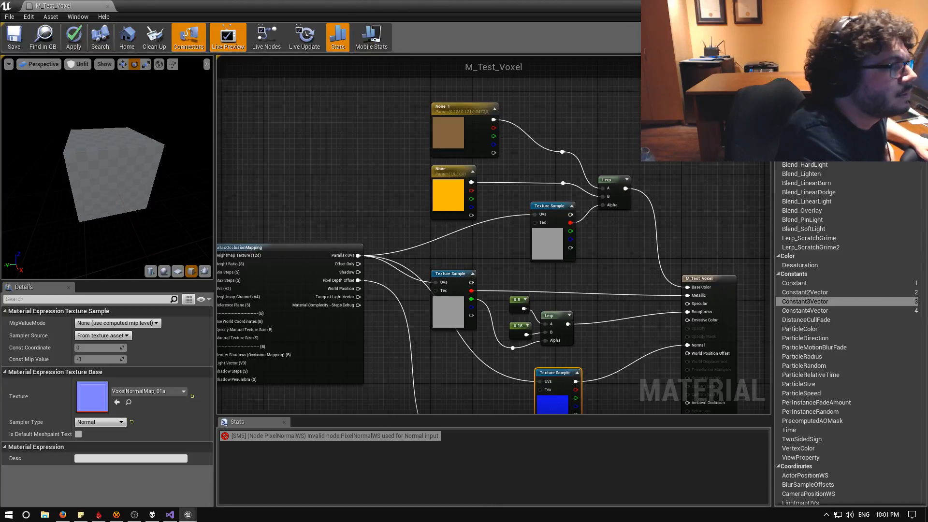
Close the M_Test_Voxel material editor, applying its changes despite the compilation errors, and save the Battle_ChessBoard level
left_click(918, 4)
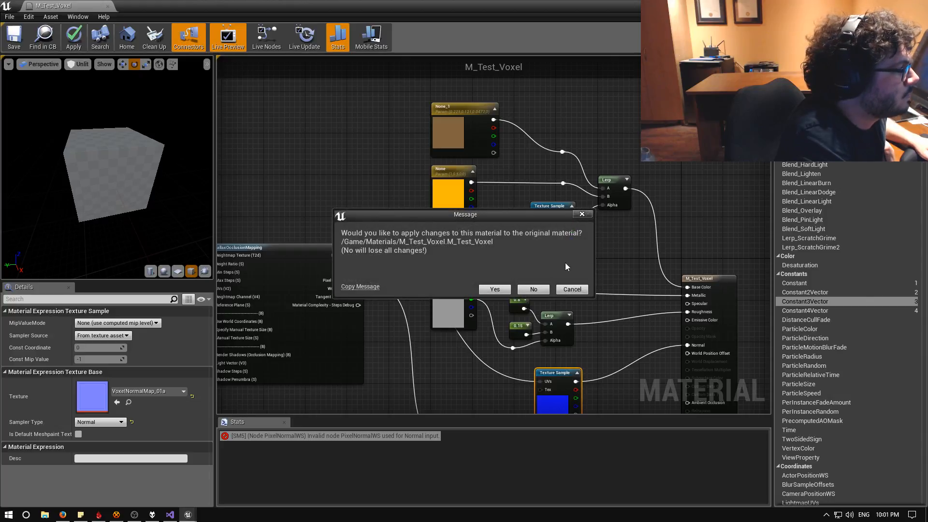
left_click(494, 289)
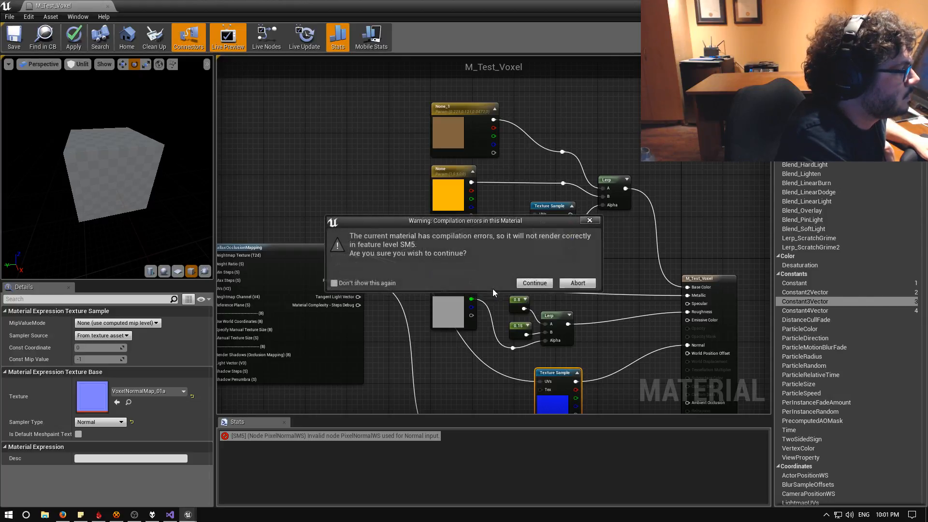
left_click(535, 285)
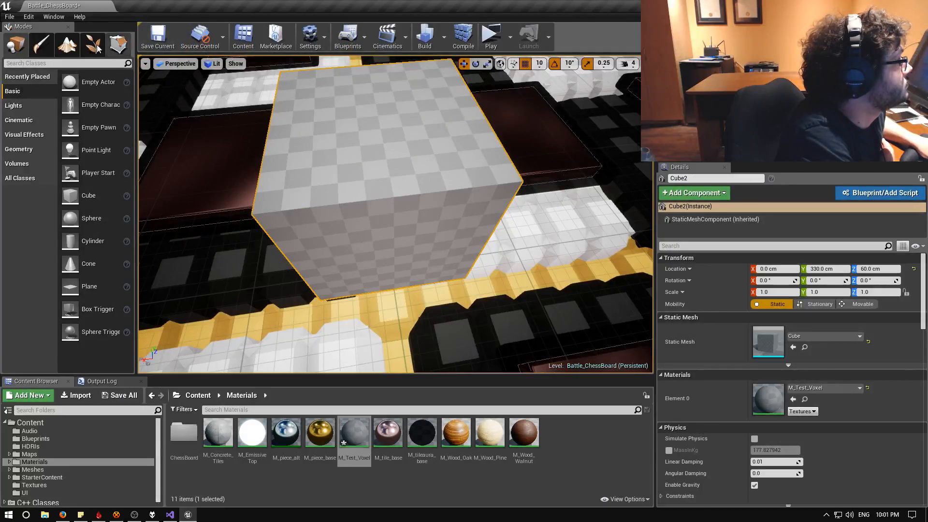
left_click(158, 37)
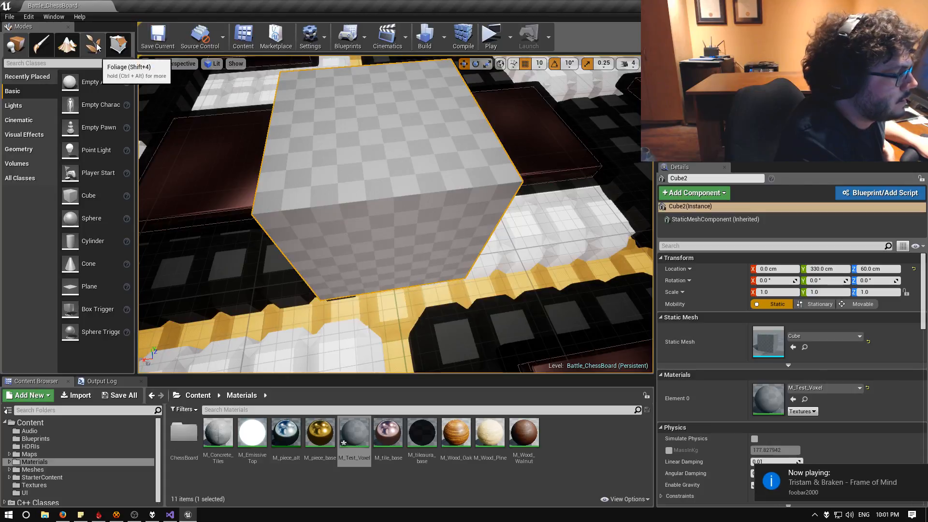
Open the project settings and look through the engine's Rendering settings
left_click(29, 17)
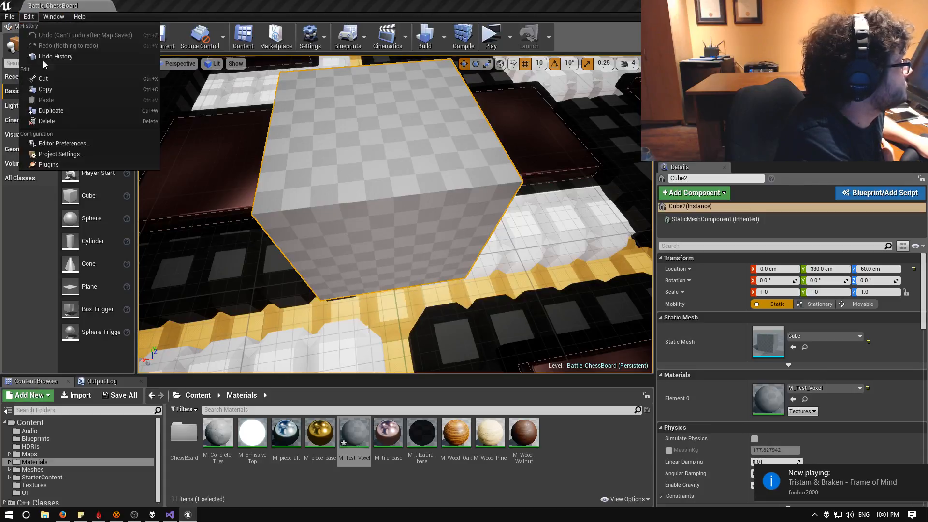
left_click(80, 154)
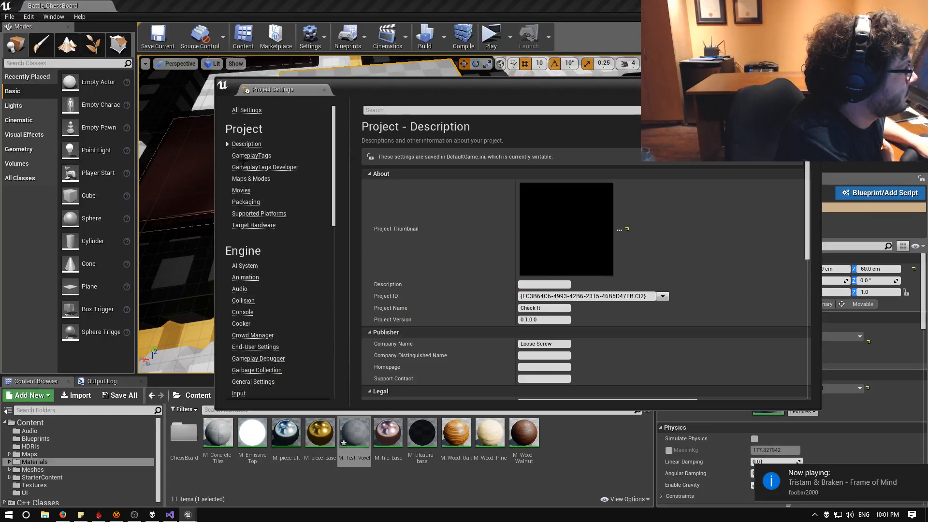
scroll(271, 244, "down", 15)
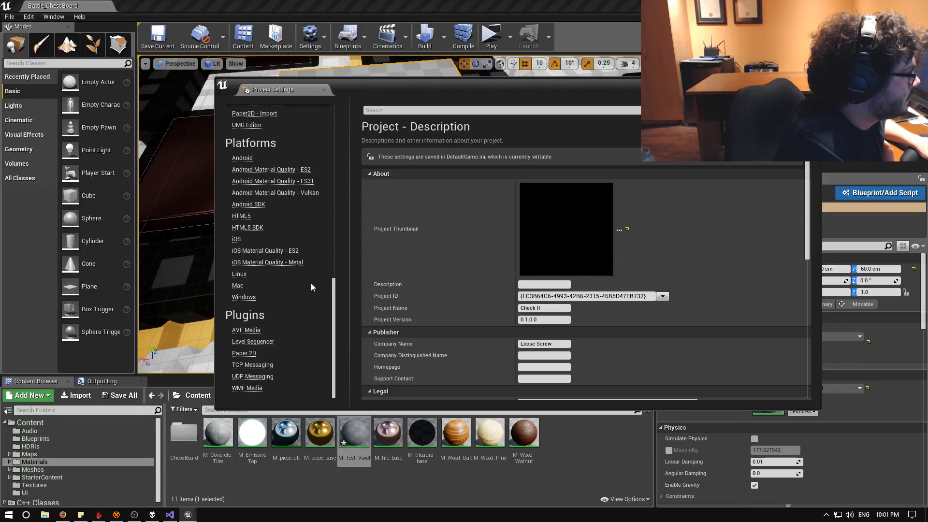
scroll(311, 283, "up", 2)
scroll(312, 283, "up", 12)
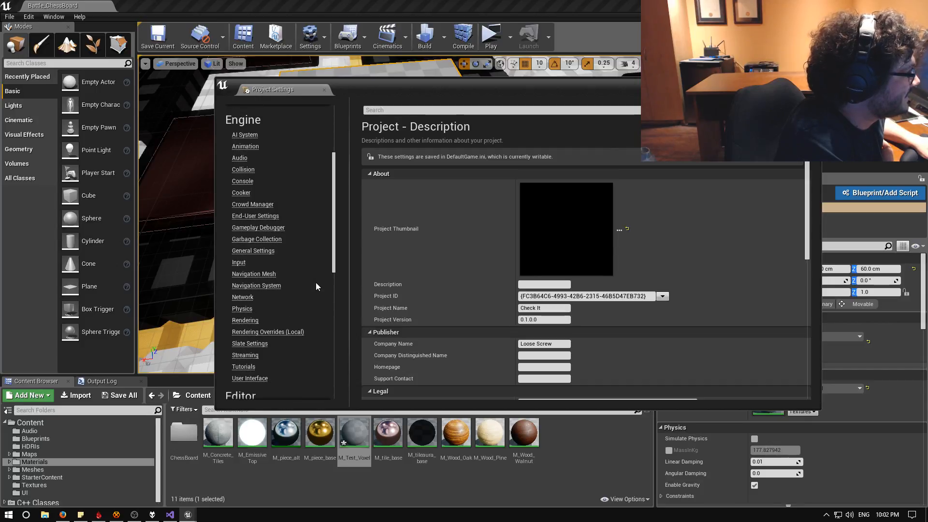
scroll(315, 285, "down", 5)
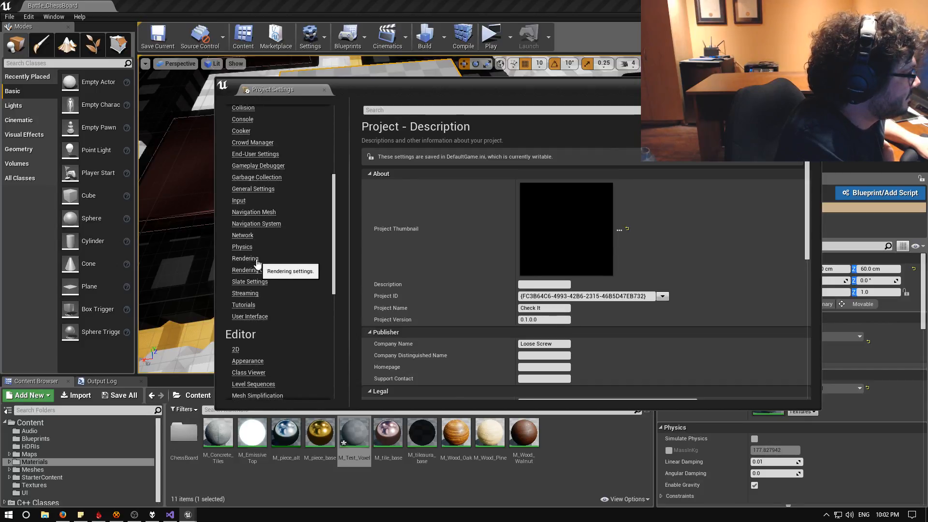
left_click(243, 264)
scroll(633, 219, "down", 4)
scroll(633, 219, "down", 15)
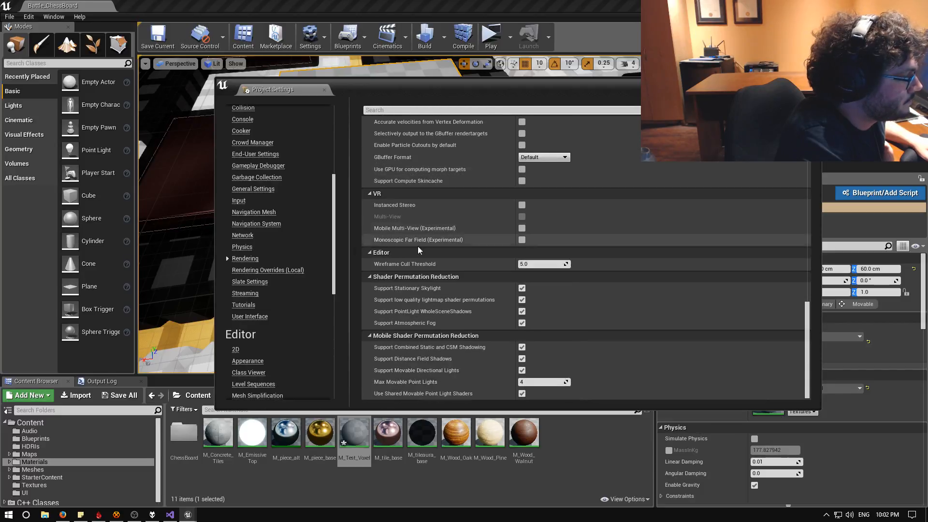
Examine the Windows platform settings and the engine's Rendering settings for anything that affects the material's compilation
scroll(296, 276, "down", 10)
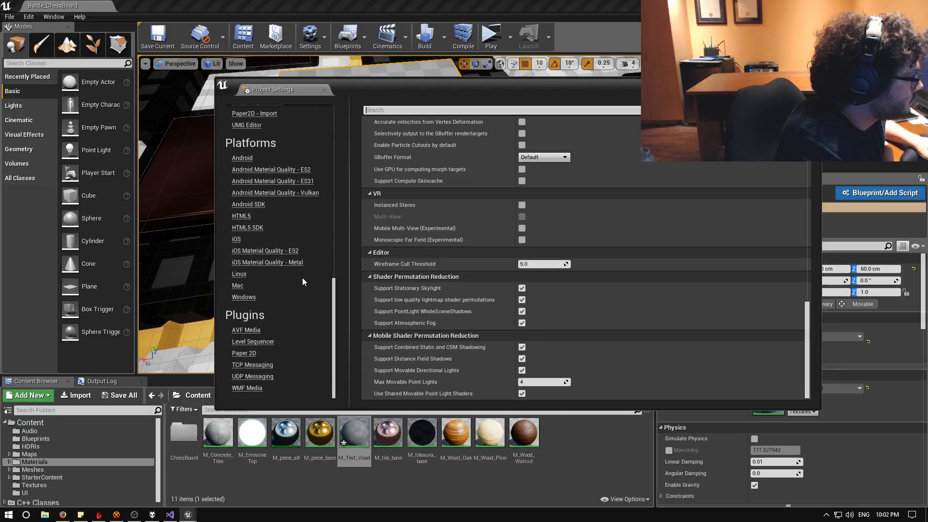
left_click(247, 296)
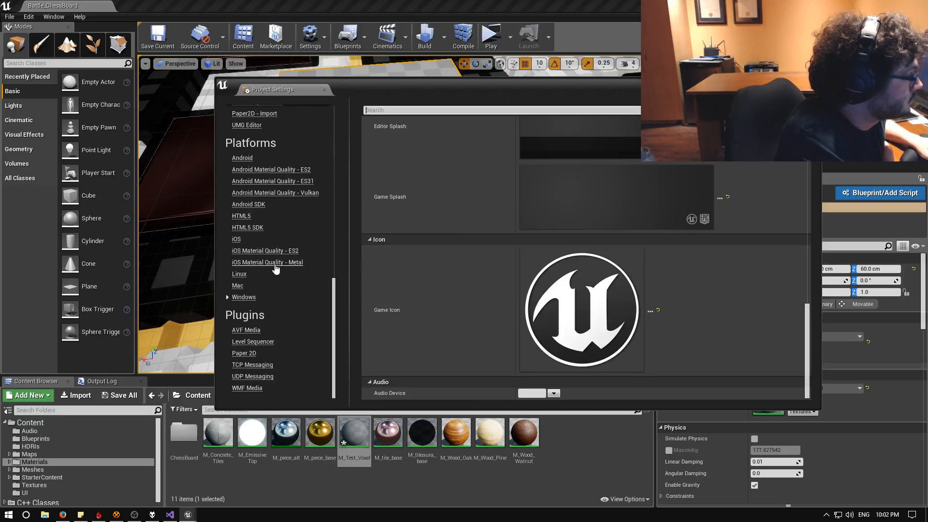
scroll(273, 278, "up", 1)
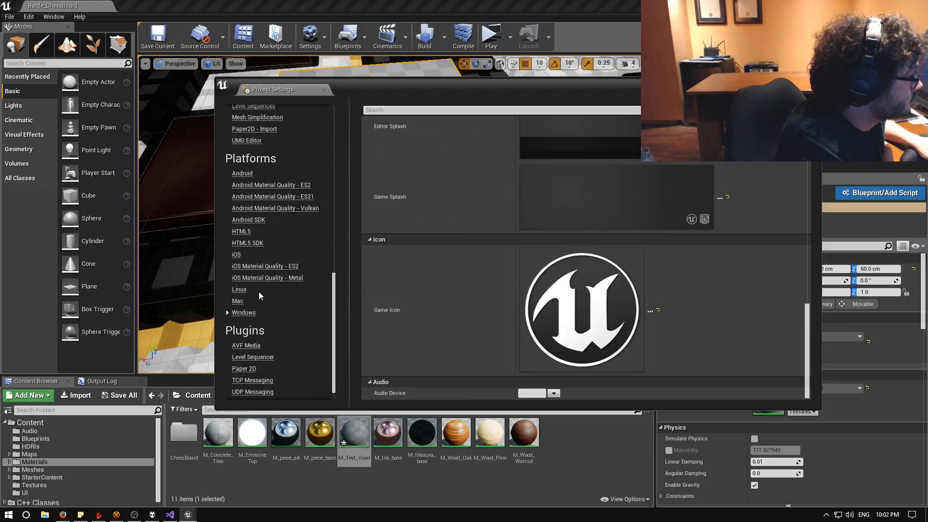
scroll(285, 272, "up", 6)
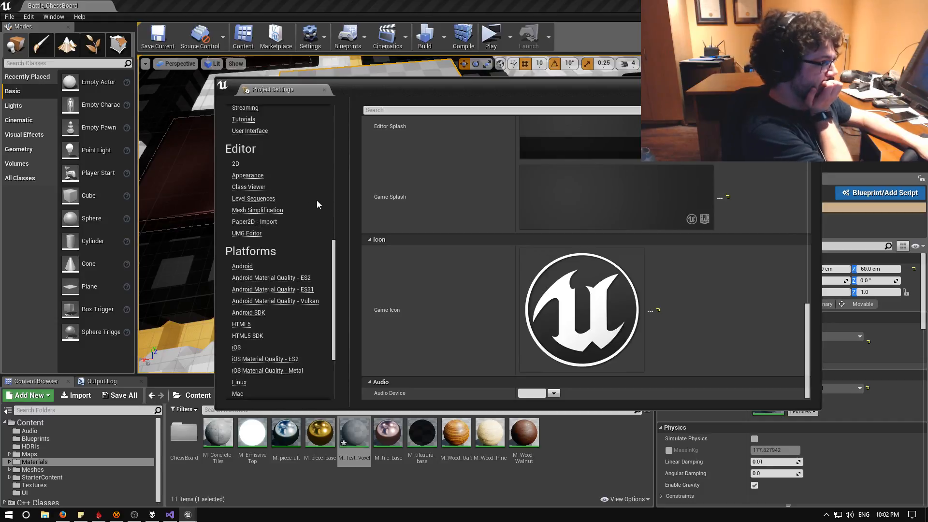
scroll(317, 201, "up", 4)
scroll(303, 213, "up", 7)
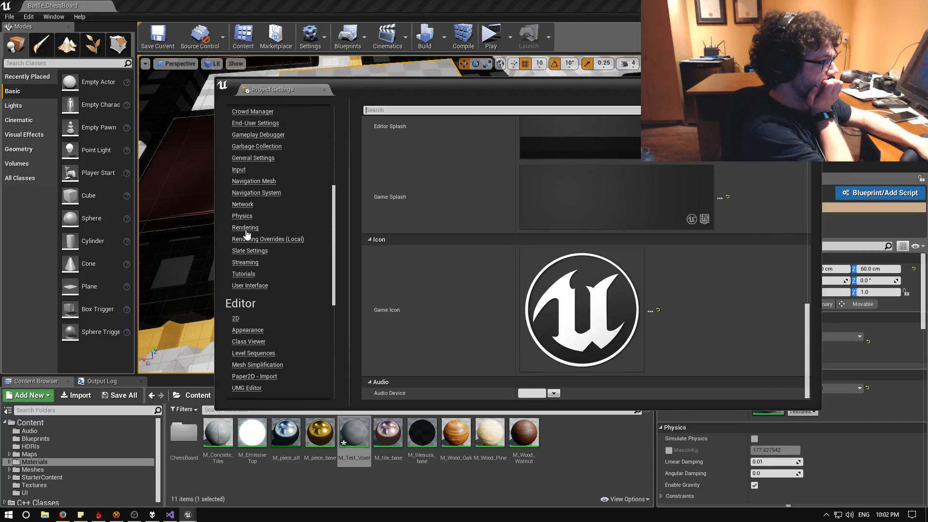
left_click(245, 227)
scroll(668, 205, "down", 15)
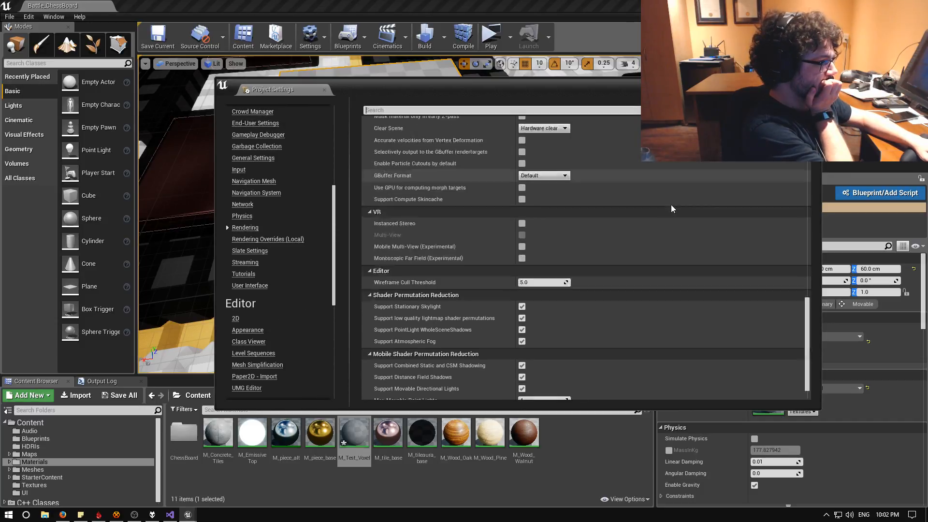
scroll(624, 208, "up", 15)
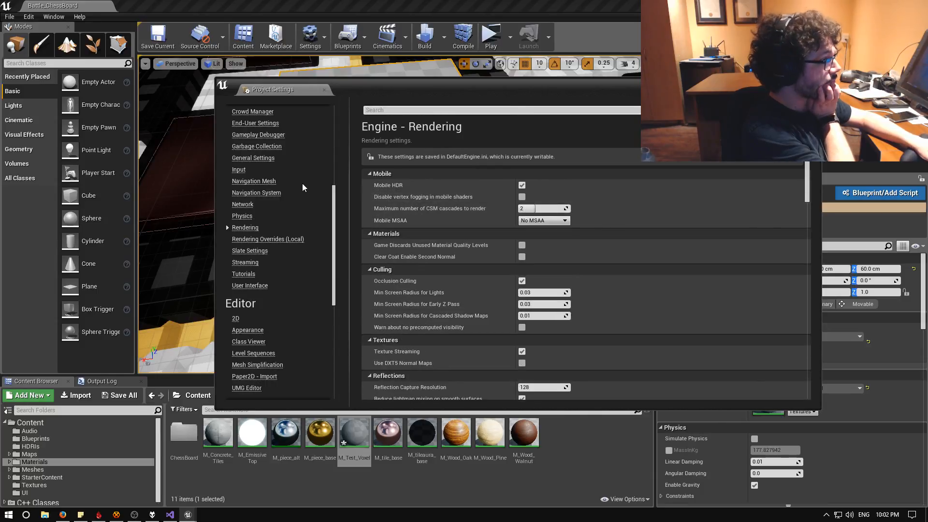
Review the project's Supported Platforms, Target Hardware and Packaging settings, including the advanced Blueprints packaging options
scroll(303, 188, "up", 3)
scroll(305, 195, "up", 5)
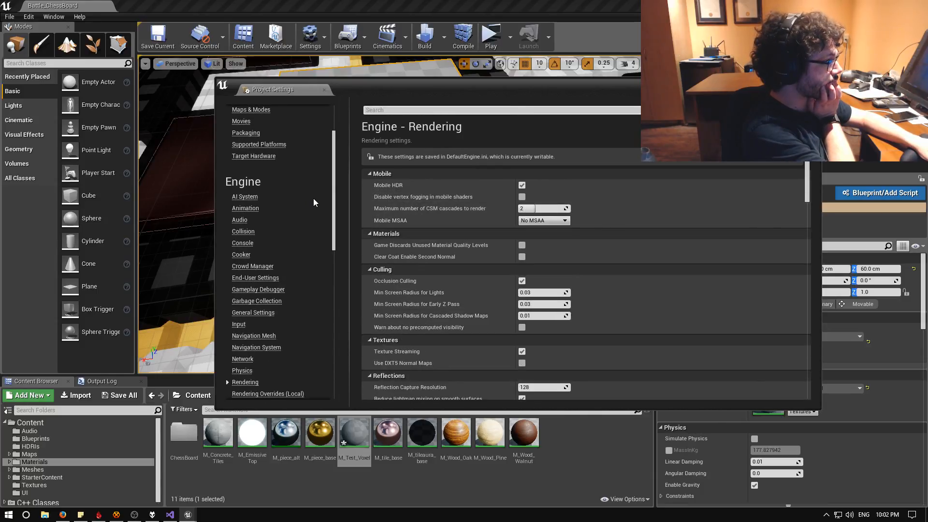
scroll(314, 200, "up", 3)
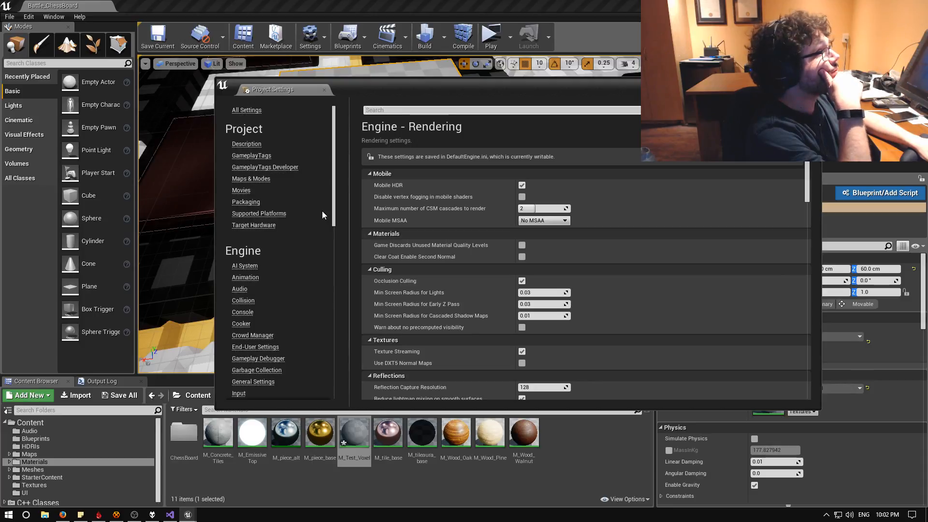
left_click(272, 213)
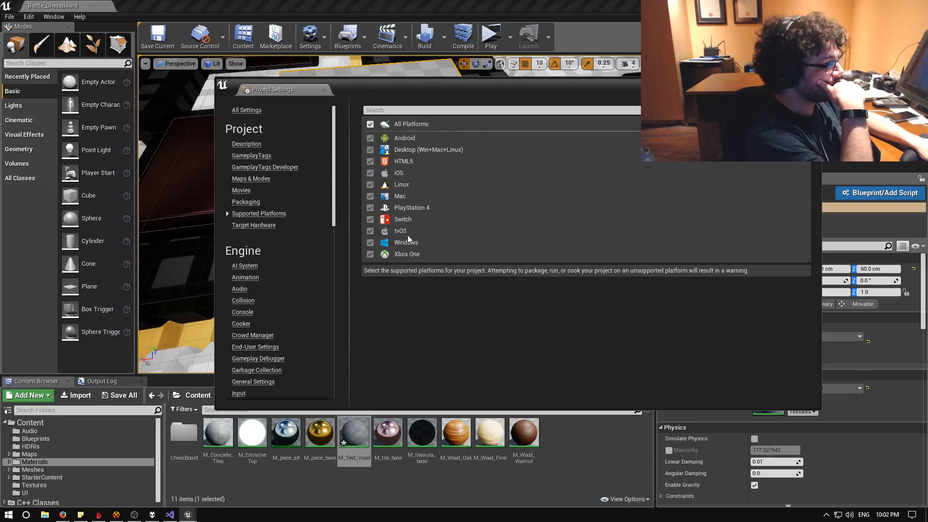
left_click(265, 226)
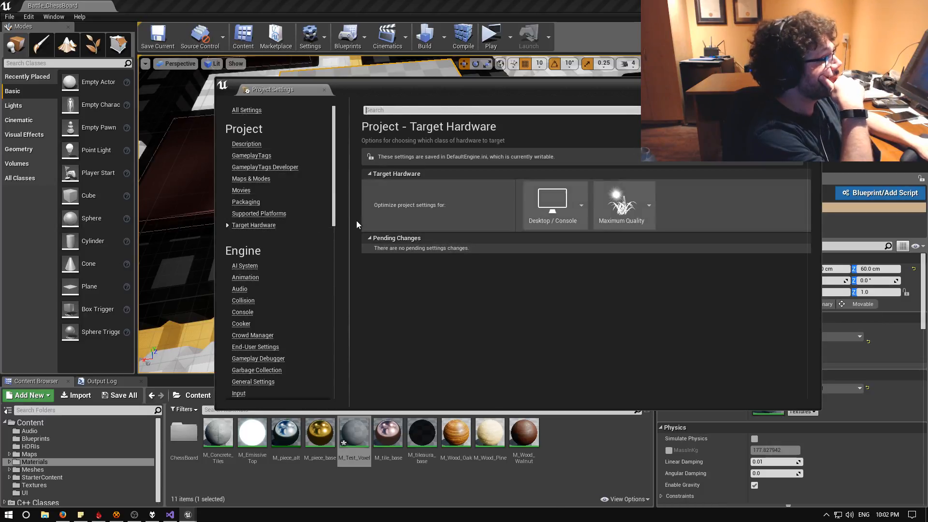
left_click(247, 201)
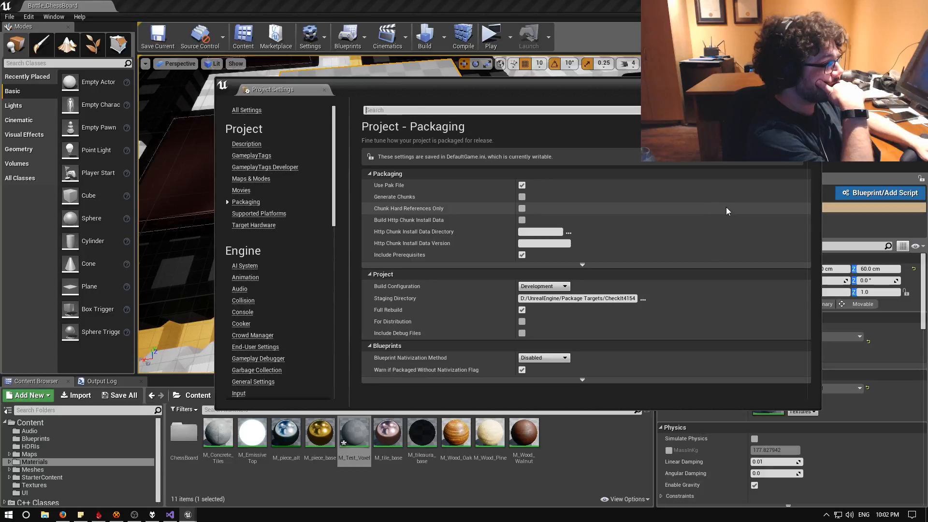
left_click(584, 380)
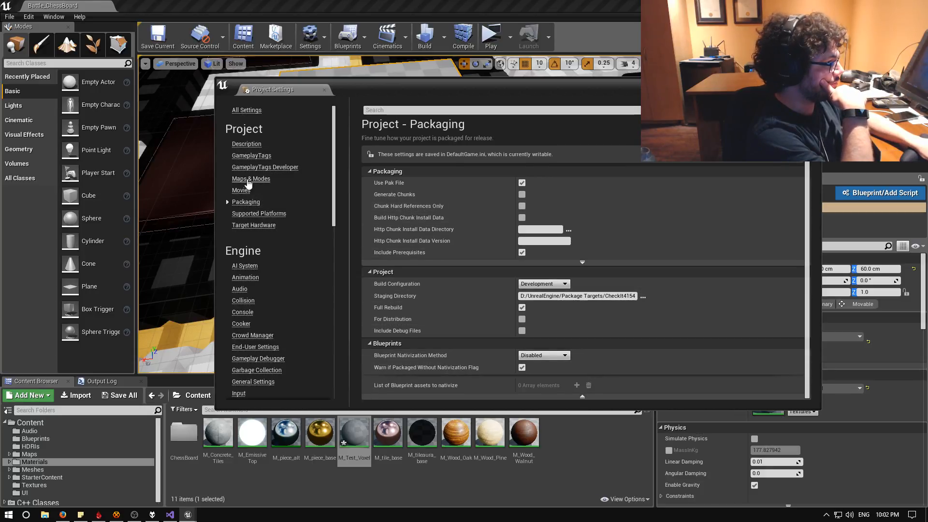
left_click(249, 213)
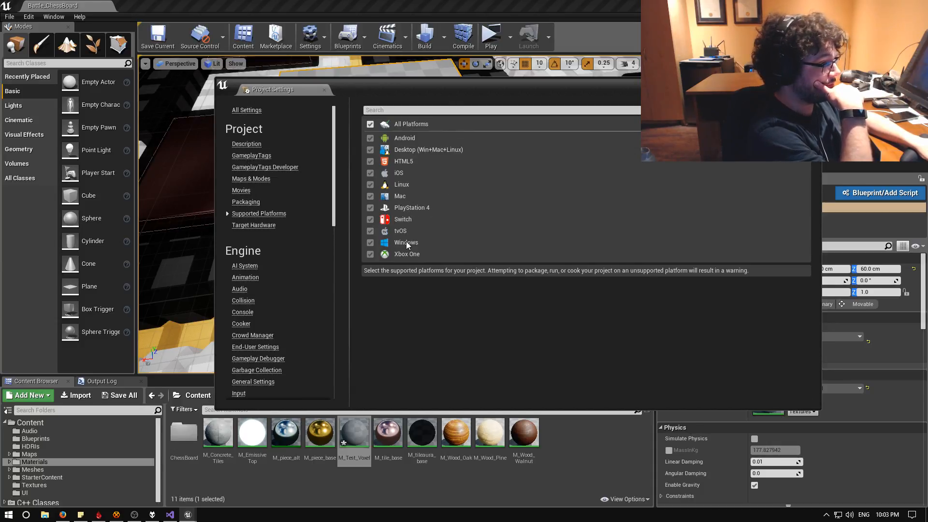
Look through the engine's General Settings, from the fonts and default classes to the framerate options
scroll(314, 200, "down", 4)
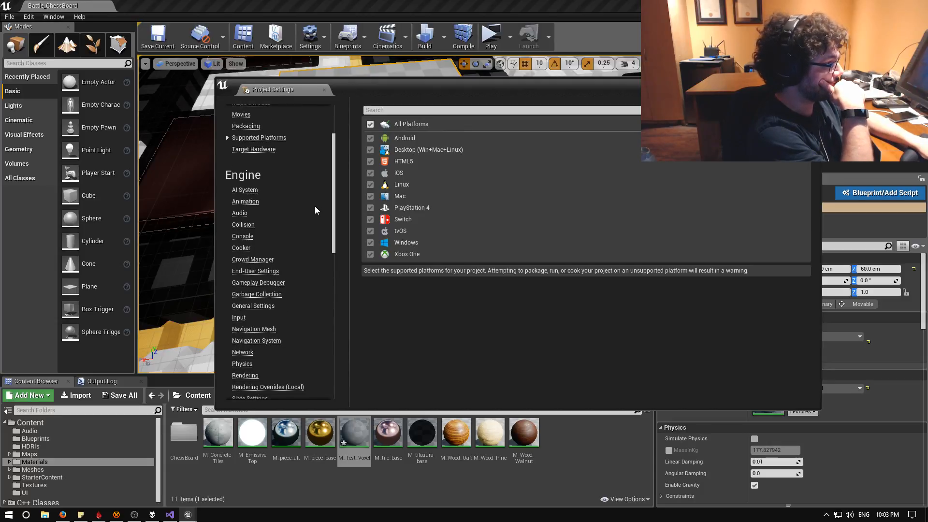
scroll(315, 205, "down", 4)
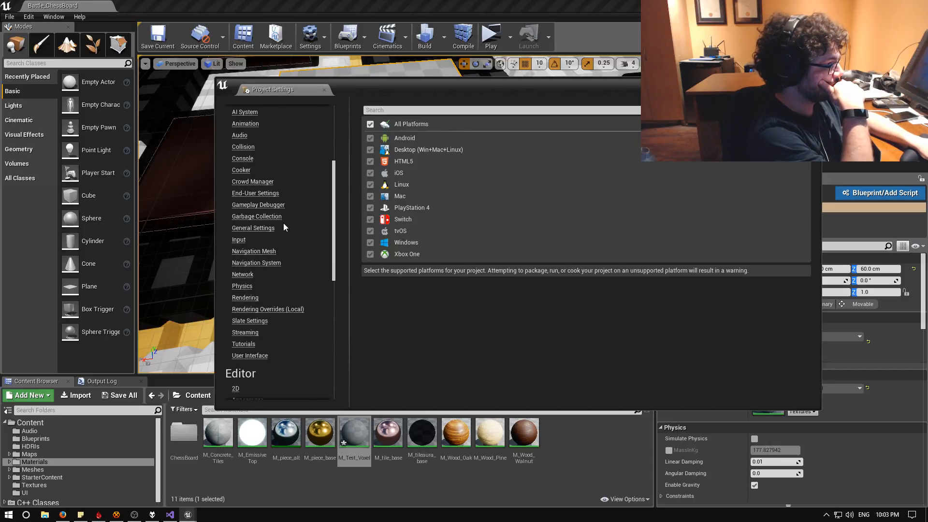
left_click(253, 229)
scroll(729, 201, "down", 5)
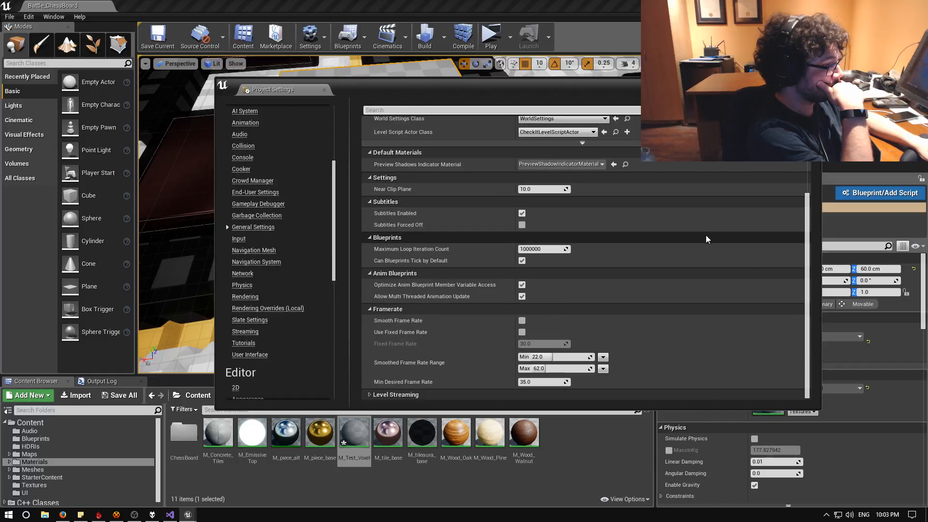
scroll(626, 315, "up", 6)
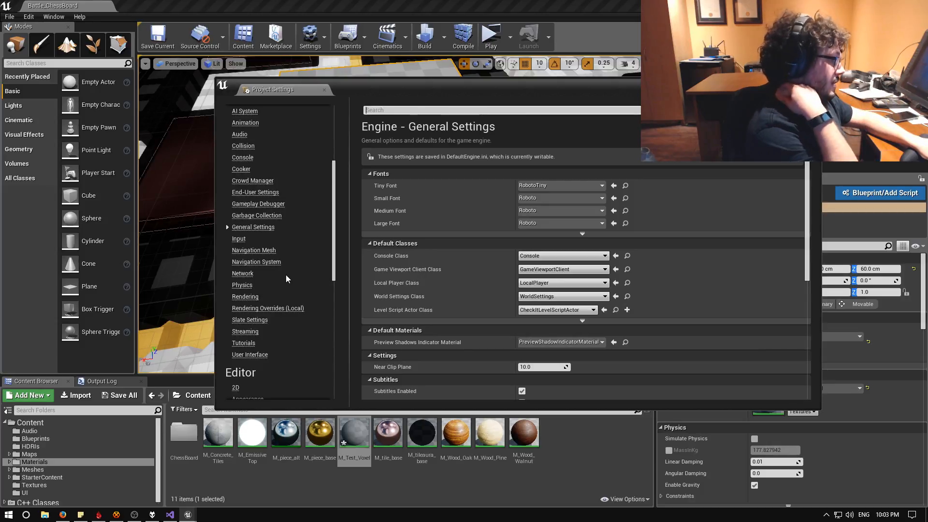
Recheck the engine's Rendering settings from the Mobile section through Mobile Shader Permutation Reduction
scroll(265, 291, "down", 1)
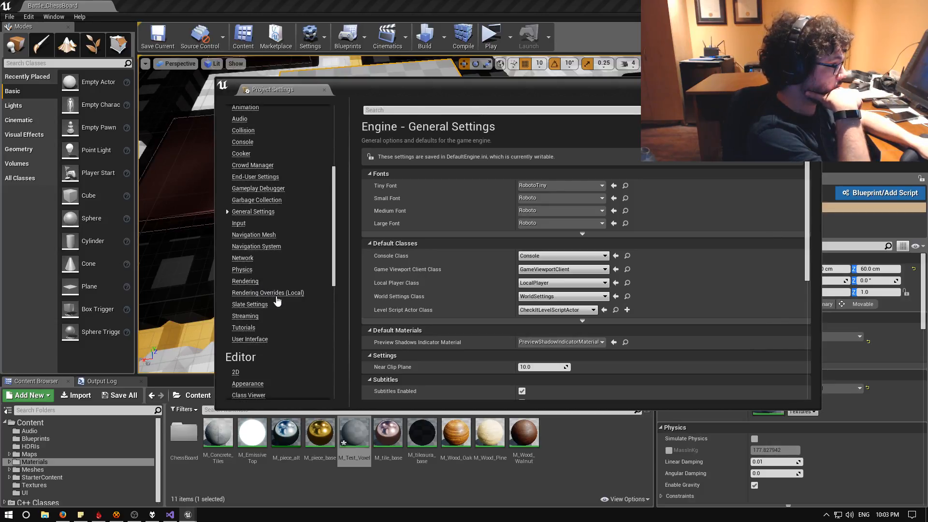
left_click(246, 293)
left_click(248, 283)
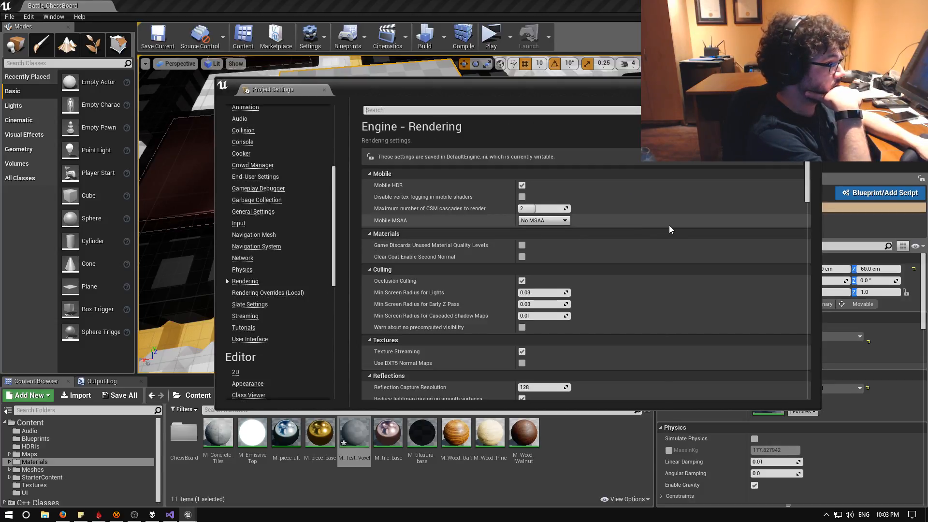
scroll(673, 231, "down", 10)
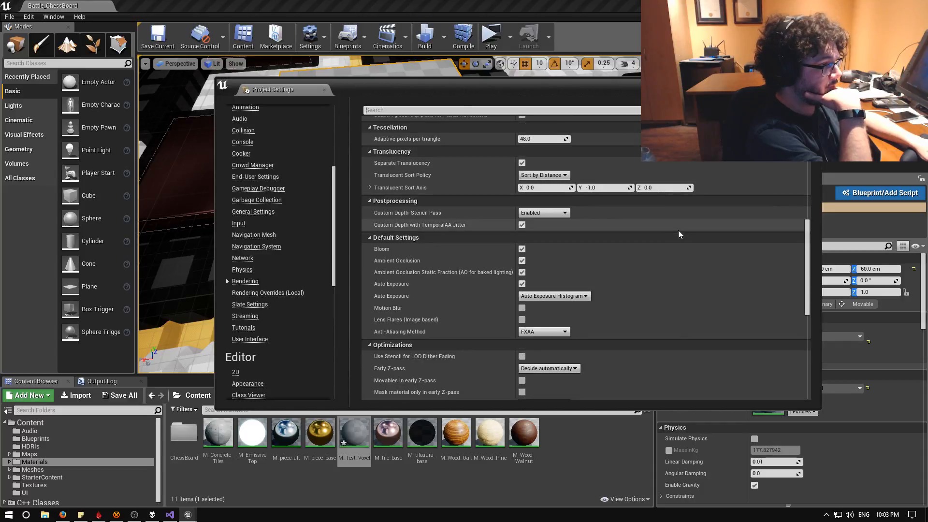
scroll(677, 230, "down", 10)
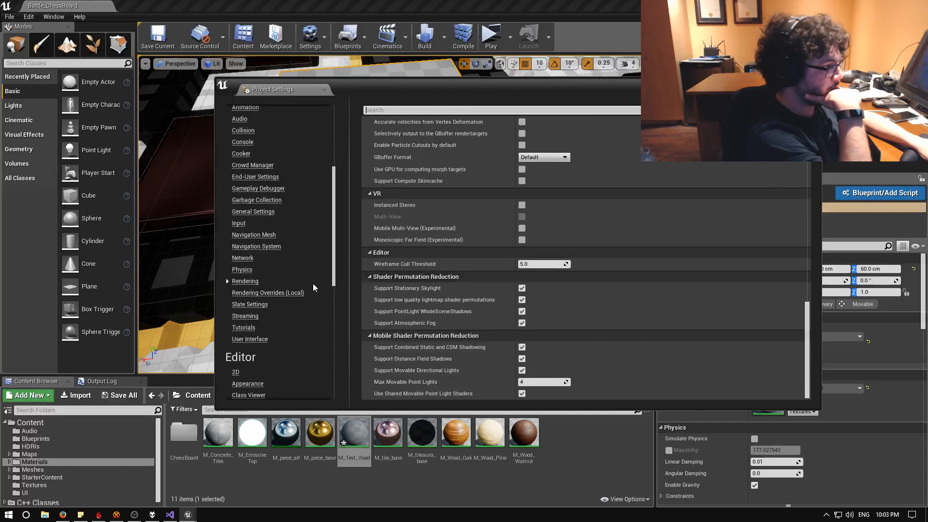
Make DirectX 11 (SM5) the only Windows targeted RHI, disabling OpenGL 3 (SM4), OpenGL 4 (SM5, Experimental) and Vulkan Desktop (SM4, Experimental)
scroll(308, 335, "down", 5)
scroll(308, 335, "down", 5)
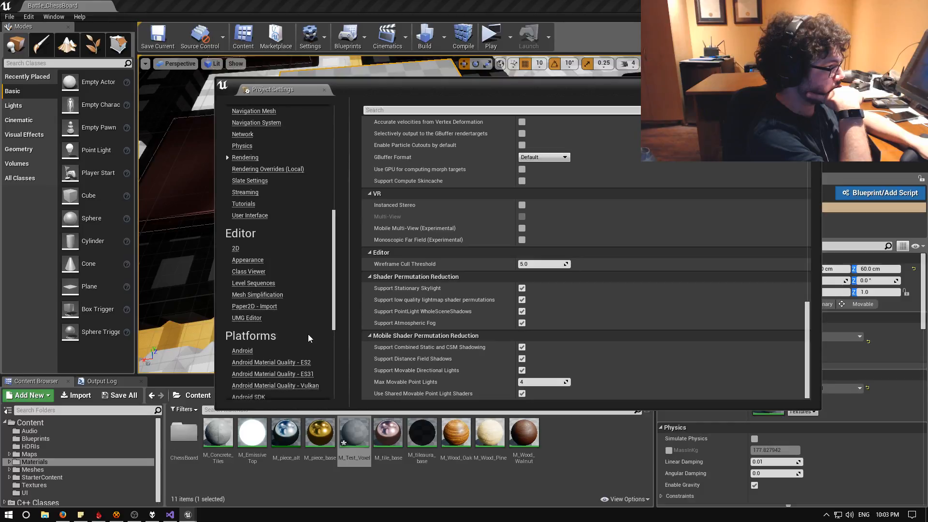
scroll(309, 336, "down", 5)
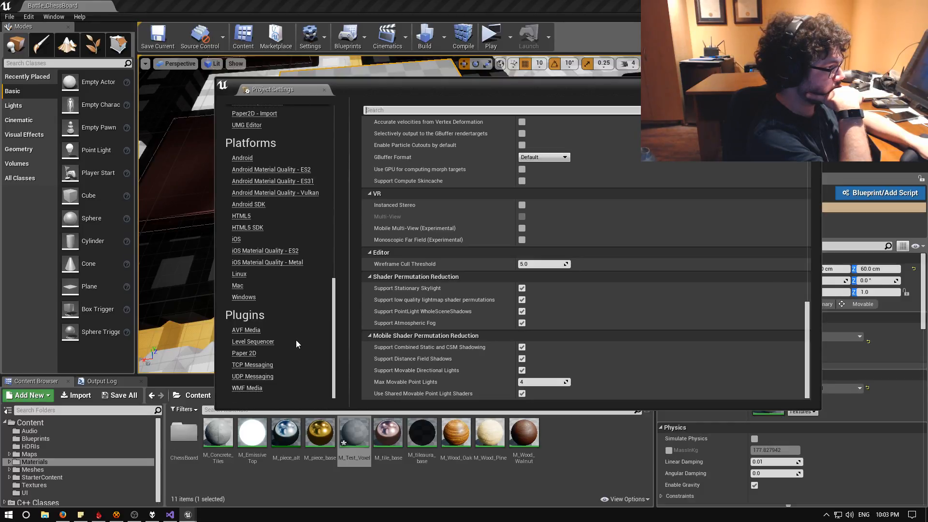
left_click(248, 297)
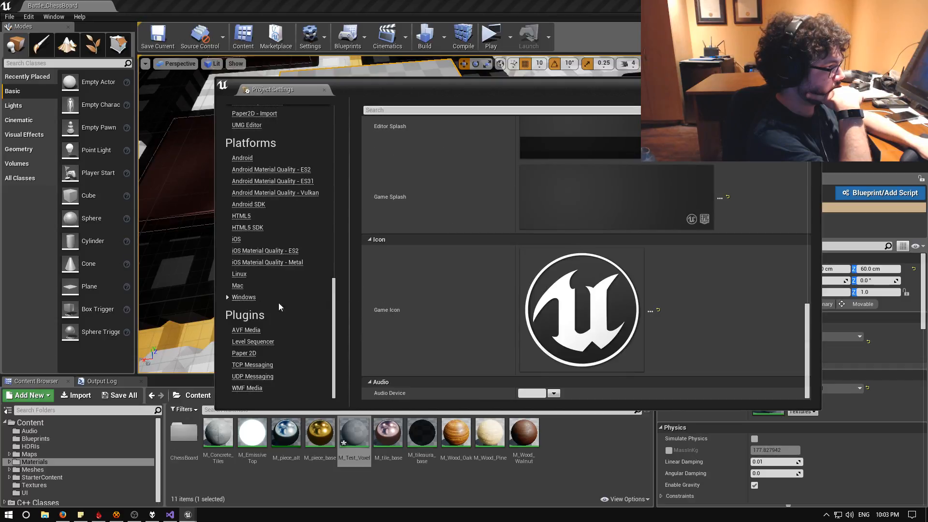
scroll(747, 266, "up", 5)
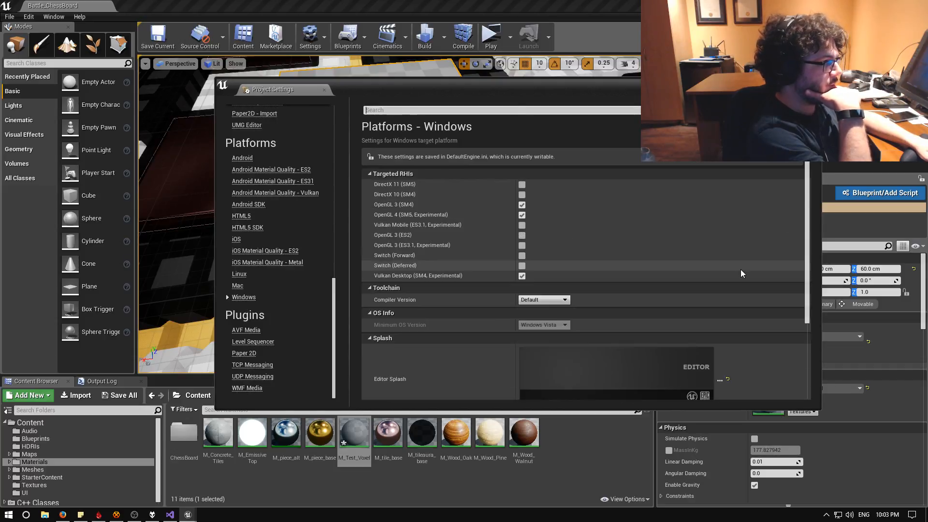
left_click(522, 204)
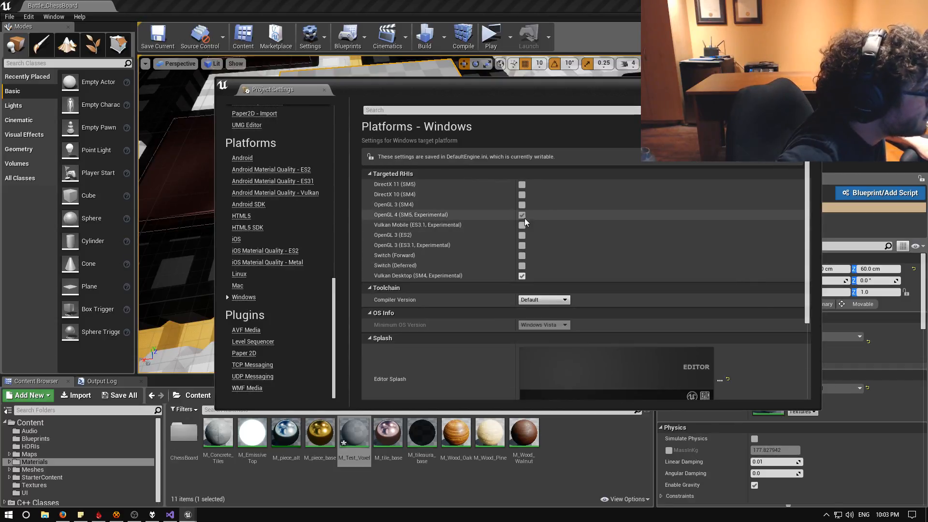
left_click(521, 216)
left_click(522, 184)
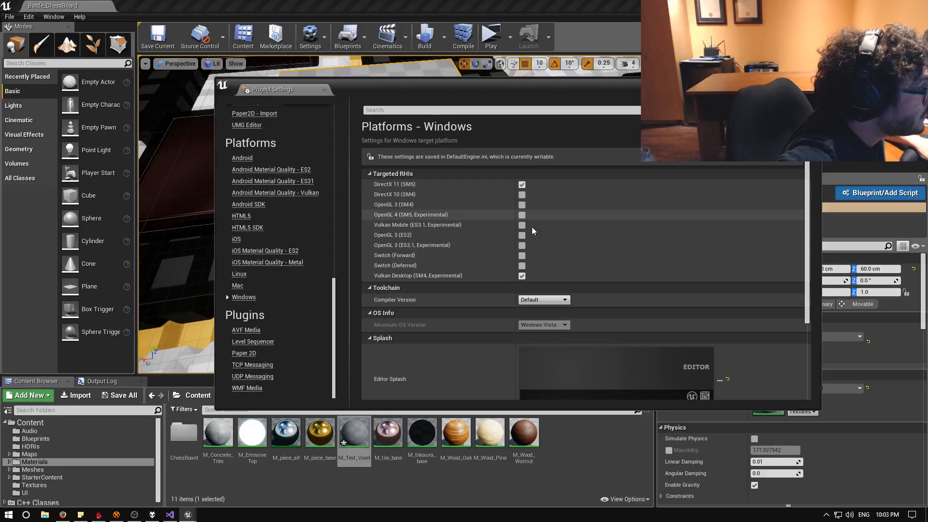
left_click(522, 276)
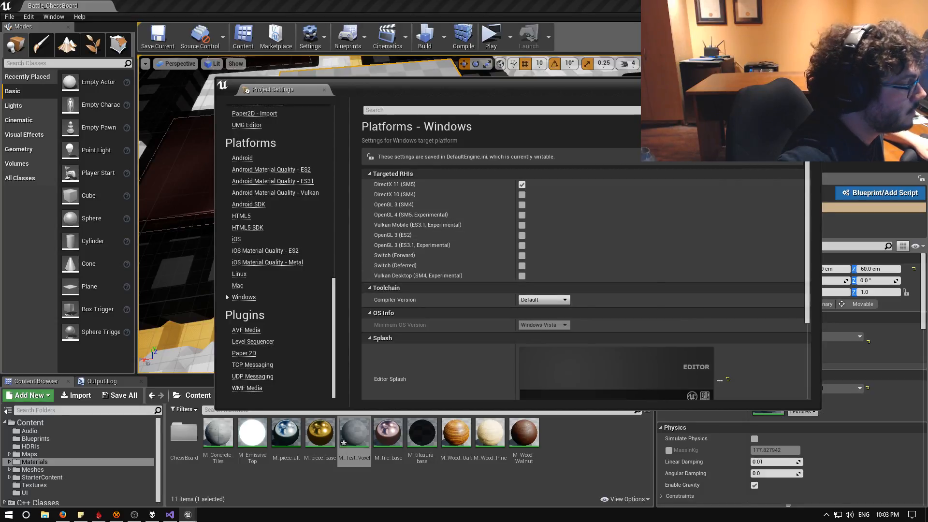
Close the project settings and exit the editor, saving the current level and the M_Test_Voxel material
left_click(813, 83)
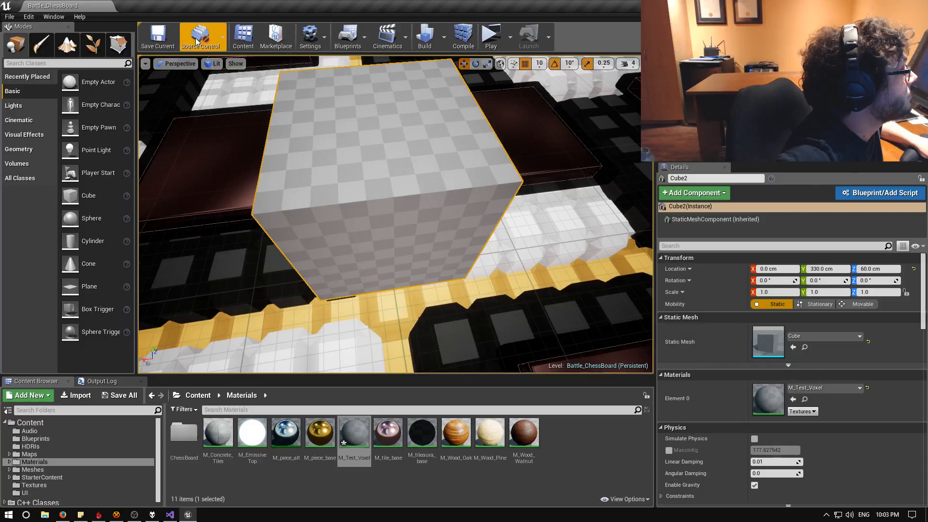
left_click(164, 38)
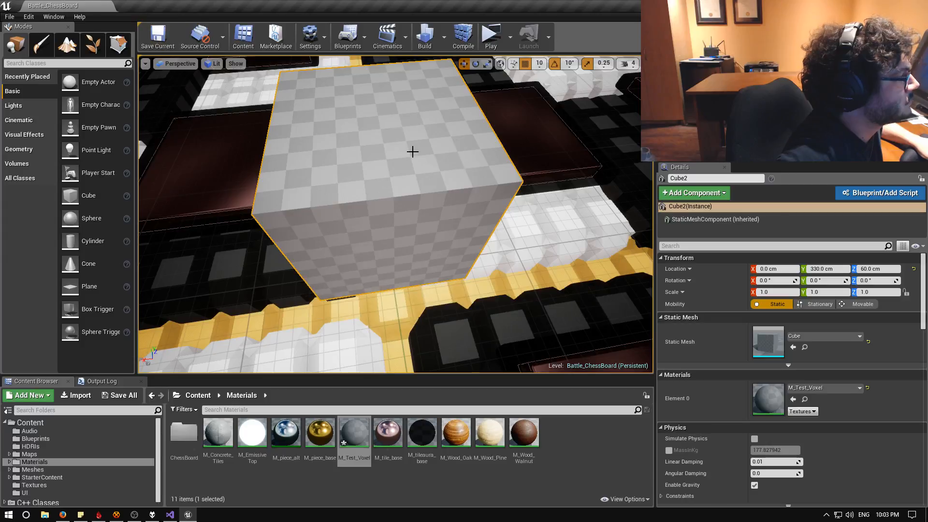
left_click(9, 16)
left_click(39, 306)
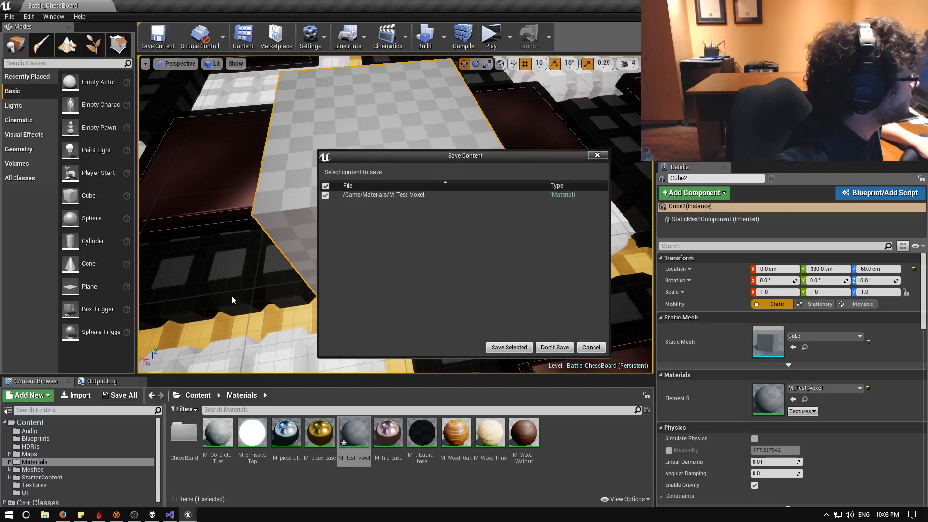
left_click(514, 346)
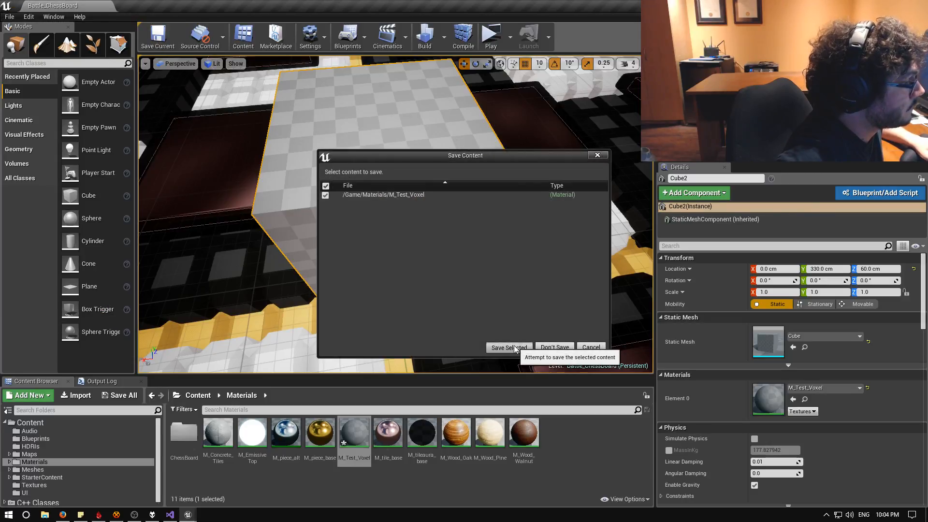
Switch to Visual Studio, build the out-of-date CheckIt project and relaunch the editor from it
left_click(170, 515)
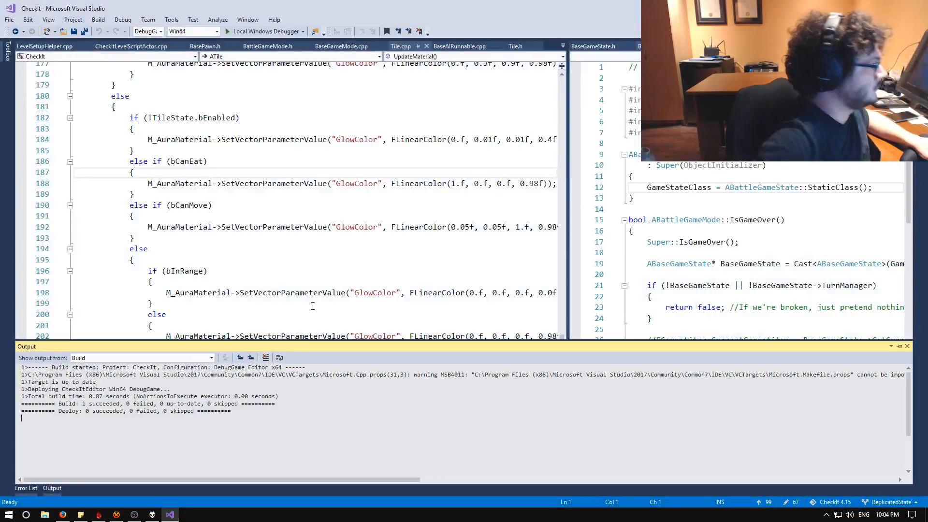
left_click(326, 285)
key("F5")
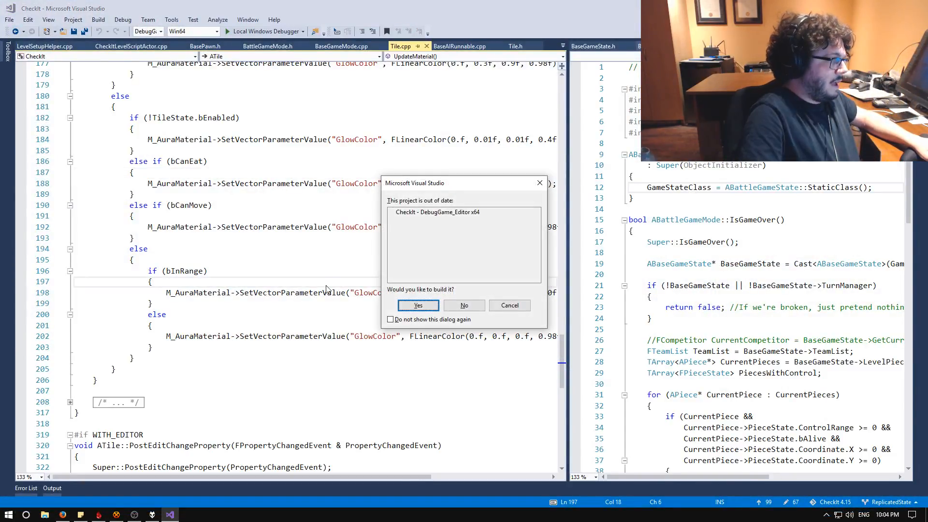
key("Return")
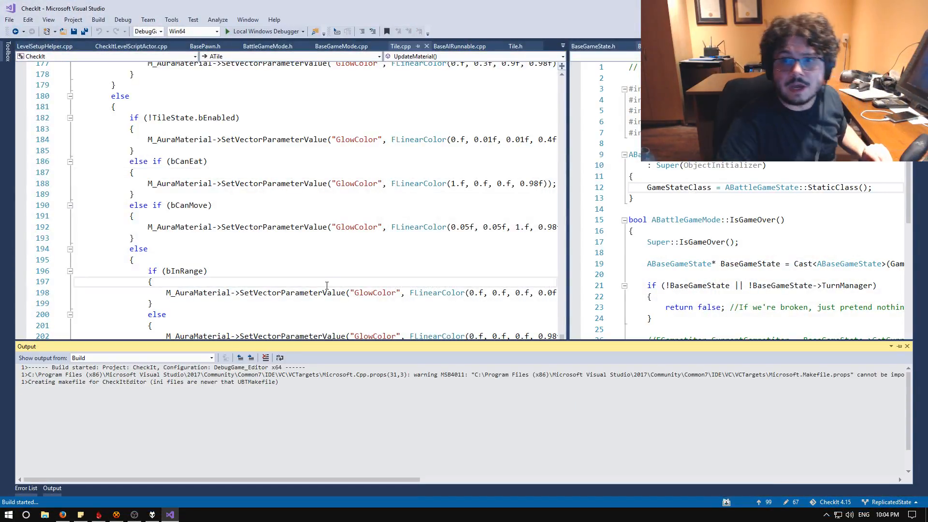
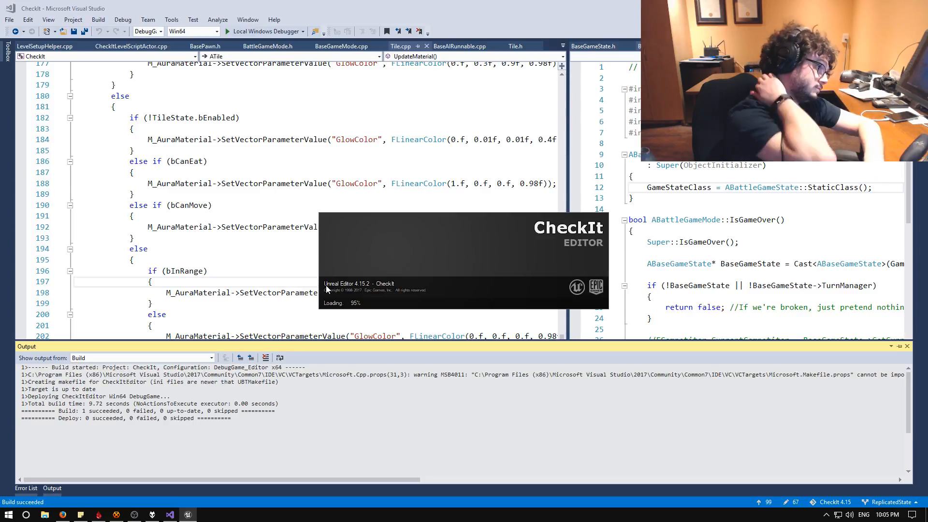
Switch to Firefox and read the replacement custom-function code in the 4.9 Parallax Occlusion Mapping Node Problems forum thread
left_click(63, 514)
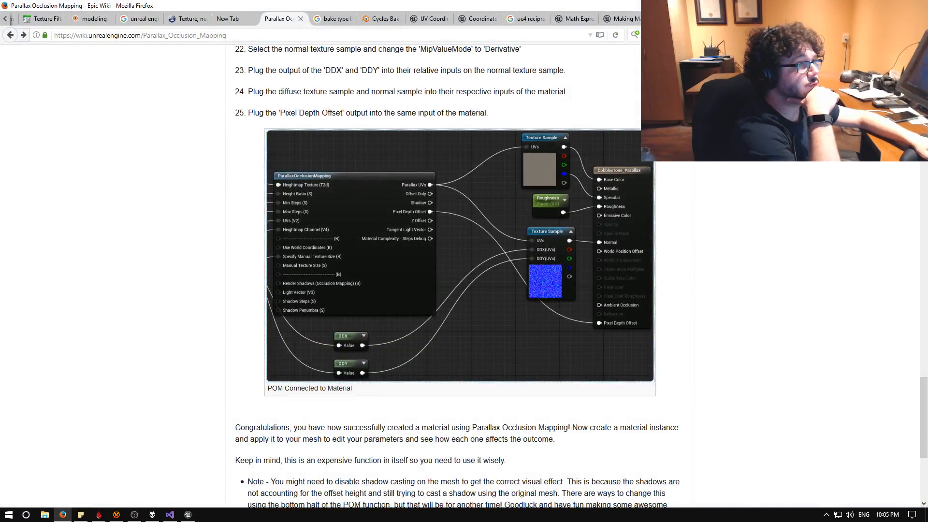
left_click(677, 19)
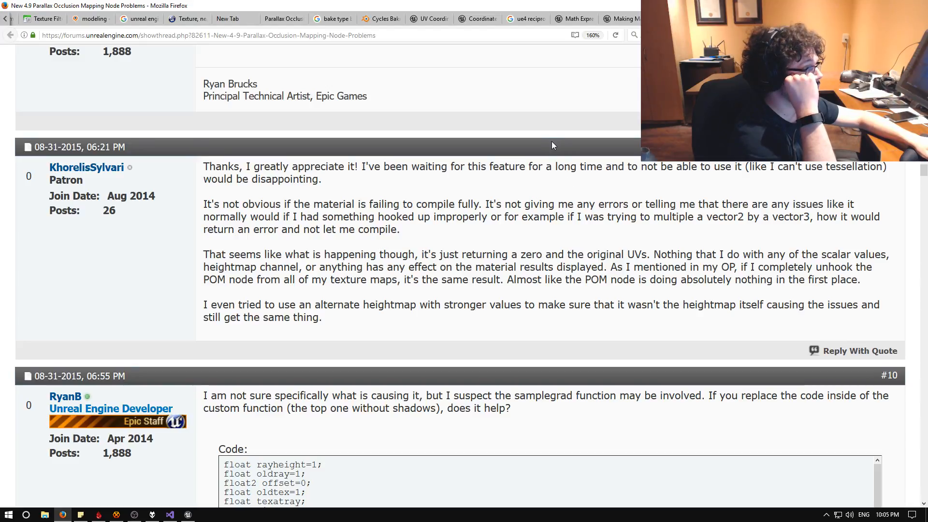
scroll(555, 145, "down", 5)
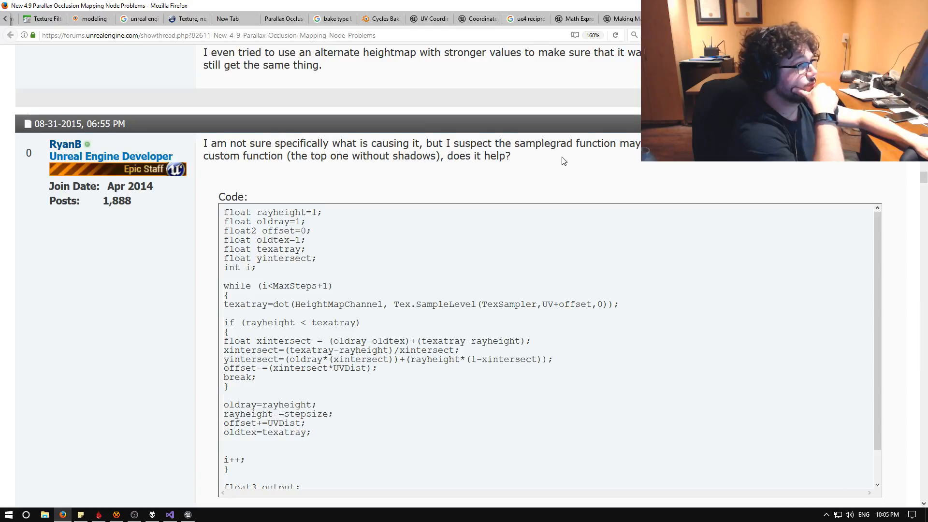
scroll(563, 162, "down", 9)
scroll(562, 163, "up", 7)
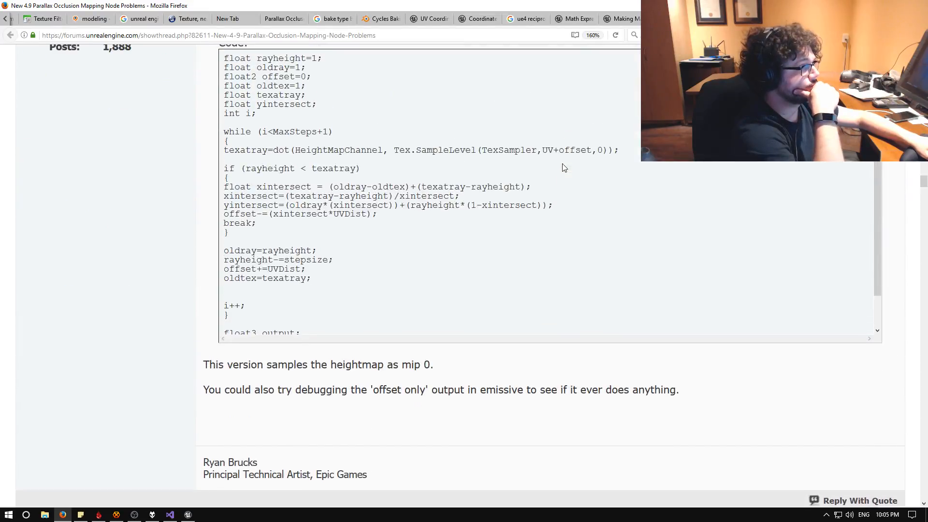
scroll(561, 166, "up", 1)
scroll(500, 192, "down", 1)
scroll(502, 199, "up", 2)
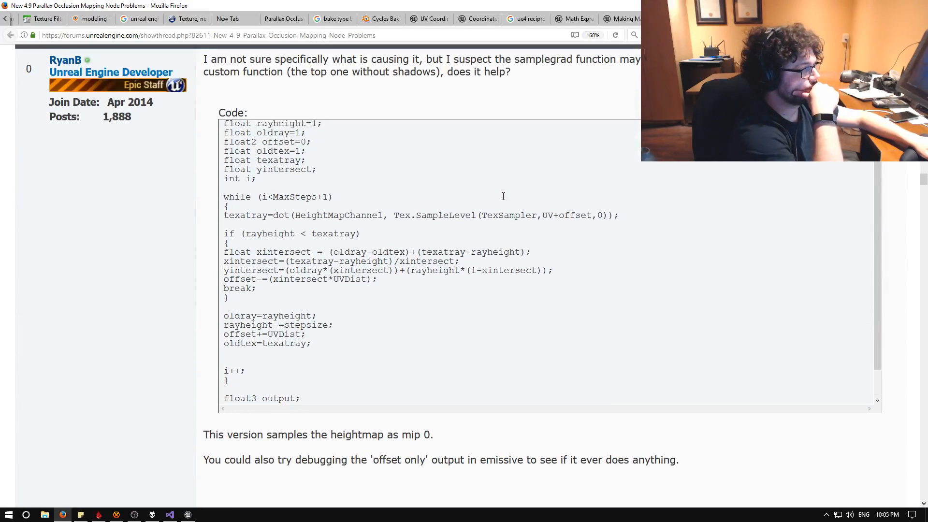
Return to the Unreal Editor, open the M_Test_Voxel material and bring up its ParallaxOcclusionMapping node
key("alt+Tab")
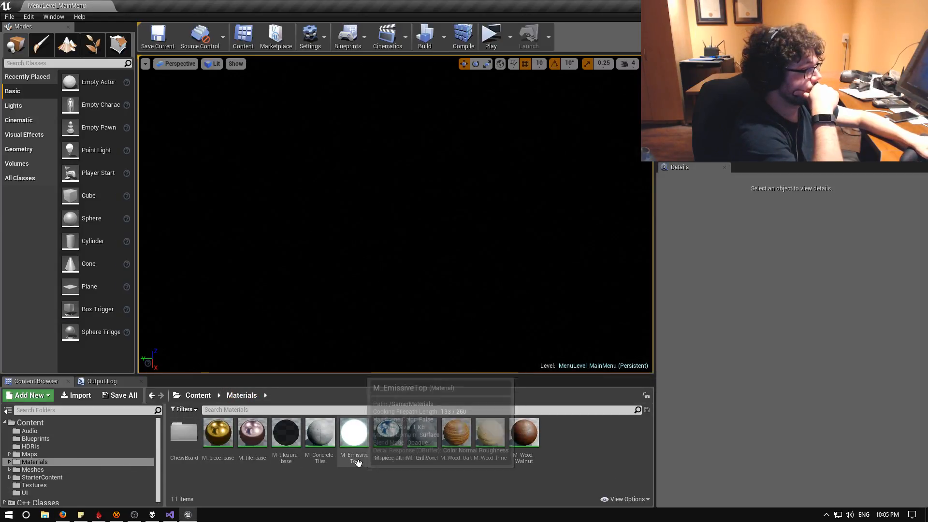
double_click(420, 431)
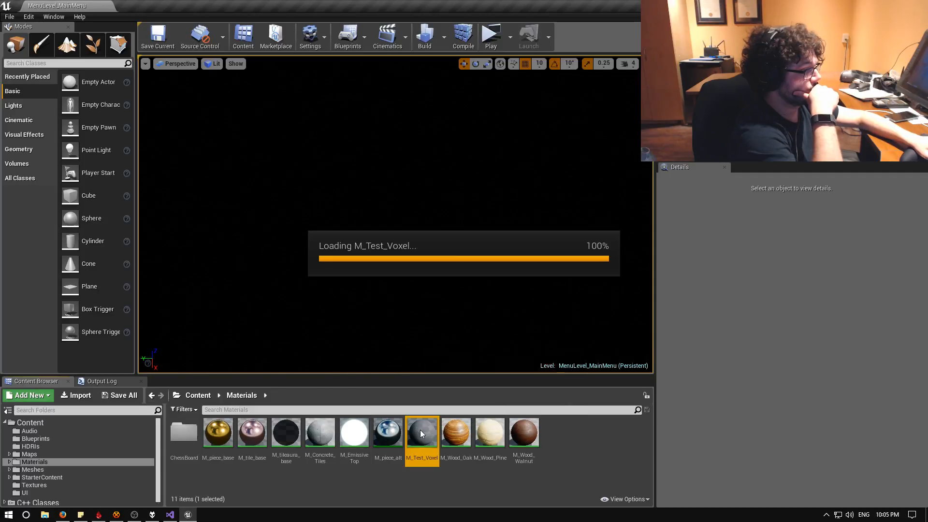
right_click_drag(372, 338, 546, 316)
scroll(528, 325, "down", 2)
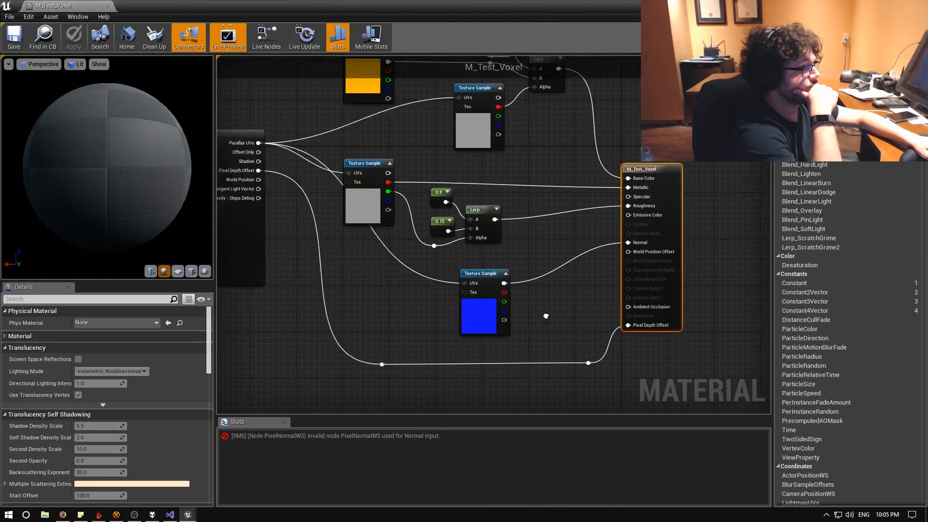
right_click_drag(331, 291, 631, 325)
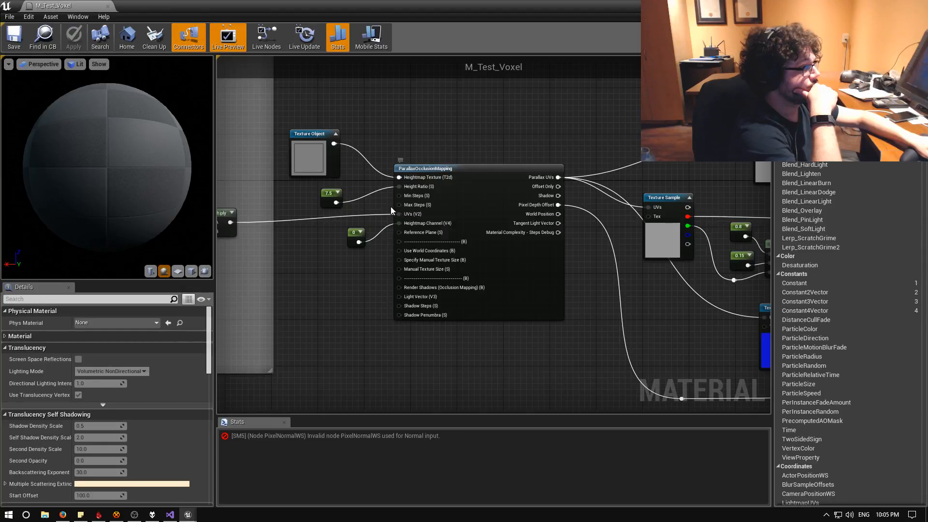
Break the link into the ParallaxOcclusionMapping node's UVs (V2) input and apply the material changes
right_click(403, 214)
left_click(427, 238)
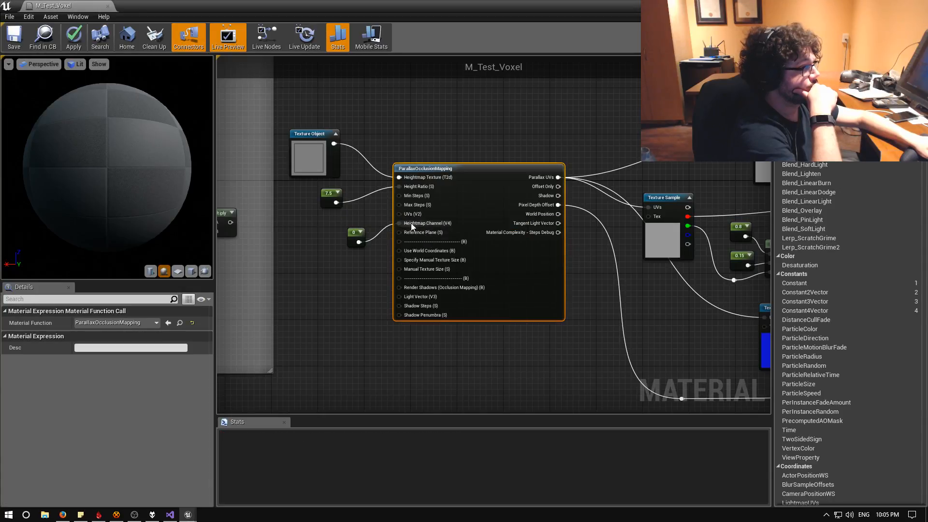
left_click(72, 39)
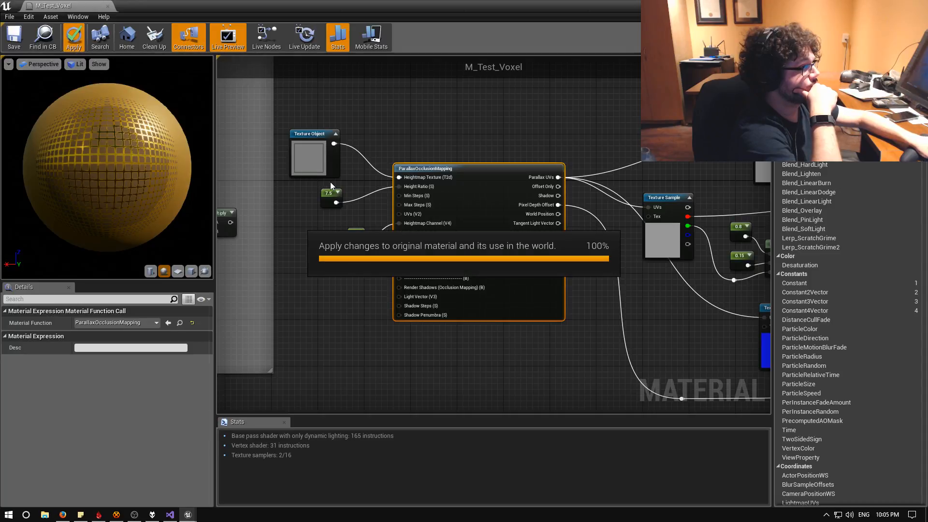
Reconnect the Multiply output to the ParallaxOcclusionMapping node's UVs (V2) input and apply the material despite its compilation errors
right_click_drag(313, 209, 360, 204)
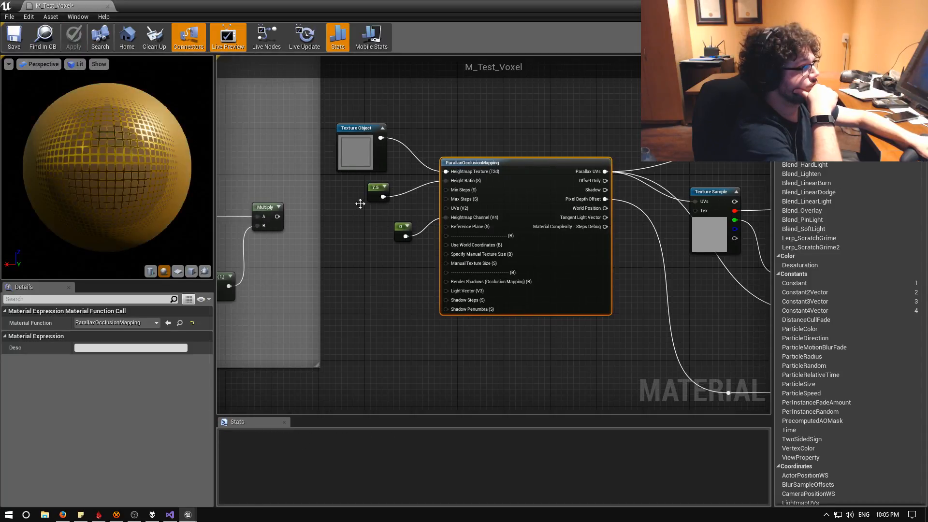
left_click_drag(277, 216, 447, 209)
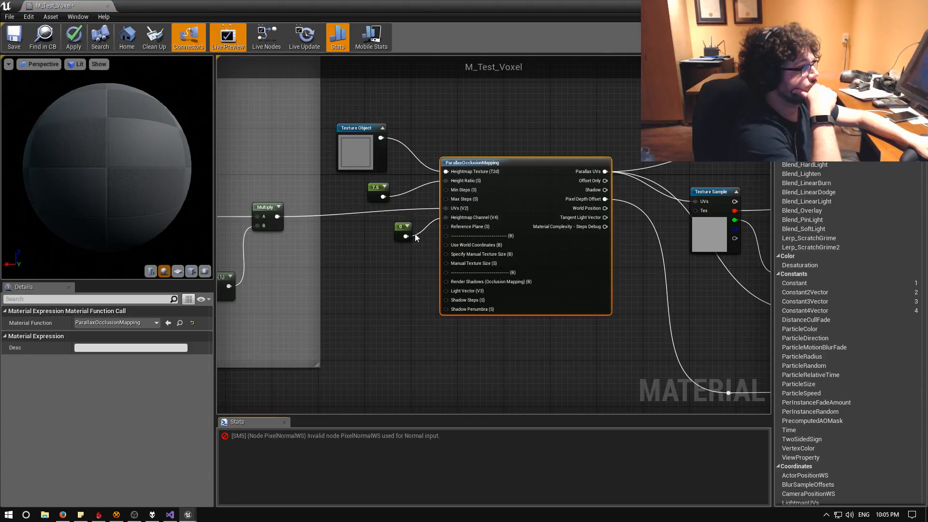
left_click(74, 38)
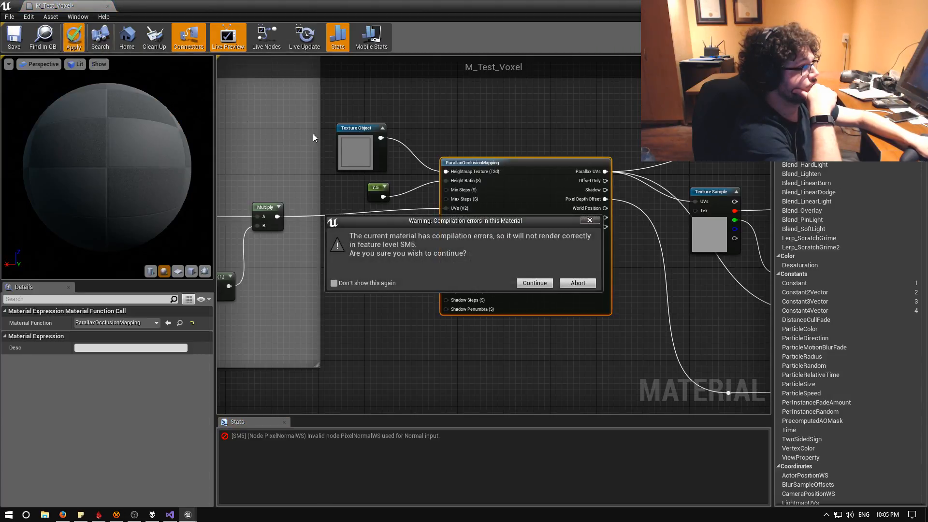
left_click(548, 286)
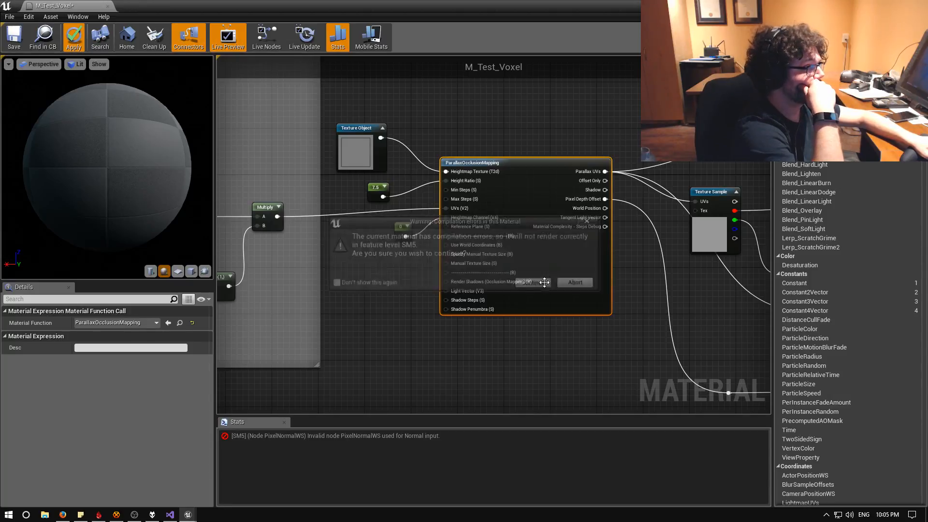
Locate the source of the SM5 error and inspect both PixelNormalWS nodes and the GetVoxelTextureCoordinate network leading to ParallaxOcclusionMapping
left_click(363, 436)
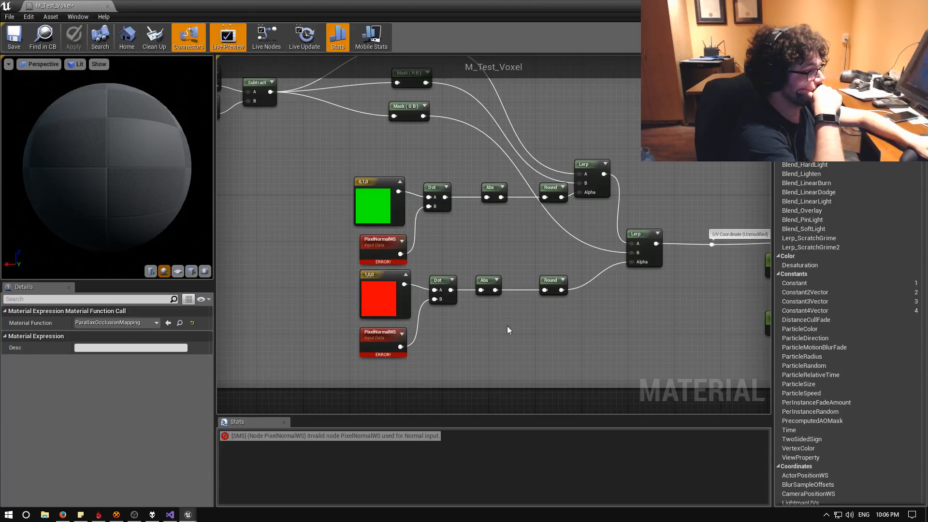
left_click(398, 340)
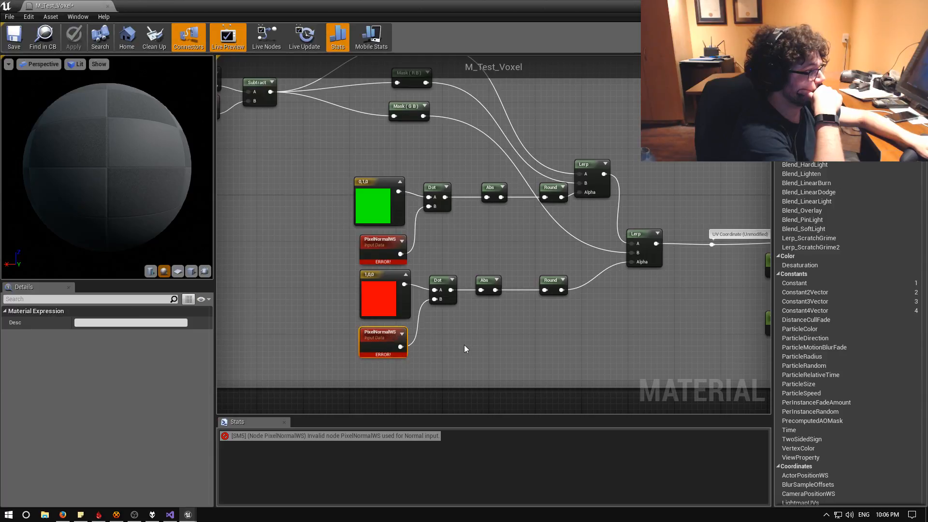
right_click_drag(531, 337, 573, 373)
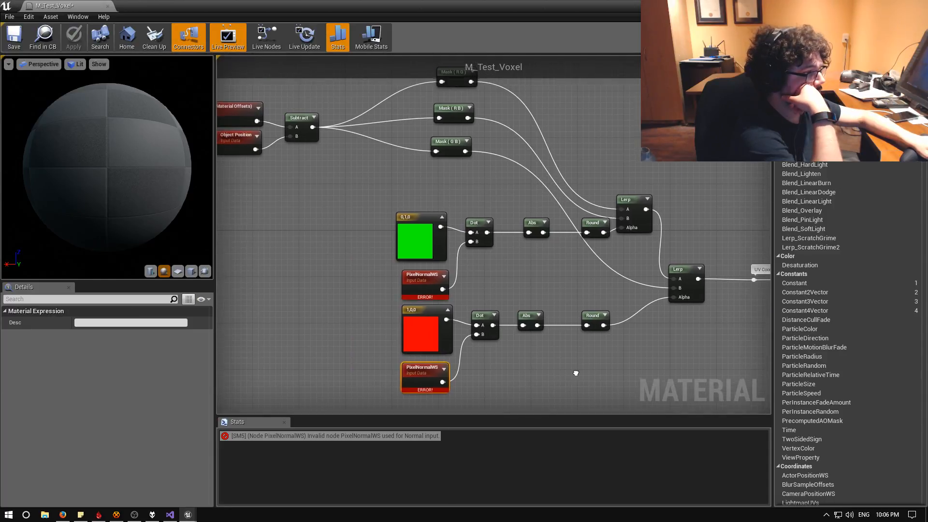
left_click(420, 285)
right_click_drag(491, 285, 628, 359)
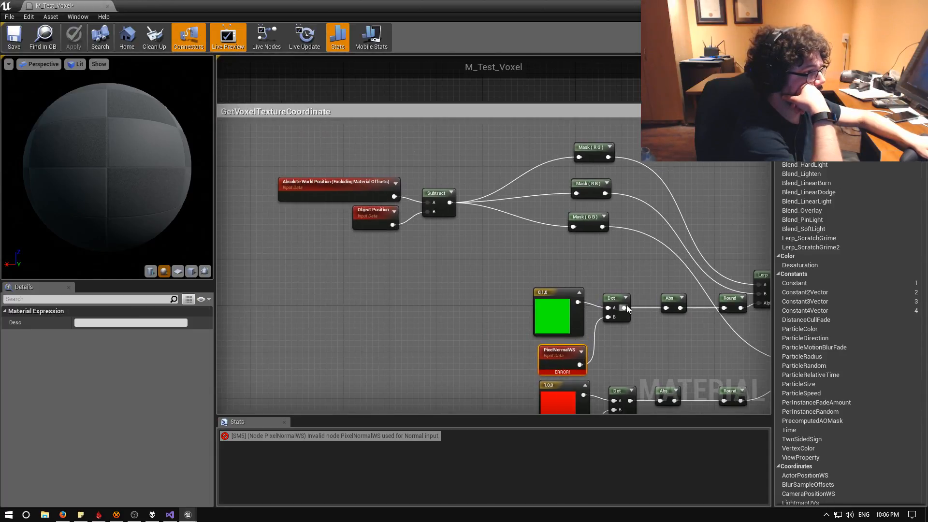
right_click_drag(626, 306, 564, 235)
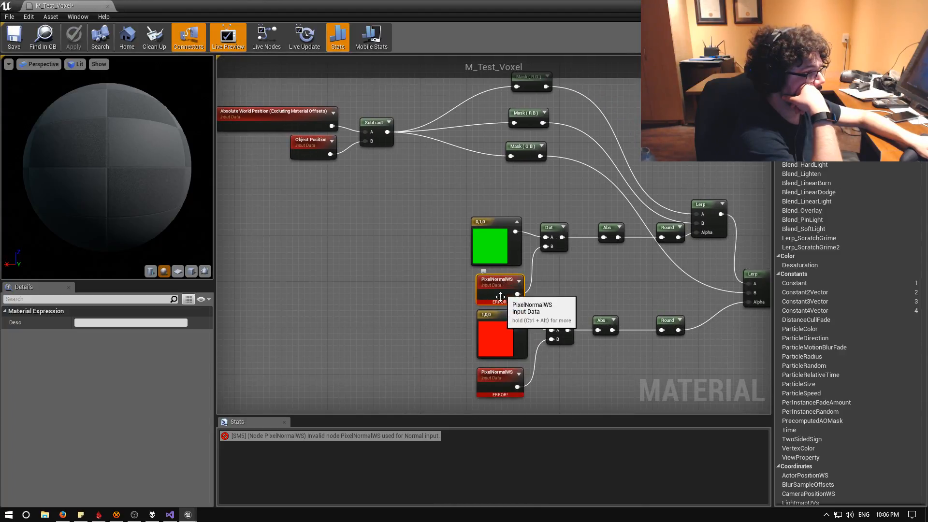
left_click(505, 382)
right_click_drag(621, 317, 274, 262)
mouse_move(469, 249)
right_mouse_down()
mouse_move(309, 262)
mouse_move(307, 248)
right_mouse_up()
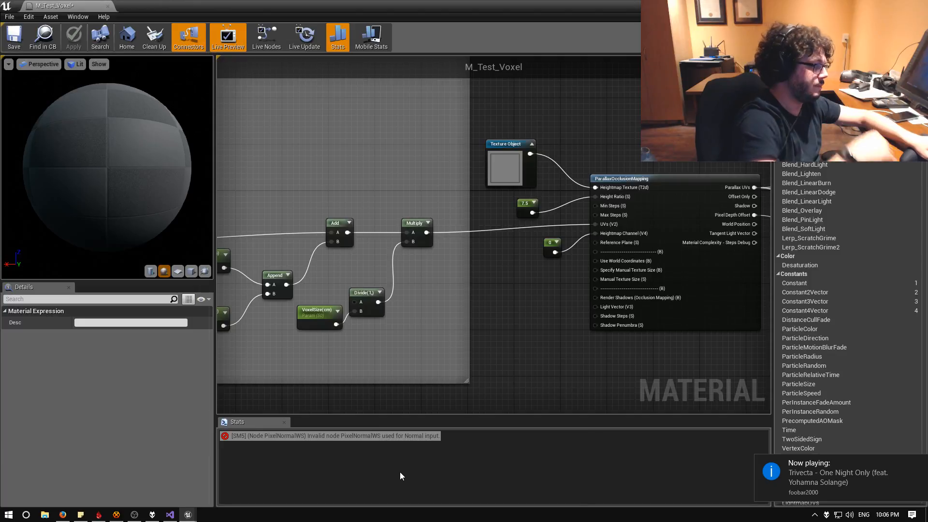
Switch to Firefox and open google.ca in a new tab
left_click(63, 514)
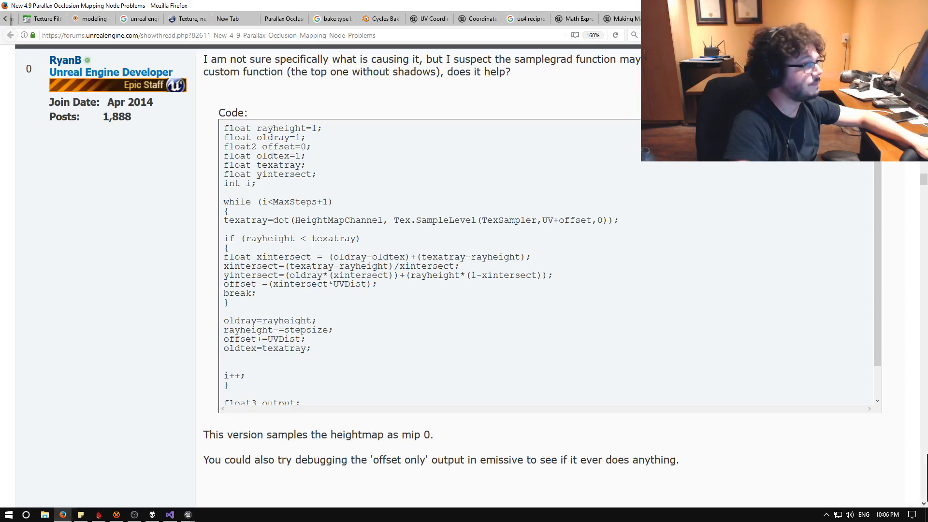
key("ctrl+t")
type("google.ca/")
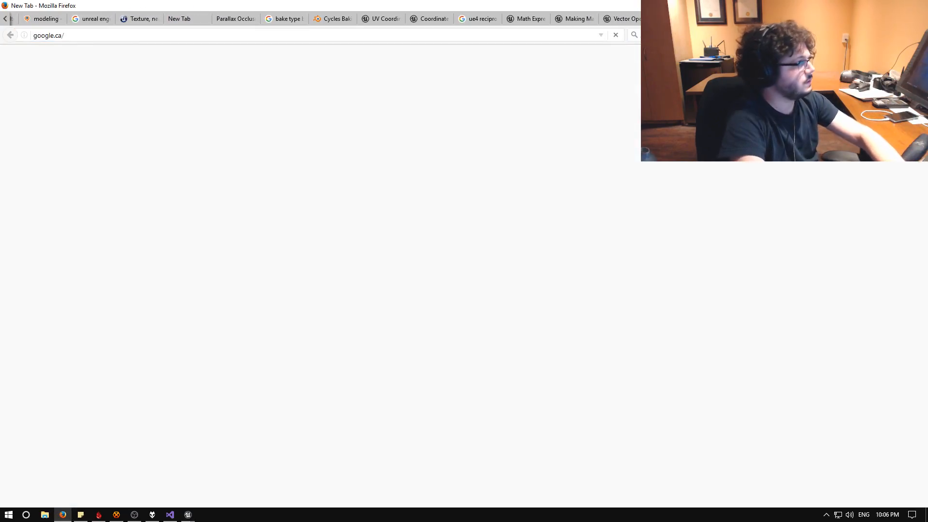
key("Return")
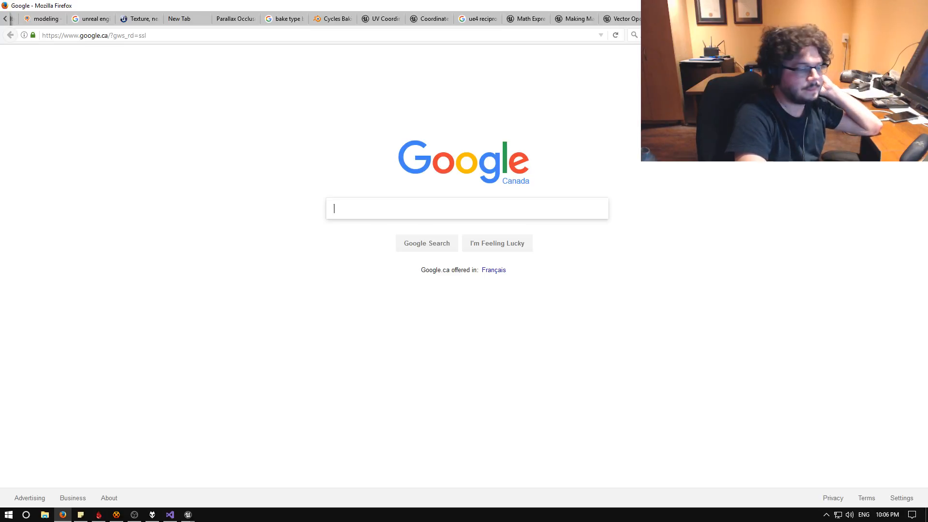
Recheck the error text in the M_Test_Voxel material editor and search Google for "Invalid Node PixelNormalWS used for Normal"
mouse_move(188, 514)
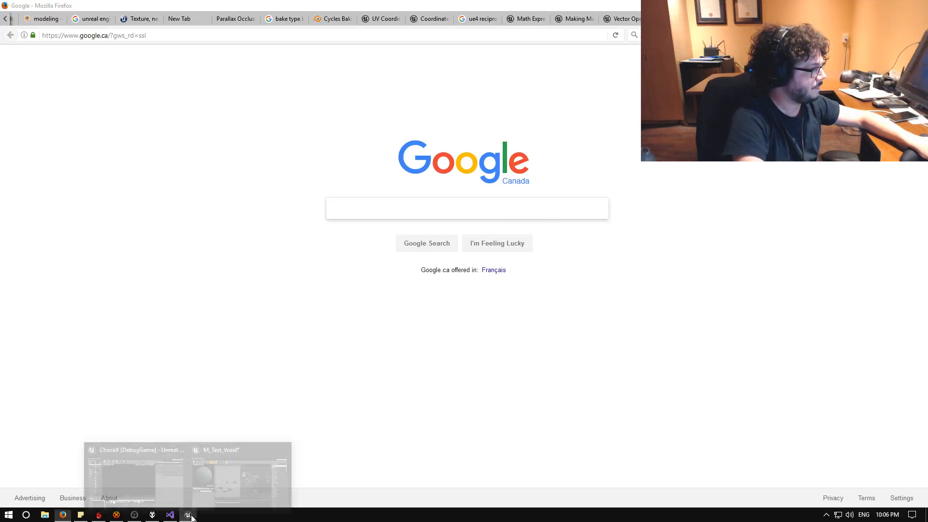
left_click(234, 483)
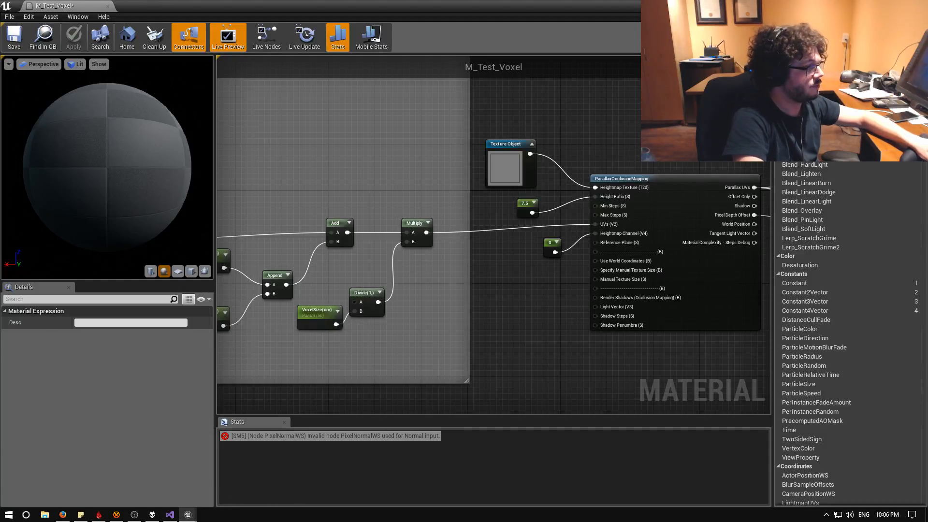
left_click(880, 6)
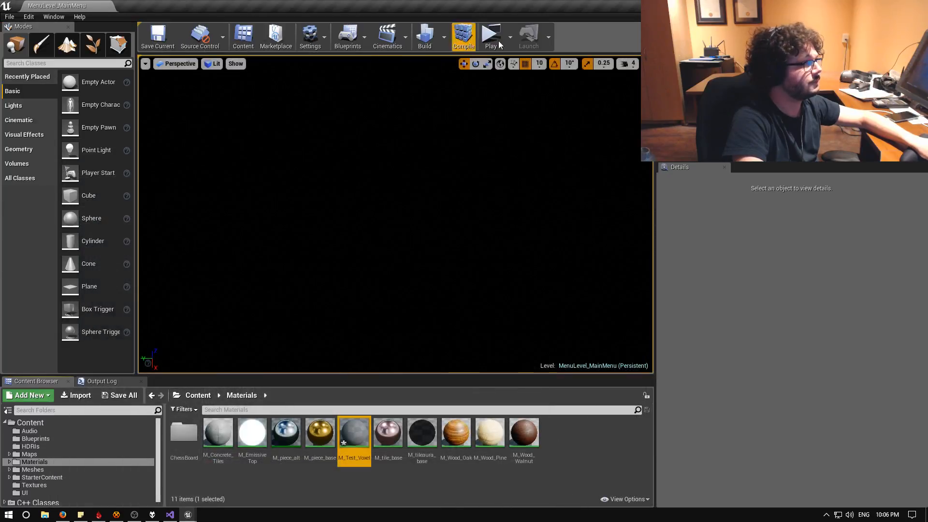
left_click(880, 5)
type("Inv")
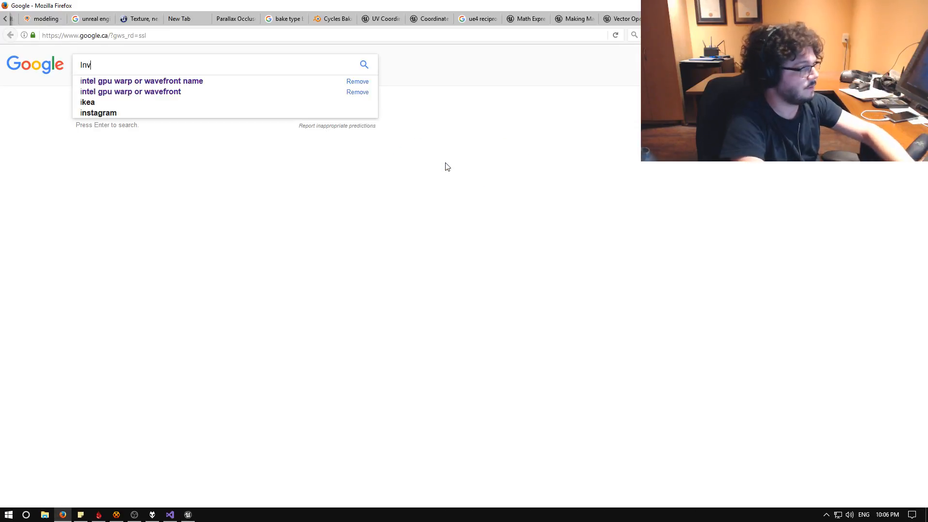
type("alid Node Pixe")
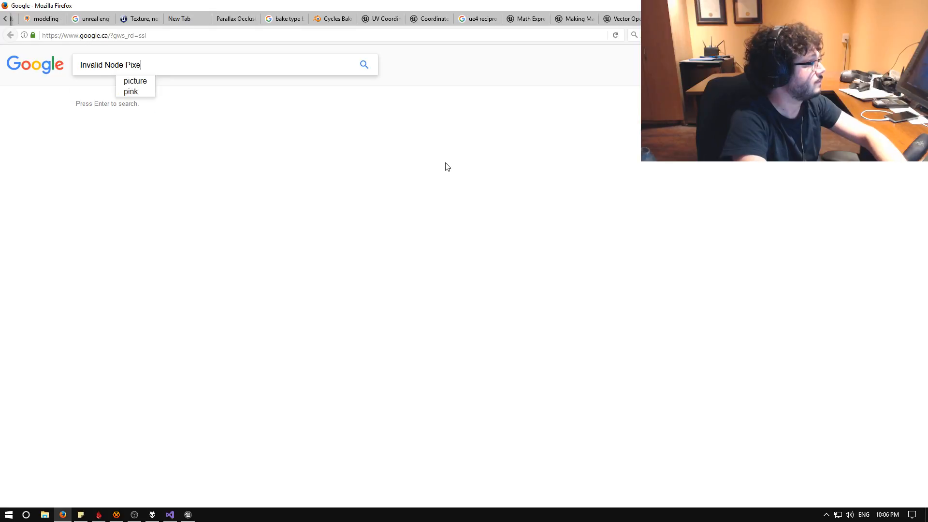
type("lNormalWS used for Normal")
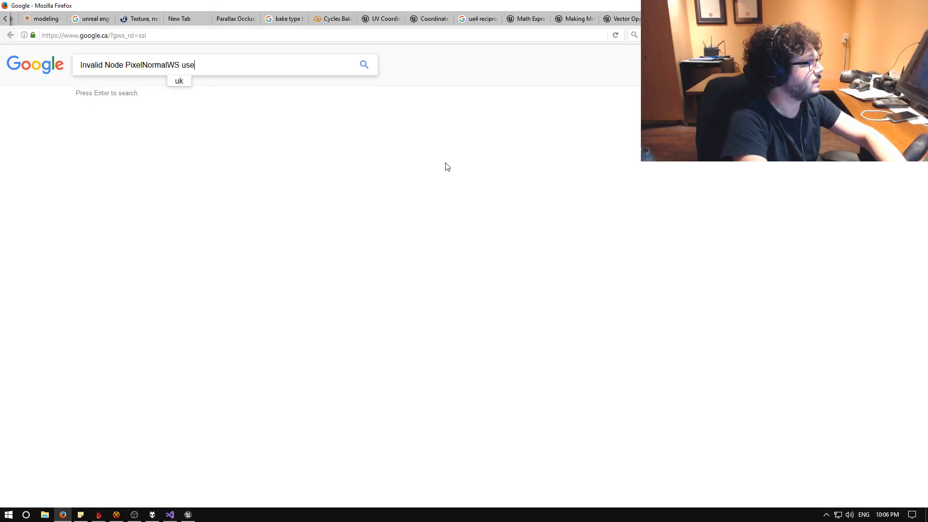
key("Return")
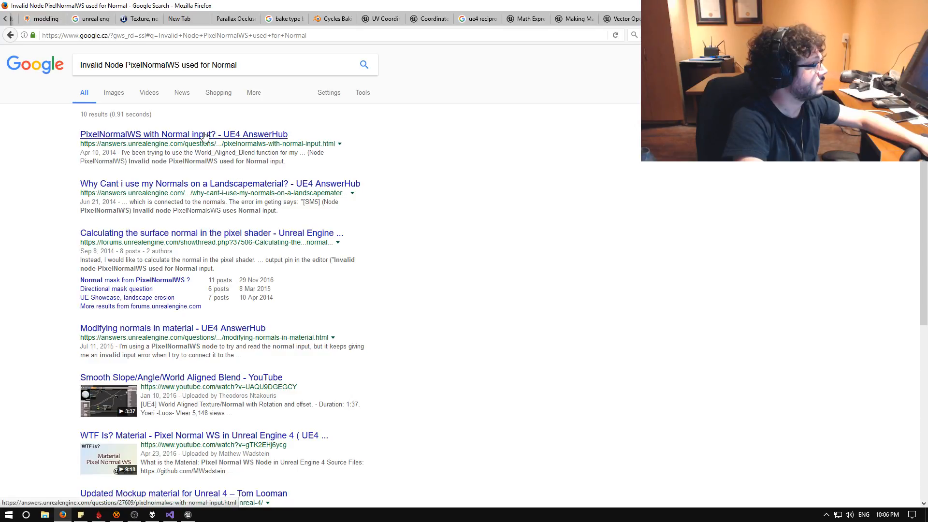
Open the AnswerHub thread "PixelNormalWS with Normal input?" and read its answer and comments about the error
left_click(204, 135)
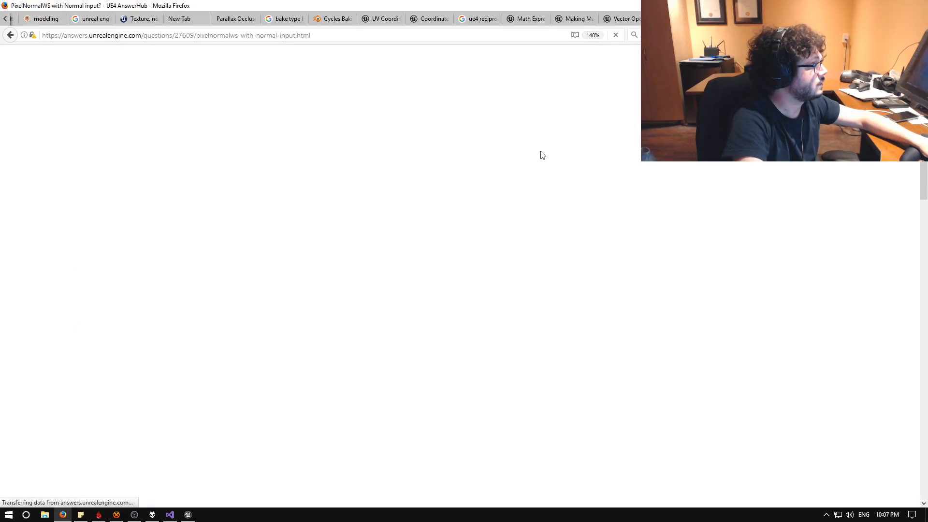
scroll(422, 171, "down", 3)
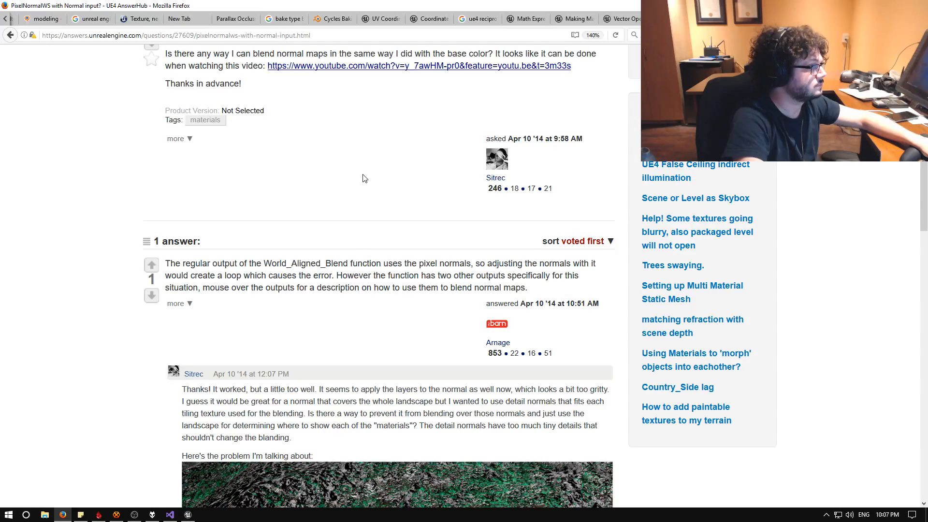
scroll(365, 179, "down", 10)
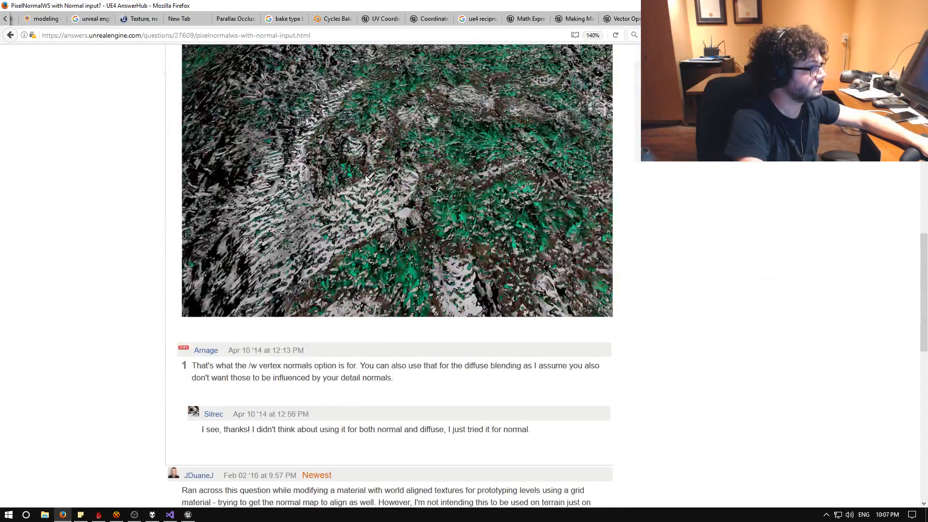
scroll(366, 178, "down", 3)
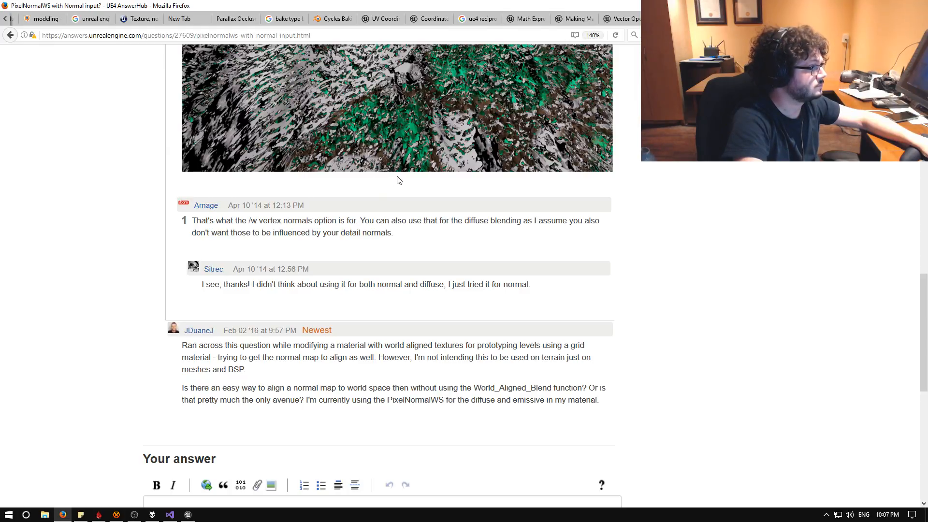
scroll(398, 180, "down", 3)
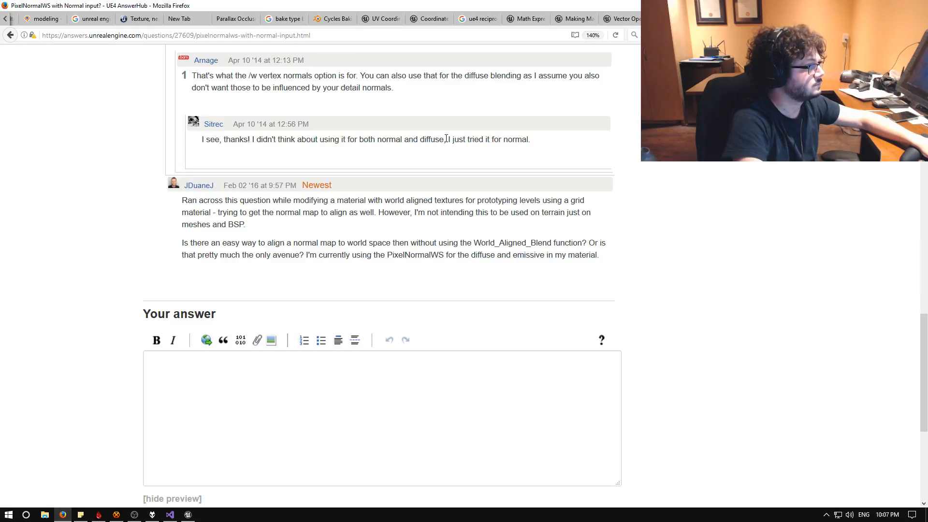
left_click_drag(378, 242, 554, 255)
left_click(588, 240)
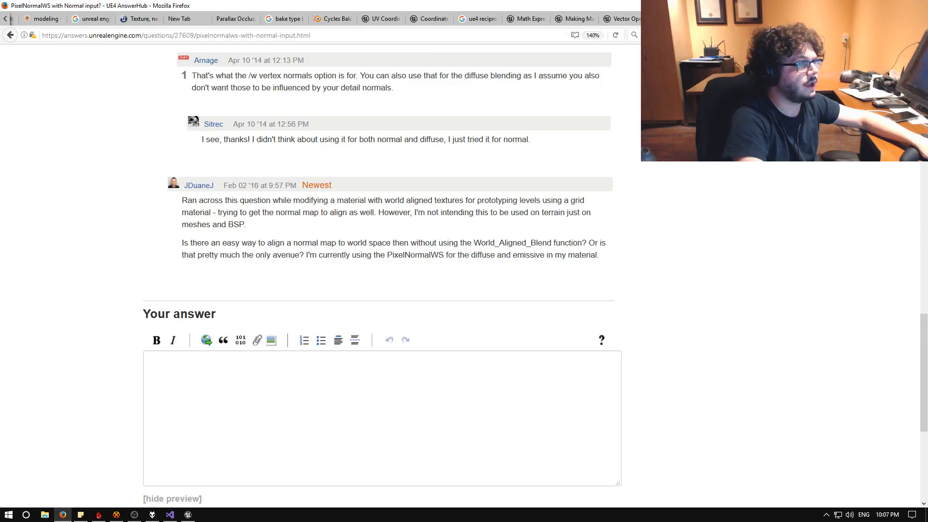
Switch back to the M_Test_Voxel material in Unreal Editor, disconnect both PixelNormalWS nodes from their Dot nodes and move them aside
key("alt+Tab")
left_click(188, 514)
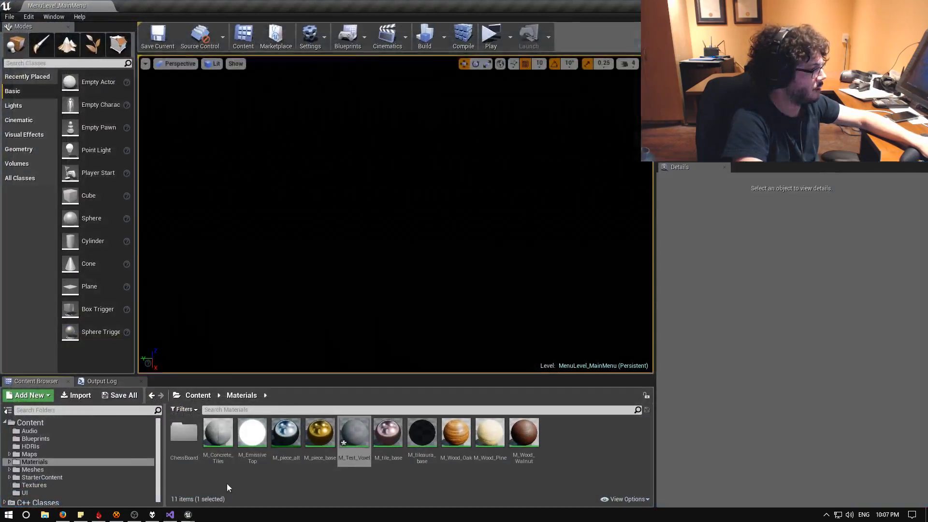
double_click(356, 430)
scroll(648, 232, "up", 5)
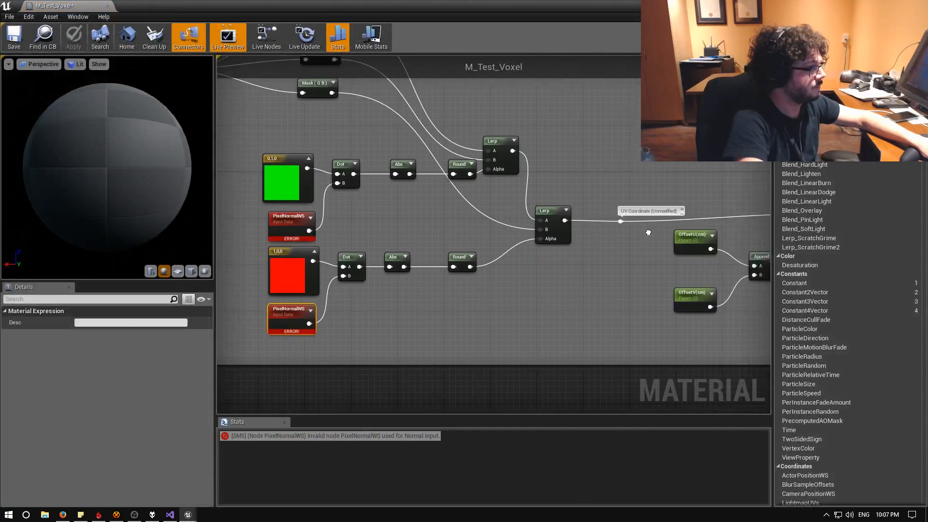
right_click_drag(648, 233, 770, 242)
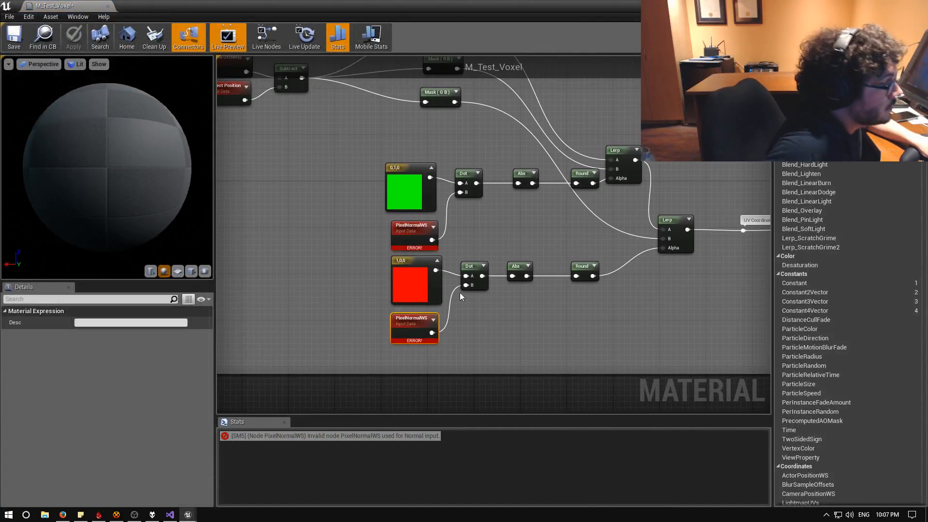
right_click(424, 323)
key("Escape")
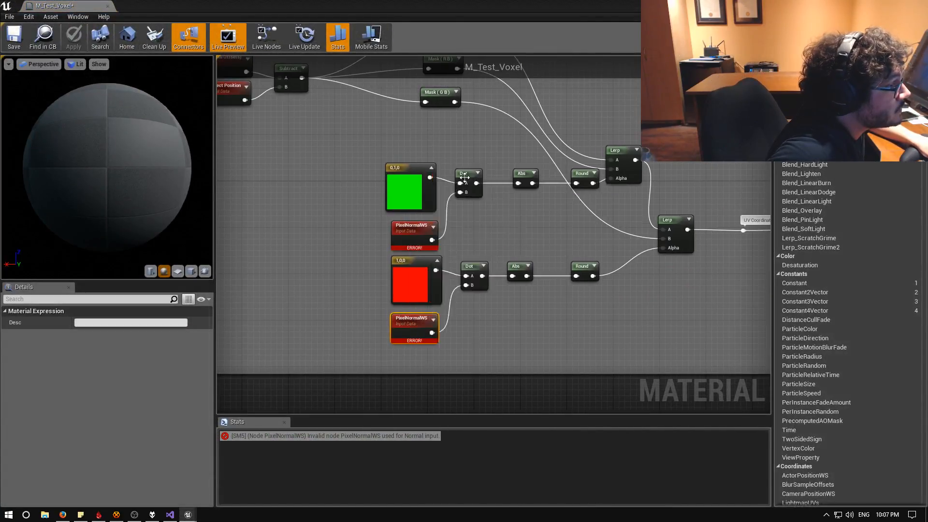
right_click(432, 240)
left_click(459, 182)
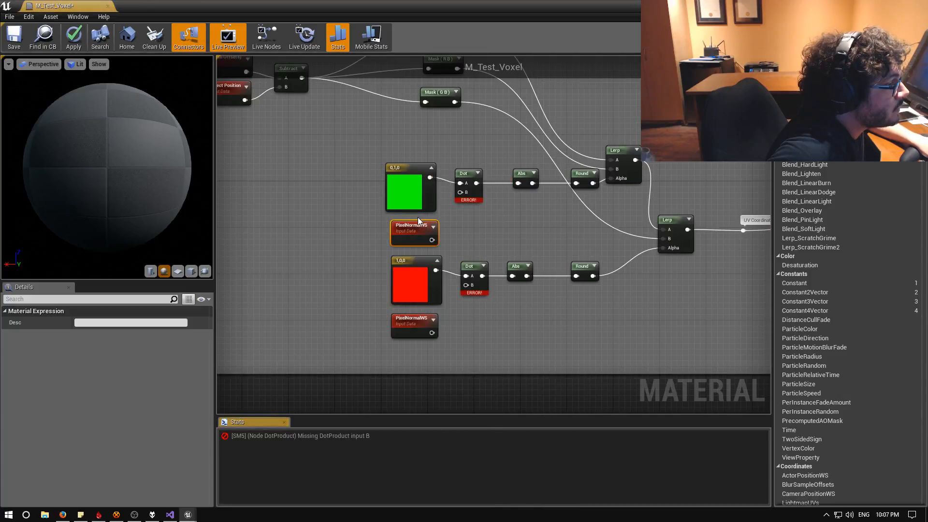
left_click(404, 324, "ctrl")
left_click_drag(417, 230, 304, 226)
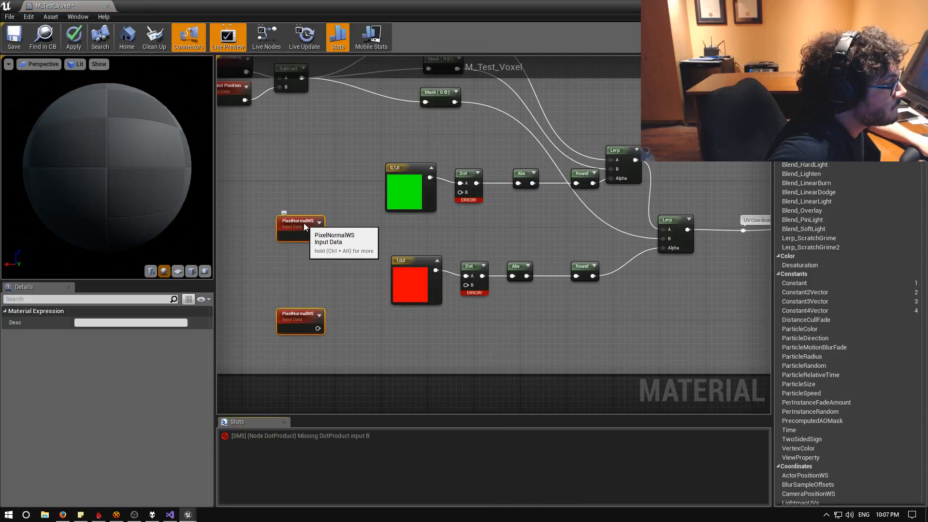
Add a VertexNormalWS node below the green 0,1,0 constant and connect it to the B input of that constant's Dot node
left_click(399, 233)
right_click(399, 233)
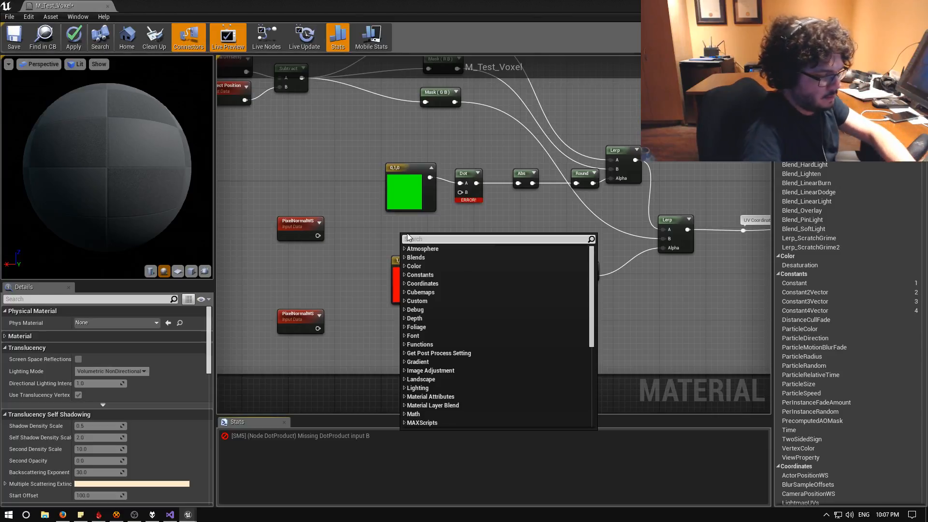
type("normal")
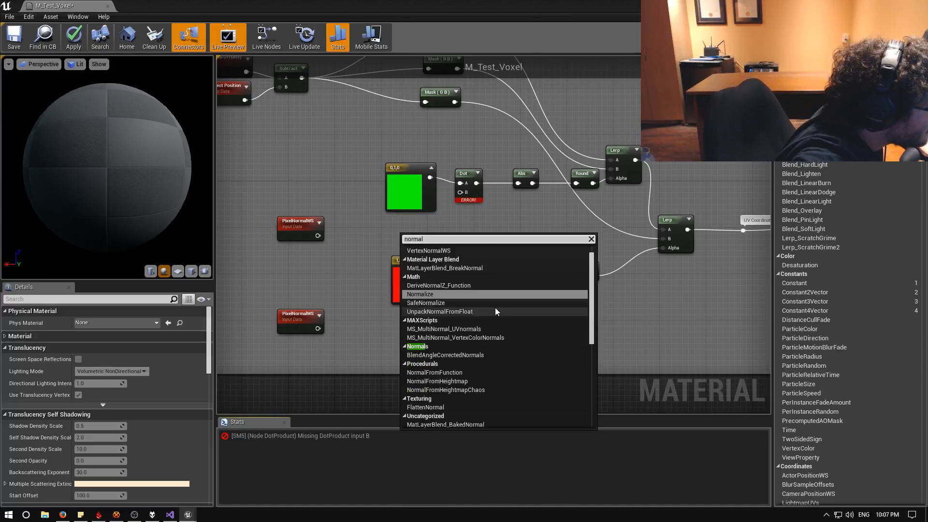
scroll(497, 311, "down", 2)
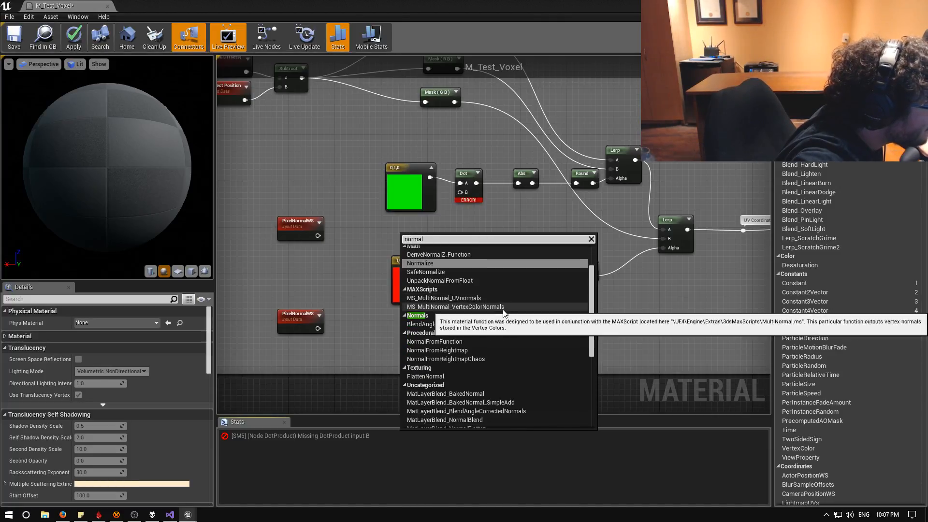
scroll(511, 311, "down", 10)
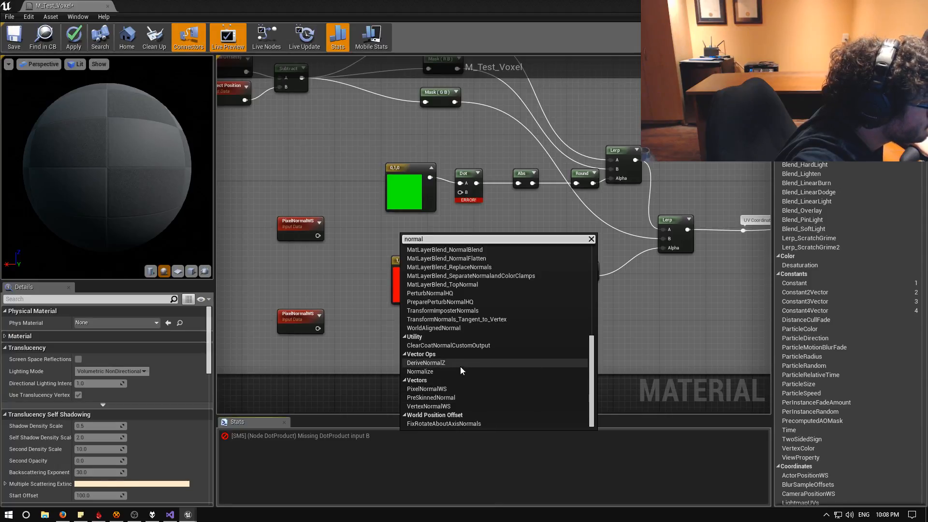
scroll(460, 365, "up", 5)
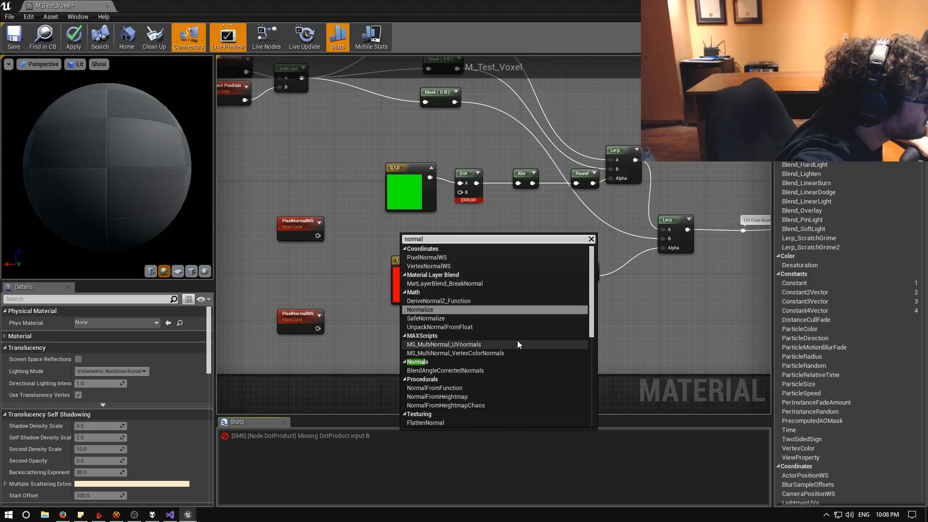
left_click(433, 266)
left_click_drag(450, 252, 460, 192)
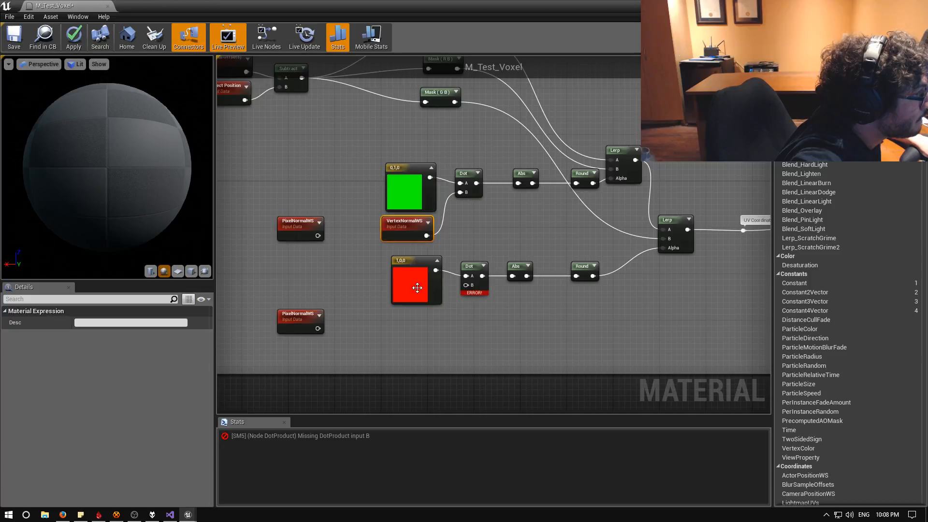
Duplicate the VertexNormalWS node below the red 1,0,0 constant and connect the copy to the B input of that constant's Dot node
key("ctrl+c")
left_click(405, 349)
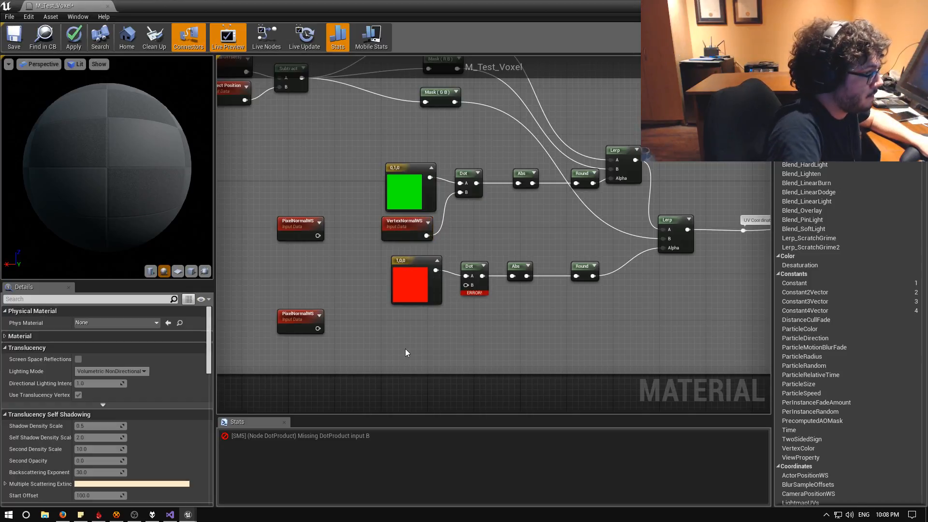
key("ctrl+v")
left_click_drag(423, 352, 467, 285)
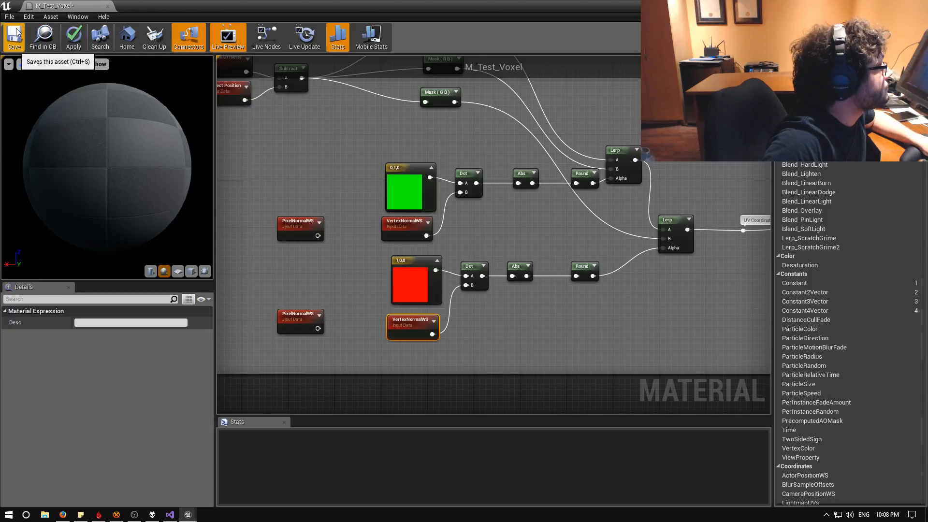
Apply the changes to the M_Test_Voxel material and save the asset
left_click(74, 33)
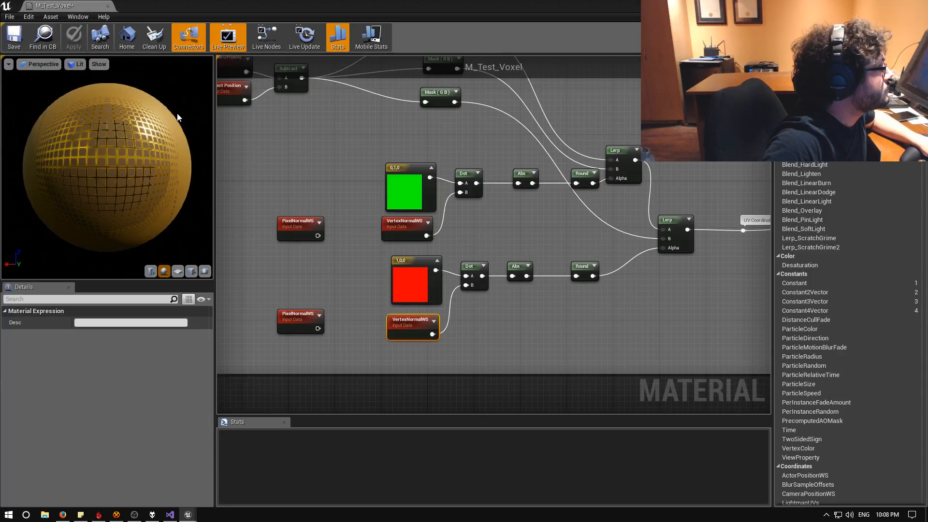
right_click_drag(532, 214, 357, 205)
right_click_drag(657, 195, 352, 193)
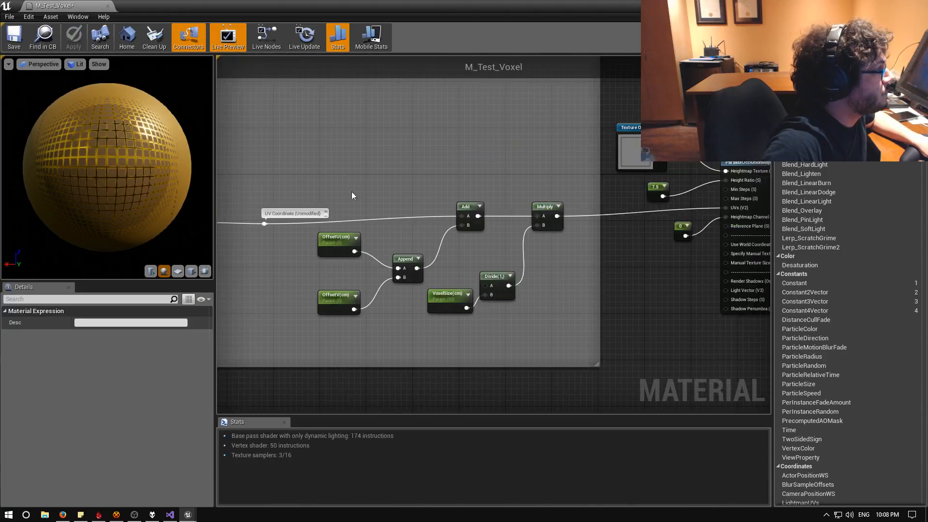
right_click_drag(619, 179, 395, 192)
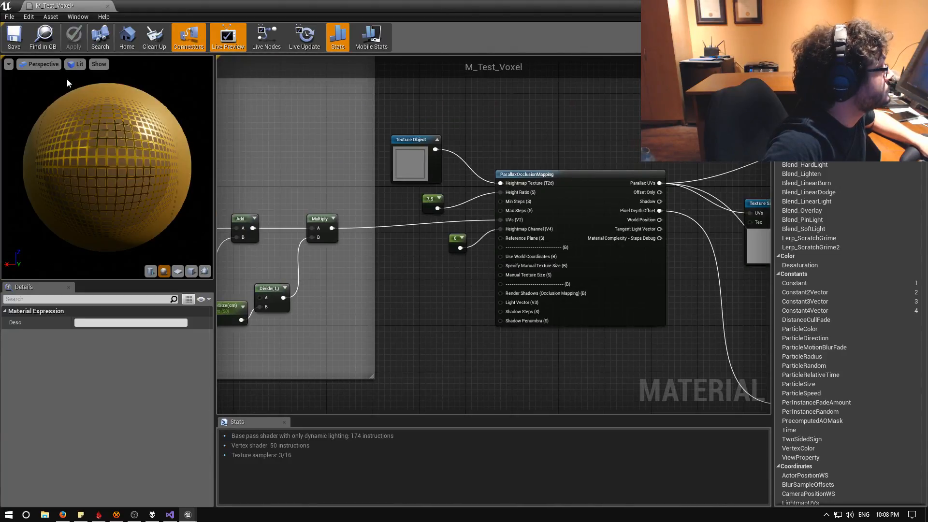
left_click(13, 36)
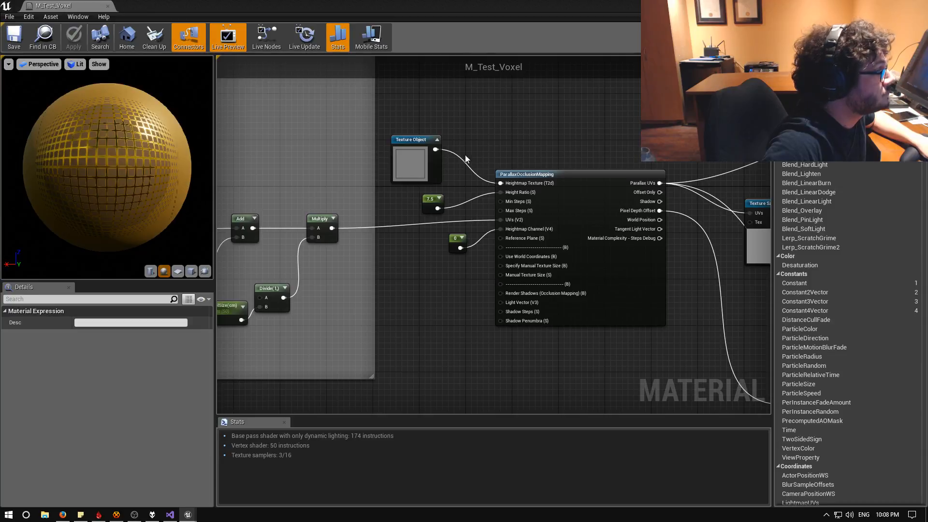
right_click_drag(512, 151, 357, 129)
scroll(441, 156, "down", 1)
scroll(378, 133, "down", 2)
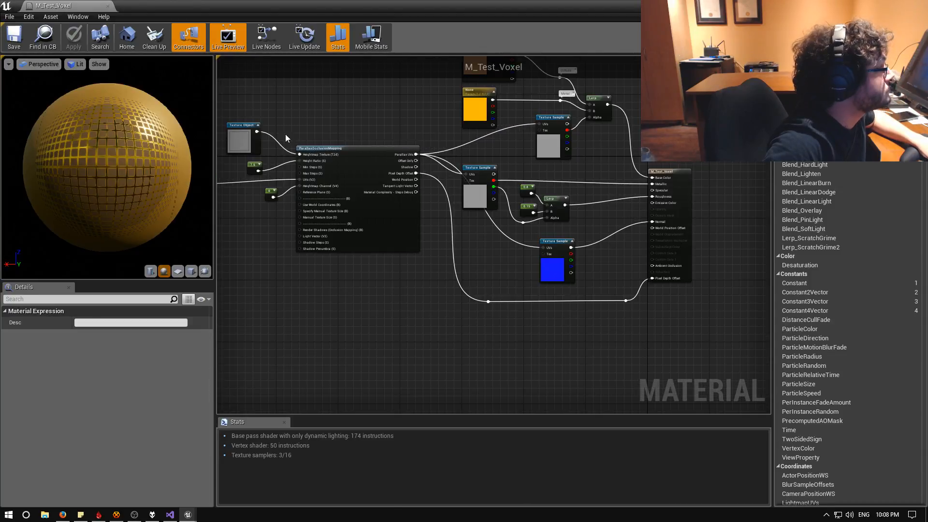
Return to the main level editor and open the recent level Battle_ChessBoard with the chessboard in view
left_click(918, 5)
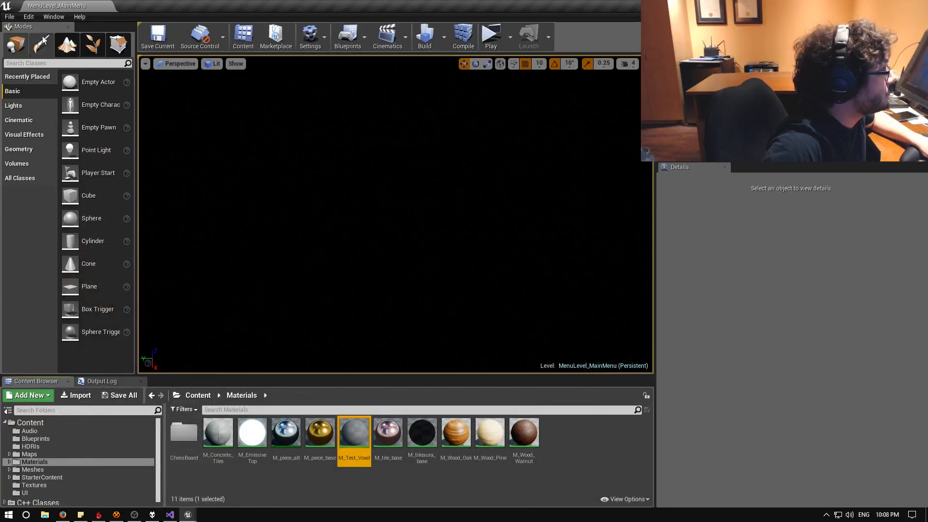
left_click(10, 17)
mouse_move(36, 278)
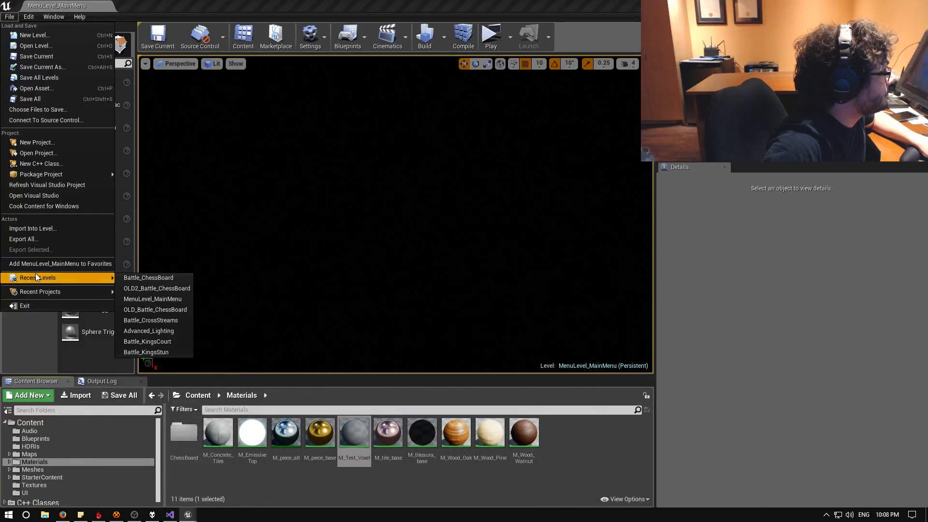
left_click(150, 280)
right_click_drag(352, 254, 145, 196)
right_click_drag(371, 149, 454, 193)
right_click_drag(396, 213, 411, 191)
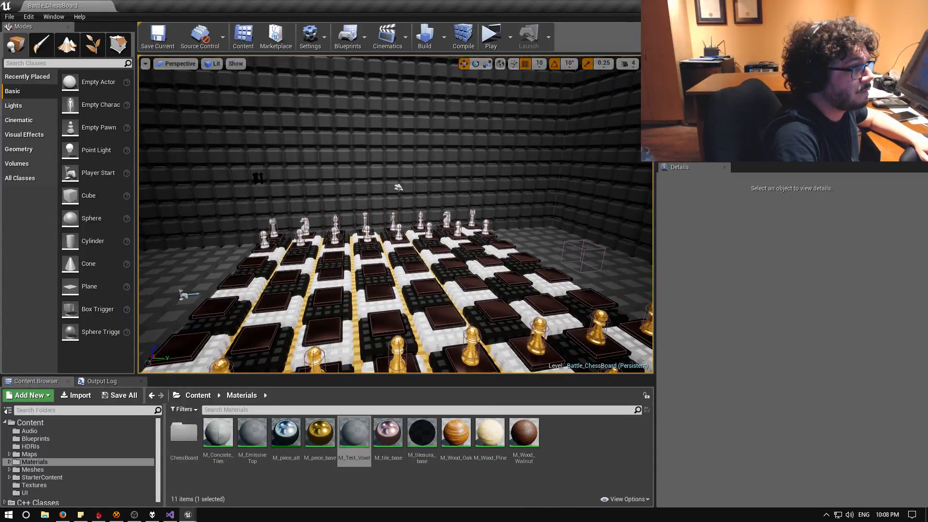
Select the Cube2 actor and examine the M_Test_Voxel parallax effect on its faces from several distances and angles
left_click(725, 97)
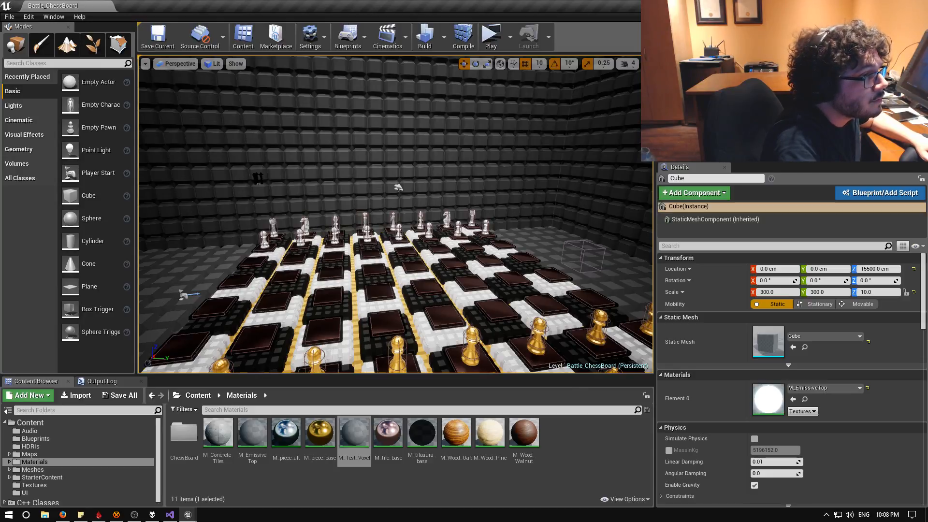
left_click(724, 105)
right_click_drag(396, 214, 430, 246)
key("w")
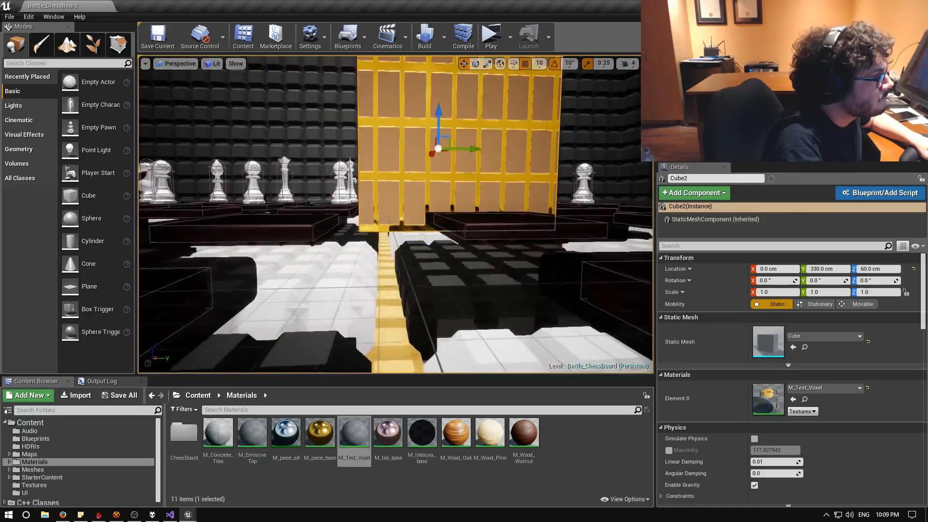
right_click_drag(396, 214, 428, 228)
key("w")
key("s")
key("w")
key("s")
key("w")
key("w")
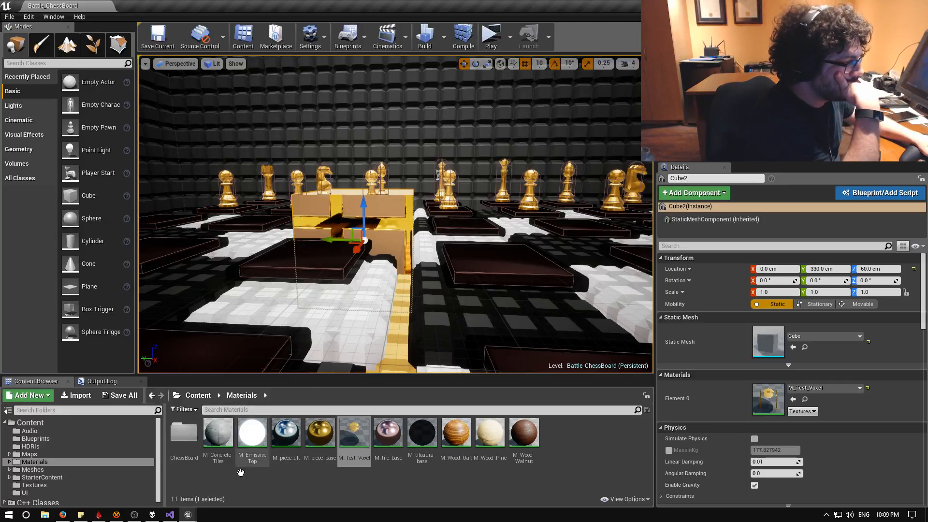
Return to the M_Test_Voxel material editor and examine the GetVoxelTextureCoordinate network through to the ParallaxOcclusionMapping node, along with the preview sphere
mouse_move(188, 514)
left_click(220, 487)
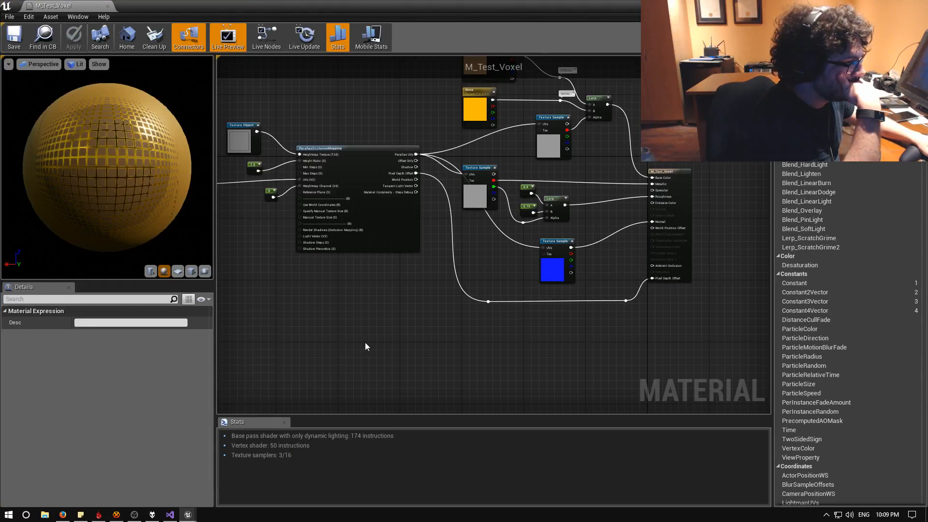
right_click_drag(367, 344, 633, 330)
right_click_drag(358, 320, 584, 327)
right_click_drag(421, 320, 601, 357)
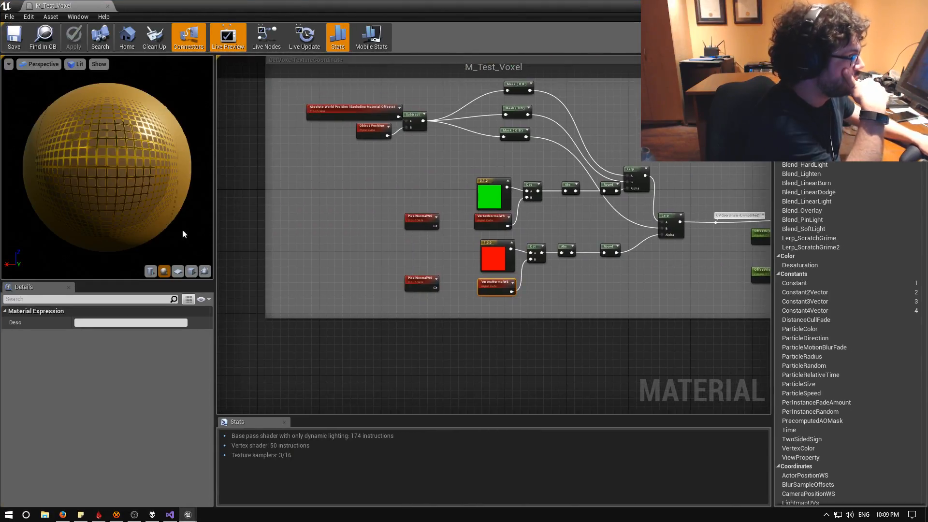
left_click_drag(181, 229, 182, 92)
right_click_drag(437, 256, 395, 263)
scroll(440, 254, "up", 1)
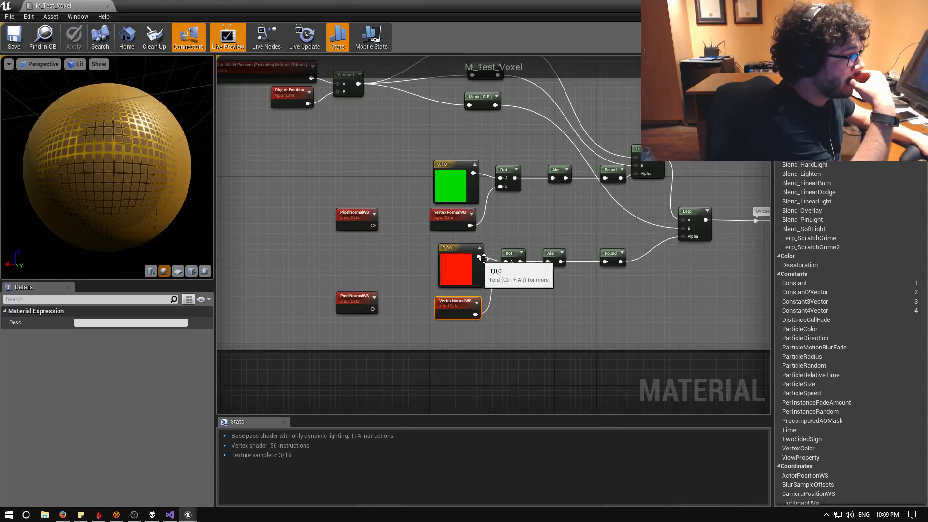
mouse_move(543, 241)
right_mouse_down()
mouse_move(382, 247)
mouse_move(486, 260)
mouse_move(449, 262)
right_mouse_up()
right_click_drag(507, 261, 309, 265)
right_click_drag(514, 259, 361, 265)
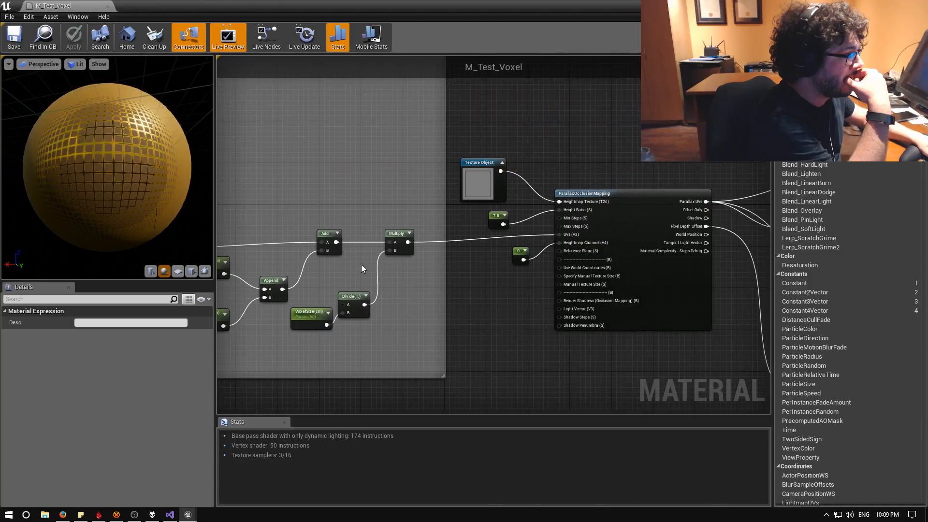
Set the constant feeding the ParallaxOcclusionMapping node's Height Ratio to 0.1 and view the preview sphere
right_click_drag(491, 269, 439, 269)
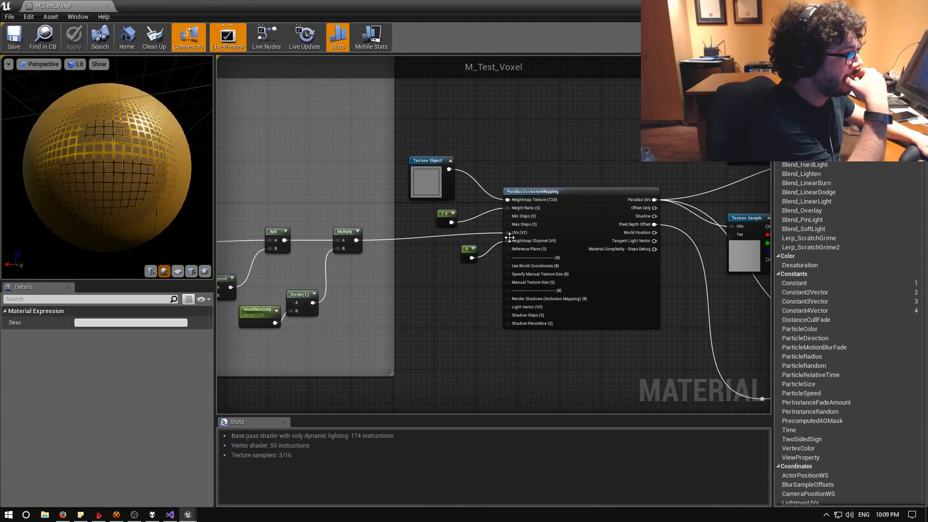
right_click_drag(510, 238, 394, 245)
right_click_drag(568, 280, 549, 277)
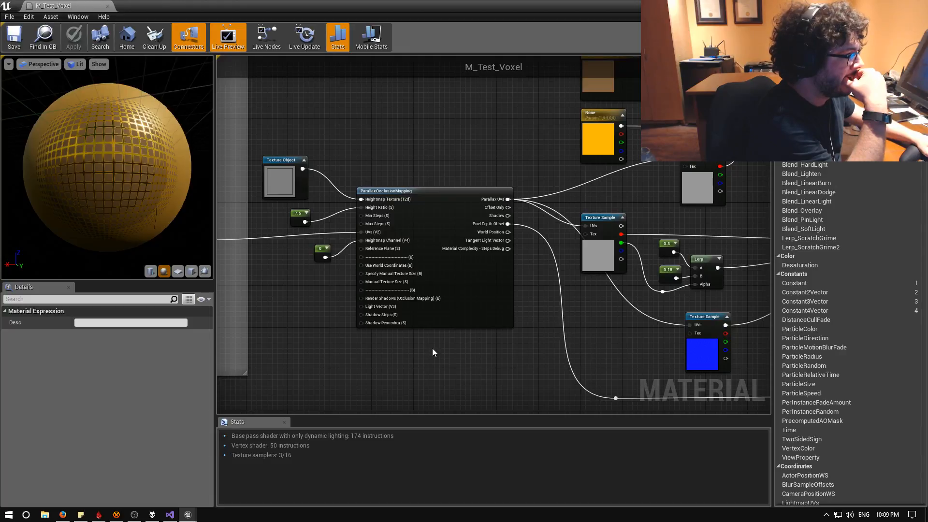
left_click(296, 213)
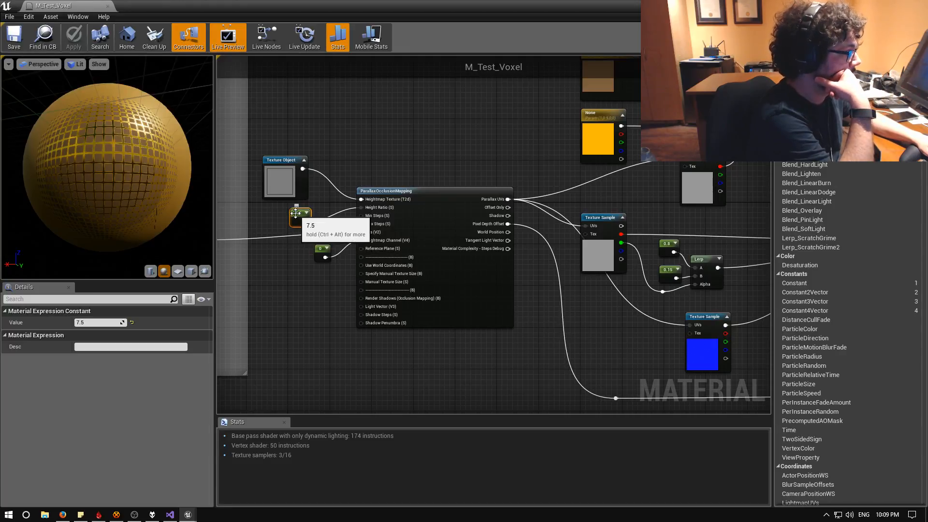
mouse_move(373, 208)
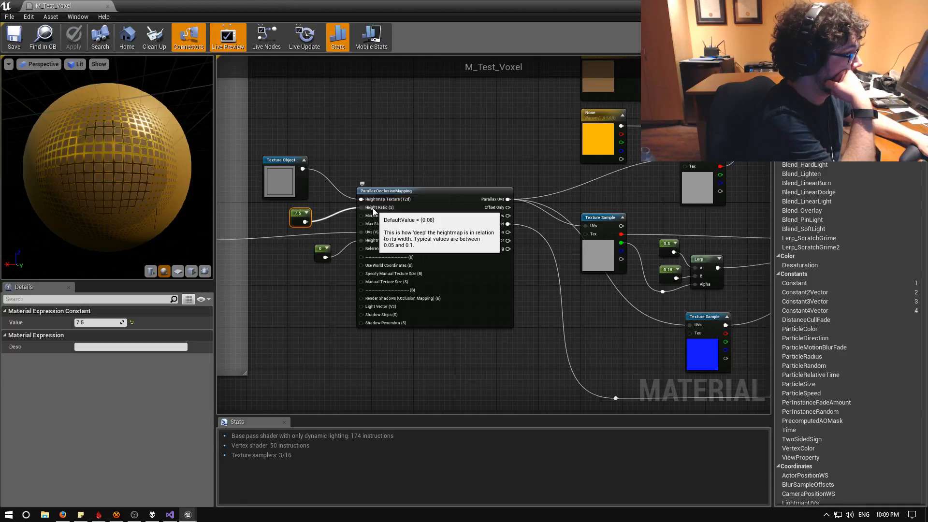
left_click(90, 324)
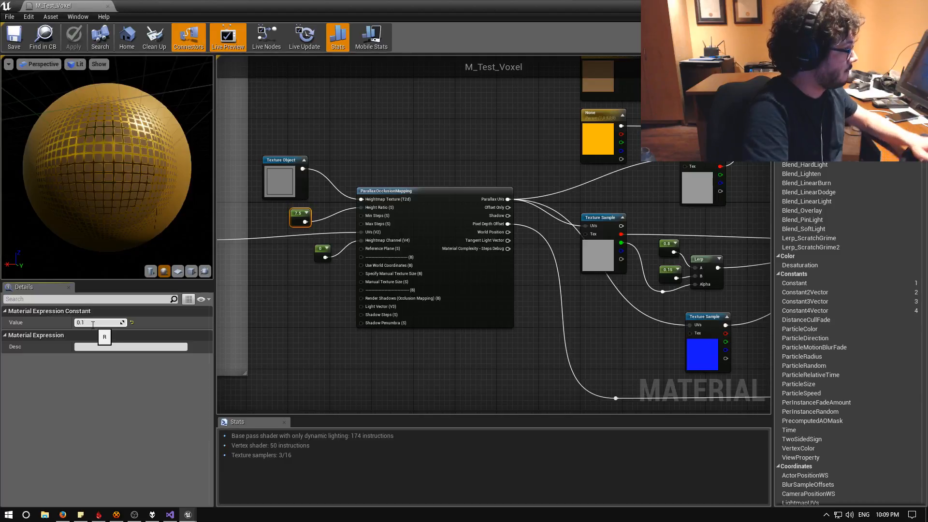
key("Return")
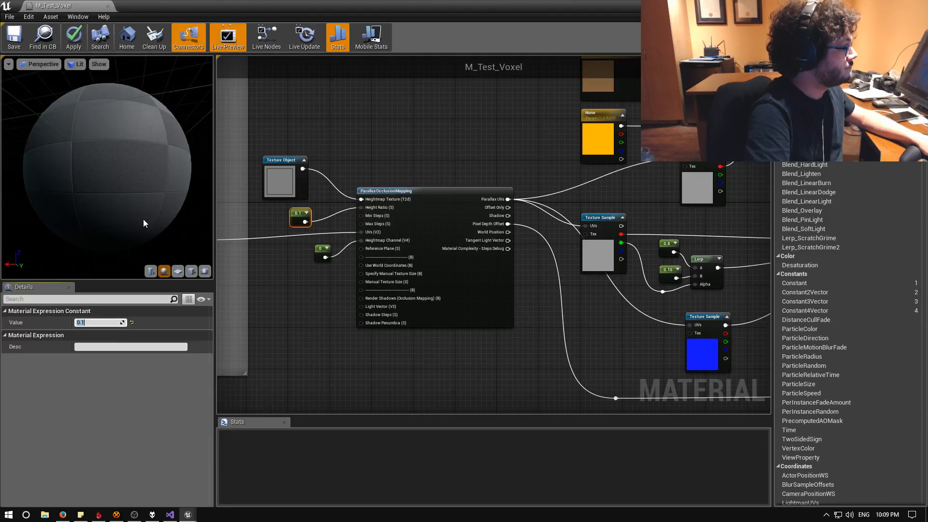
mouse_move(114, 179)
right_mouse_down()
mouse_move(115, 150)
mouse_move(114, 181)
right_mouse_up()
left_click_drag(114, 179, 145, 169)
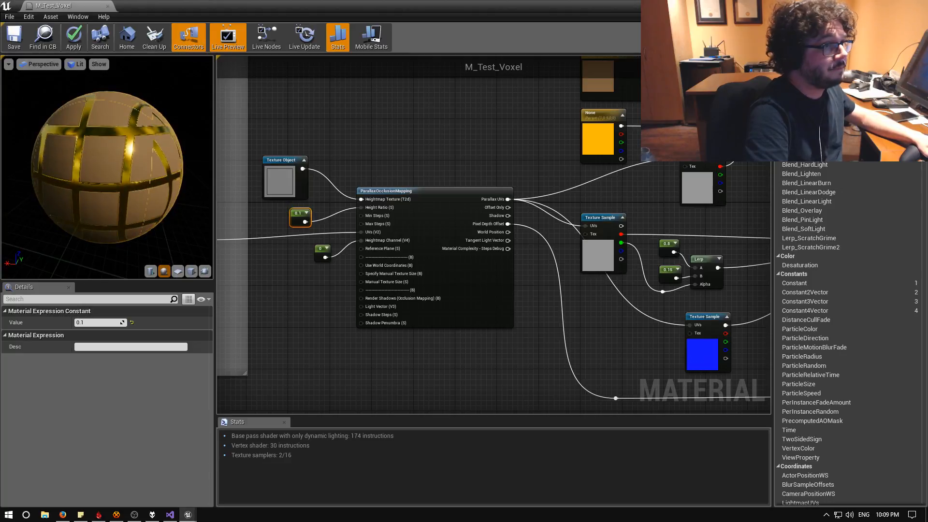
Check Cube2 in the level, return to the M_Test_Voxel material editor and apply the height ratio change
left_click(893, 6)
right_click_drag(558, 149, 539, 150)
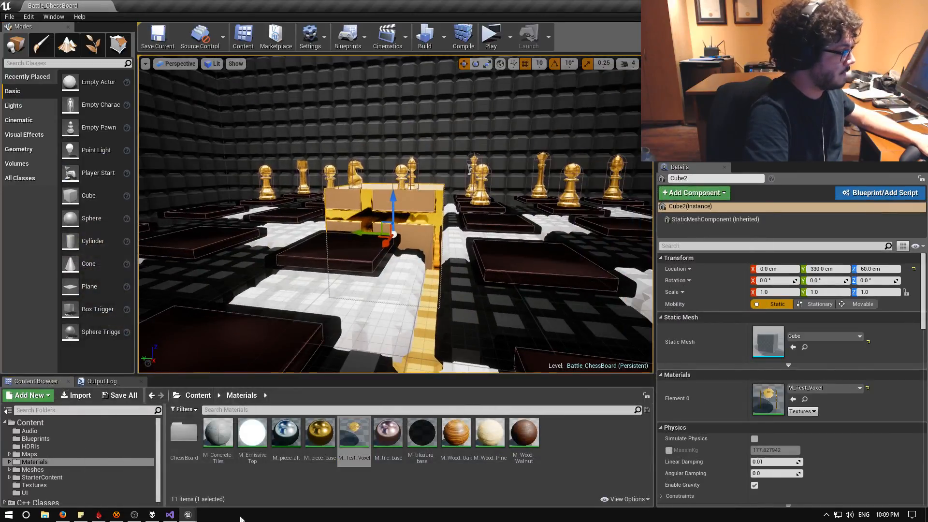
mouse_move(188, 514)
left_click(229, 476)
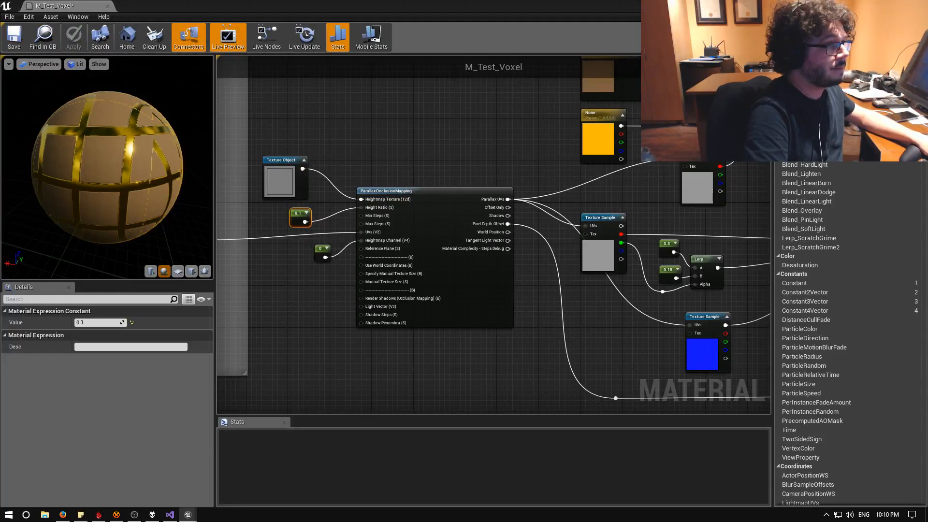
Switch to the Battle_ChessBoard level and examine the parallax depth on Cube2's side and top faces from several distances and heights
key("alt+Tab")
right_click_drag(429, 257, 155, 275)
key("s")
key("w")
key("d")
key("w")
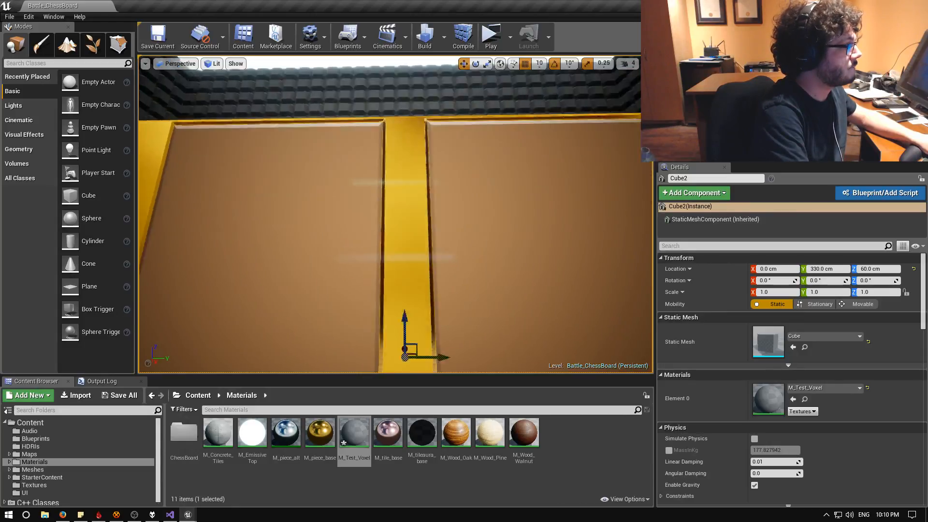
key("f")
left_click_drag(156, 275, 156, 314, "alt")
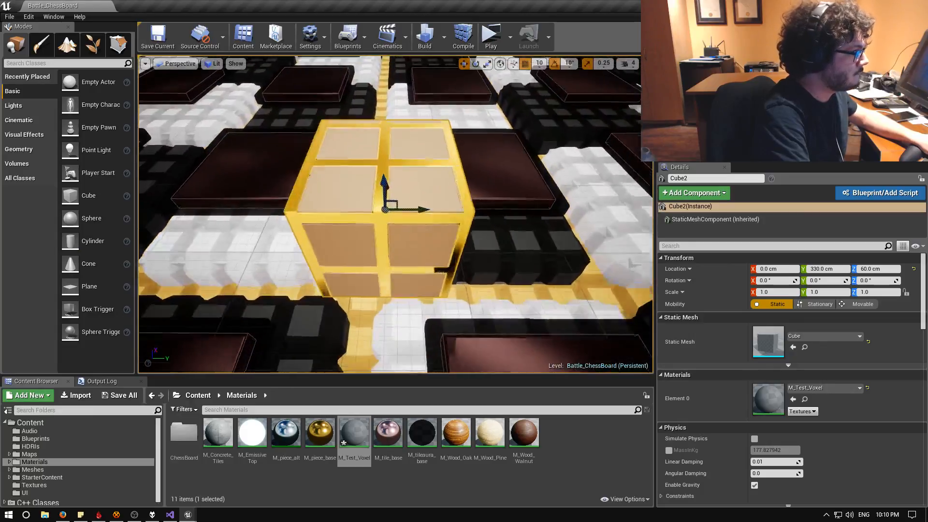
key("w")
right_click_drag(386, 241, 366, 236)
key("s")
key("w")
key("s")
key("w")
key("e")
key("q")
key("e")
key("e")
key("q")
key("q")
key("e")
key("q")
key("e")
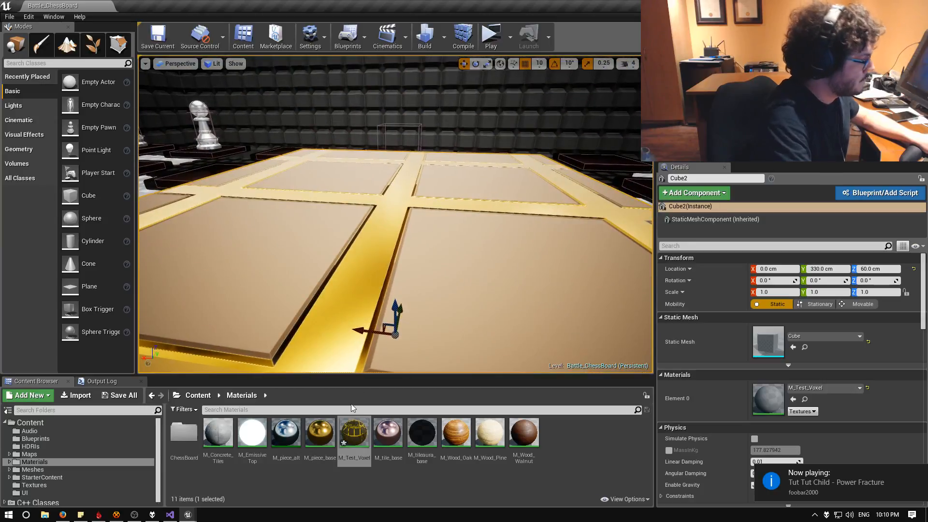
Reopen M_Test_Voxel, add a constant node and connect it to the Reference Plane input of the ParallaxOcclusionMapping node
double_click(354, 433)
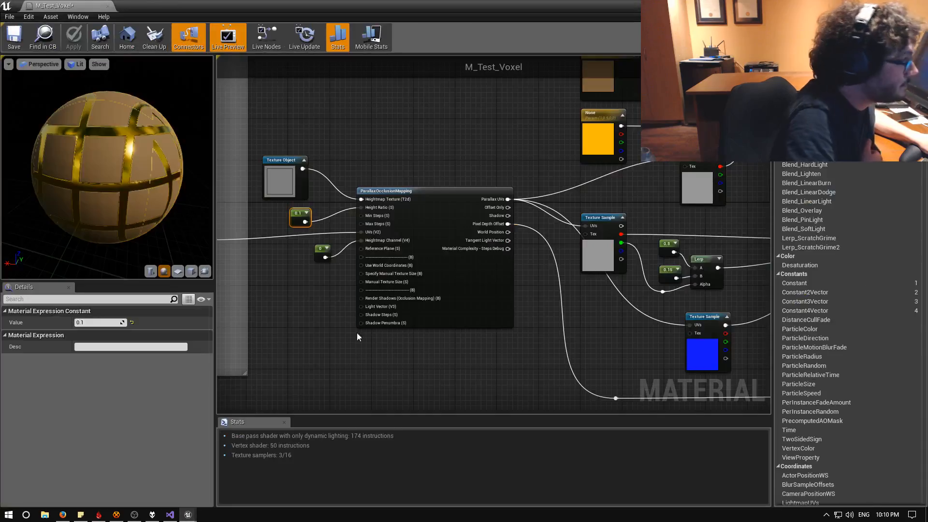
right_click_drag(356, 333, 435, 275)
scroll(507, 334, "up", 2)
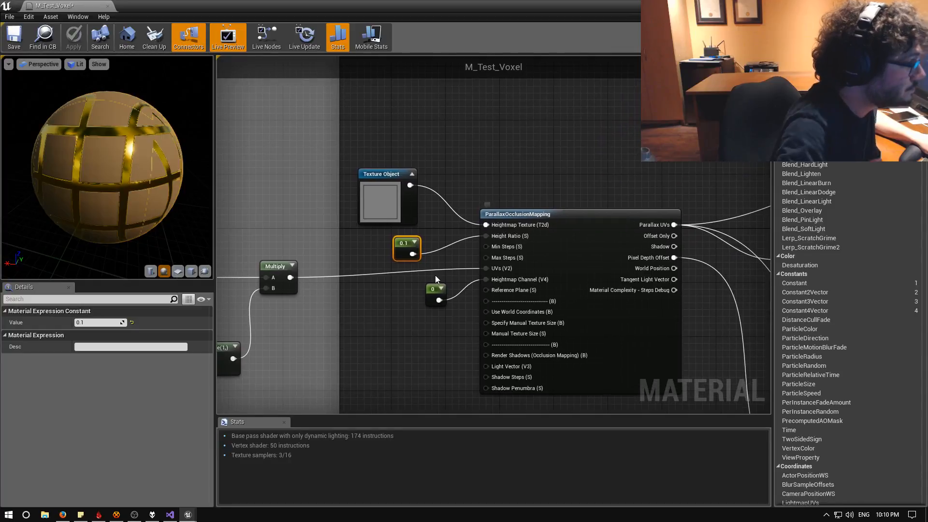
mouse_move(510, 290)
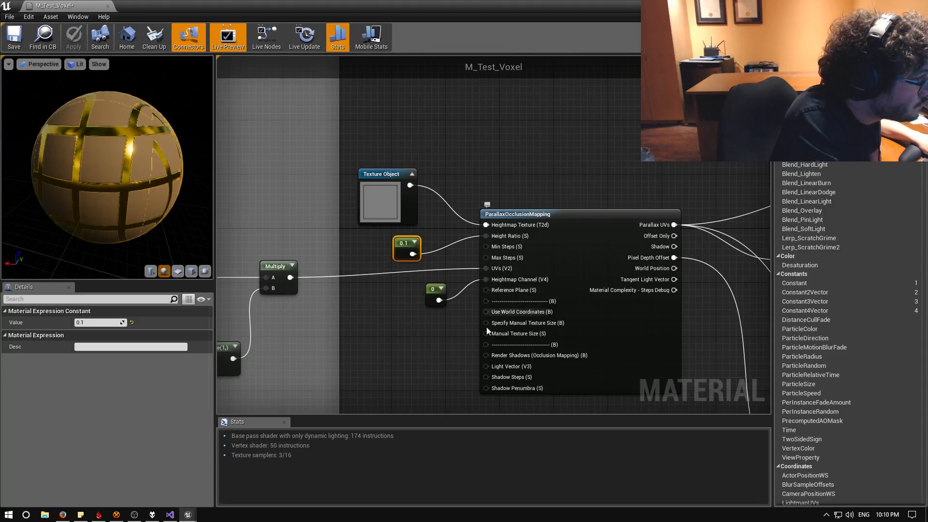
key("1")
left_click(443, 344)
left_click_drag(446, 346, 431, 312)
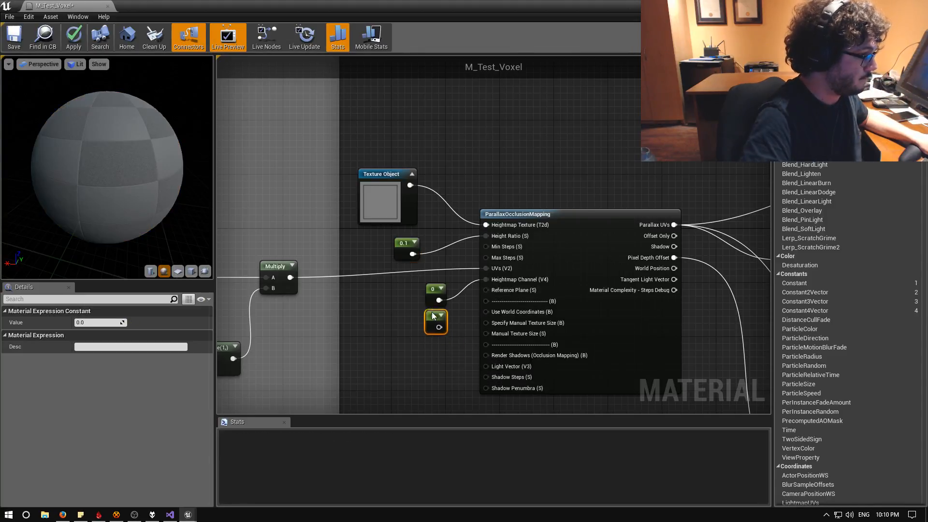
left_click_drag(487, 293, 486, 290)
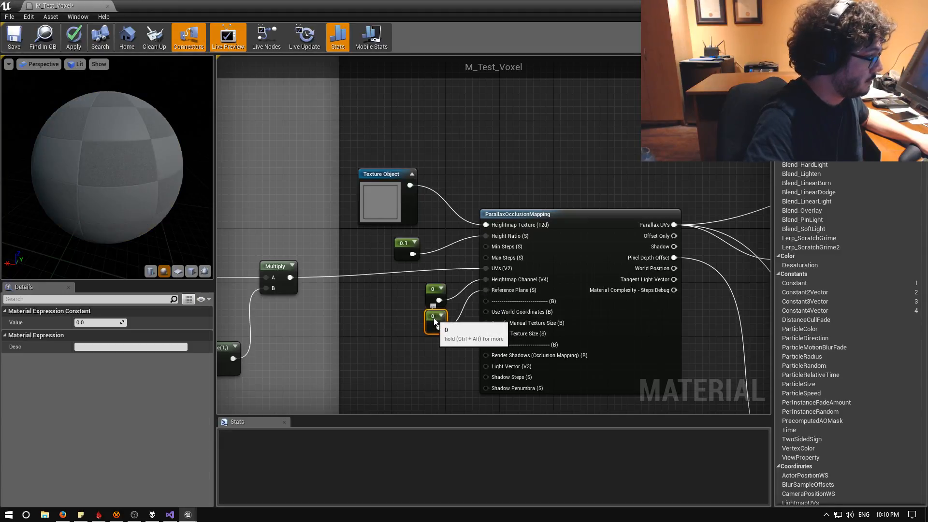
Set the Reference Plane constant to 0.5 and apply the material change
left_click(94, 323)
type("0.5")
key("Return")
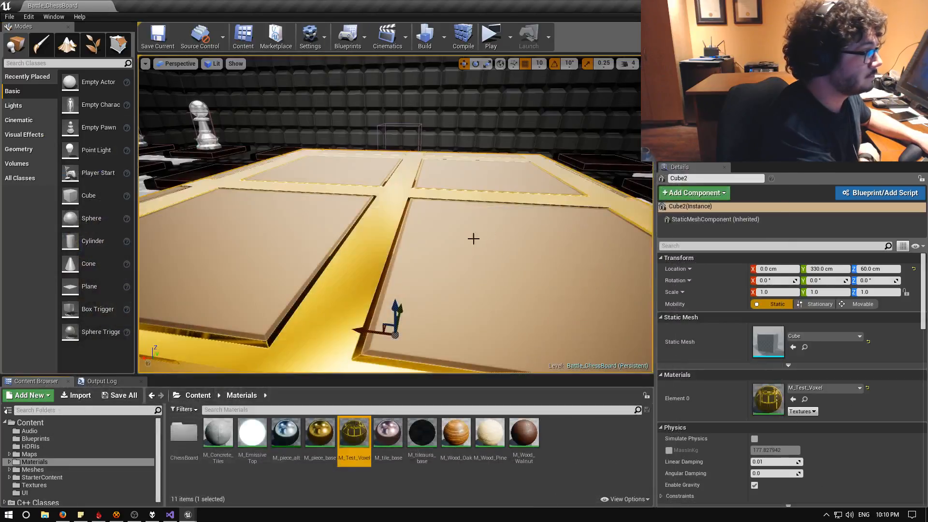
Examine the grooves on Cube2's top face in the level and review the ParallaxOcclusionMapping inputs in the material graph
right_click_drag(396, 214, 457, 200)
right_click_drag(281, 354, 302, 355)
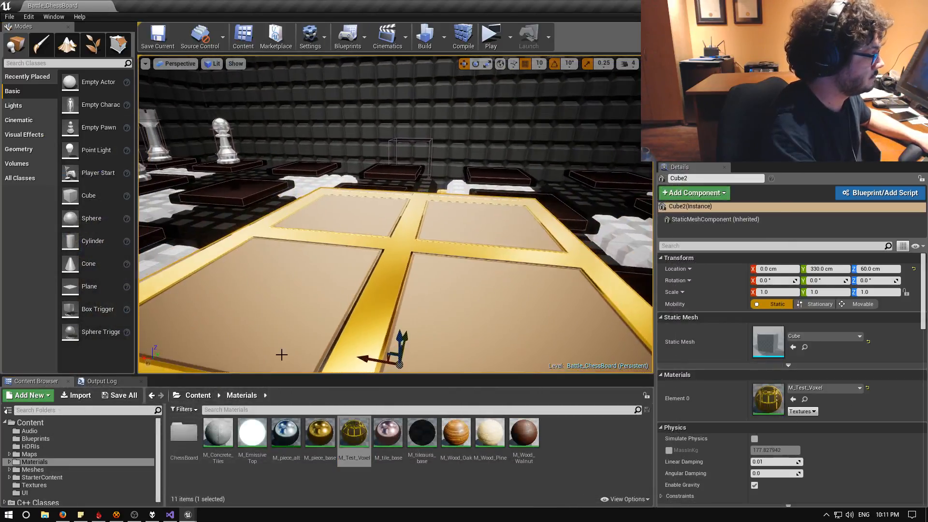
left_click(188, 514)
left_click(251, 464)
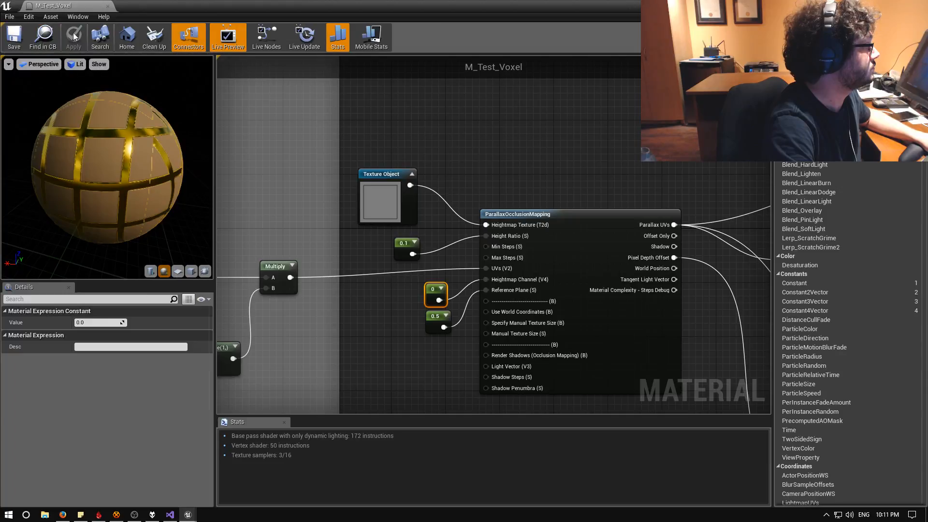
right_click_drag(528, 220, 520, 248)
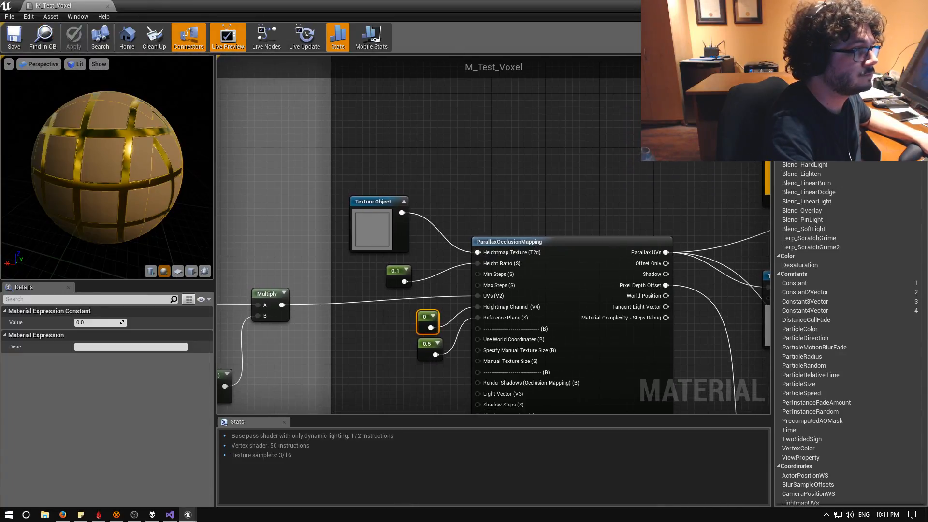
right_click_drag(395, 215, 493, 235)
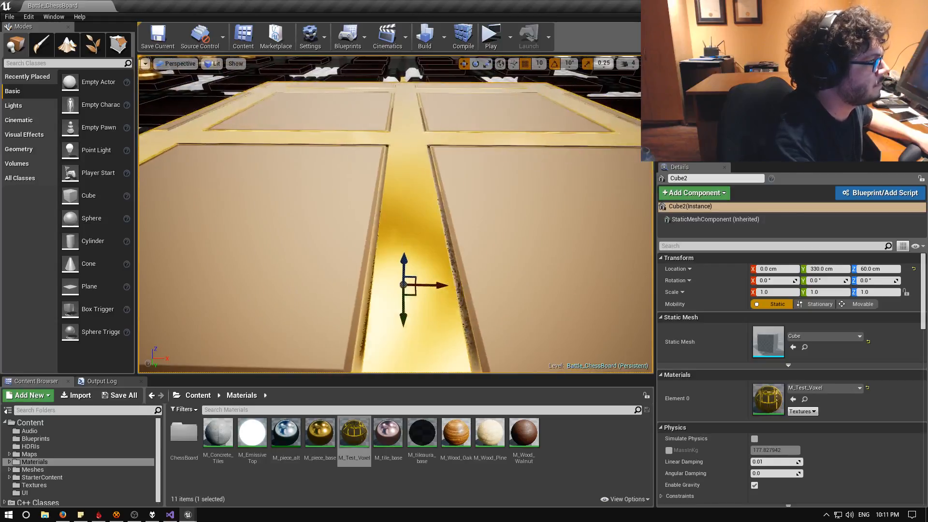
key("d")
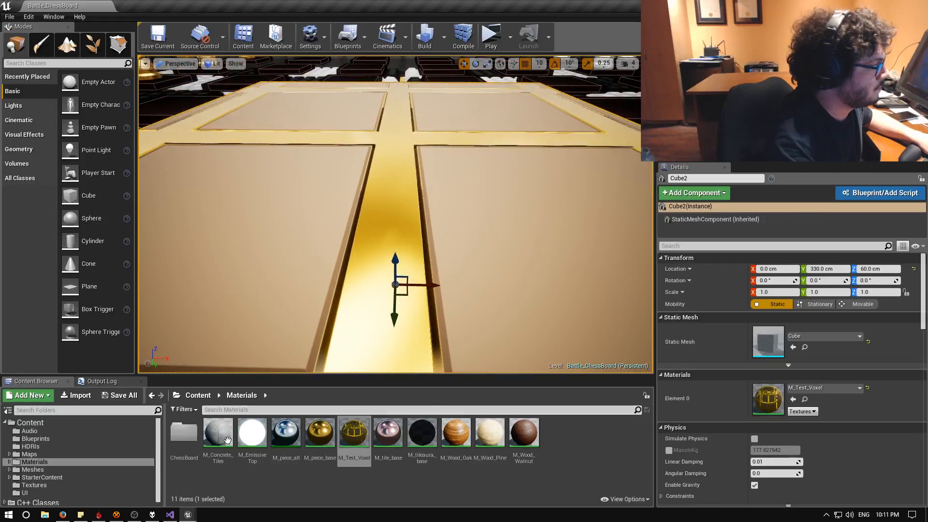
Return to the M_Test_Voxel editor, switch the preview mesh to a plane and examine the parallax grooves up close from several angles
left_click(191, 515)
left_click(240, 482)
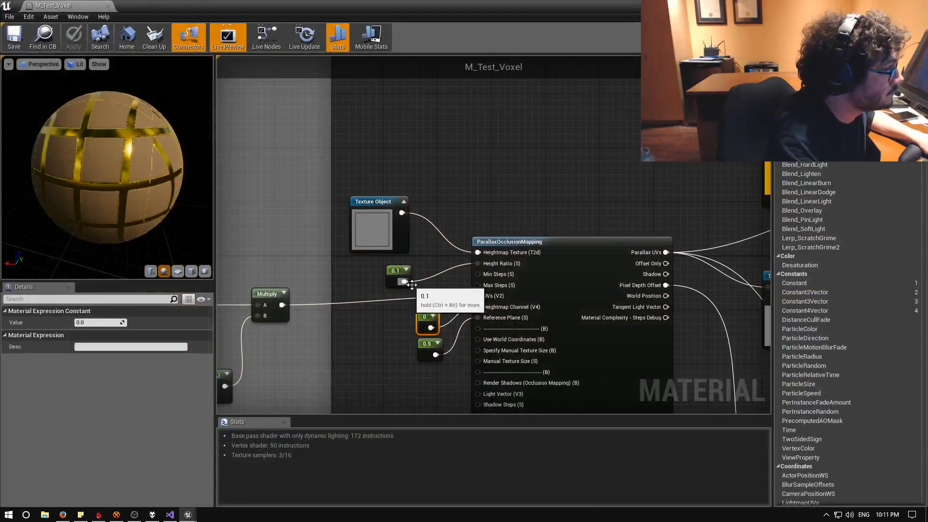
right_click_drag(411, 285, 394, 250)
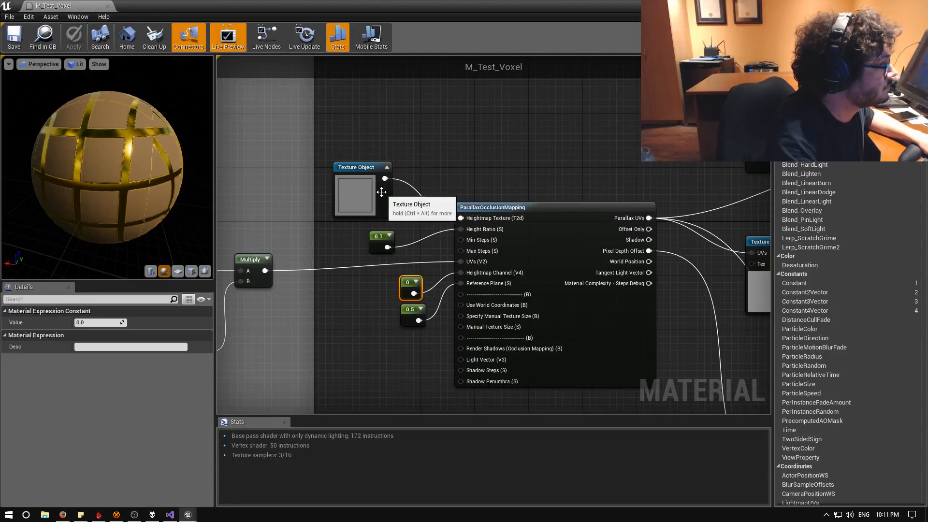
right_click_drag(130, 179, 131, 169)
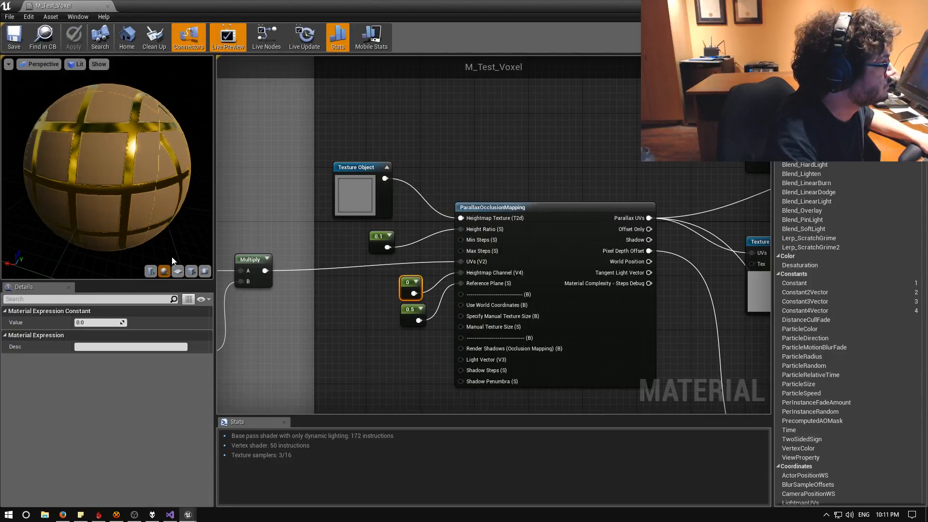
left_click(178, 271)
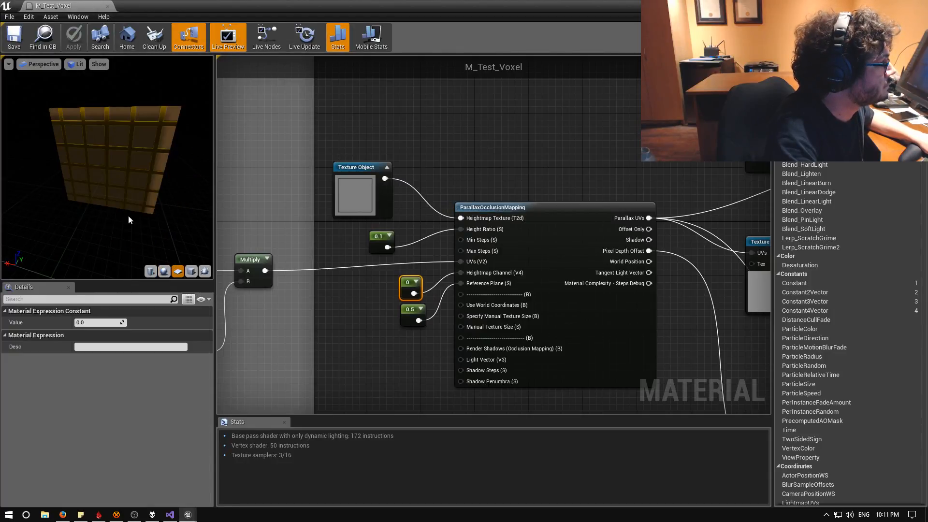
right_click_drag(129, 216, 129, 193)
left_click_drag(129, 216, 106, 205)
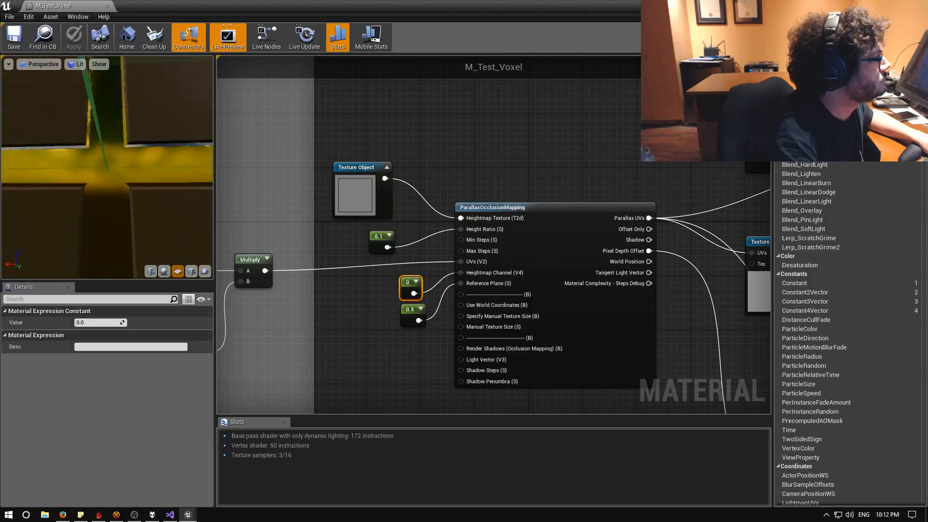
left_click_drag(106, 166, 145, 181)
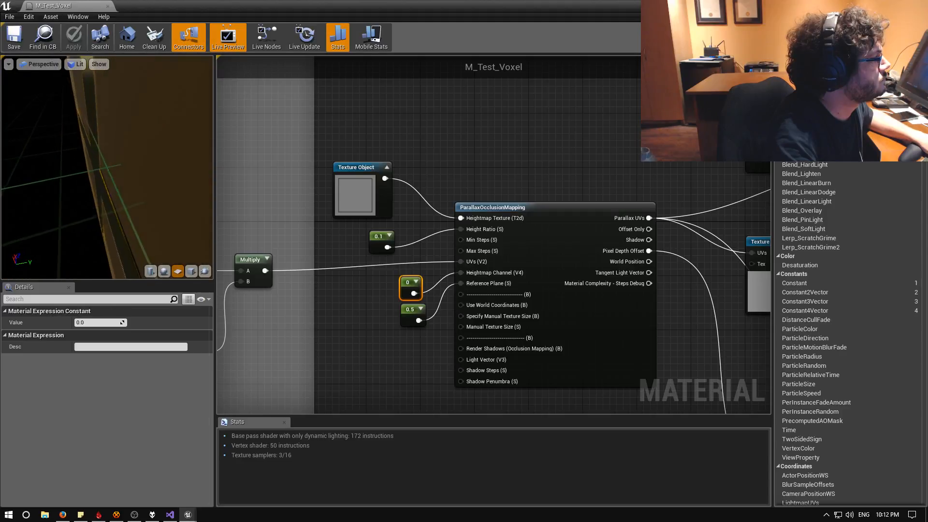
left_click_drag(107, 167, 111, 133)
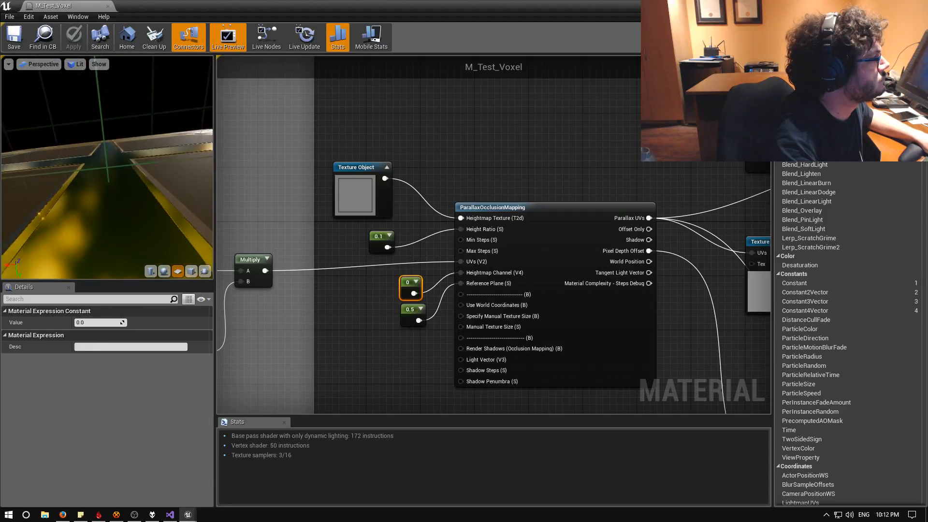
left_click_drag(107, 167, 145, 167)
Shift the Texture Object and 0.1 constant nodes up and to the right to make room beside the ParallaxOcclusionMapping node
right_click_drag(407, 251, 368, 240)
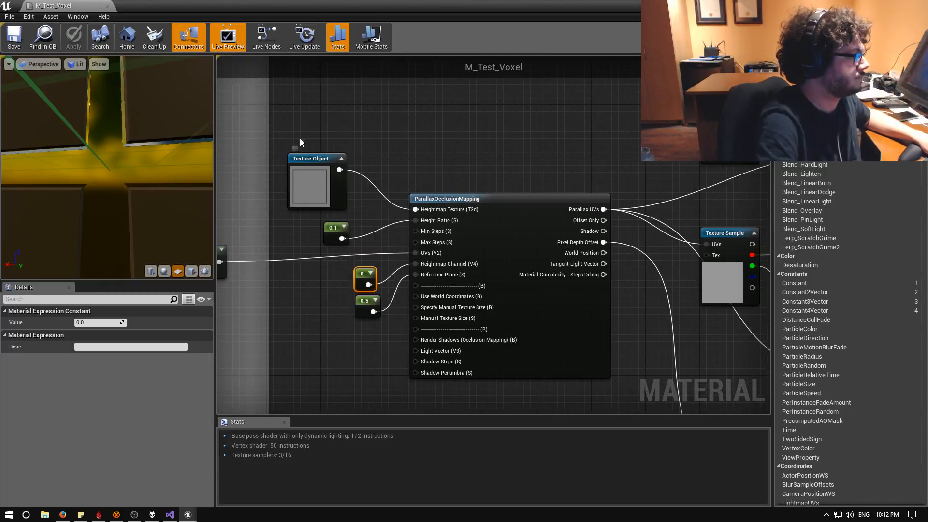
left_click_drag(364, 237, 364, 238)
key("Up")
key("Up")
key("Up")
key("Up")
key("Up")
key("Up")
key("Right")
key("Right")
key("Right")
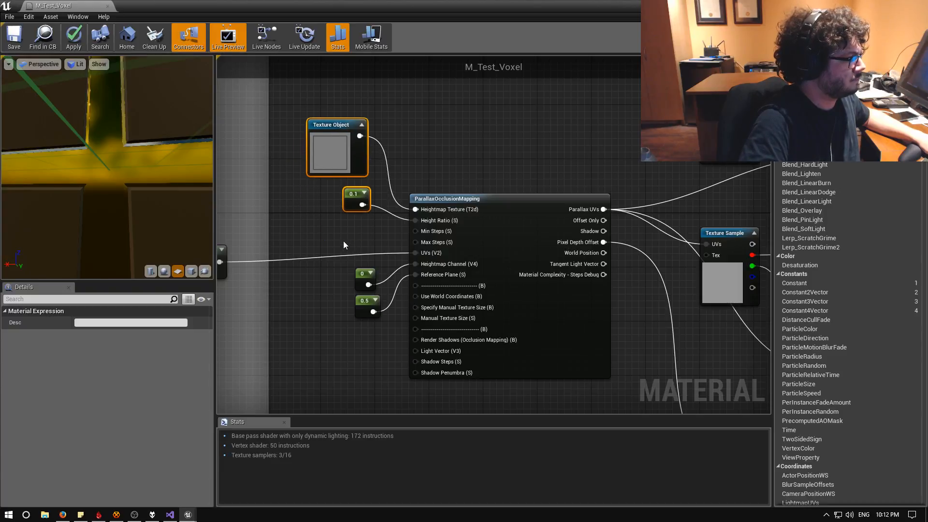
Add a constant of 16 connected to both Min Steps and Max Steps of the ParallaxOcclusionMapping node
left_click(342, 233)
left_click(341, 233)
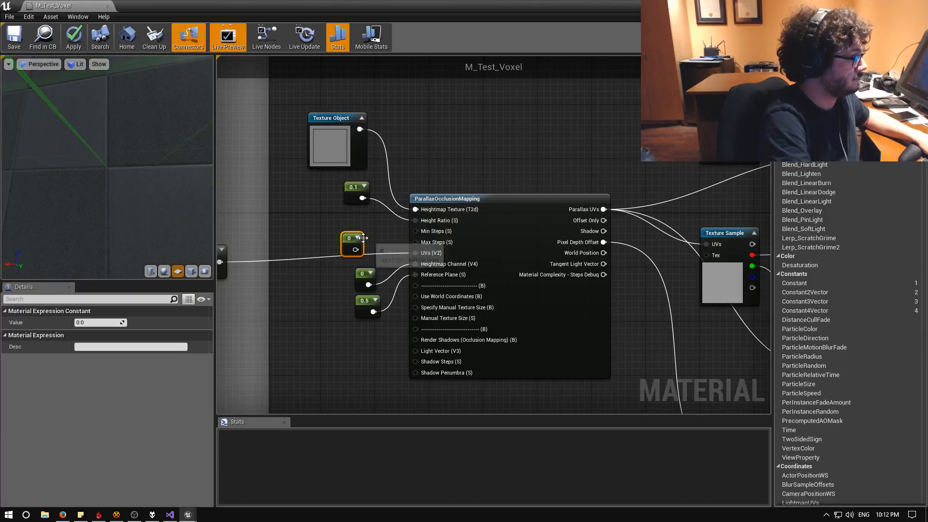
left_click_drag(357, 240, 415, 231)
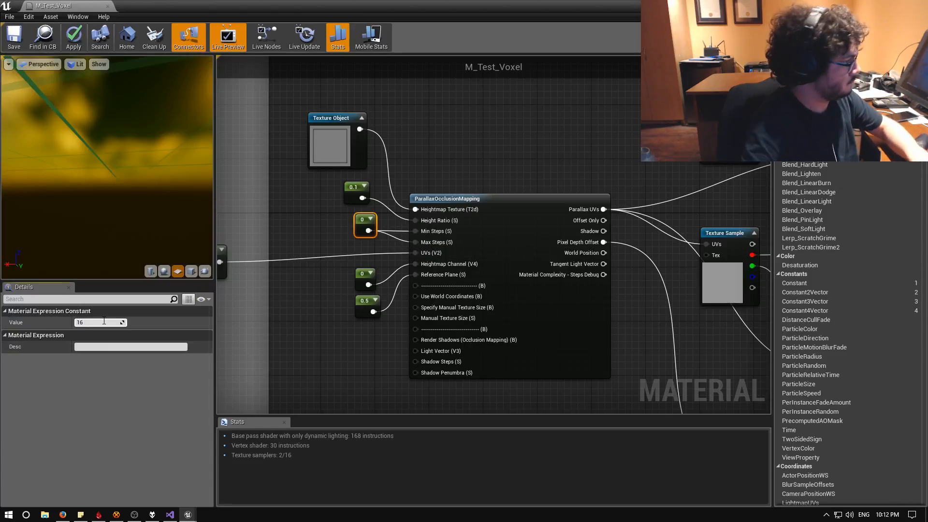
key("Return")
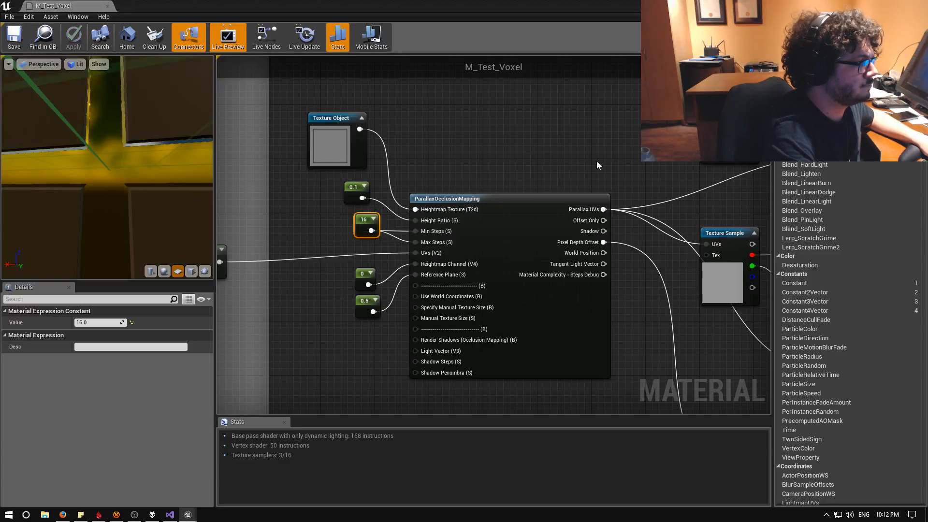
Review the graph through to the material output and inspect the step-count change on Cube2 in the level from varying heights
right_click_drag(596, 161, 296, 112)
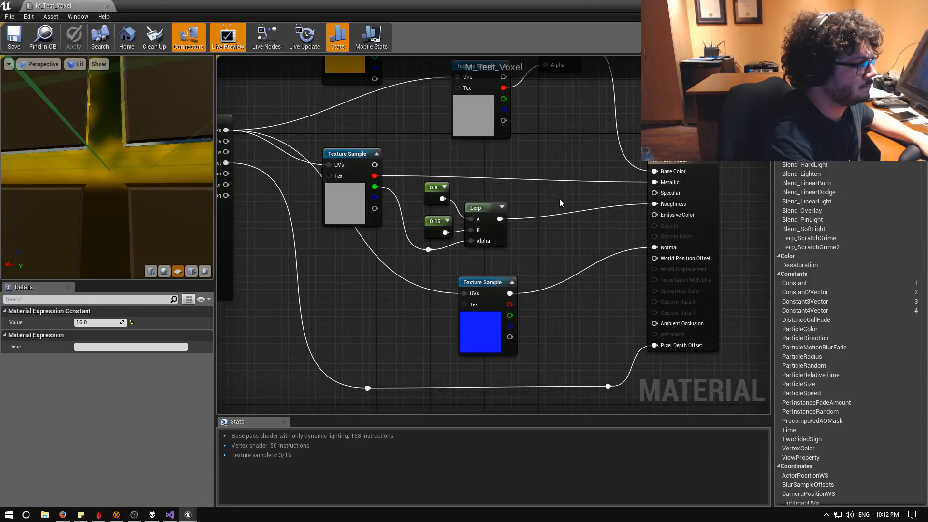
right_click_drag(559, 199, 590, 252)
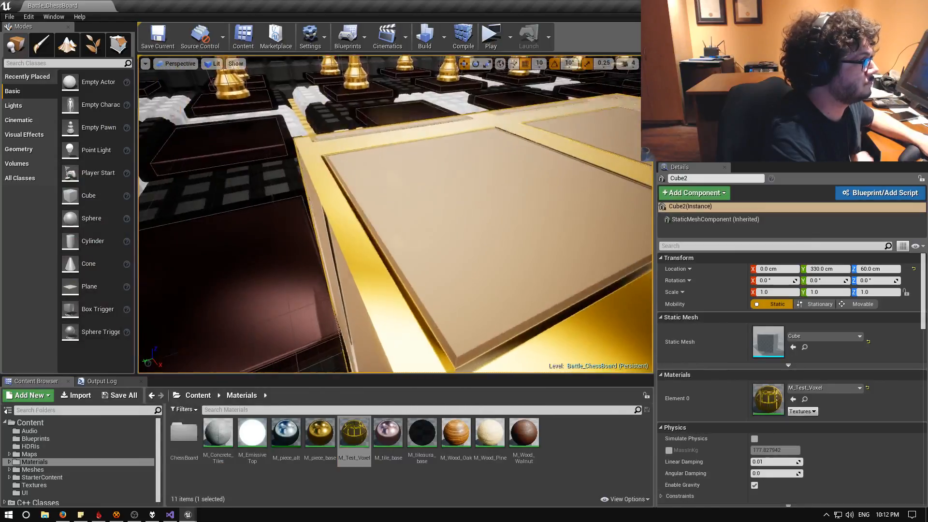
right_click_drag(395, 214, 355, 194)
key("q")
key("e")
key("q")
key("e")
key("q")
key("e")
key("a")
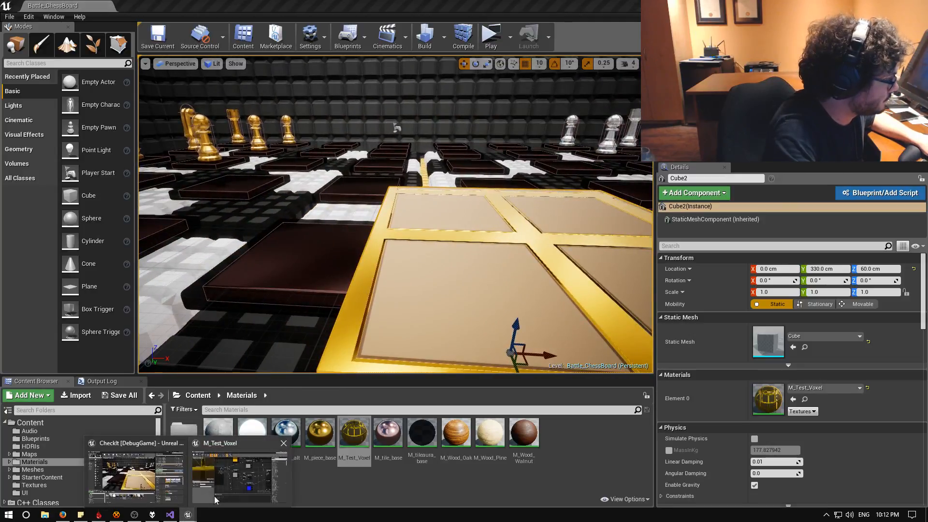
Inspect the heightmap Texture Object feeding ParallaxOcclusionMapping in the M_Test_Voxel material, and view the cube in the level
double_click(354, 433)
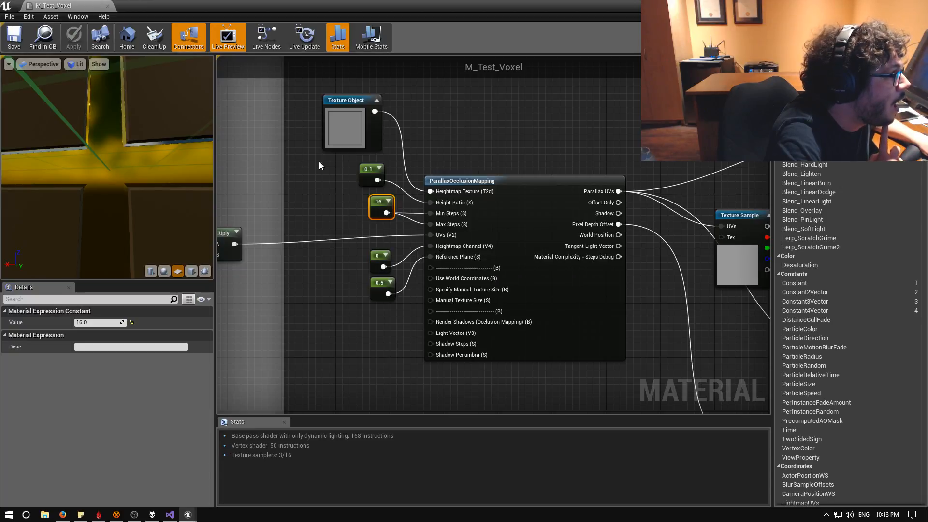
right_click_drag(371, 137, 445, 207)
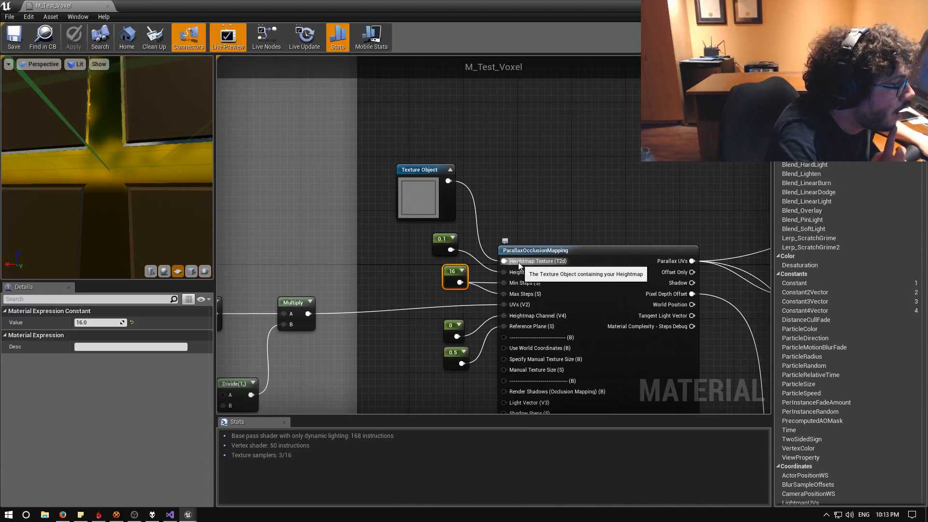
left_click(417, 188)
scroll(417, 188, "up", 1)
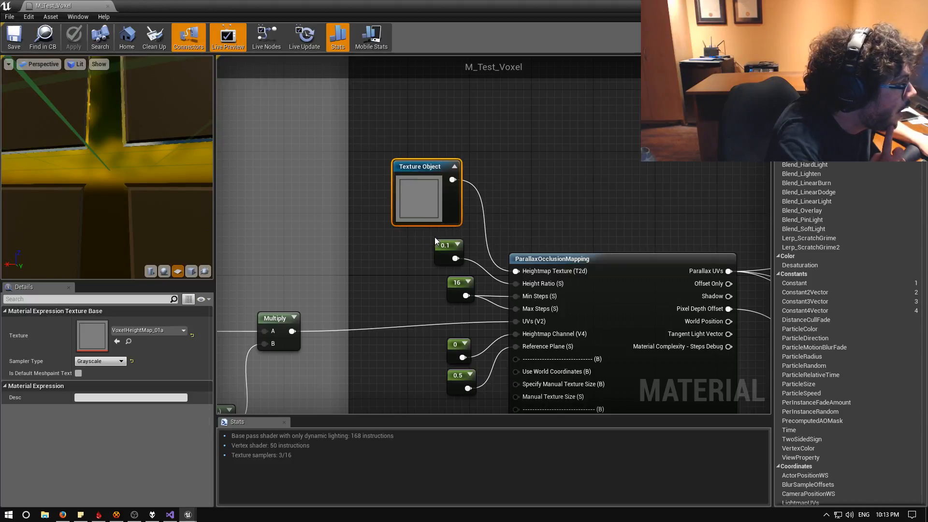
mouse_move(188, 514)
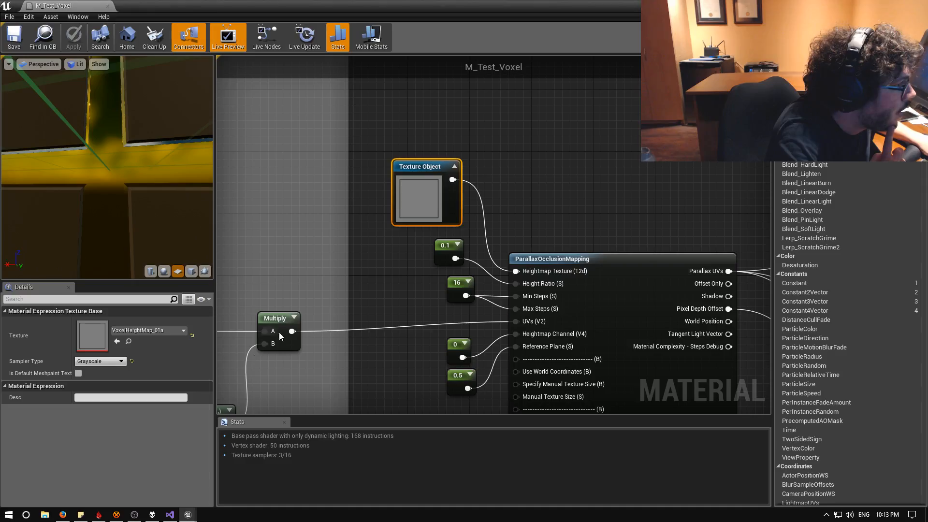
key("alt+Tab")
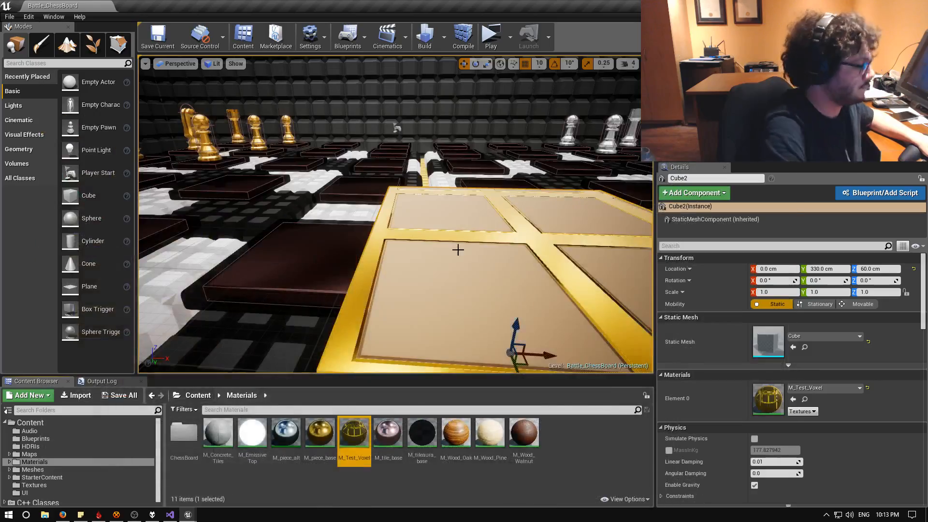
right_click_drag(390, 111, 434, 161)
Switch to Firefox and find the open Epic Wiki page on Parallax Occlusion Mapping
left_click(62, 515)
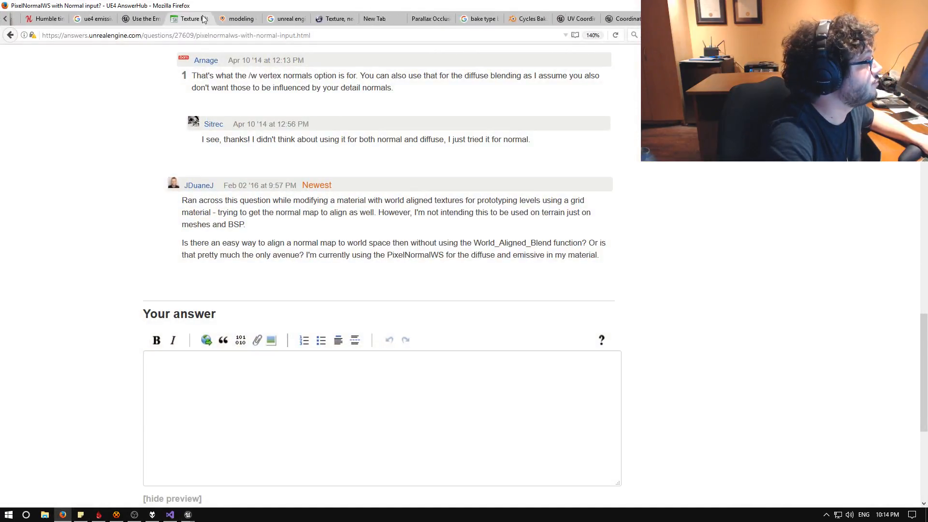
scroll(232, 19, "up", 3)
scroll(284, 18, "up", 6)
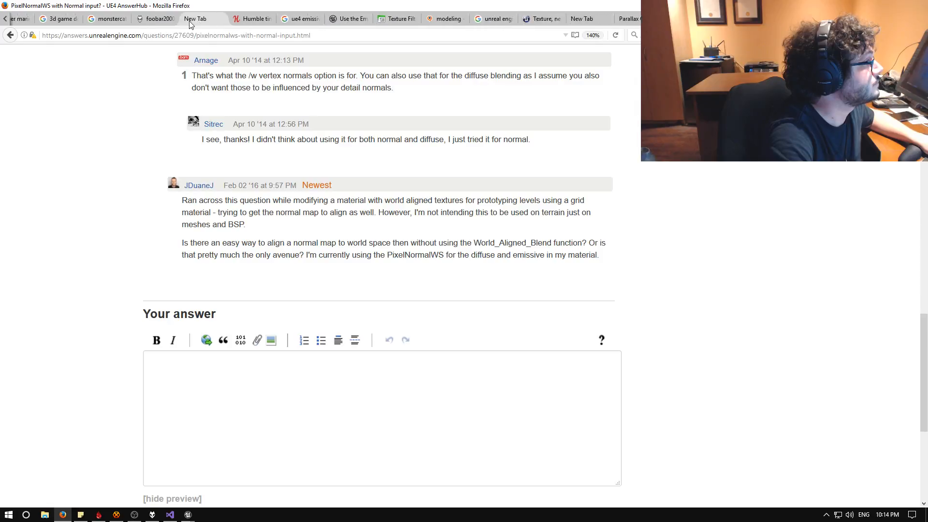
scroll(290, 20, "down", 6)
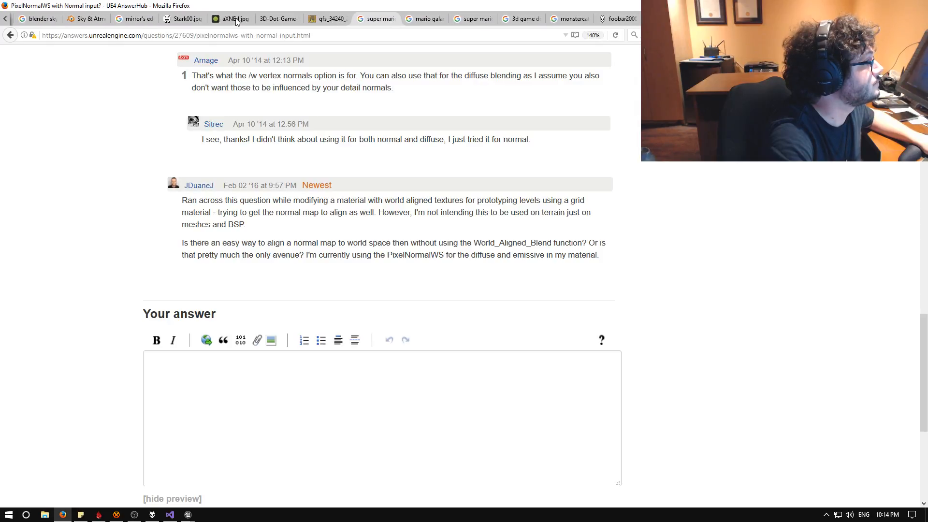
scroll(235, 23, "down", 4)
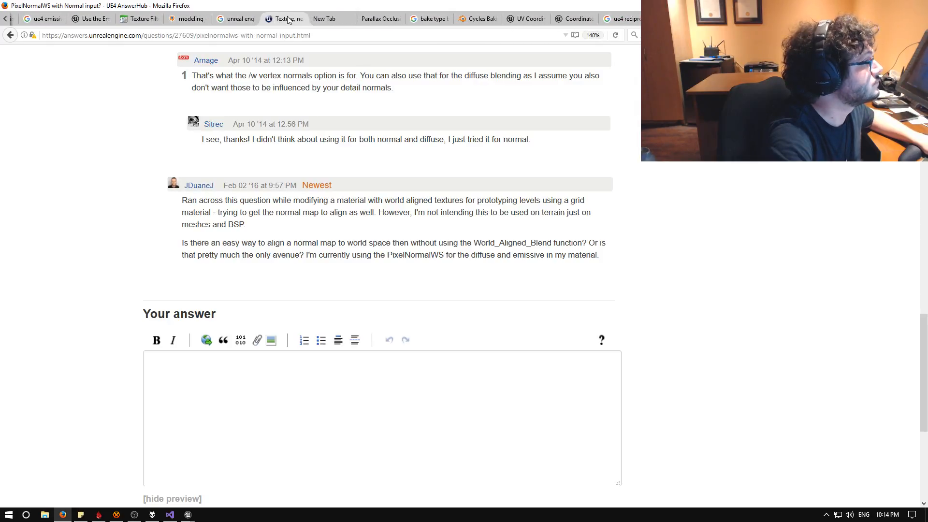
left_click(389, 19)
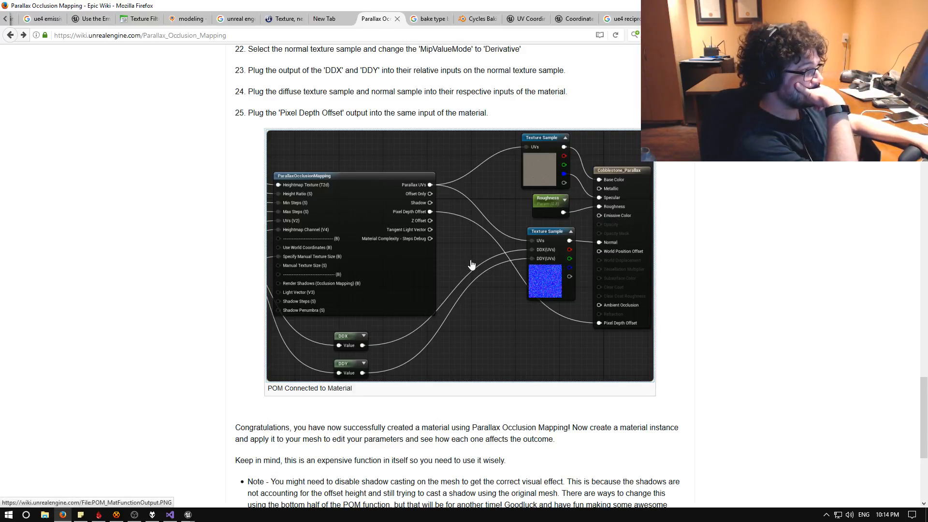
Read through the wiki's setup steps and examine the node graphs for the POM inputs and the material connections
scroll(472, 262, "down", 6)
scroll(555, 298, "up", 10)
scroll(562, 301, "up", 5)
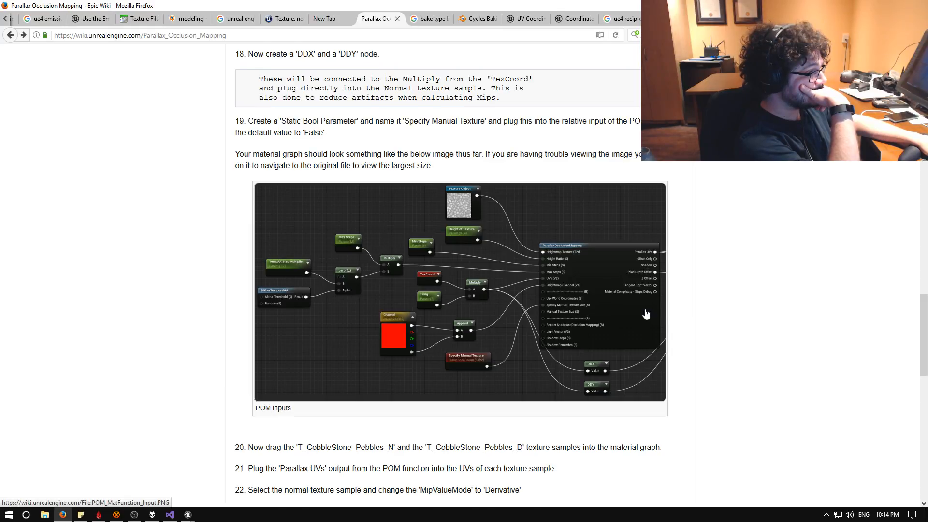
scroll(647, 314, "down", 1)
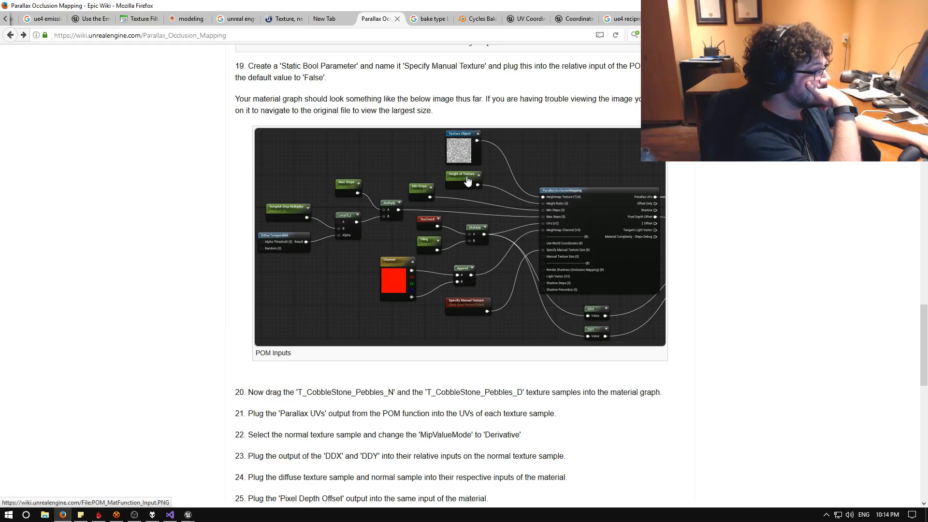
scroll(214, 289, "up", 15)
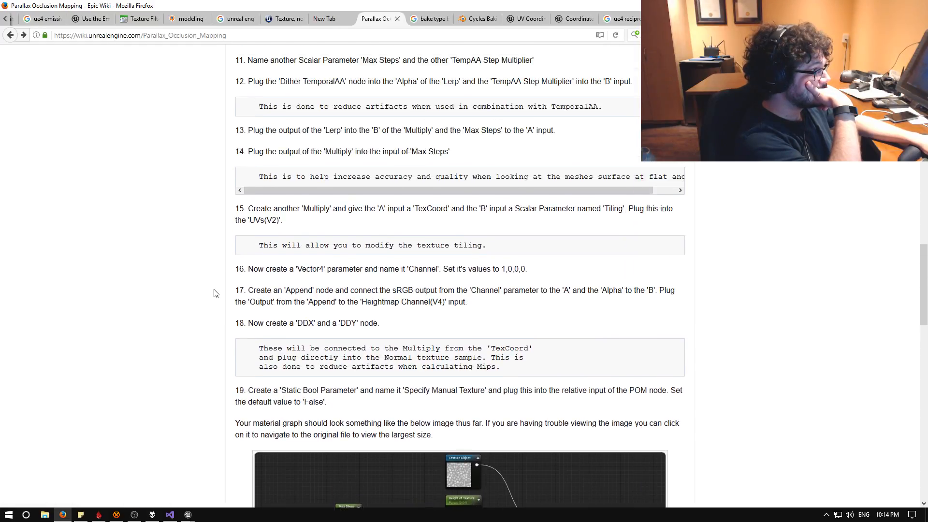
scroll(216, 293, "up", 10)
scroll(215, 291, "down", 5)
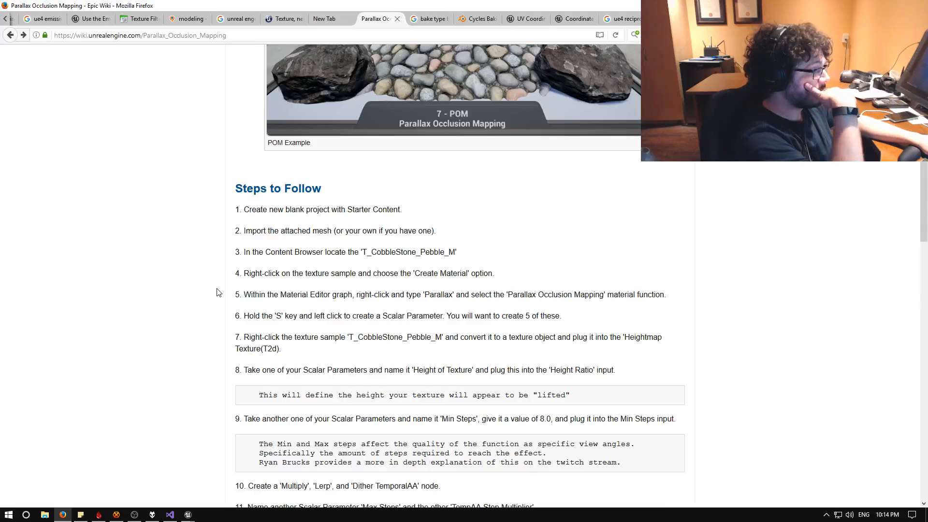
scroll(225, 291, "up", 15)
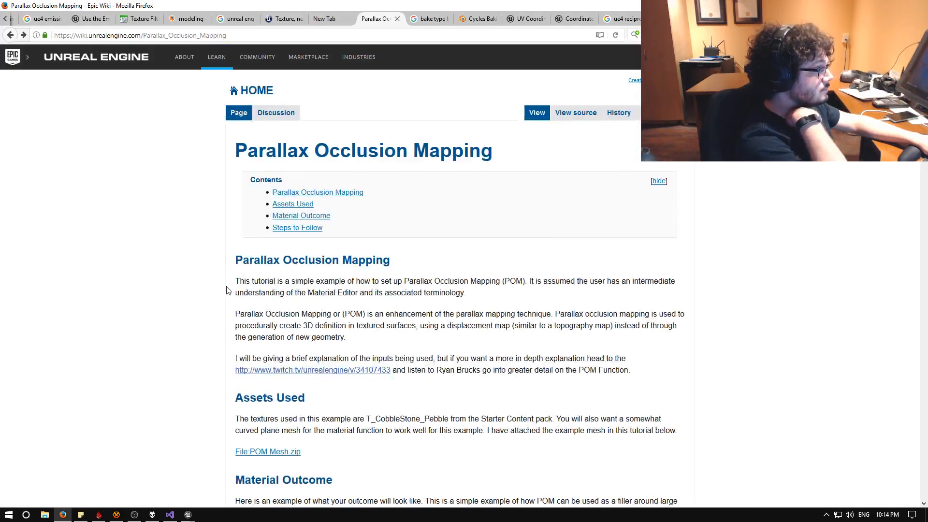
scroll(231, 292, "down", 10)
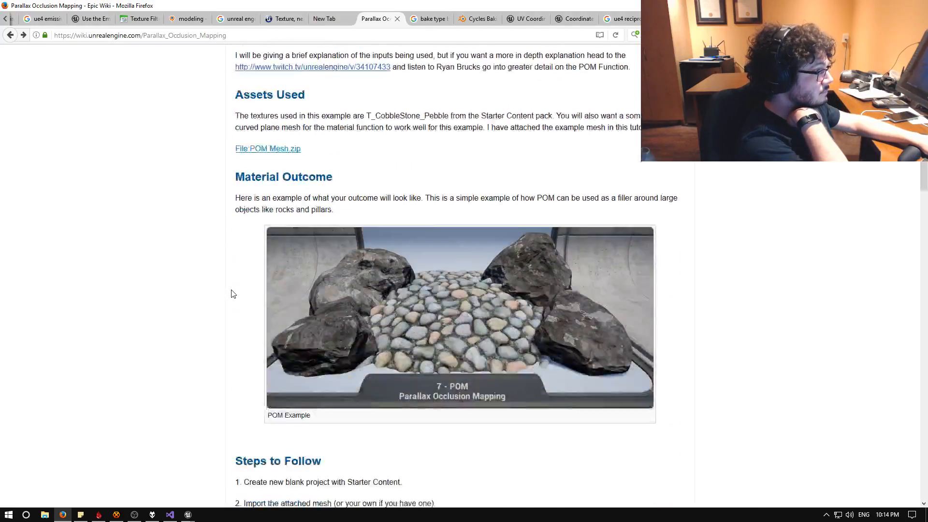
scroll(232, 293, "down", 5)
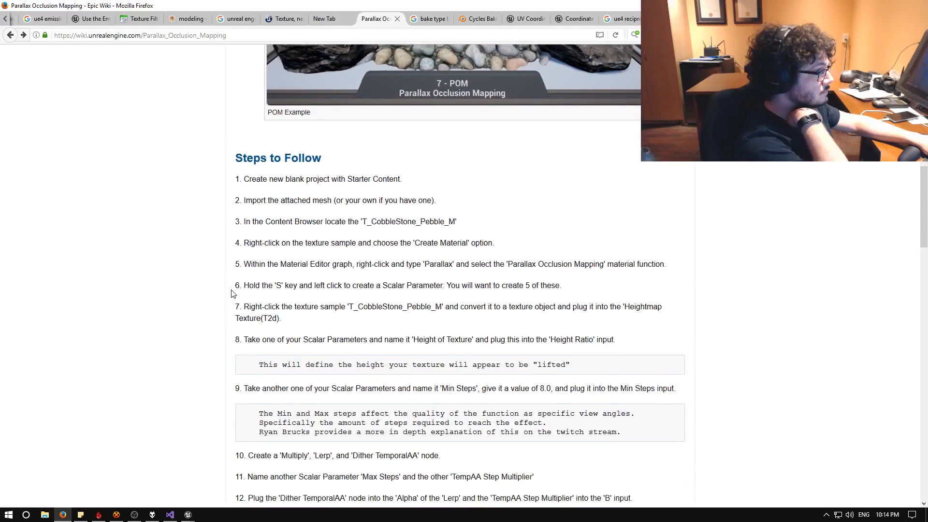
scroll(232, 294, "down", 1)
scroll(232, 293, "down", 2)
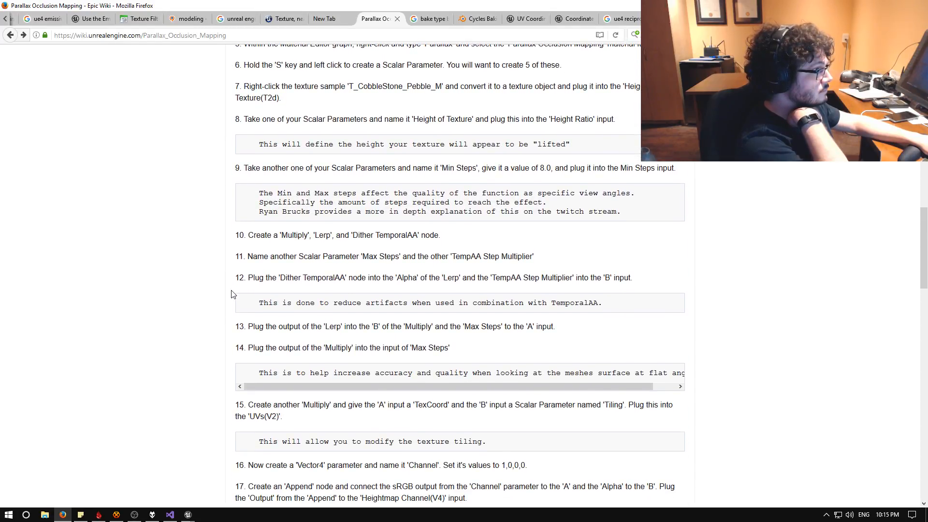
scroll(232, 294, "down", 1)
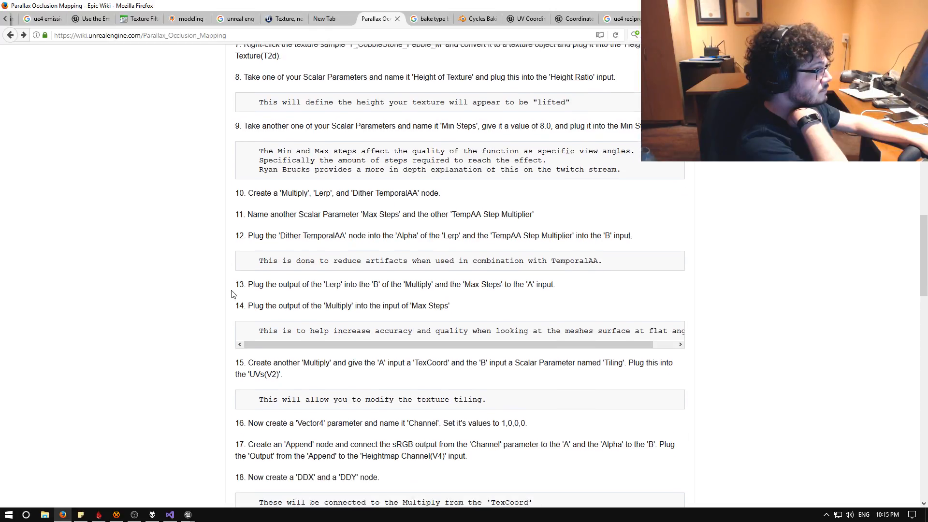
scroll(215, 293, "down", 8)
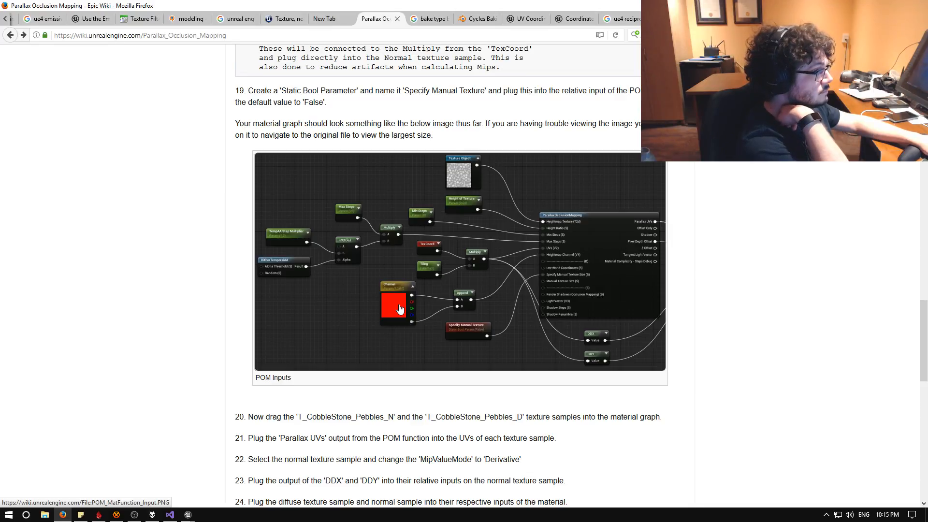
scroll(399, 308, "up", 7)
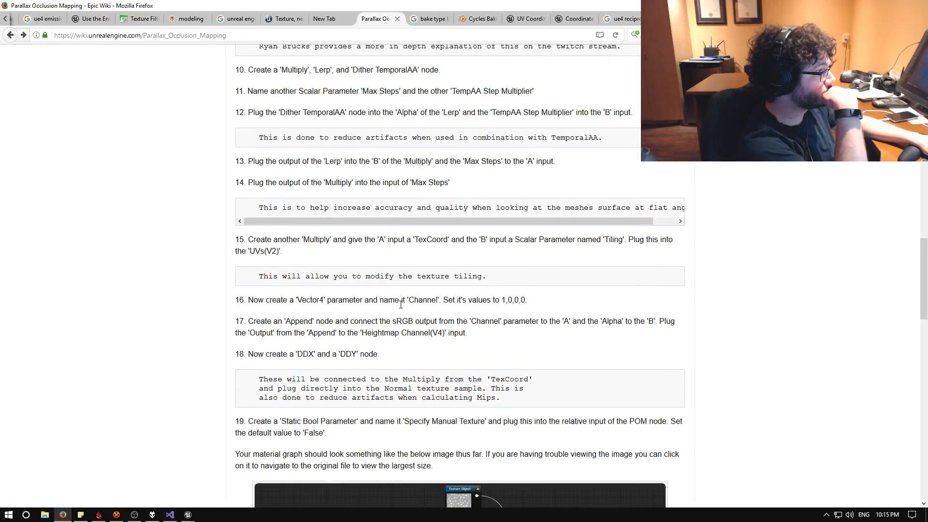
scroll(401, 304, "up", 2)
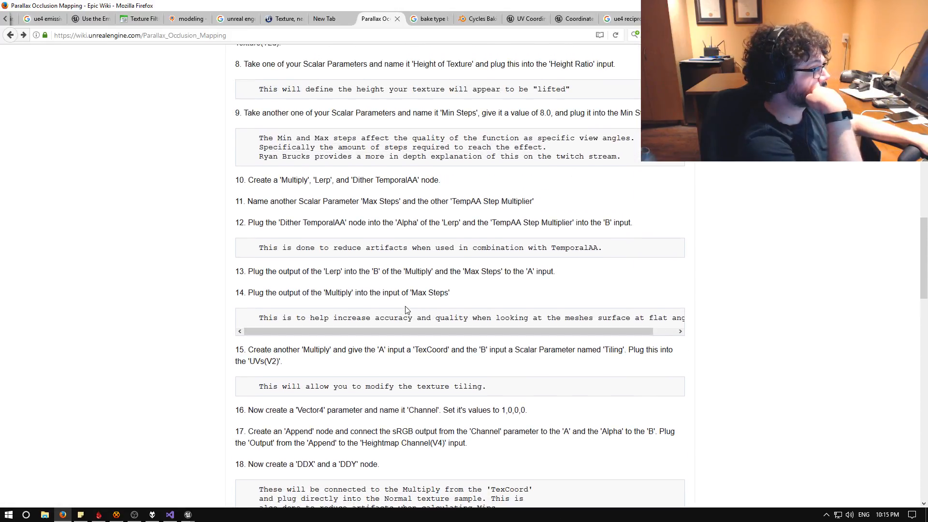
scroll(408, 310, "up", 2)
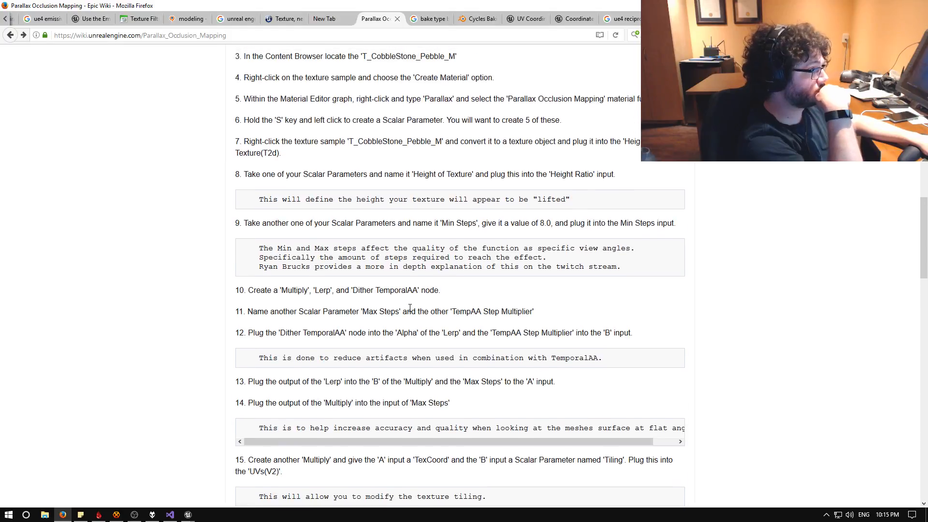
scroll(410, 308, "up", 1)
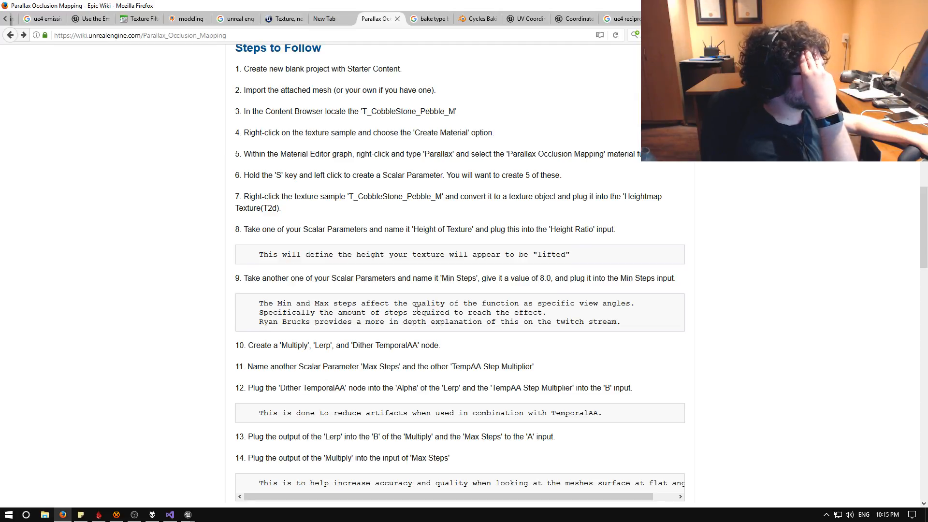
scroll(418, 309, "down", 12)
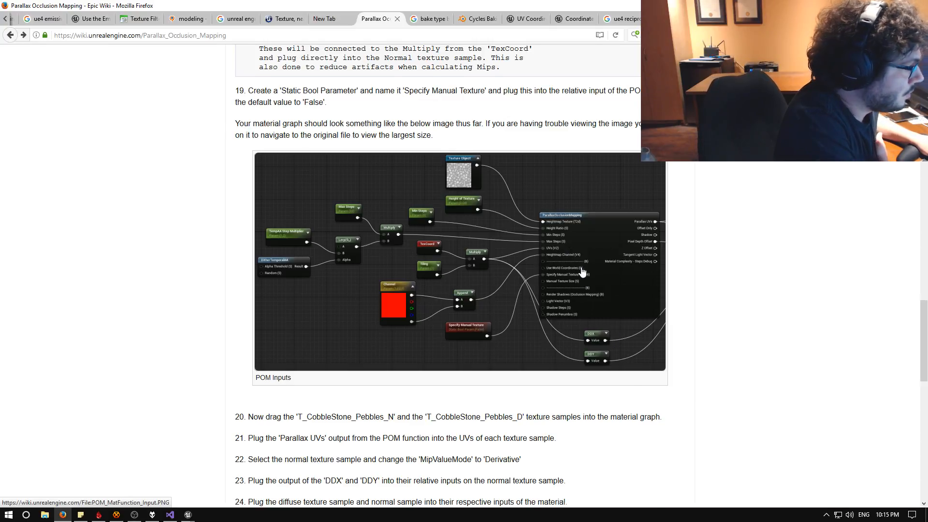
scroll(582, 274, "down", 9)
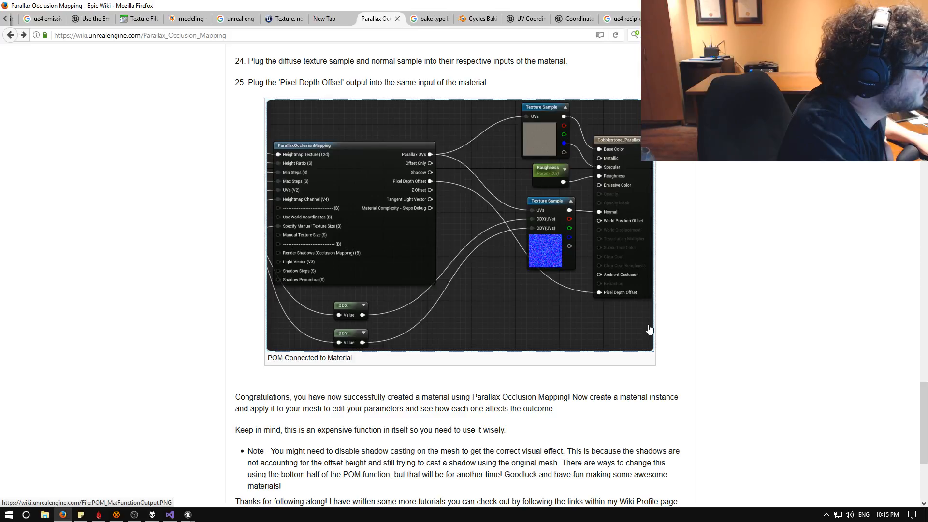
Return to the M_Test_Voxel material in Unreal Editor, set the constant feeding Reference Plane to 0, and apply the change
left_click(188, 514)
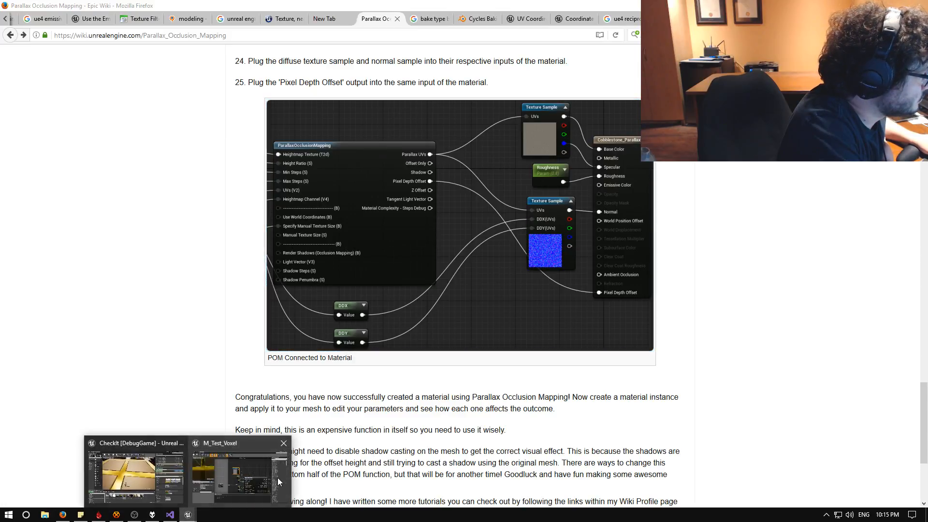
left_click(256, 479)
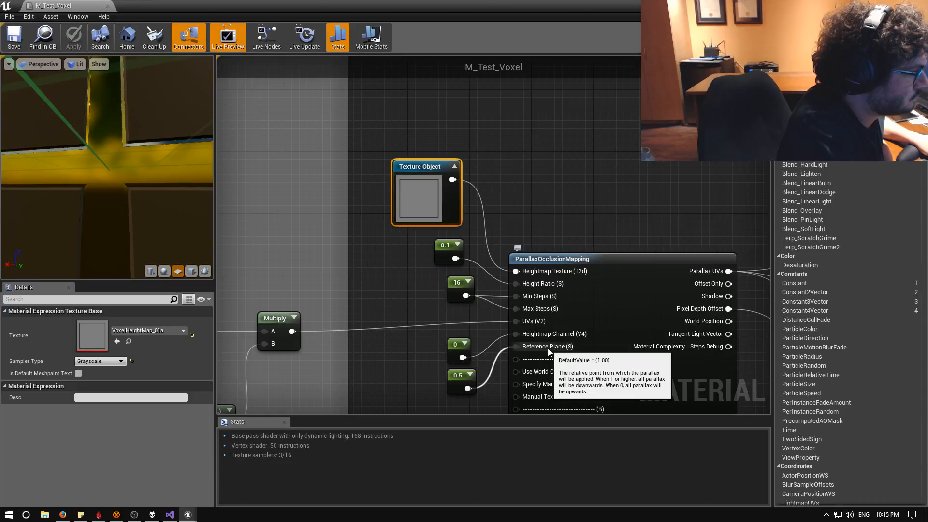
left_click(460, 386)
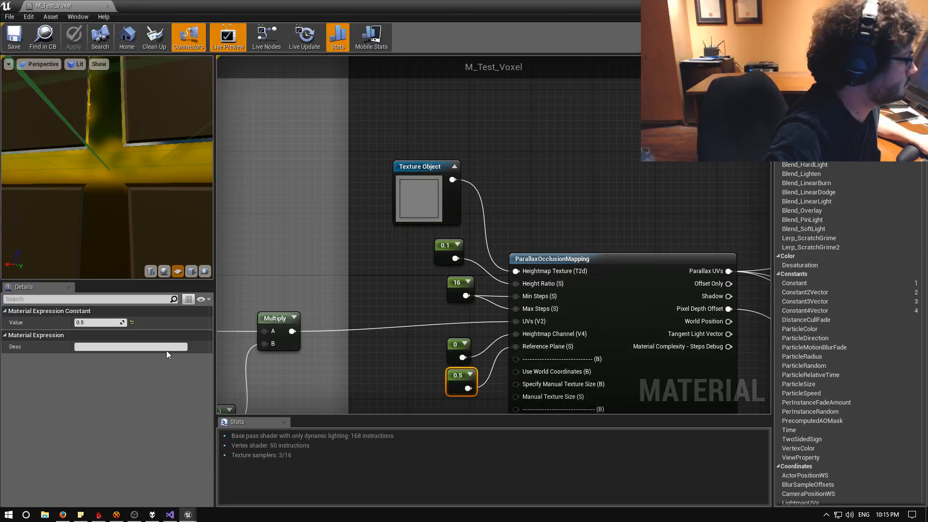
left_click(99, 322)
type("0")
key("Return")
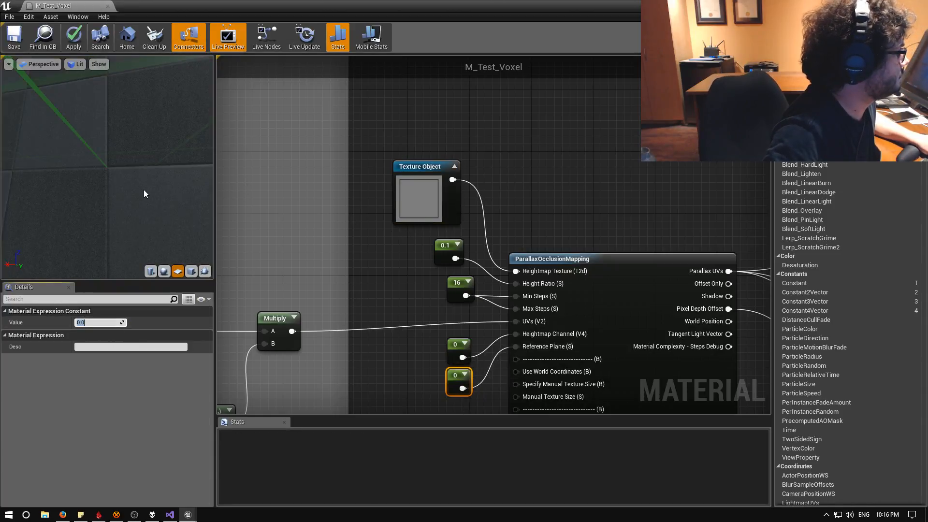
right_click_drag(143, 192, 143, 215)
left_click_drag(127, 184, 224, 190)
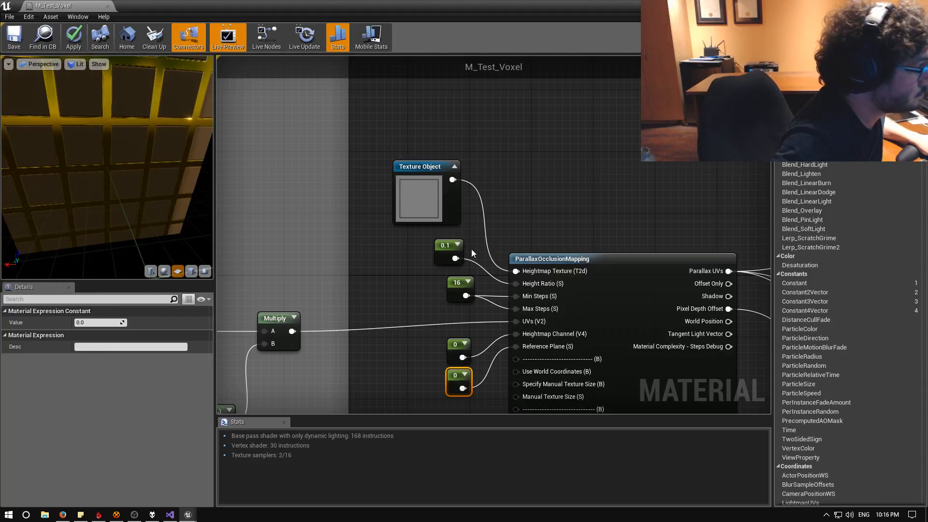
left_click(82, 46)
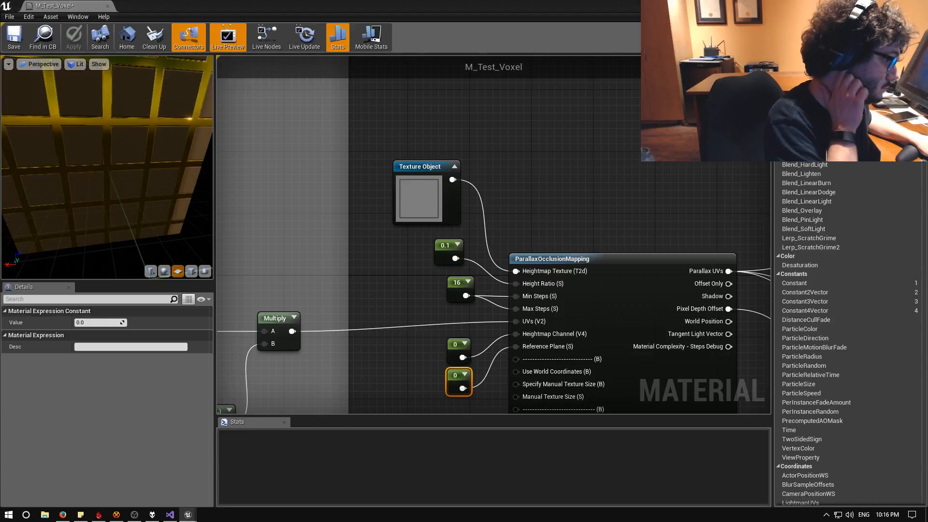
Examine the parallax effect on the cube's edges, sides and upper face from several angles in the level
left_click(894, 5)
right_click_drag(444, 204, 466, 193)
key("s")
left_click_drag(396, 214, 424, 121, "alt")
mouse_move(424, 120)
right_mouse_down()
mouse_move(437, 125)
mouse_move(415, 121)
right_mouse_up()
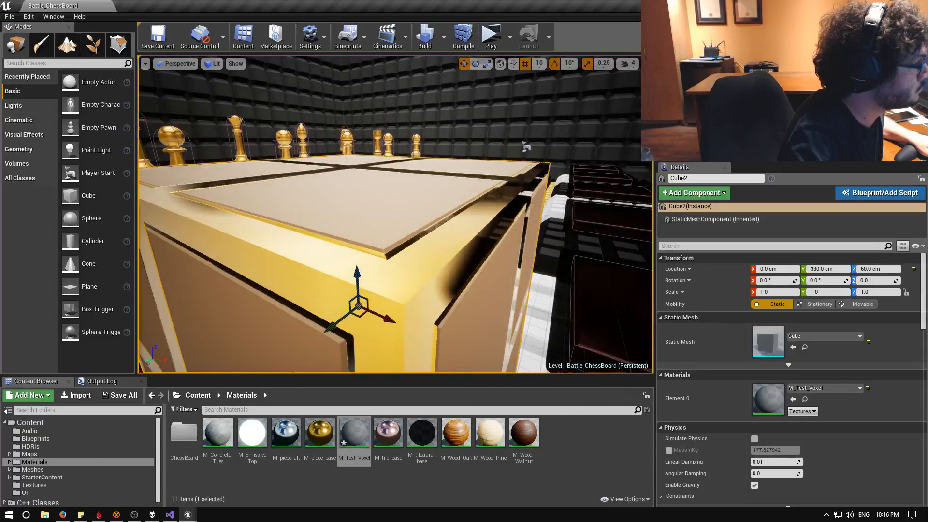
right_click_drag(525, 146, 526, 146)
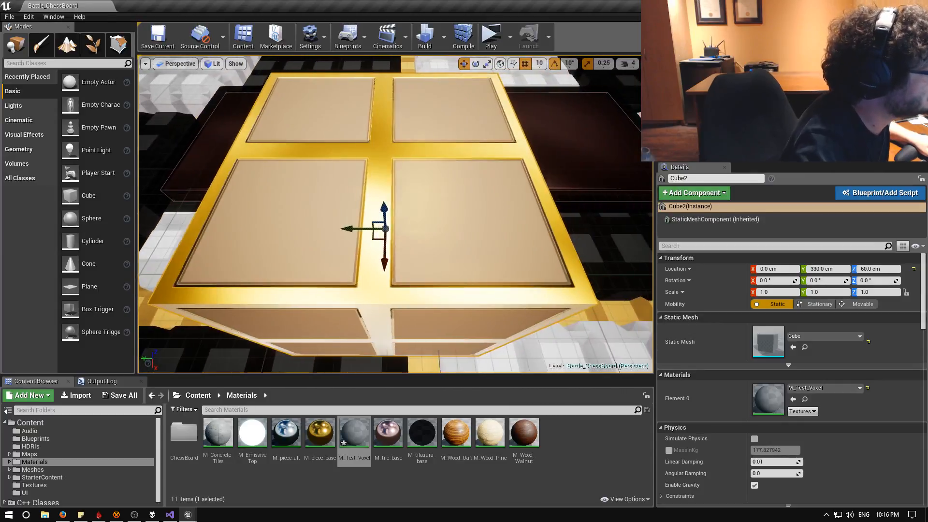
right_click_drag(438, 200, 432, 190)
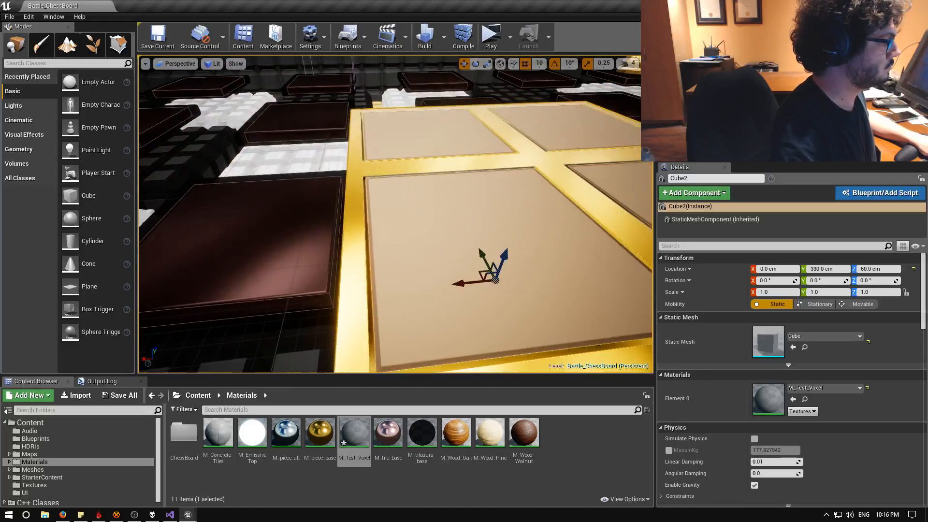
Bring up the M_Test_Voxel material, set the constant feeding Height Ratio to 2, and apply the change
mouse_move(189, 516)
left_click(256, 456)
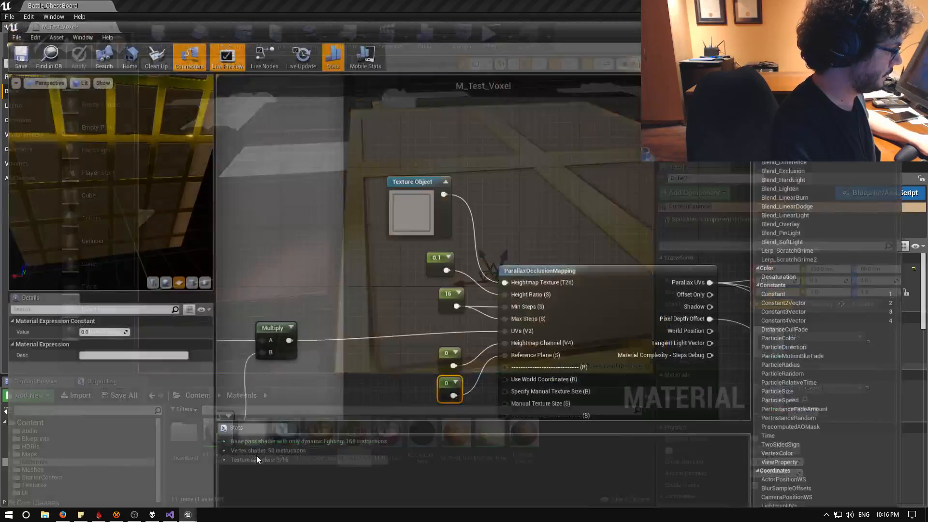
left_click(450, 247)
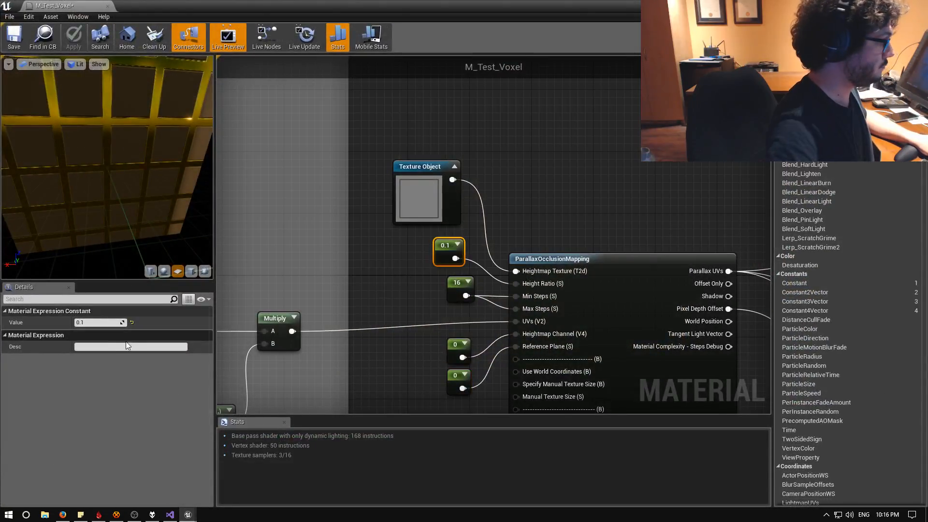
left_click(103, 322)
type("21")
key("Return")
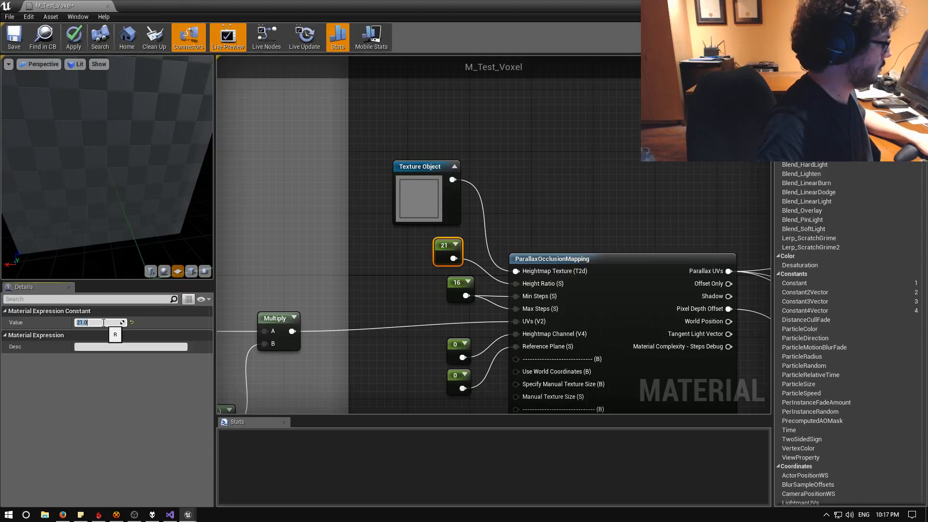
key("BackSpace")
key("Return")
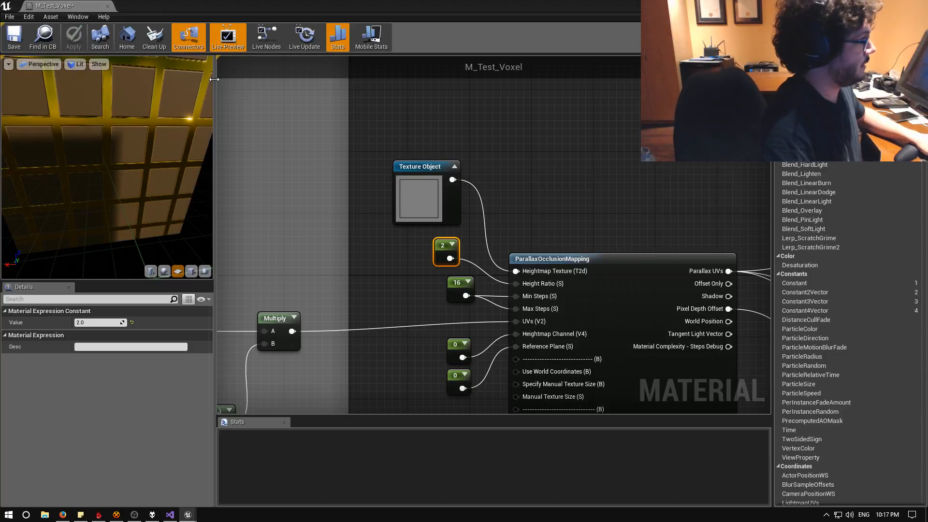
Return to the level, examine the cube up close, and run a brief game preview to check the parallax effect
key("alt+Tab")
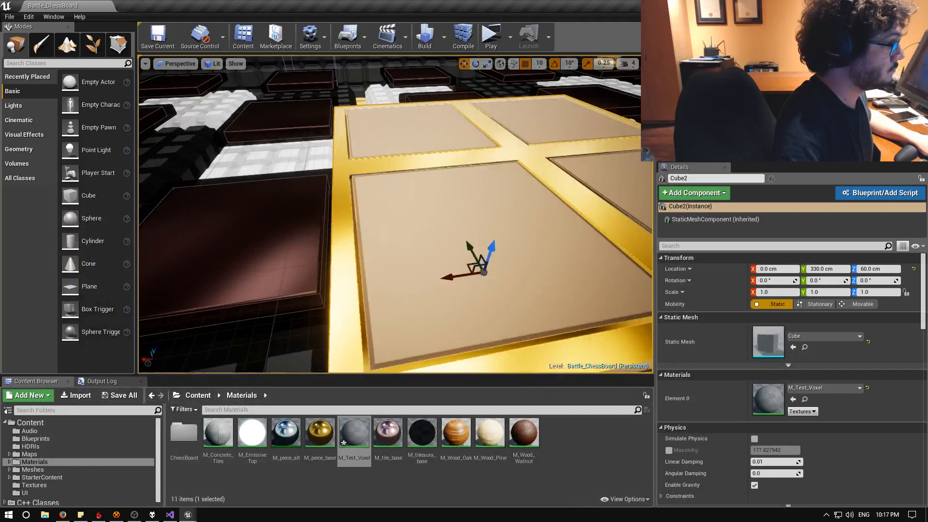
right_click_drag(395, 213, 331, 212)
left_click(490, 37)
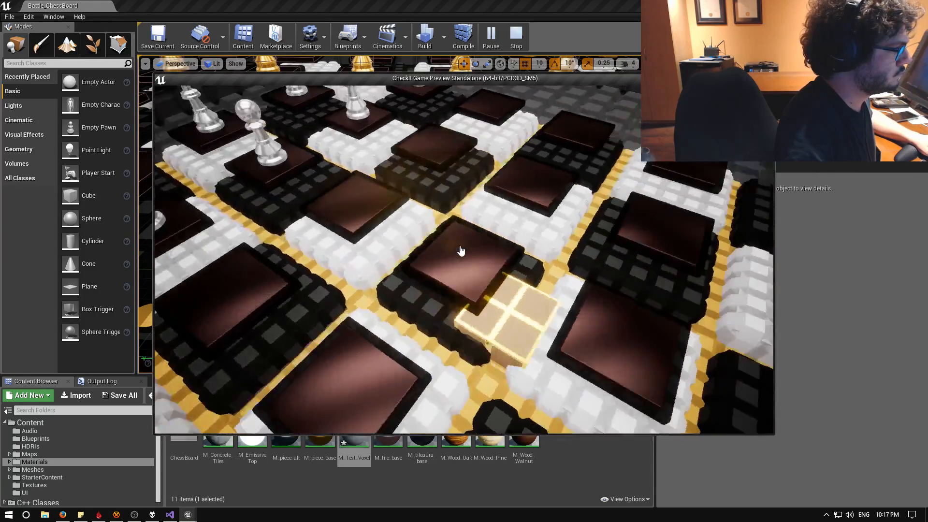
key("Escape")
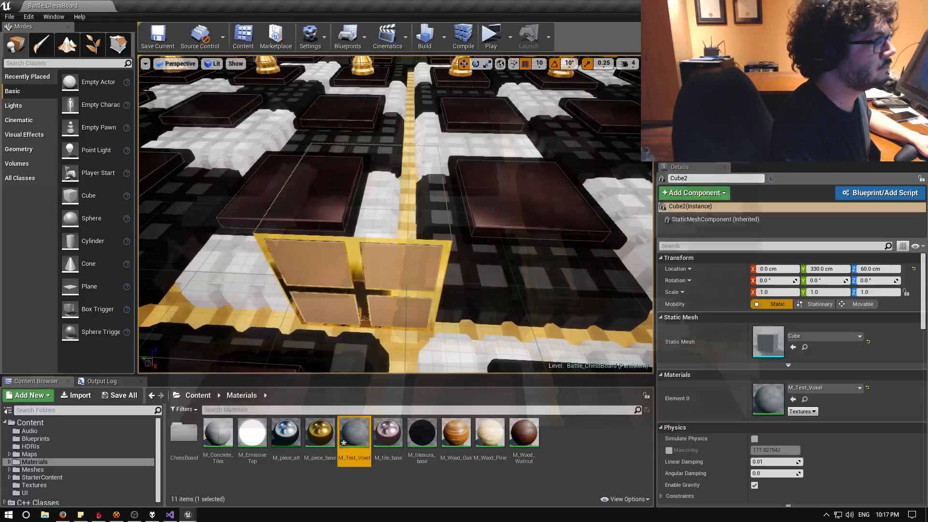
Switch to Firefox and read the Parallax Occlusion Mapping wiki page from the example image through to the closing notes
key("alt+Tab")
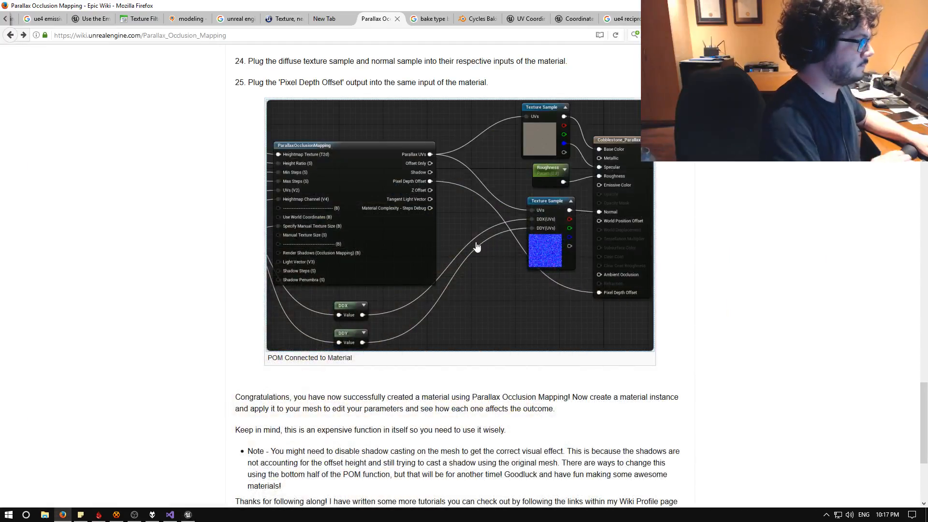
key("alt+Tab")
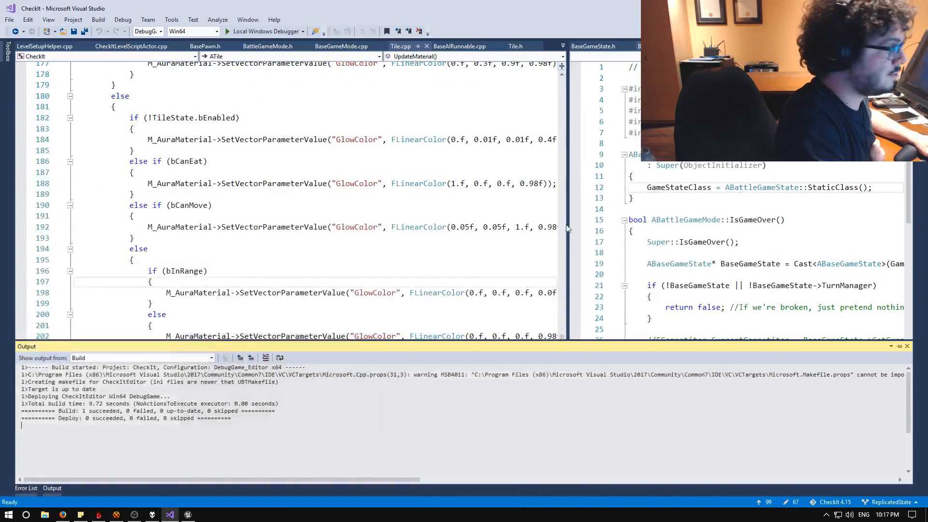
key("alt+Tab")
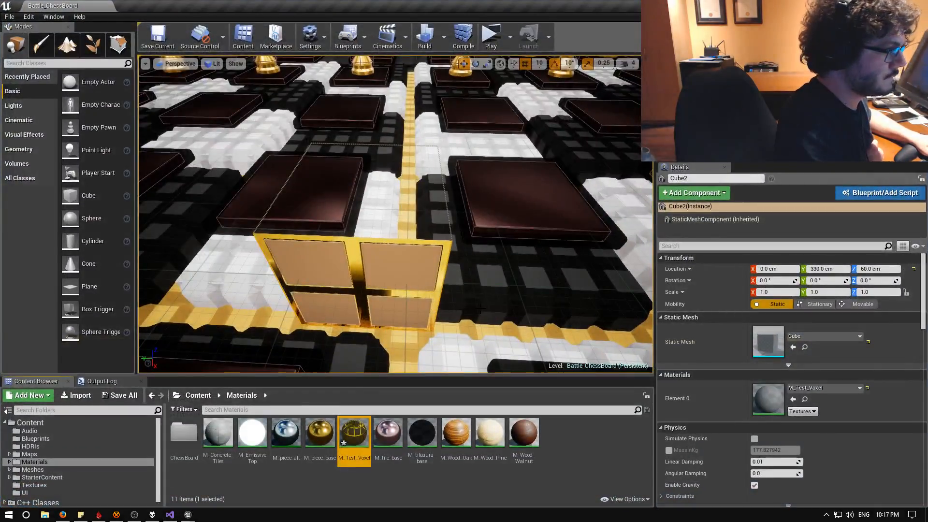
key("alt+Tab")
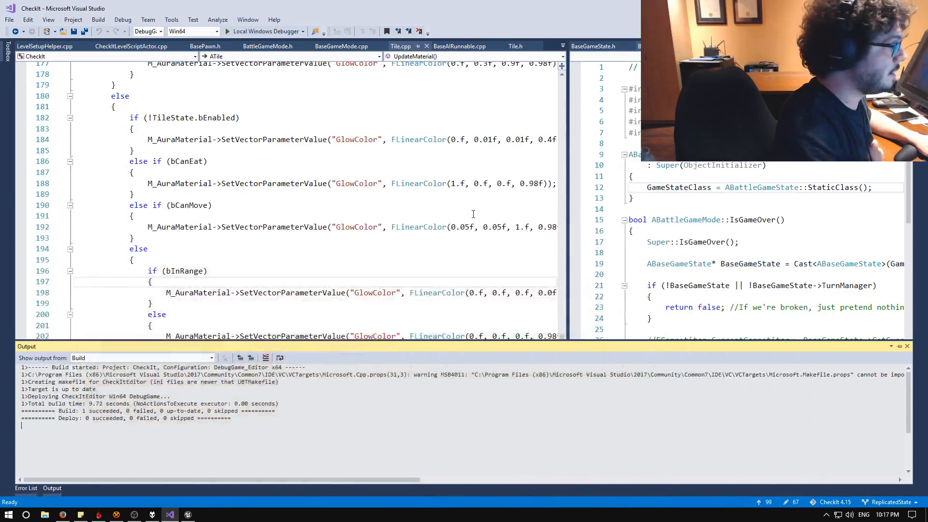
left_click(60, 515)
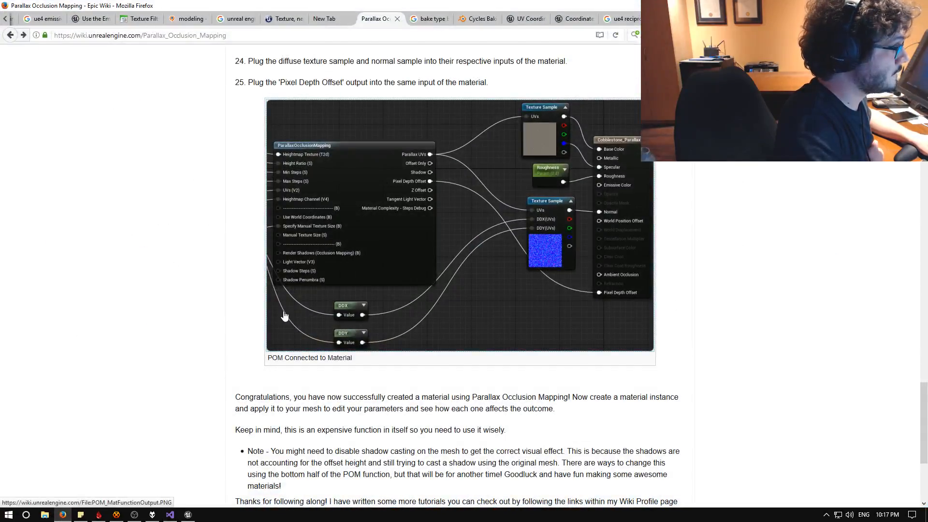
scroll(284, 316, "up", 20)
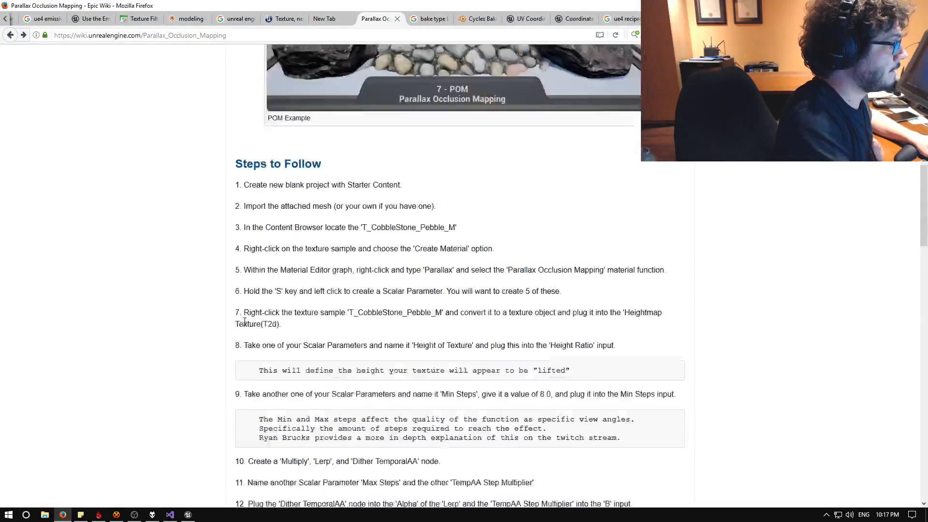
scroll(245, 321, "up", 4)
scroll(216, 328, "down", 3)
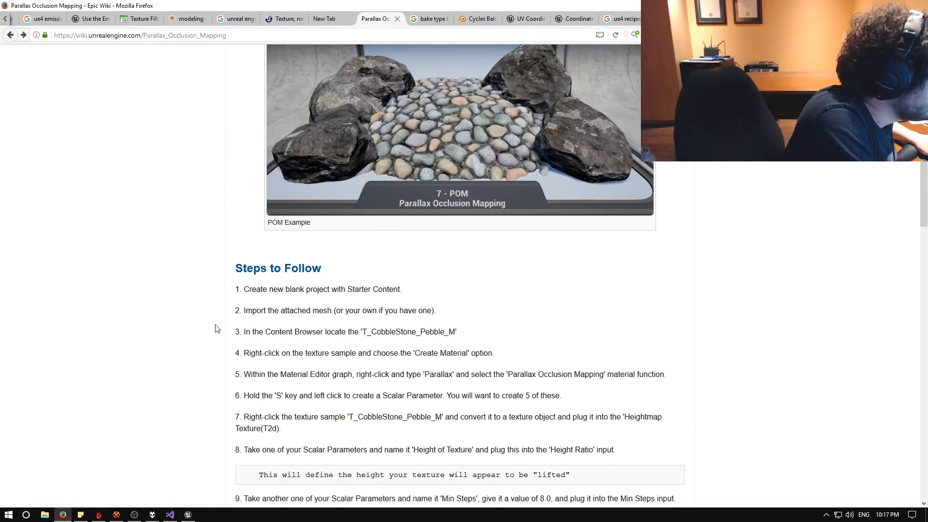
scroll(217, 330, "down", 2)
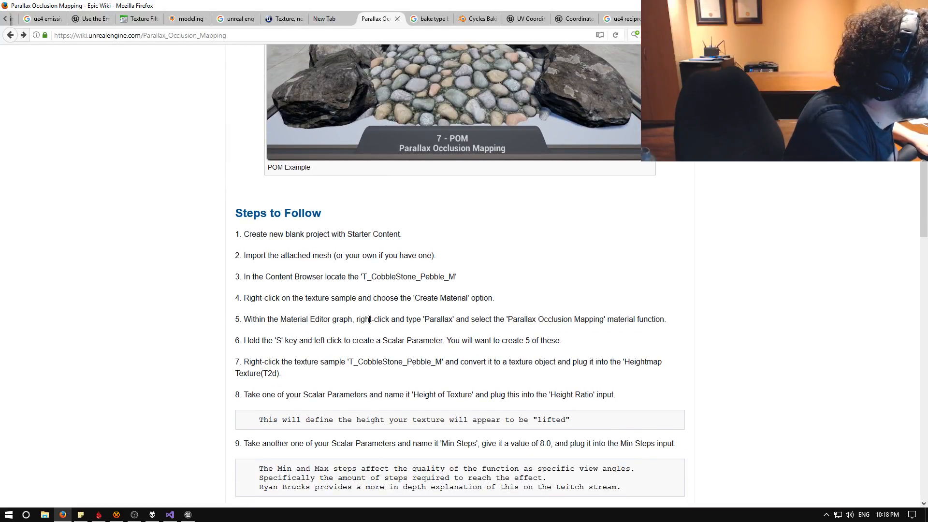
scroll(370, 319, "down", 5)
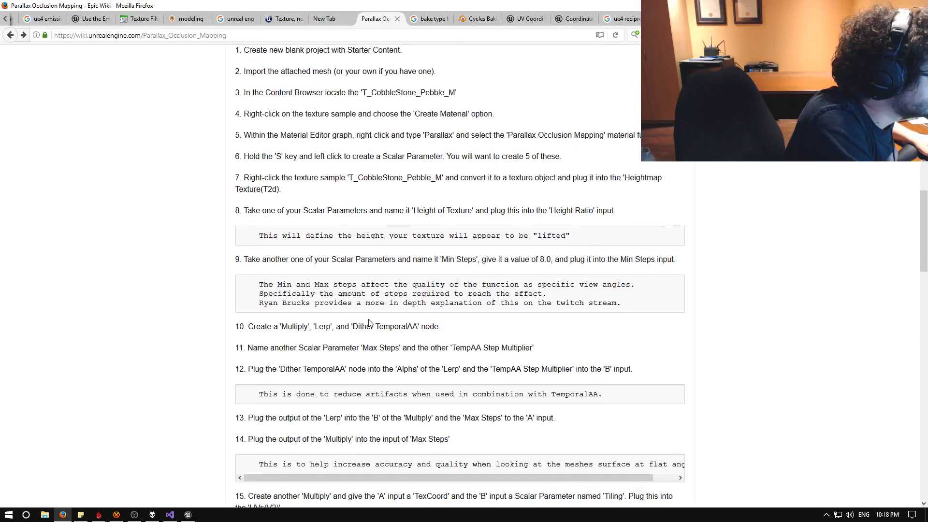
scroll(369, 323, "down", 15)
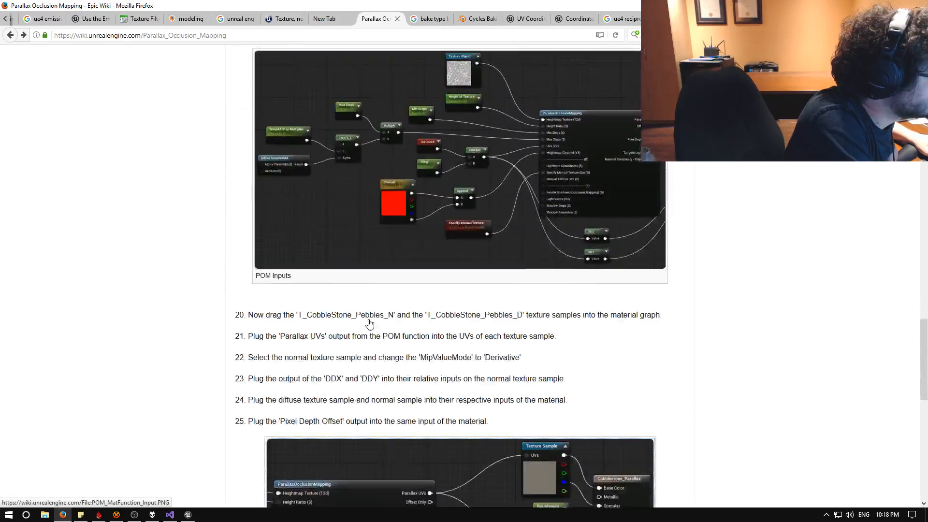
scroll(369, 322, "down", 13)
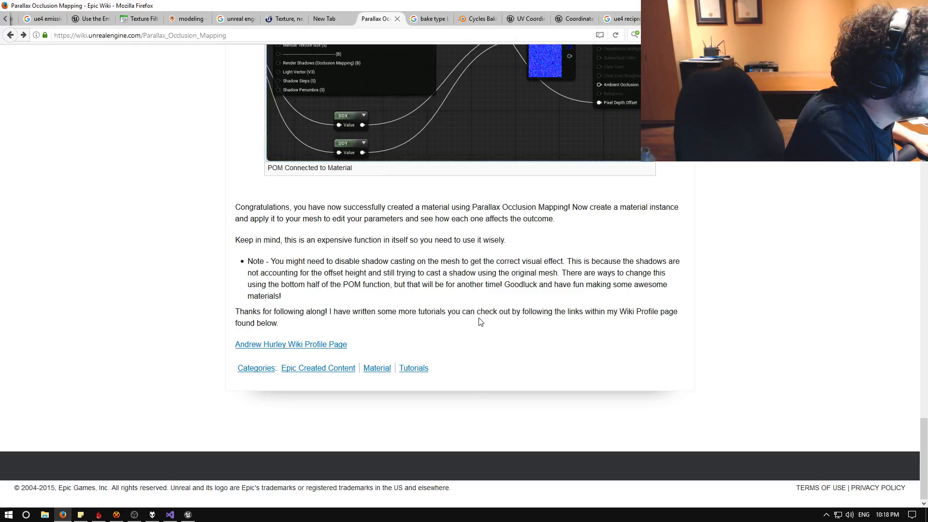
Go back up through the wiki's material connections, POM inputs graph and numbered steps to the Height Ratio and Min Steps instructions
scroll(482, 321, "up", 5)
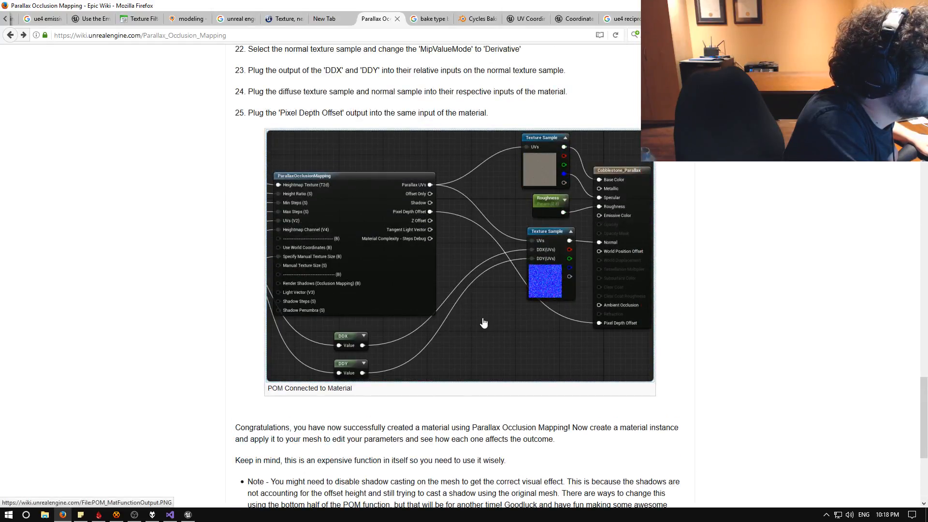
scroll(480, 321, "up", 4)
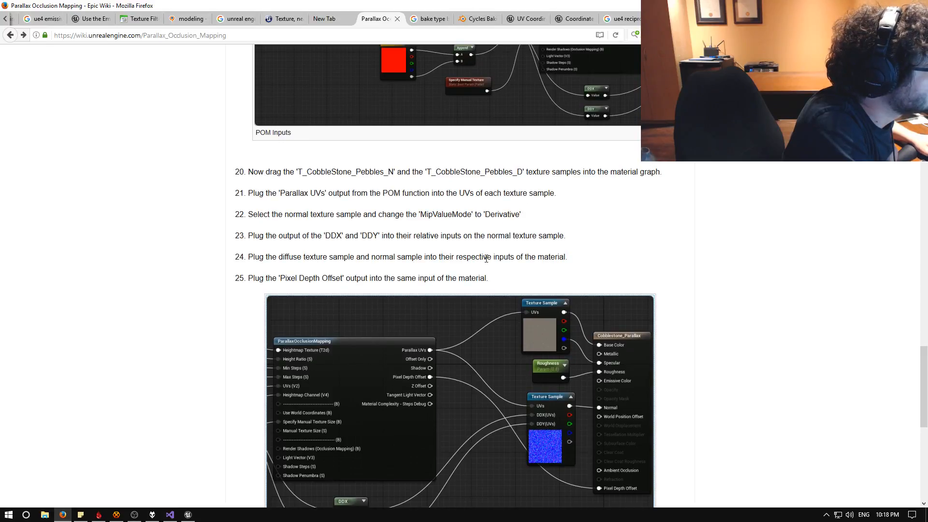
scroll(486, 259, "up", 1)
left_click_drag(323, 228, 417, 250)
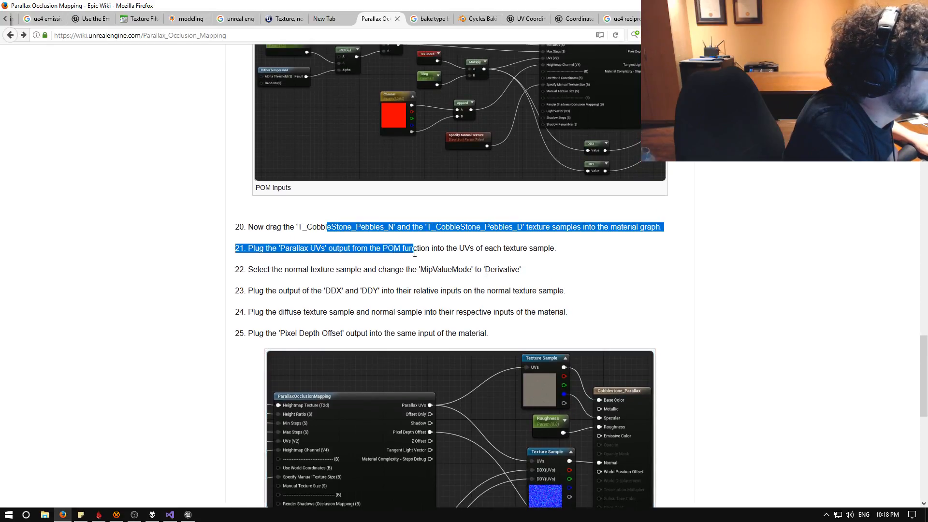
left_click(421, 253)
scroll(450, 270, "up", 2)
scroll(474, 275, "up", 2)
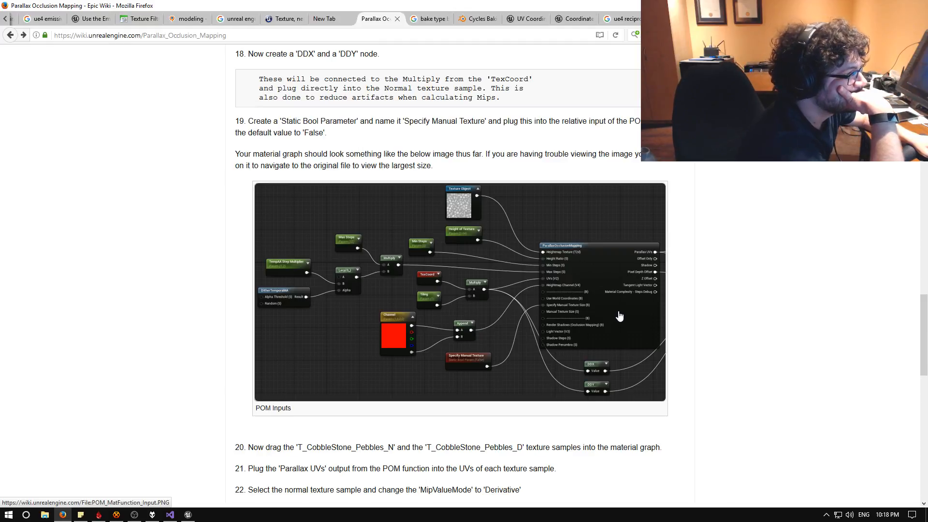
scroll(619, 316, "down", 2)
scroll(619, 314, "up", 5)
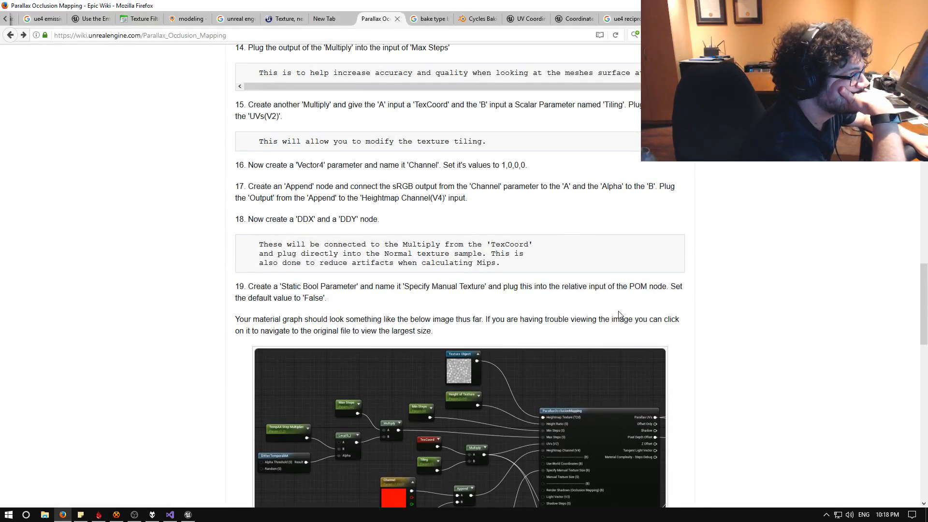
scroll(619, 314, "up", 5)
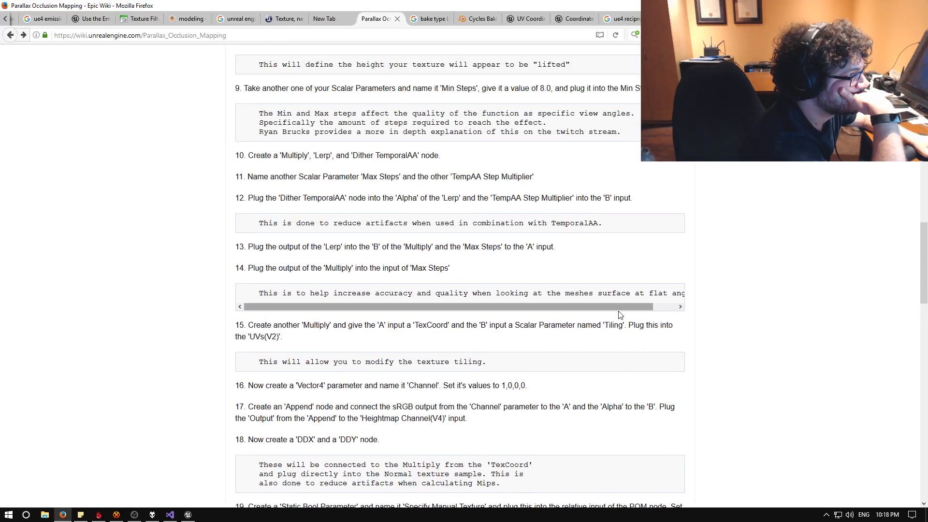
scroll(620, 315, "up", 3)
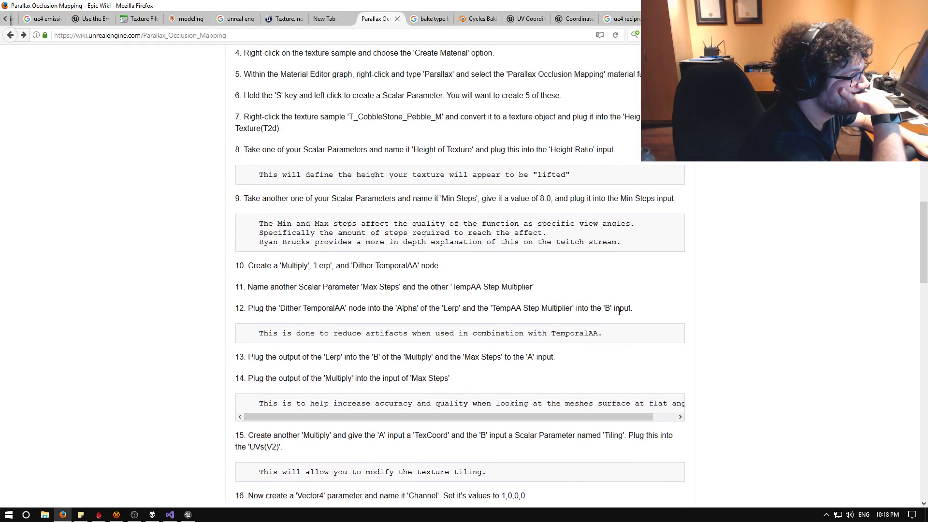
scroll(620, 314, "up", 1)
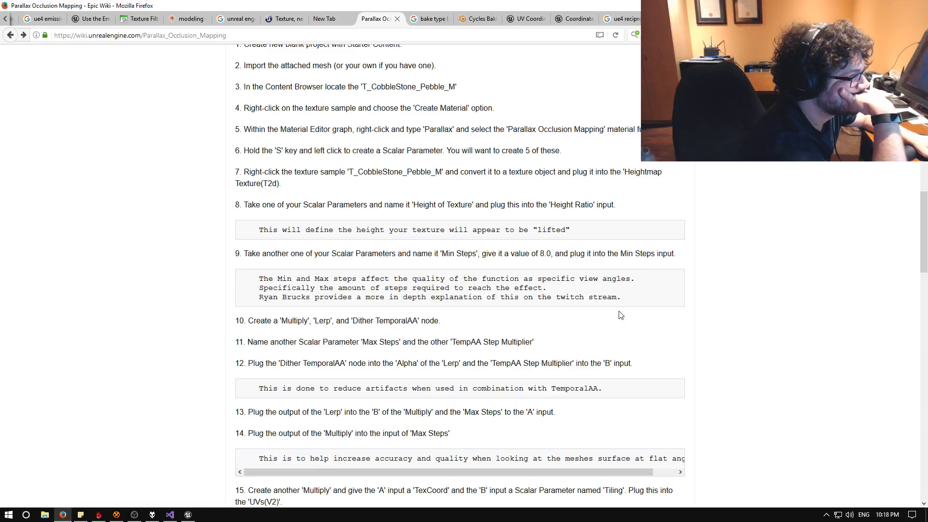
scroll(620, 315, "up", 2)
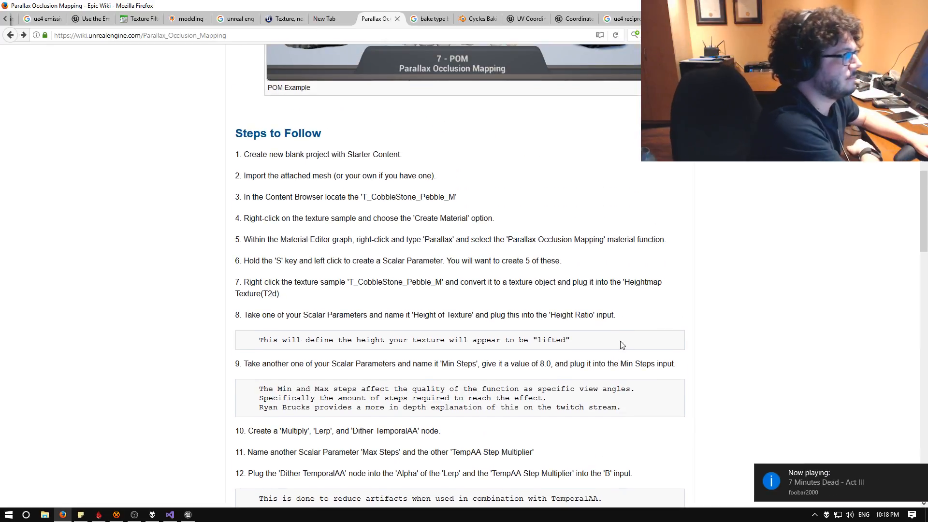
Return to the M_Test_Voxel material in Unreal Editor, set the constant feeding Height Ratio to 0.04, and save the material
left_click(188, 514)
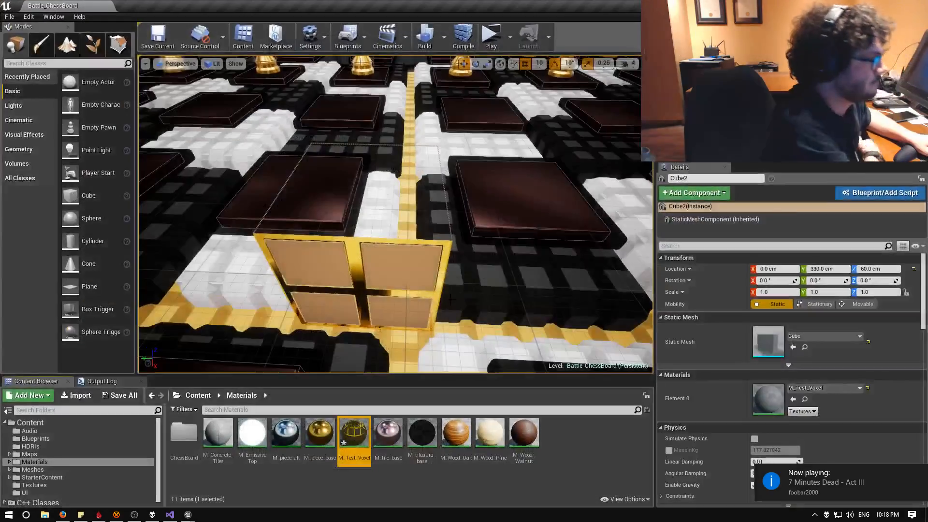
right_click_drag(551, 148, 552, 148)
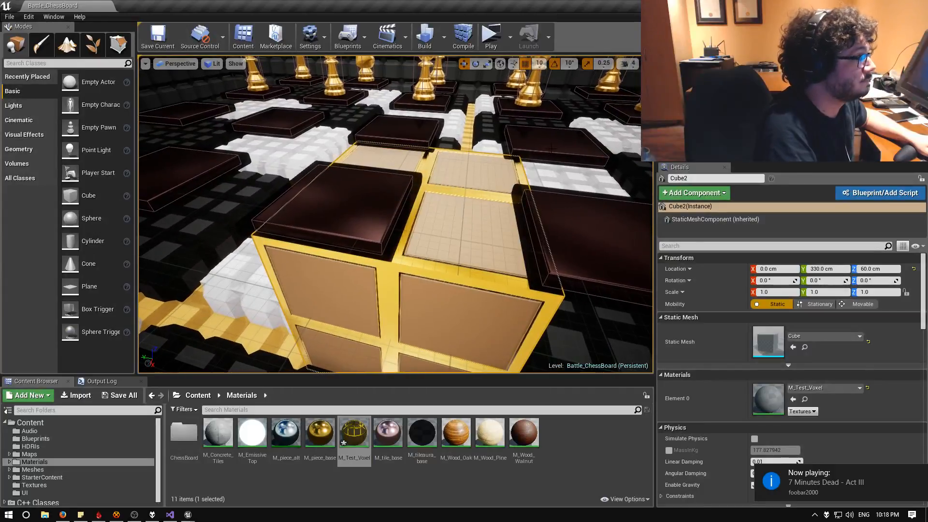
double_click(353, 433)
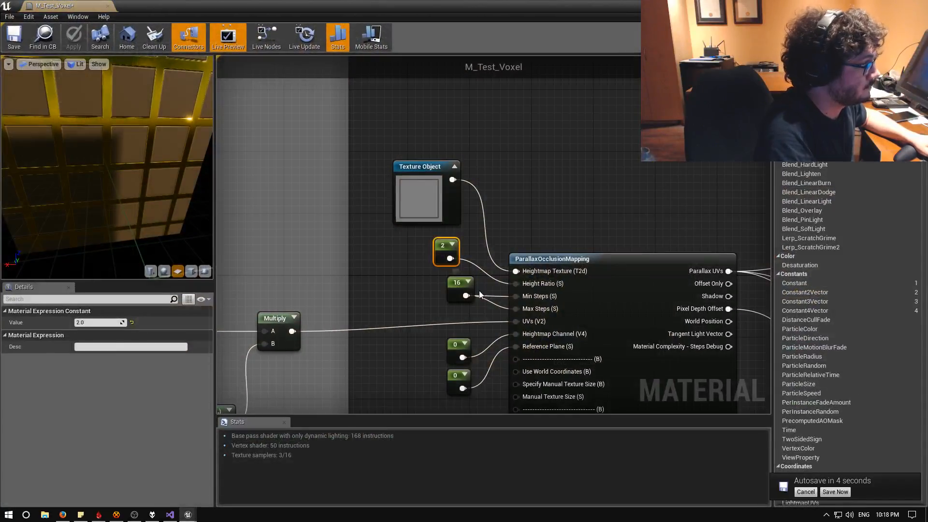
left_click(118, 322)
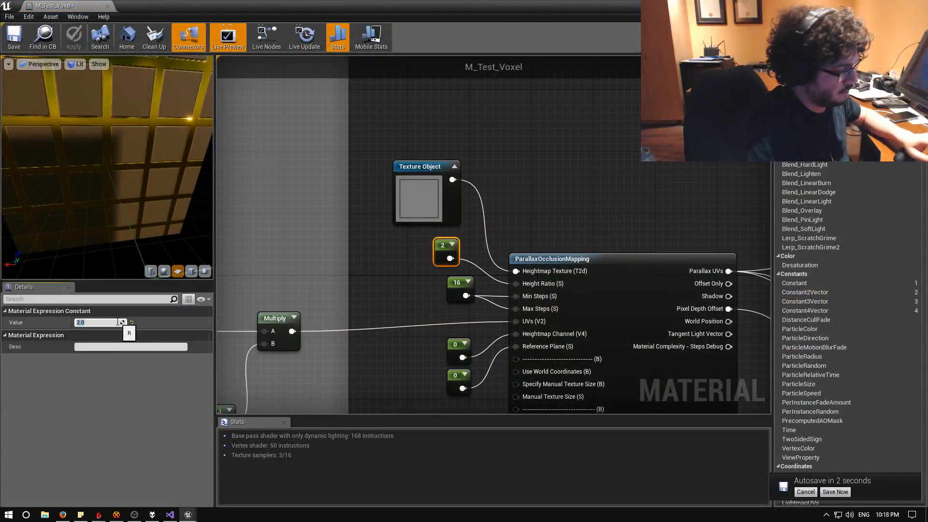
key("Return")
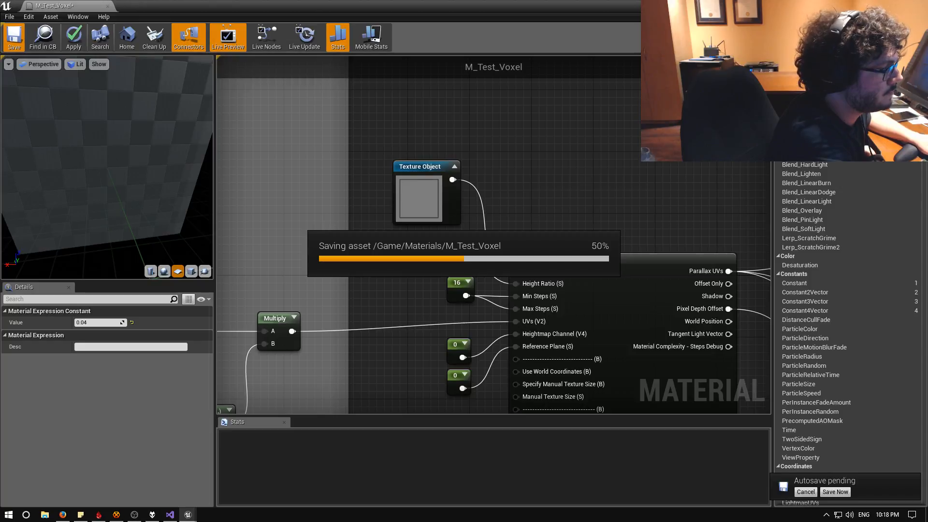
Inspect the tile recesses and gold borders on the cube in the level from several close angles
key("alt+Tab")
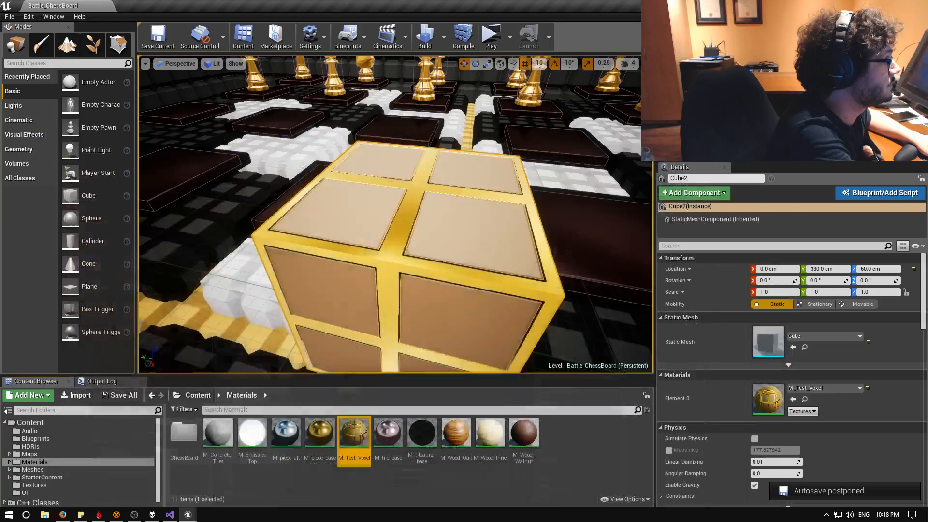
right_click_drag(449, 205, 346, 214)
key("q")
key("e")
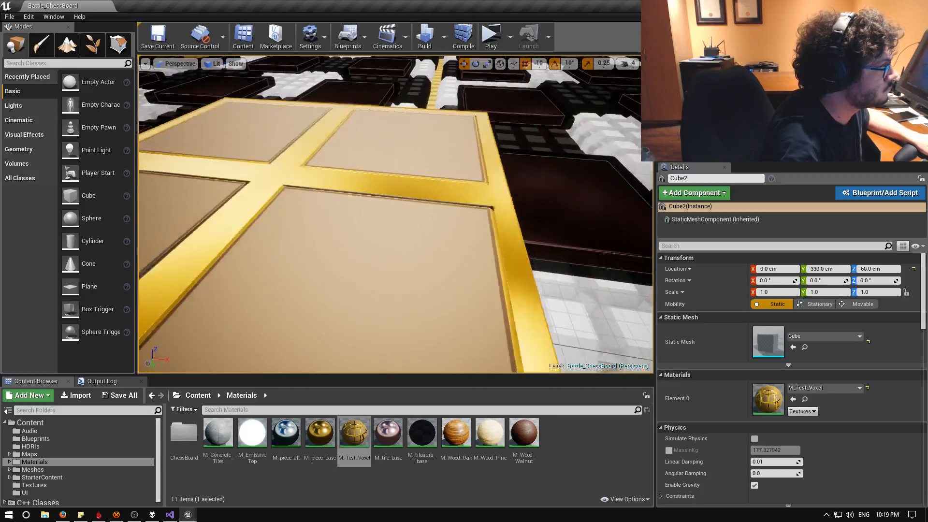
key("a")
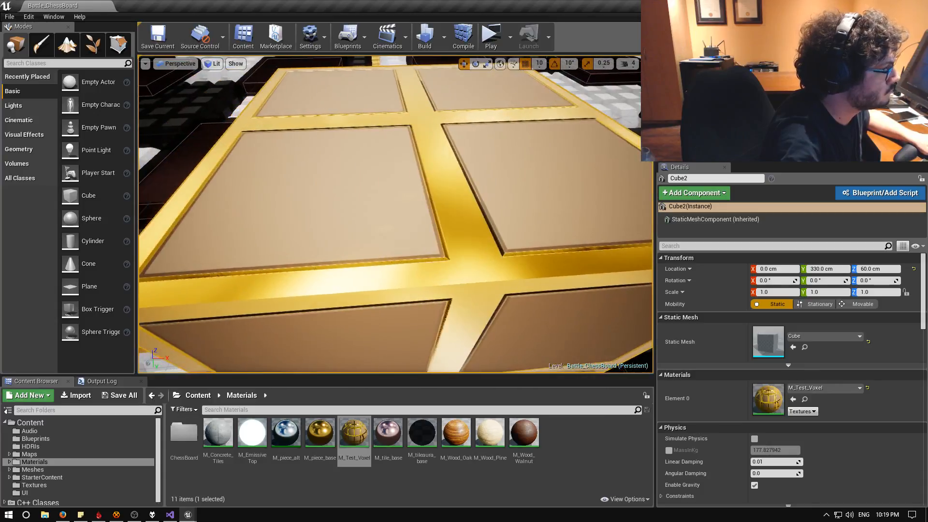
Examine the depth effect on the cube's top face and along its corner edges from shifting close viewpoints
key("s")
key("w")
right_click_drag(395, 214, 423, 268)
key("a")
key("d")
key("a")
key("d")
key("e")
key("a")
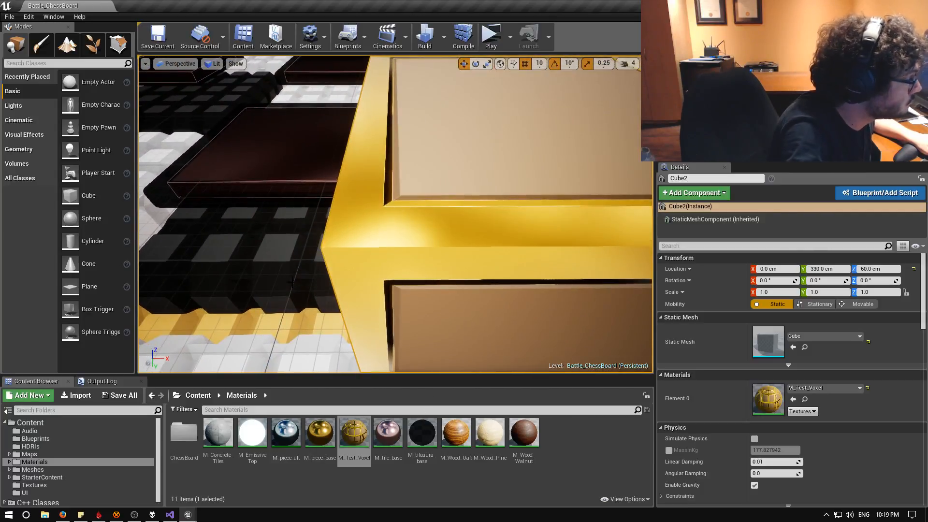
In the M_Test_Voxel material, set the constant feeding Reference Plane to 0.5 and save the material
mouse_move(186, 516)
left_click(231, 495)
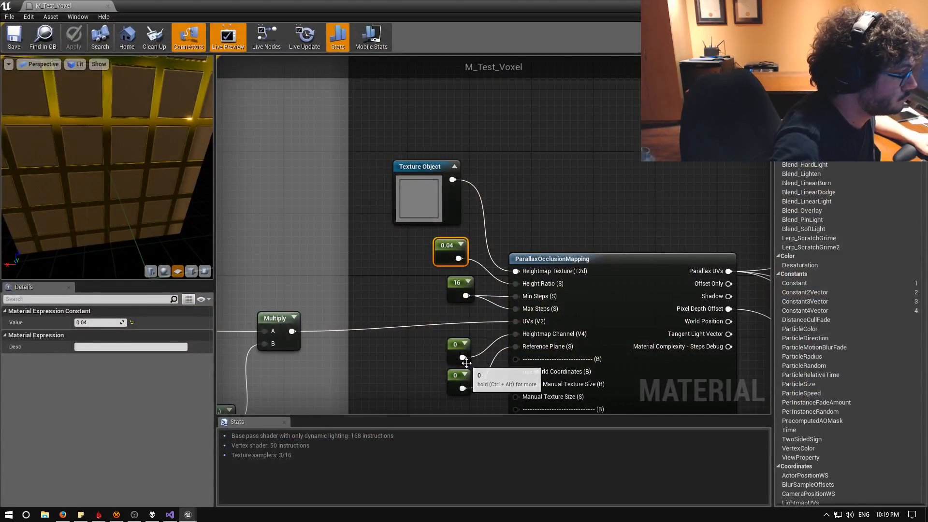
left_click(455, 382)
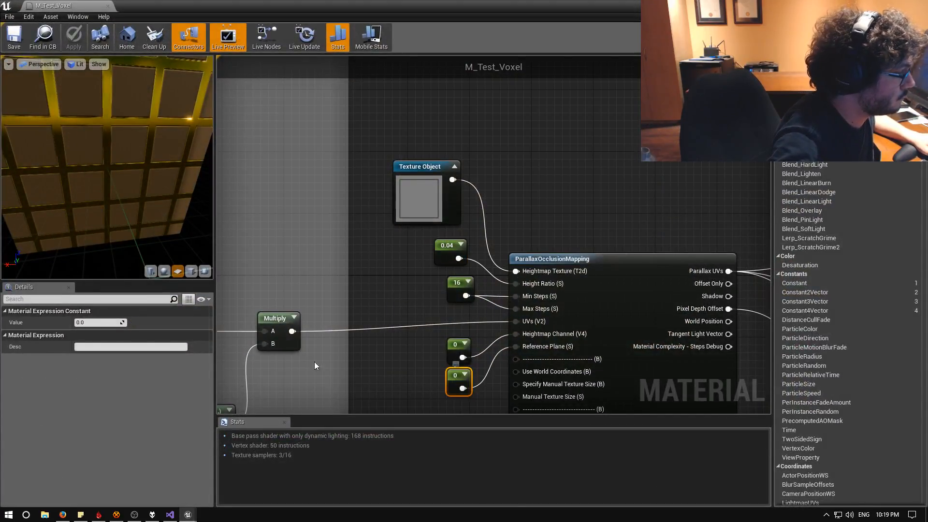
left_click(120, 322)
type("0.5")
key("Return")
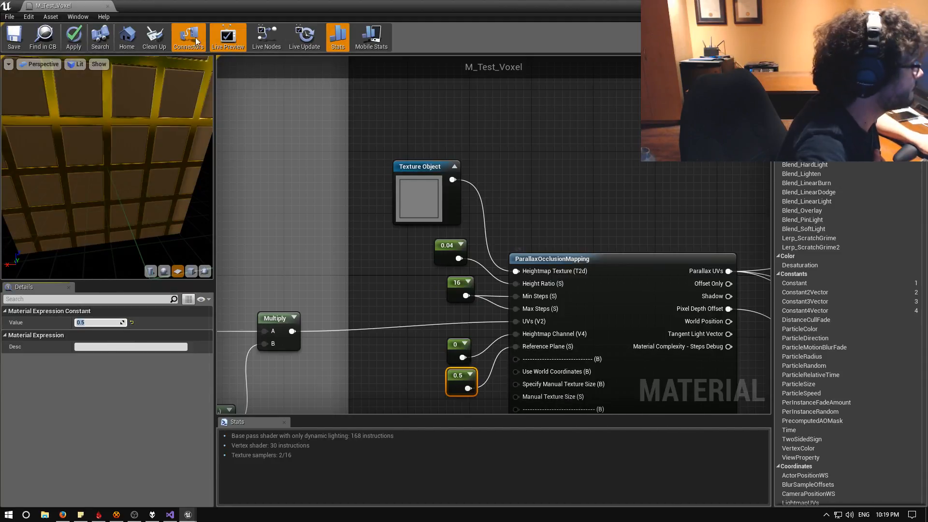
left_click(21, 36)
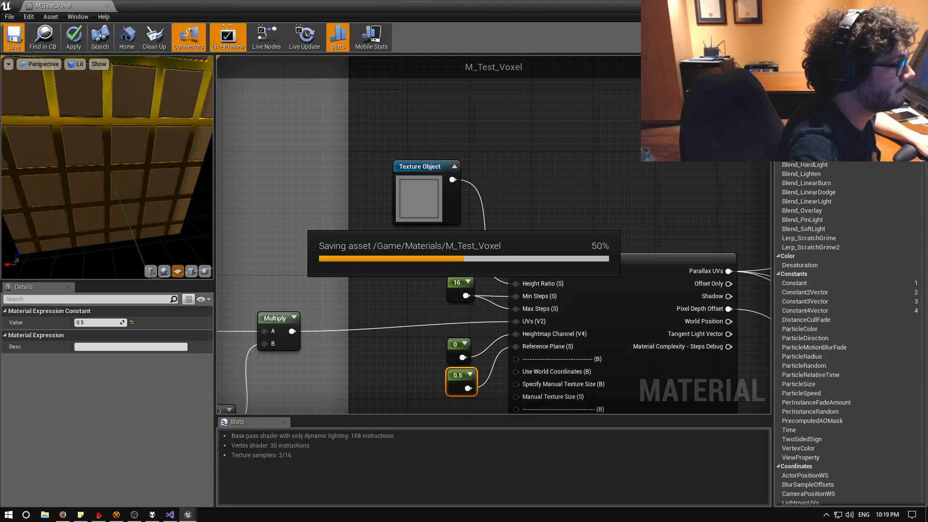
Return to the level and check the cube's recesses and edges at close and grazing angles
key("alt+Tab")
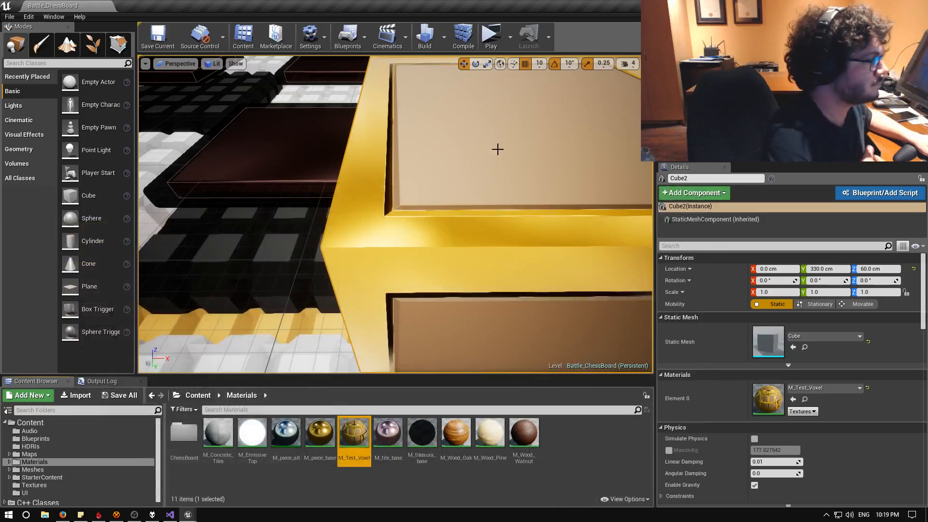
key("f")
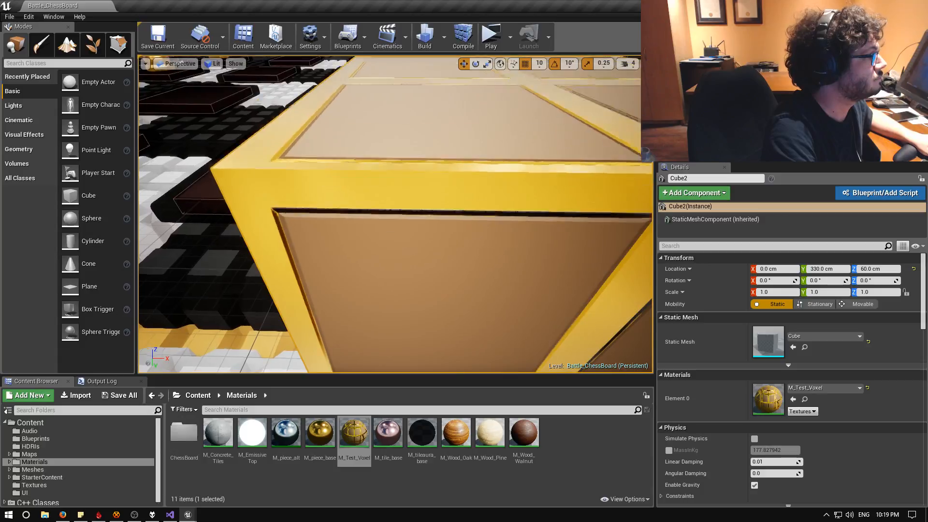
mouse_move(397, 128)
right_mouse_down()
mouse_move(396, 145)
mouse_move(396, 128)
right_mouse_up()
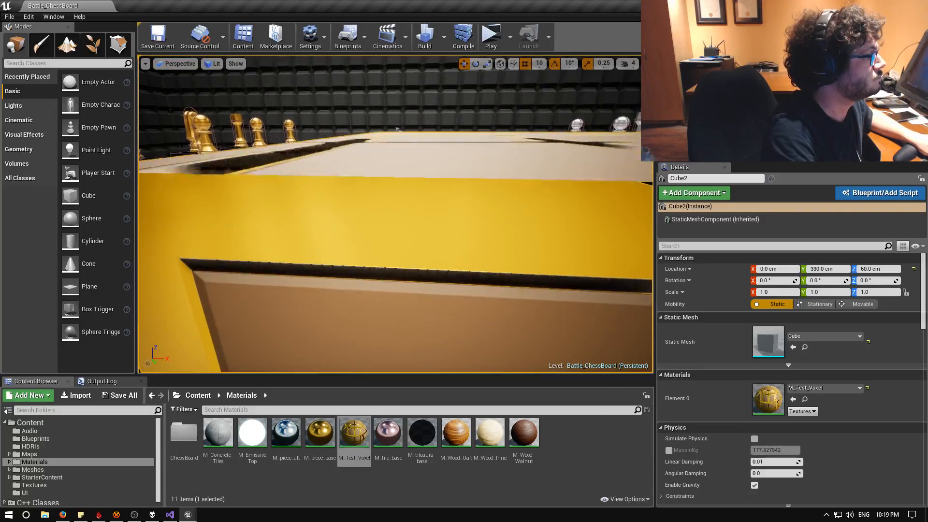
scroll(397, 127, "down", 5)
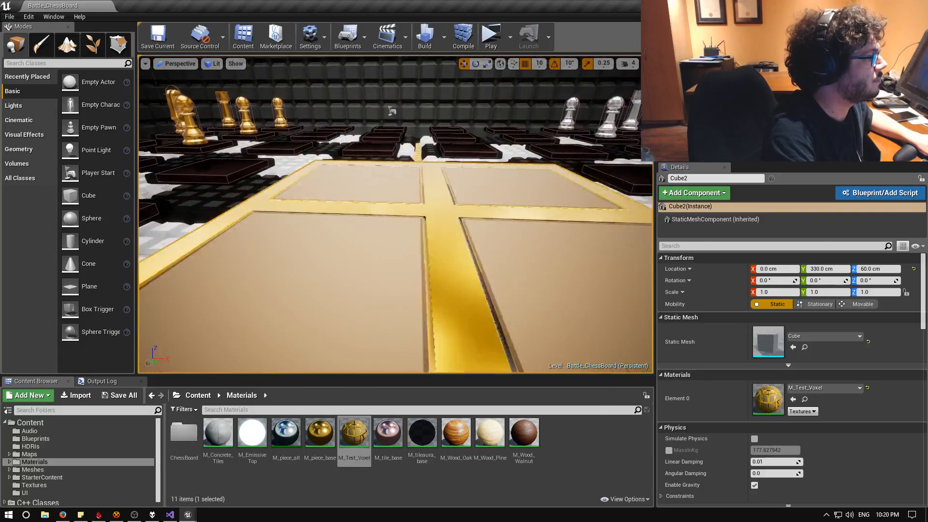
scroll(394, 86, "up", 3)
mouse_move(346, 74)
right_mouse_down()
mouse_move(346, 82)
mouse_move(346, 74)
right_mouse_up()
right_click_drag(358, 201, 359, 200)
Switch to Firefox and search Google for "ue4 parallax occlusion mapping" in the empty tab
left_click(62, 514)
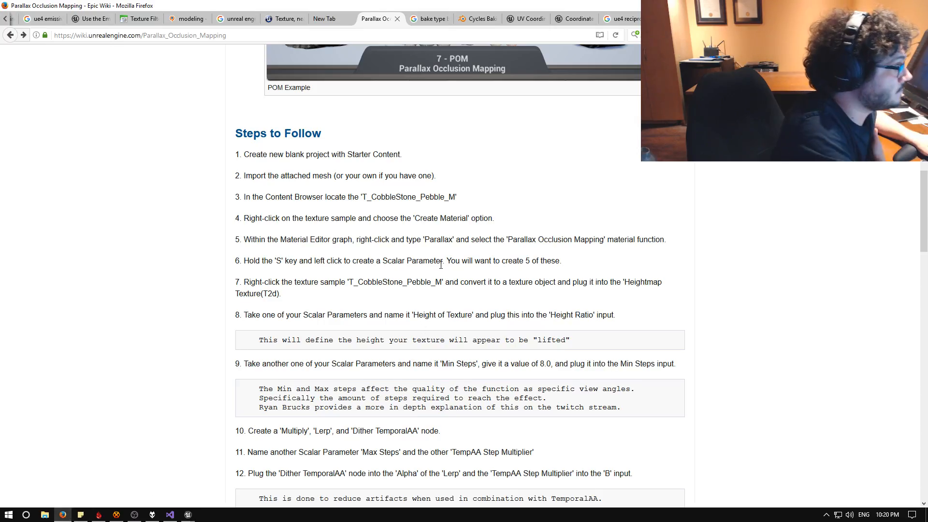
scroll(441, 264, "down", 5)
left_click(345, 20)
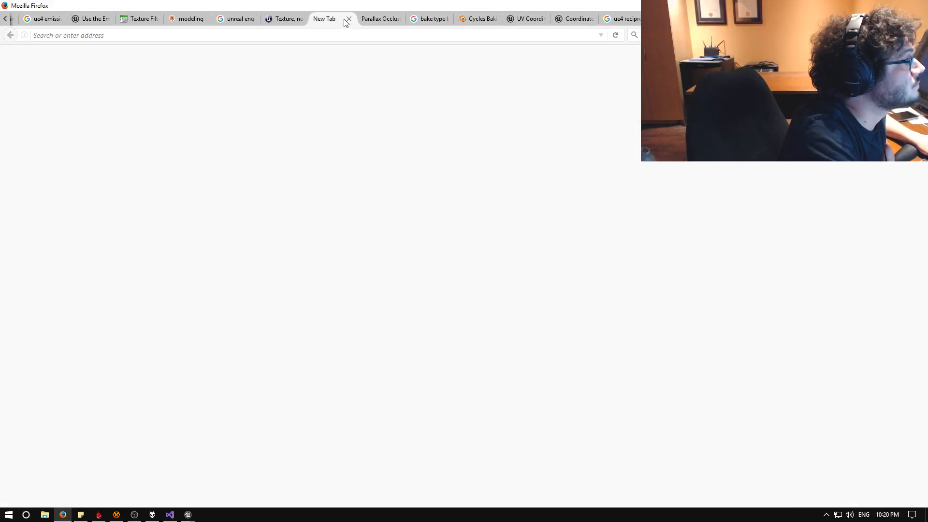
left_click(349, 34)
type("google.ca")
key("Return")
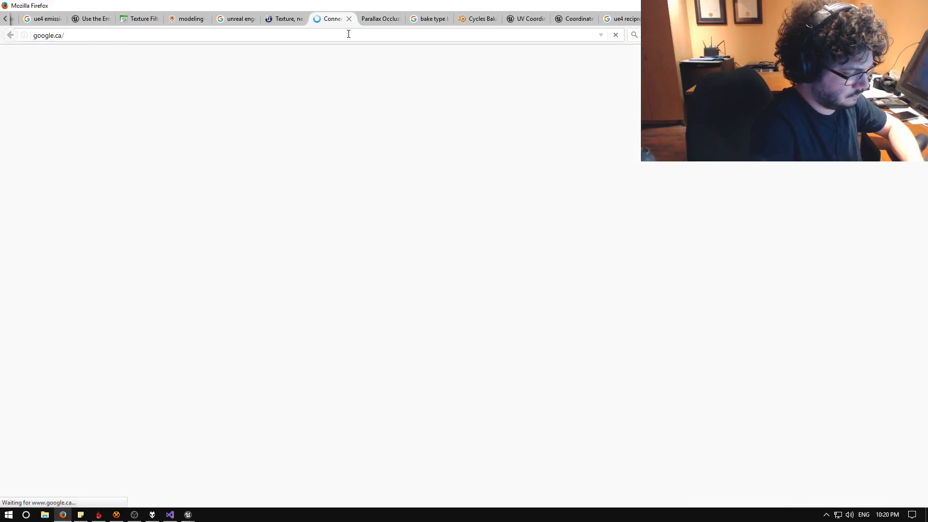
type("ue4 para")
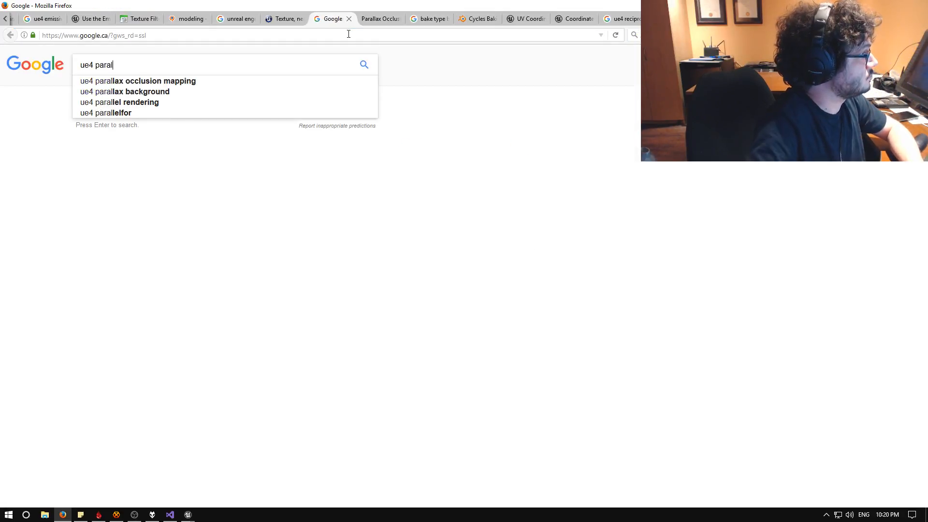
type("l")
key("Down")
key("Return")
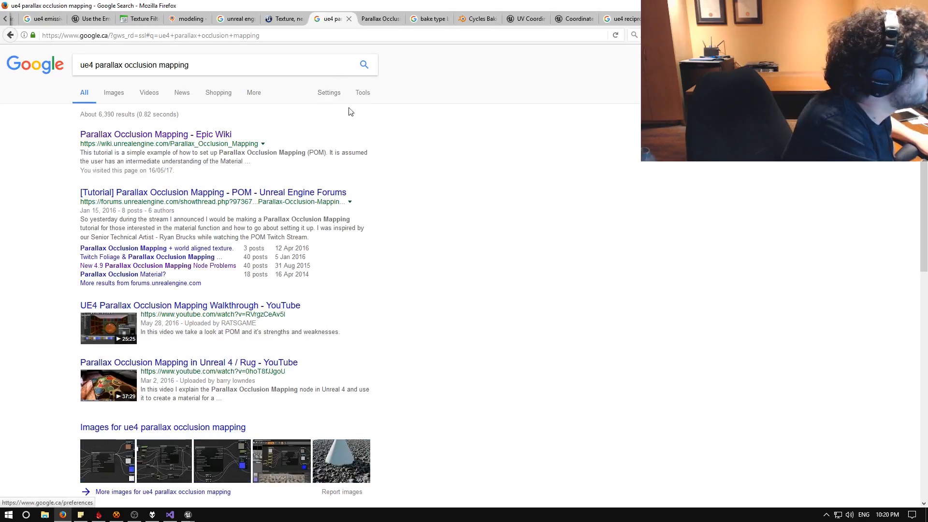
Open the Unreal Engine Forums POM tutorial thread from the results and read its opening post through to the tutorial link
scroll(420, 127, "down", 2)
left_click(173, 139)
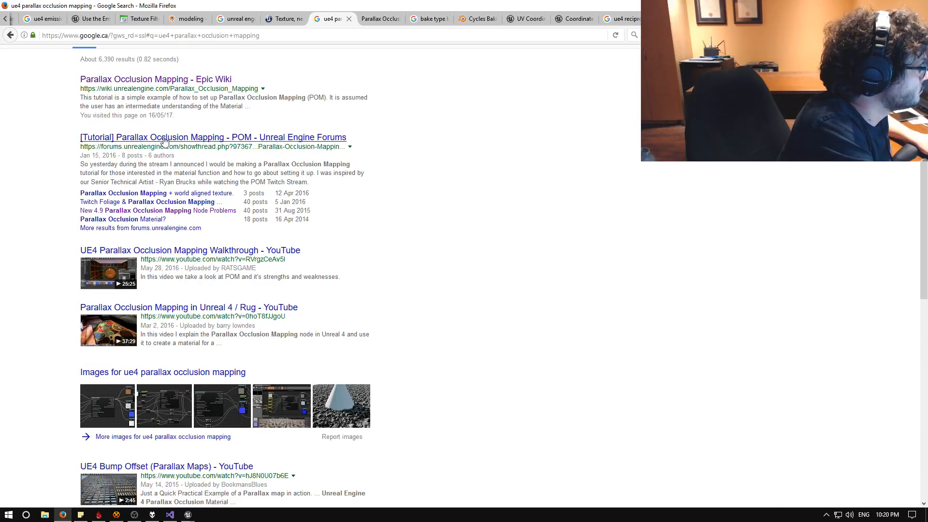
middle_click(164, 140)
left_click(382, 19)
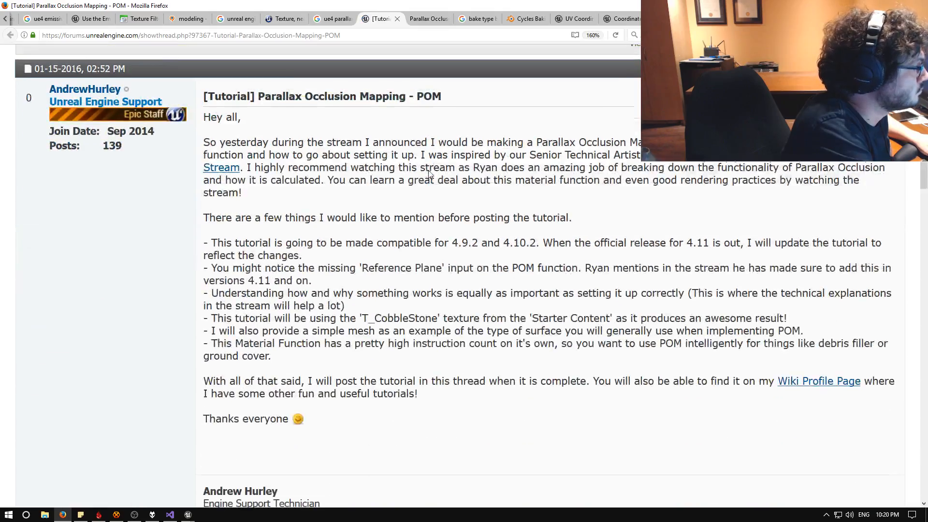
scroll(430, 173, "down", 5)
scroll(430, 173, "up", 4)
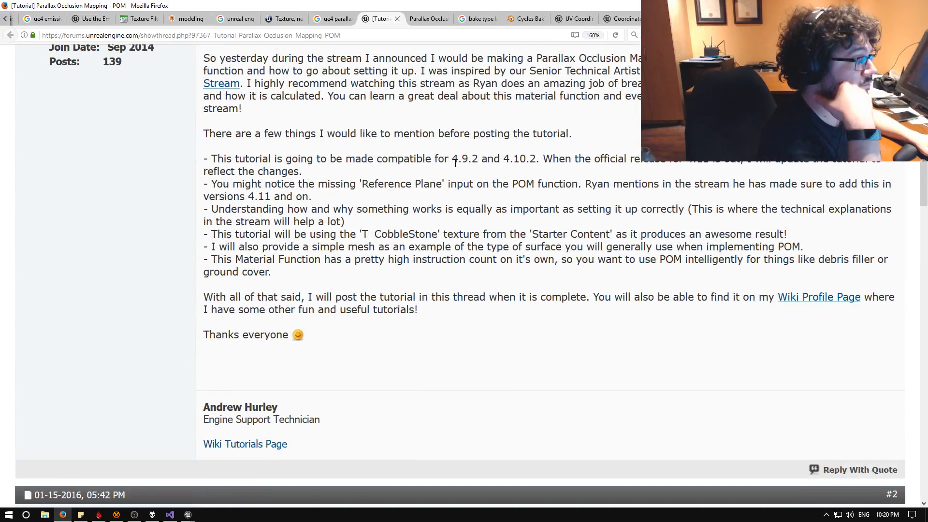
scroll(458, 164, "down", 6)
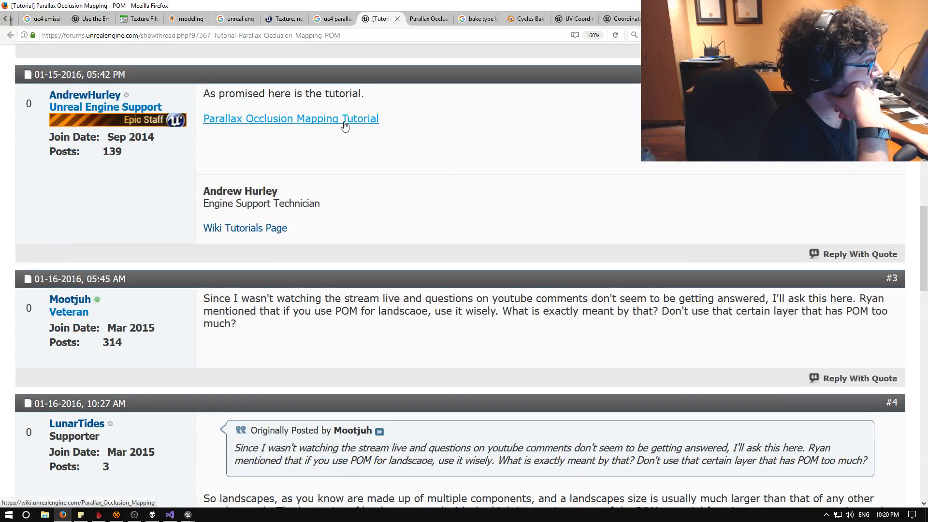
Open the thread's linked Parallax Occlusion Mapping Tutorial in a new tab, skim it to the POM inputs graph, and close it
middle_click(349, 126)
left_click(425, 18)
scroll(498, 141, "down", 10)
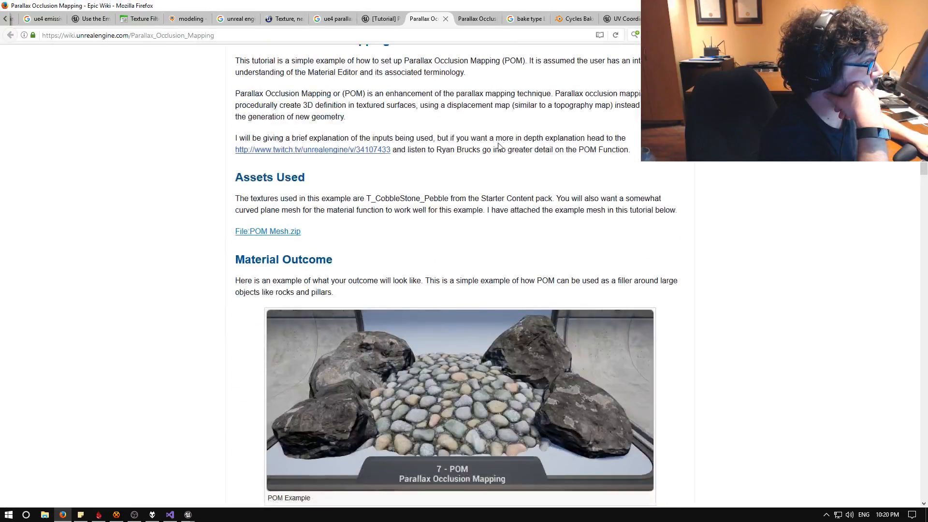
scroll(499, 143, "down", 10)
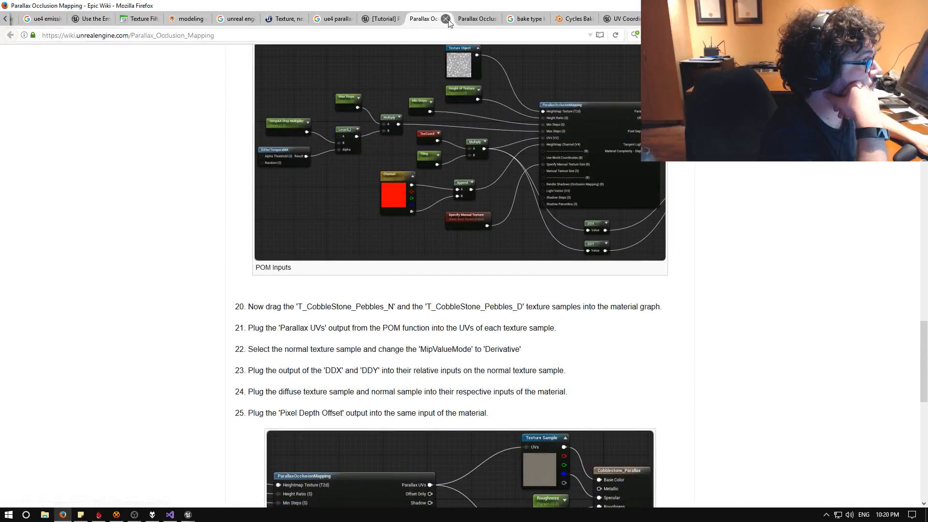
key("ctrl+w")
Read the forum thread's replies, including the horizon flattening advice, and go back up to the opening post
scroll(540, 155, "down", 15)
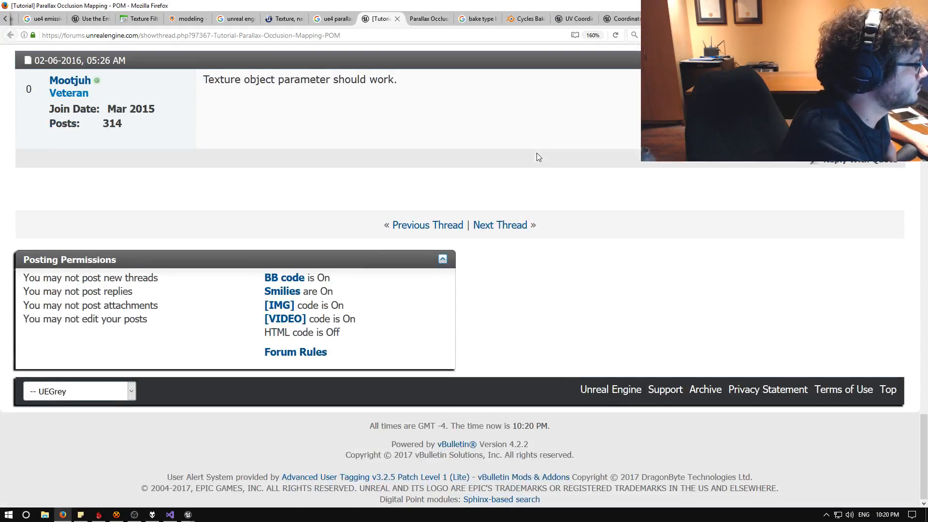
scroll(536, 163, "up", 10)
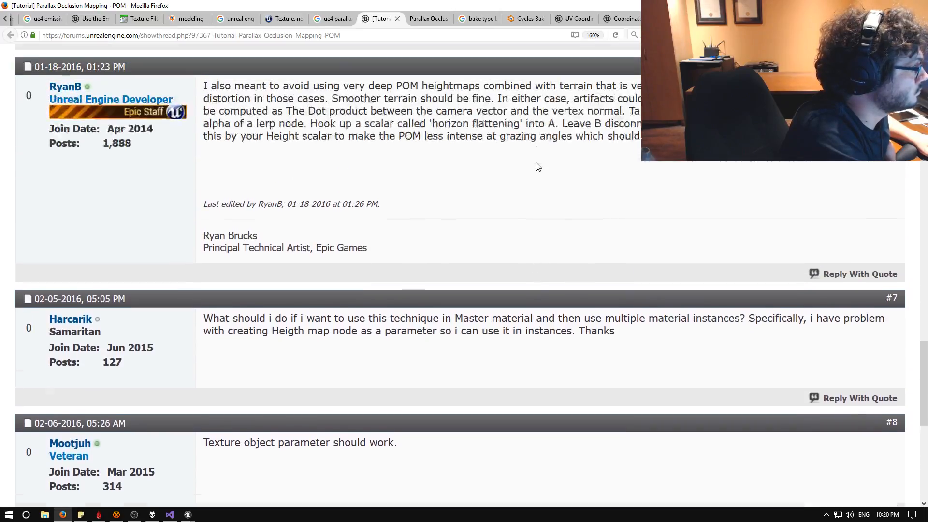
scroll(538, 162, "up", 1)
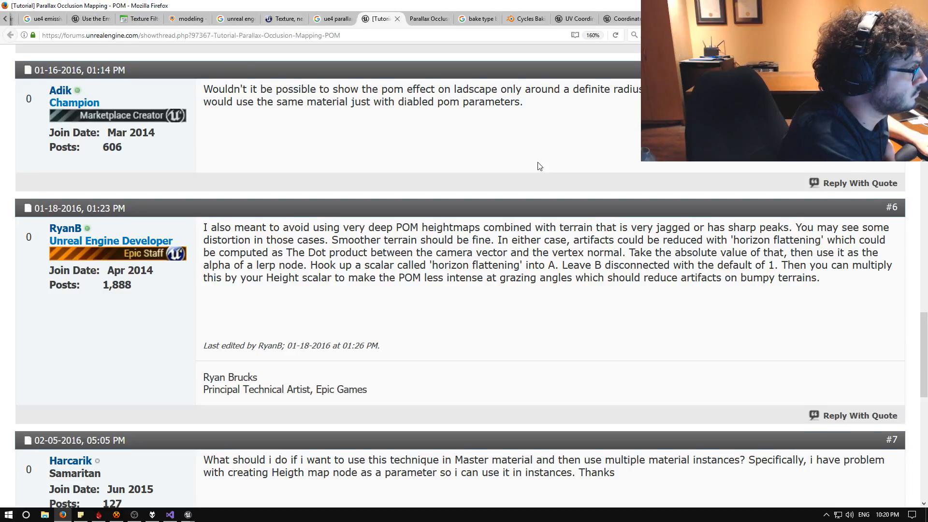
scroll(539, 167, "down", 2)
left_click_drag(301, 164, 573, 168)
left_click(491, 176)
scroll(490, 177, "up", 6)
scroll(491, 177, "up", 12)
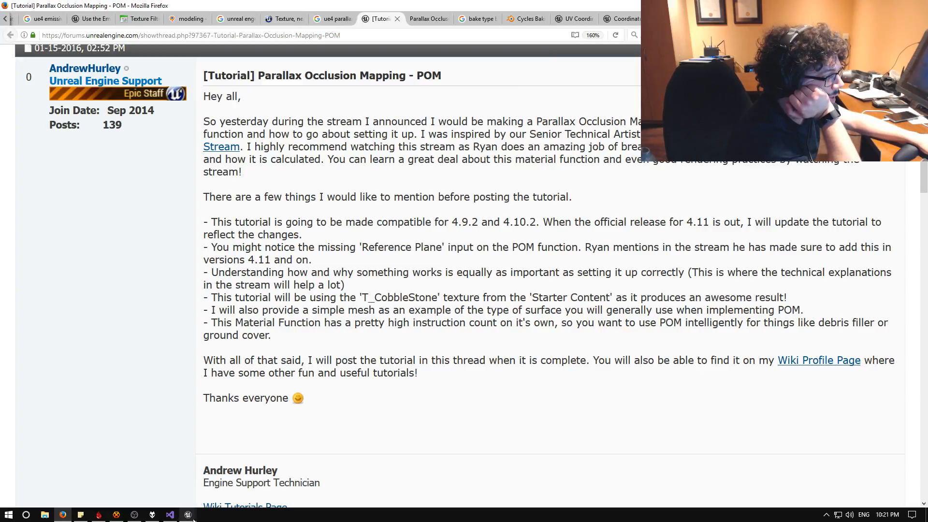
Switch back to the M_Test_Voxel material in Unreal Editor and examine the tiles in its preview from a closer angle
mouse_move(189, 515)
left_click(239, 469)
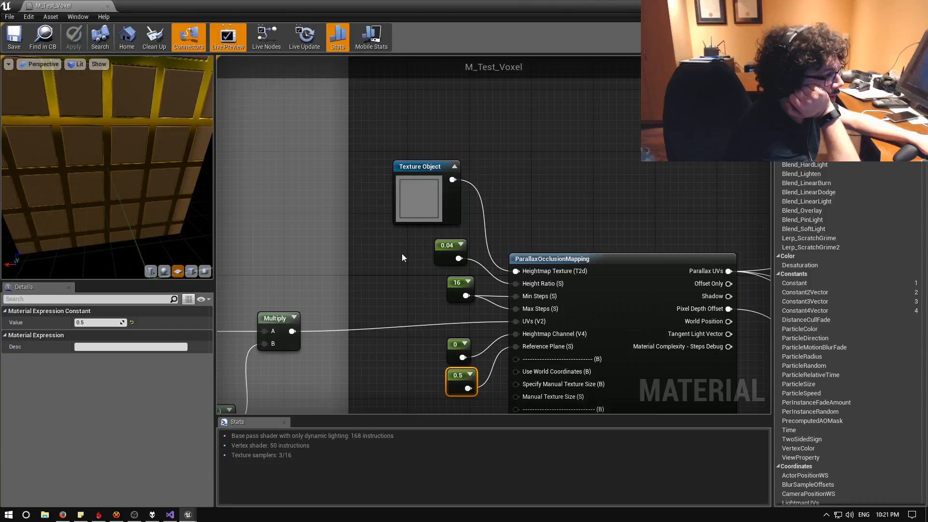
left_click_drag(184, 190, 121, 160)
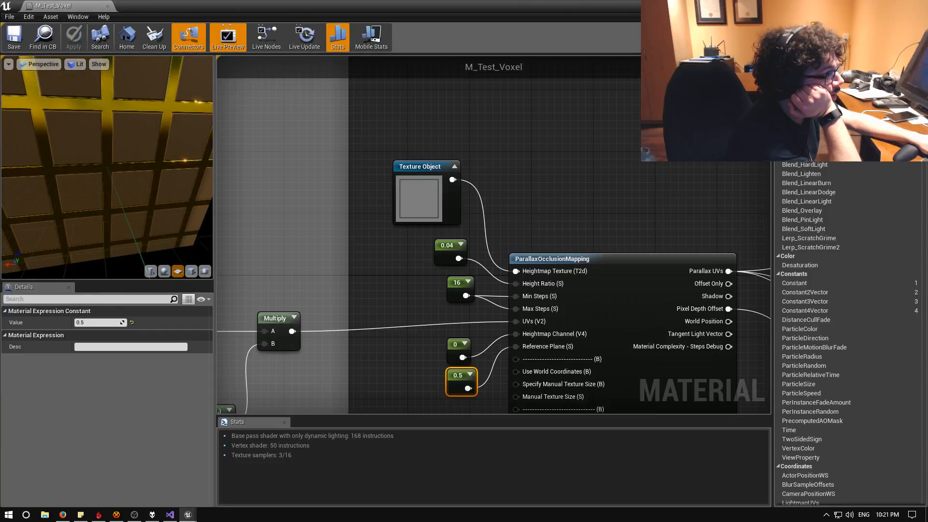
mouse_move(121, 159)
right_mouse_down()
mouse_move(120, 188)
mouse_move(121, 164)
right_mouse_up()
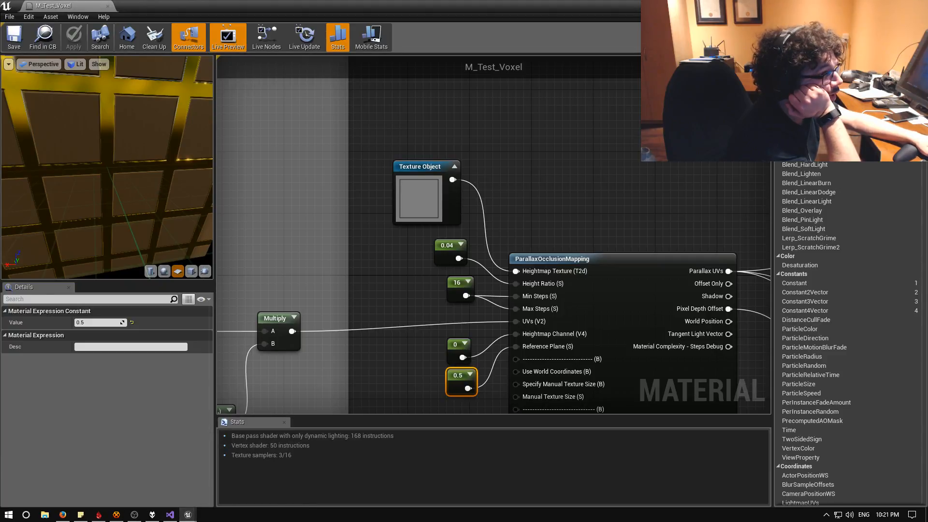
Go to the level and examine the cube's top face and sides from around and above
left_click(892, 5)
right_click_drag(526, 178, 686, 220)
key("q")
key("e")
key("s")
key("a")
key("e")
key("q")
right_click_drag(527, 213, 481, 202)
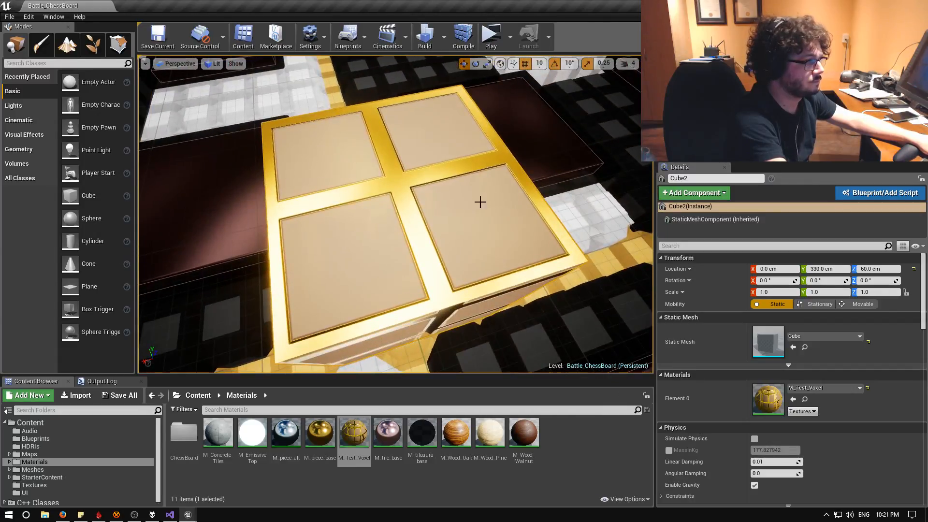
In the M_Test_Voxel graph, disconnect the Multiply node from the ParallaxOcclusionMapping node's UVs input
mouse_move(190, 516)
left_click(230, 475)
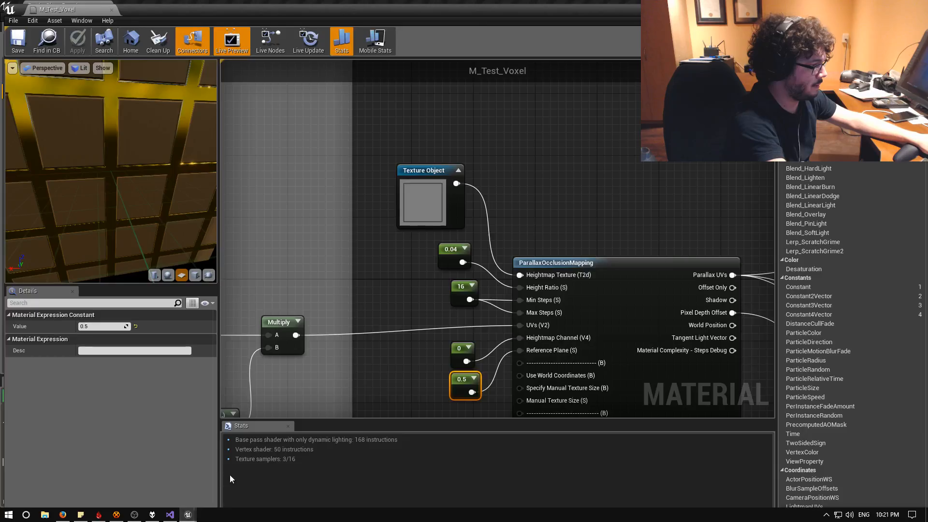
right_click_drag(620, 242, 425, 229)
scroll(425, 228, "down", 2)
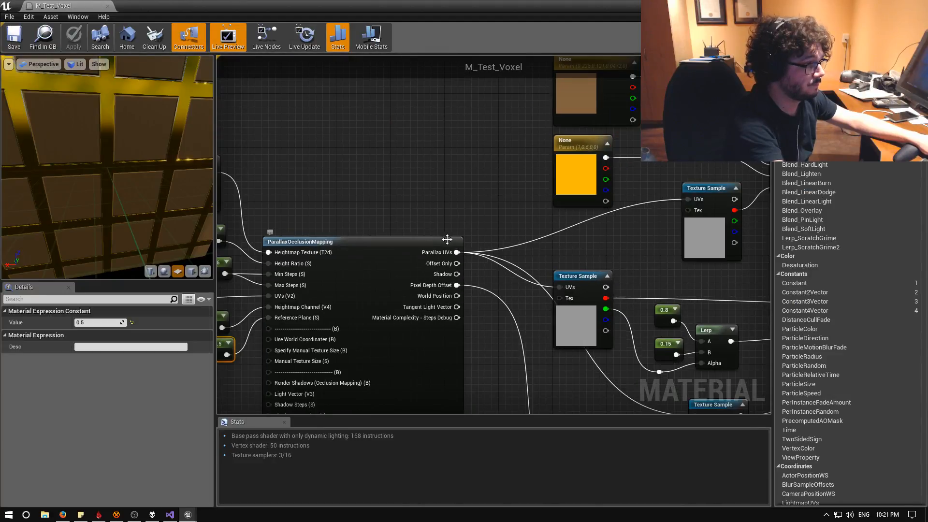
right_click_drag(456, 256, 585, 248)
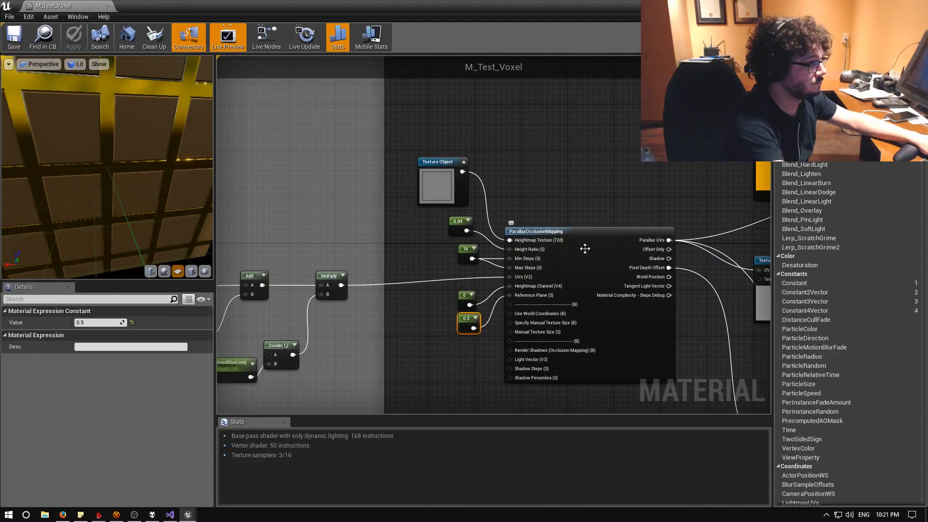
right_click(510, 282)
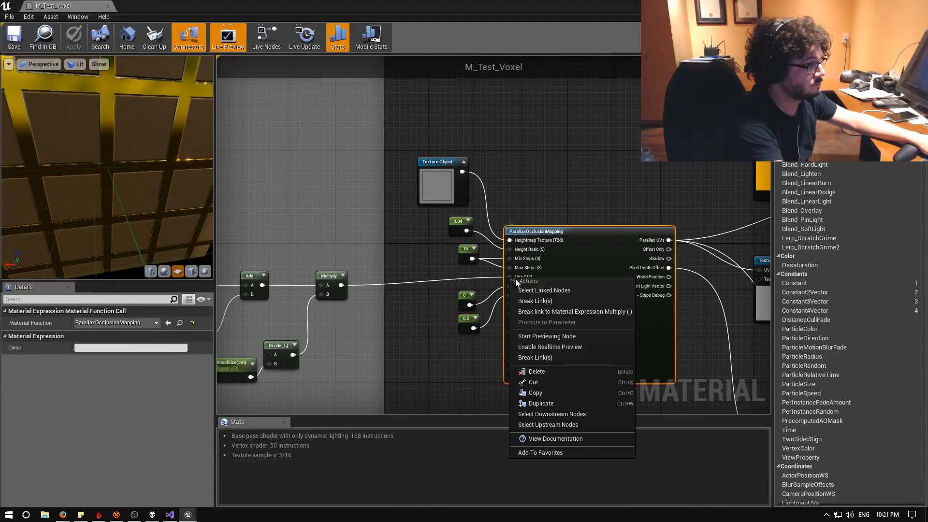
left_click(550, 295)
Break the links from the ParallaxOcclusionMapping node's Parallax UVs and Pixel Depth Offset outputs
right_click_drag(550, 302, 377, 303)
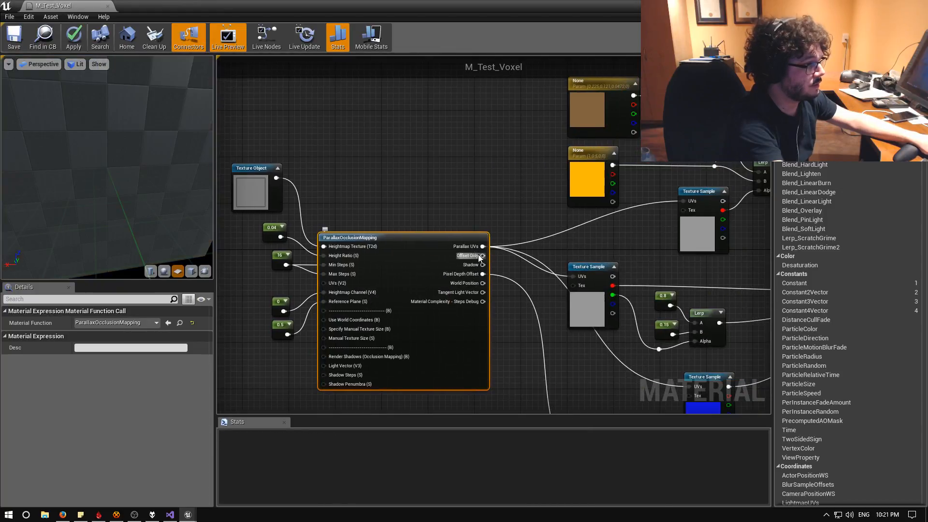
right_click(483, 245)
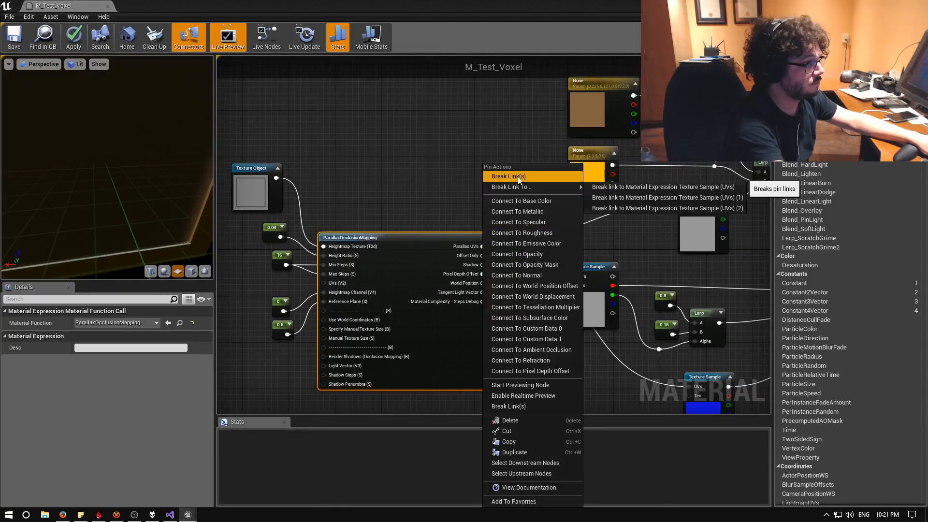
left_click(518, 176)
right_click(483, 274)
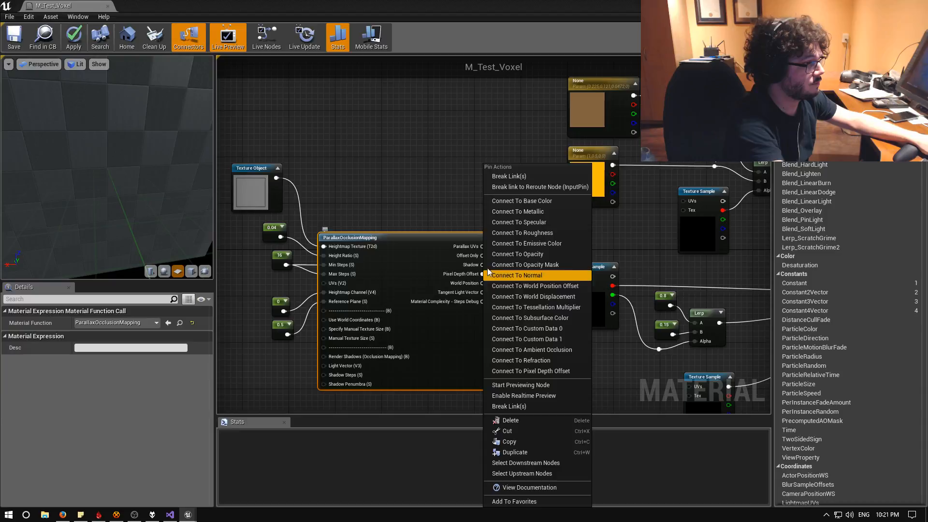
left_click(517, 176)
Route the Multiply node's output through two reroute nodes above the ParallaxOcclusionMapping node
right_click_drag(220, 304, 350, 305)
left_click_drag(312, 292, 408, 122)
type("rero")
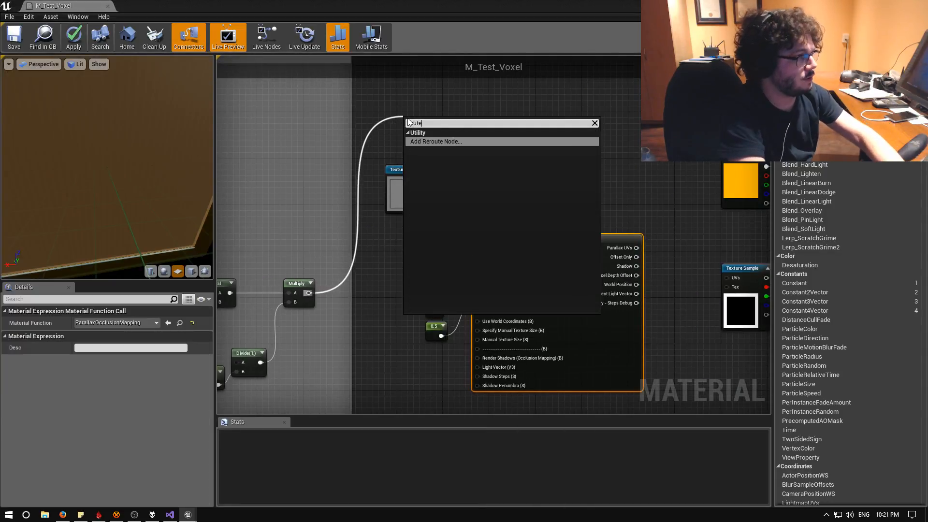
key("Return")
left_click_drag(412, 121, 667, 145)
key("Return")
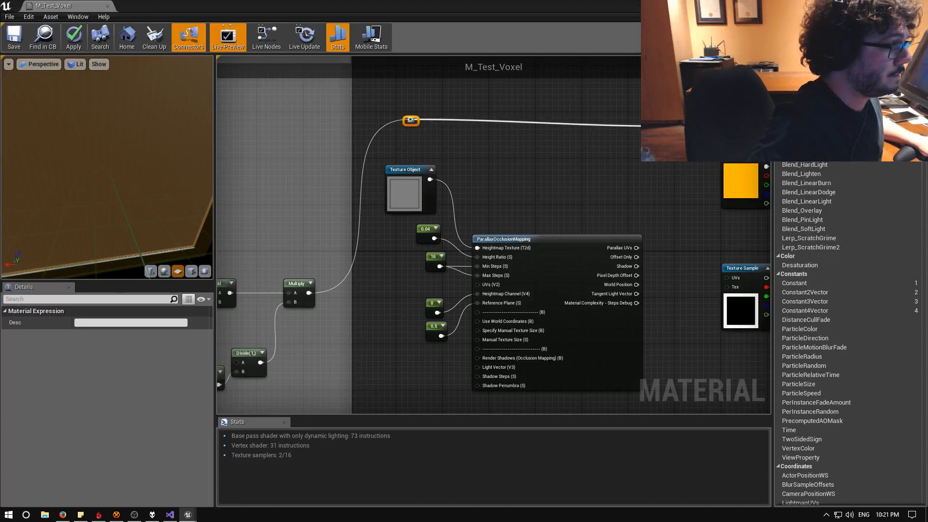
right_click_drag(671, 132, 510, 151)
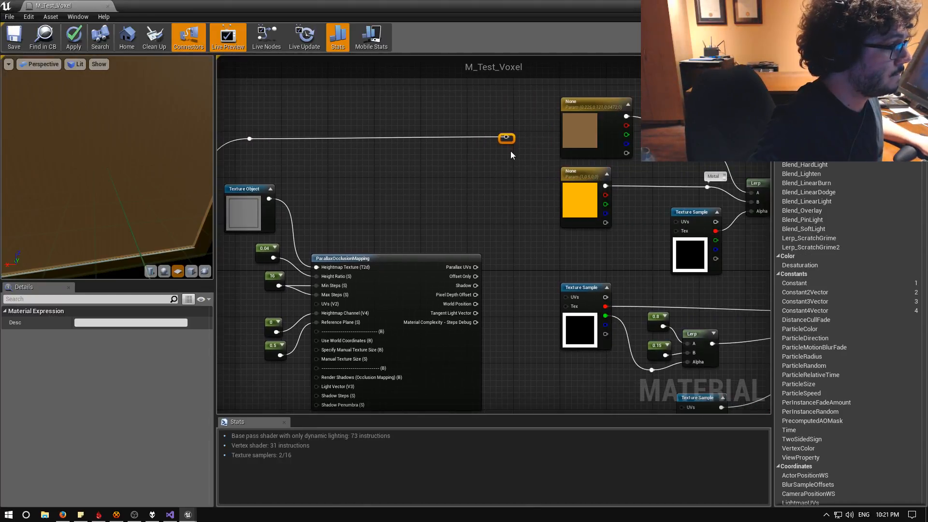
Add a third reroute node just above the roughness Texture Sample and shift the second reroute back to smooth the wire
left_click_drag(509, 138, 515, 169)
left_click_drag(549, 253, 549, 254)
type("rero")
key("Return")
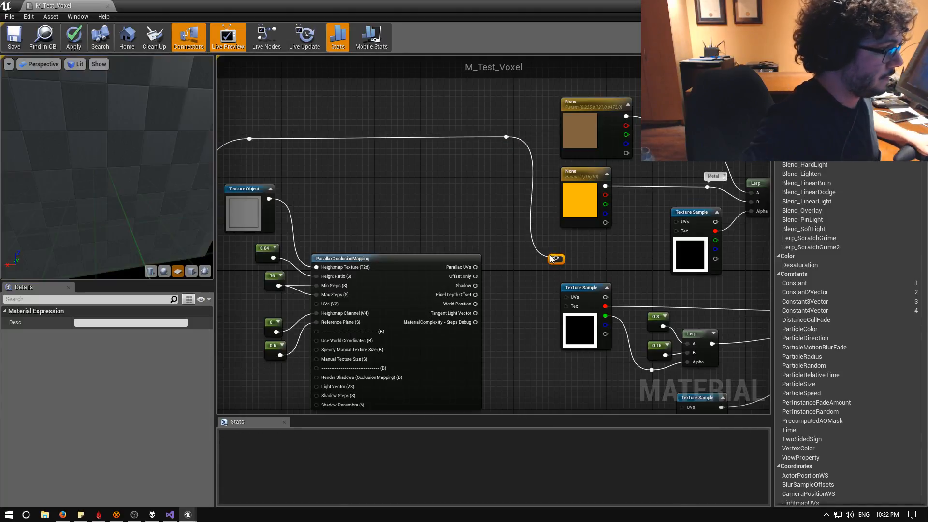
left_click_drag(481, 92, 514, 165)
key("Left")
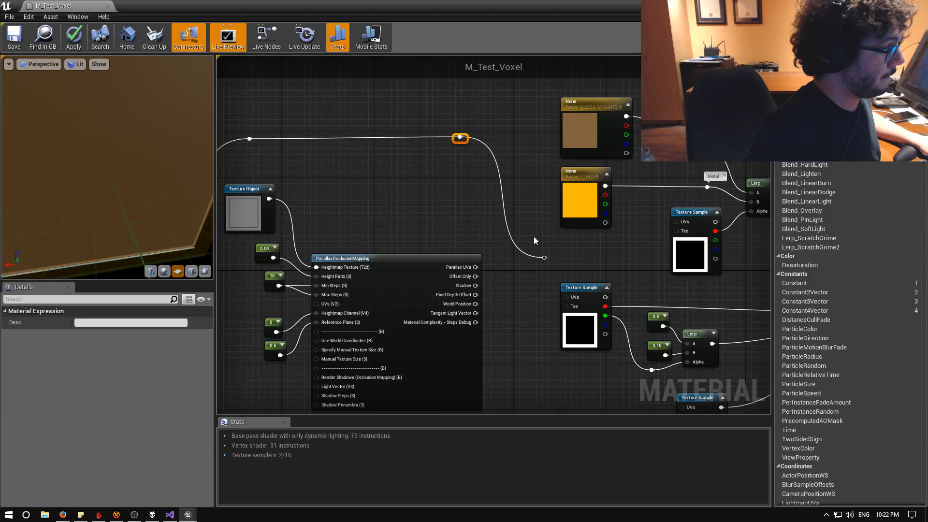
Connect the last reroute node to the UVs inputs of all three Texture Sample nodes
left_click_drag(544, 256, 617, 245)
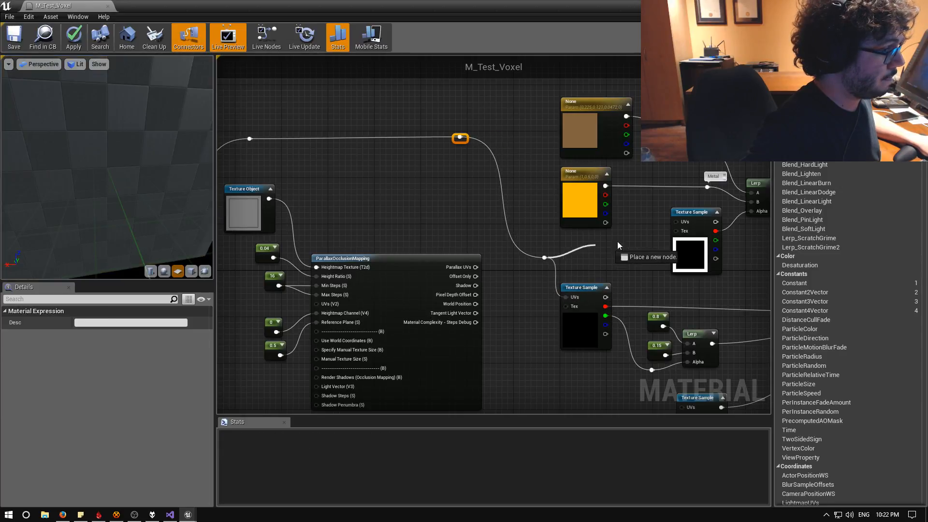
left_click_drag(677, 225, 677, 224)
right_click_drag(651, 244, 522, 140)
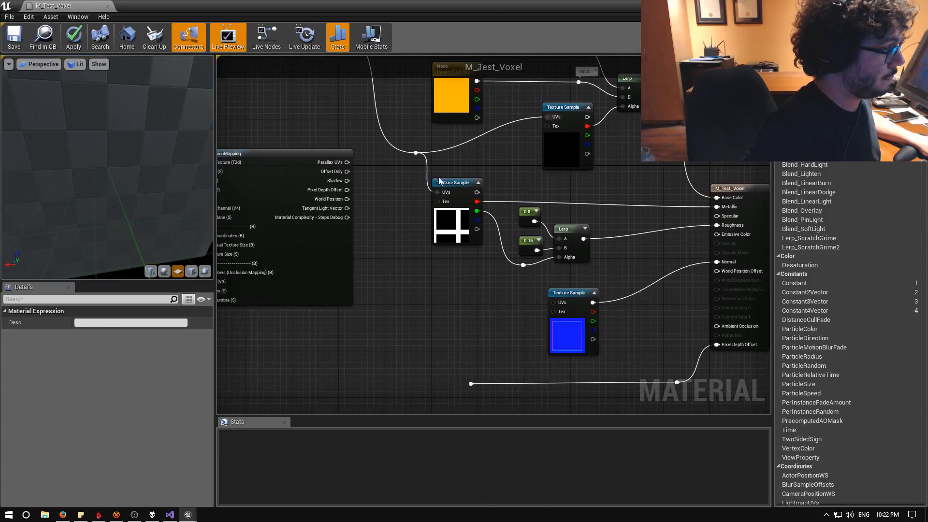
left_click_drag(415, 154, 417, 173)
left_click_drag(439, 286, 554, 303)
Break the link into the M_Test_Voxel output node's Pixel Depth Offset input
right_click_drag(481, 308, 470, 271)
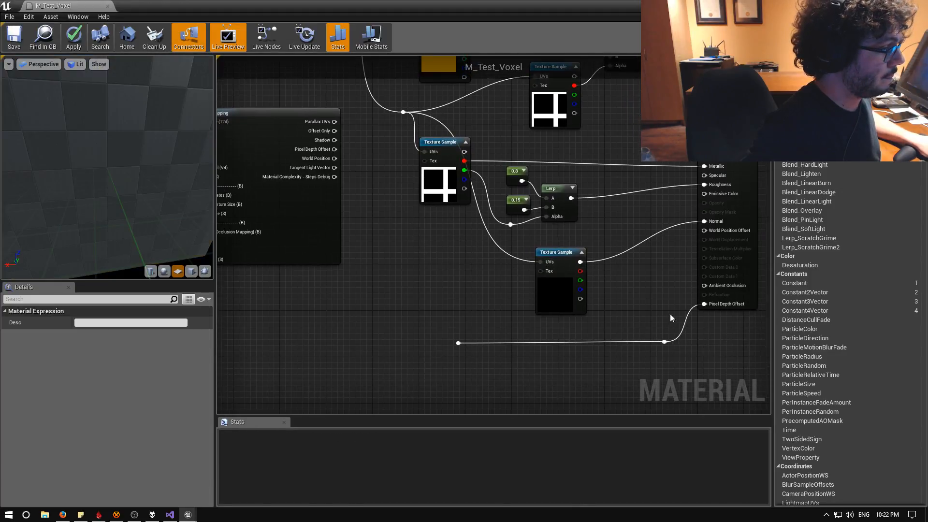
right_click(704, 304)
left_click(721, 329)
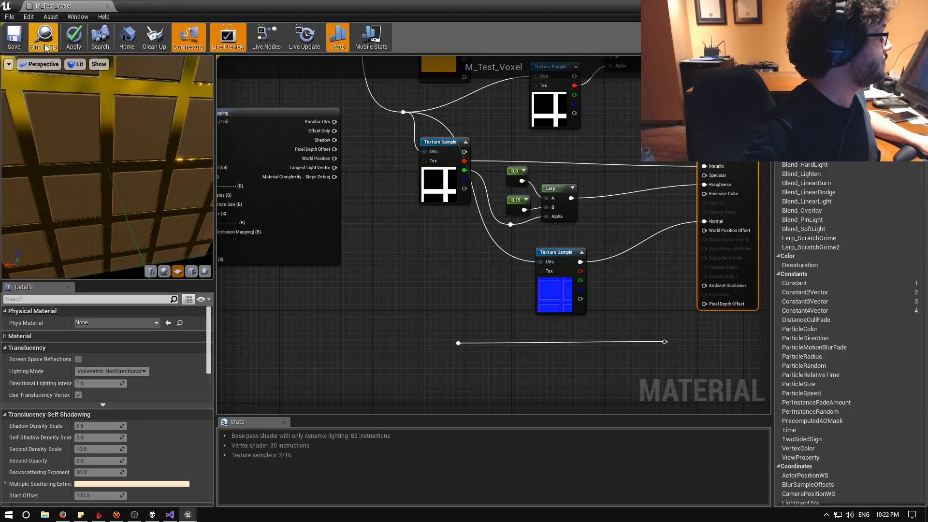
Look through the material's settings from Material to Thumbnail, including the Material Domain and Blend Mode options
right_click_drag(639, 192, 599, 198)
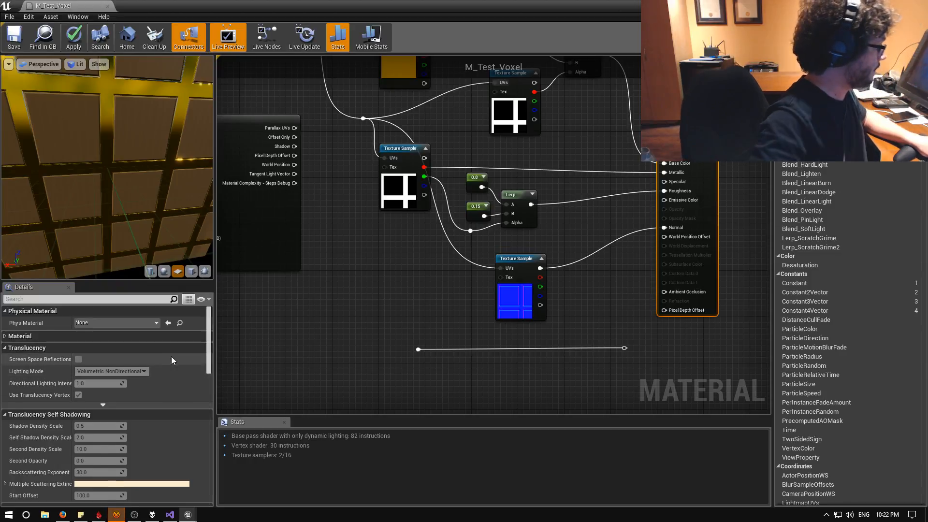
scroll(170, 367, "down", 15)
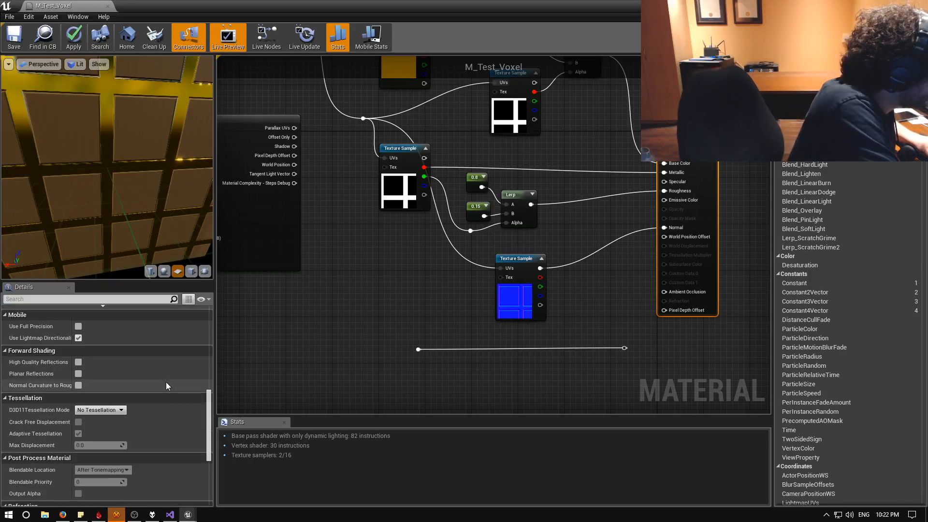
scroll(166, 385, "down", 10)
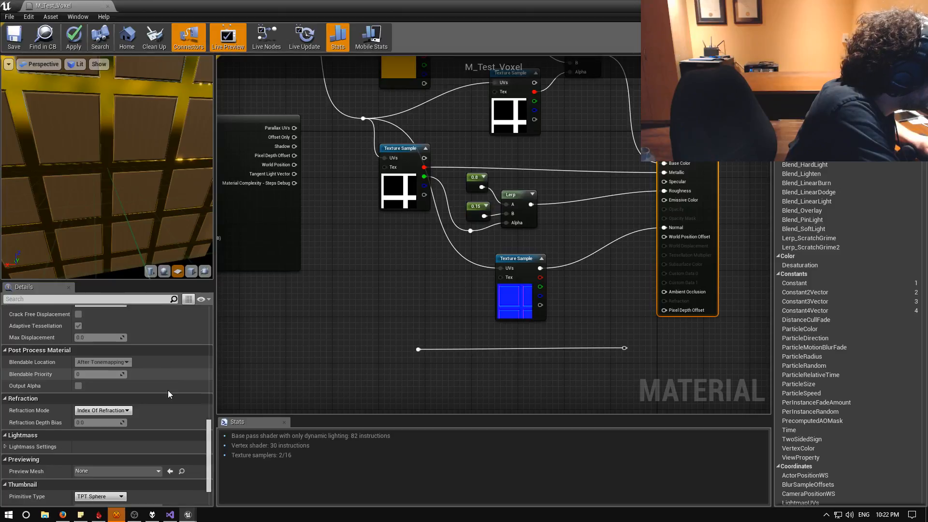
scroll(167, 389, "down", 5)
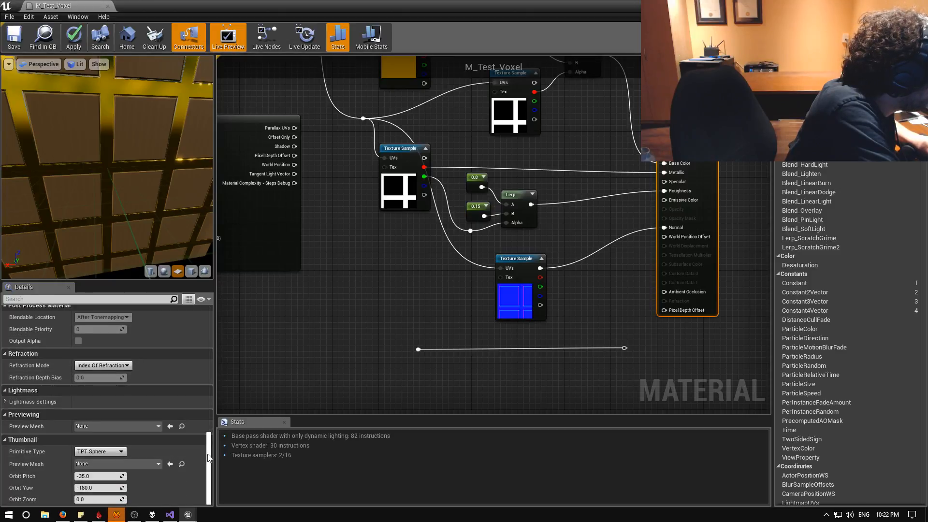
left_click_drag(209, 456, 209, 334)
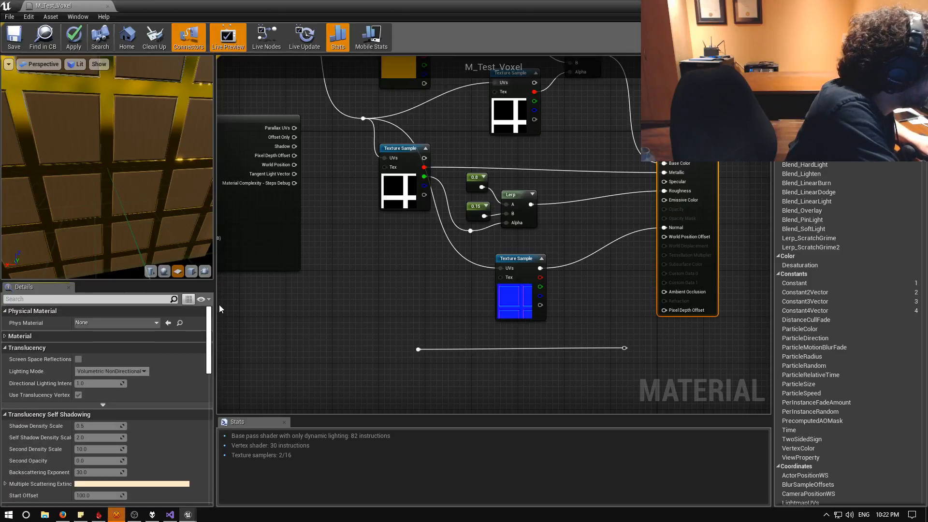
left_click(5, 336)
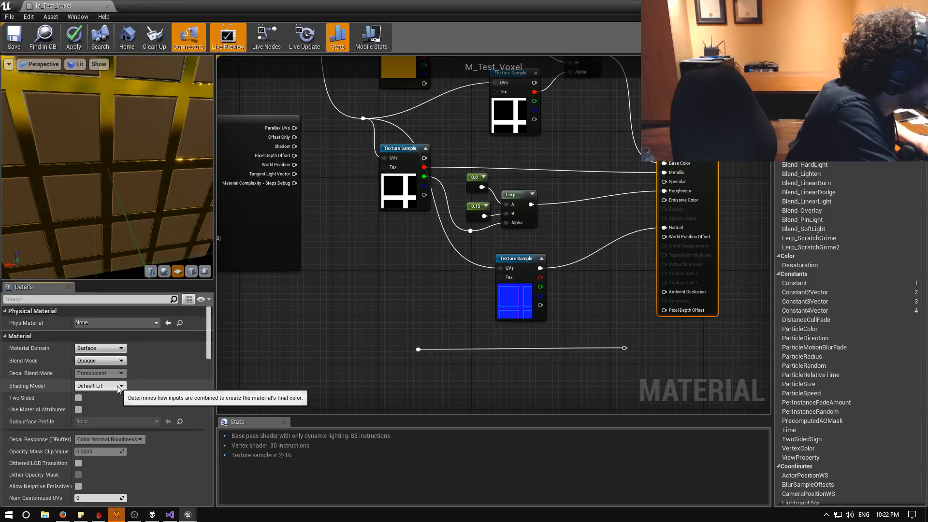
left_click(121, 348)
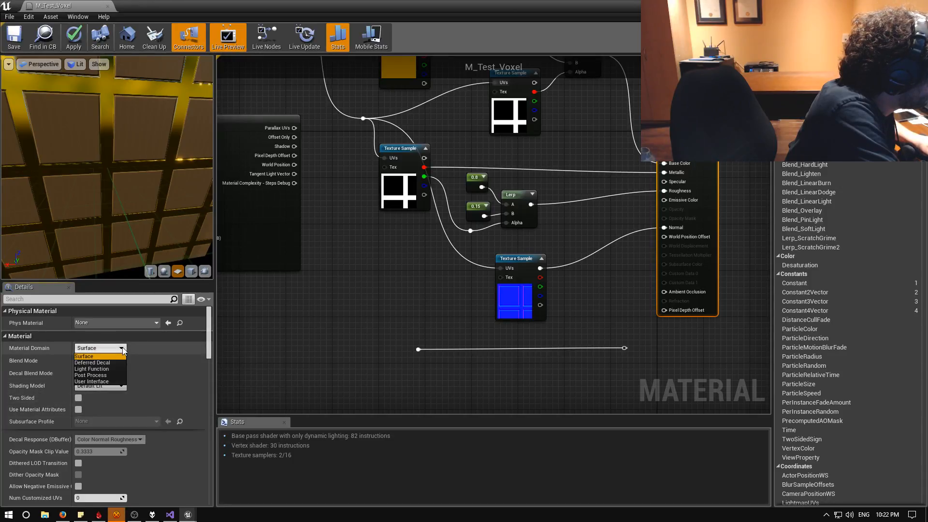
left_click(123, 347)
left_click(123, 361)
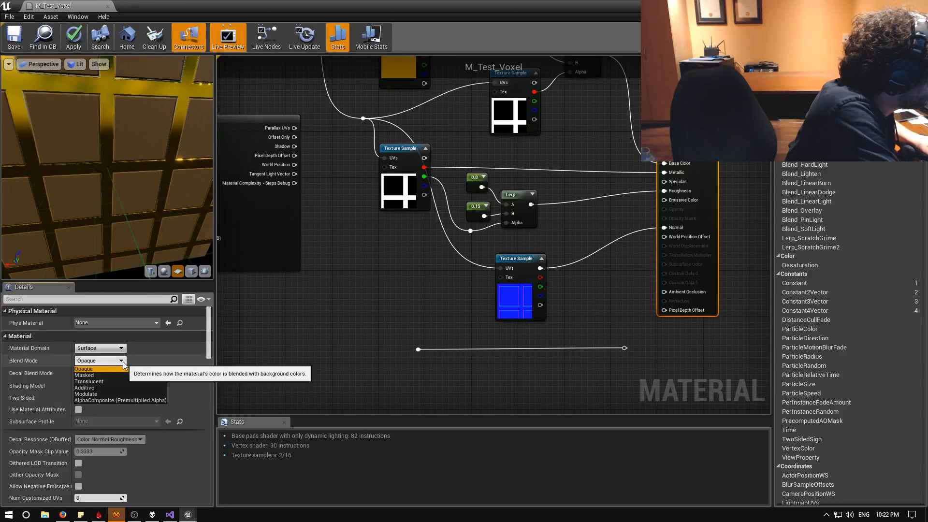
left_click(123, 361)
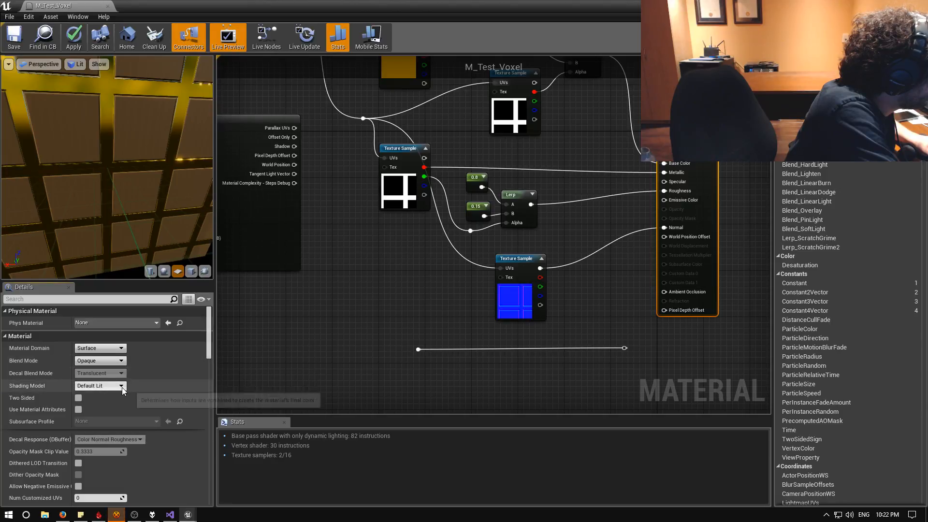
scroll(169, 392, "down", 5)
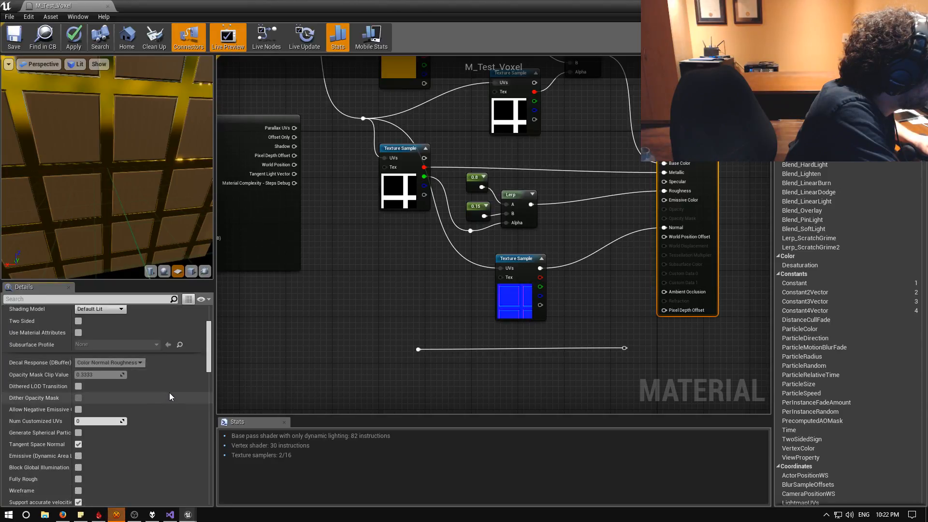
scroll(169, 396, "down", 1)
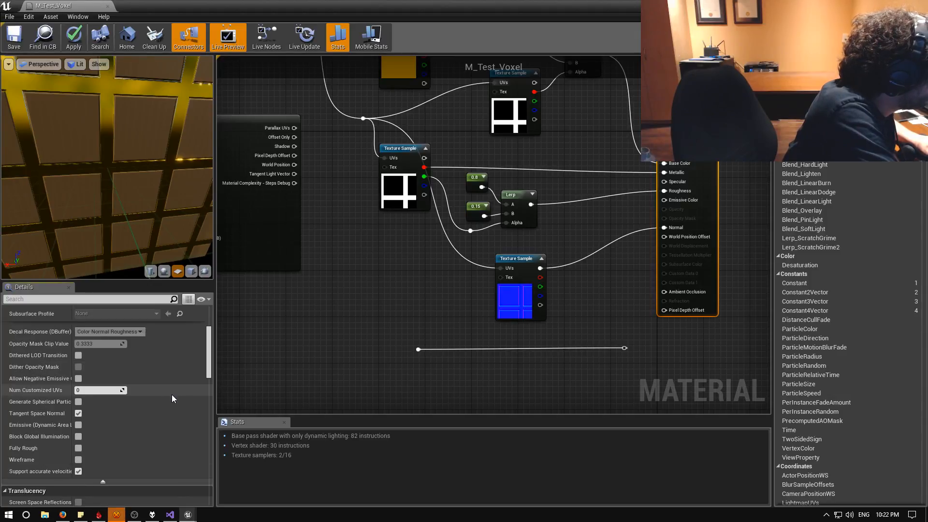
scroll(173, 394, "down", 12)
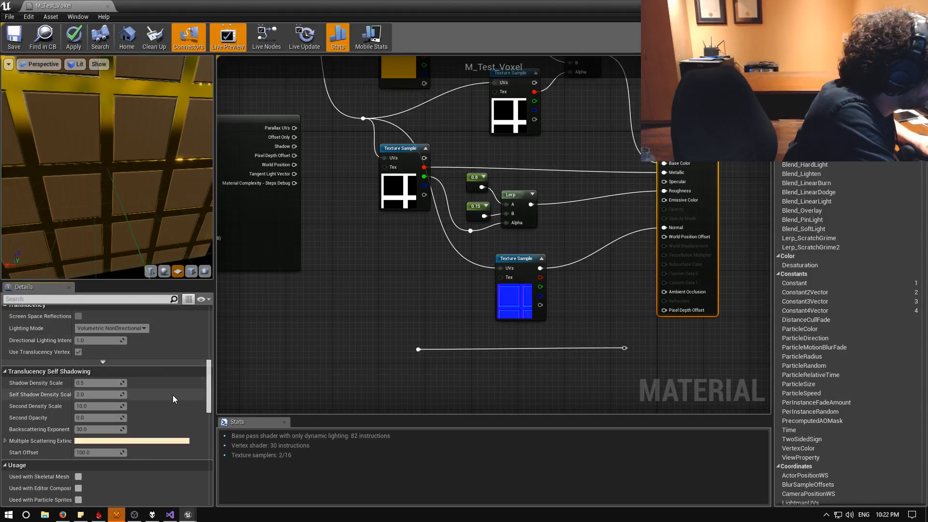
scroll(173, 396, "down", 10)
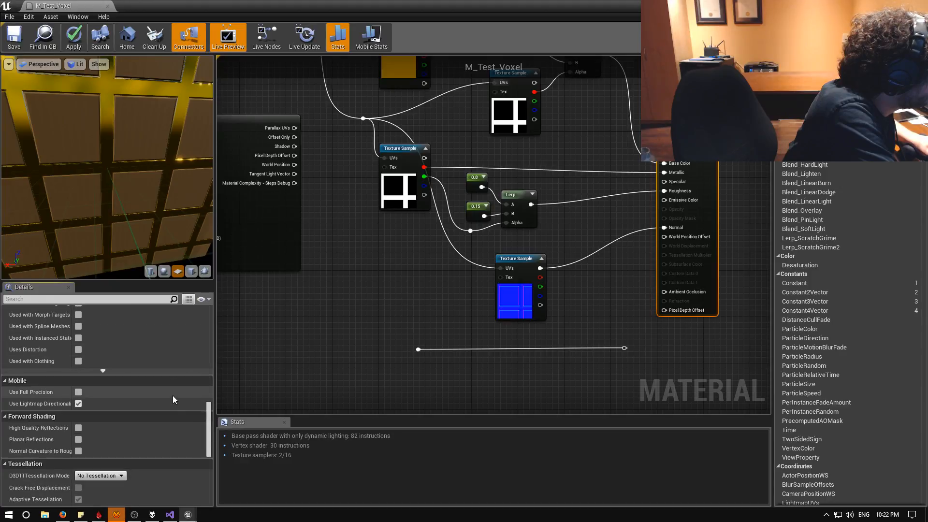
scroll(172, 395, "down", 8)
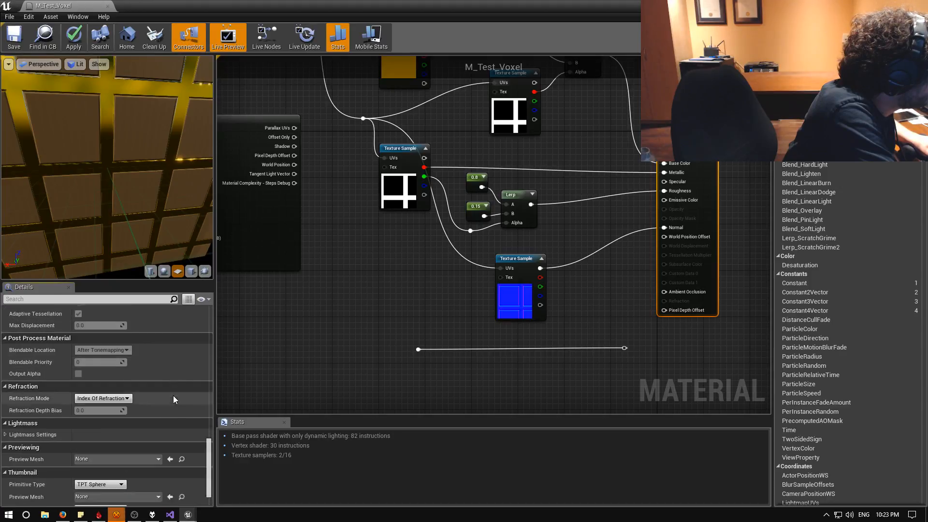
Add a BumpOffset node and place it beside the last reroute node, ahead of the Texture Samples
right_click(415, 323)
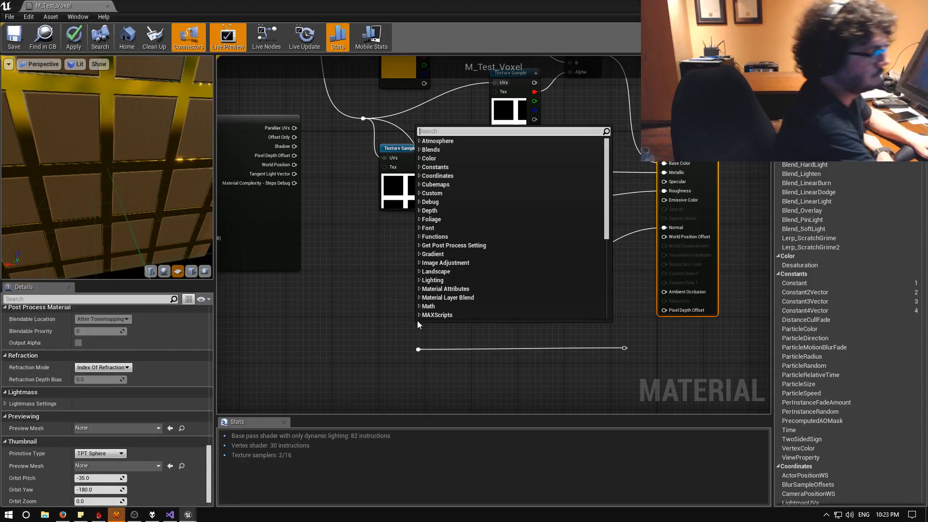
type("bump")
key("Return")
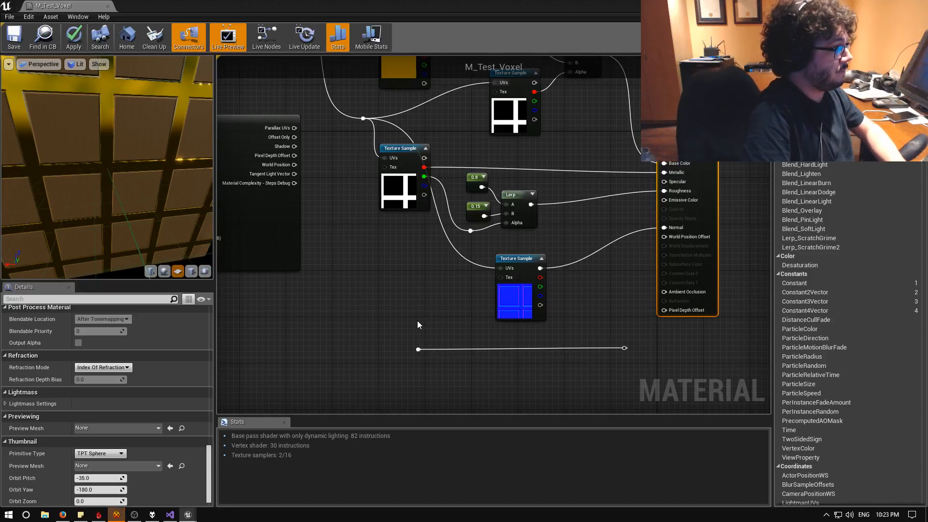
left_click_drag(418, 325, 330, 261)
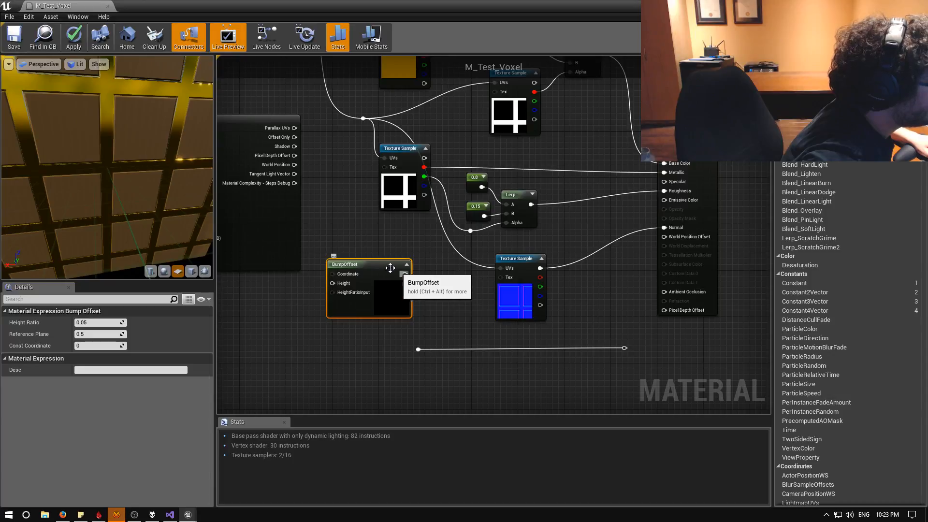
left_click_drag(390, 268, 360, 231)
right_click_drag(360, 231, 391, 333)
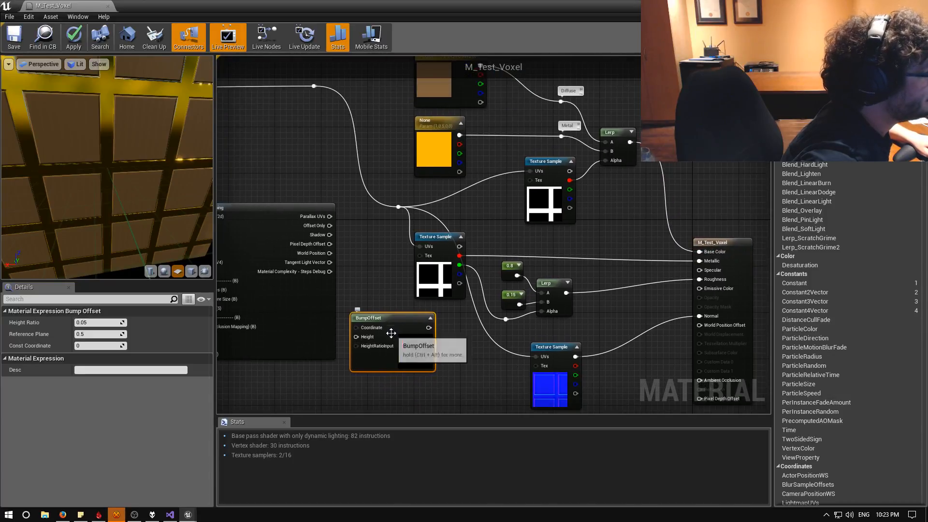
left_click_drag(391, 333, 405, 209)
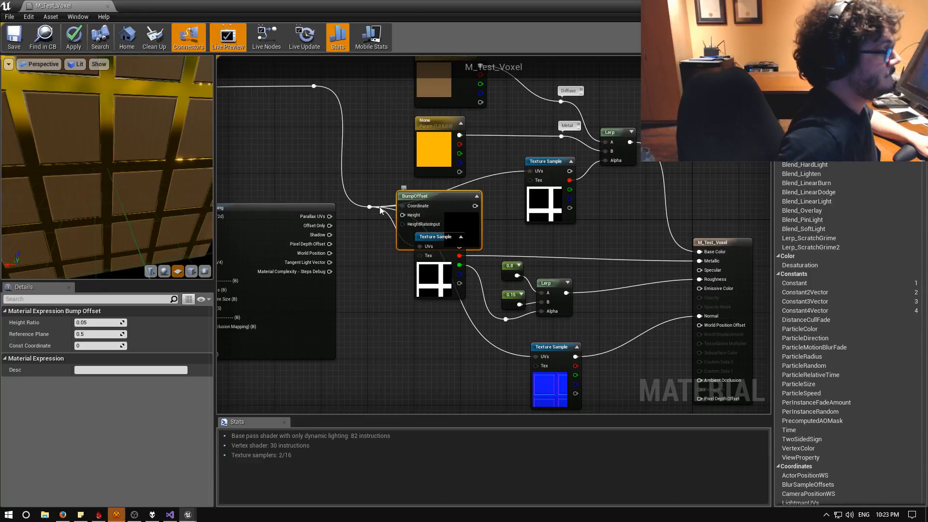
Move the ParallaxOcclusionMapping node with its Texture Object and constants out of the way below the rest of the graph
right_click_drag(338, 178, 369, 195)
scroll(455, 227, "down", 2)
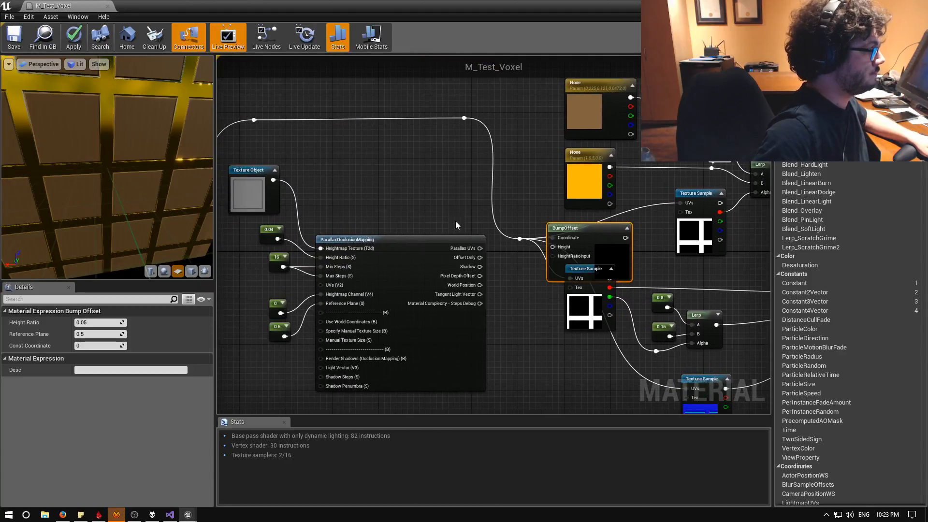
scroll(455, 227, "down", 1)
left_click_drag(356, 192, 470, 303)
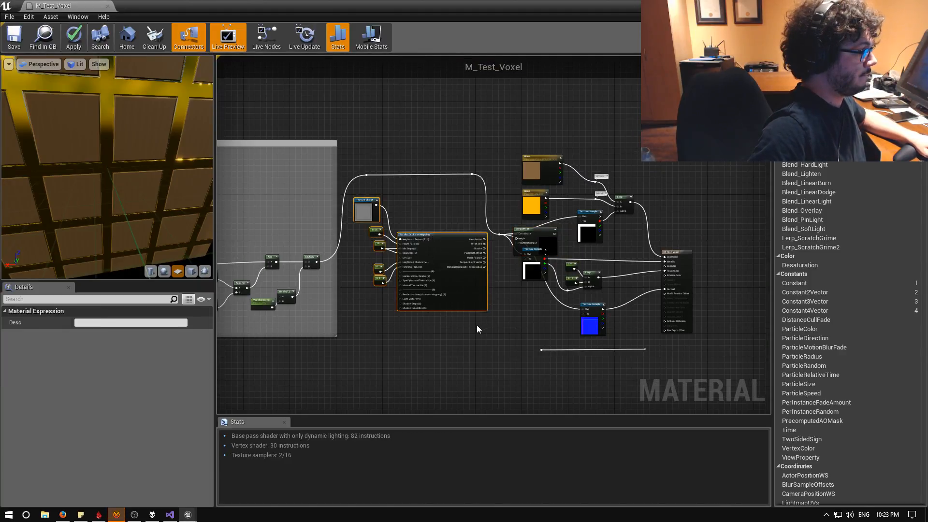
left_click_drag(436, 241, 433, 395)
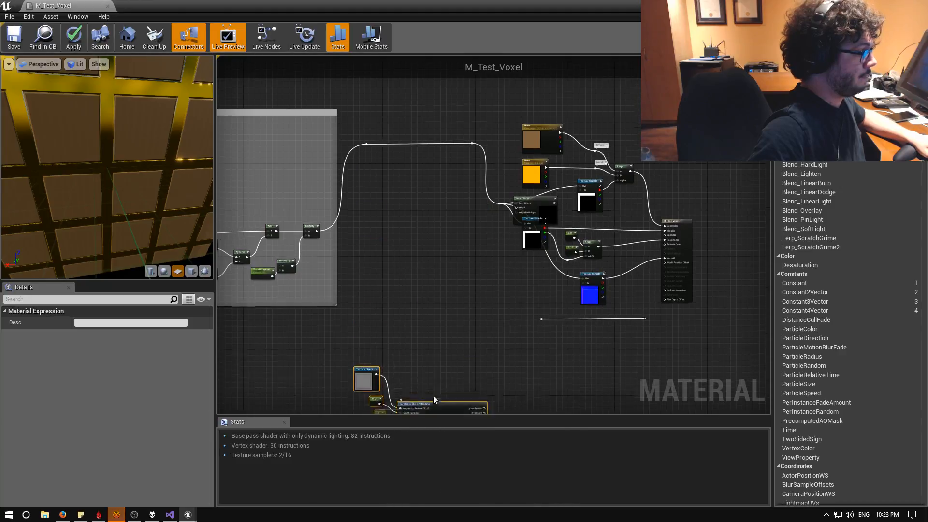
left_click(458, 277)
scroll(445, 311, "up", 2)
scroll(444, 312, "up", 2)
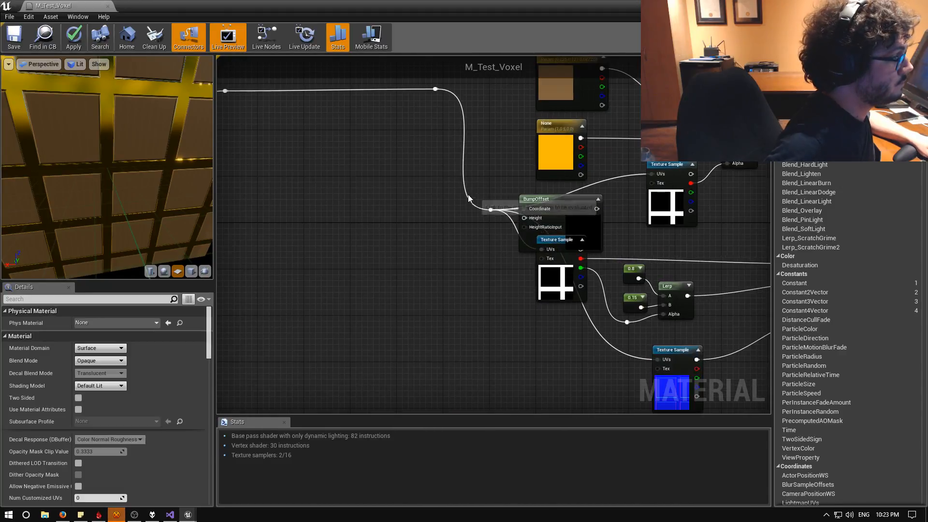
Break the last reroute node's links to the Texture Samples and connect the reroute node to BumpOffset's Coordinate input
right_click(491, 210)
left_click(515, 185)
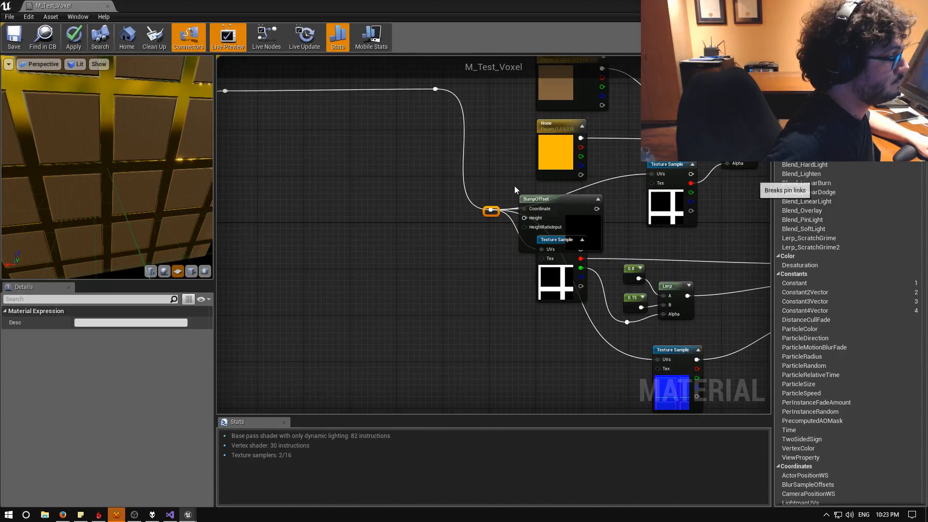
left_click_drag(493, 212, 528, 209)
Move the BumpOffset node and its reroute node together away from the Texture Samples so they no longer overlap
scroll(452, 191, "down", 3)
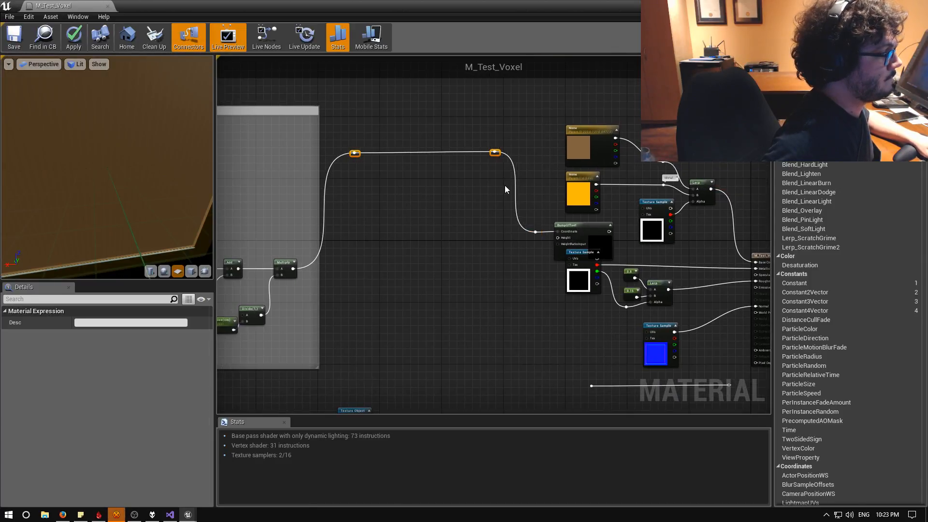
left_click_drag(505, 206, 560, 233)
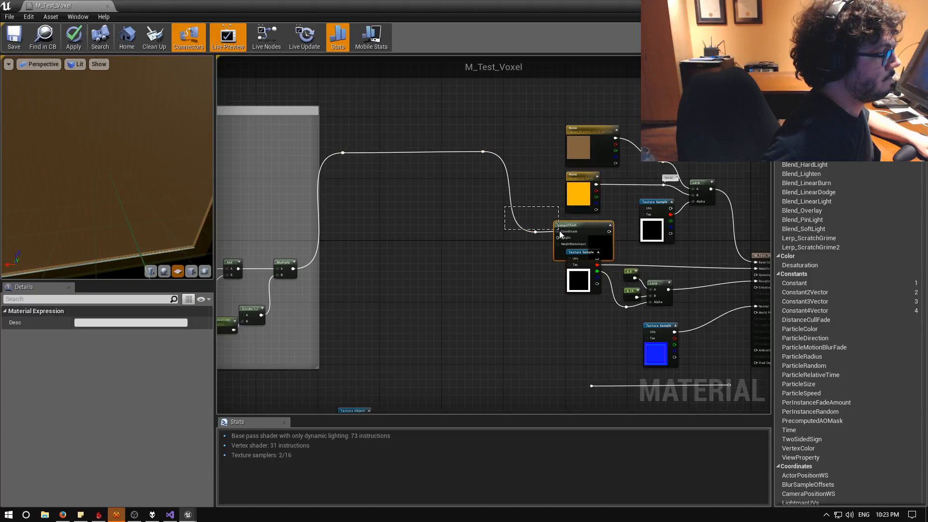
key("Left")
key("Left")
key("Left")
key("Left")
key("Left")
key("Left")
key("Left")
key("Left")
key("Left")
key("Left")
key("Left")
key("Left")
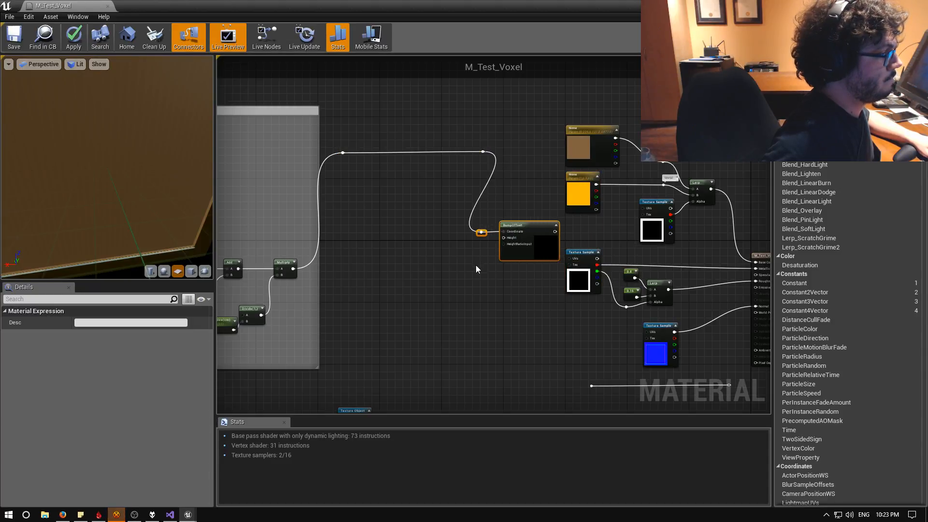
left_click(475, 262)
Try to connect the ParallaxOcclusionMapping group's Texture Object to BumpOffset's Height input
right_click_drag(476, 262, 309, 264)
right_click_drag(643, 290, 478, 167)
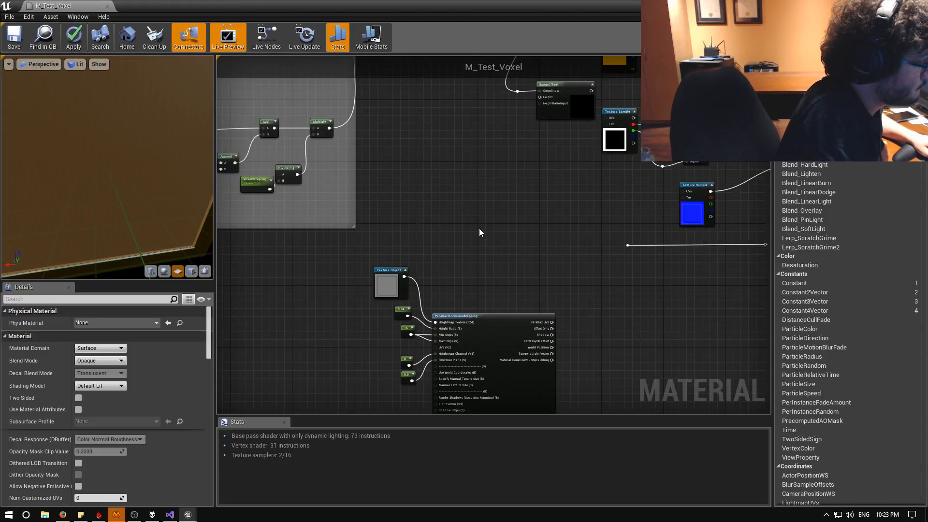
right_click_drag(498, 247, 490, 304)
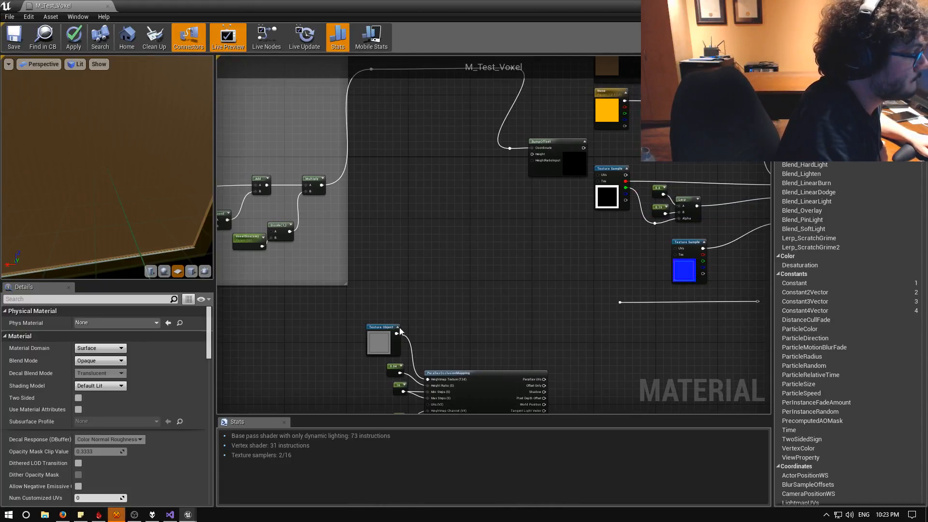
left_click_drag(396, 334, 531, 155)
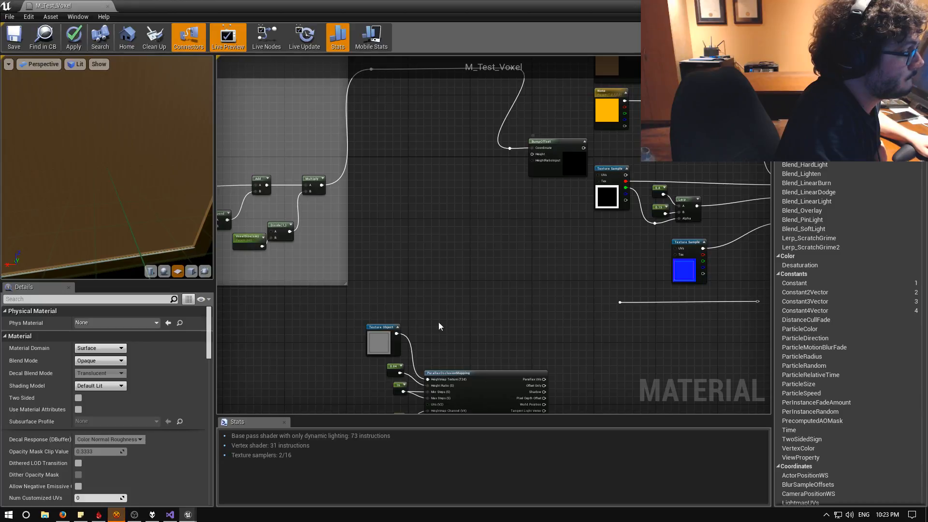
right_click_drag(471, 237, 452, 271)
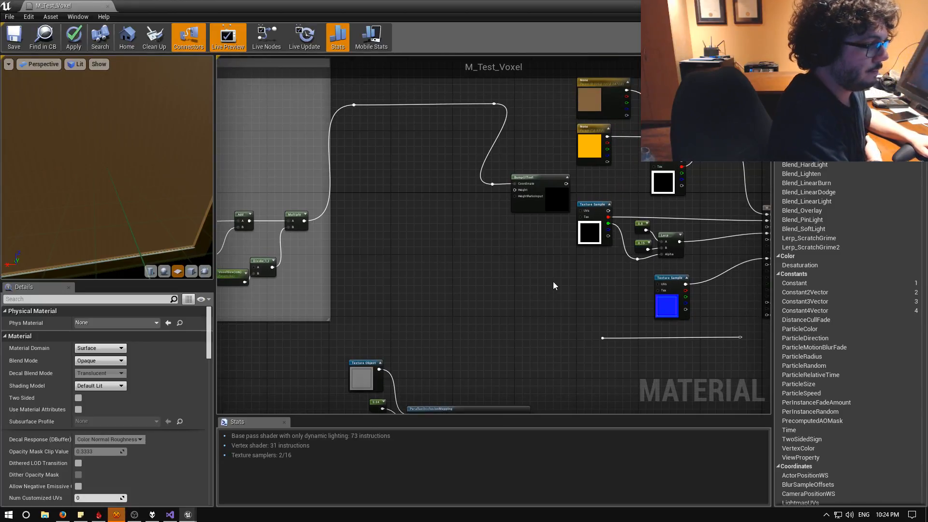
Add a TextureSample node in the empty area between the Multiply node and the BumpOffset node
right_click(430, 263)
type("sample")
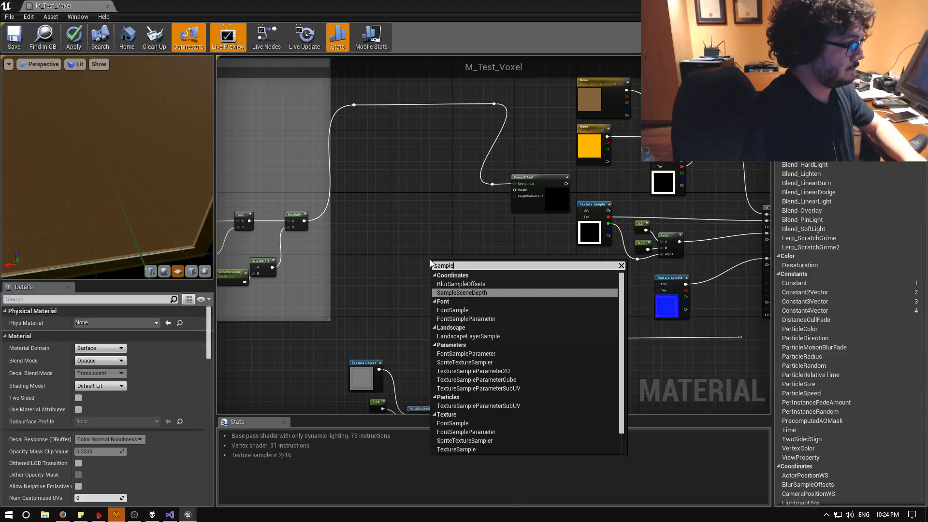
key("Down")
key("Down")
key("Down")
key("Down")
key("Down")
key("Down")
key("Down")
key("Down")
key("Down")
key("Down")
key("Down")
key("Down")
key("Down")
key("Return")
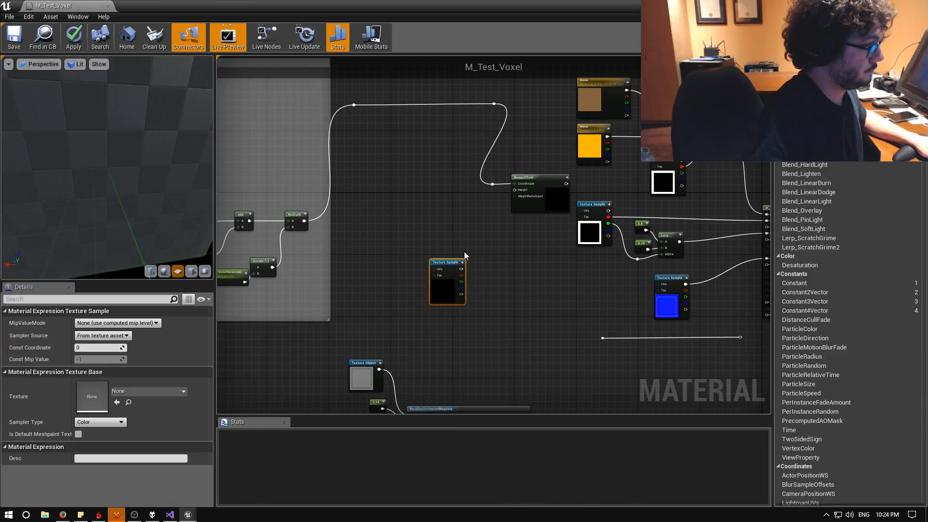
Assign the VoxelHeightMap_01a texture to the new Texture Sample node
left_click(165, 392)
type("voxel")
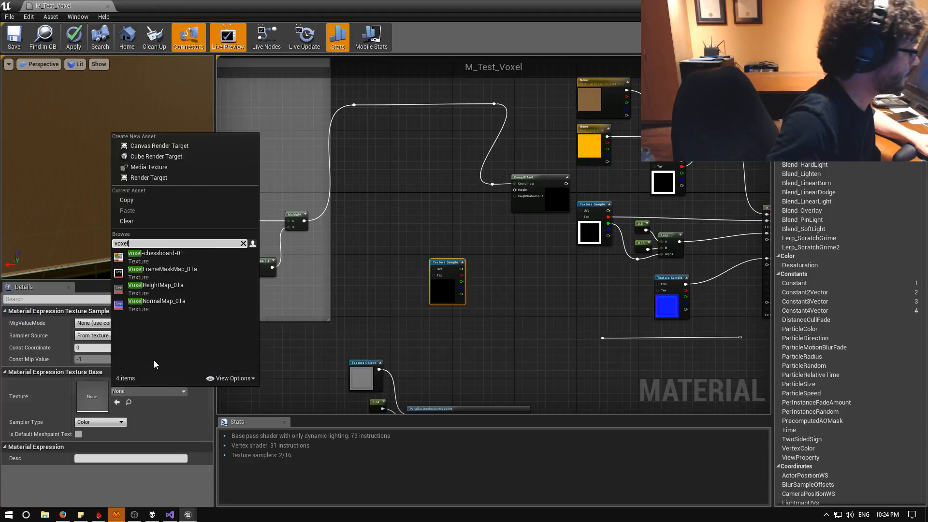
left_click(156, 289)
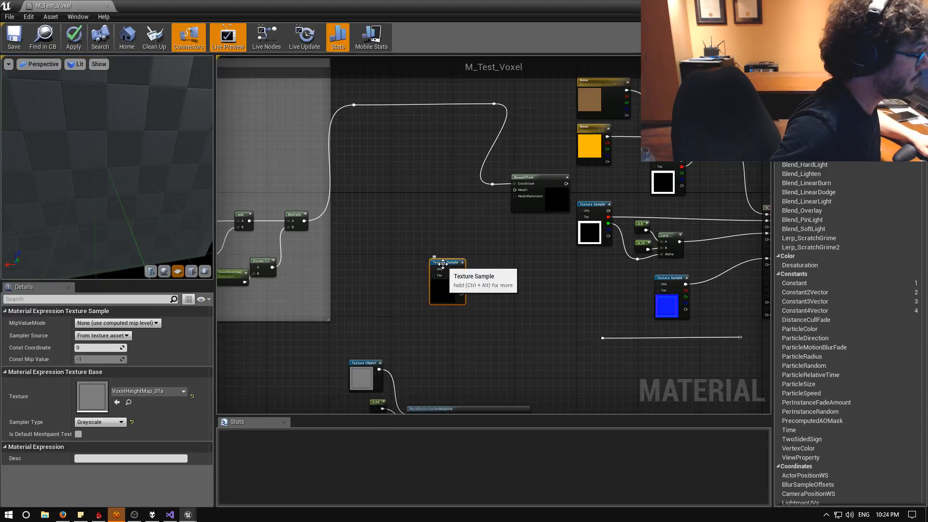
Connect the height map sample to BumpOffset's Height input and feed its UVs from the Multiply node
left_click_drag(444, 263, 516, 192)
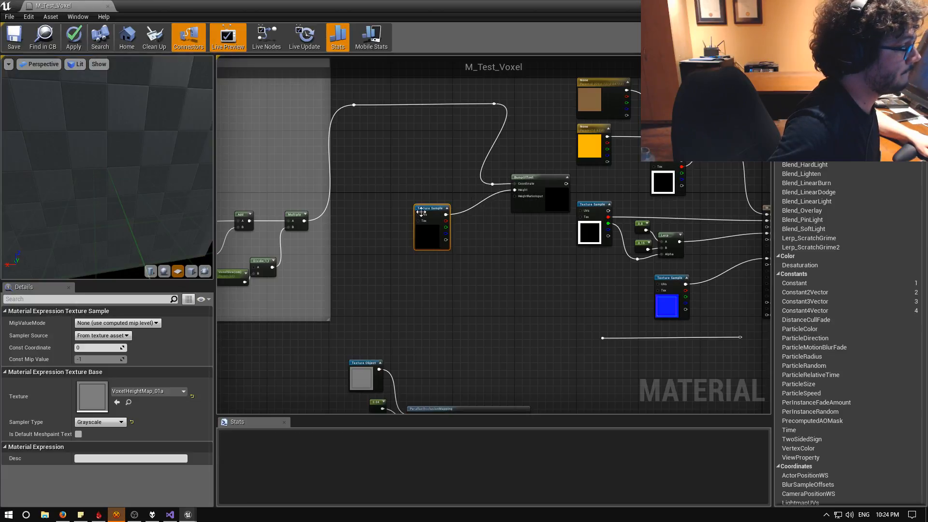
left_click_drag(304, 221, 307, 224)
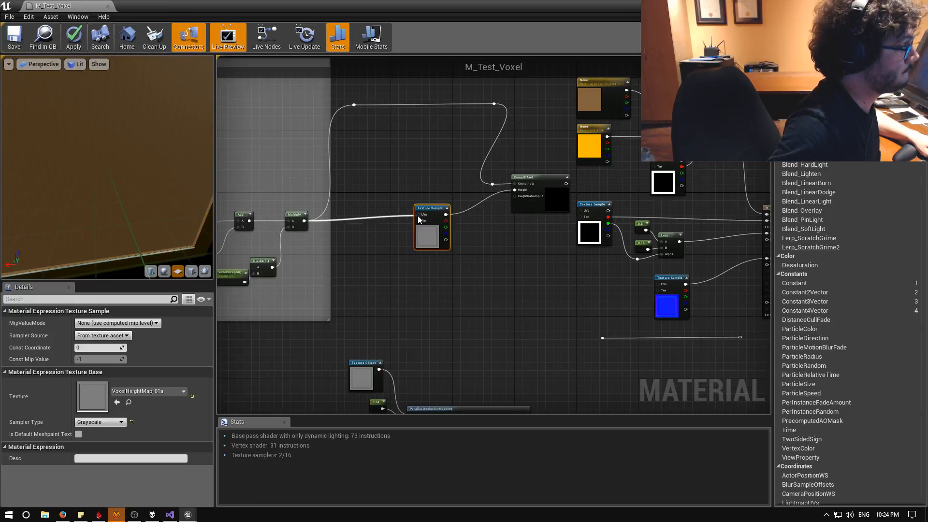
Connect BumpOffset's output to the UVs inputs of the two frame mask Texture Samples
right_click_drag(419, 218, 398, 306)
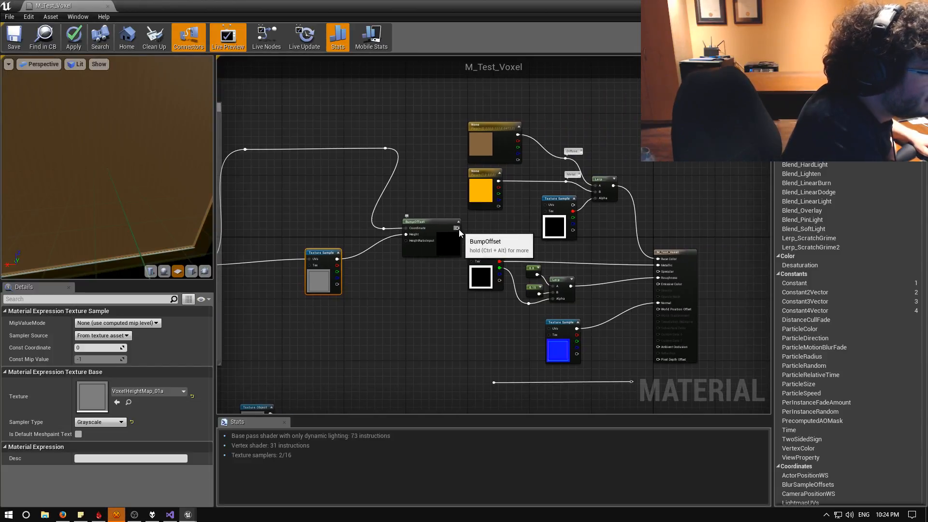
left_click_drag(458, 228, 546, 204)
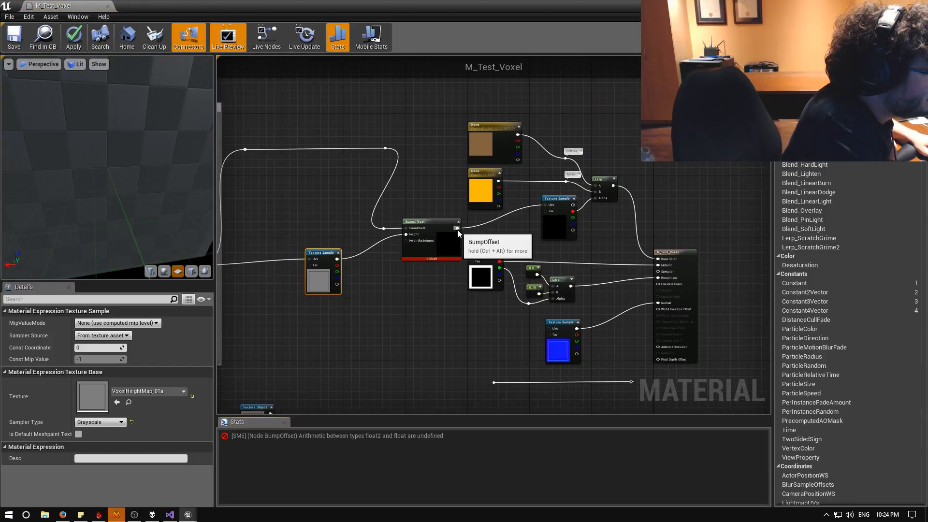
left_click_drag(457, 228, 471, 255)
Feed BumpOffset's Height from the height map's red channel, and connect BumpOffset's output to the normal map sample's UVs
left_click(427, 256)
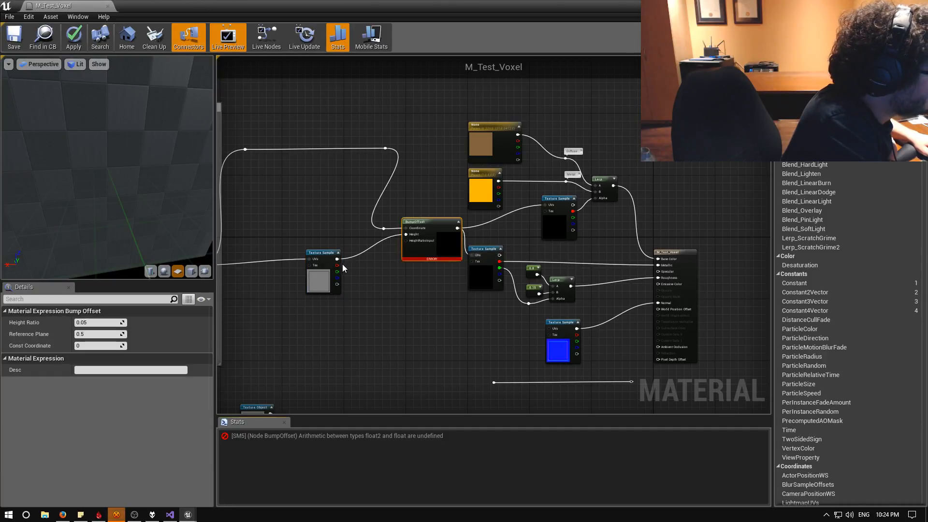
left_click_drag(338, 265, 411, 234)
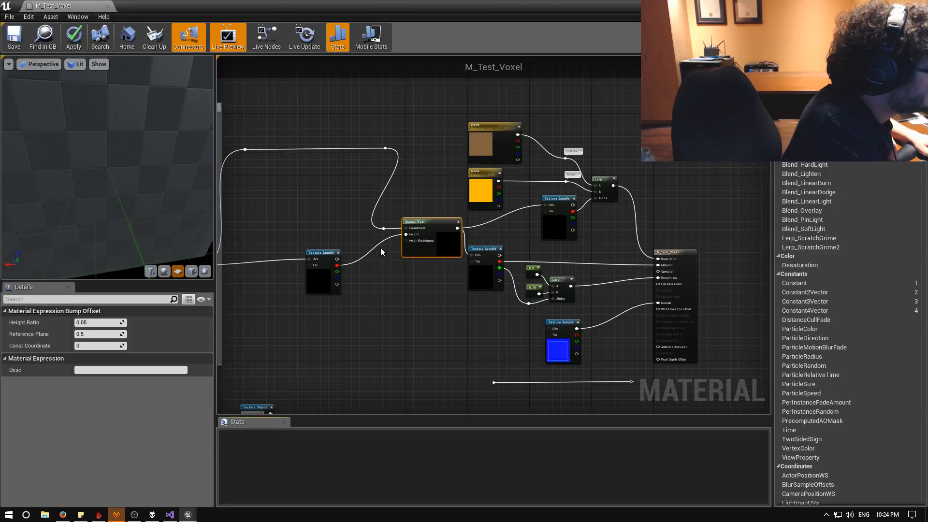
right_click_drag(499, 279, 481, 273)
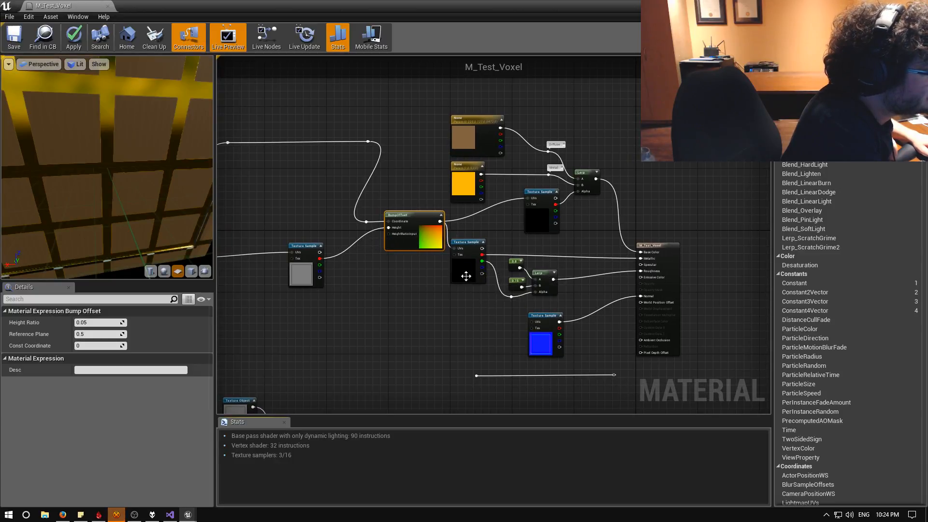
left_click_drag(439, 221, 532, 323)
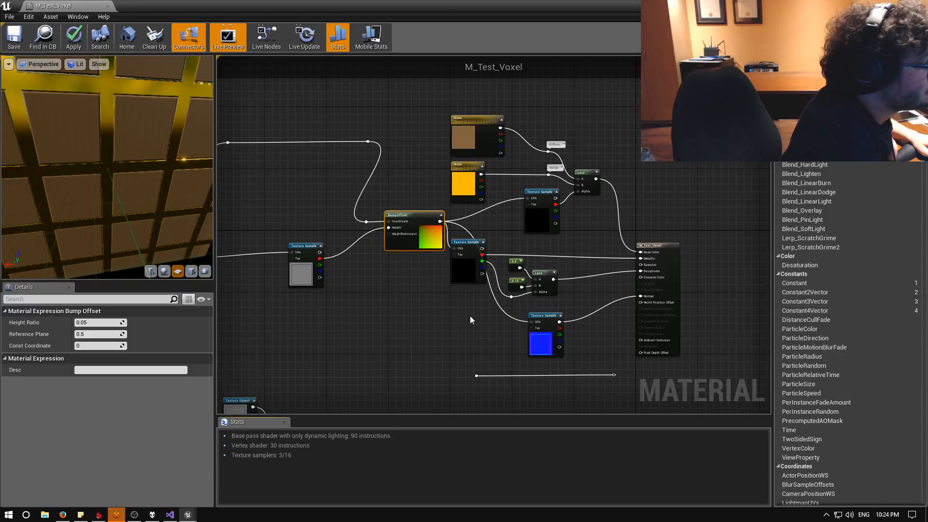
Apply the material changes, inspect the cube in the Battle_ChessBoard level and return to the M_Test_Voxel material
left_click_drag(172, 227, 171, 226)
right_click_drag(429, 290, 404, 291)
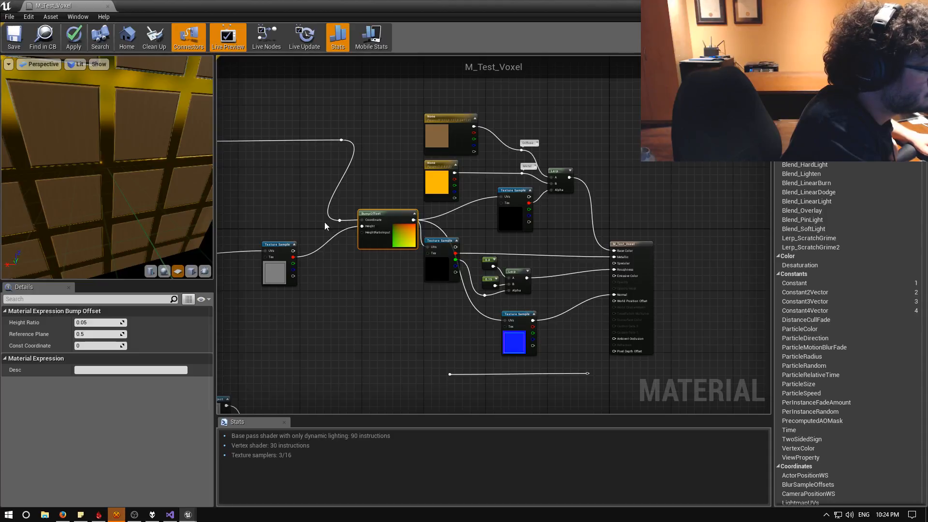
left_click(73, 38)
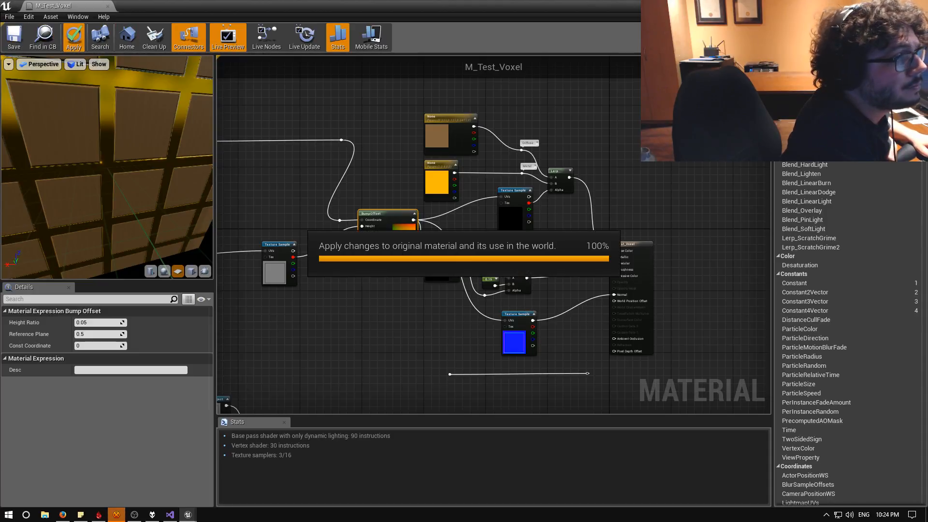
left_click(882, 5)
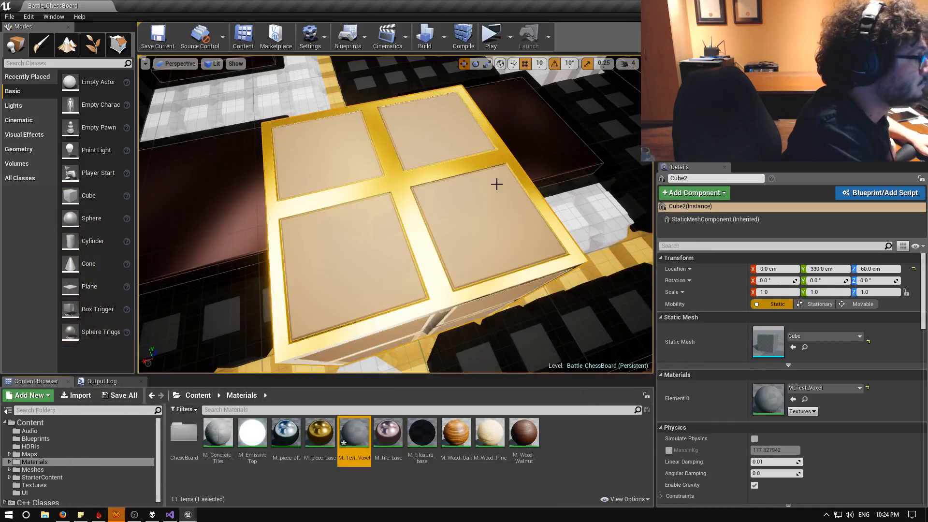
right_click_drag(377, 217, 420, 219)
left_click(188, 517)
left_click(266, 471)
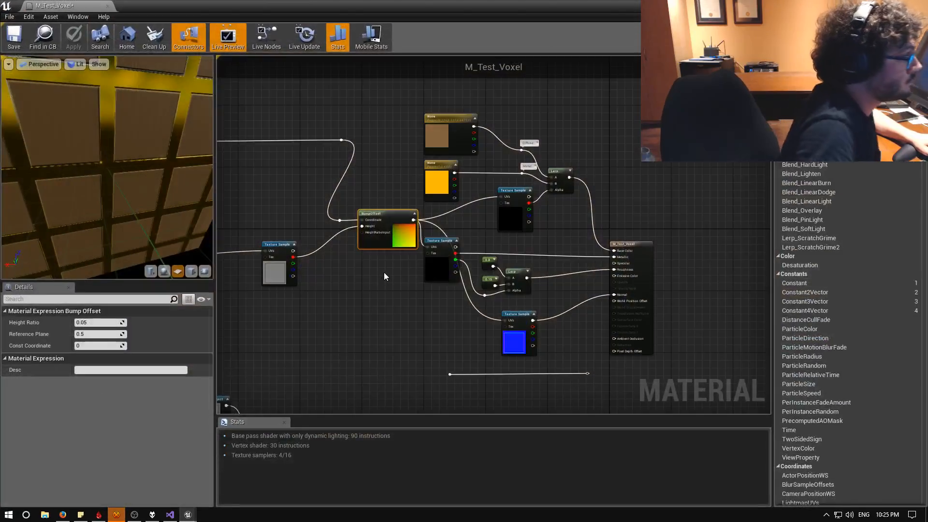
Add a Constant node below BumpOffset and connect it to the HeightRatioInput
scroll(340, 269, "up", 3)
left_click(335, 271)
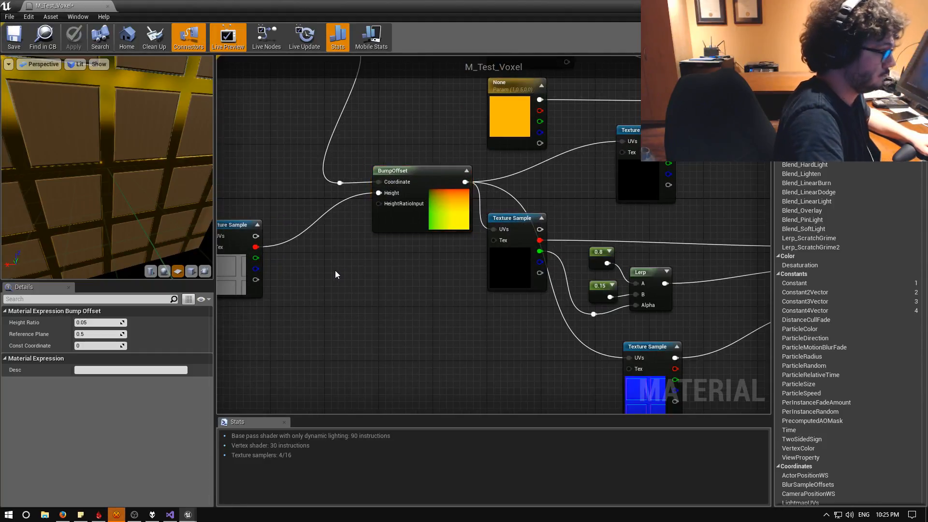
left_click_drag(349, 288, 378, 206)
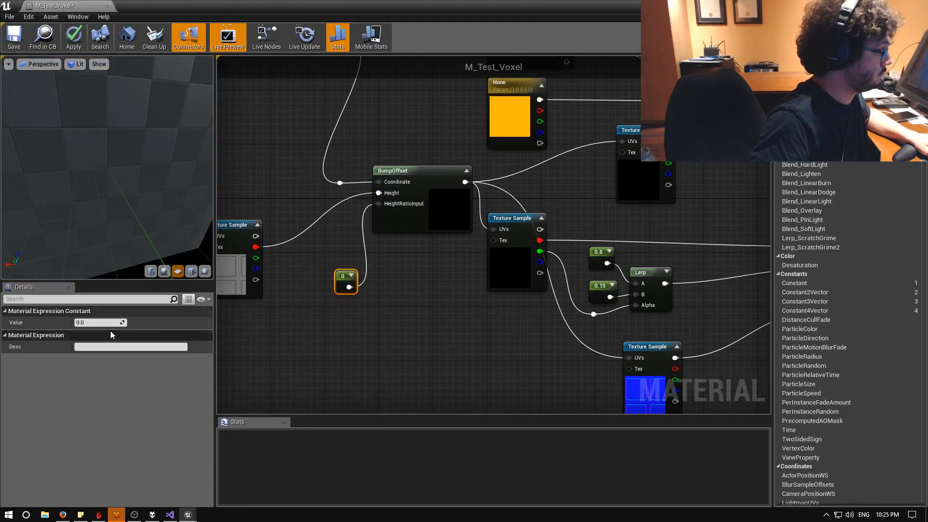
Try 20 and 1 as the value of the HeightRatioInput Constant
left_click(118, 322)
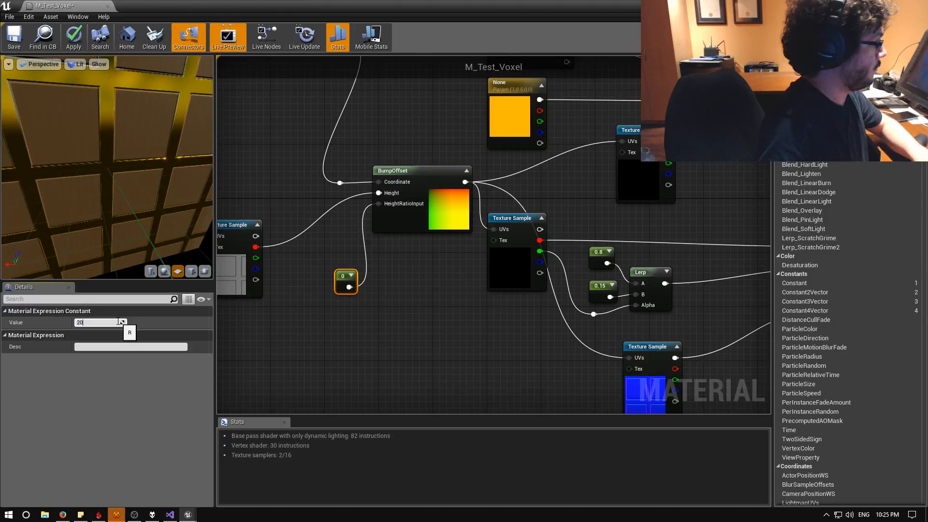
type("20")
key("Return")
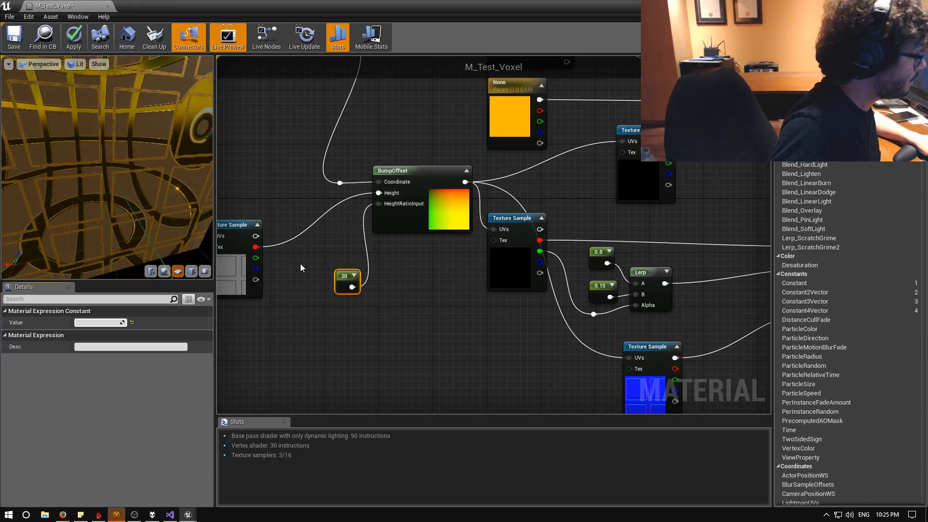
type("0.")
key("BackSpace")
key("BackSpace")
type("1")
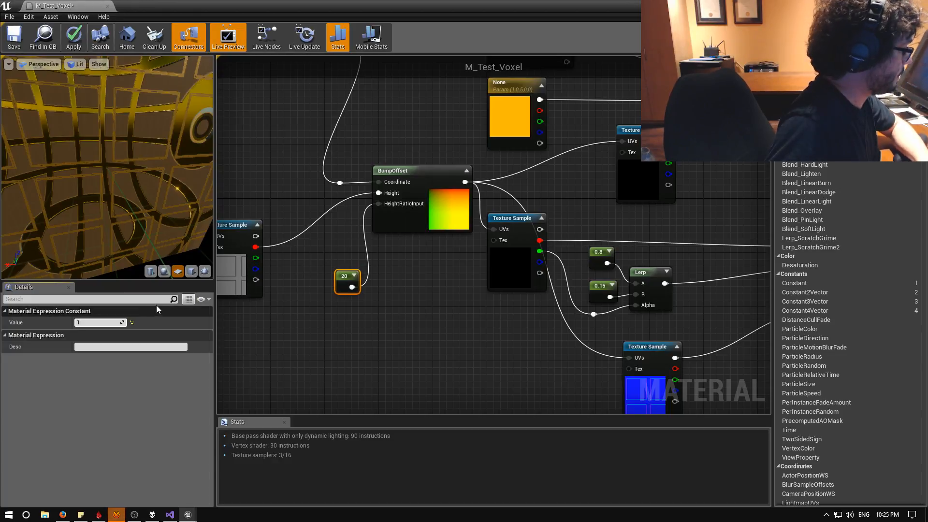
key("Return")
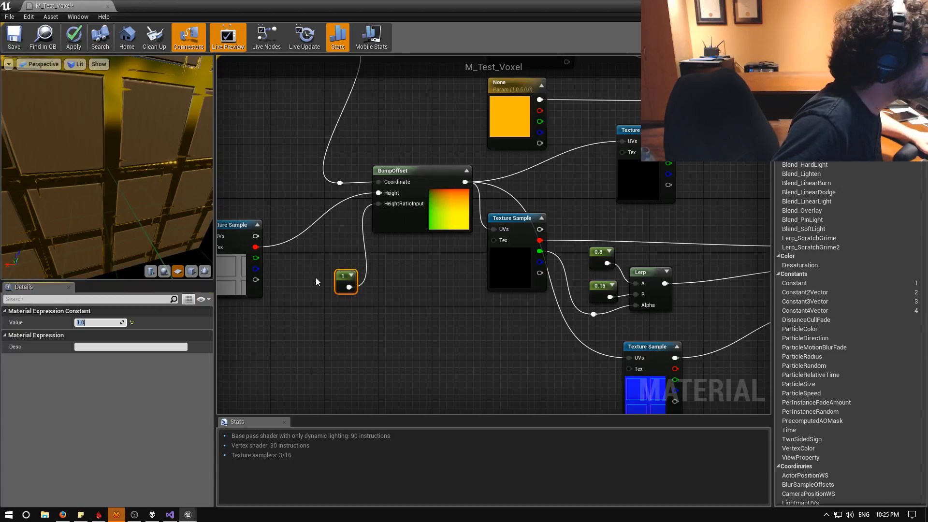
Try 0.1 and 0.5 as the HeightRatioInput Constant's value and check the material preview from another angle
left_click(101, 322)
type("0.")
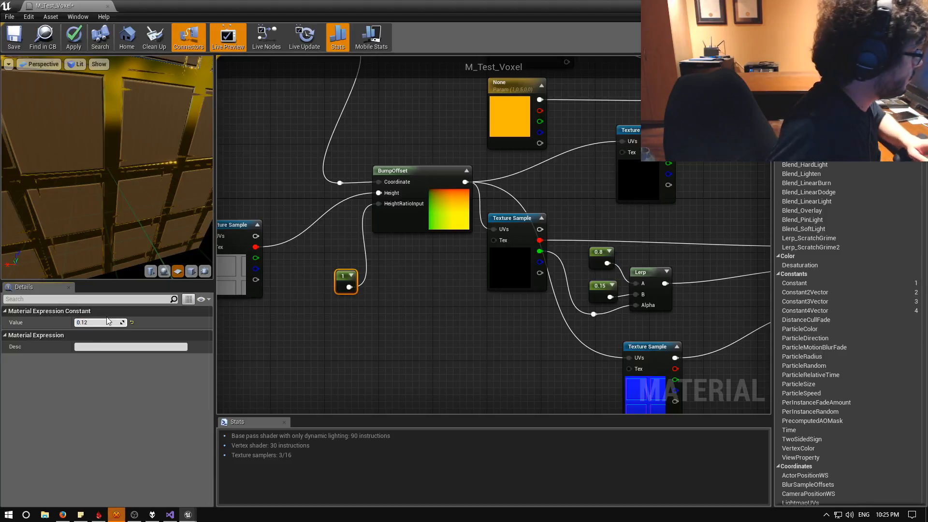
type("12")
key("BackSpace")
key("Return")
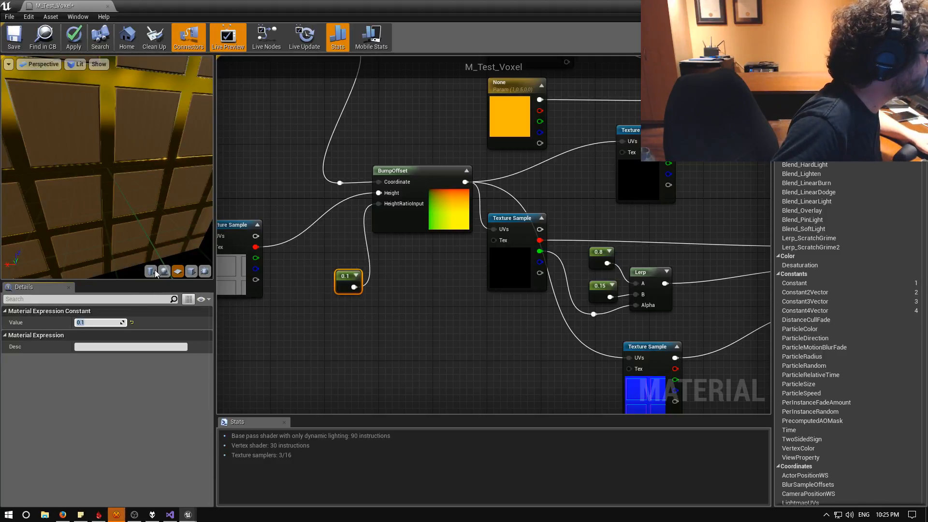
type("0.5")
key("Return")
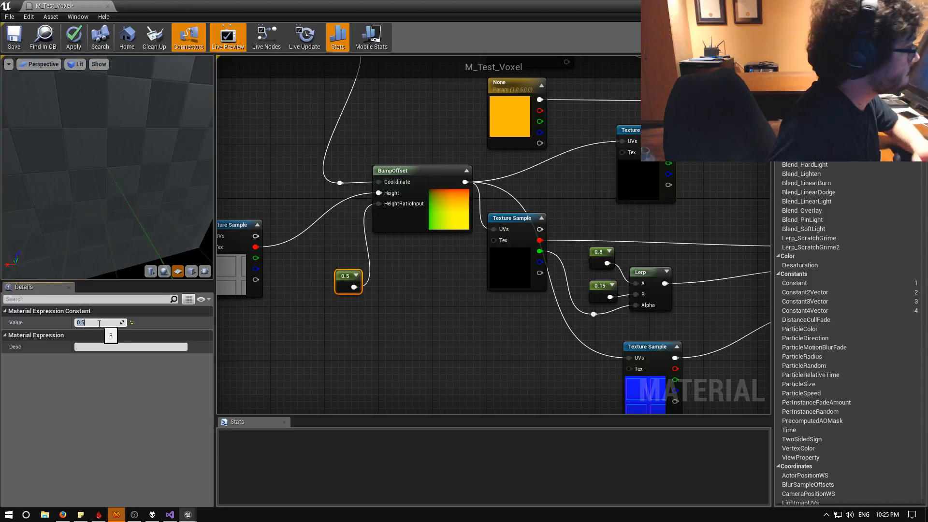
right_click_drag(61, 177, 60, 203)
mouse_move(75, 195)
left_mouse_down()
mouse_move(106, 188)
mouse_move(75, 195)
left_mouse_up()
Set the HeightRatioInput Constant to 0.1 and inspect the depth effect in the material preview
left_click(98, 322)
type("0.1")
key("Return")
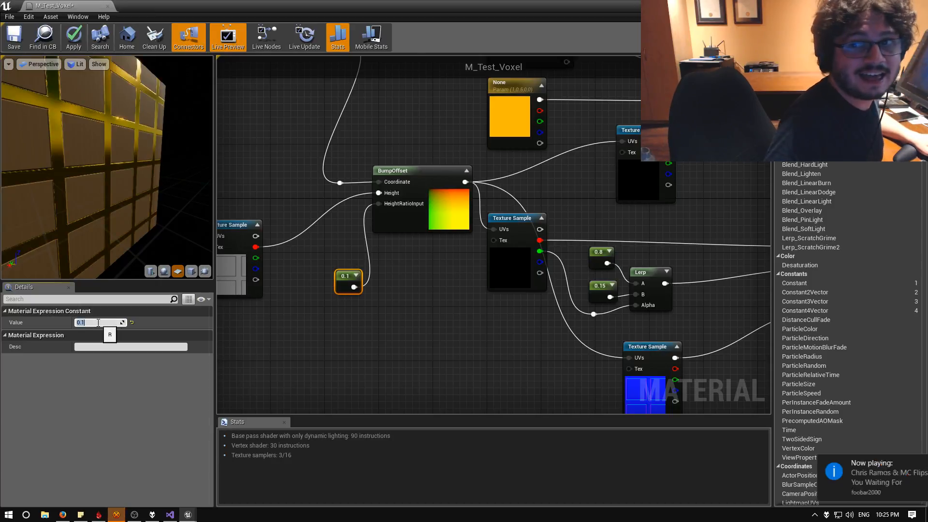
left_click_drag(76, 165, 90, 166)
scroll(75, 165, "up", 5)
scroll(77, 164, "down", 5)
Set the HeightRatioInput Constant to 0.05, apply the material and check its depth effect in the preview
left_click(105, 322)
type("0.0")
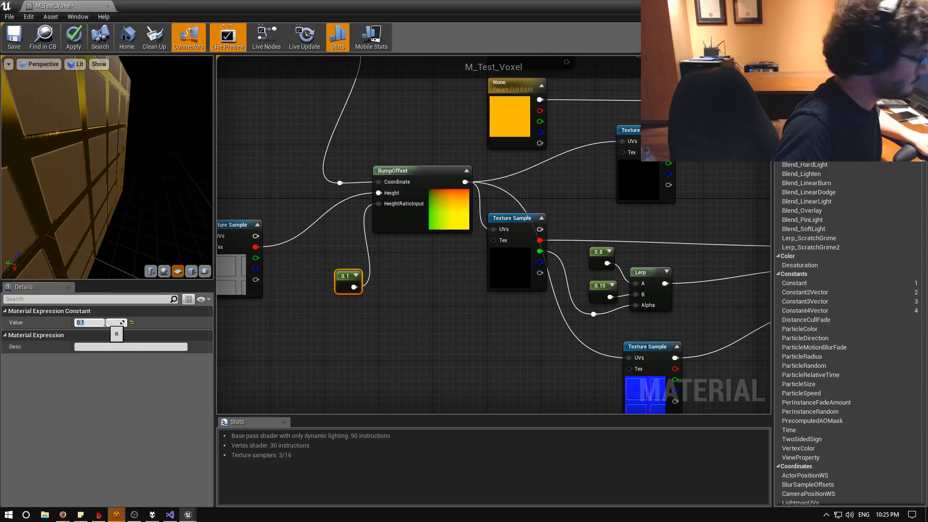
type("5")
key("Return")
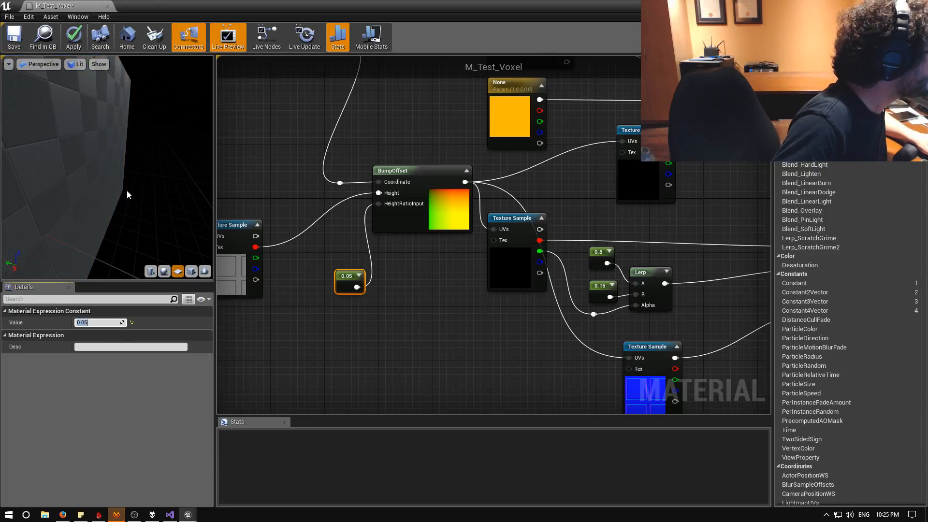
left_click_drag(106, 167, 106, 166)
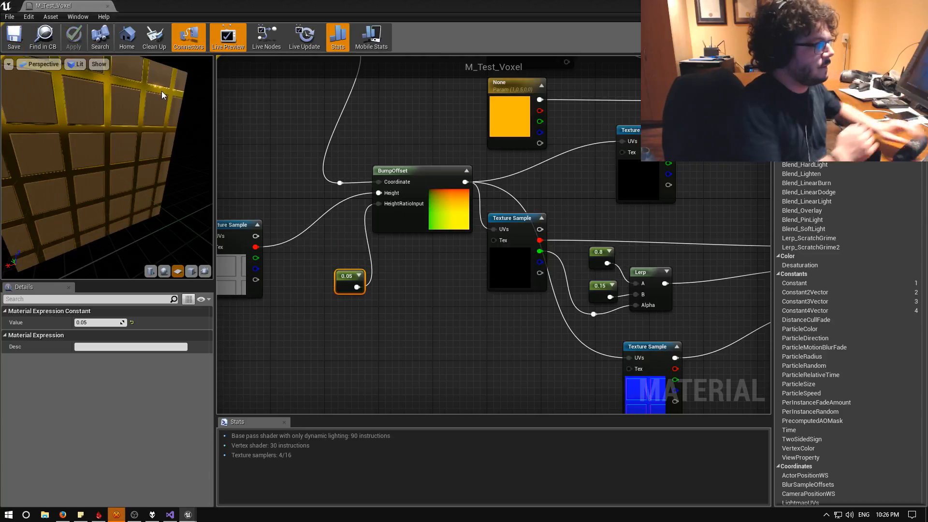
Return to the level, run the game preview and inspect the voxel cube while moving and rotating the camera
left_click(889, 5)
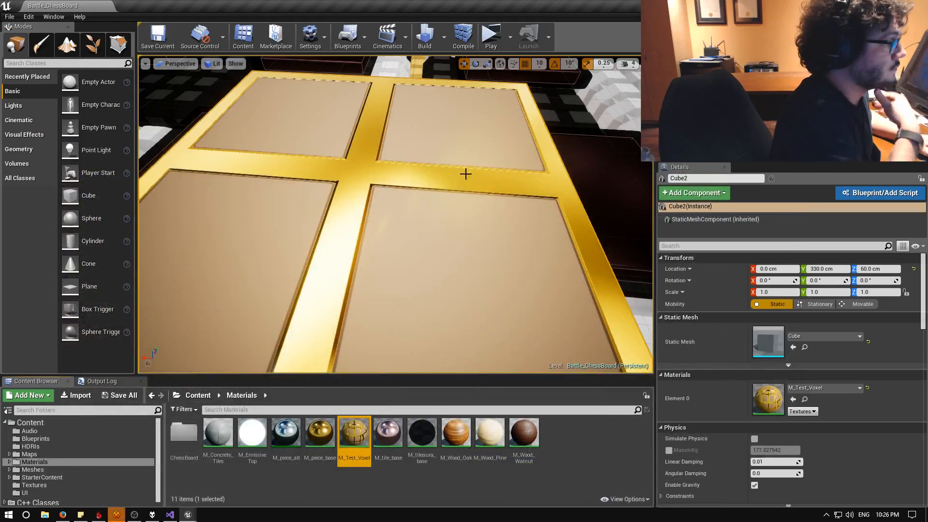
right_click_drag(429, 191, 428, 191)
left_click(491, 36)
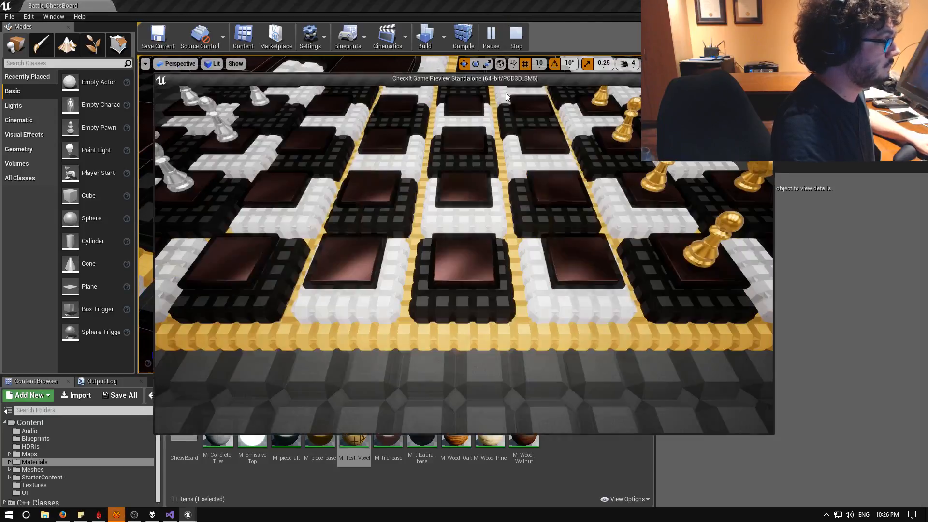
key("w")
key("a")
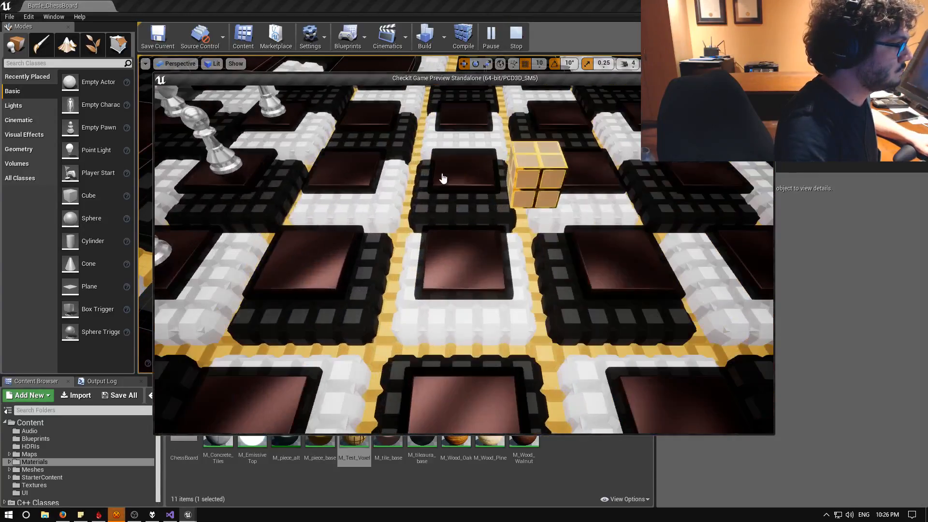
key("d")
key("w")
key("d")
key("a")
key("s")
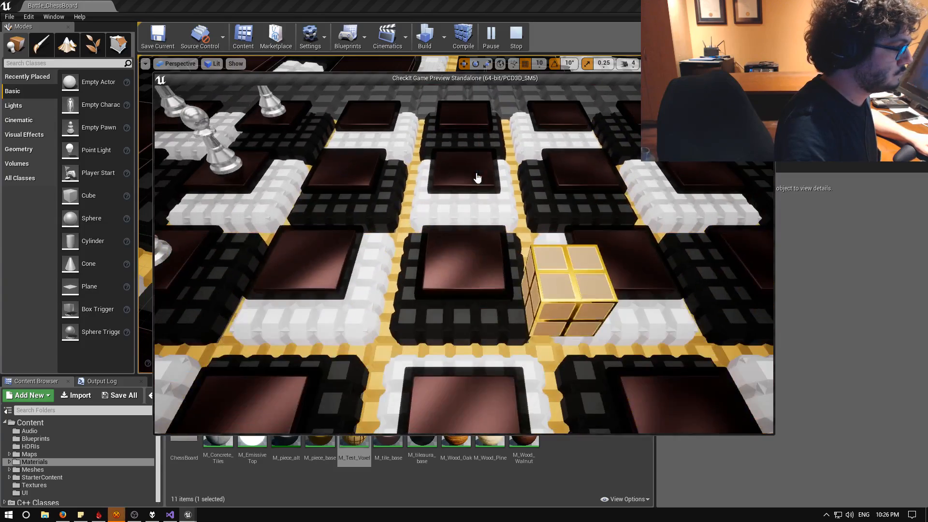
key("q")
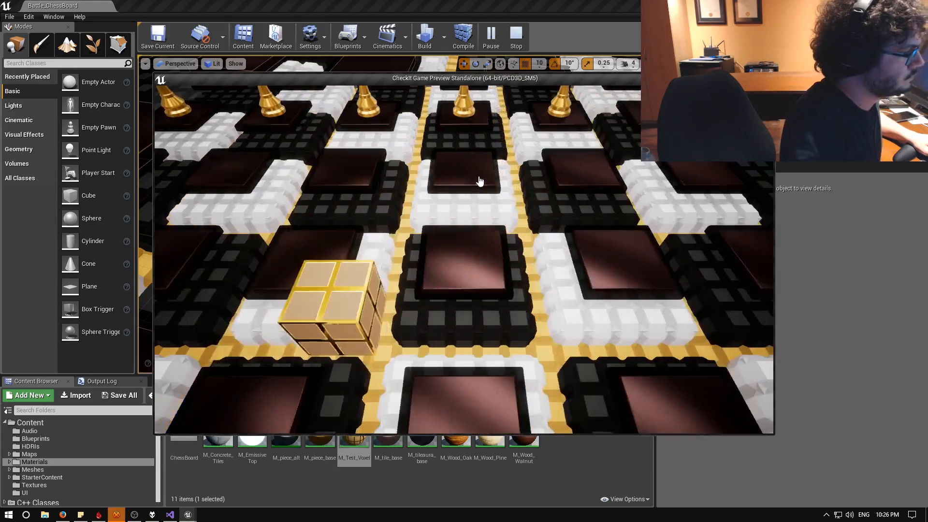
key("q")
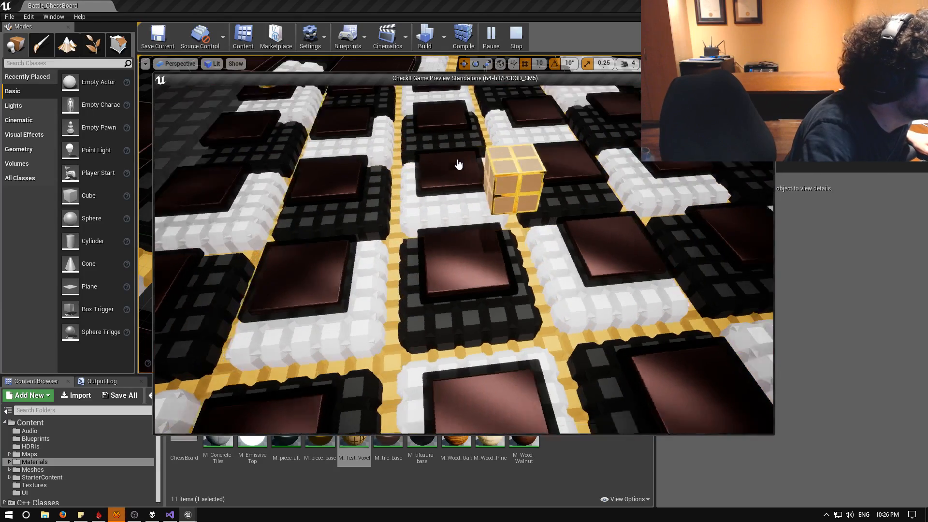
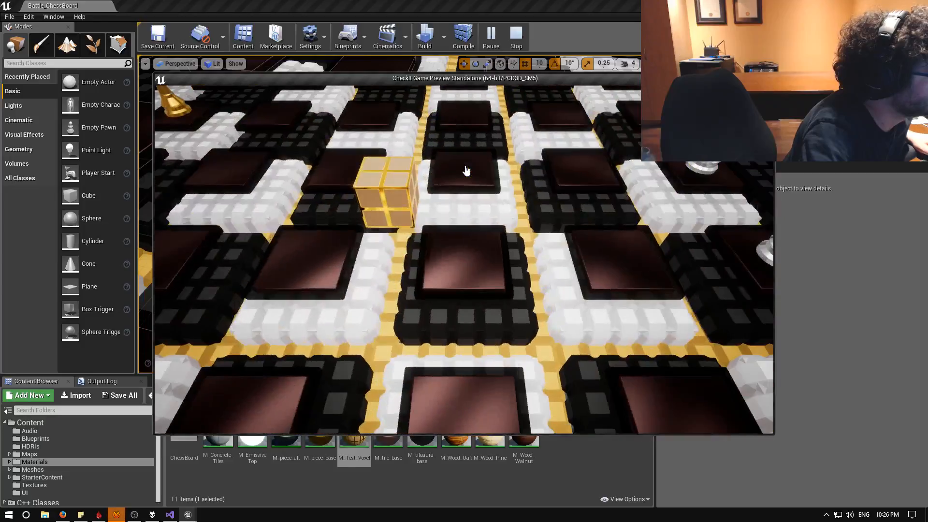
Rotate the game camera around the cube, then rerun the preview maximized to inspect the material at larger size
key("Down")
key("e")
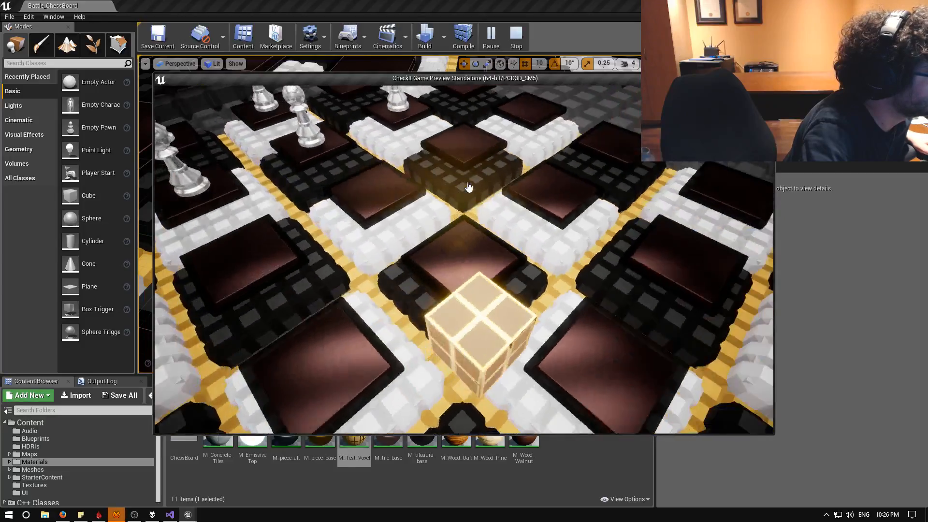
key("d")
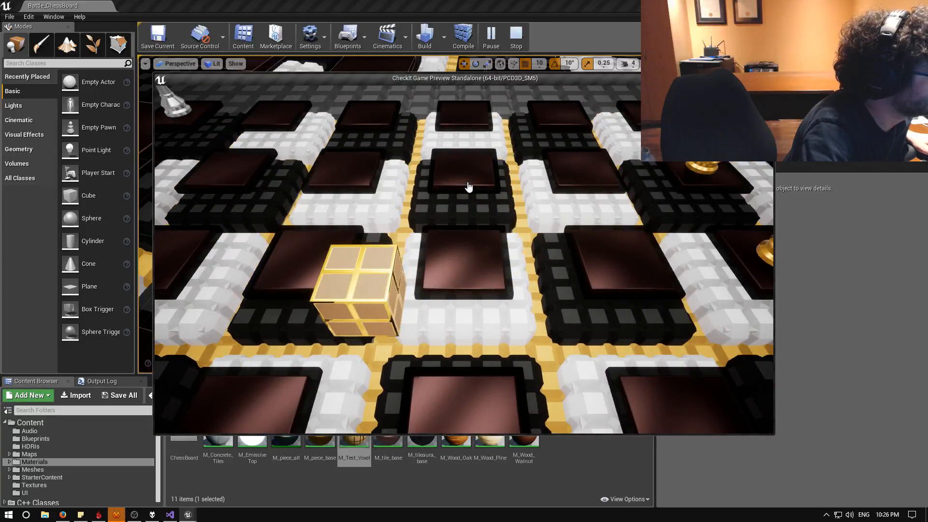
key("a")
key("e")
key("w")
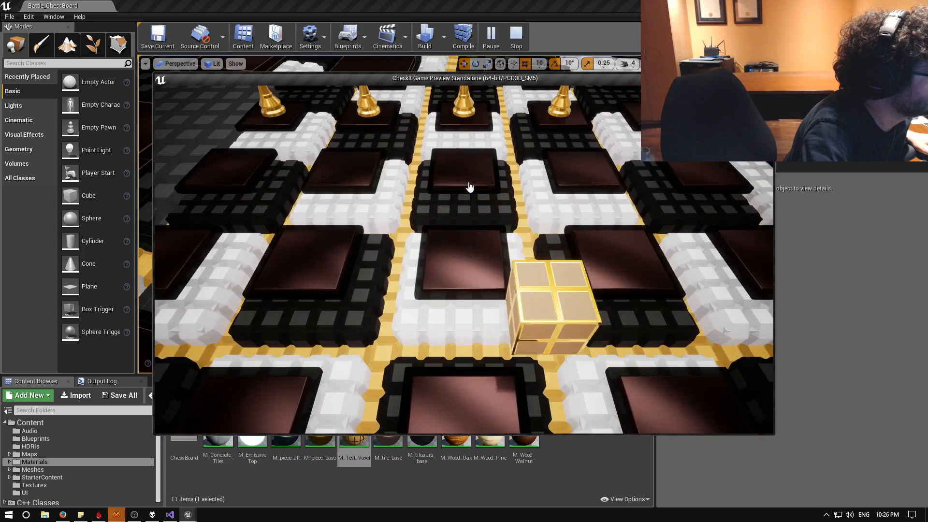
key("e")
key("e")
key("e")
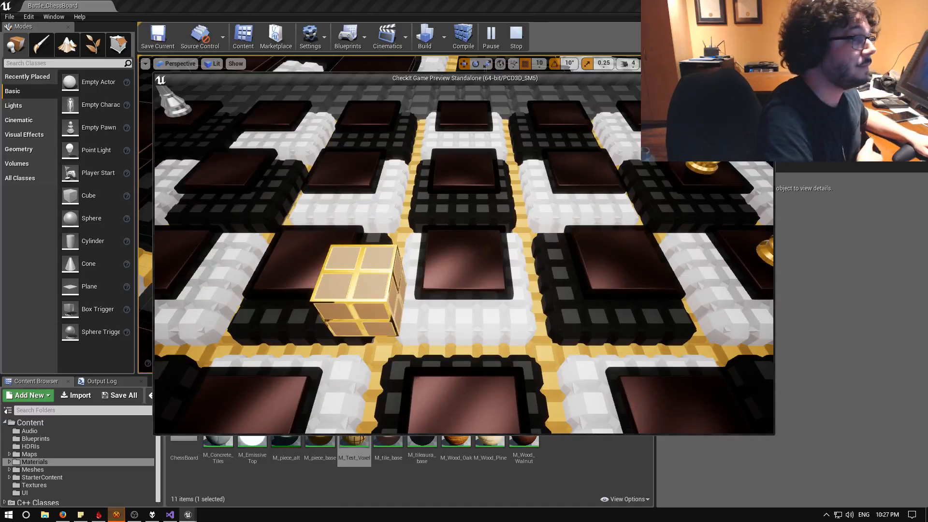
key("Escape")
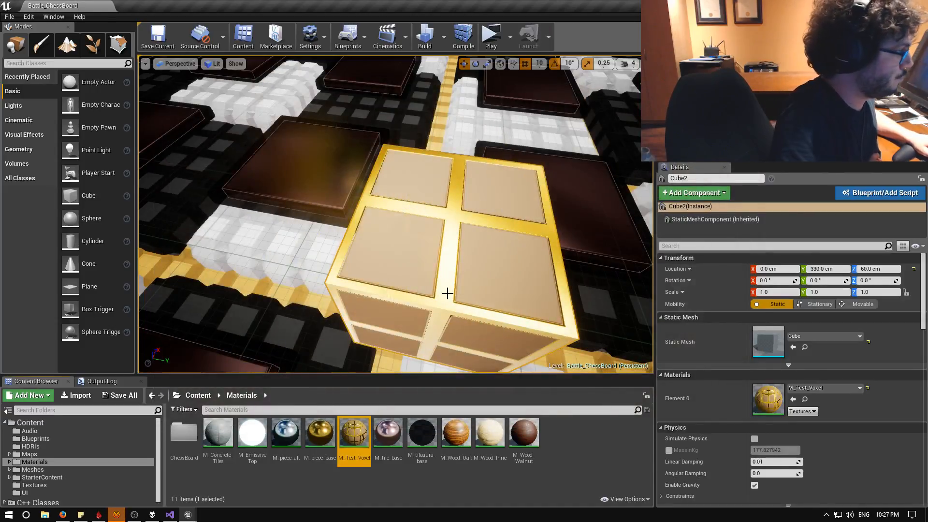
left_click(489, 38)
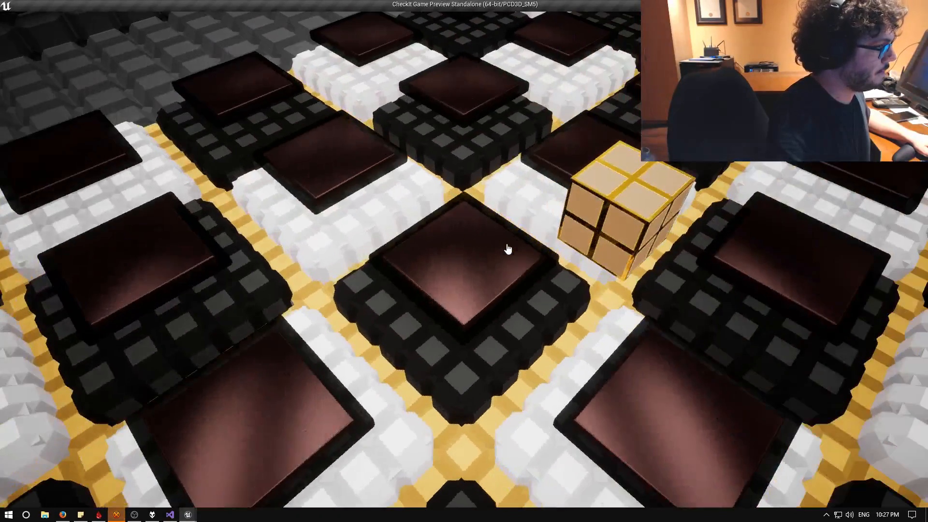
key("Escape")
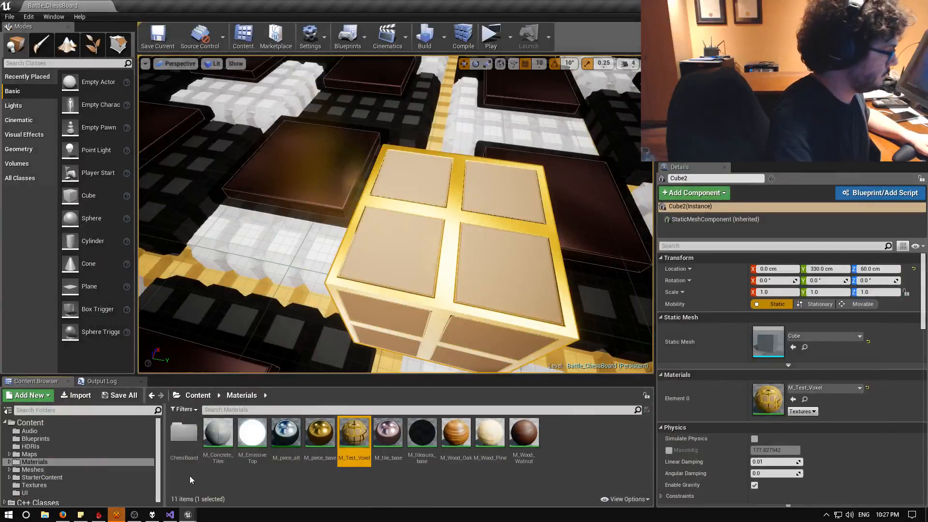
Reopen M_Test_Voxel and delete the BumpOffset node and the height map Texture Sample that fed it
double_click(354, 432)
left_click(421, 191)
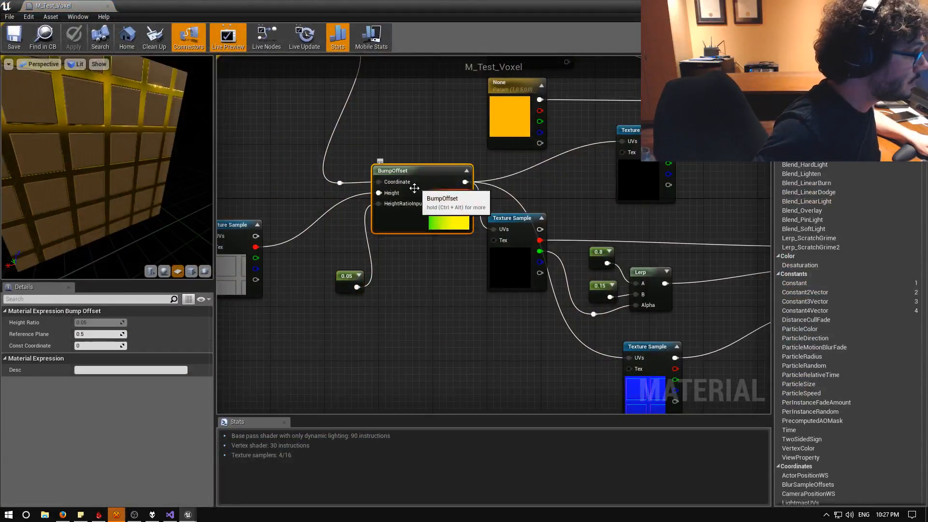
right_click_drag(420, 190, 473, 251)
scroll(518, 333, "down", 4)
right_click_drag(518, 329, 500, 257)
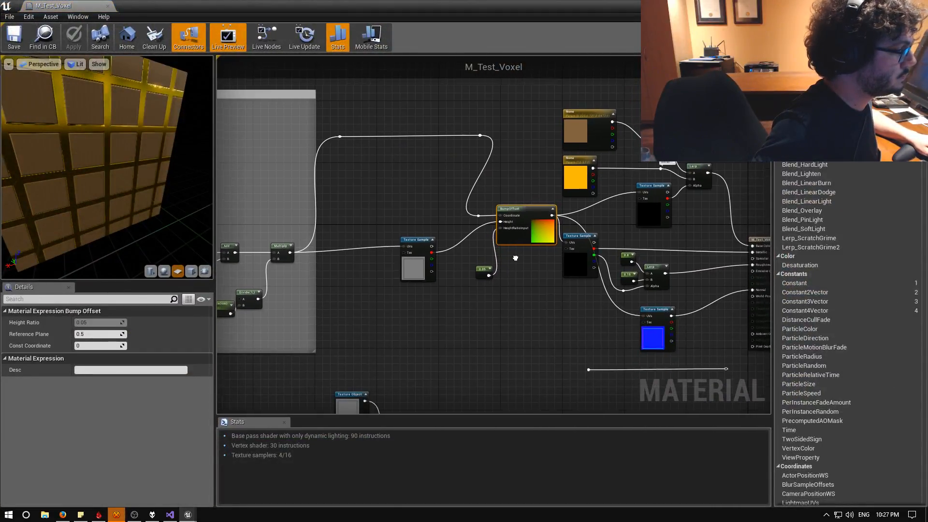
key("Delete")
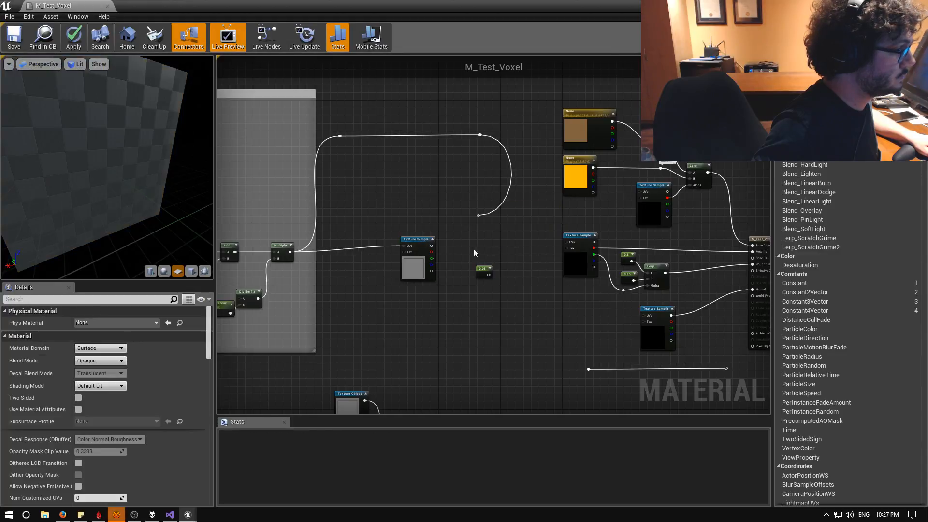
left_click(419, 256)
key("Delete")
Delete the leftover 0.05 Constant and the unused reroute nodes between Multiply and the removed BumpOffset
left_click_drag(455, 252, 502, 289)
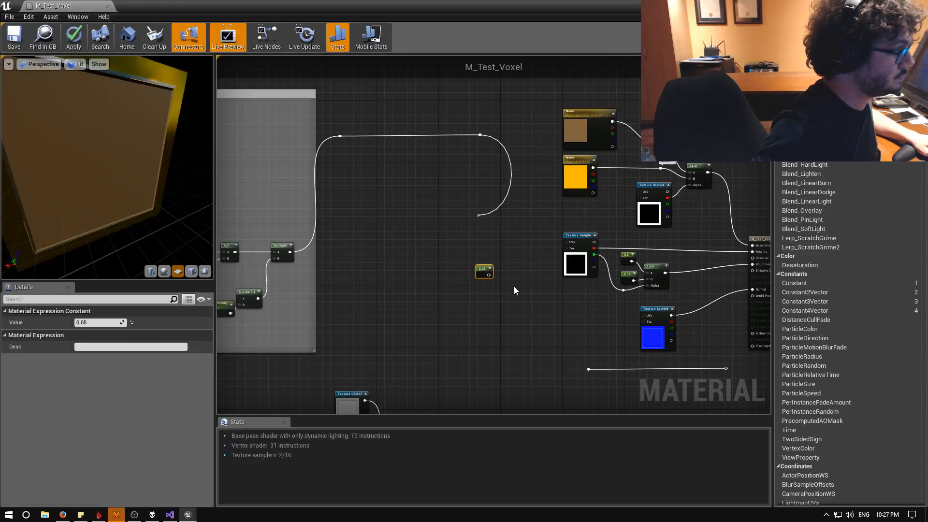
key("Delete")
left_click_drag(460, 126, 505, 212)
key("Delete")
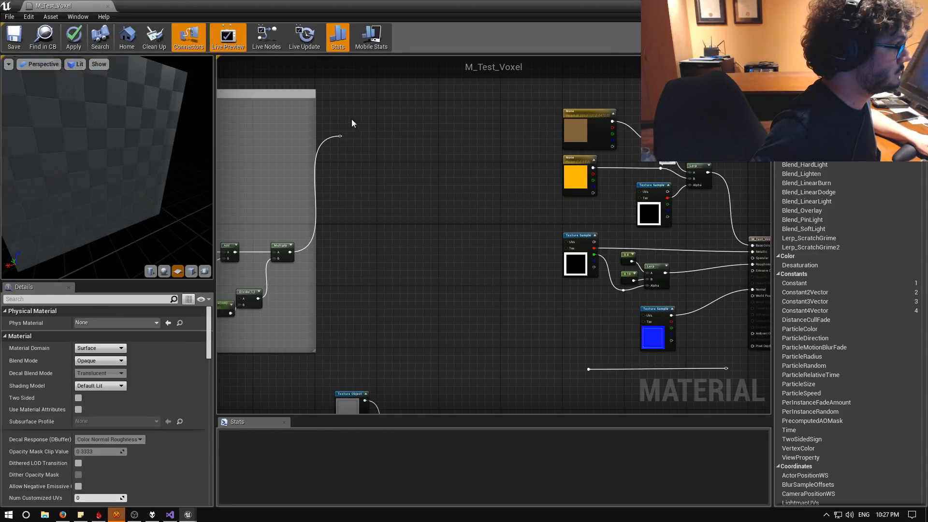
left_click(340, 136)
key("Delete")
Connect the Multiply output through a new reroute node to the UVs of the three Texture Samples and save the material
left_click_drag(289, 252, 565, 241)
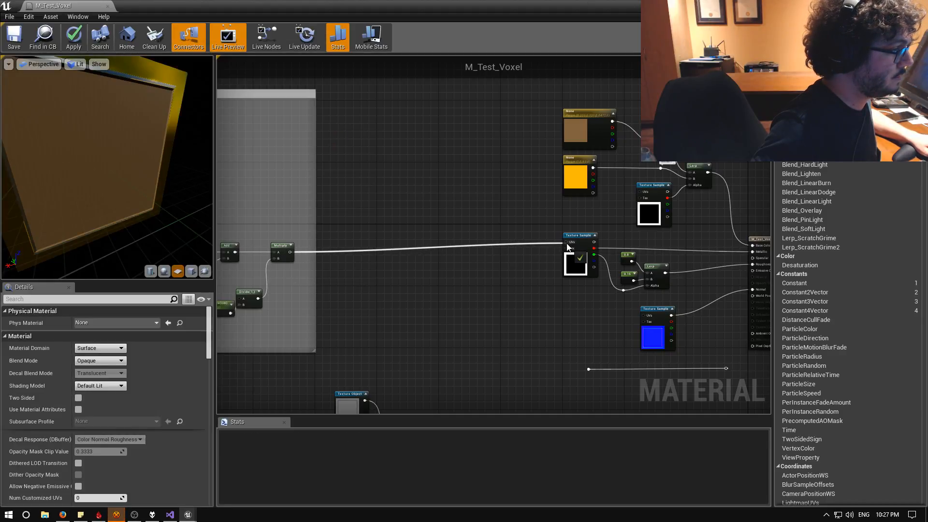
double_click(419, 248)
left_click_drag(420, 247, 642, 196)
left_click_drag(419, 247, 646, 317)
right_click_drag(548, 326, 412, 245)
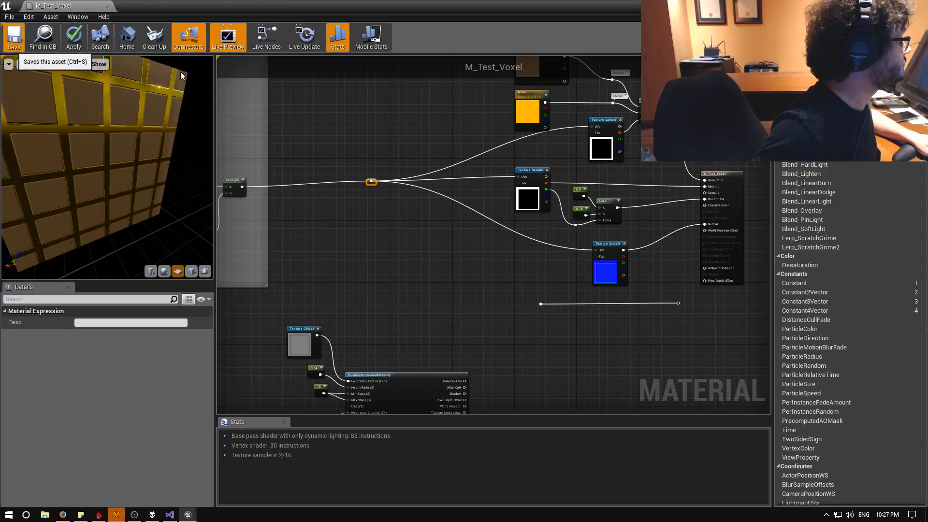
key("ctrl+s")
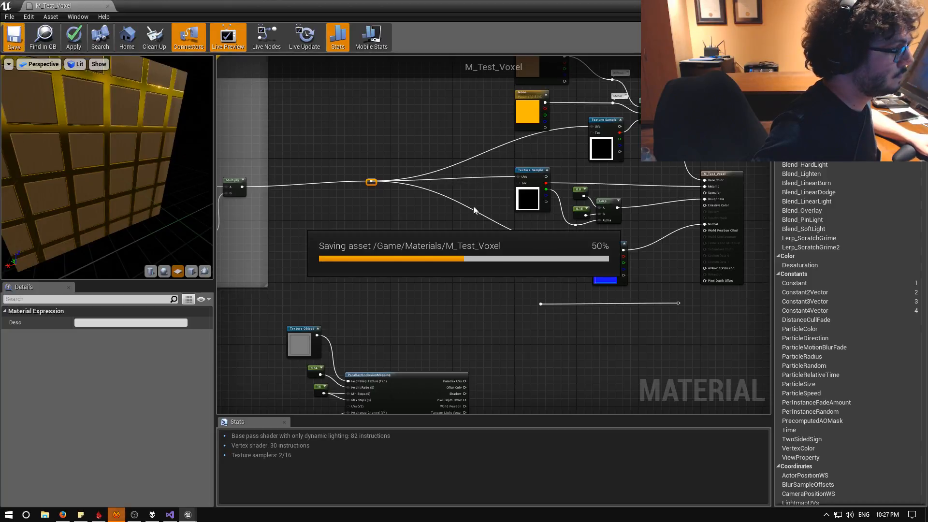
Return to the level, view Cube2 from another angle and run the game in a maximized preview window
key("alt+Tab")
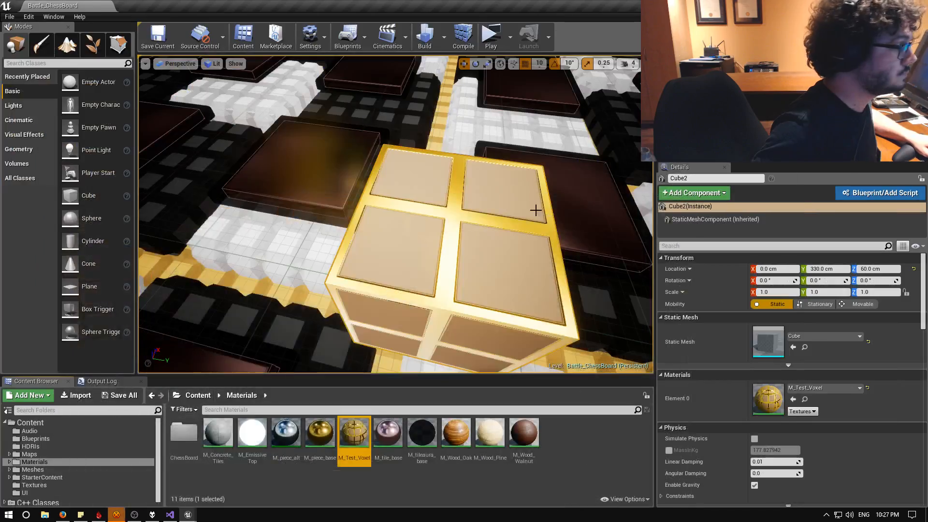
left_click(428, 250)
right_click_drag(341, 194, 371, 199)
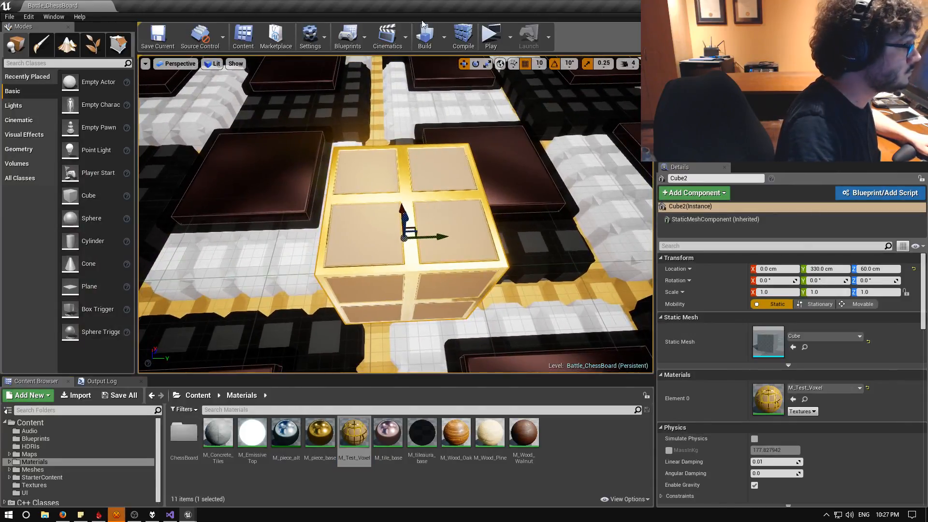
left_click(491, 35)
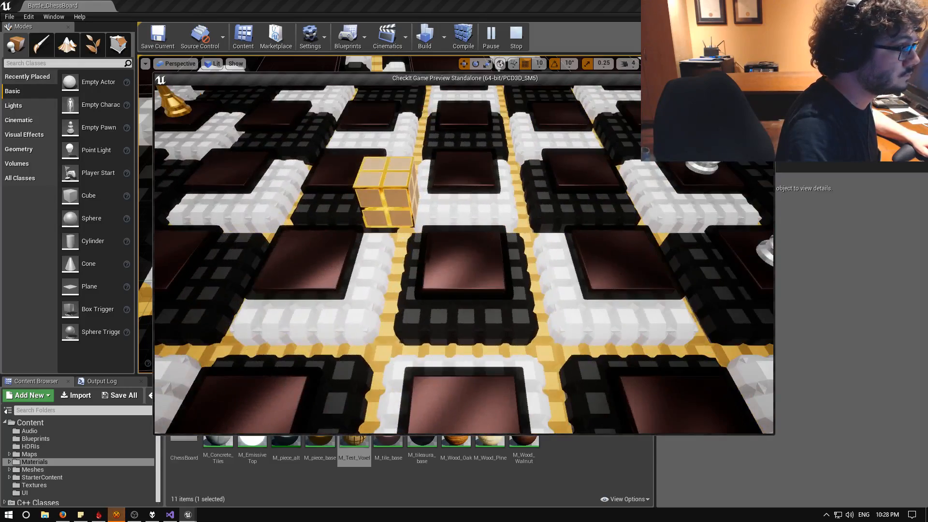
left_click(752, 78)
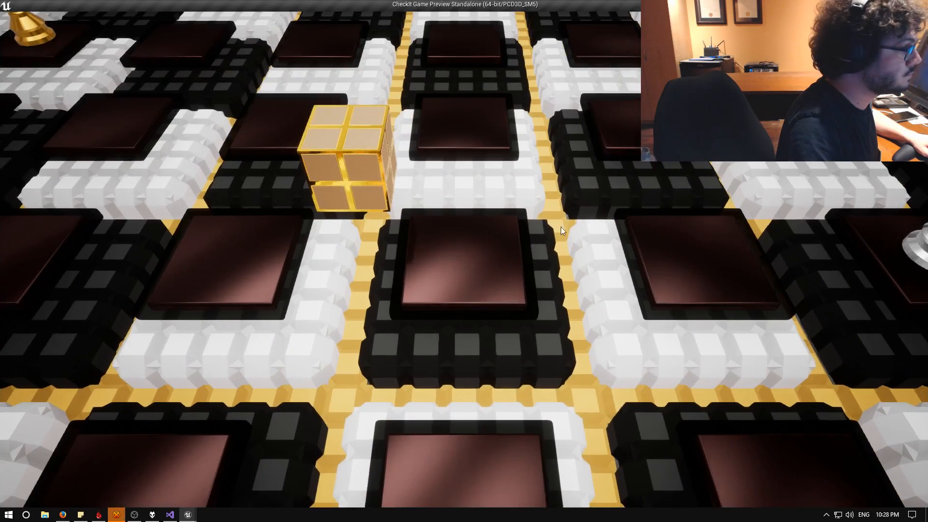
Move and rotate the game camera around the board to examine how the cube looks without the BumpOffset effect
key("w")
key("a")
key("e")
key("e")
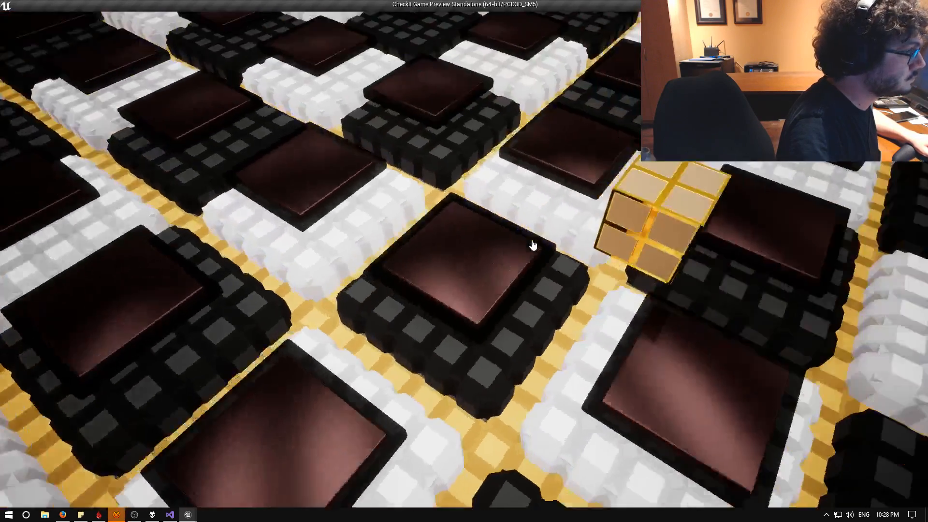
key("e")
key("e")
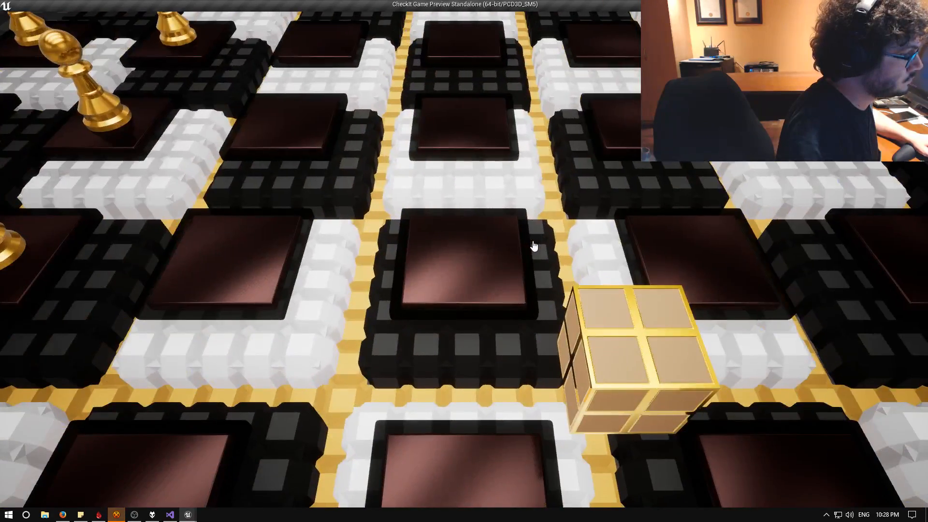
key("e")
key("w")
key("e")
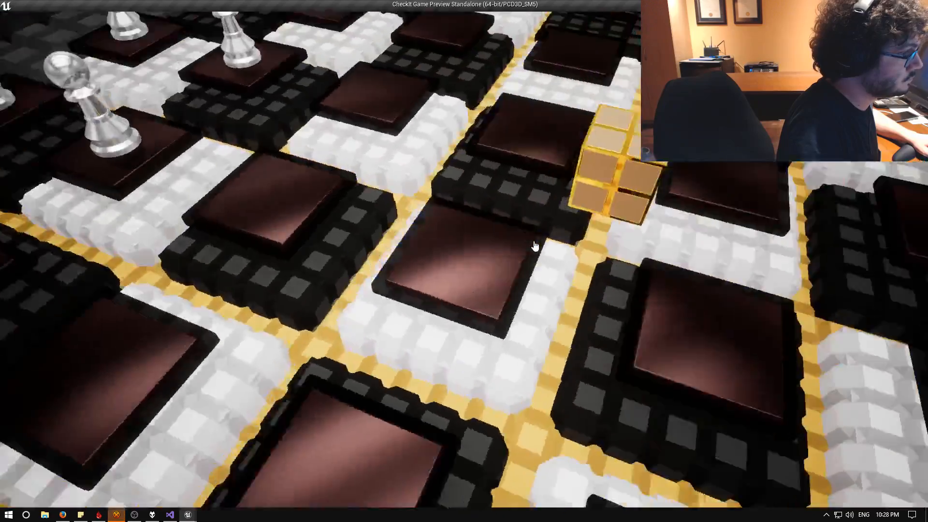
key("e")
key("a")
key("w")
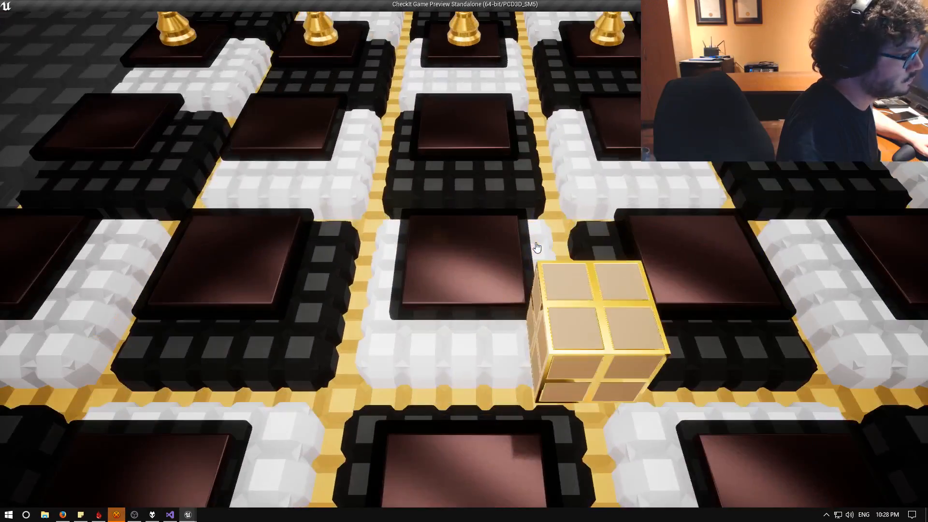
key("q")
key("q")
key("q")
key("q")
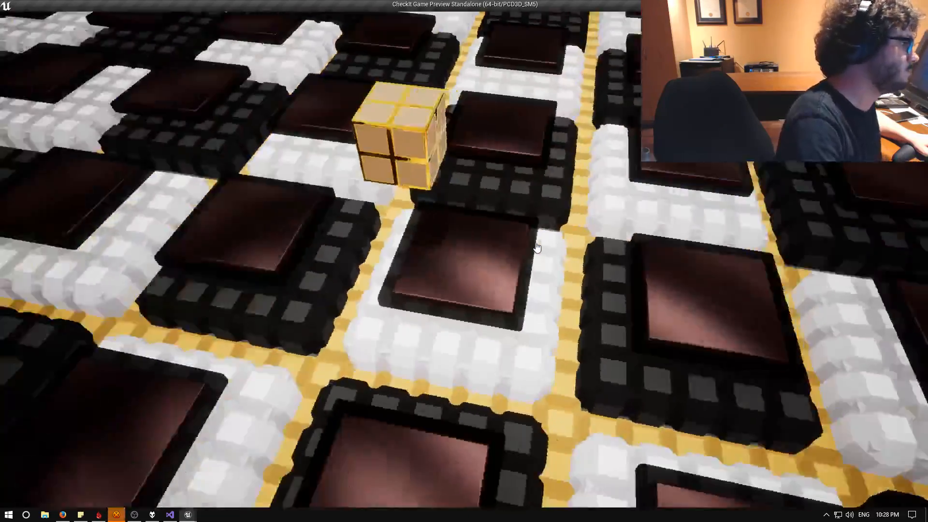
key("q")
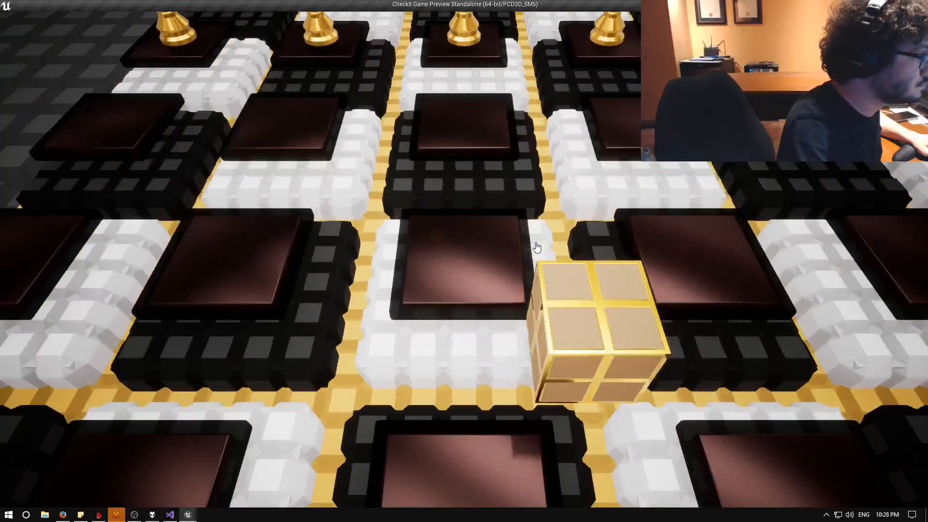
Rotate the game camera around the cube to view its other sides and end the game preview
key("q")
key("q")
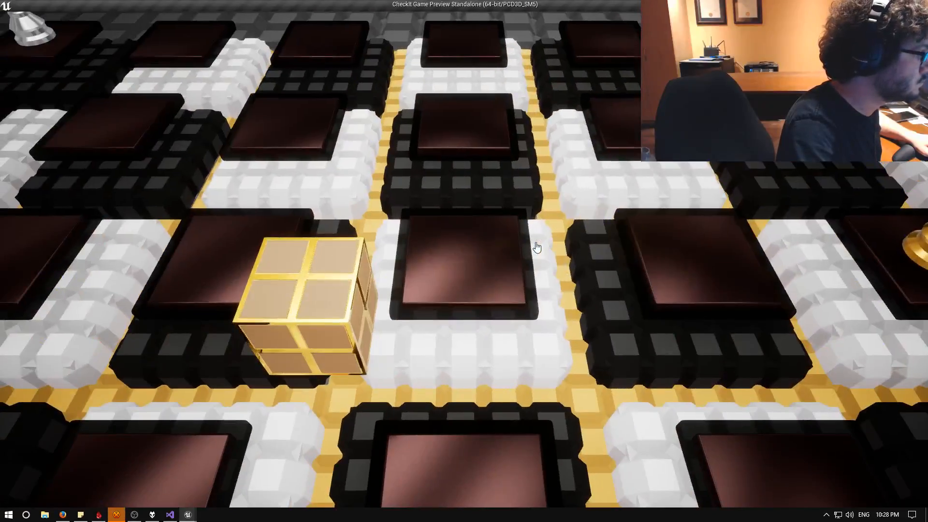
key("Escape")
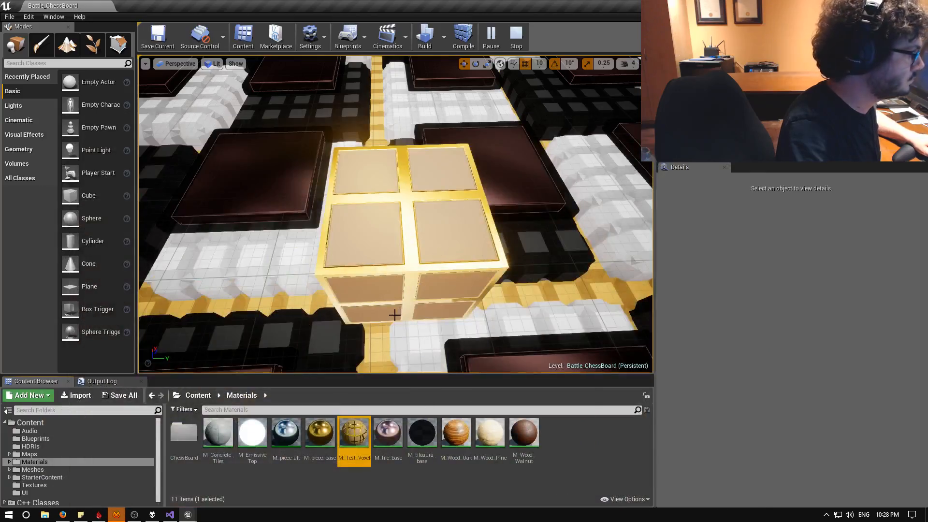
Open the M_Test_Voxel material and examine its node graph from the UV offset section to the Texture Samples and material output
double_click(354, 432)
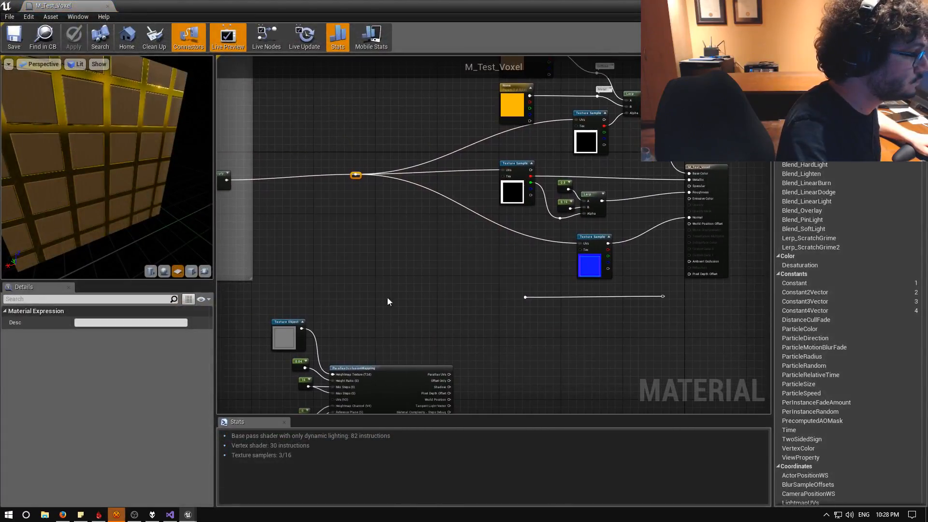
scroll(437, 288, "down", 1)
right_click_drag(437, 287, 432, 324)
scroll(502, 311, "up", 1)
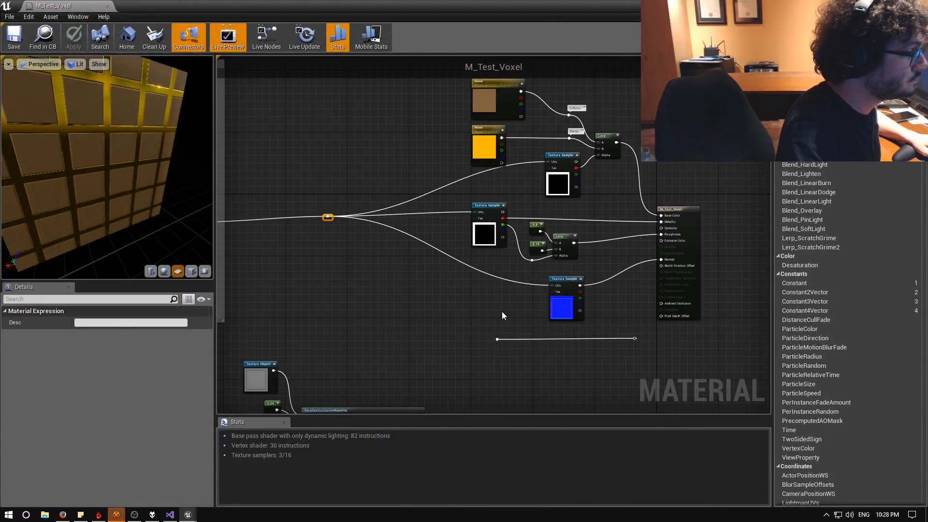
scroll(502, 312, "up", 1)
right_click_drag(489, 304, 520, 353)
scroll(520, 352, "down", 1)
right_click_drag(389, 334, 645, 325)
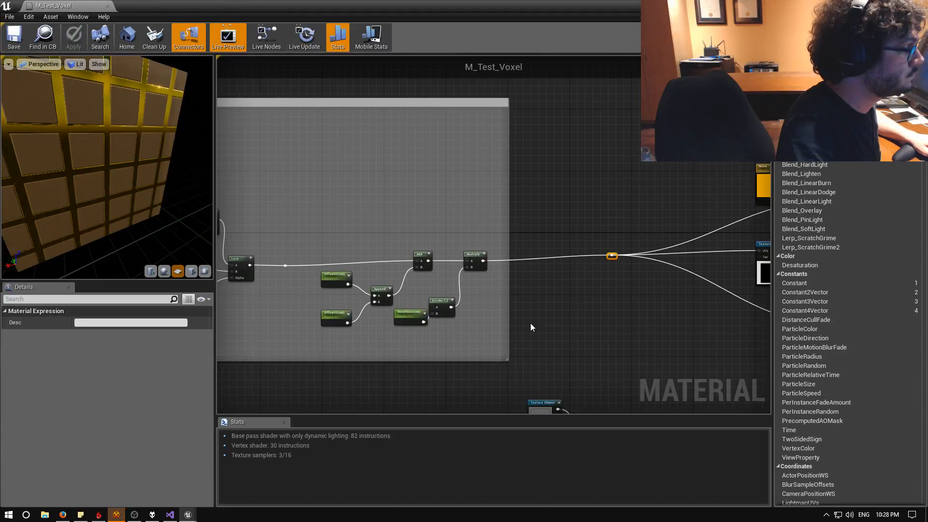
scroll(531, 323, "down", 1)
right_click_drag(451, 328, 443, 143)
right_click_drag(531, 178, 443, 242)
right_click_drag(520, 211, 468, 267)
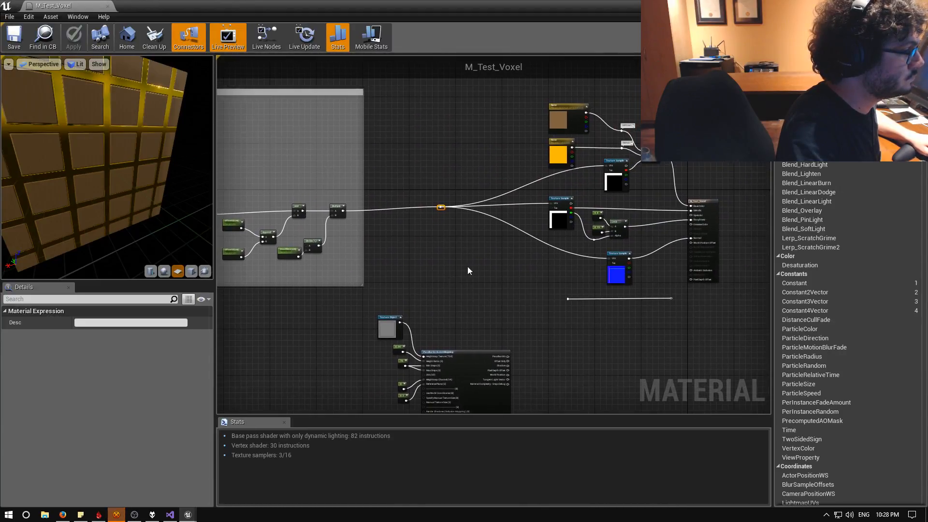
scroll(468, 270, "up", 2)
right_click_drag(601, 218, 402, 307)
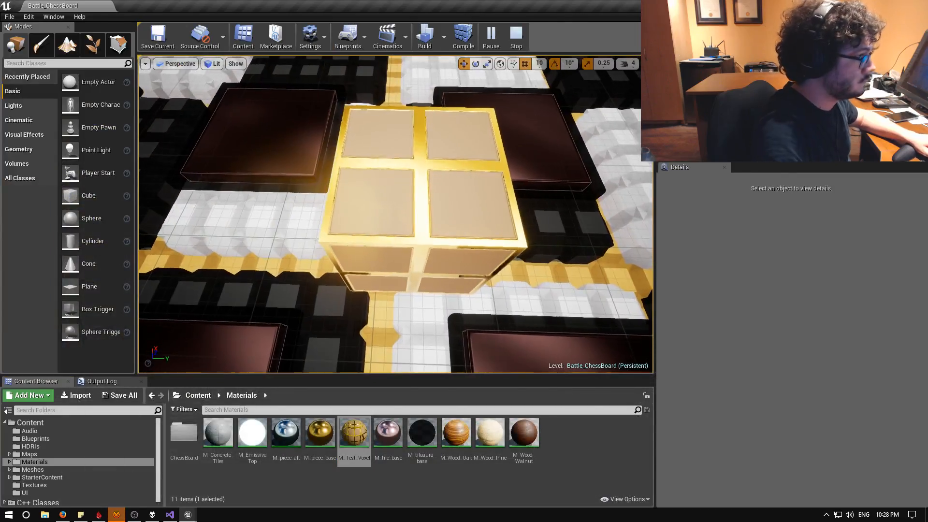
Create a material instance from M_Test_Voxel and name it M_Voxel_Board
mouse_move(397, 213)
right_mouse_down()
mouse_move(389, 133)
mouse_move(547, 137)
mouse_move(497, 193)
mouse_move(459, 213)
mouse_move(409, 211)
right_mouse_up()
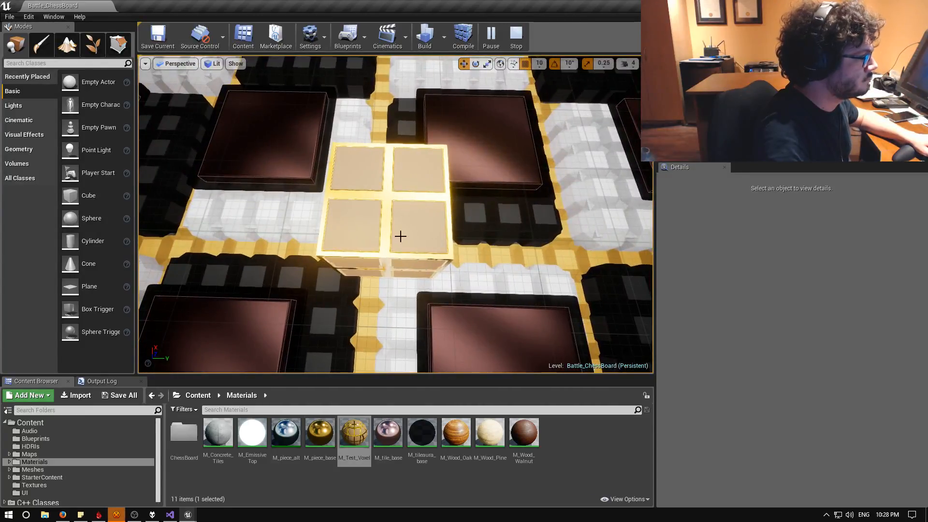
right_click(357, 450)
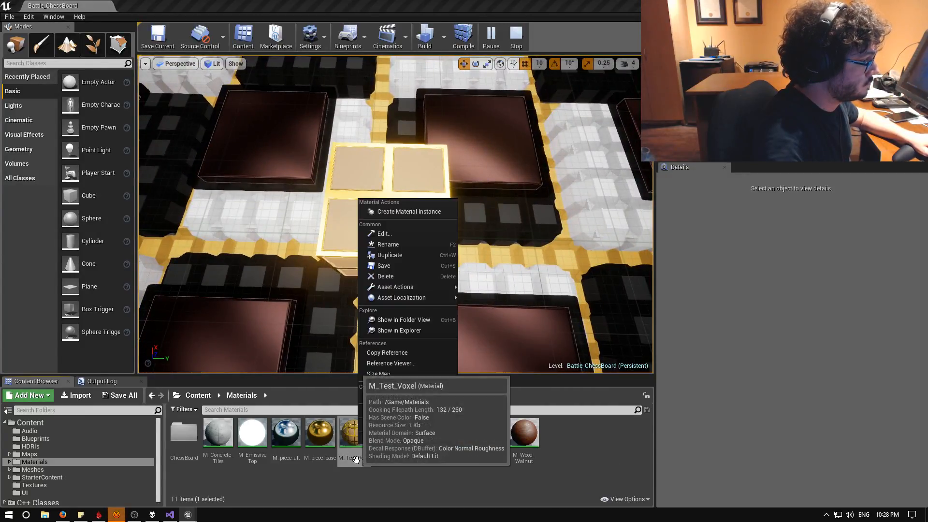
left_click(419, 212)
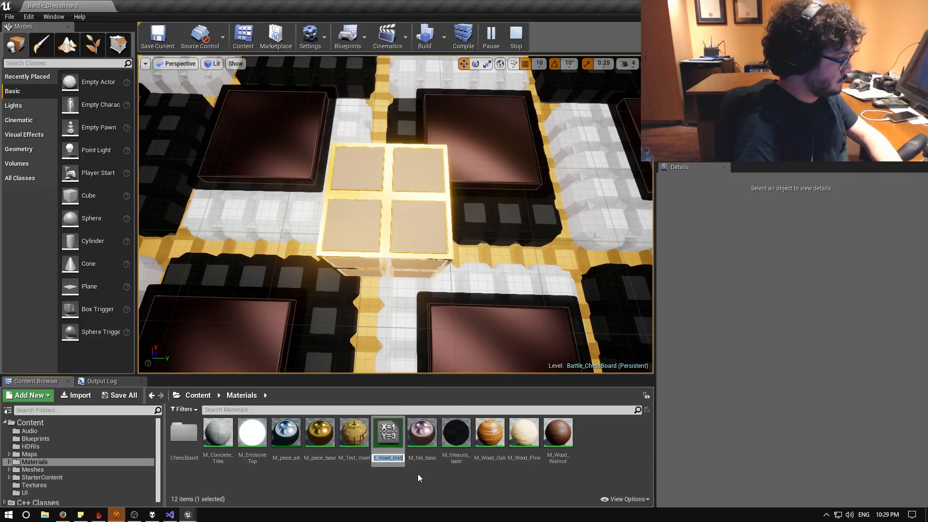
type("M_")
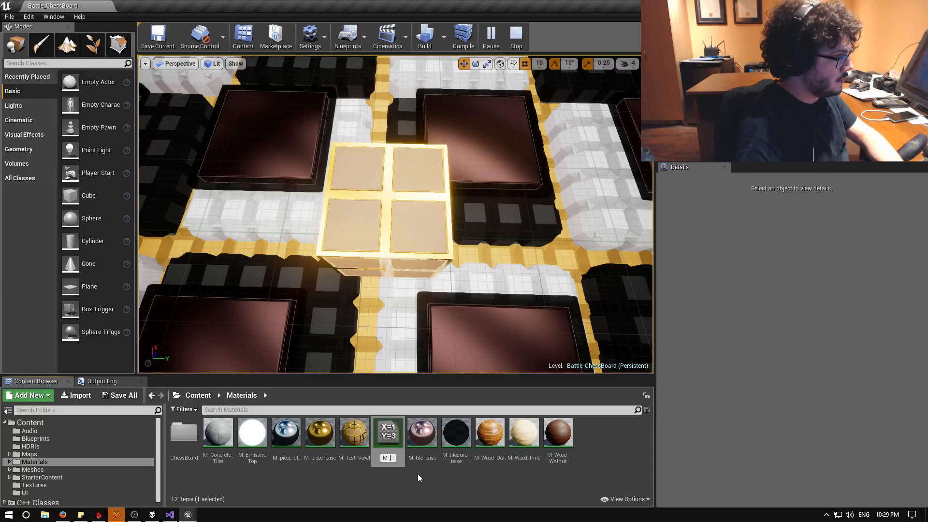
type("Voxel1")
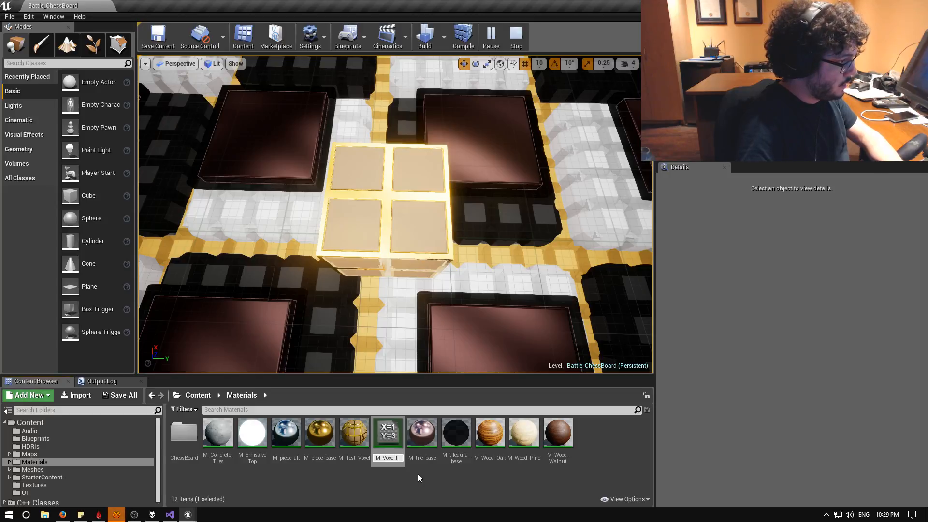
key("BackSpace")
type("_")
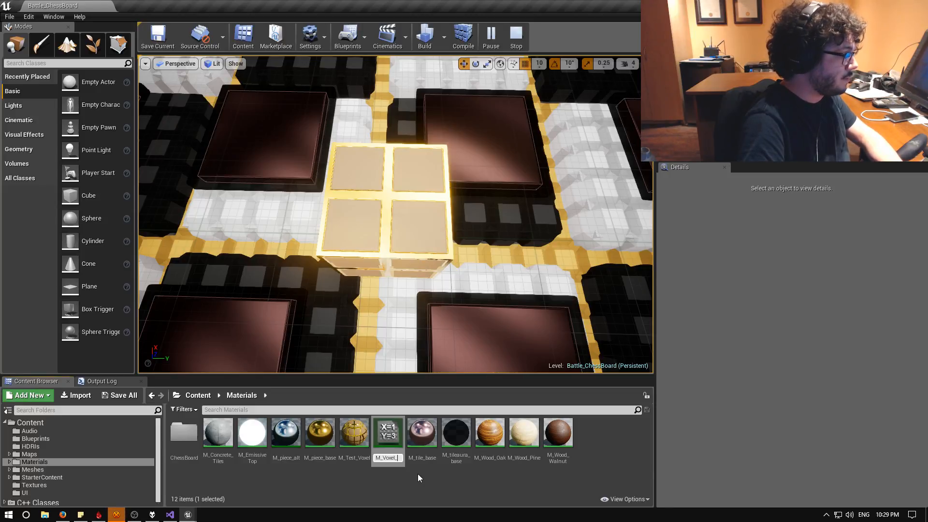
type("Board")
key("Return")
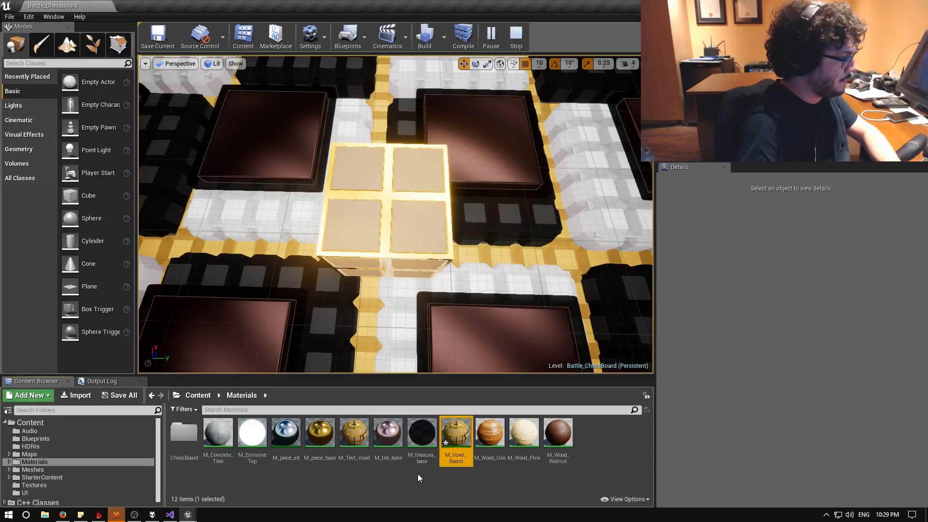
Override VoxelSize(cm) with 100 in the M_Voxel_Board instance, save it and return to the level
double_click(456, 435)
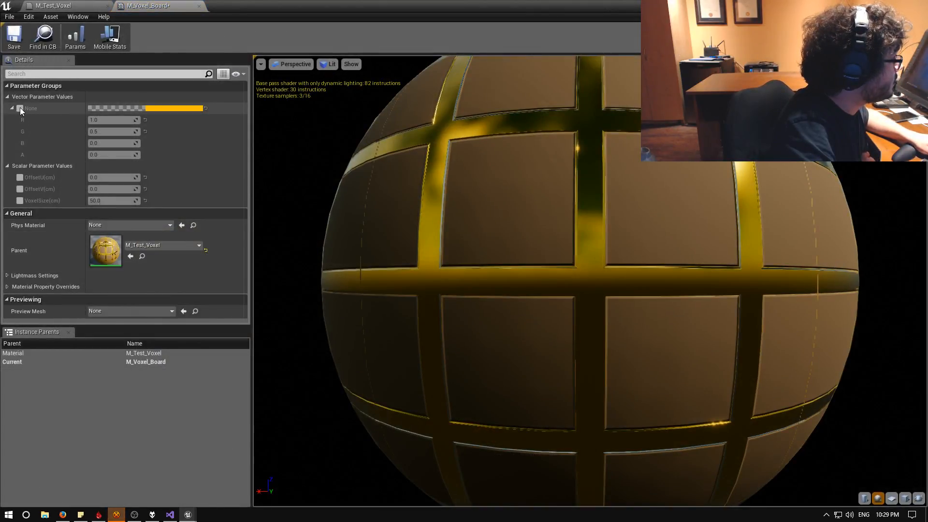
left_click(19, 200)
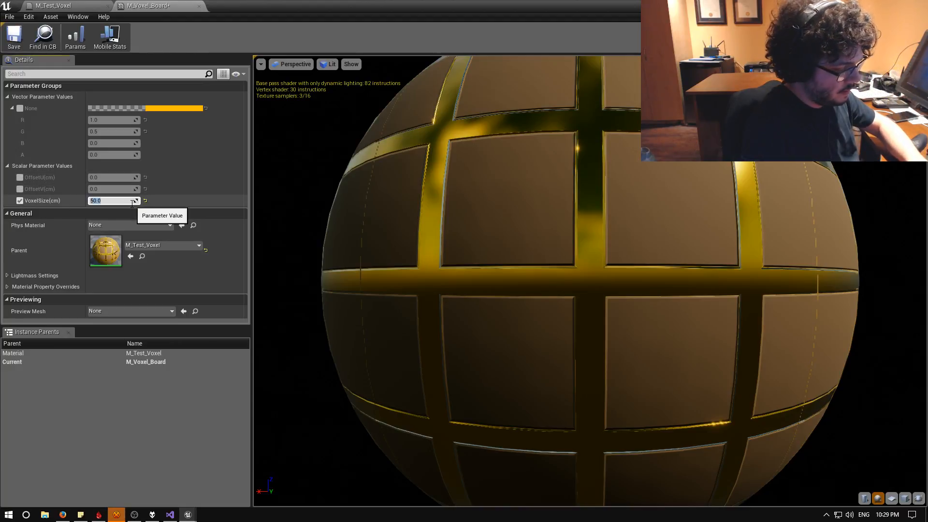
type("100")
key("Return")
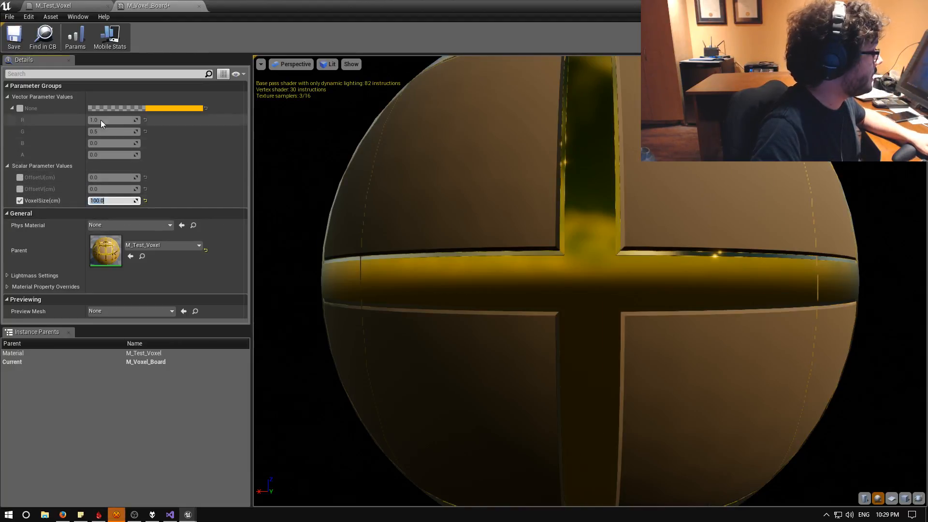
left_click(14, 39)
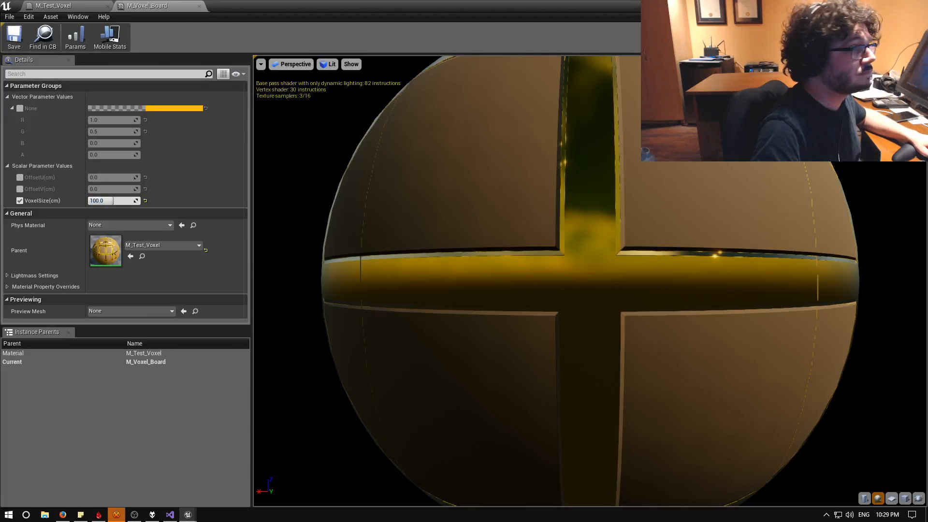
left_click(889, 4)
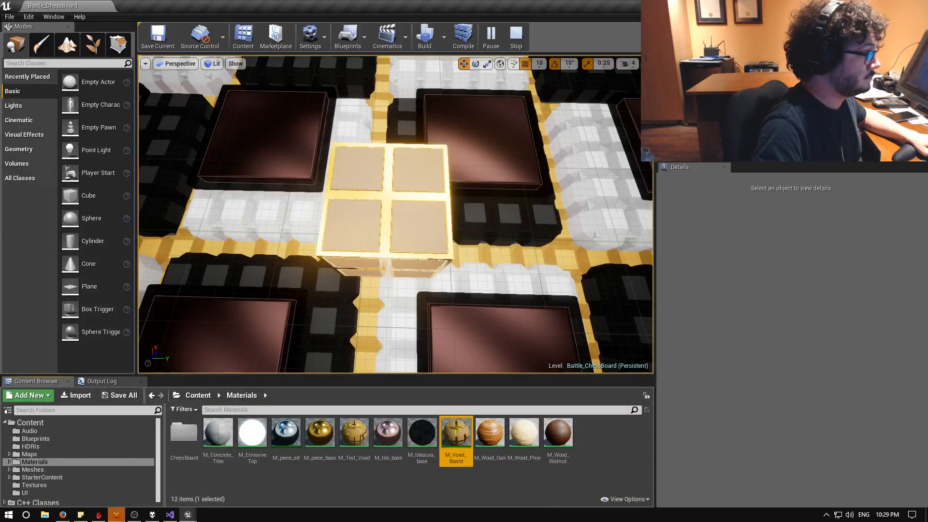
Apply the M_Voxel_Board material instance to Cube2 and view the cube's top face up close
left_click(415, 218)
left_click_drag(456, 434, 404, 219)
right_click_drag(404, 220, 393, 235)
key("w")
key("a")
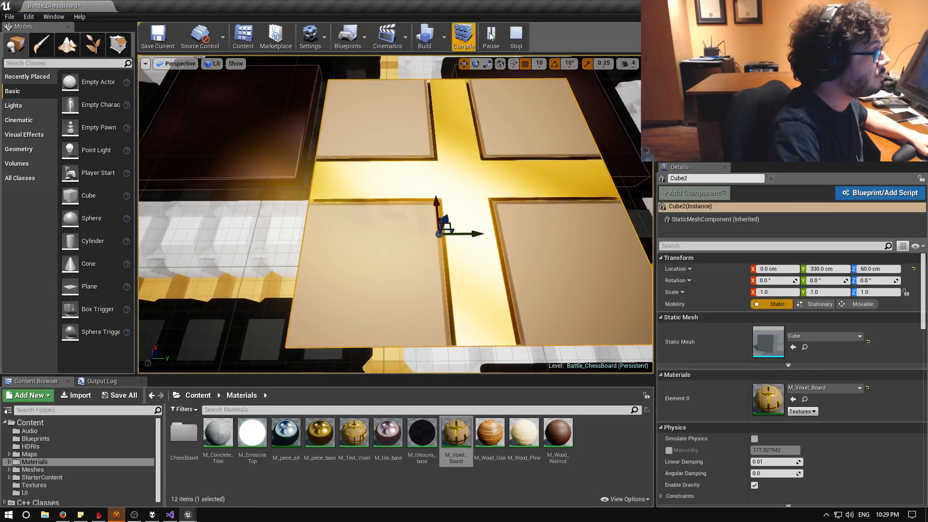
Restart the game in a maximized preview, examine how the cube looks with the larger voxel size, and exit the preview
left_click(516, 35)
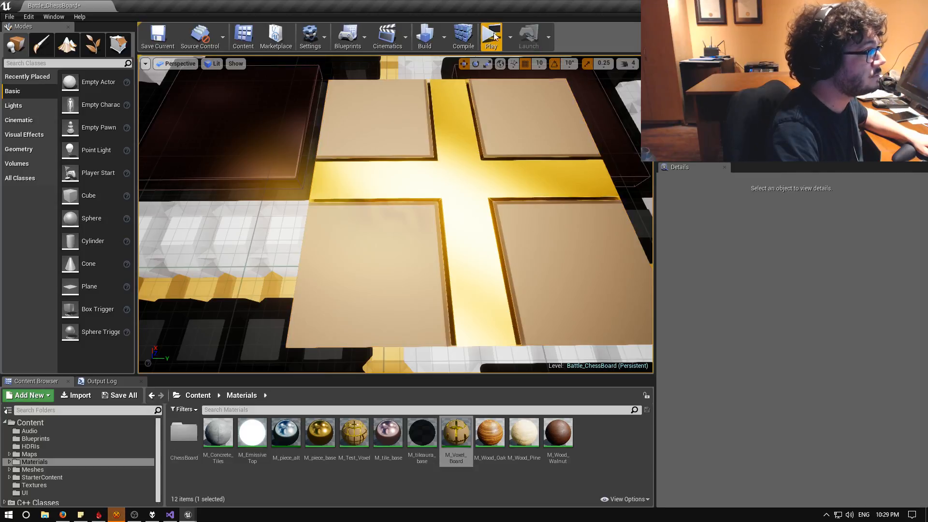
left_click(492, 36)
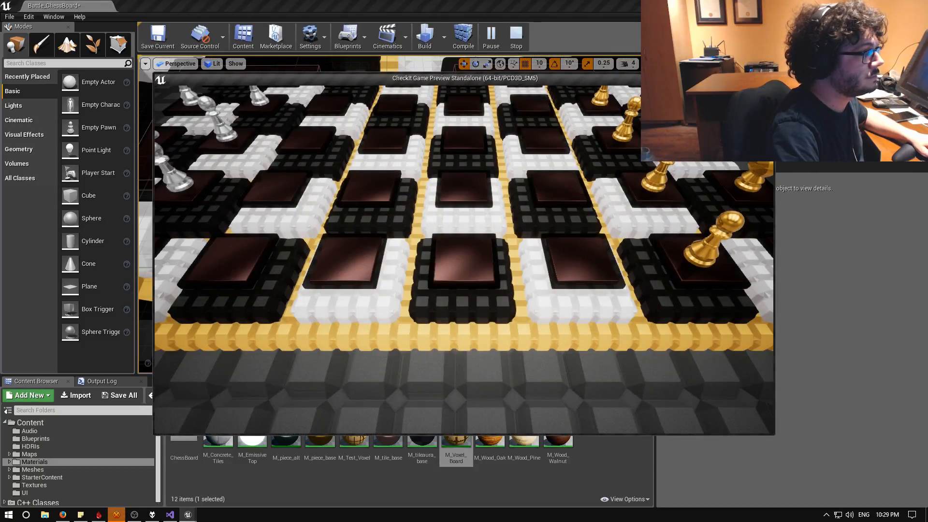
double_click(464, 78)
key("w")
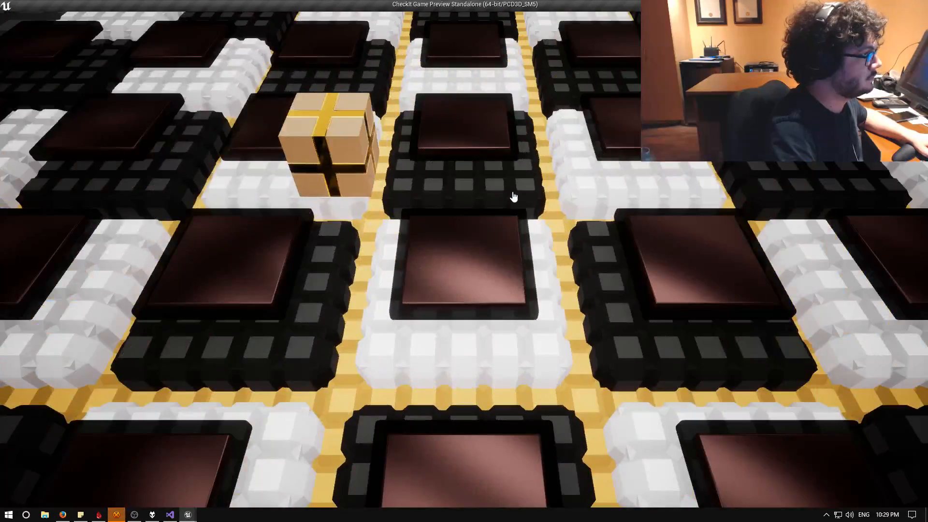
key("Escape")
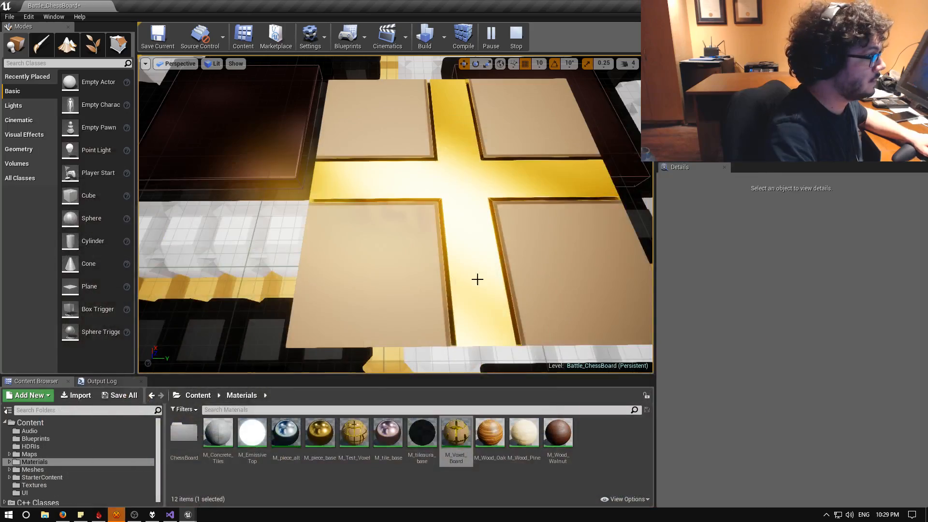
Override OffsetU(cm) and OffsetV(cm) with 50 each in M_Voxel_Board, save the instance and return to the level
double_click(453, 434)
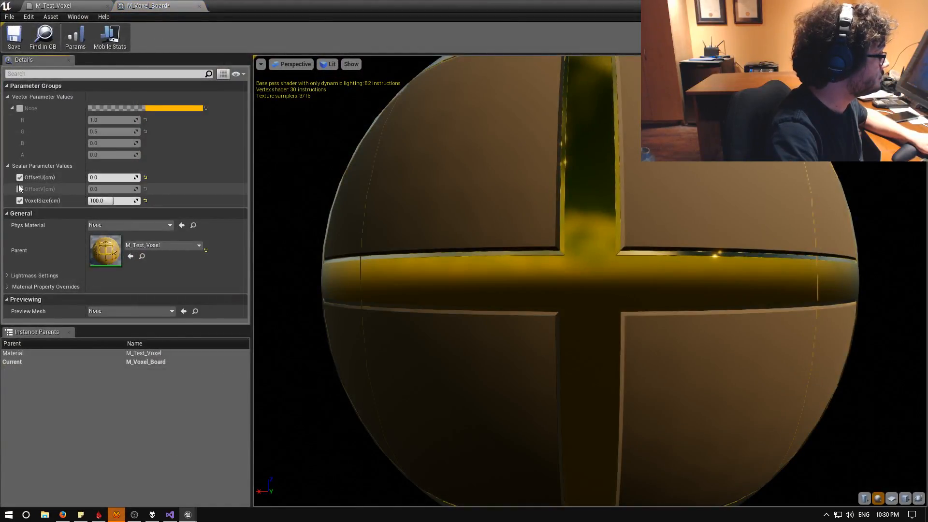
type("50")
key("Return")
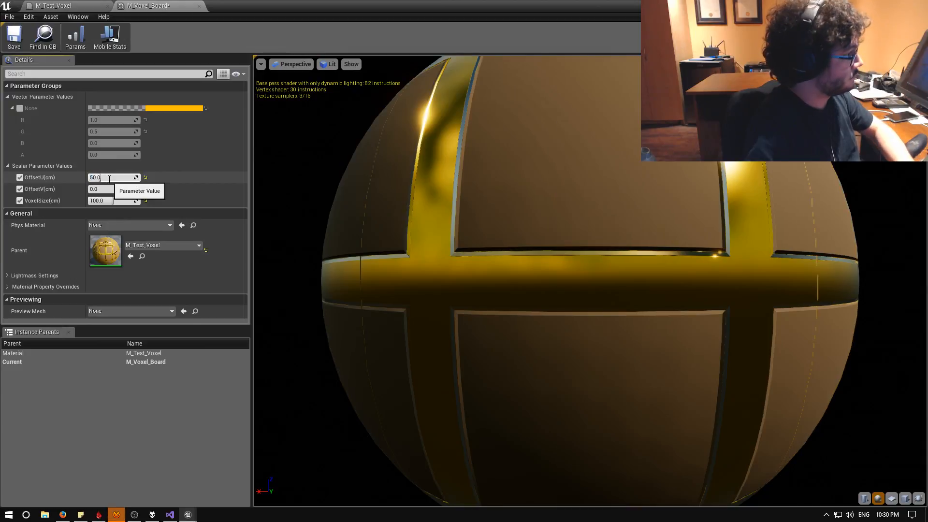
left_click(112, 189)
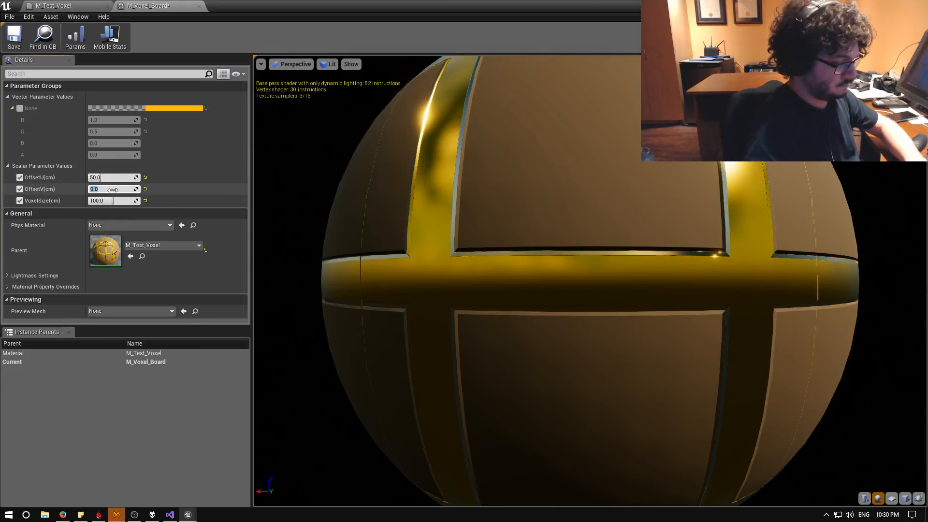
type("50")
key("Return")
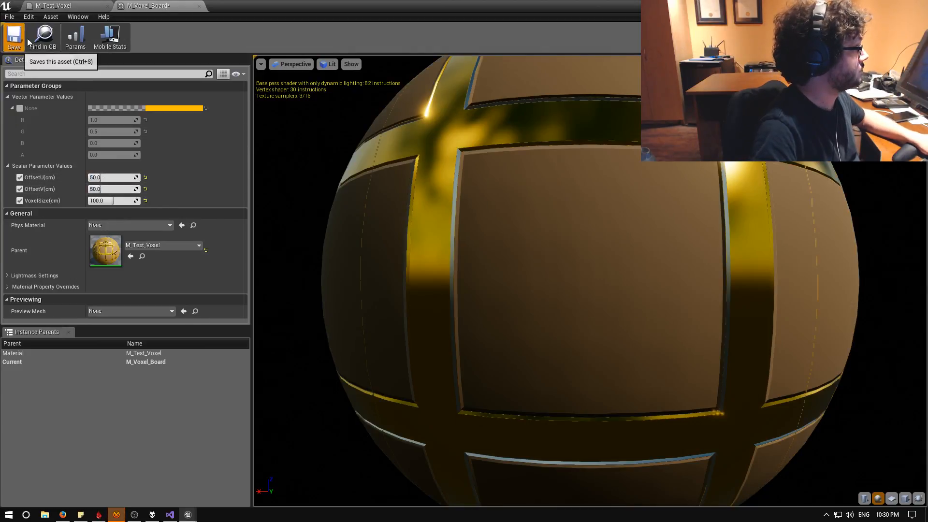
left_click(892, 5)
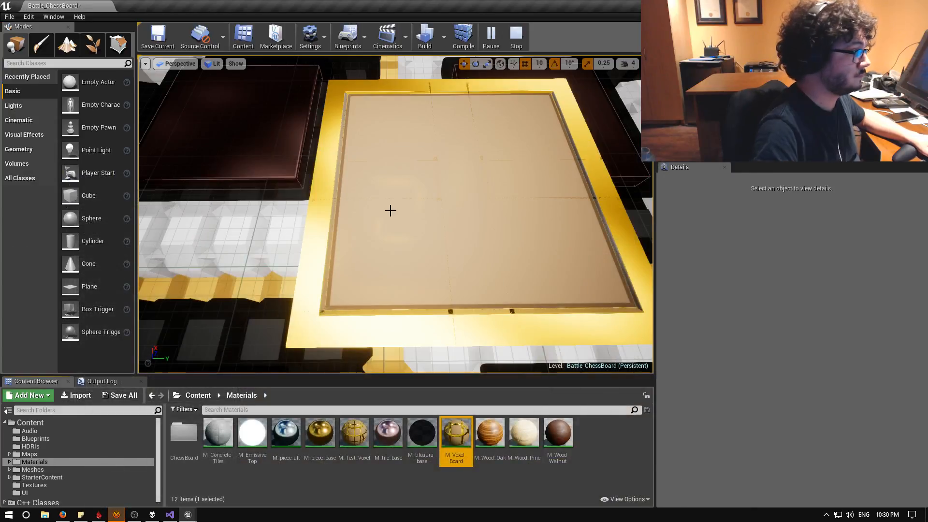
View Cube2 from another angle in the level, then restart the game in a maximized preview to examine the offset pattern
left_click(390, 210)
scroll(390, 211, "down", 5)
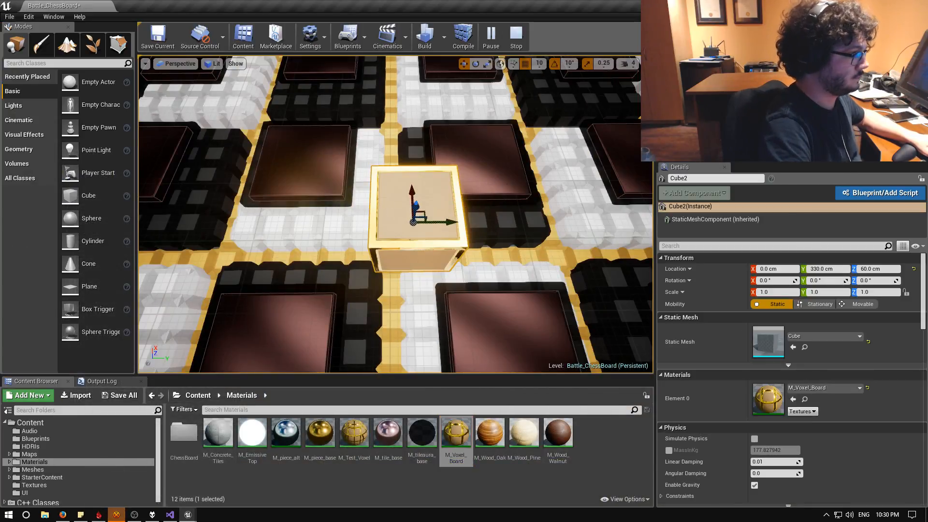
right_click_drag(390, 211, 443, 93)
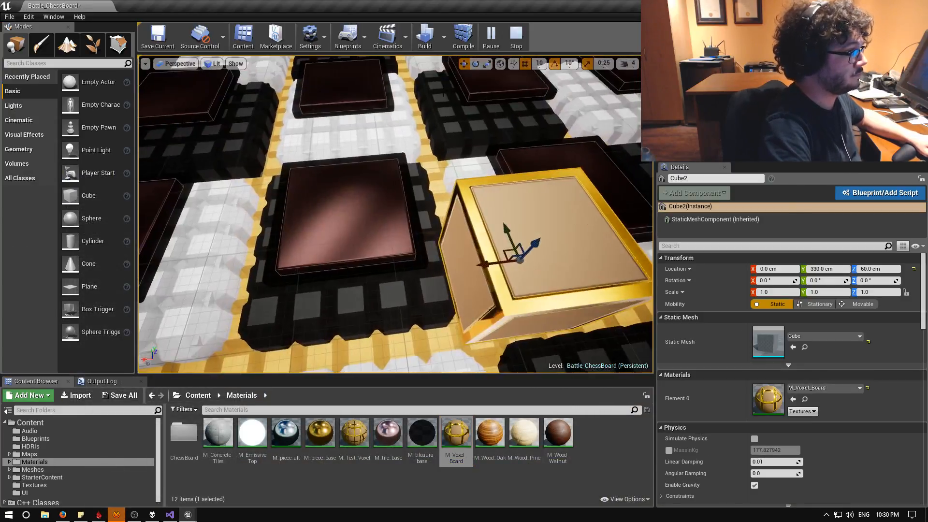
left_click(517, 36)
left_click(491, 36)
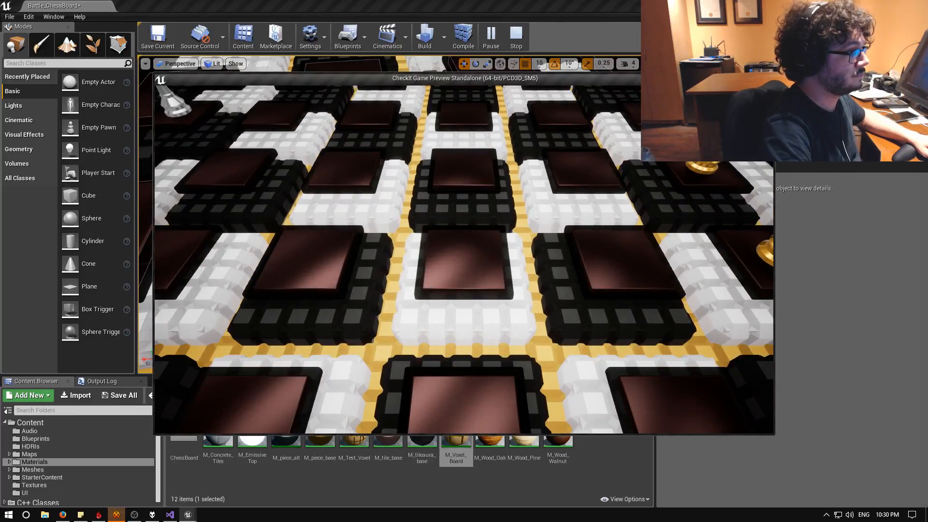
left_click(752, 78)
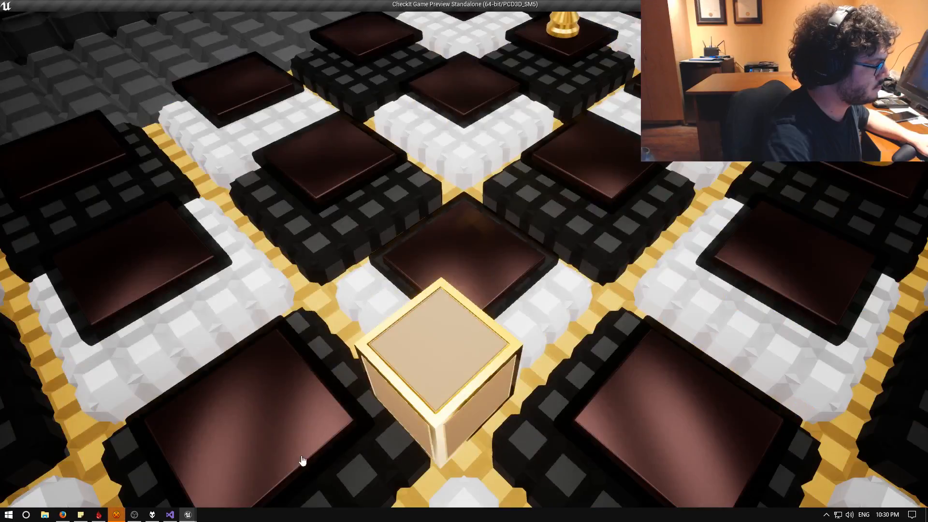
Close the game preview and go back to the M_Voxel_Board instance editor
left_click(195, 516)
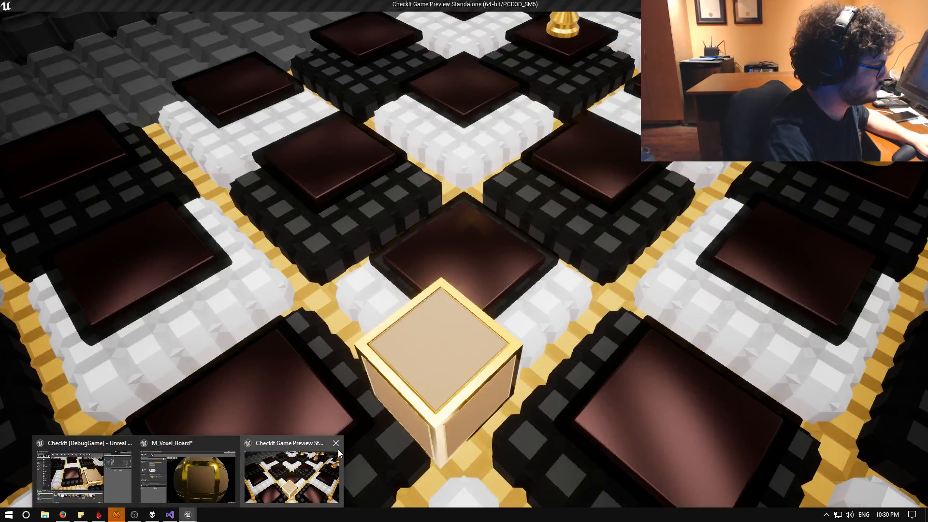
left_click(337, 443)
left_click(244, 475)
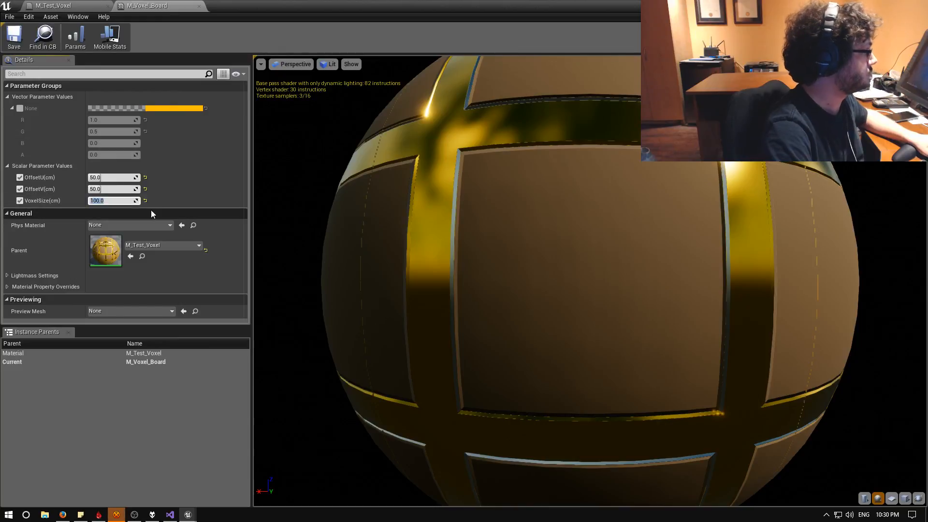
Set VoxelSize(cm) to 1000 in M_Voxel_Board, save the instance and view the cube in the level
type("1000")
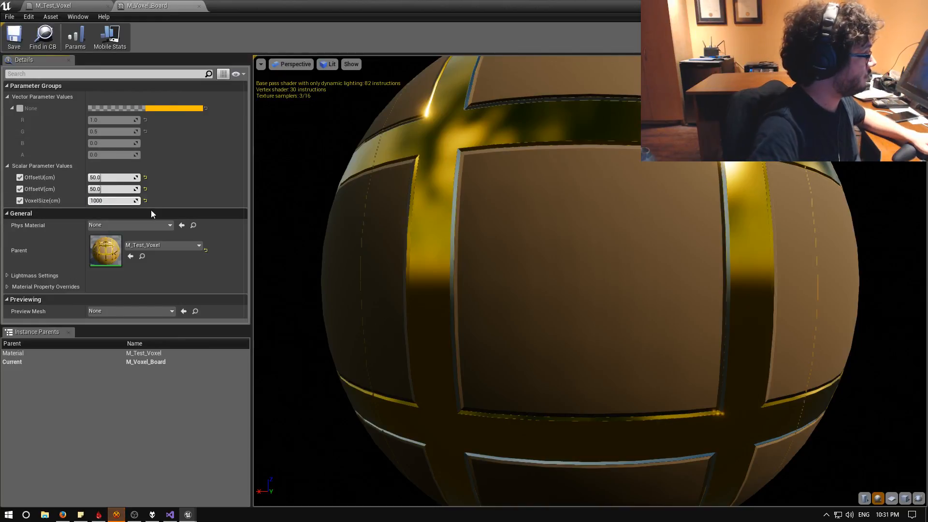
key("Return")
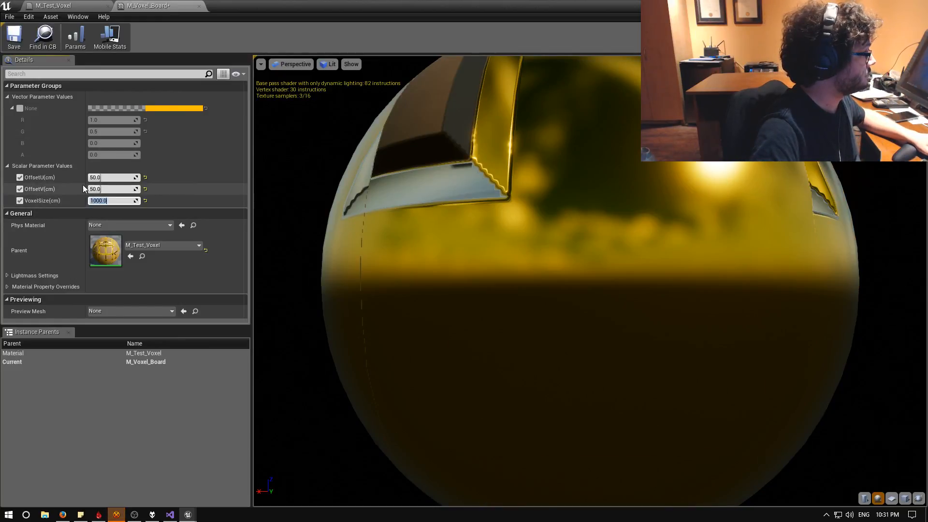
left_click(14, 38)
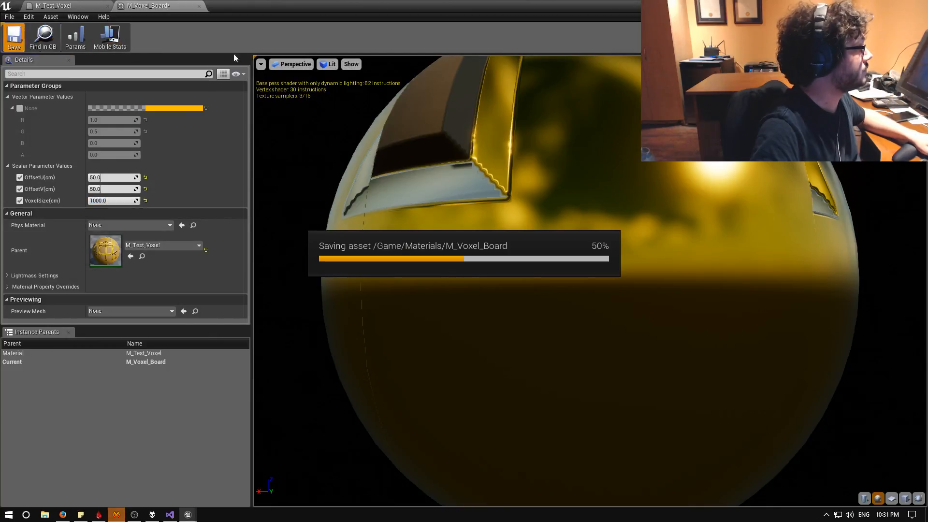
left_click(887, 5)
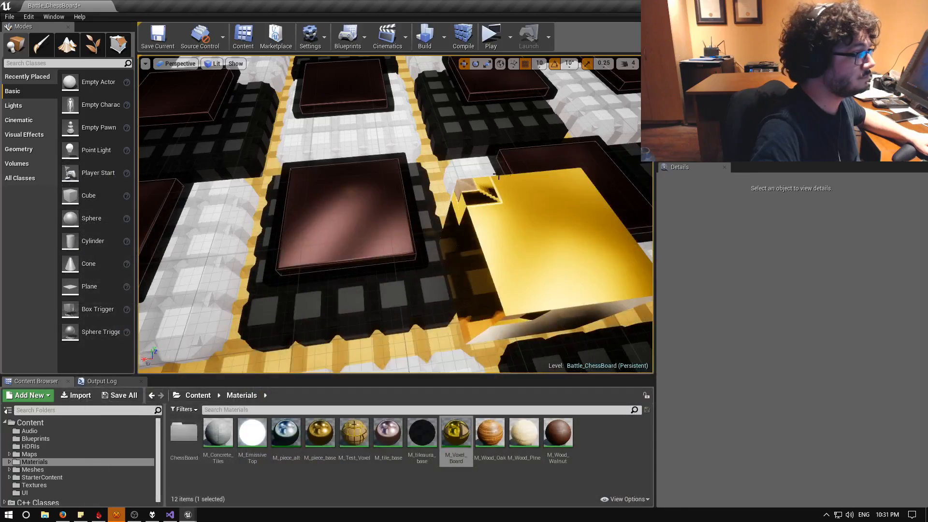
key("a")
right_click_drag(435, 213, 332, 267)
key("w")
key("s")
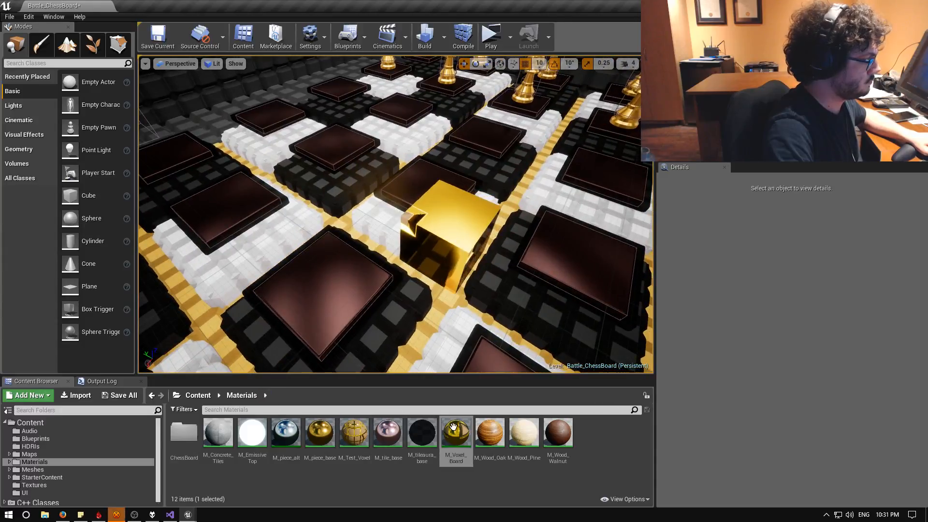
Reopen the M_Voxel_Board instance and set VoxelSize(cm) to 50
double_click(453, 426)
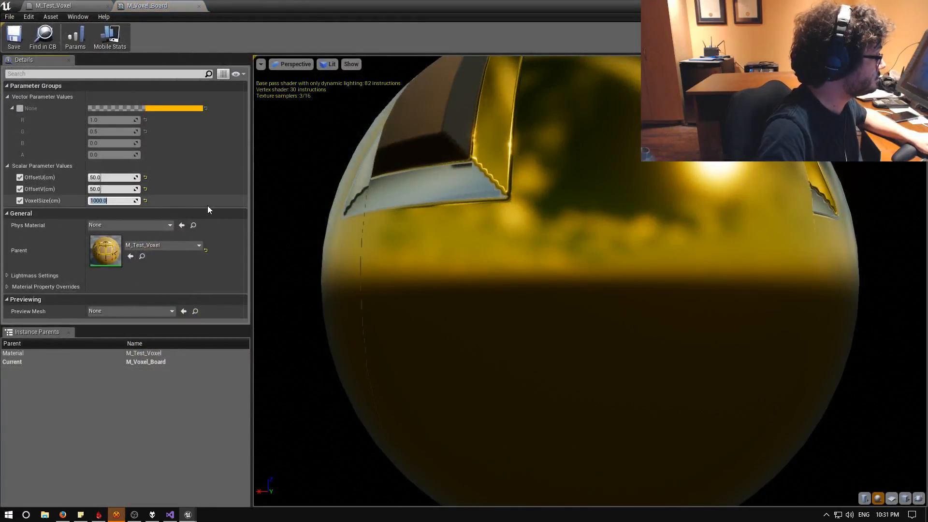
type("50")
key("Return")
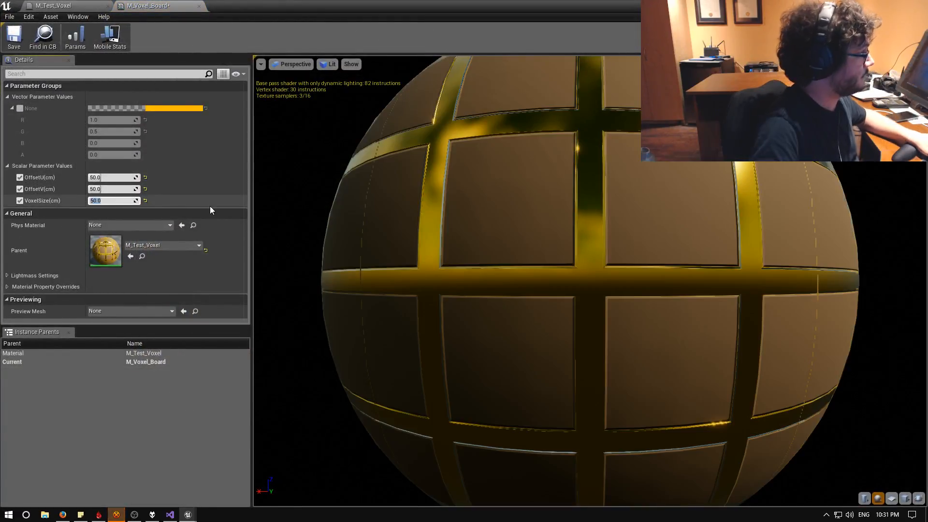
Set OffsetU(cm) and OffsetV(cm) to 25 each in M_Voxel_Board and save the instance
left_click(111, 177)
type("0")
left_click(106, 188)
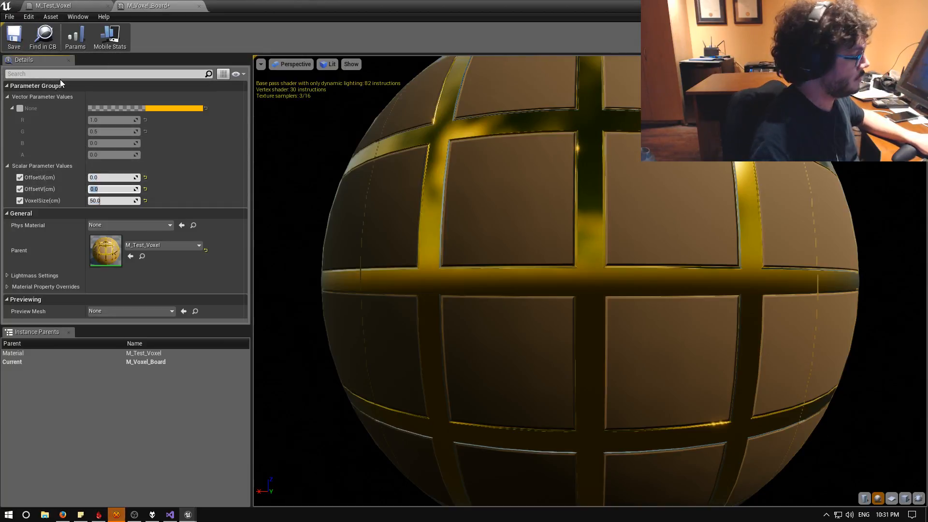
left_click(116, 177)
type("25")
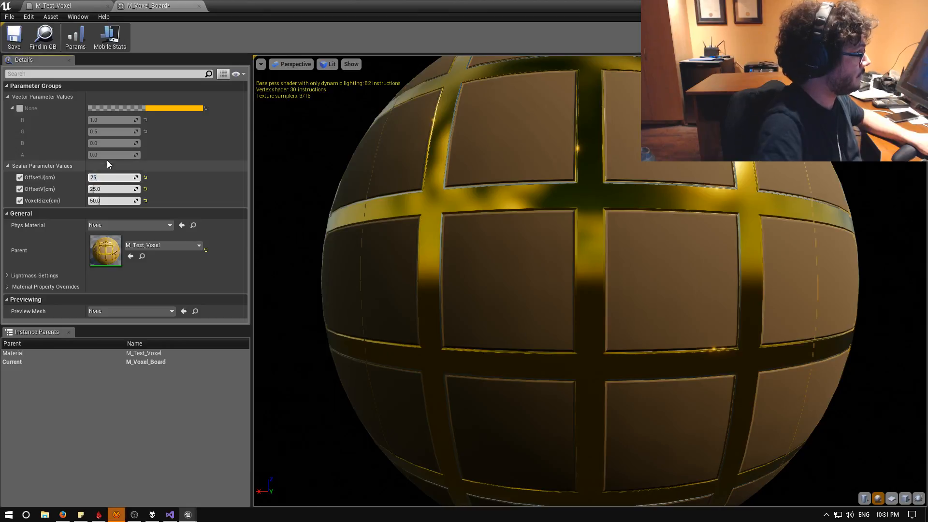
key("Return")
left_click(14, 36)
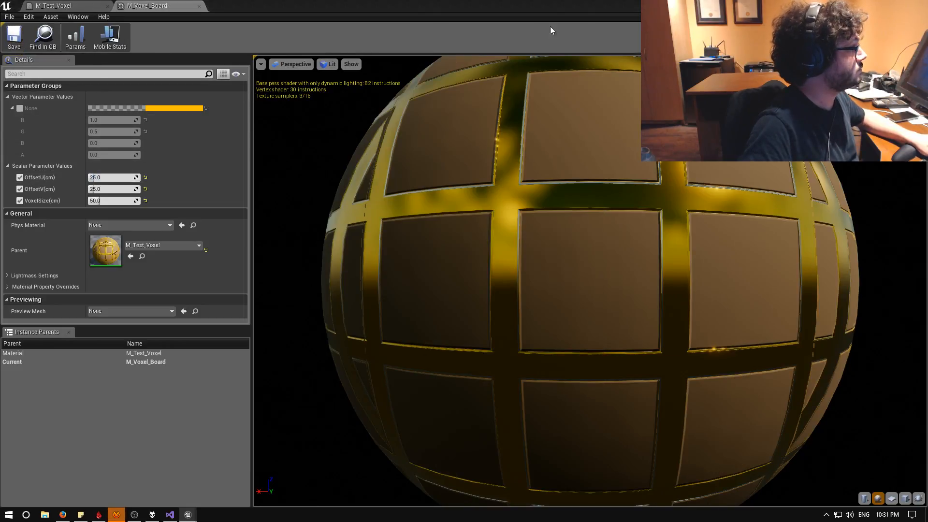
Return to the level and examine how the voxel pattern falls across the cube's edges from close up
left_click(888, 4)
right_click_drag(453, 190, 349, 197)
key("w")
key("d")
key("a")
key("d")
key("a")
key("a")
key("w")
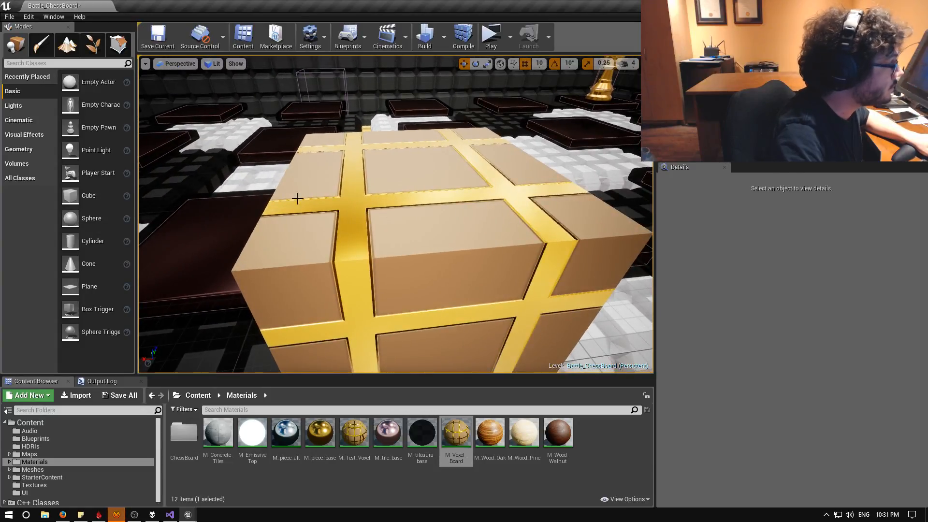
Go back to M_Voxel_Board, set OffsetU(cm) and OffsetV(cm) to 0 each, and save the instance
mouse_move(186, 516)
left_click(214, 483)
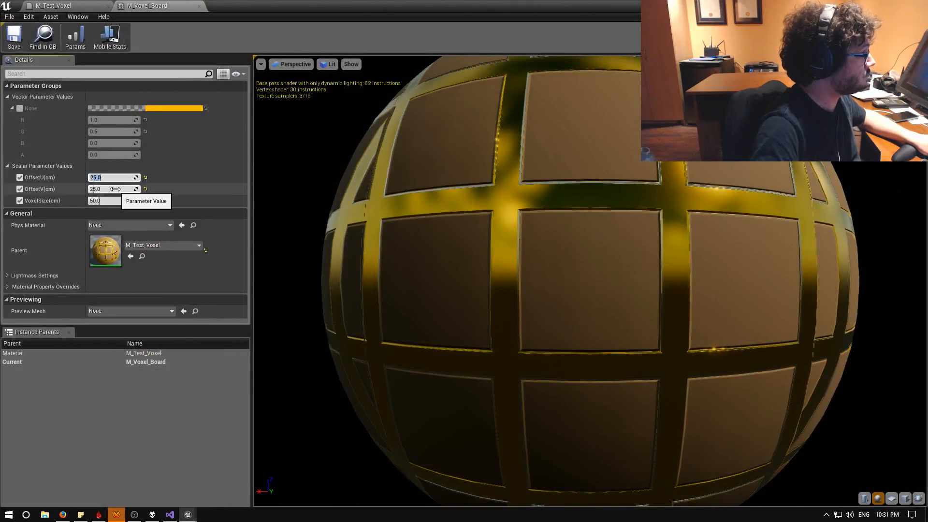
type("0")
key("Tab")
type("0")
key("Return")
left_click(14, 37)
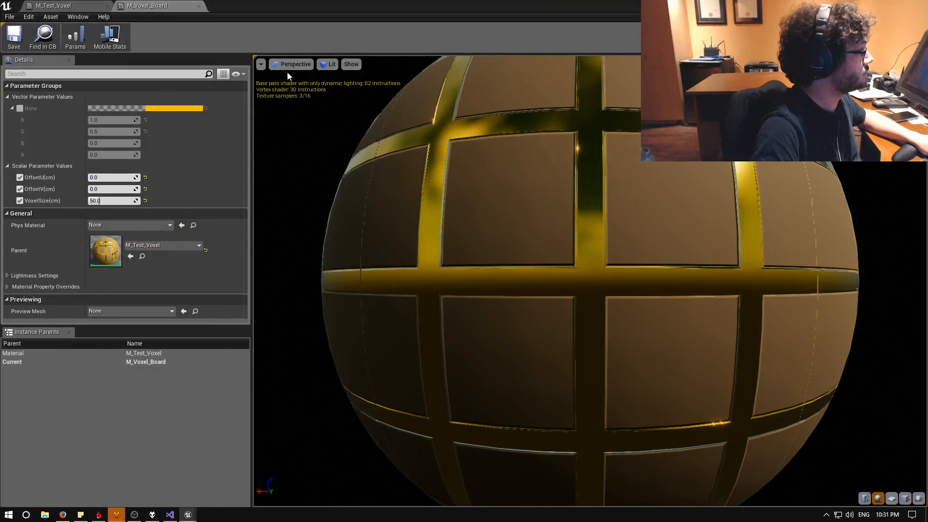
Return to the level, run the game preview to check the voxel pattern on the cube, and exit it
left_click(876, 5)
right_click_drag(396, 218, 348, 222)
left_click(499, 43)
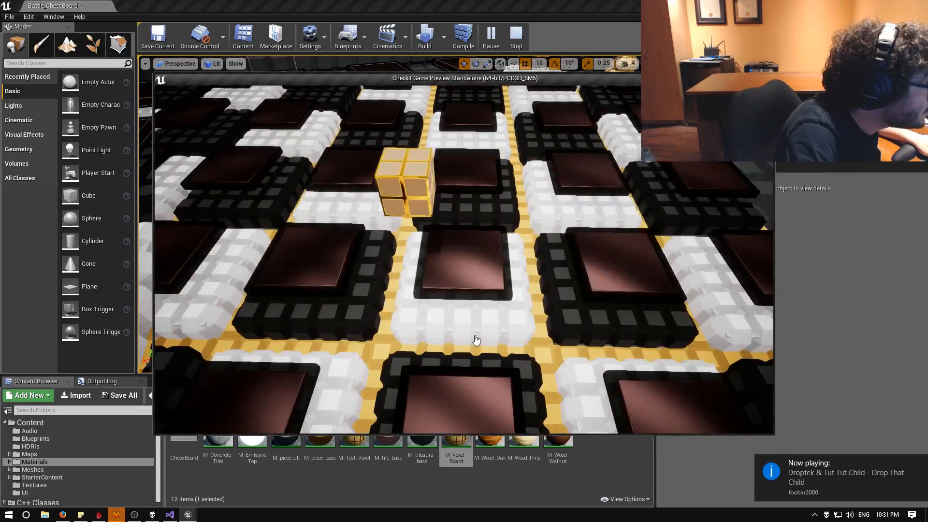
key("Escape")
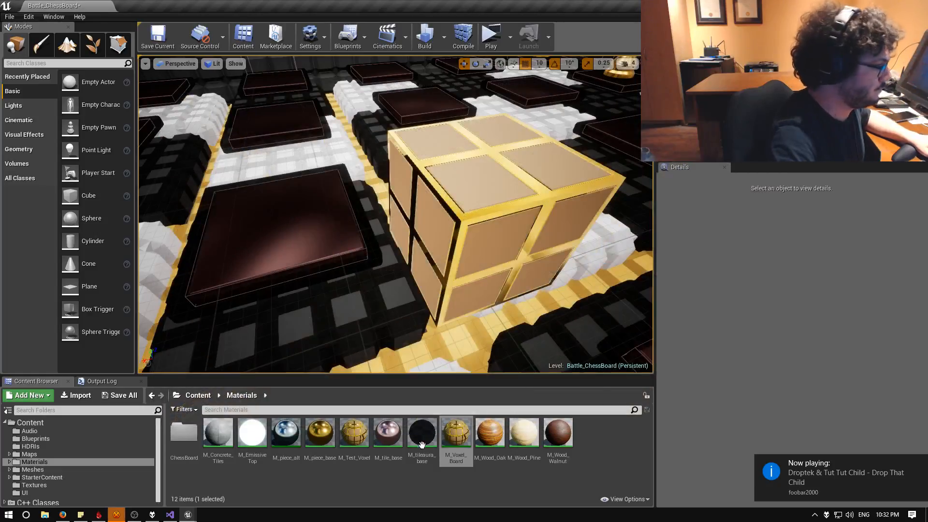
Open M_Test_Voxel, lower the Metal colour parameter's saturation to 0.895, and save the material
double_click(359, 434)
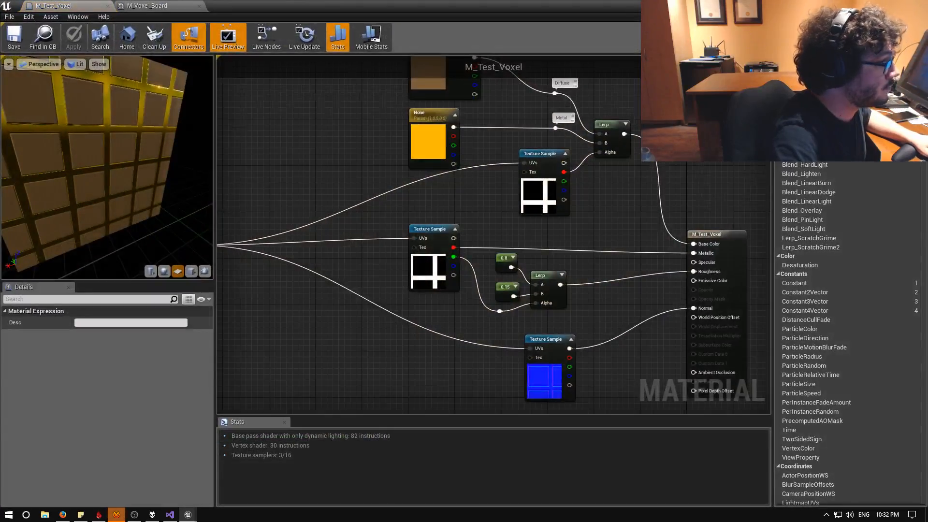
right_click_drag(610, 306, 521, 228)
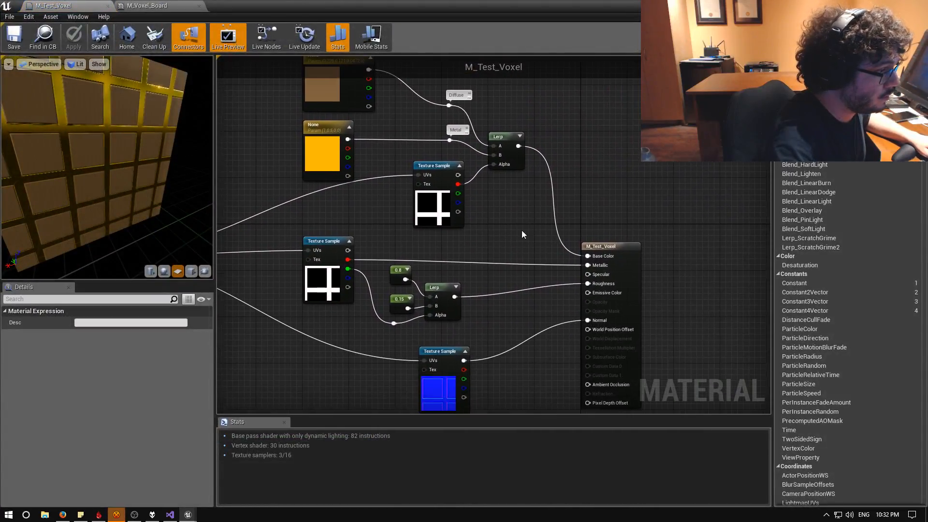
right_click_drag(464, 275, 498, 243)
right_click_drag(427, 317, 506, 393)
double_click(424, 191)
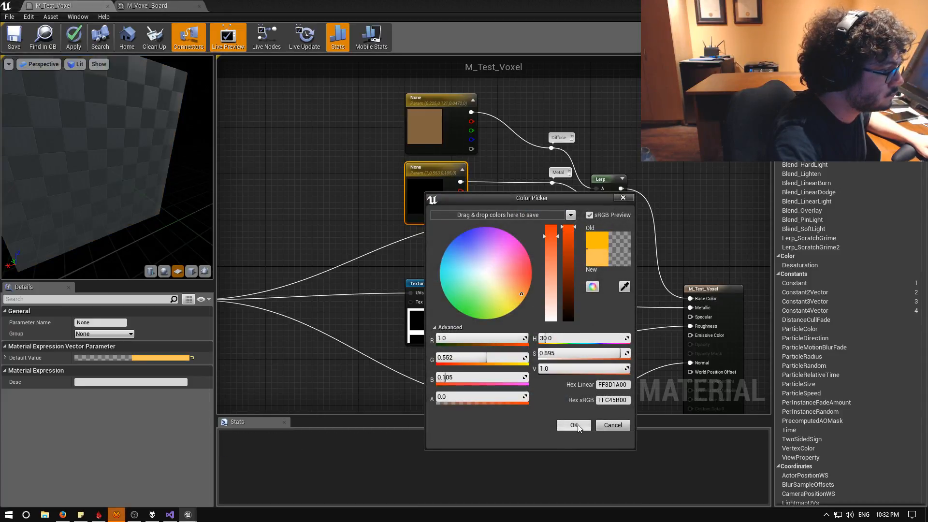
left_click(575, 425)
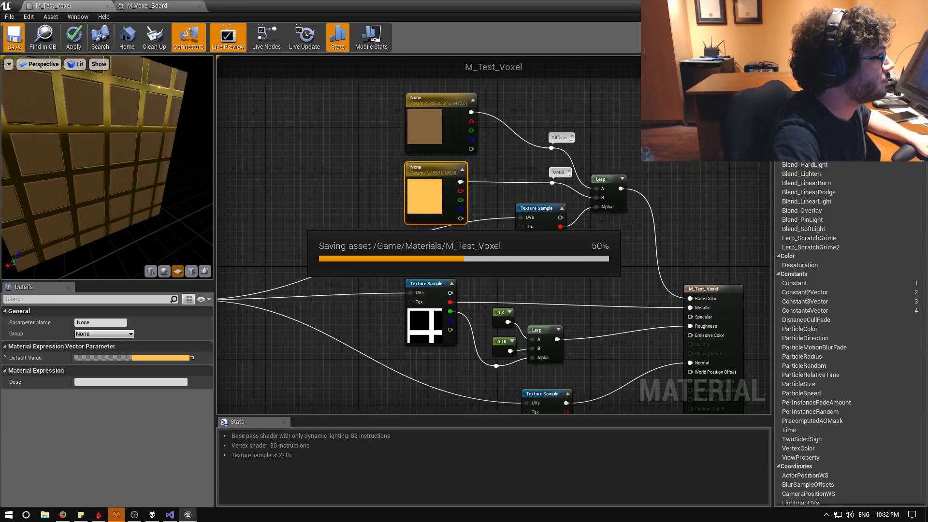
Return to the level, select Cube2 and run the game preview to check the paler metal colour
left_click(890, 5)
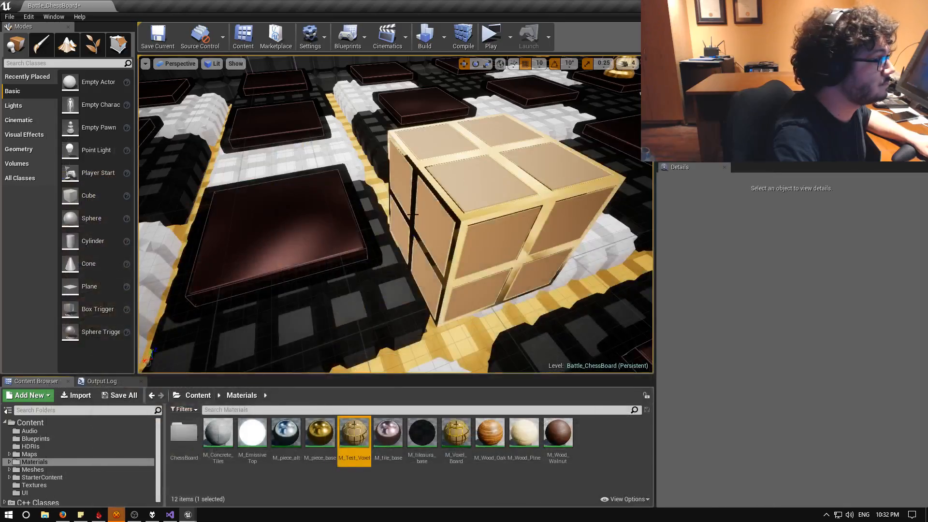
left_click(412, 223)
left_click(492, 41)
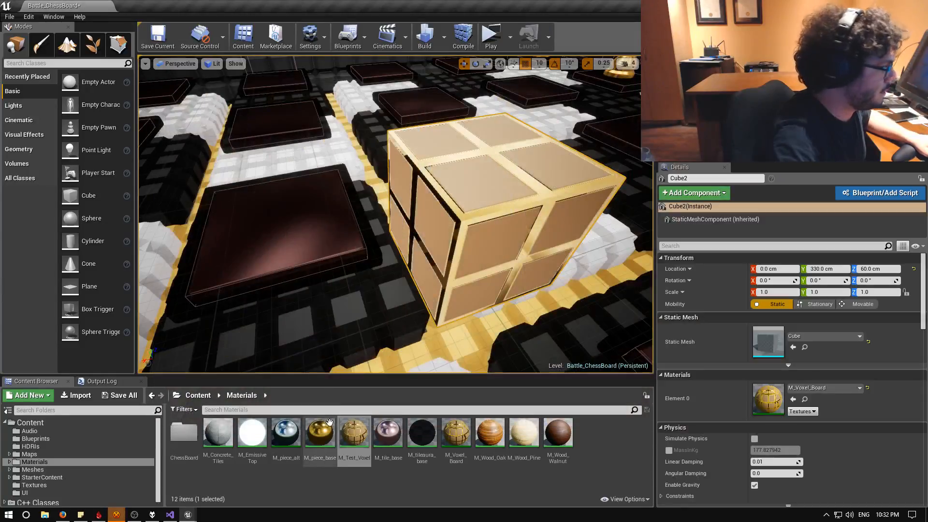
Reopen M_Test_Voxel, set the Metal colour parameter's saturation to about 0.95, and apply the change
double_click(353, 440)
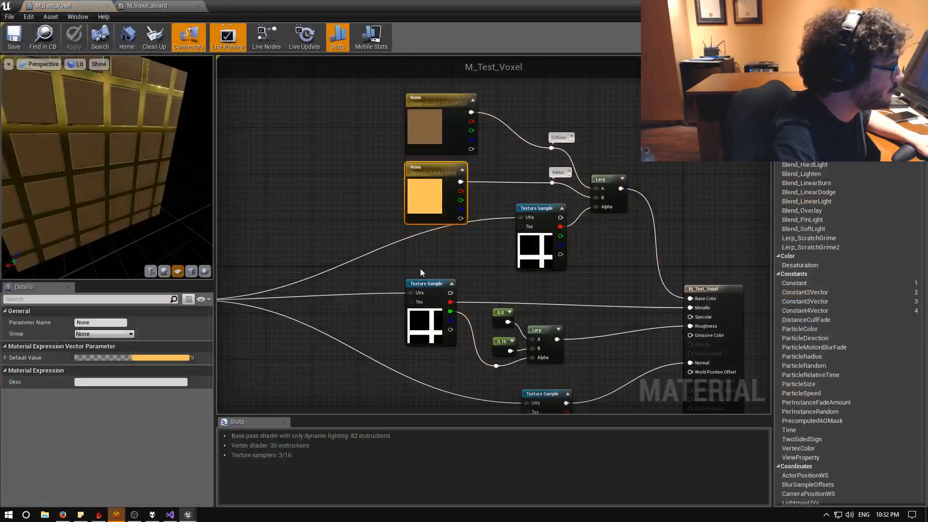
double_click(438, 183)
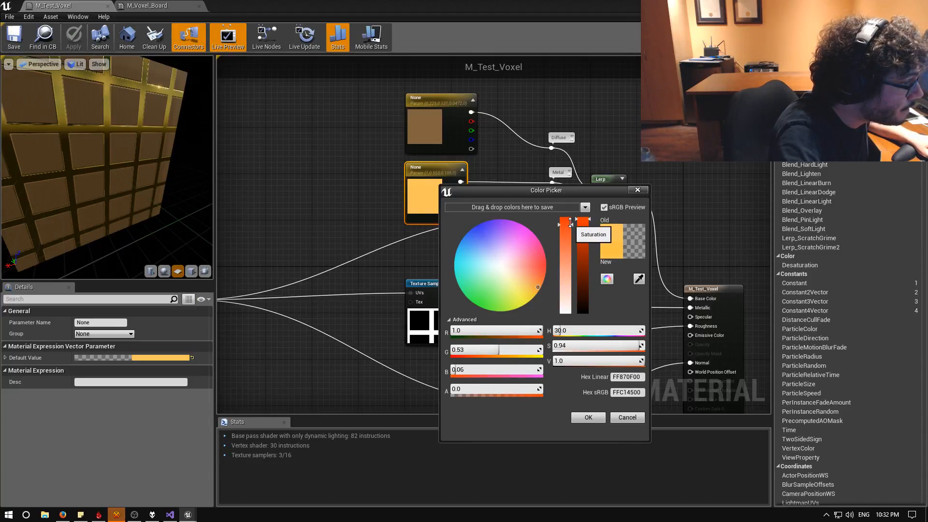
left_click_drag(570, 222, 570, 223)
left_click(576, 350)
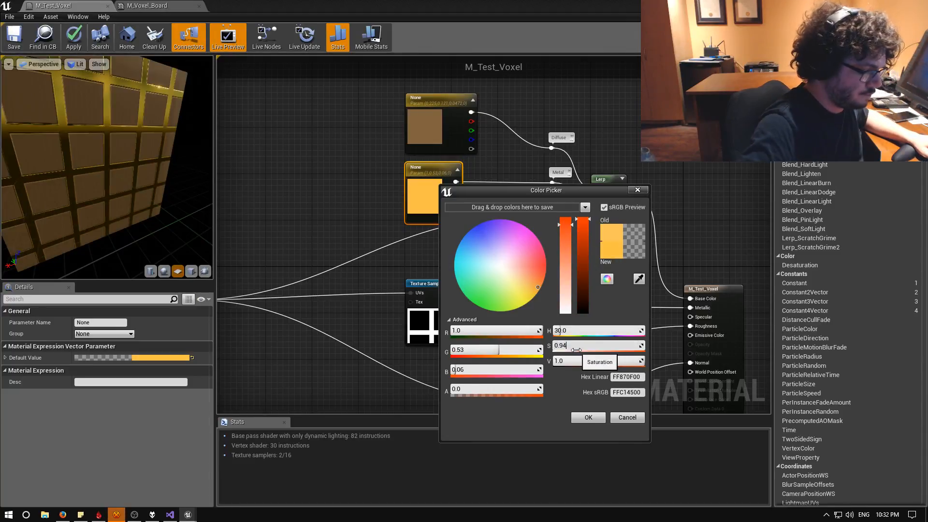
left_click(587, 417)
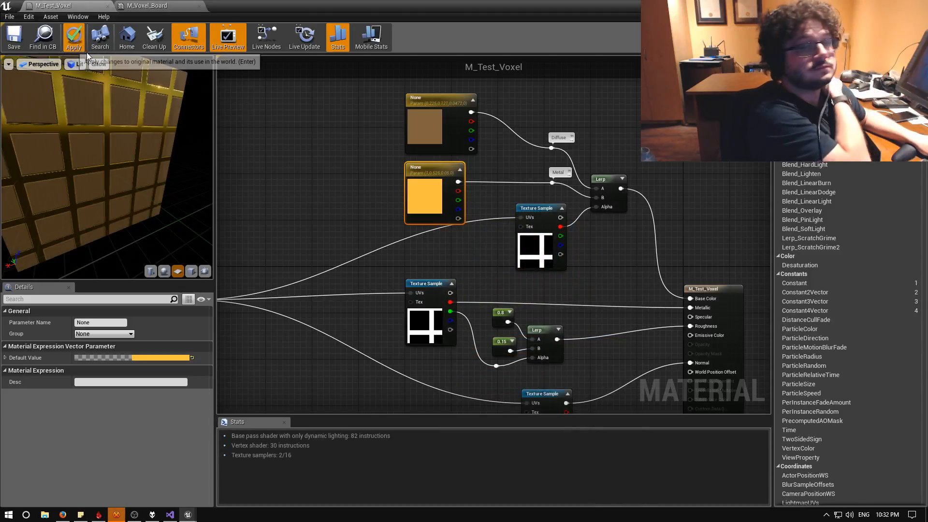
left_click(73, 39)
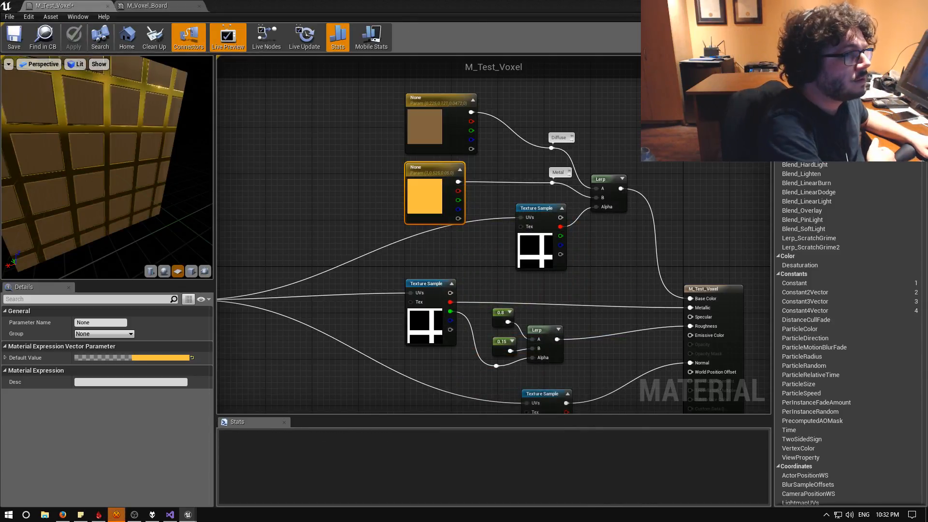
Run the game in a maximized preview from the level and examine the cube's metal colour from several camera angles
left_click(888, 6)
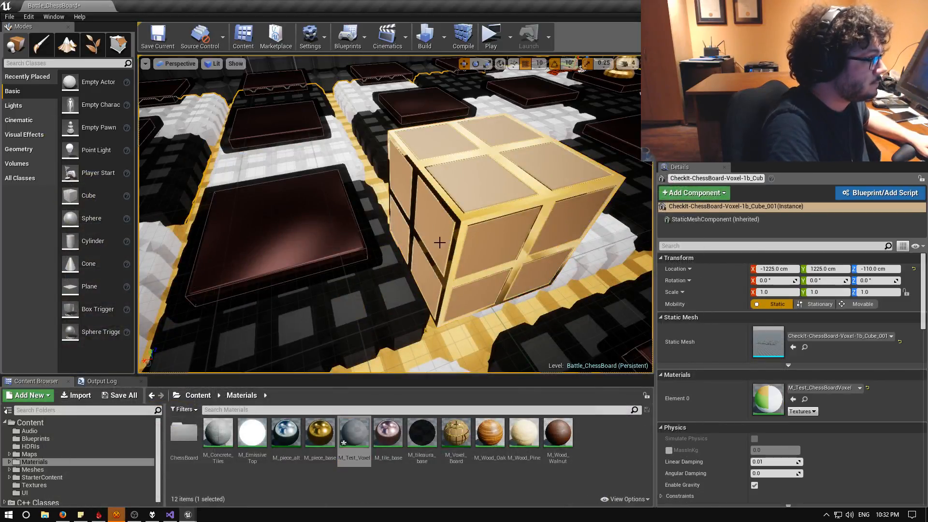
left_click(490, 36)
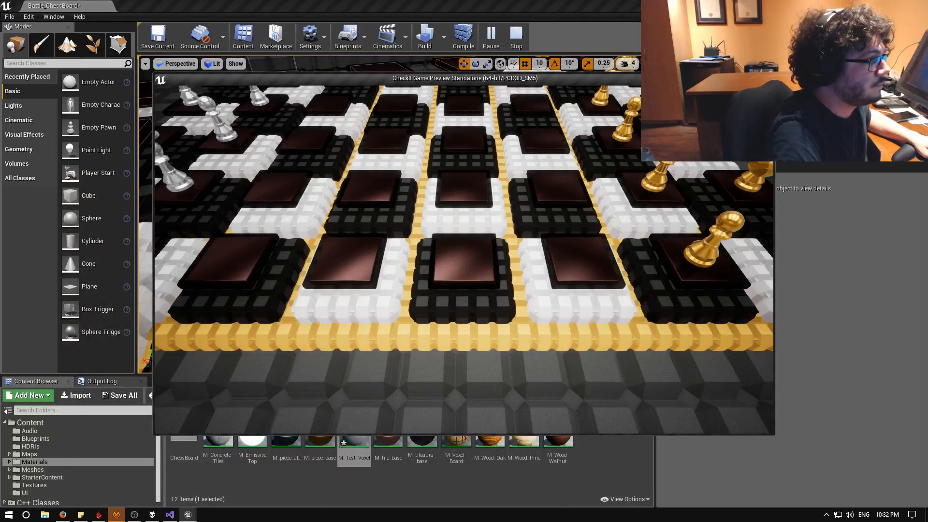
left_click(752, 78)
key("d")
key("w")
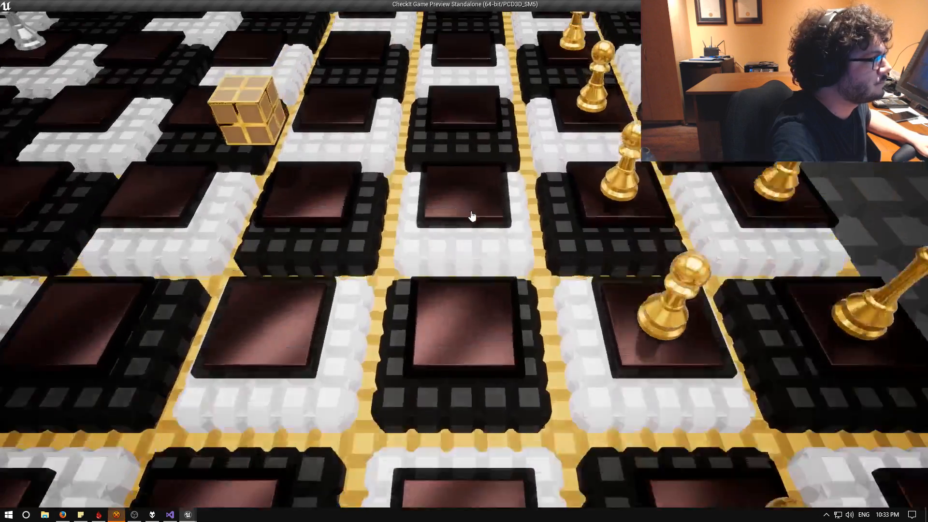
key("a")
key("w")
key("e")
scroll(489, 235, "up", 2)
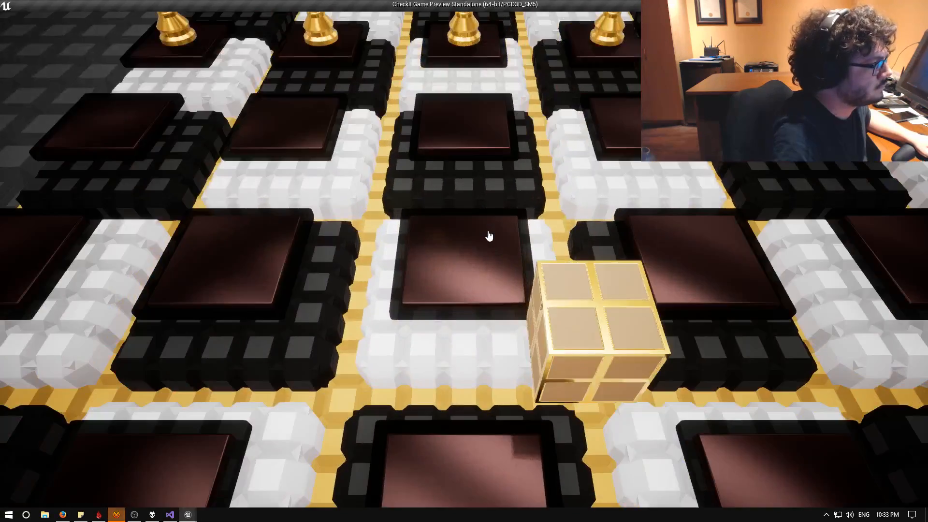
key("e")
key("e")
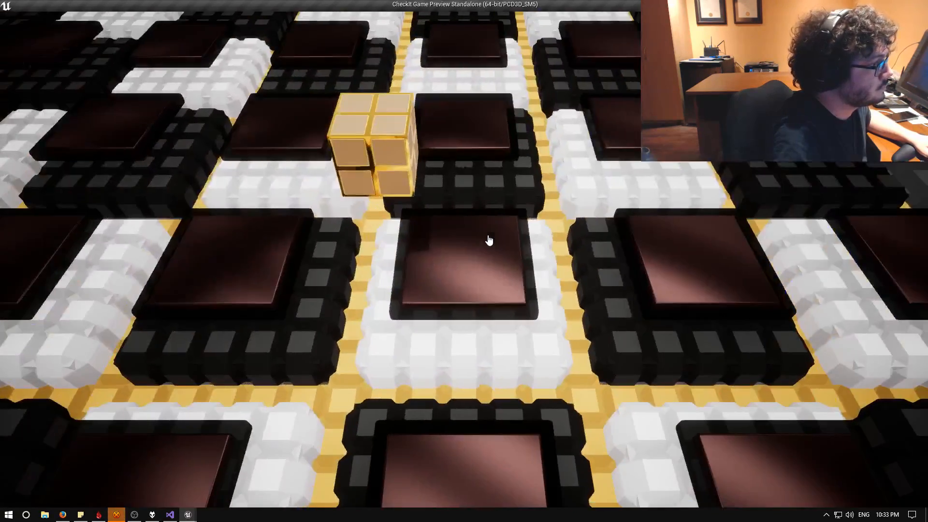
key("a")
key("e")
key("w")
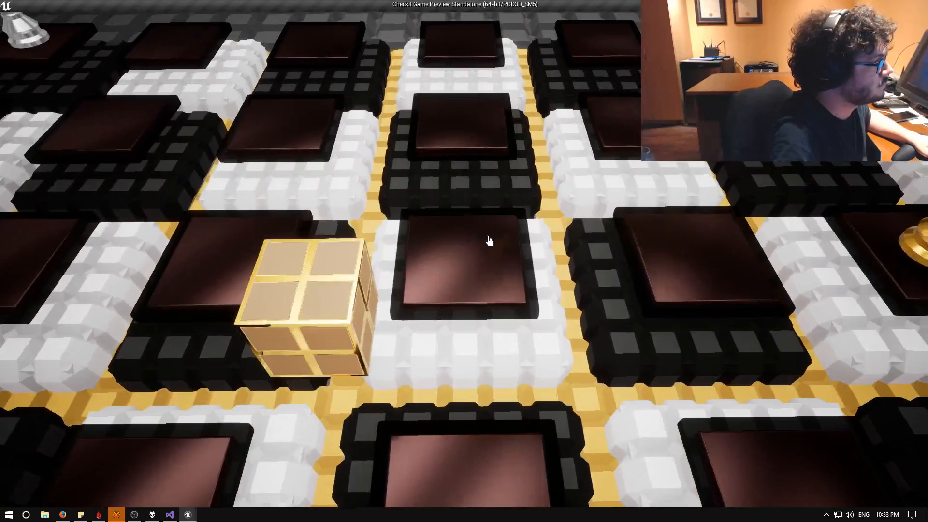
key("e")
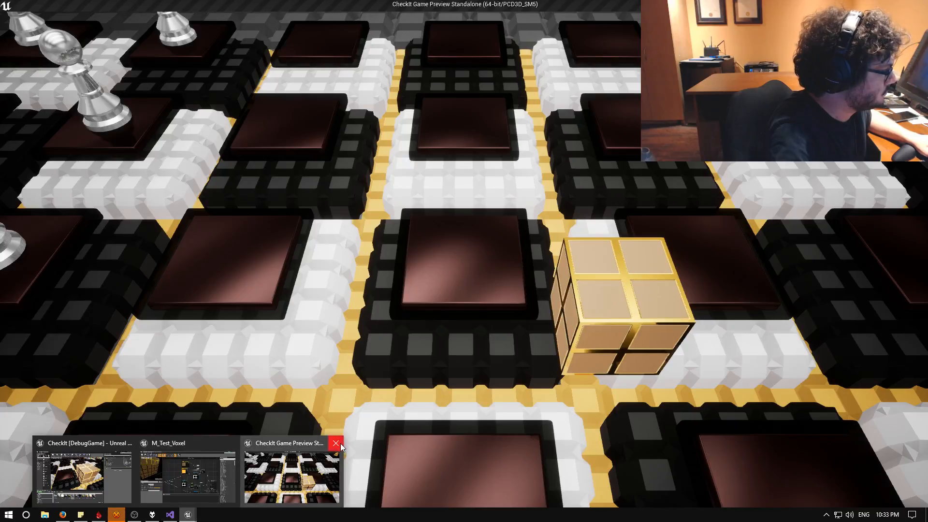
Close the game preview, return to the M_Test_Voxel editor and save the material
left_click(336, 443)
left_click(260, 462)
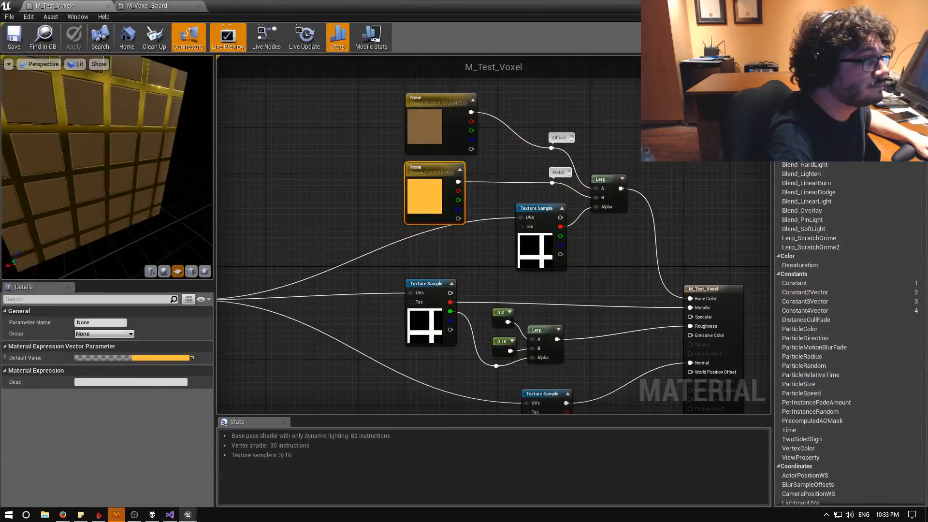
left_click(14, 36)
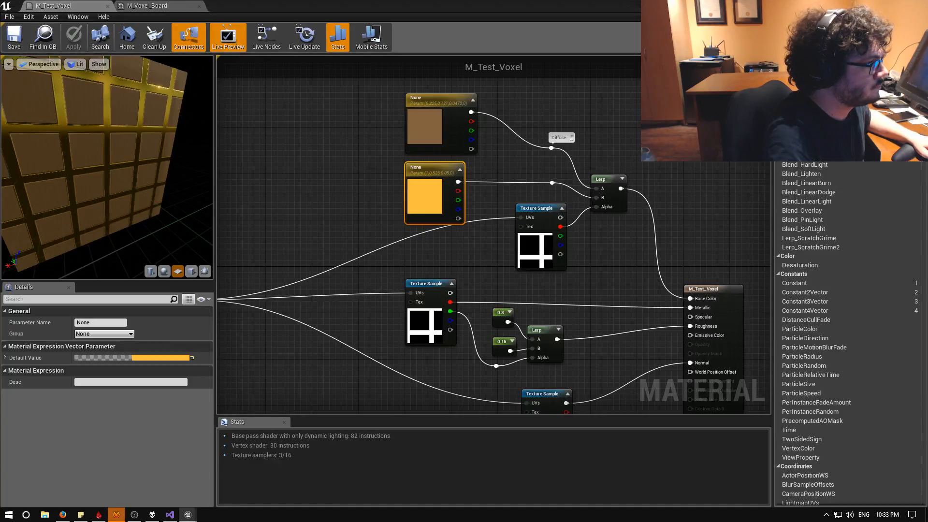
Return to the Battle_ChessBoard level and open the engine's Rendering section in the project settings
key("alt+Tab")
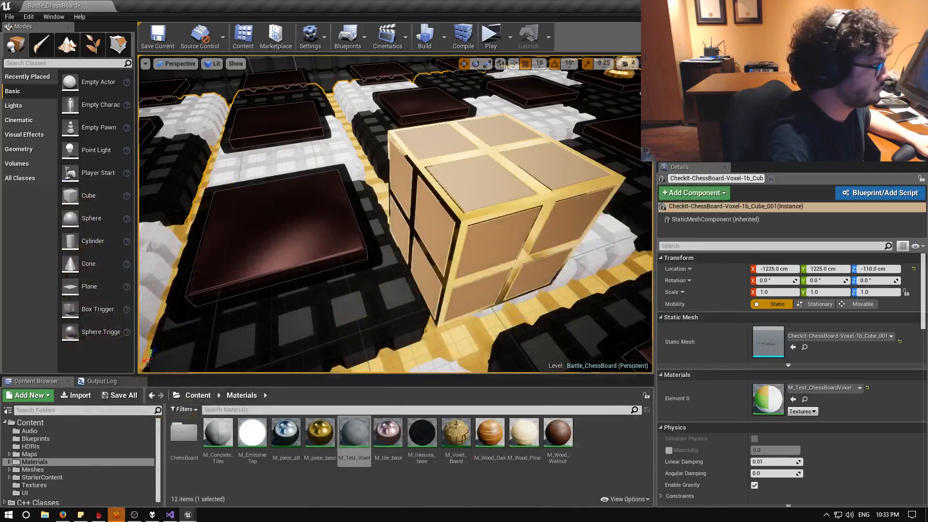
right_click_drag(396, 214, 420, 220)
right_click_drag(397, 282, 367, 285)
left_click(30, 17)
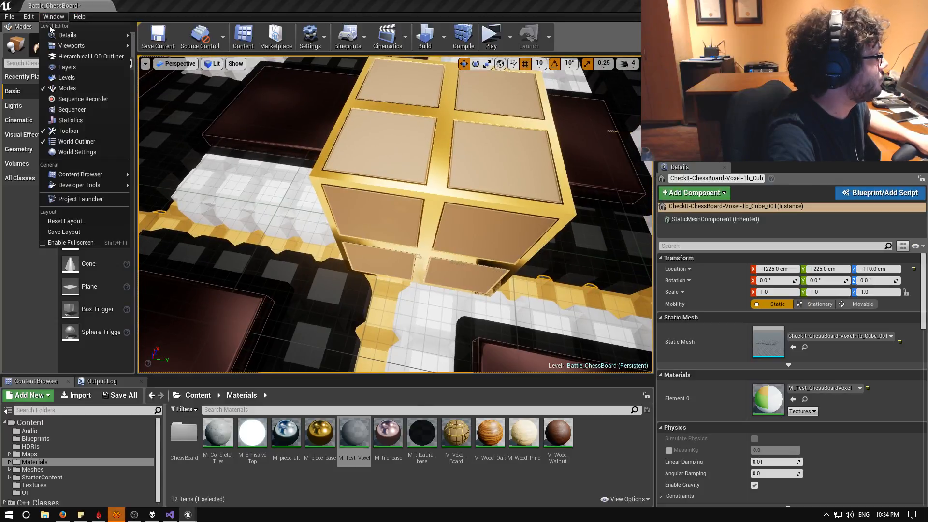
left_click(61, 154)
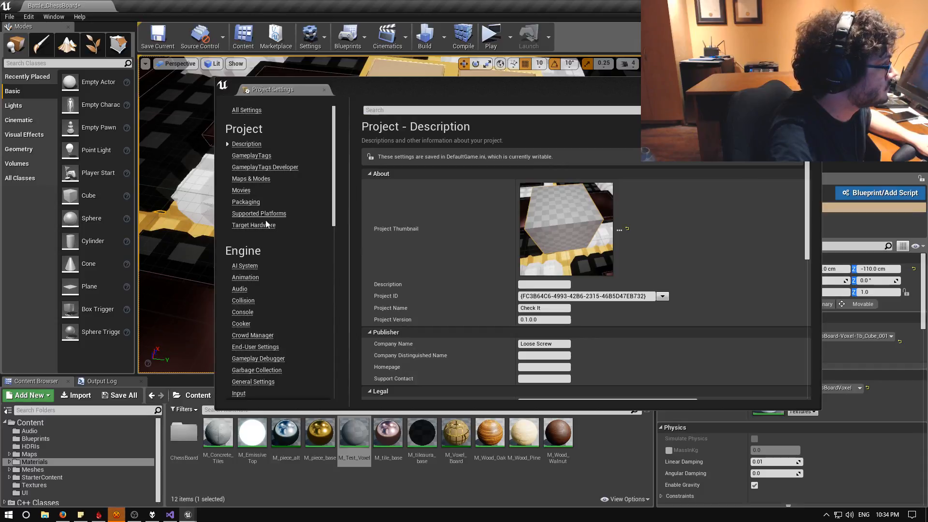
scroll(272, 293, "down", 4)
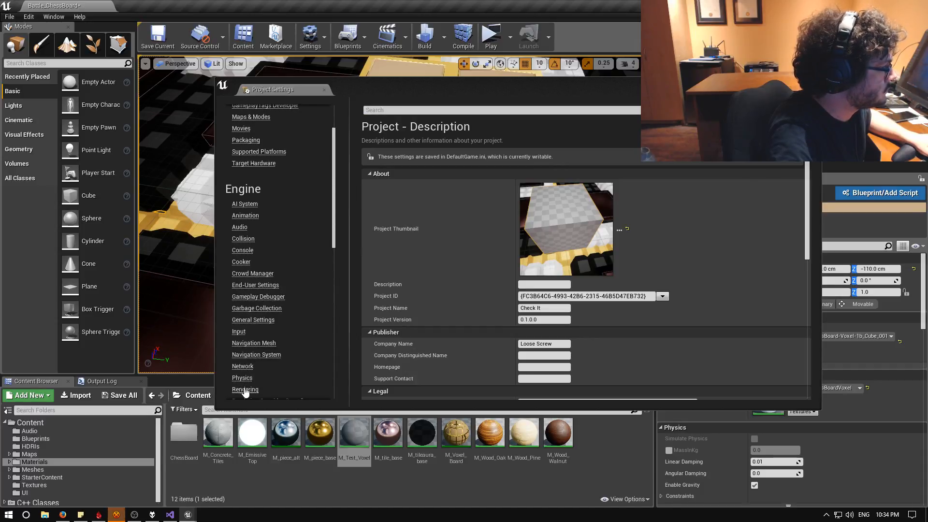
left_click(256, 321)
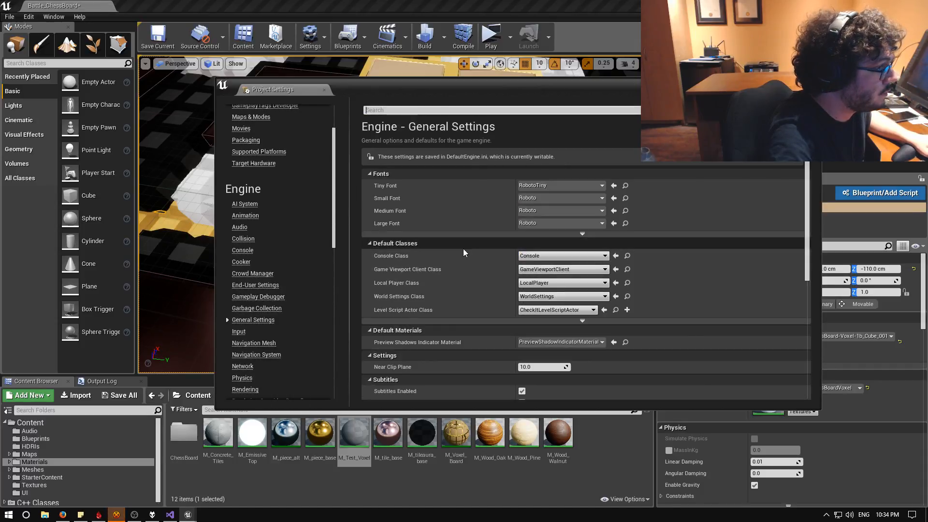
scroll(463, 249, "down", 5)
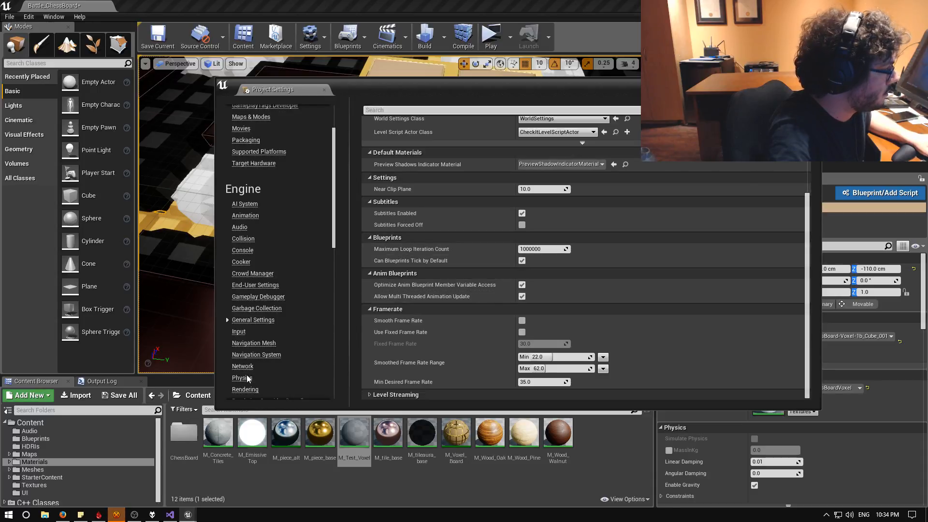
left_click(245, 389)
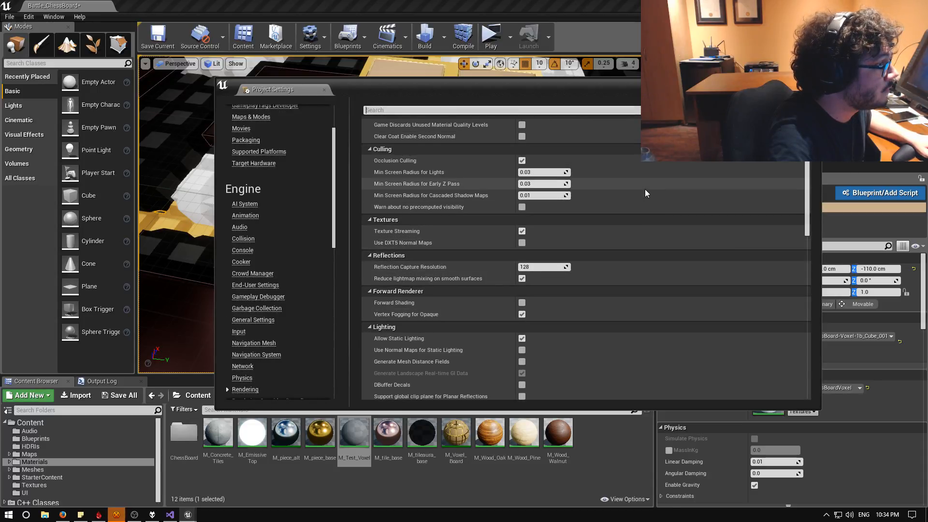
Set the project's default anti-aliasing method to TemporalAA and close the project settings
scroll(640, 184, "up", 3)
scroll(649, 202, "down", 1)
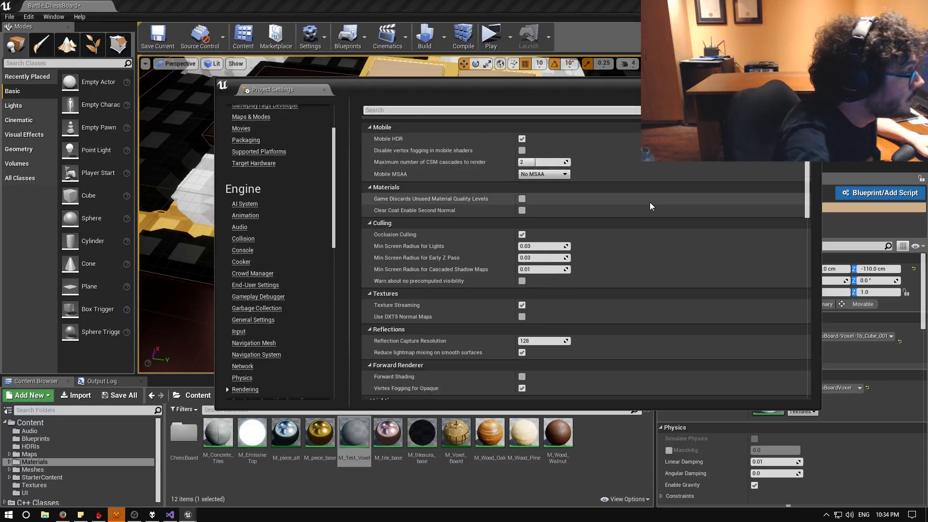
scroll(650, 202, "down", 15)
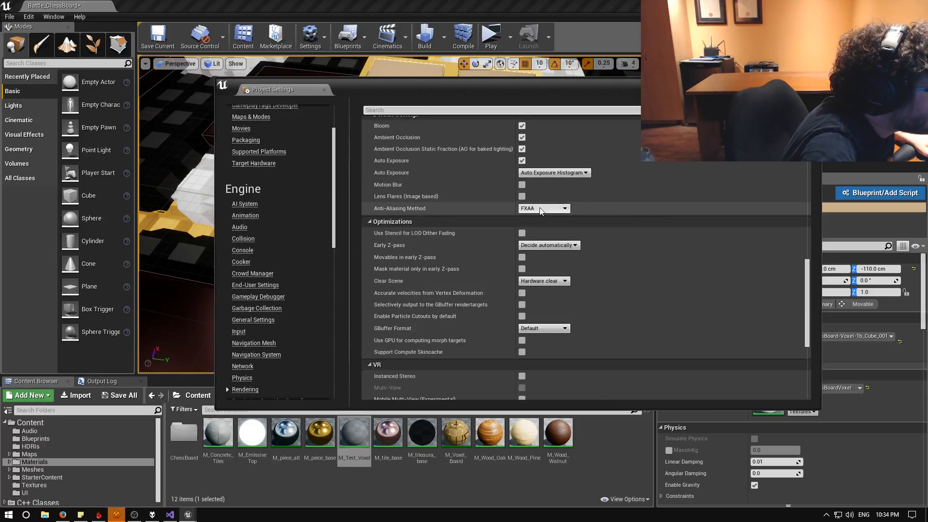
left_click(540, 208)
left_click(536, 230)
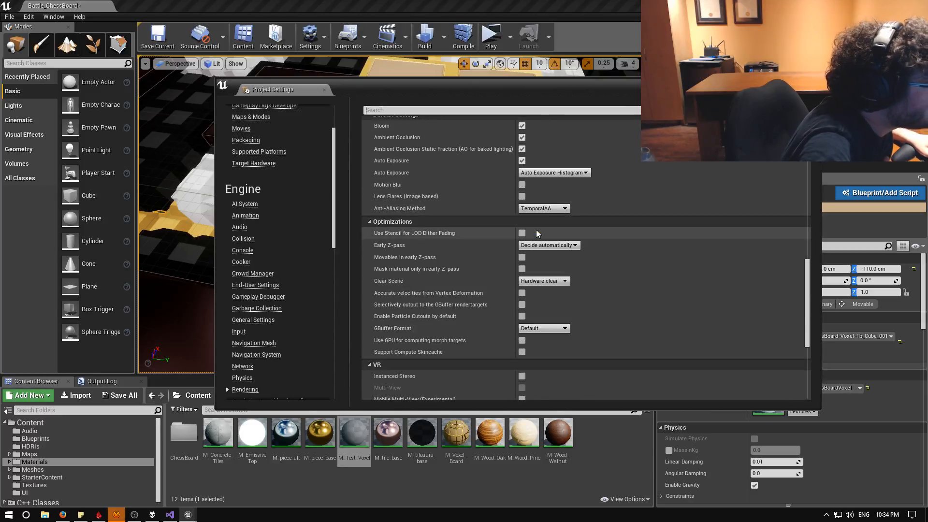
left_click(324, 89)
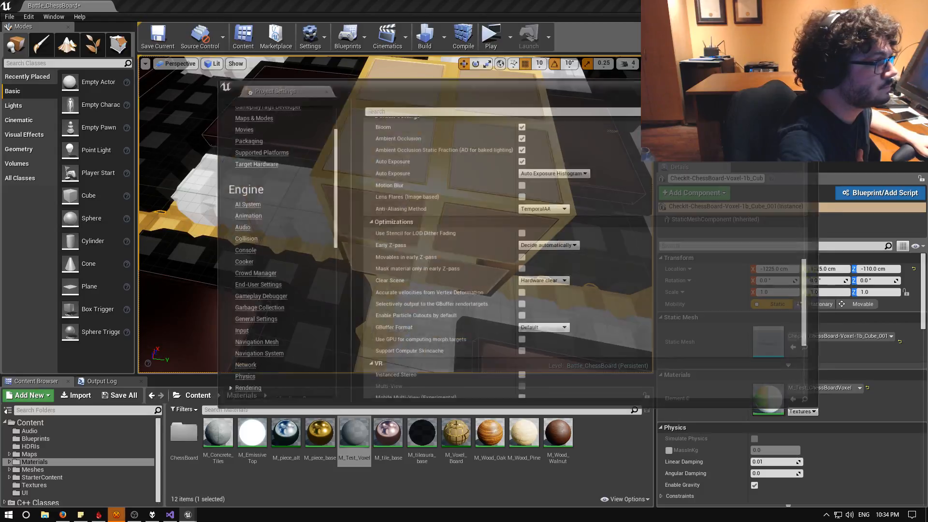
Run the game in a maximized preview and bring the camera in close over the chessboard
left_click(491, 37)
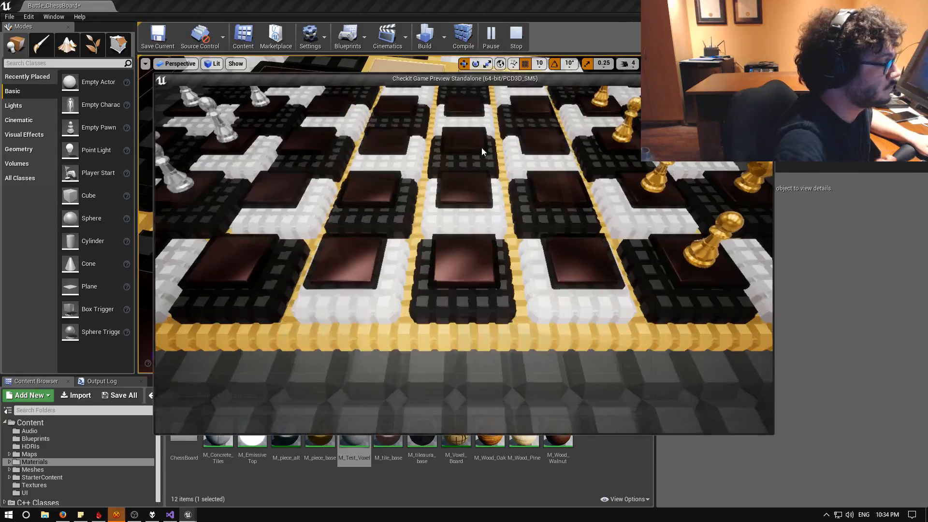
scroll(481, 184, "up", 3)
right_click_drag(480, 193, 480, 270)
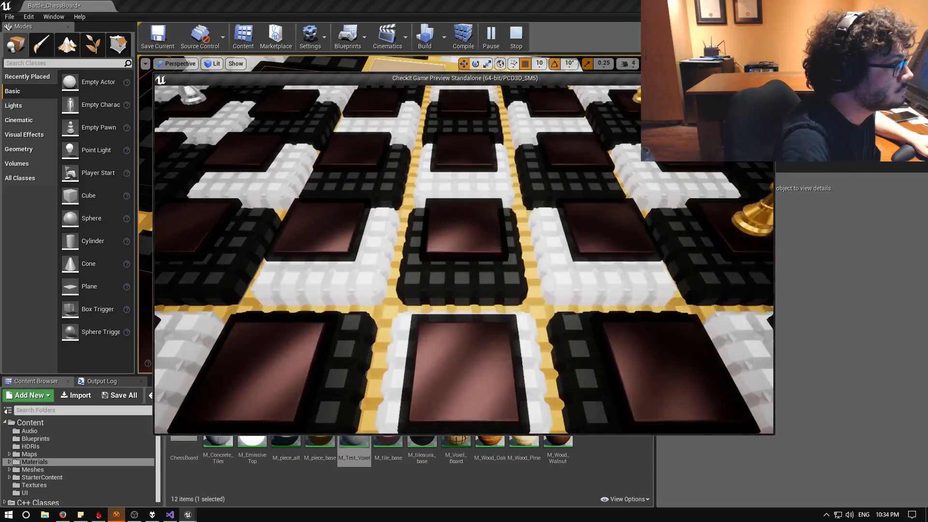
left_click(752, 77)
key("w")
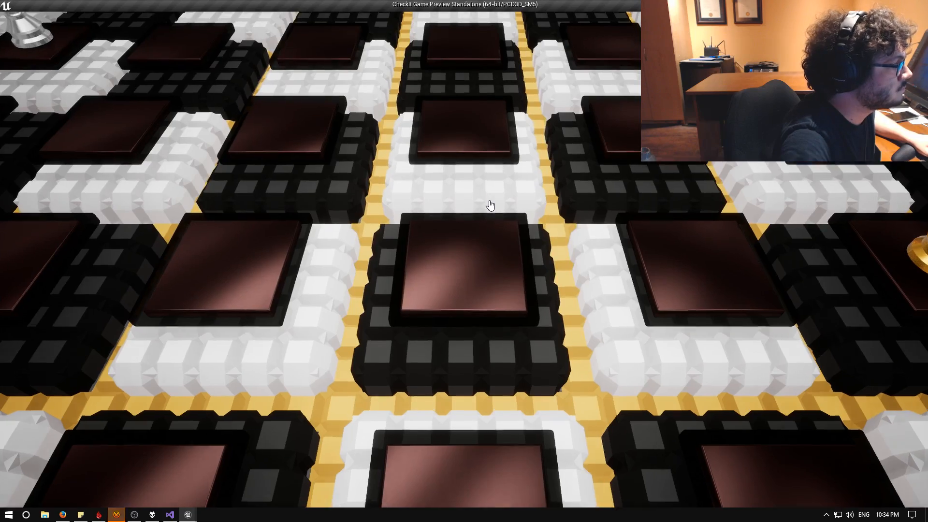
Rotate the game camera around the board to examine the voxel cube's edges and metal with temporal anti-aliasing
key("e")
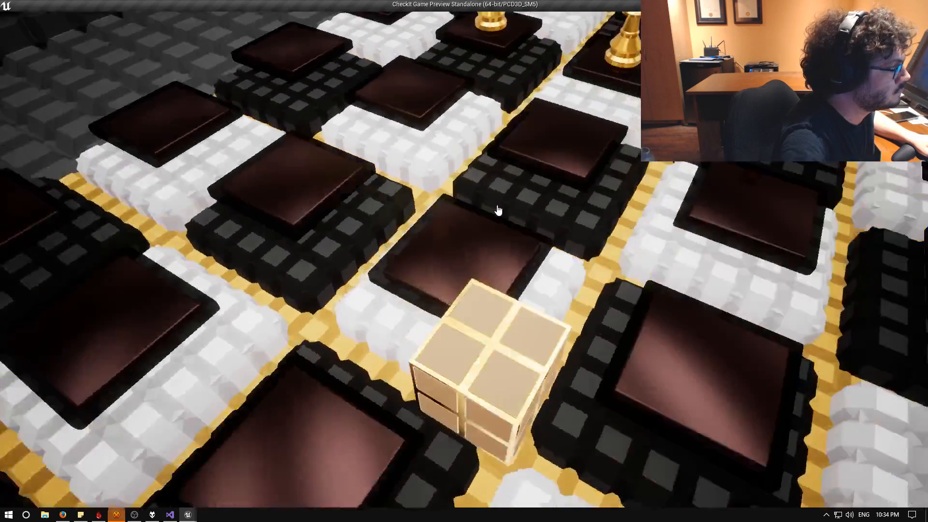
key("e")
key("e")
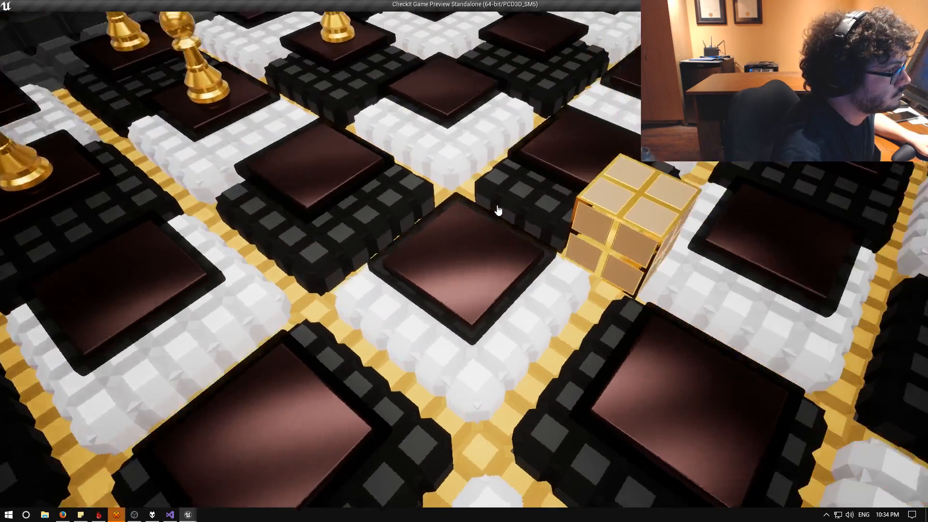
key("e")
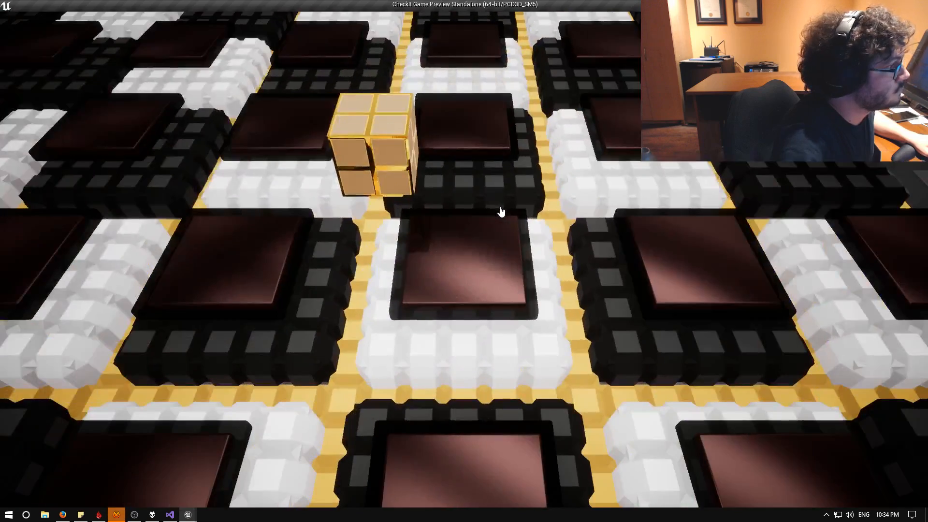
key("e")
key("e")
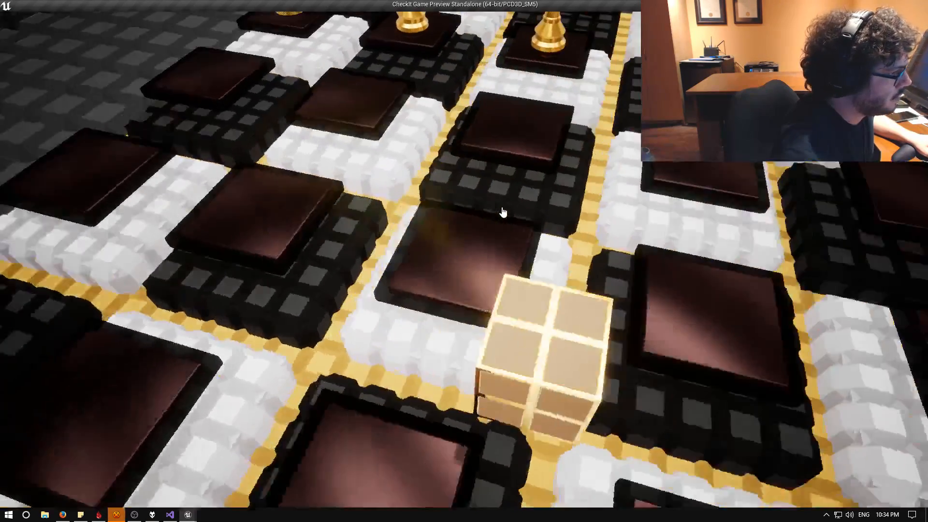
key("e")
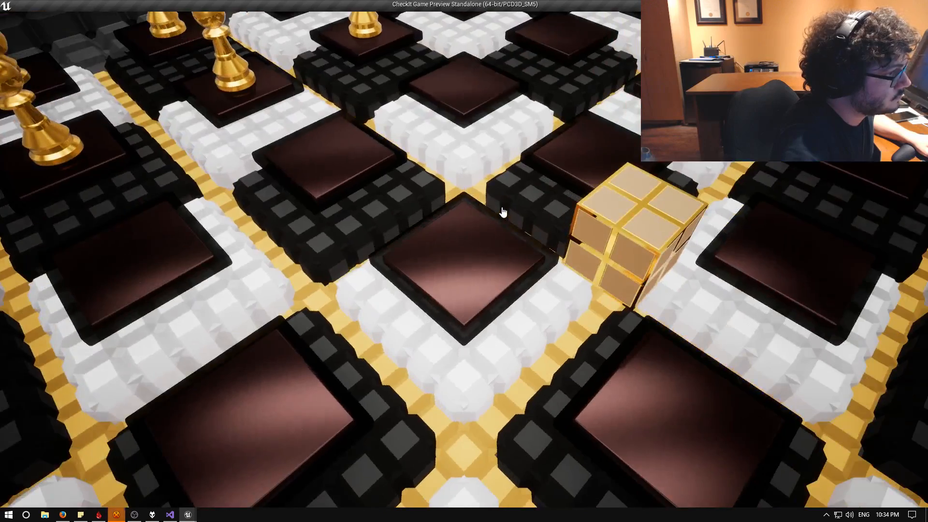
key("e")
key("e")
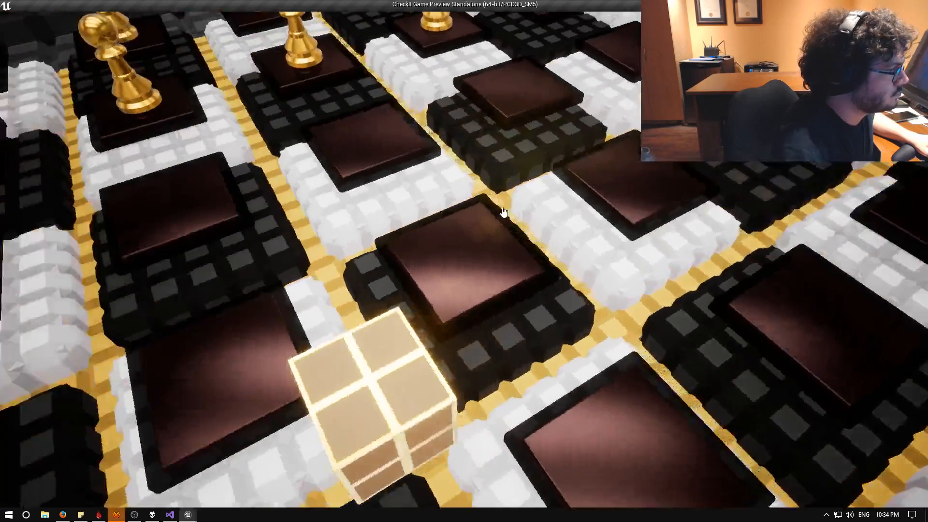
key("e")
key("q")
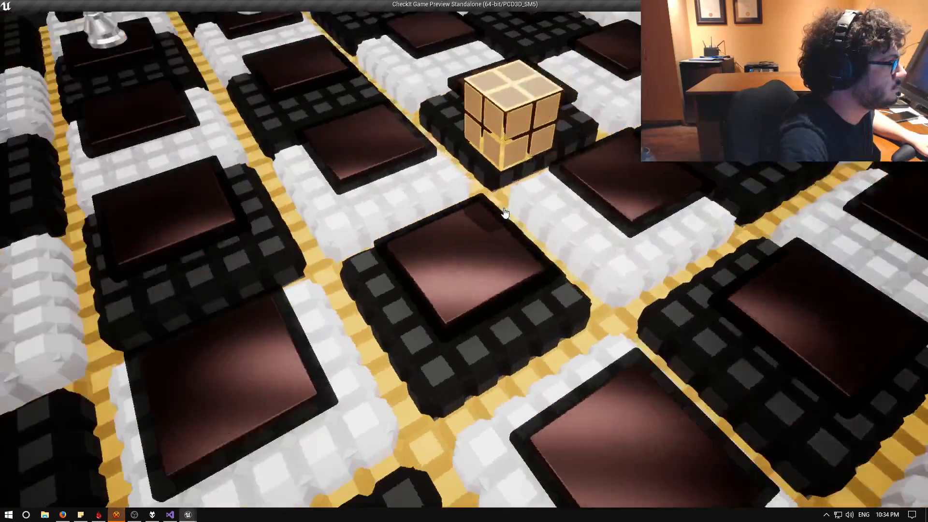
key("q")
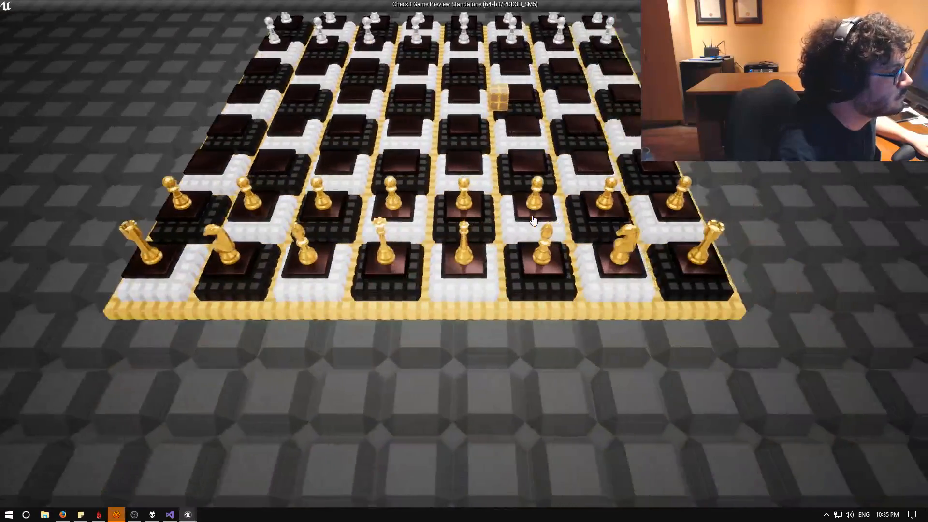
Examine the board and voxel cube from far and near camera distances in the game, and close the preview
key("w")
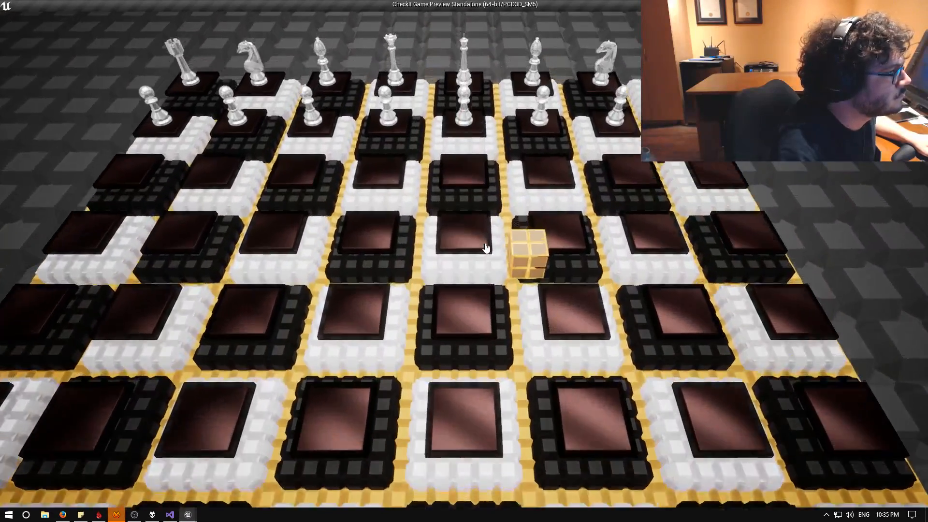
key("s")
scroll(489, 249, "down", 5)
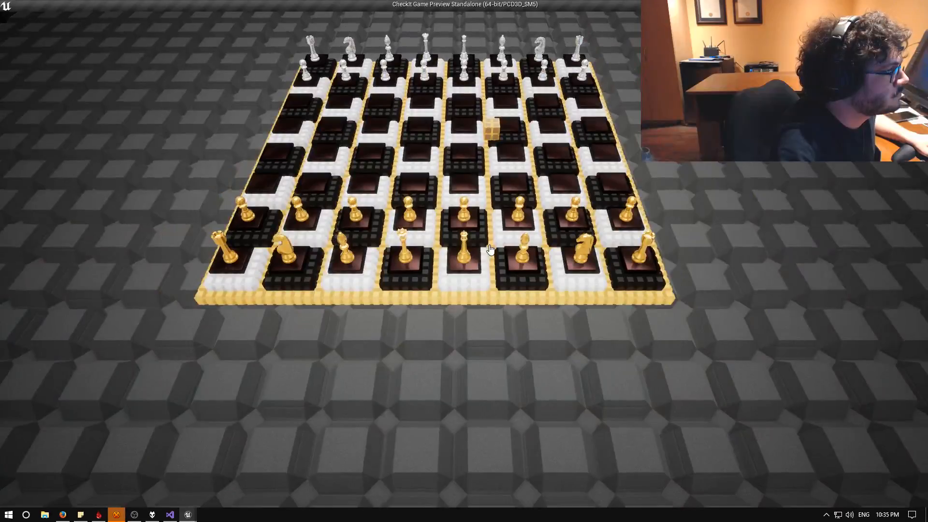
scroll(489, 249, "up", 5)
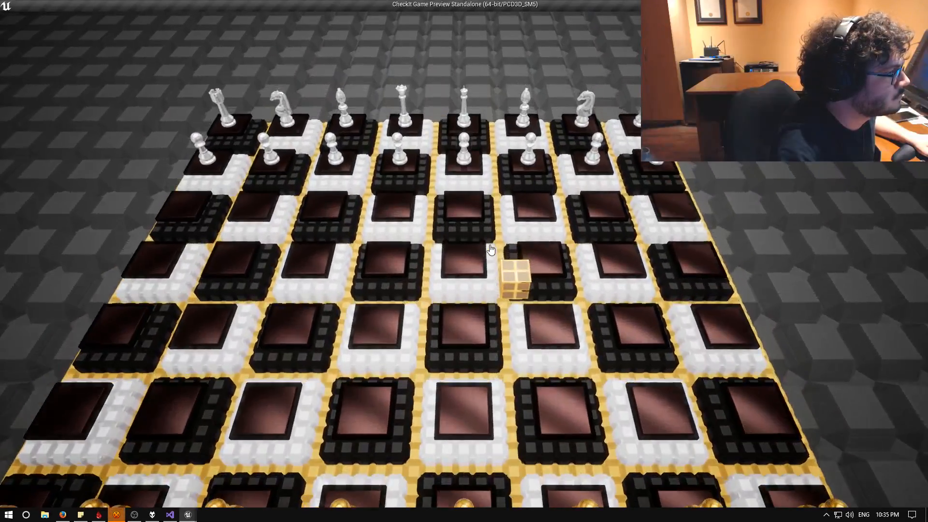
scroll(491, 249, "up", 1)
scroll(491, 250, "up", 4)
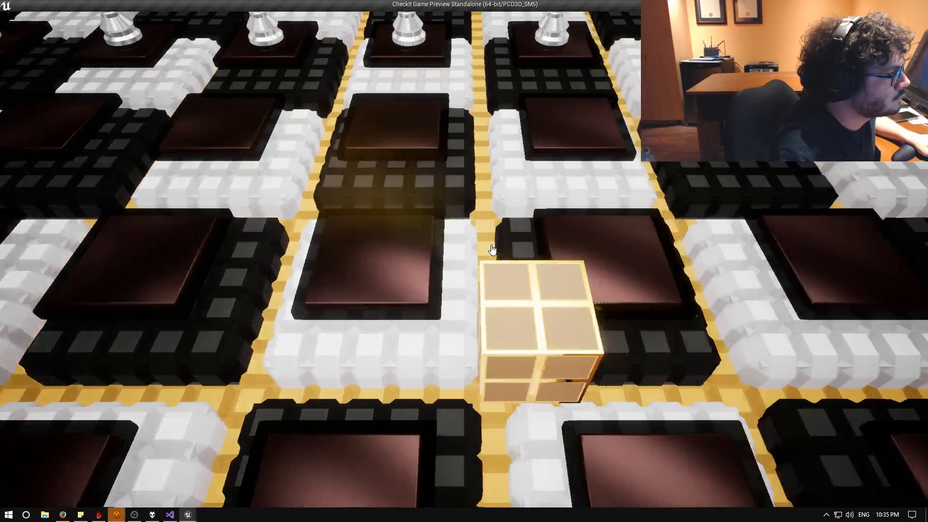
key("d")
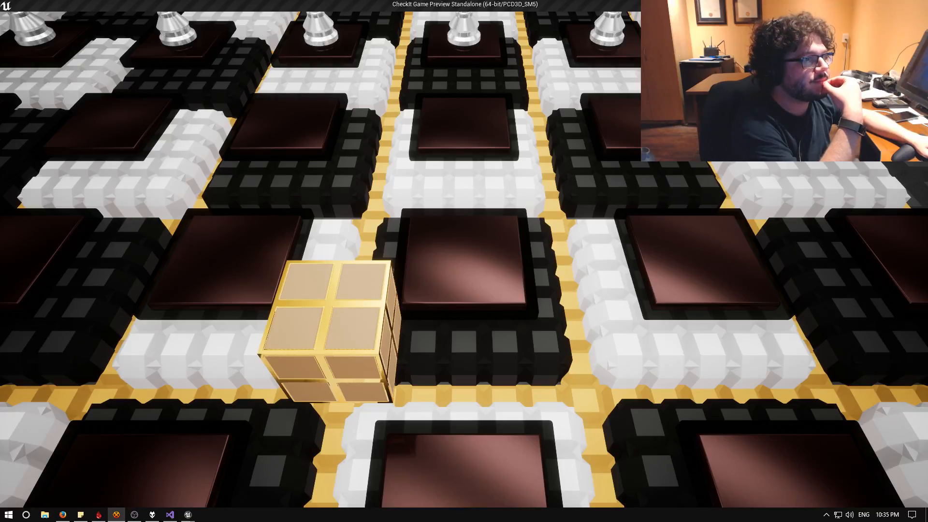
key("Escape")
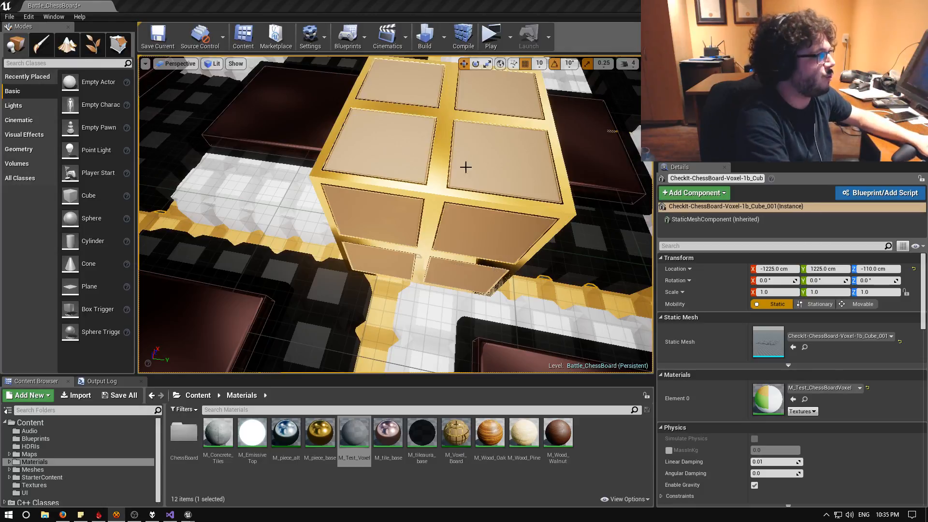
Select Cube2 in the level, frame it in the view and save the Battle_ChessBoard map
right_click(461, 150)
key("Escape")
key("f")
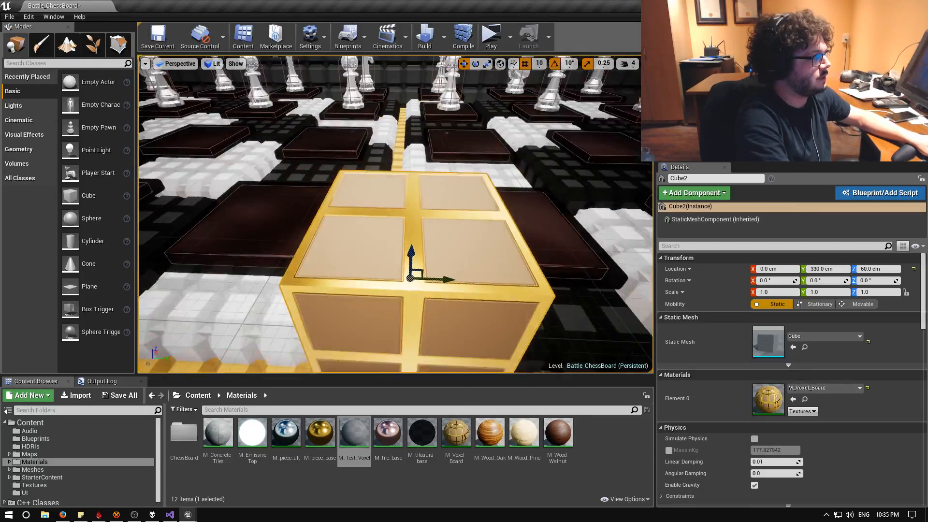
left_click(158, 36)
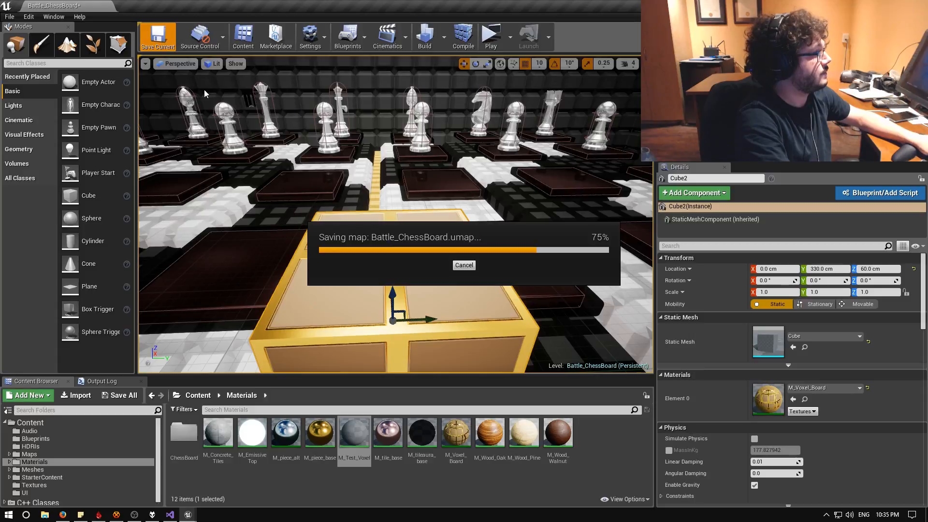
Open the recent level MenuLevel_MainMenu, run the game preview and go to the Round Settings screen
left_click(9, 16)
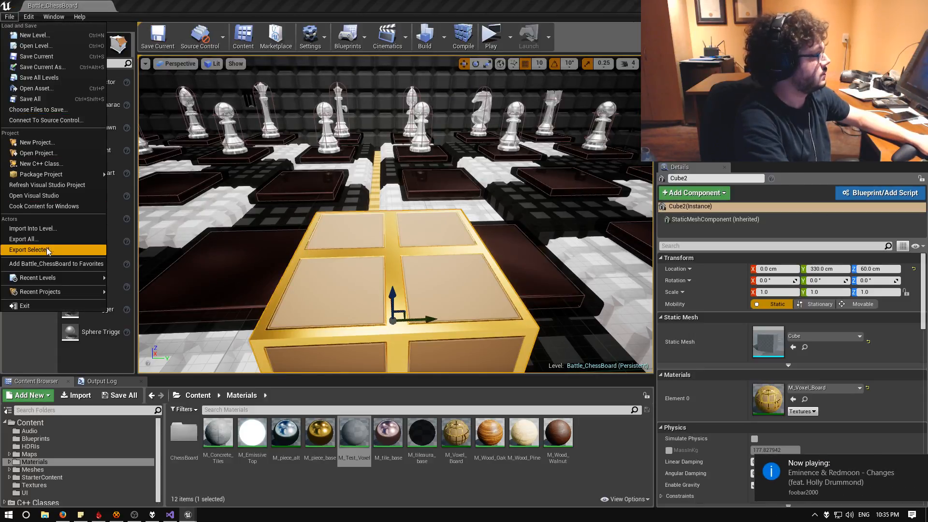
mouse_move(60, 283)
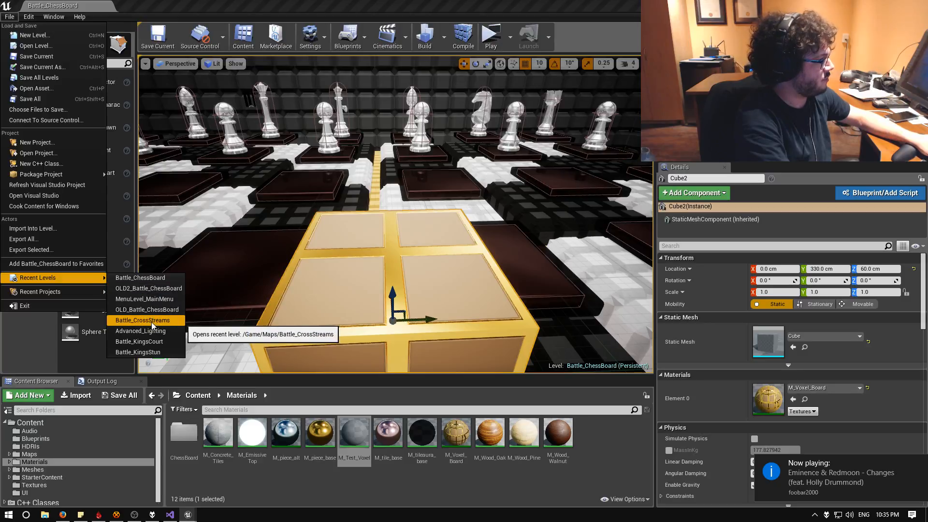
left_click(146, 299)
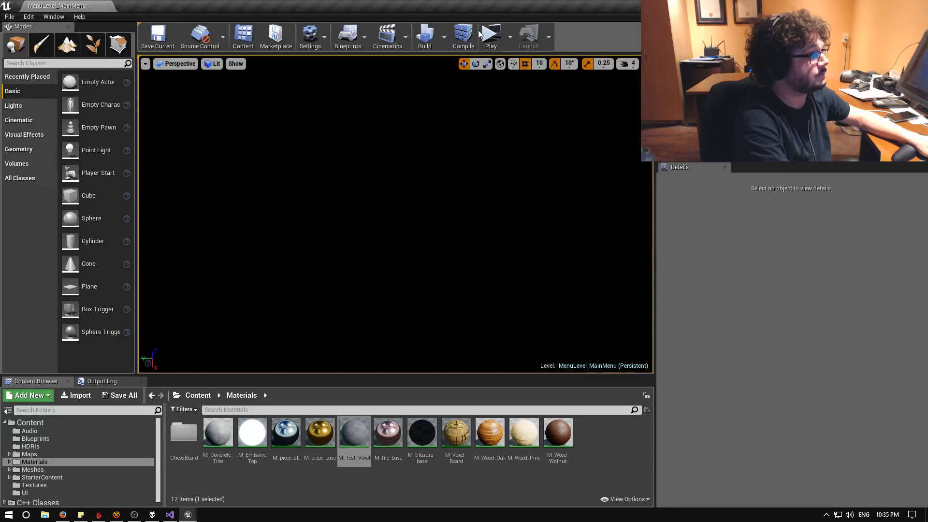
left_click(438, 232)
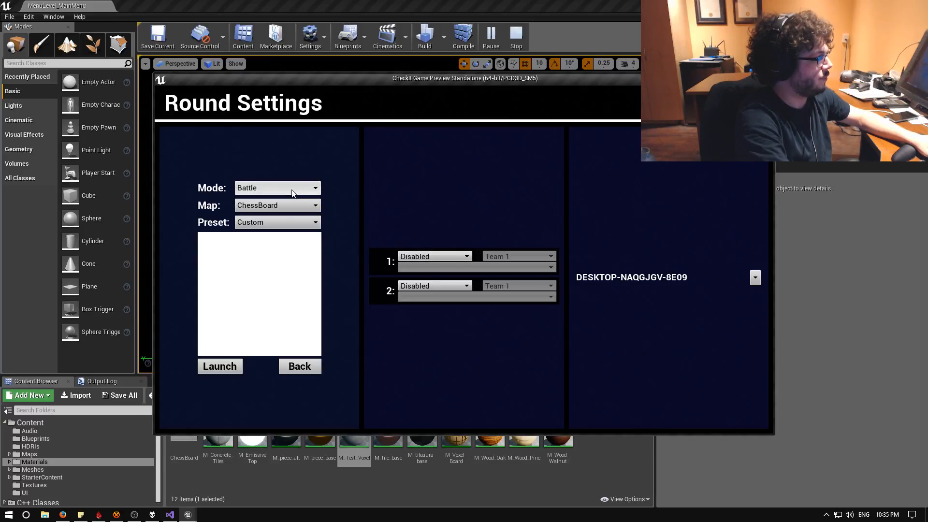
Choose KingsCourt as the map for the battle round and open the preset choices
left_click(289, 206)
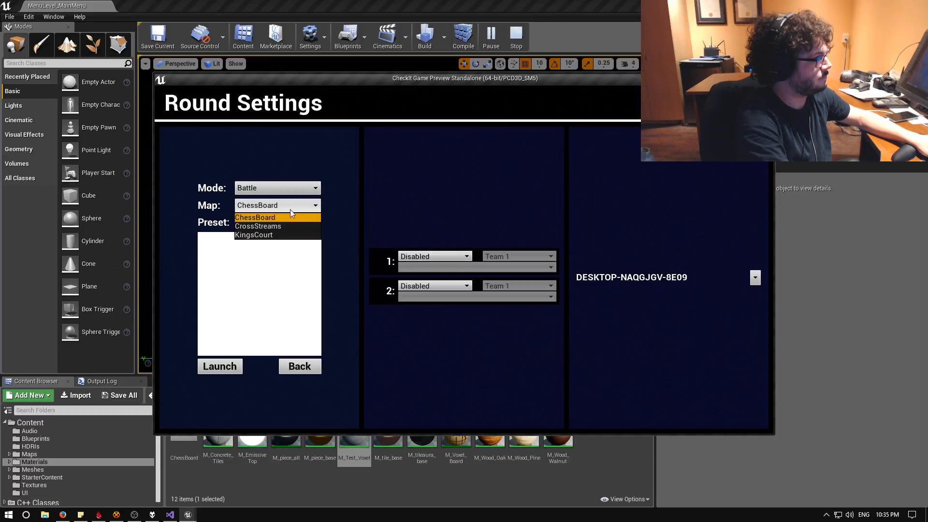
left_click(264, 235)
left_click(265, 221)
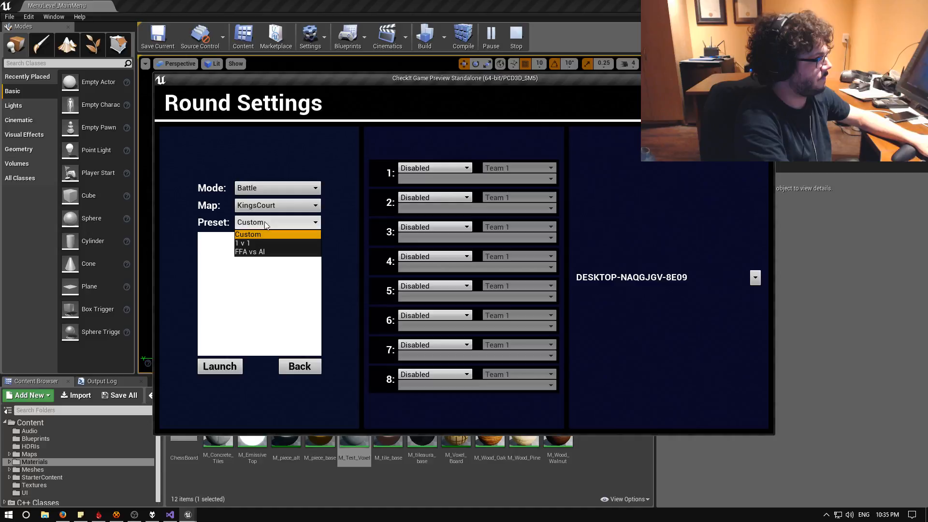
Apply the FFA vs AI preset and assign the local player to human slot 1
left_click(256, 253)
left_click(426, 181)
left_click(422, 190)
Choose Alice as the AI player for slots 2 to 5
left_click(419, 210)
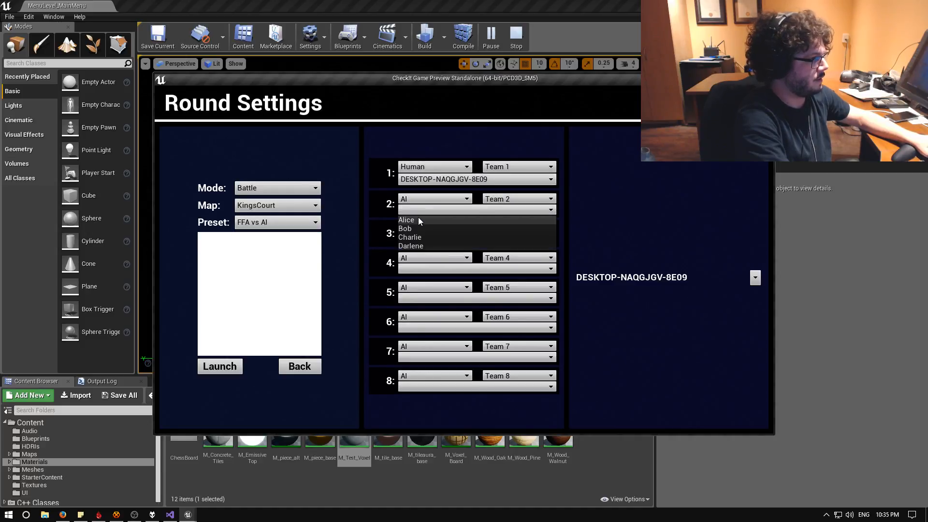
left_click(419, 219)
left_click(415, 241)
left_click(414, 251)
left_click(416, 271)
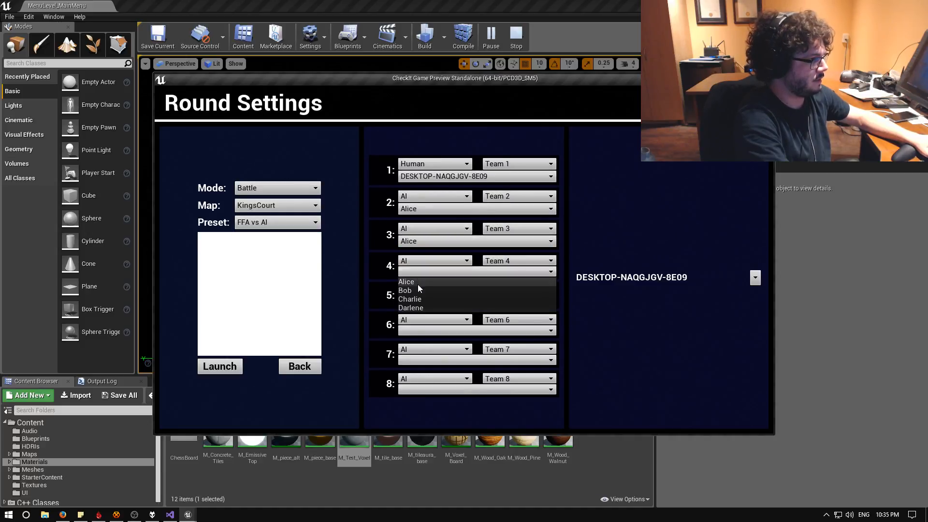
left_click(418, 284)
left_click(415, 303)
left_click(415, 312)
Choose Alice as the AI player for slots 6, 7 and 8
left_click(415, 333)
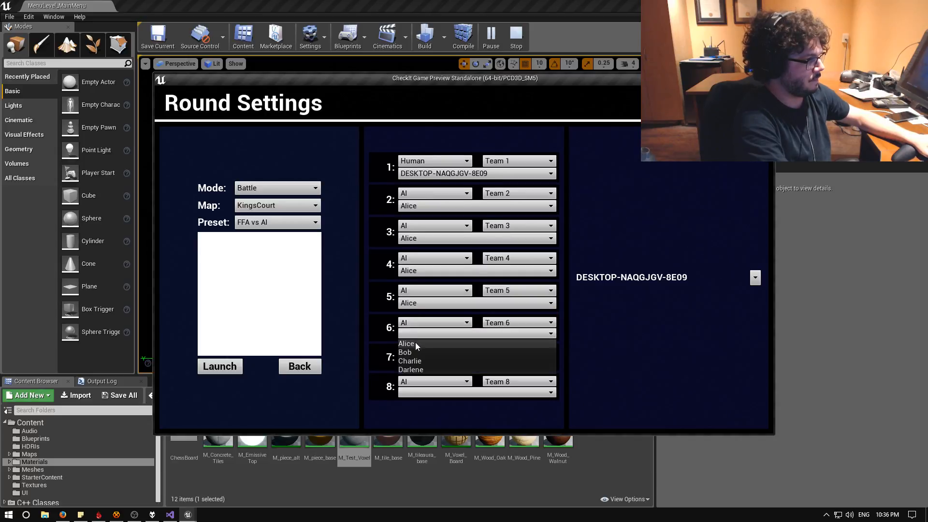
left_click(416, 351)
left_click(416, 335)
left_click(416, 343)
left_click(416, 365)
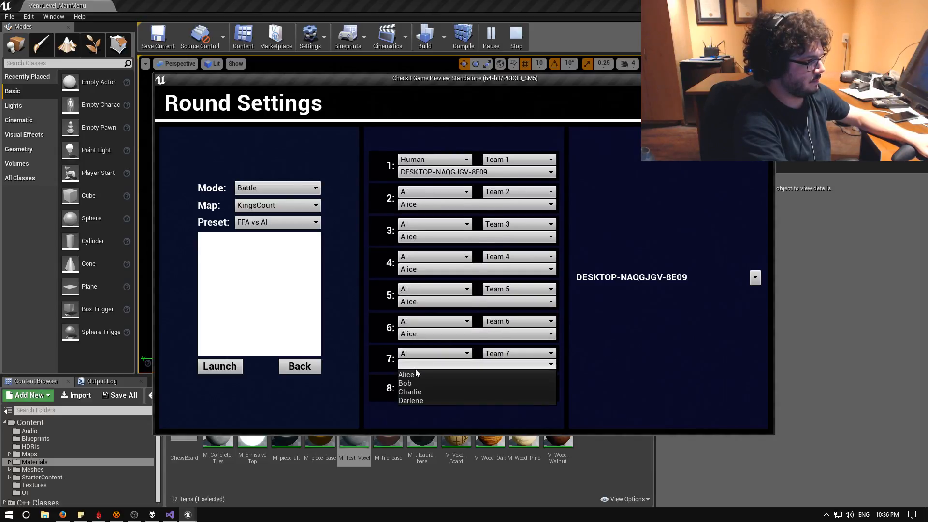
left_click(415, 374)
left_click(416, 396)
left_click(419, 361)
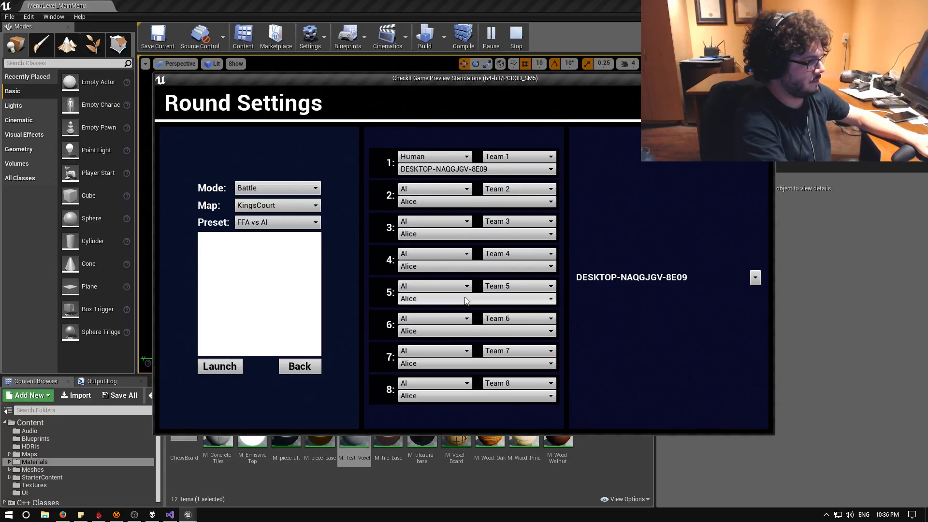
Disable player slots 7 and 4 in the round settings
left_click(457, 352)
left_click(434, 361)
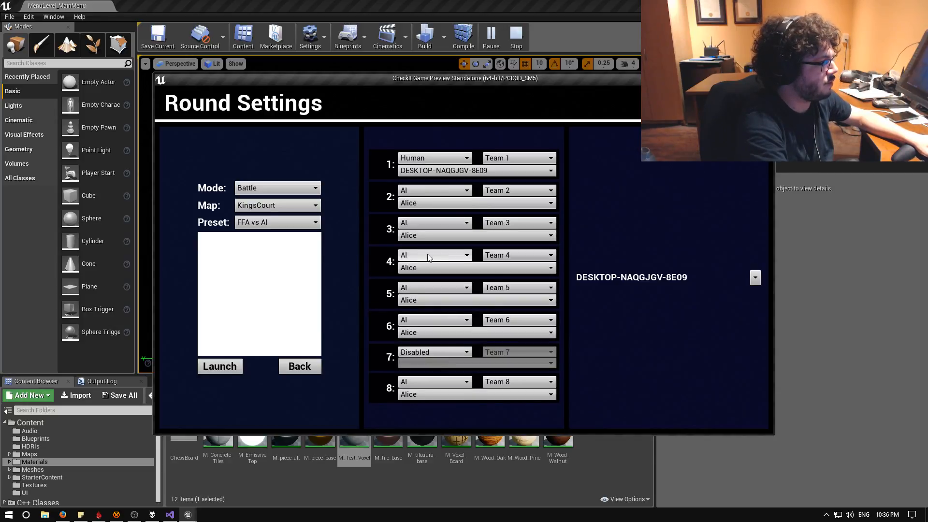
left_click(429, 257)
left_click(412, 266)
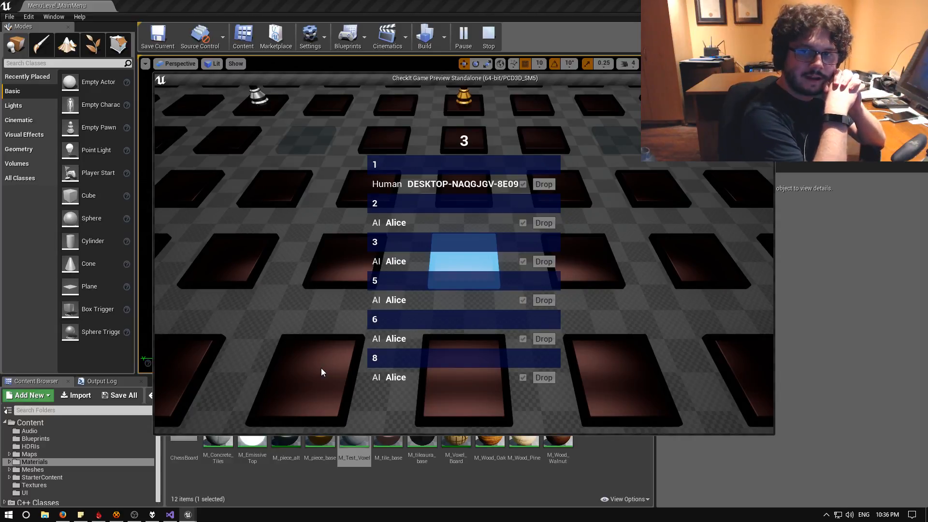
Maximize the game preview window and move the selected gold piece one tile forward
left_click(746, 78)
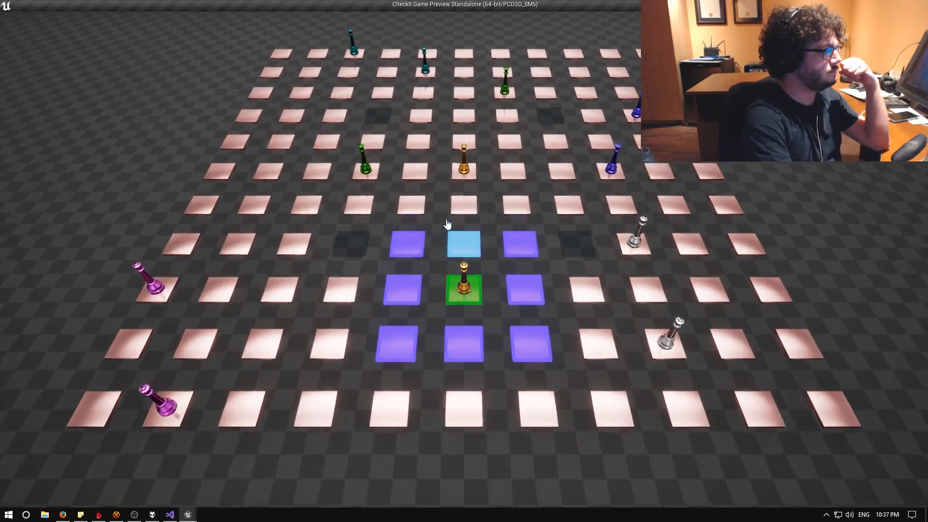
left_click(447, 223)
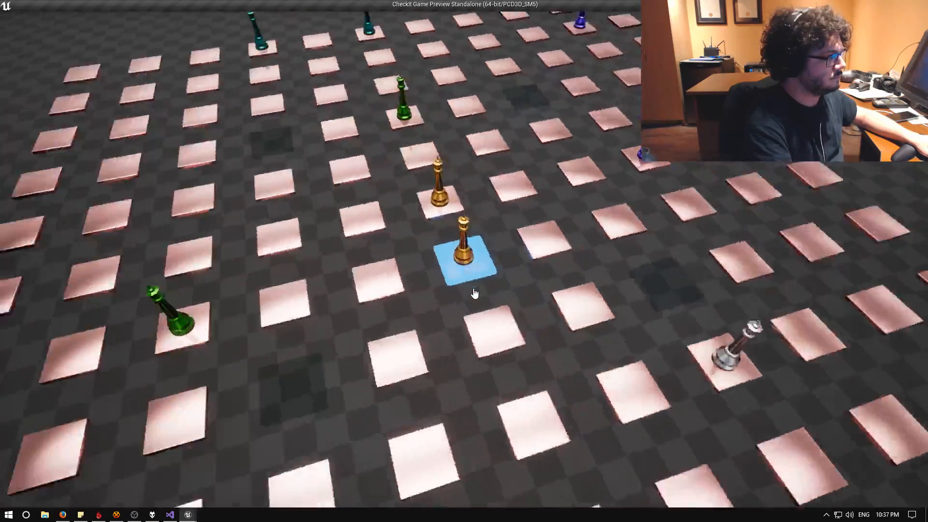
scroll(475, 293, "down", 3)
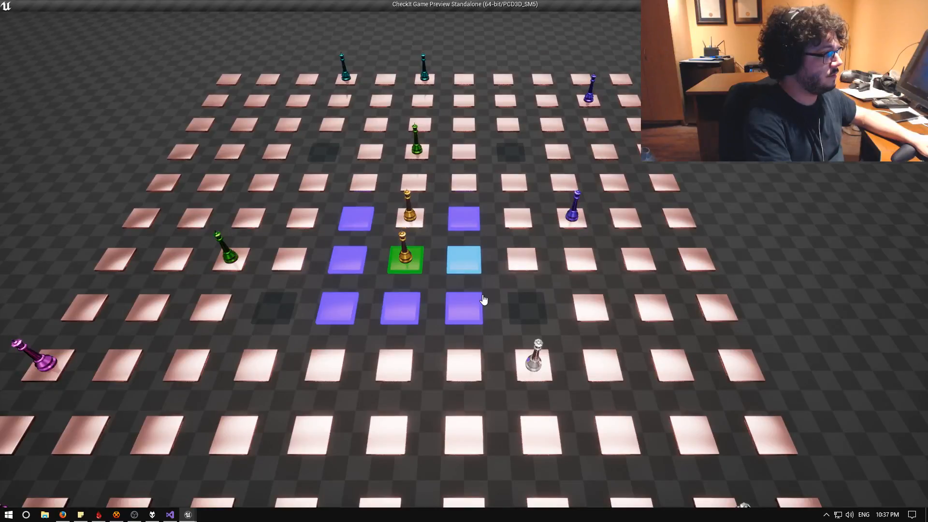
Move the selected rear gold piece one tile to the right
key("a")
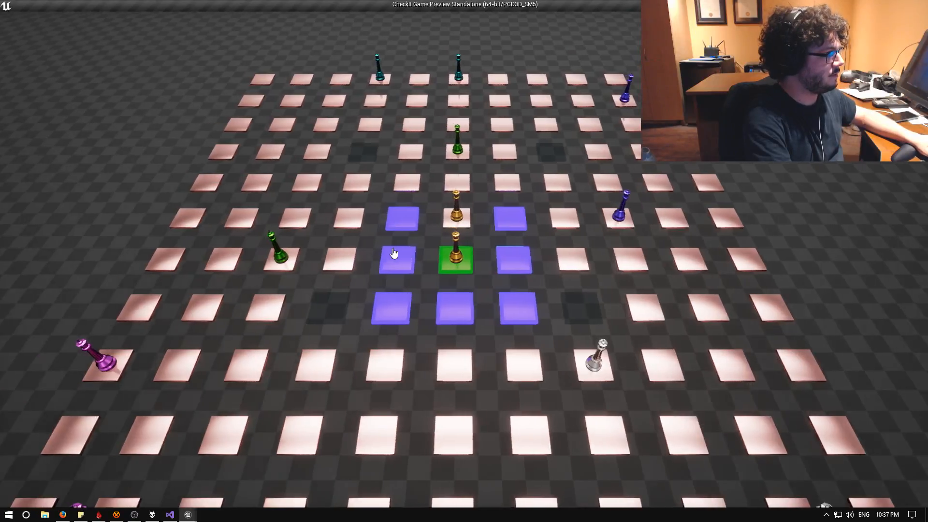
key("d")
key("space")
Select the farther gold piece and move it one tile to the left
key("a")
key("s")
key("s")
key("s")
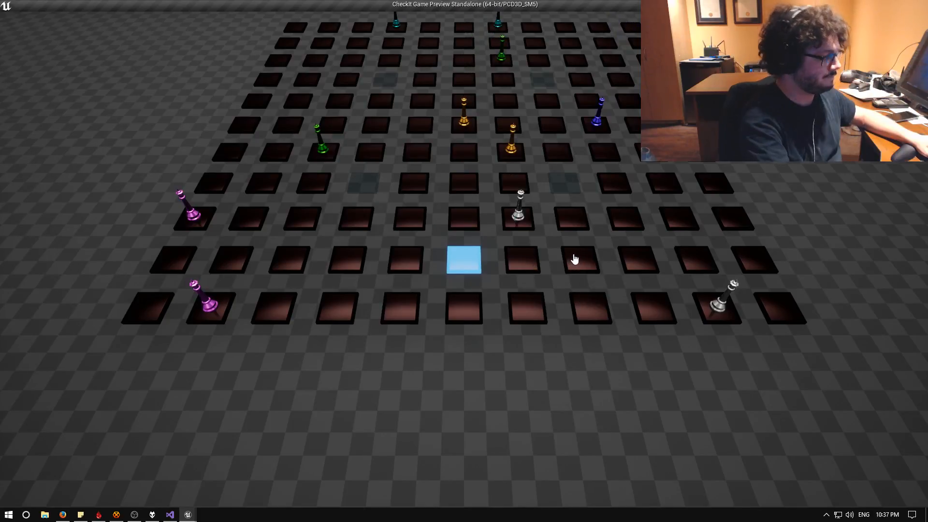
key("w")
key("w")
key("w")
key("w")
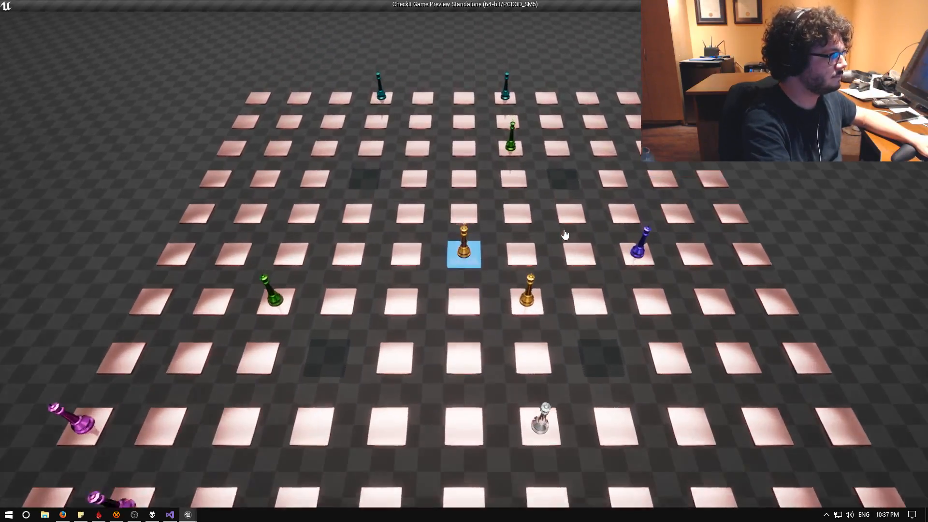
key("space")
key("d")
key("a")
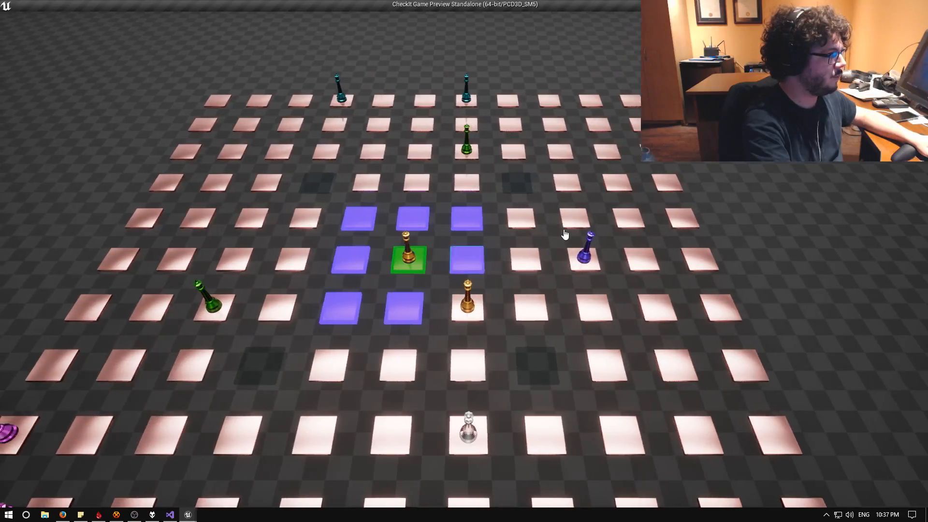
key("w")
key("s")
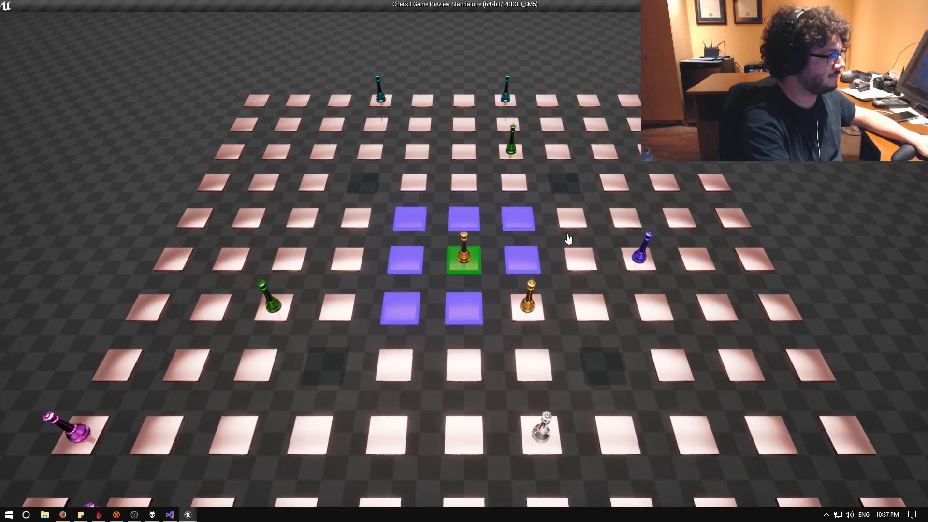
key("a")
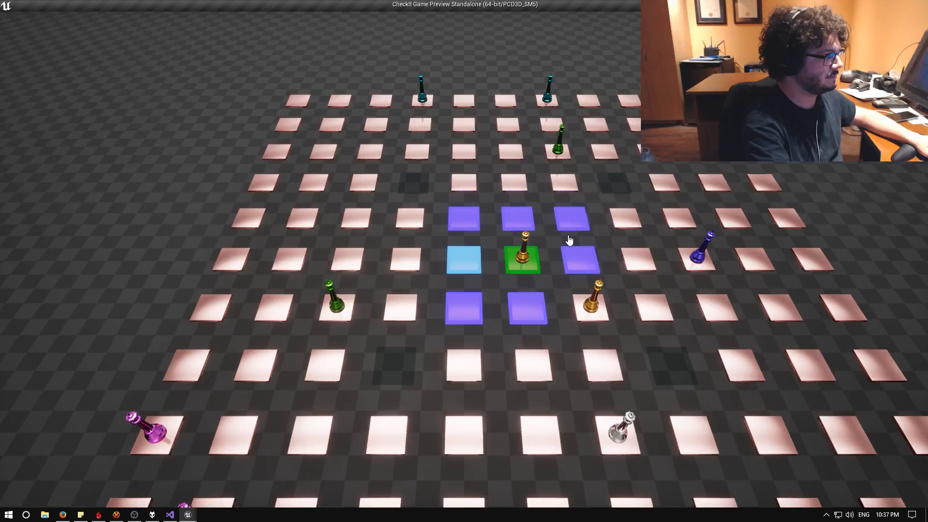
key("space")
Select the right-hand gold piece and move it one tile forward
key("s")
key("s")
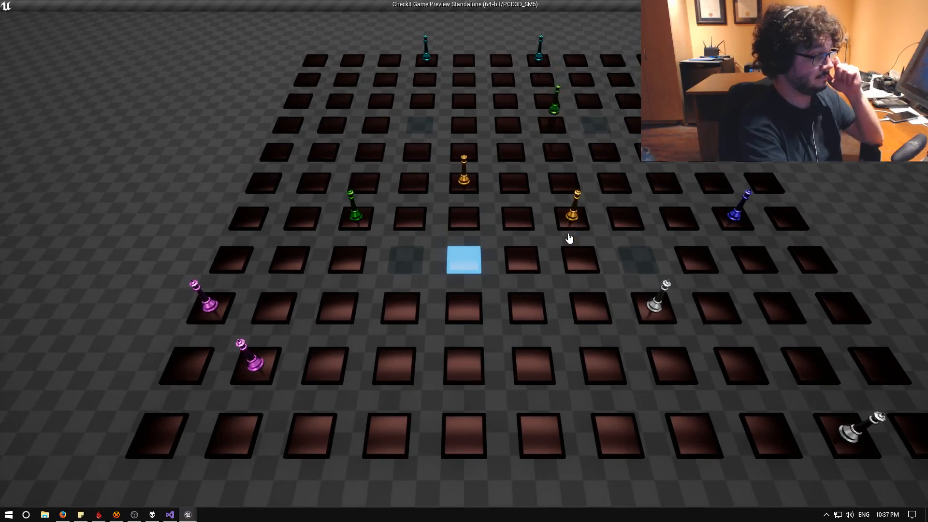
key("d")
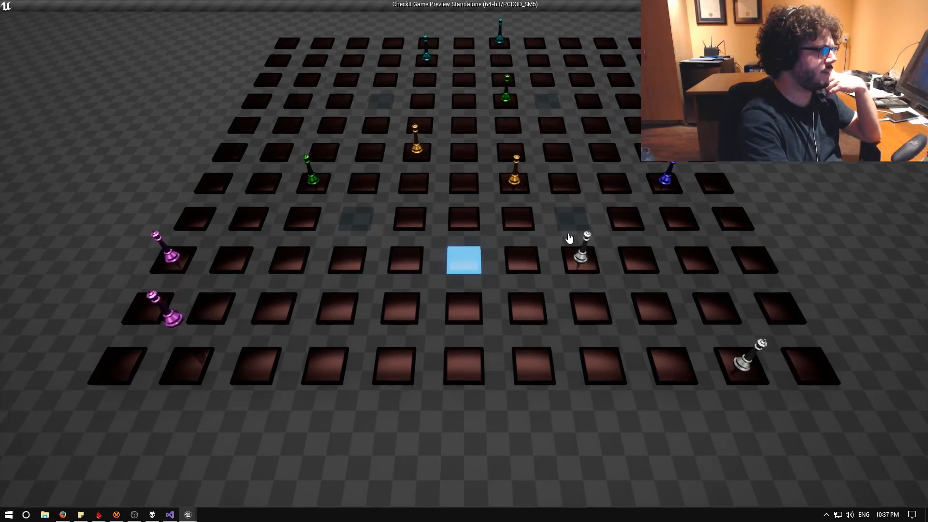
key("w")
key("d")
key("space")
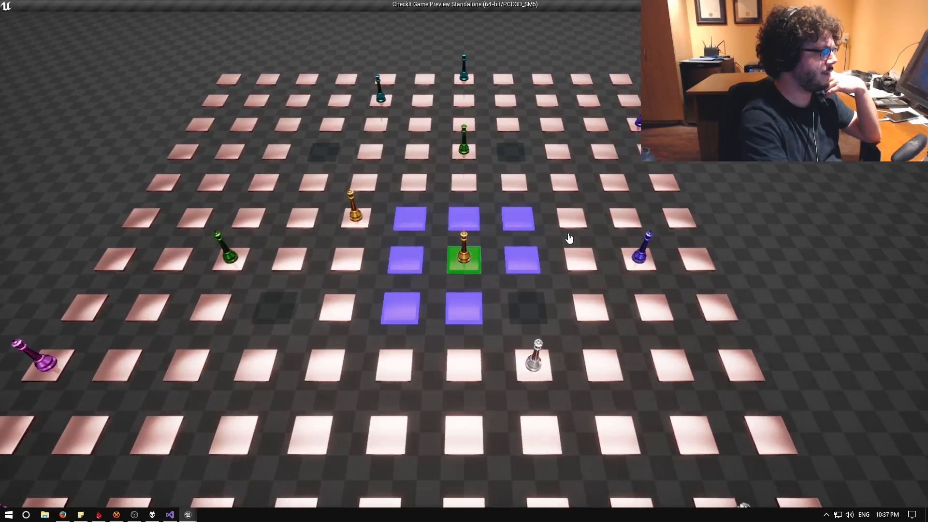
key("w")
key("space")
key("s")
key("a")
key("s")
key("s")
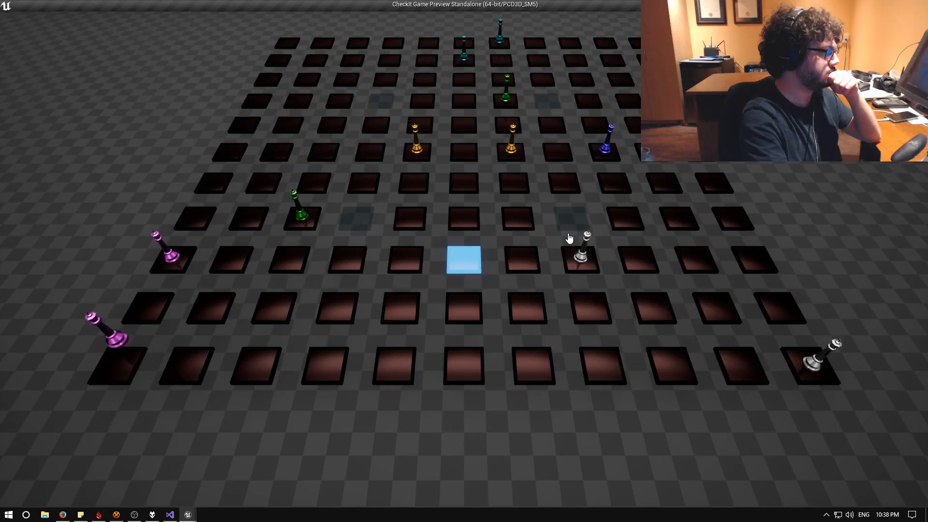
key("Up")
key("Up")
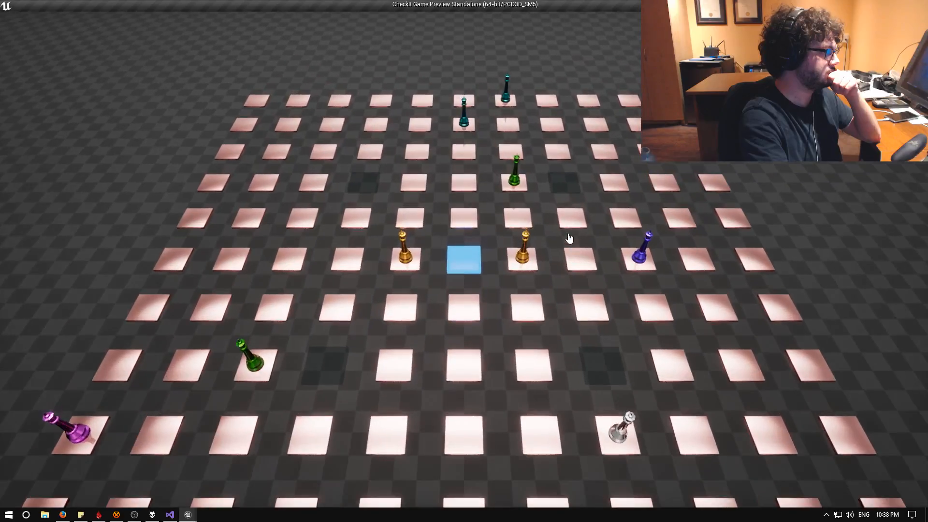
key("Right")
key("Return")
key("Down")
key("Left")
key("Up")
key("Left")
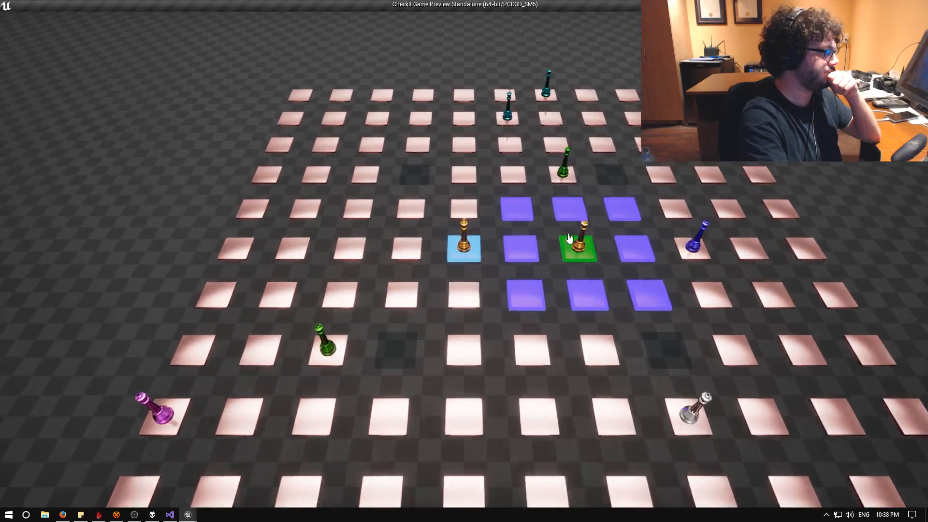
Select the left-hand gold piece and move it one tile right, beside the other gold piece
key("Return")
key("Down")
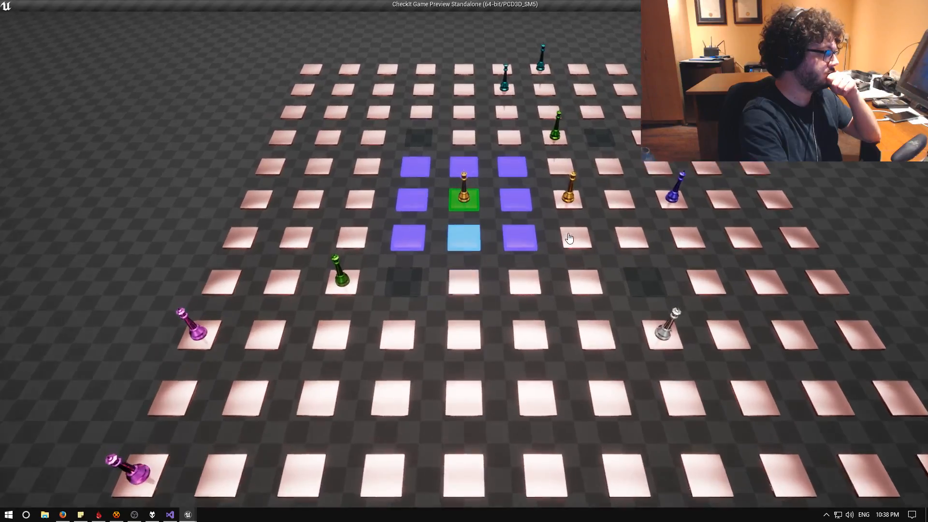
key("Up")
key("Right")
key("Up")
key("Down")
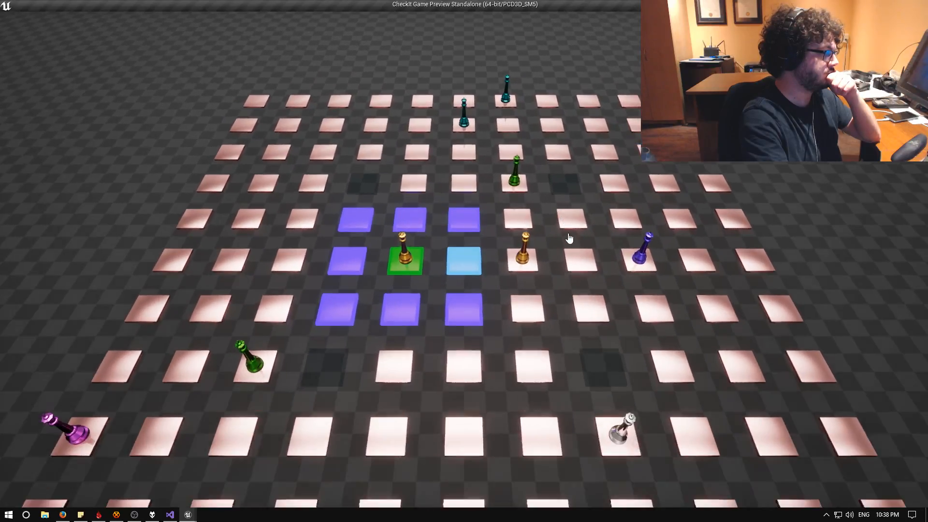
key("Return")
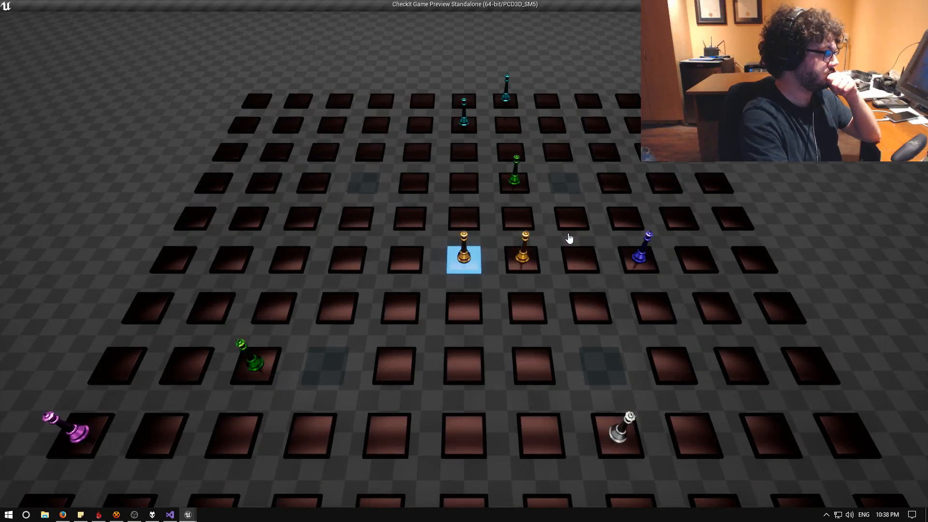
Examine the remaining tiles across the board, including a close, rotated view of its near corner
key("Down")
key("Down")
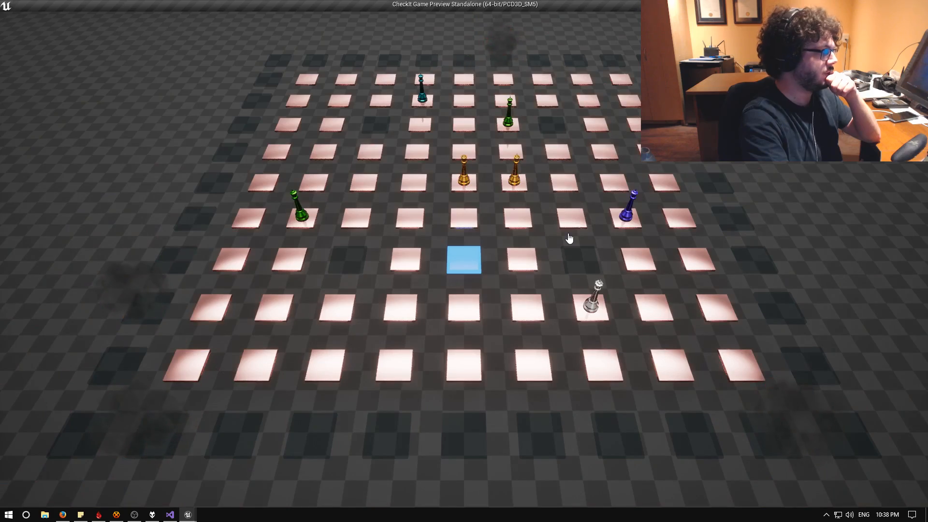
key("Left")
key("Up")
key("Up")
key("e")
key("q")
key("Down")
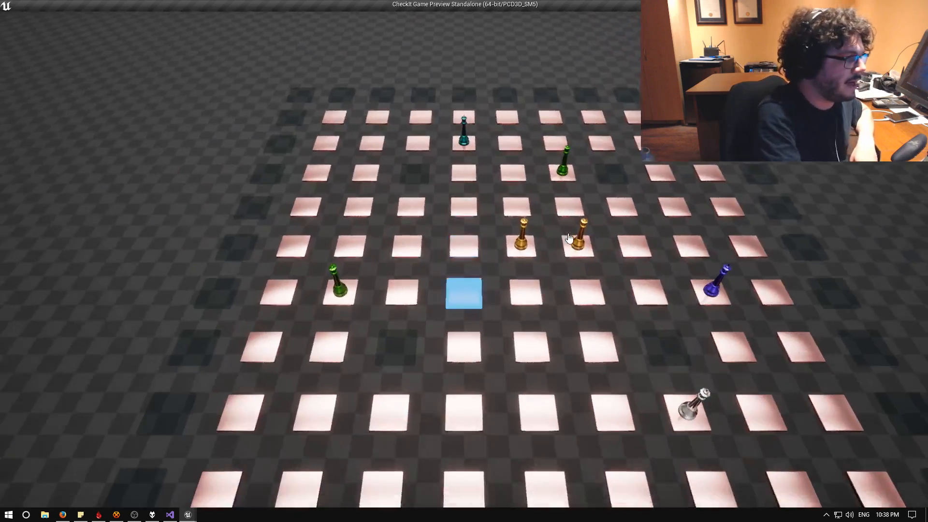
key("Right")
key("Right")
key("Right")
key("Right")
key("Down")
key("Down")
key("Right")
key("Down")
scroll(532, 210, "up", 3)
key("e")
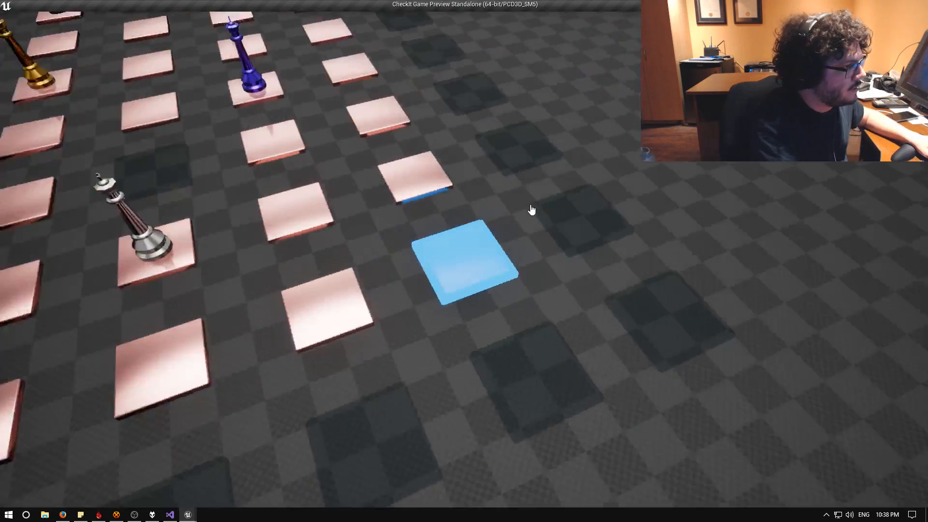
key("e")
key("e")
key("e")
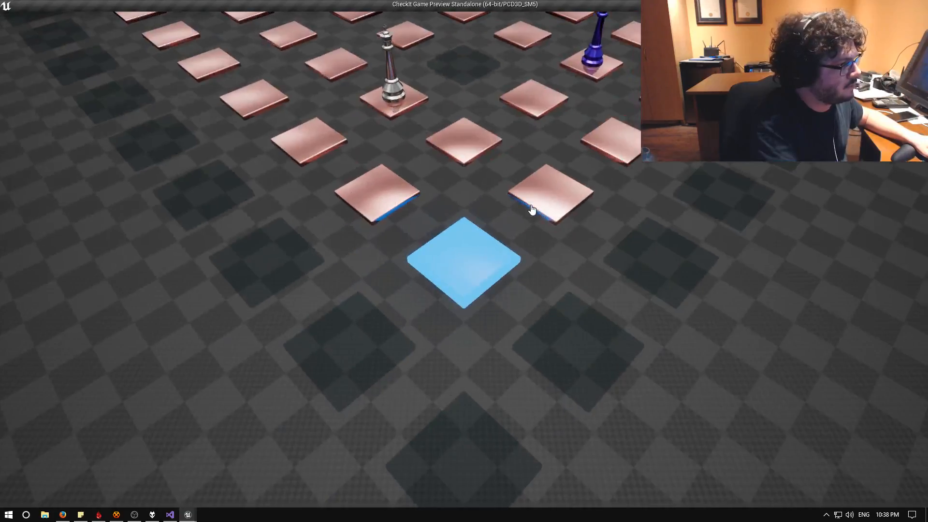
scroll(532, 210, "down", 5)
key("e")
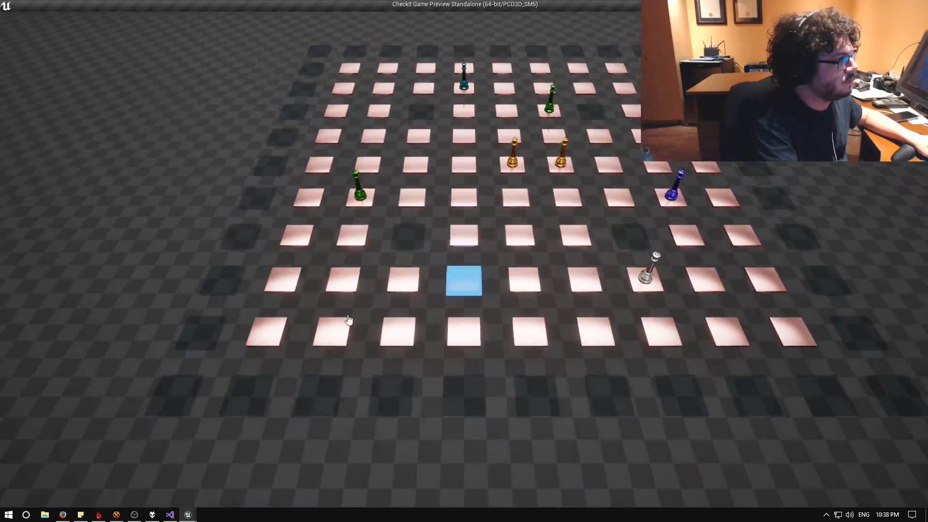
Select the right-hand gold piece and move it one tile back
key("w")
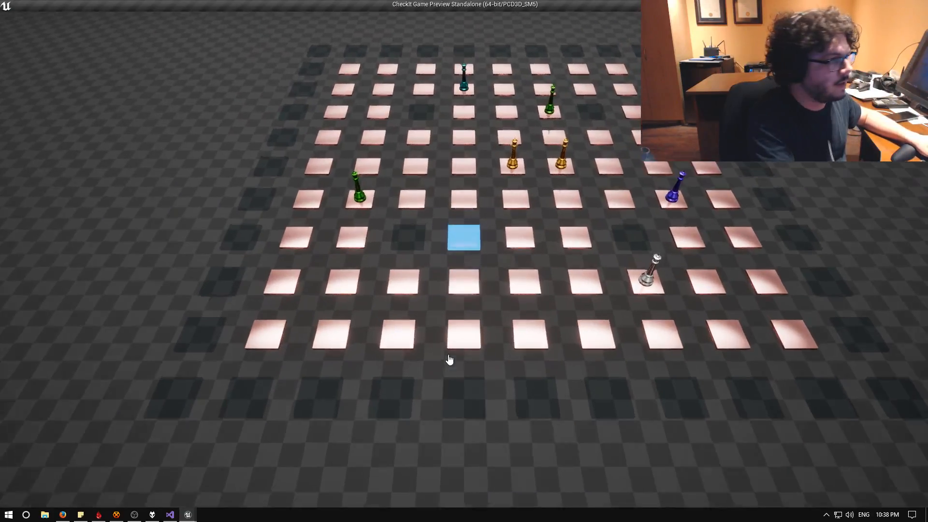
key("w")
key("w")
key("d")
key("d")
key("s")
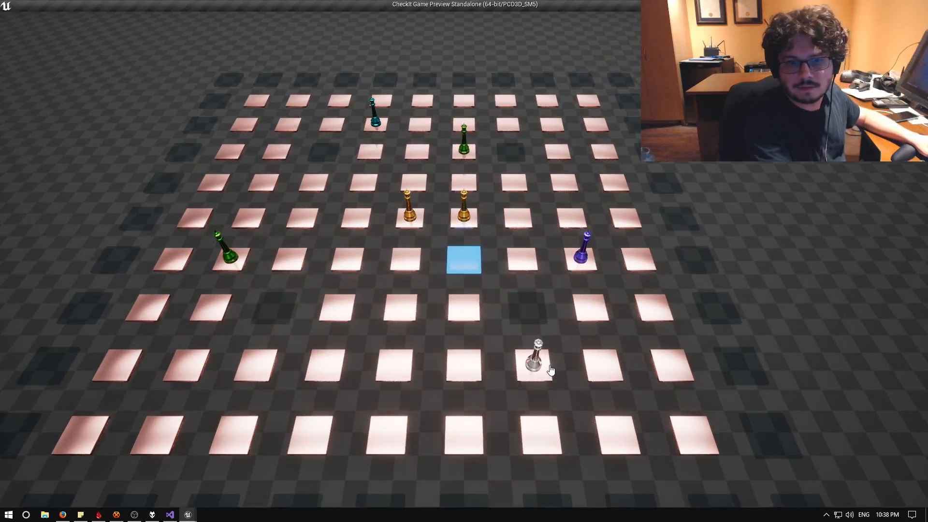
key("d")
key("w")
key("a")
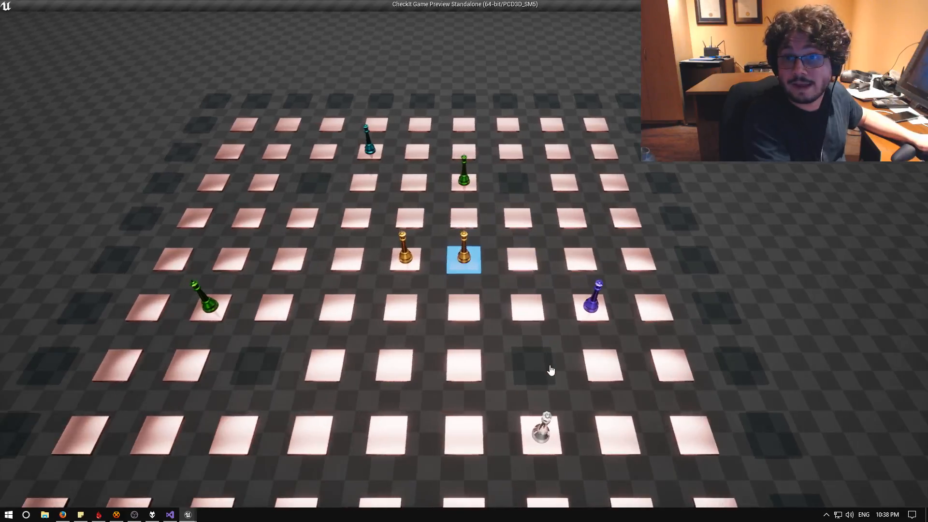
key("space")
key("s")
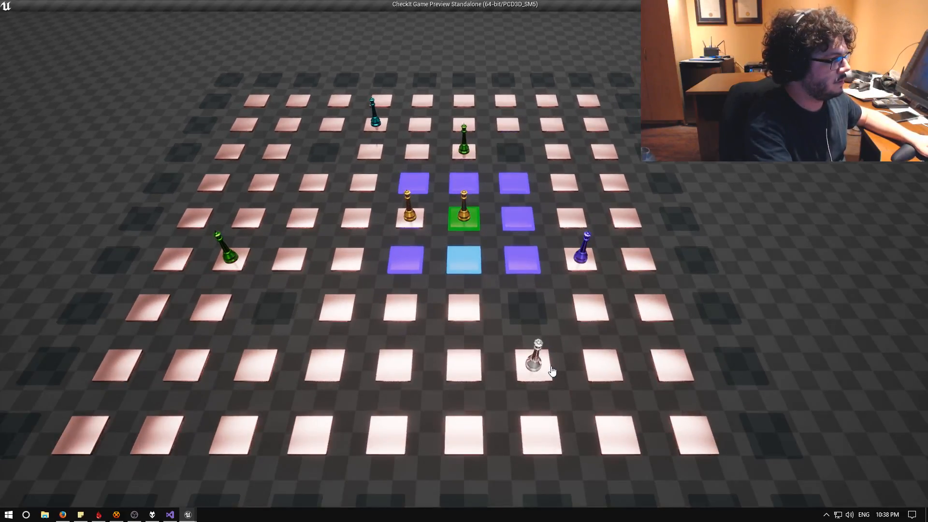
key("space")
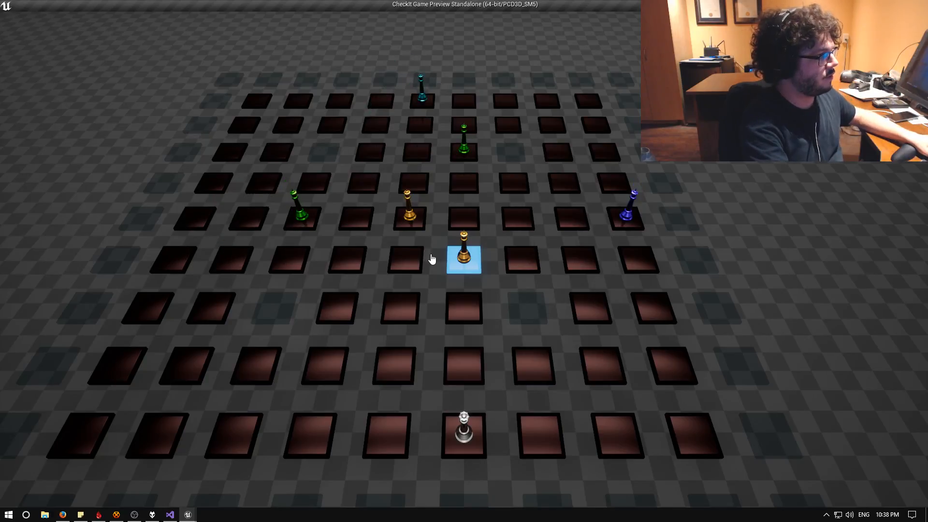
Select the near gold piece and move it one tile left, directly behind the other gold piece
key("space")
key("a")
key("space")
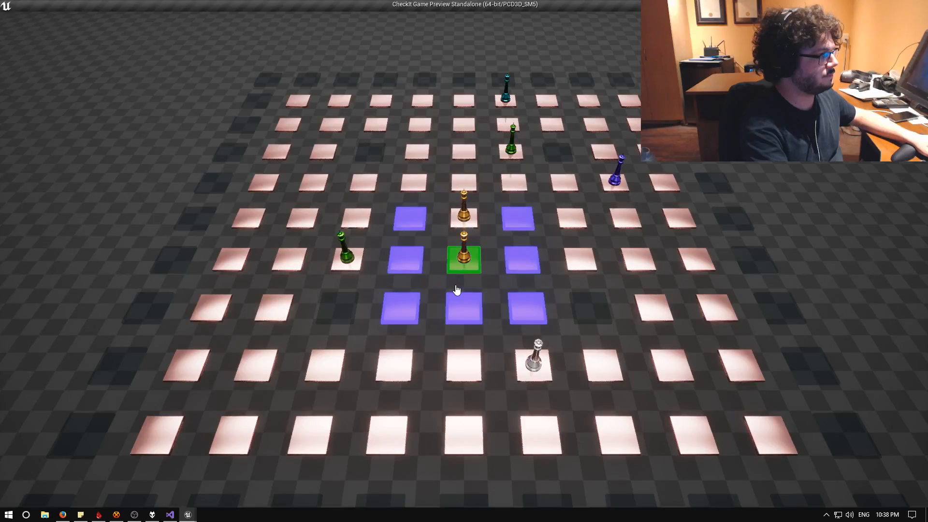
Move the near gold piece diagonally forward-right, to the right side of the other gold piece
key("s")
key("w")
key("w")
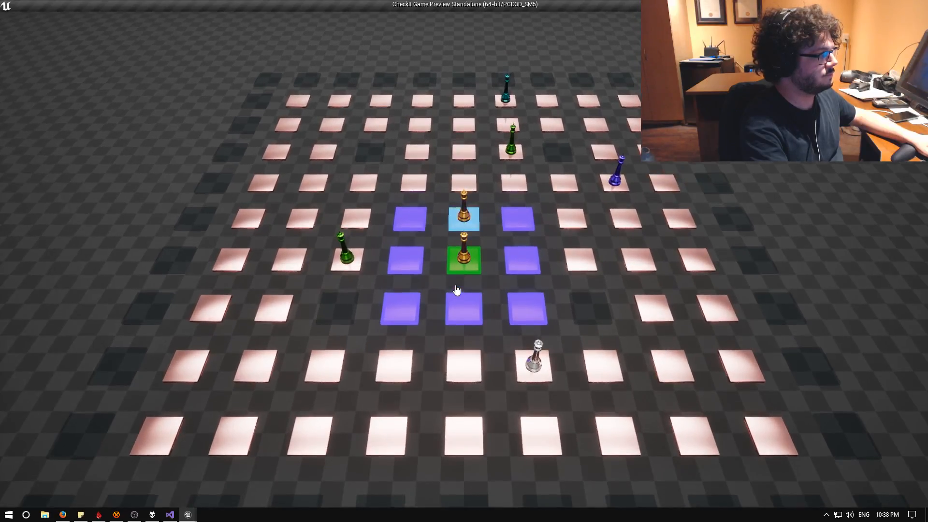
key("a")
key("d")
key("d")
key("space")
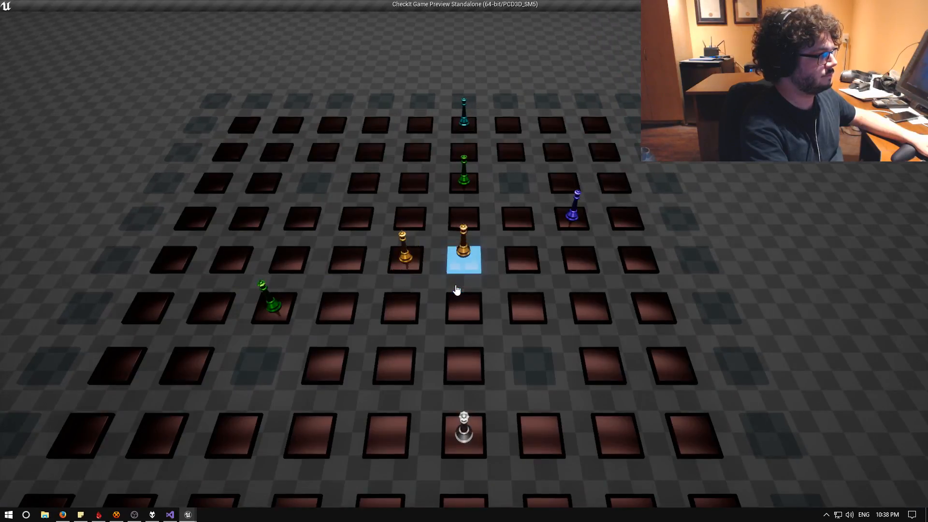
Move the right-hand gold piece diagonally back-left behind the other one, and again diagonally forward-left to its left side
key("s")
key("a")
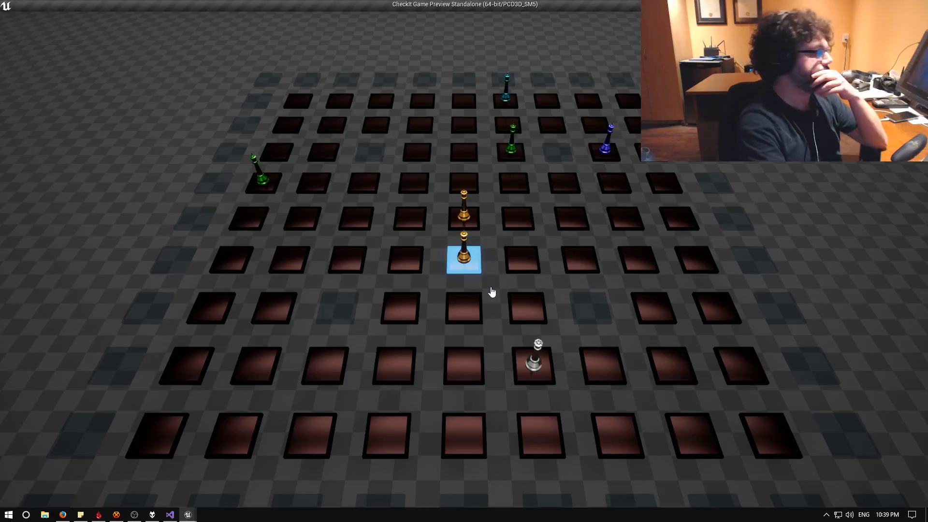
key("Return")
key("Left")
key("Up")
key("Return")
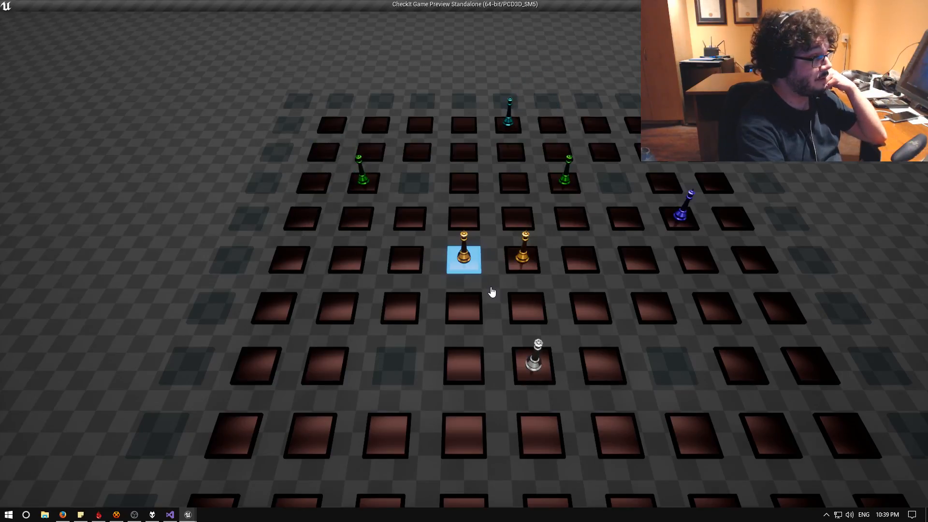
Select the left-hand gold piece and move it one tile forward
key("Return")
key("Up")
key("Return")
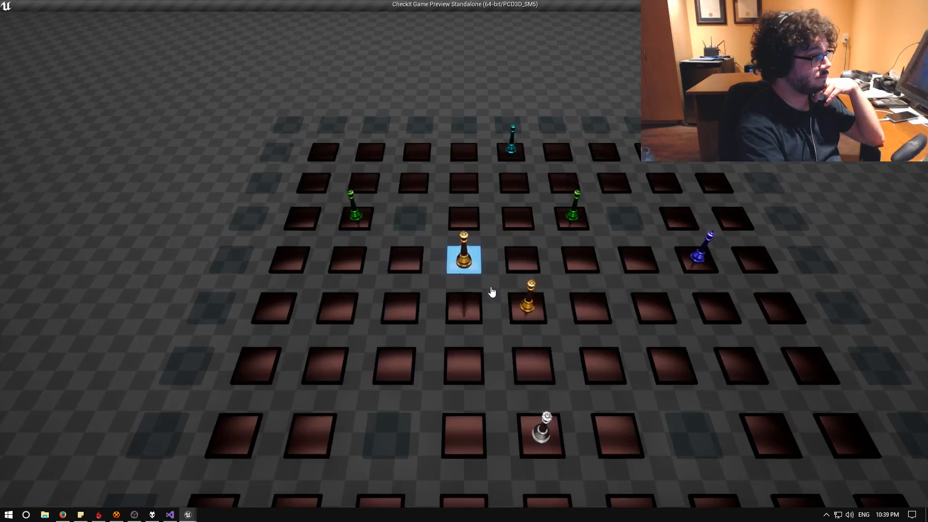
Check the near part of the board and move the right-hand gold piece one tile back
key("Down")
key("Down")
key("Down")
key("Down")
key("Up")
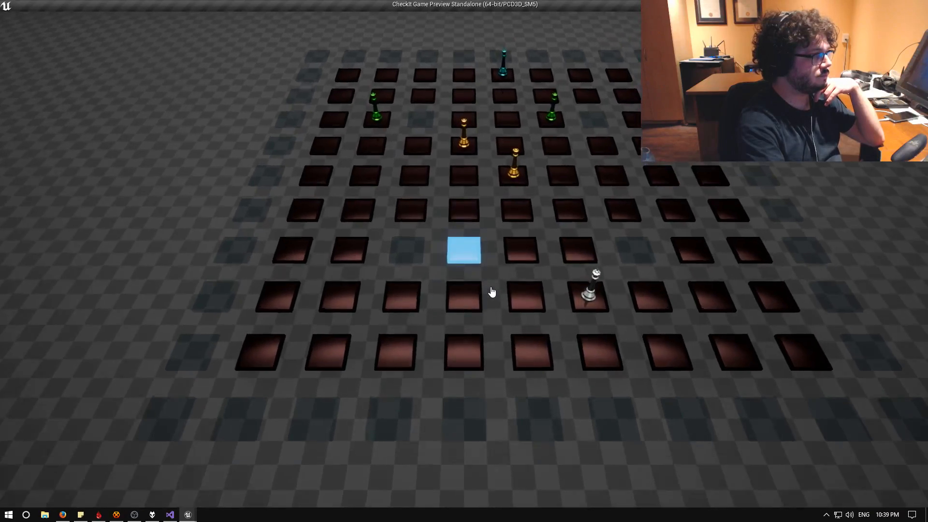
key("Up")
key("Up")
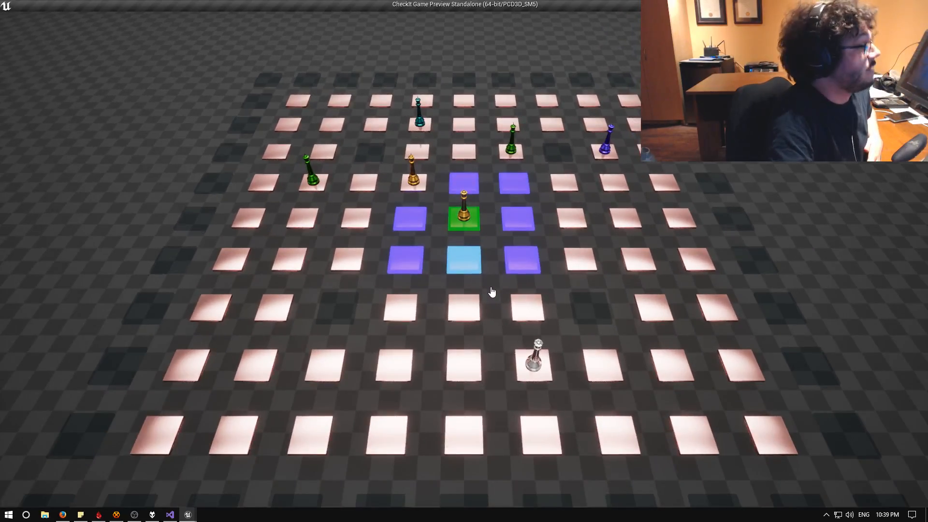
left_click(491, 292)
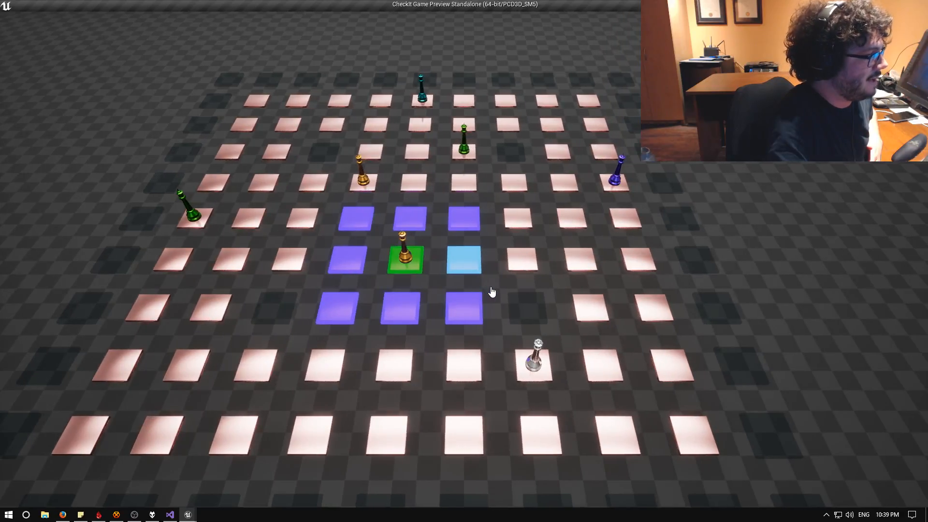
Move the selected near gold piece one tile right
left_click(492, 291)
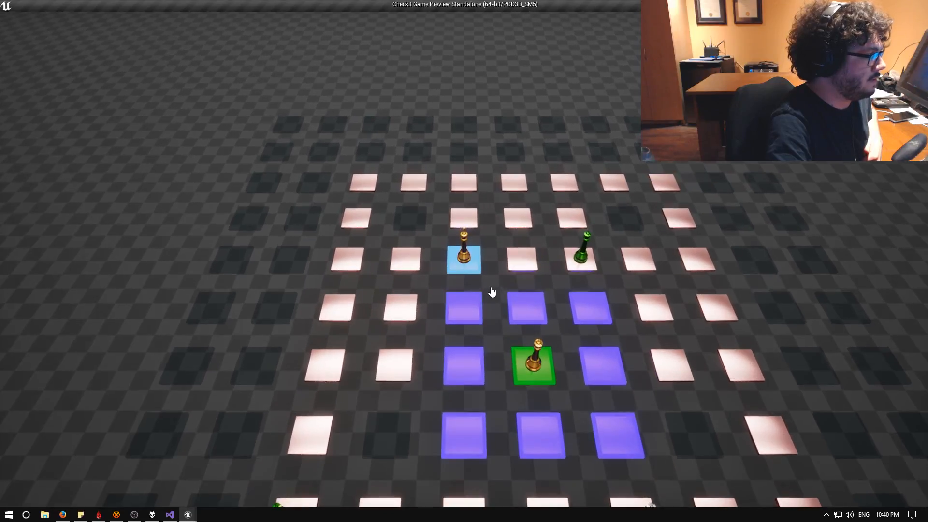
key("Up")
key("Up")
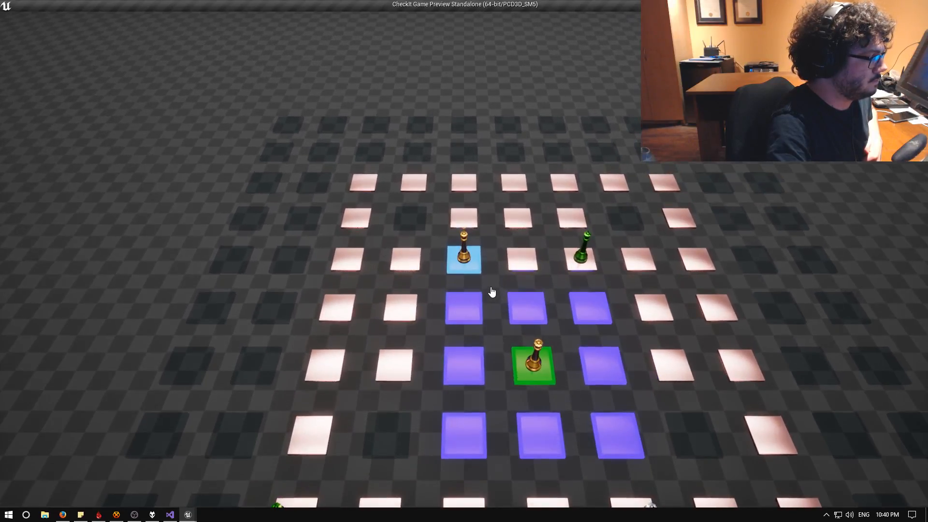
key("Down")
key("Down")
key("Right")
key("Right")
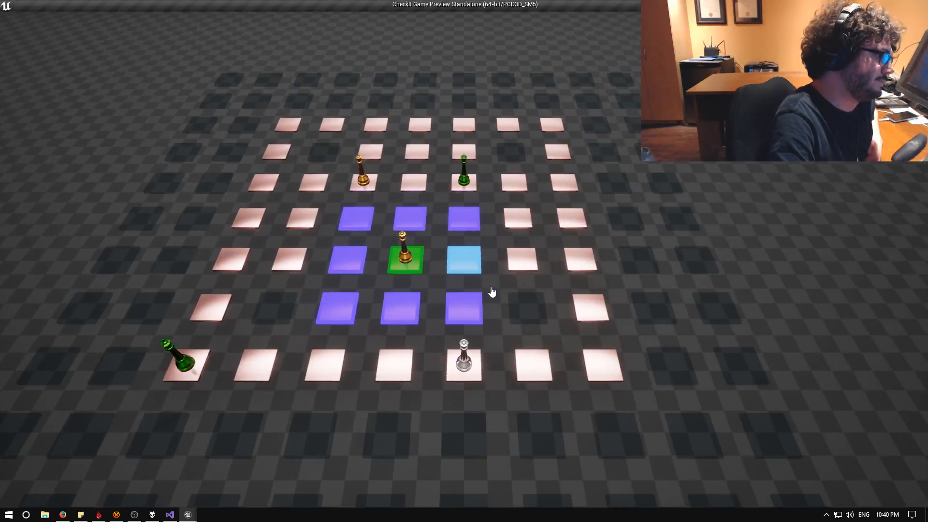
key("Return")
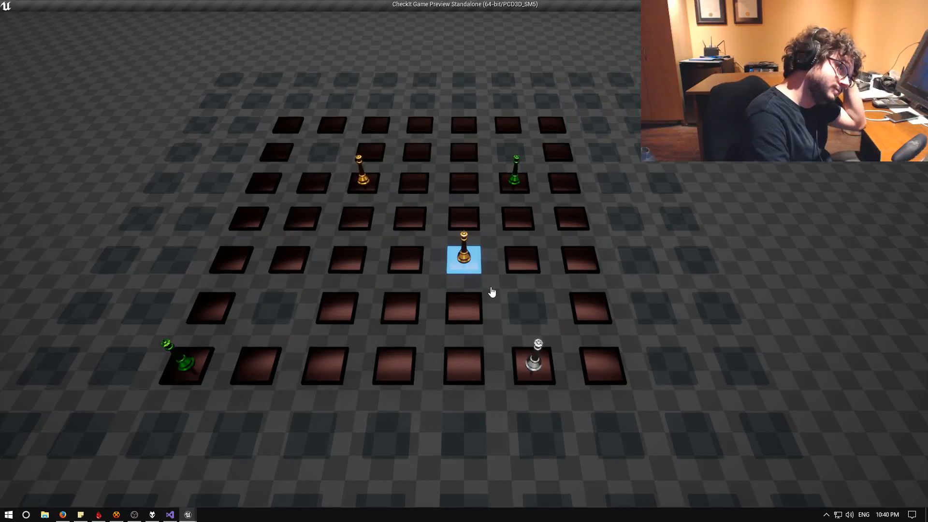
Select the near gold piece again and move it diagonally forward-left, towards the other gold piece
key("Return")
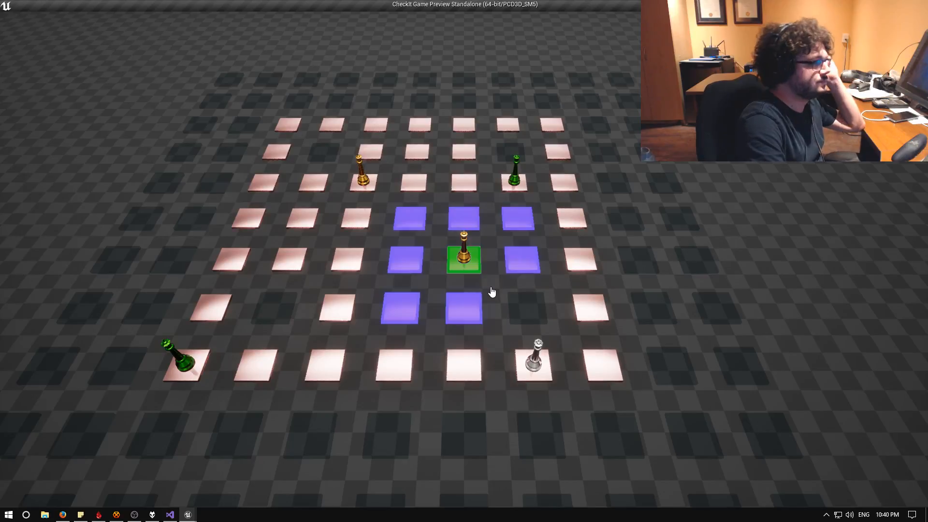
key("Up")
key("Left")
key("Return")
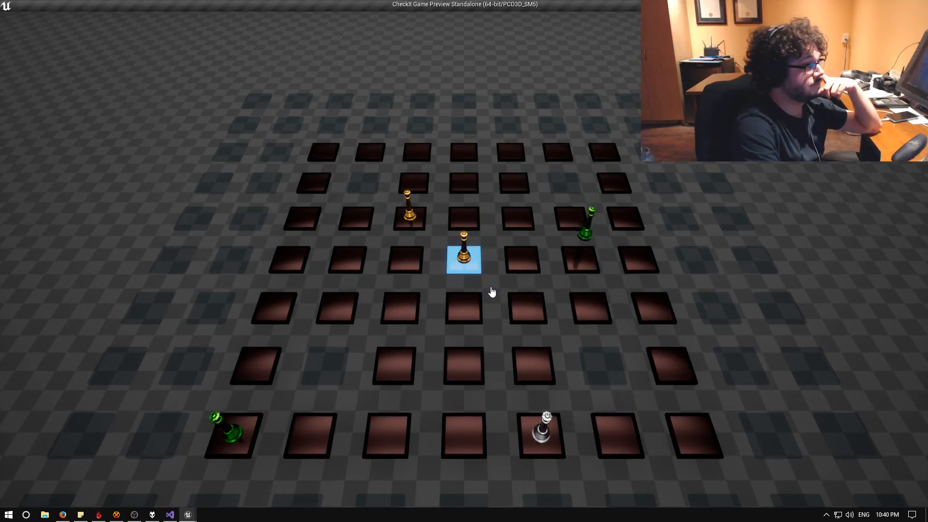
Select the far gold piece and move it one tile back, to the left side of the other gold piece
key("Left")
key("Up")
key("Return")
key("Down")
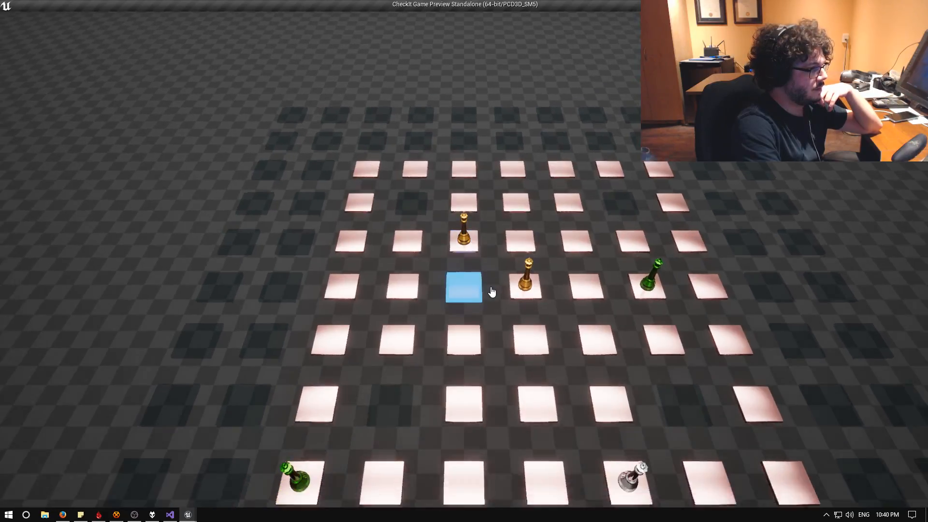
key("Up")
key("Return")
key("Down")
key("Return")
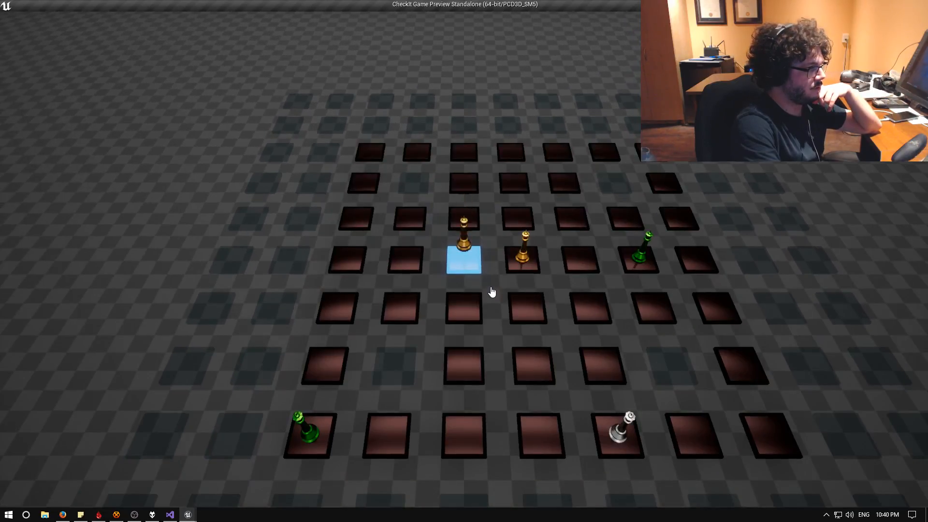
Move the left-hand gold piece diagonally back-right, directly behind the other gold piece
key("Right")
key("Right")
key("Down")
key("Left")
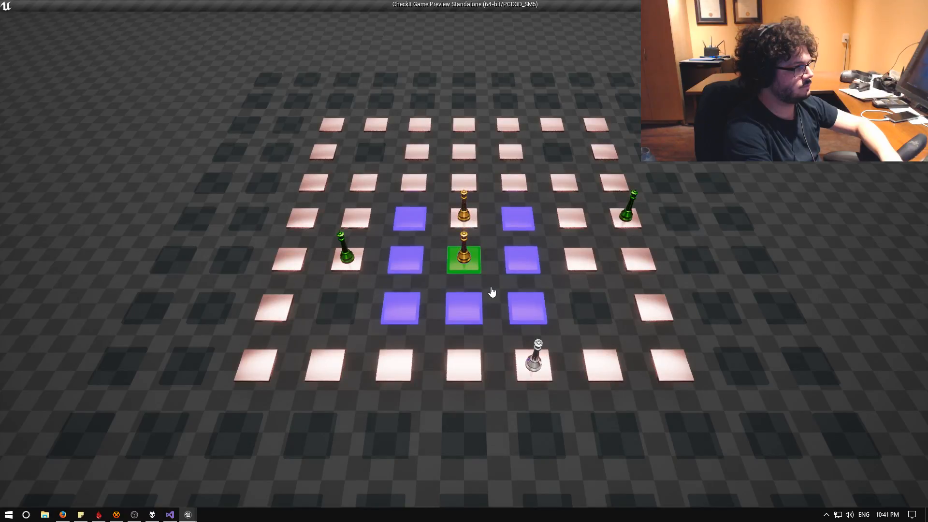
Check the tiles around the white piece and move the selected gold piece diagonally forward-right, beside the other gold piece
key("Left")
key("Right")
key("Down")
key("Right")
key("Down")
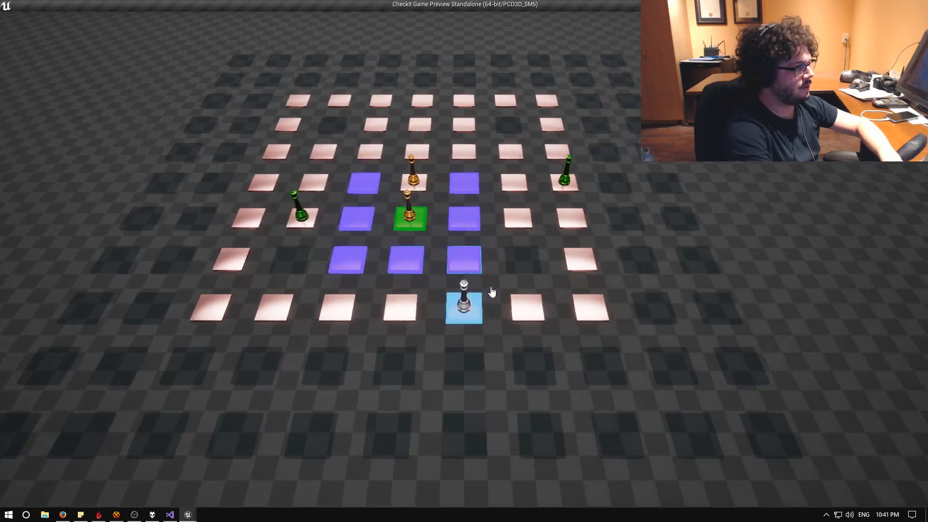
key("Up")
key("Up")
key("Left")
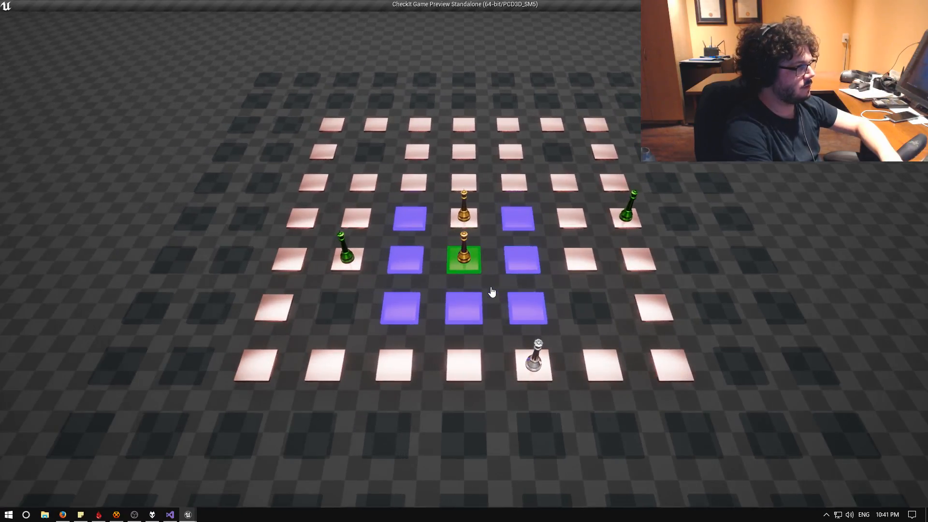
key("Right")
key("Up")
key("Return")
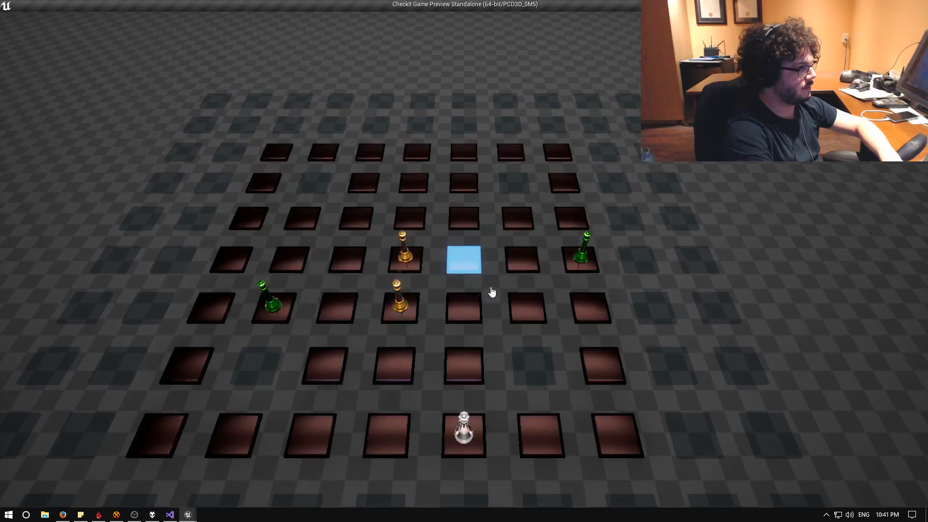
Select the right-hand gold piece and move it diagonally back-left, directly behind the other gold piece
key("Down")
key("Left")
key("Left")
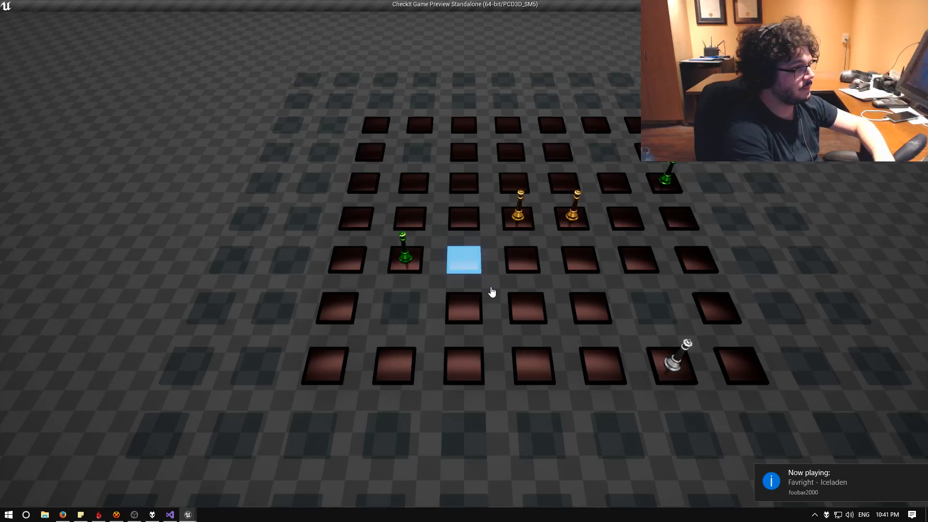
key("Right")
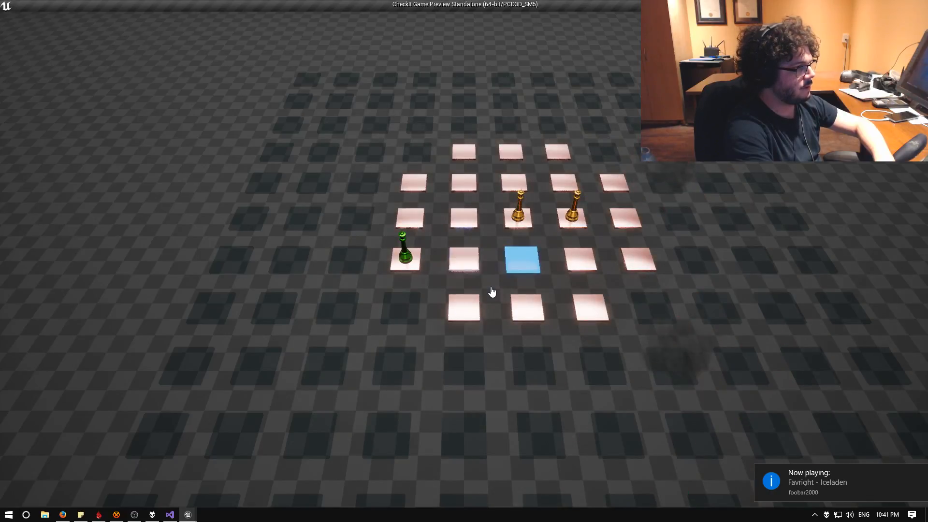
key("Up")
key("Down")
key("Up")
key("Right")
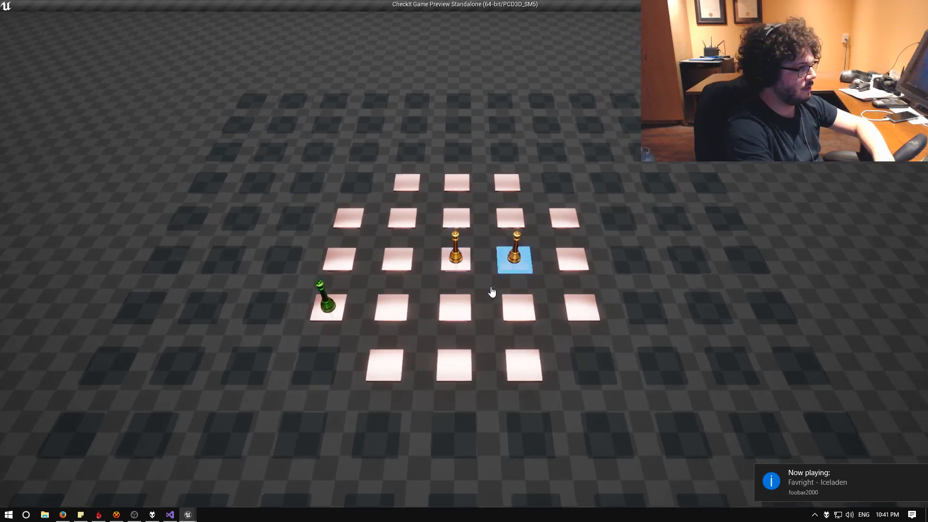
key("Return")
key("Left")
key("Down")
key("Return")
Select the far gold piece and move it one tile left, next to the green piece
key("Left")
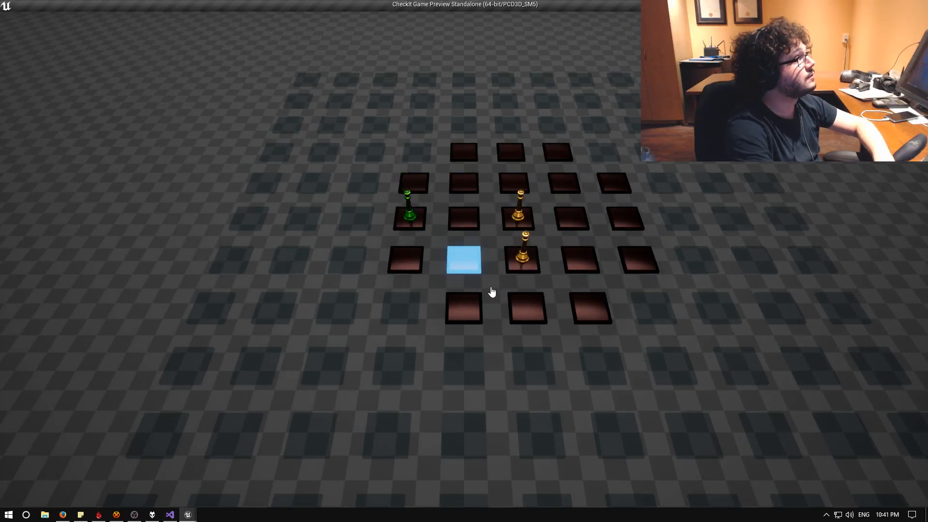
key("Up")
key("Right")
key("Return")
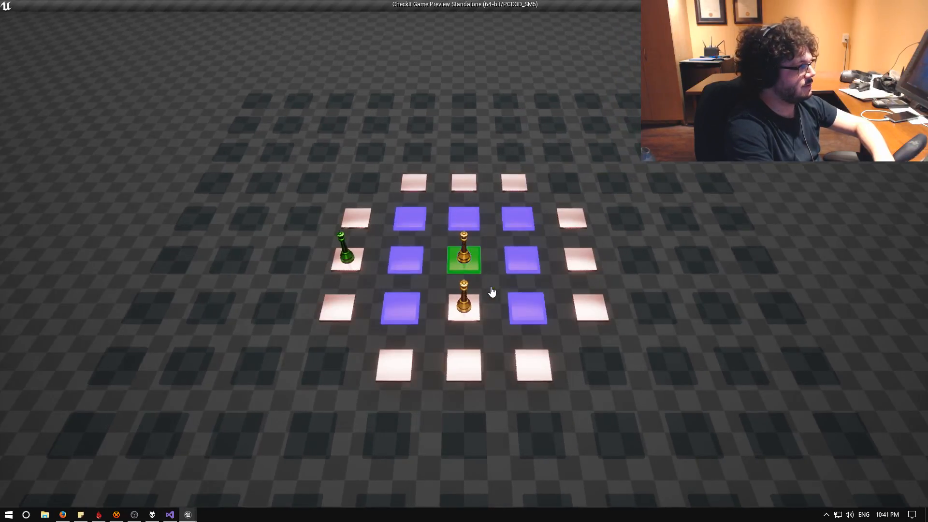
key("Left")
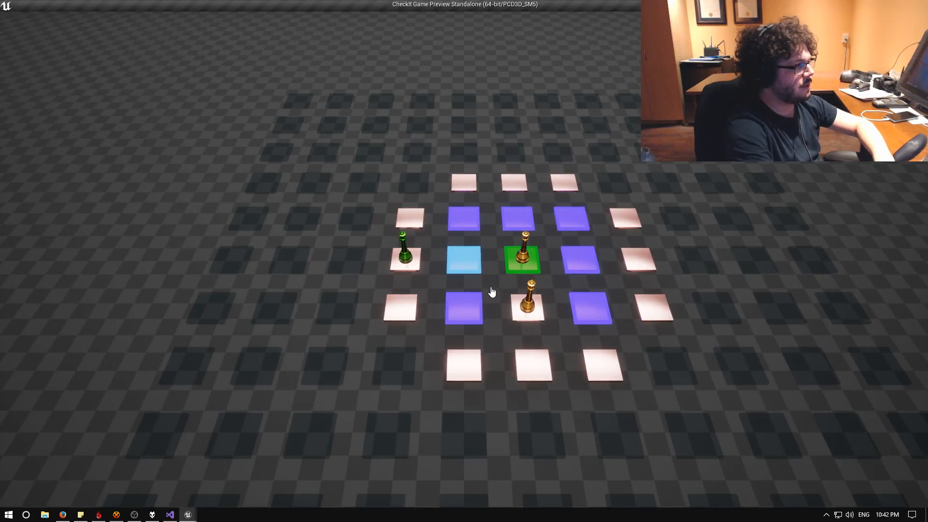
key("Left")
key("Right")
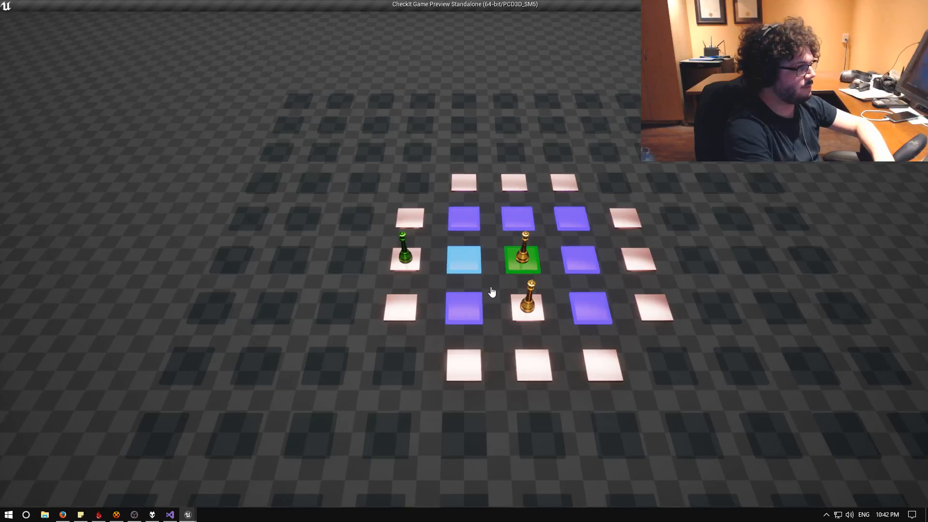
key("Left")
key("Right")
key("Left")
key("Up")
key("Down")
key("Down")
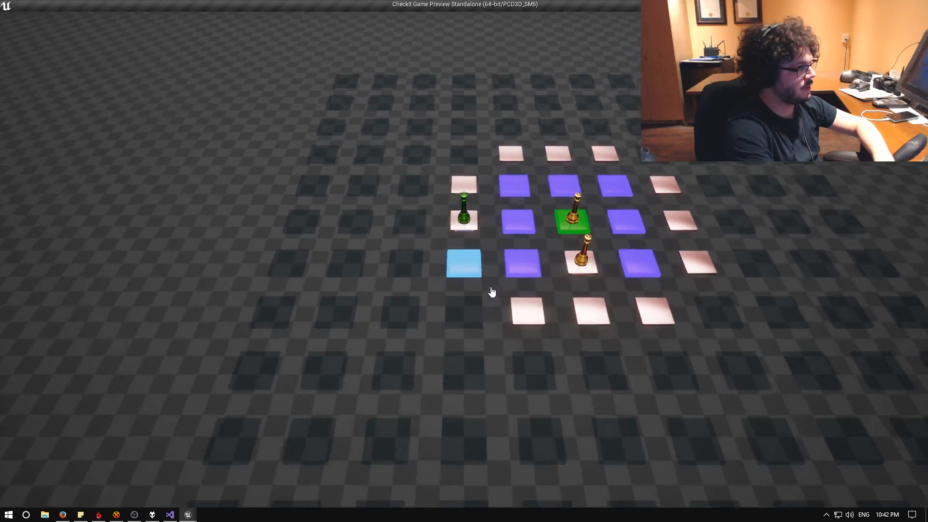
key("Up")
key("Right")
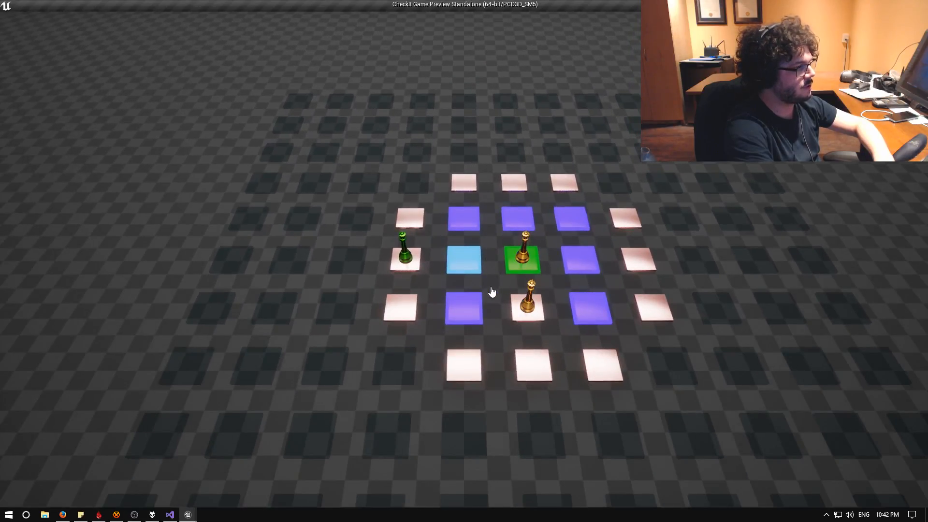
key("Return")
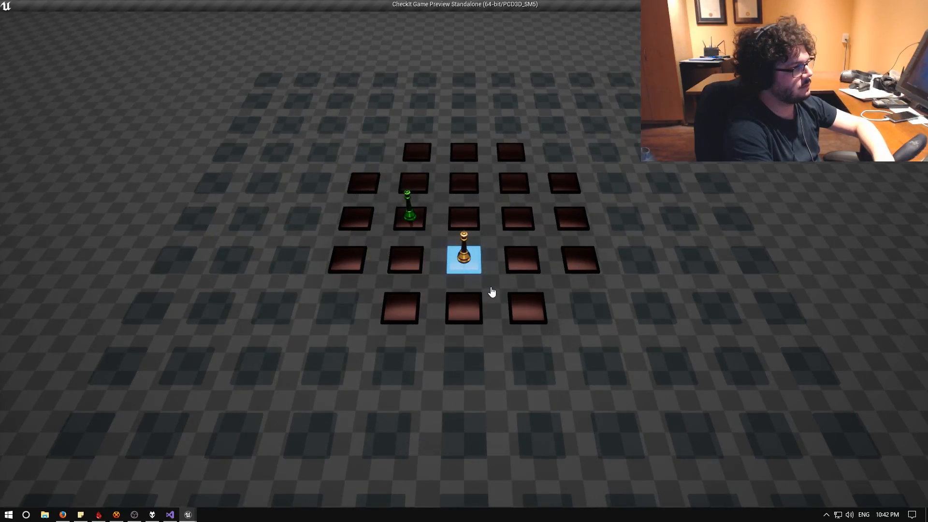
Select the last gold piece and move it diagonally forward-left onto the green piece's tile
key("Return")
key("Left")
key("Up")
key("Return")
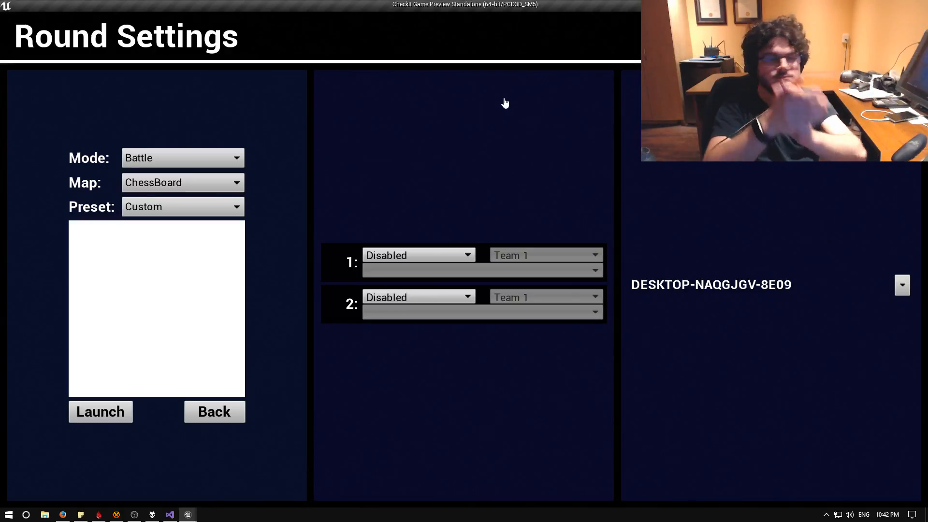
Apply the 1 v AI preset to the ChessBoard Battle round and assign the local desktop player and an AI to the two slots
left_click(171, 207)
left_click(153, 247)
left_click(393, 269)
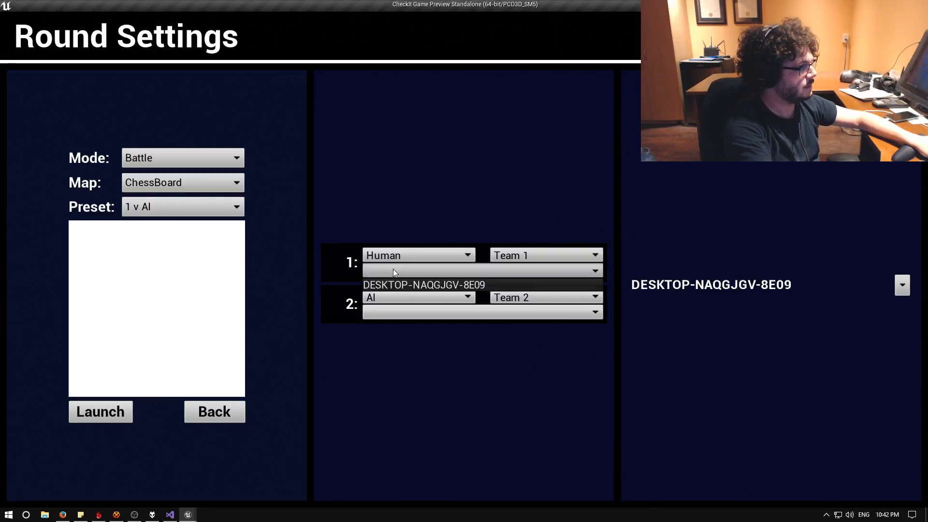
left_click(398, 285)
left_click(390, 313)
left_click(376, 328)
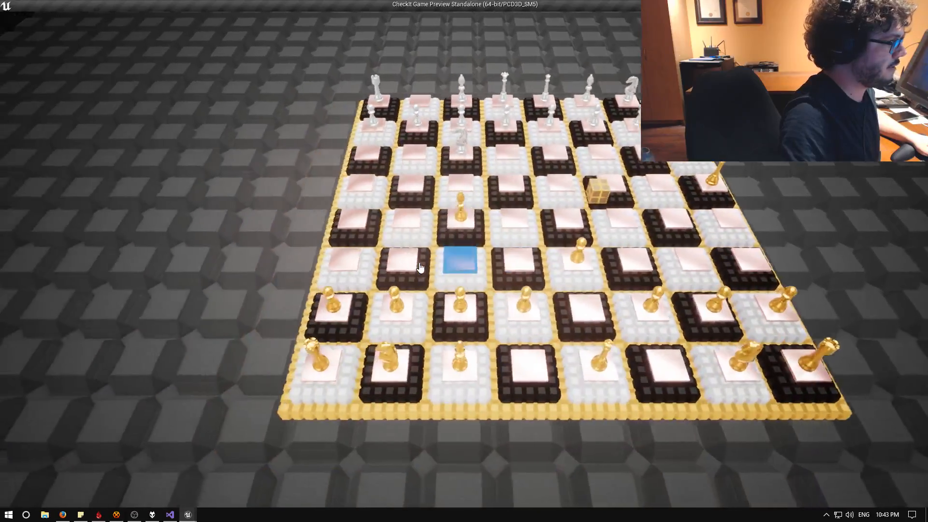
Capture the f7 pawn with the gold bishop, and take the silver king with the gold queen
left_click(419, 267)
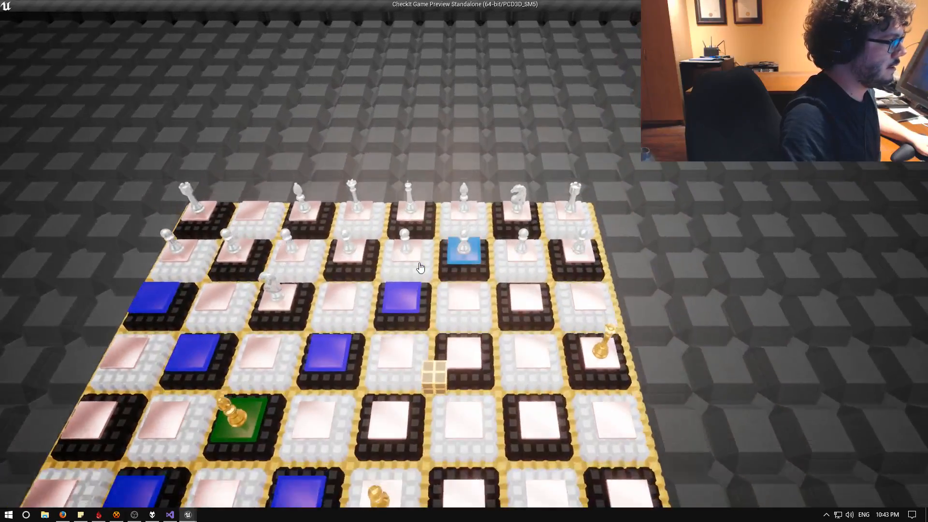
left_click(419, 267)
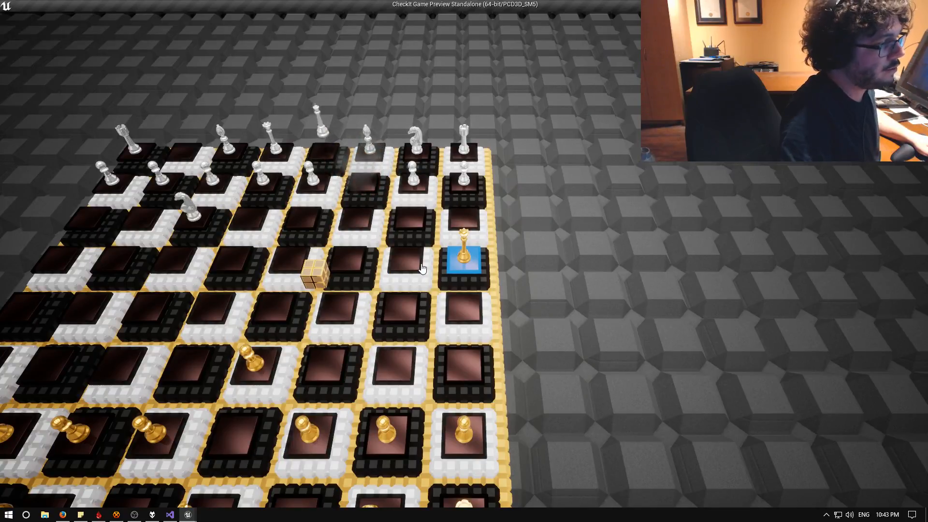
left_click(426, 269)
key("a")
key("a")
key("w")
key("w")
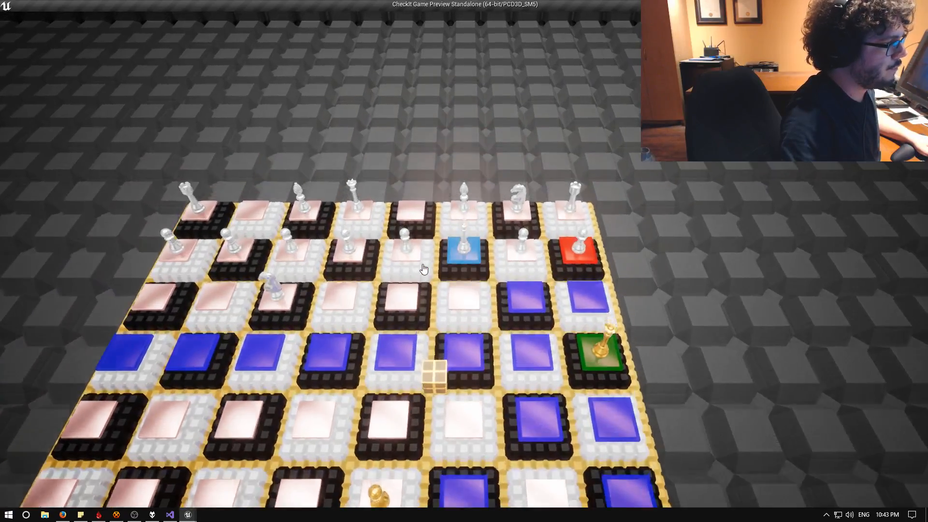
left_click(426, 269)
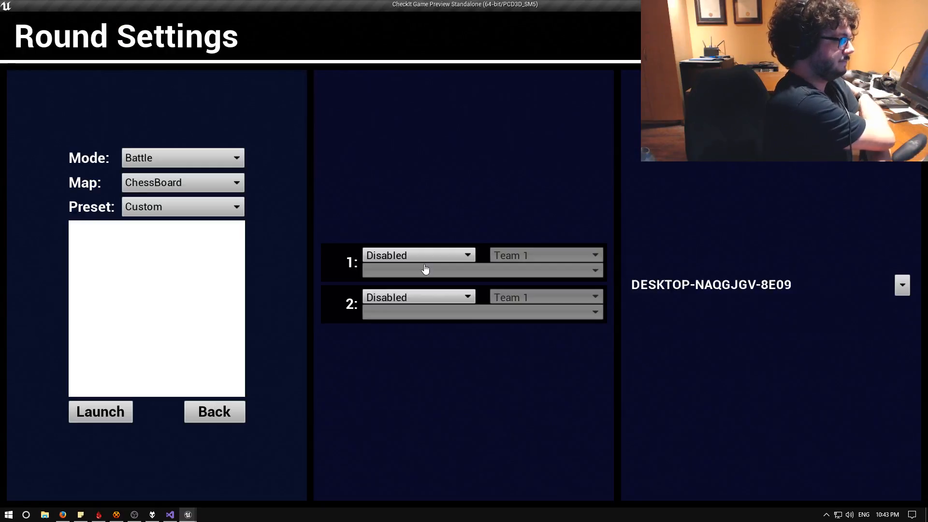
Exit the standalone preview and open the Battle_ChessBoard level for editing
key("Escape")
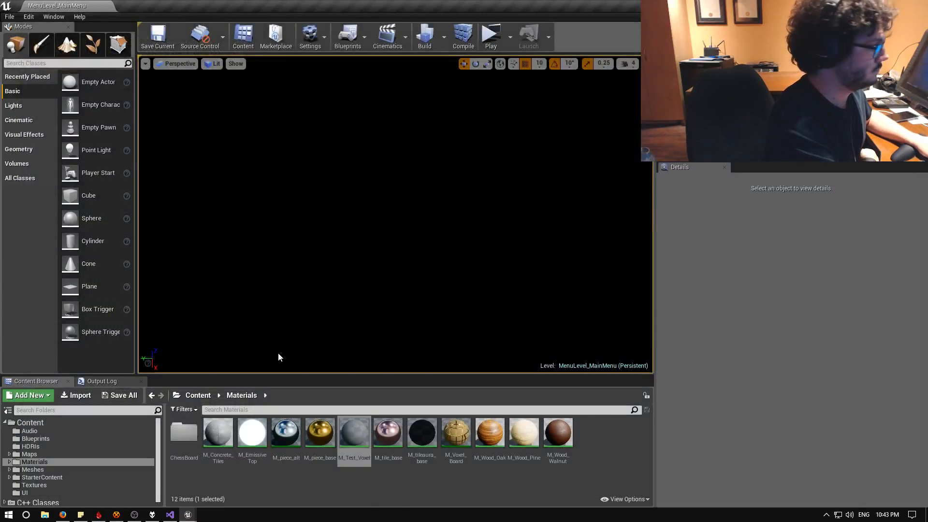
left_click(9, 17)
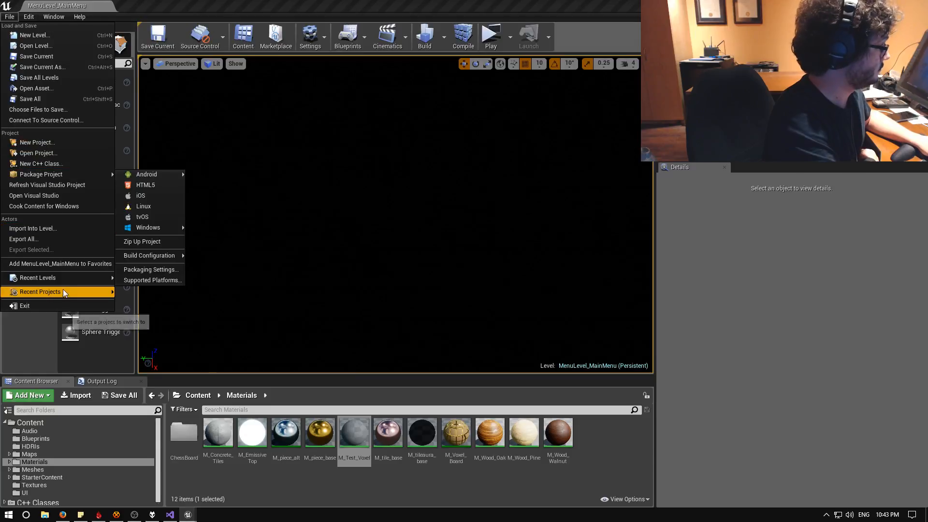
mouse_move(69, 280)
left_click(148, 288)
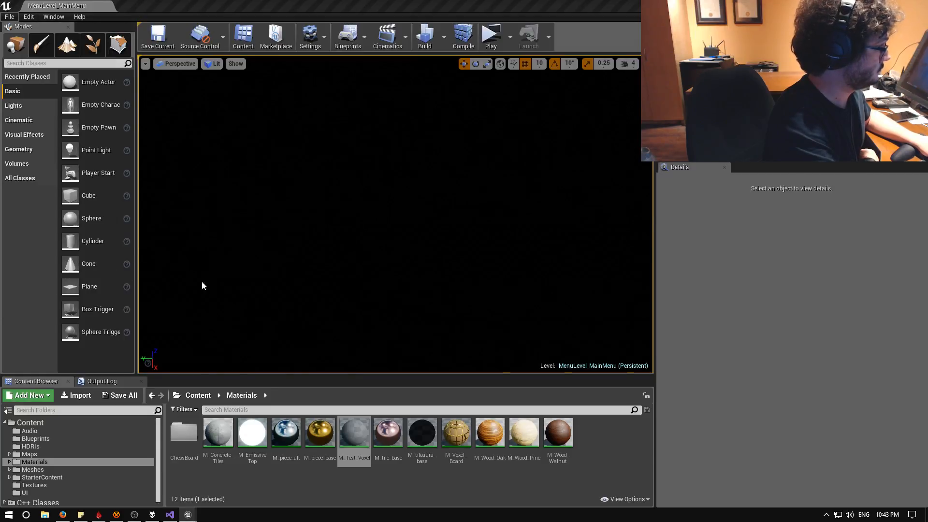
Select the PostProcessVolume and examine its lens, rendering feature and volume settings
right_click_drag(453, 174, 512, 174)
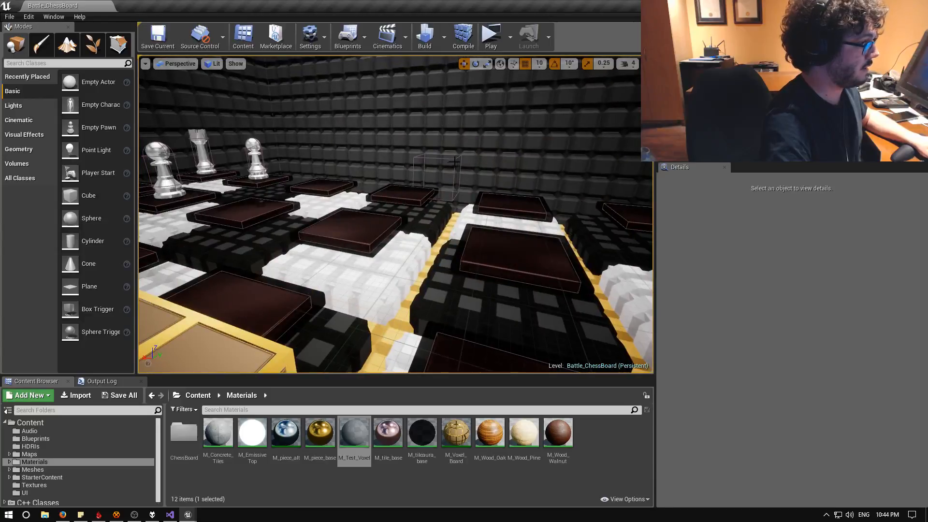
left_click(454, 162)
scroll(755, 310, "down", 3)
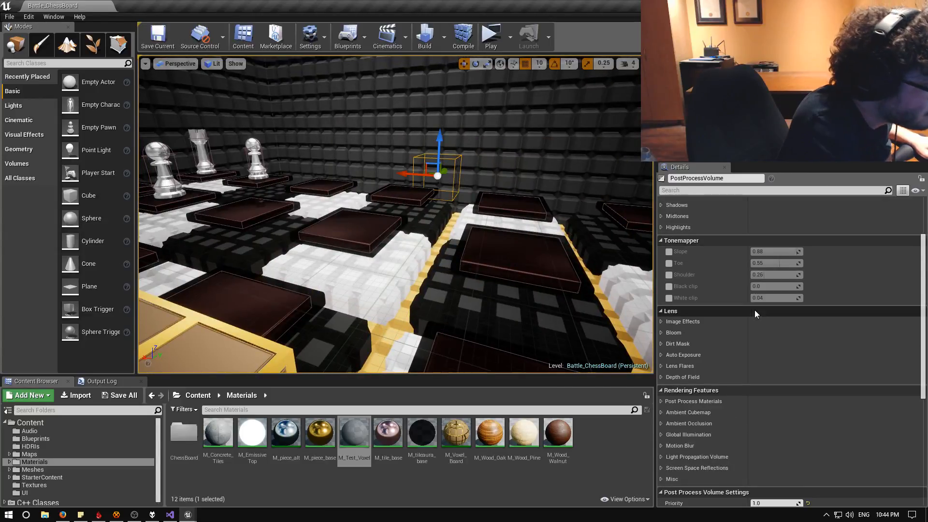
scroll(755, 311, "down", 8)
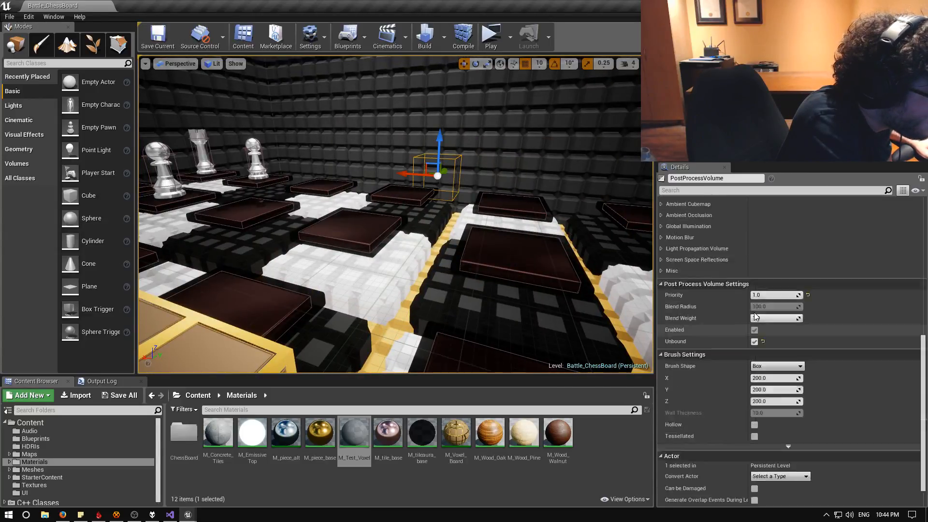
scroll(735, 314, "up", 6)
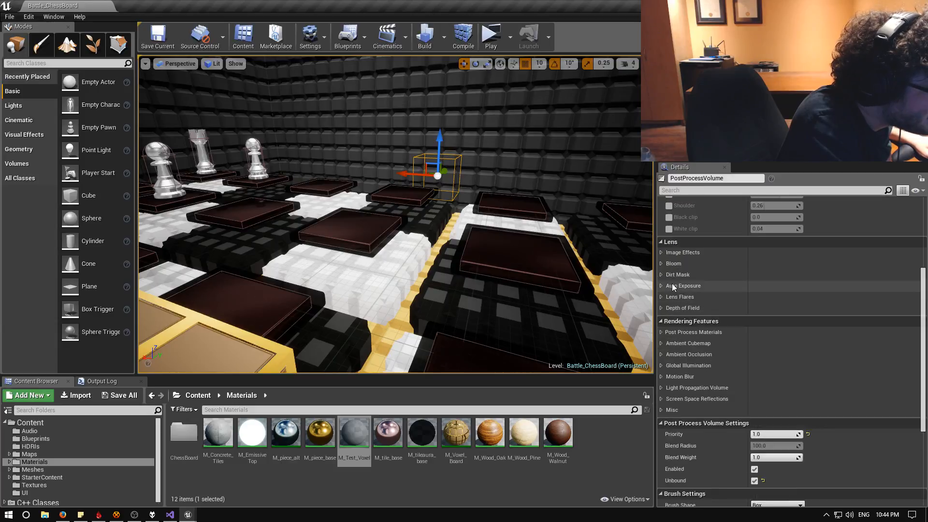
left_click(660, 285)
left_click(661, 285)
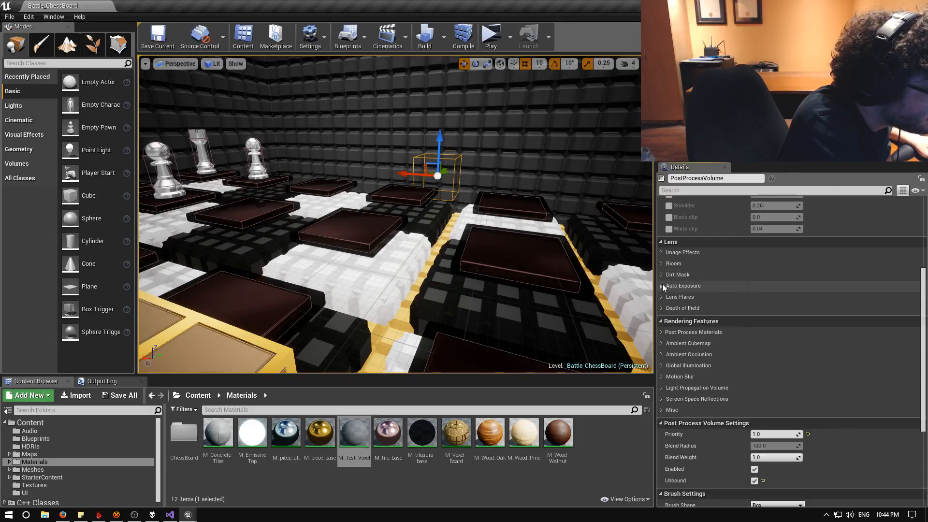
scroll(807, 294, "down", 1)
scroll(807, 292, "down", 3)
Set the BP_LightStudio actor's Global Brightness to 9.0 and save the level
right_click_drag(512, 261, 458, 223)
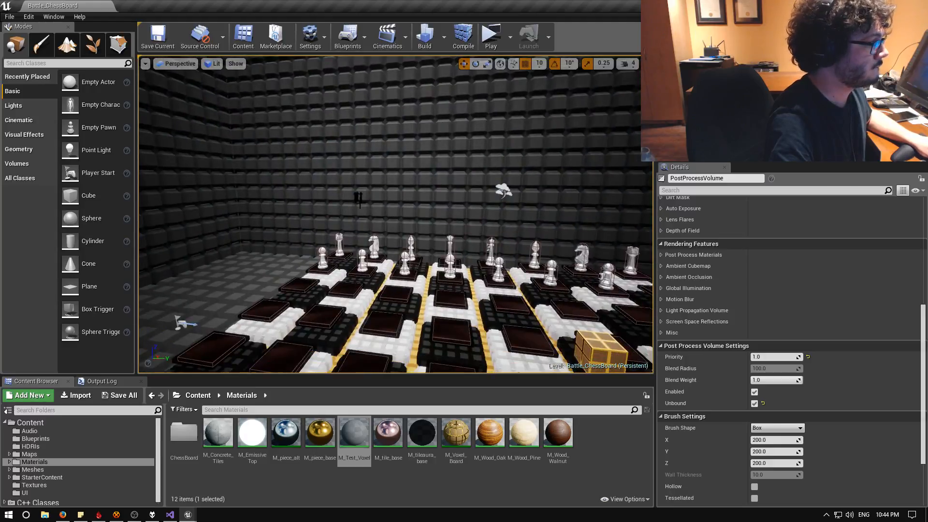
left_click(357, 198)
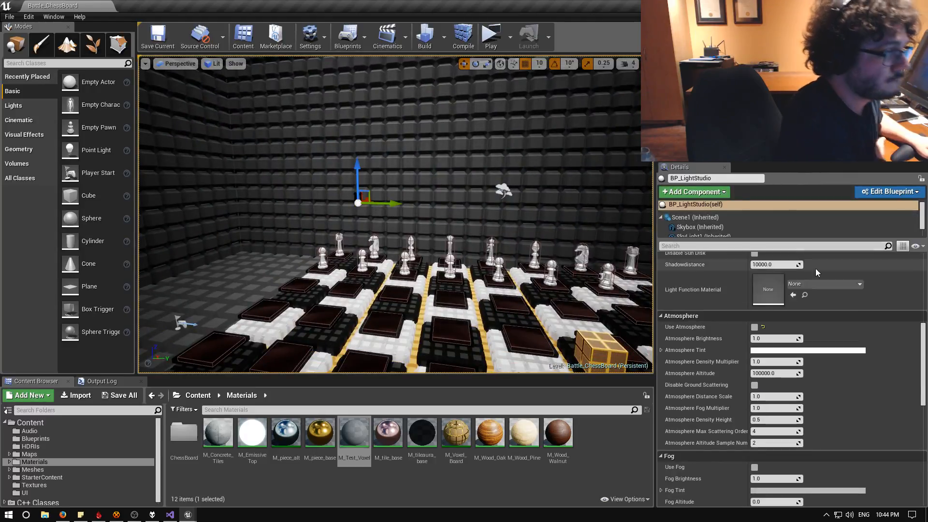
scroll(860, 315, "up", 10)
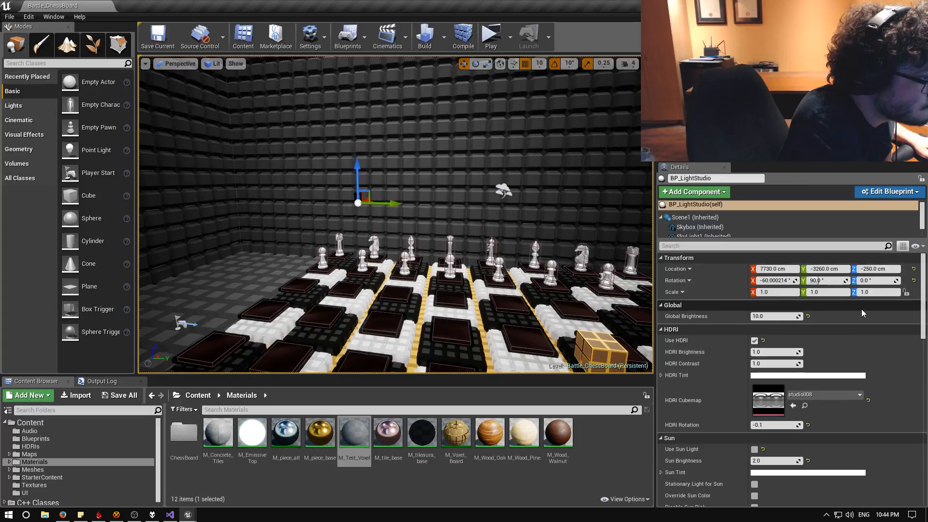
left_click(787, 317)
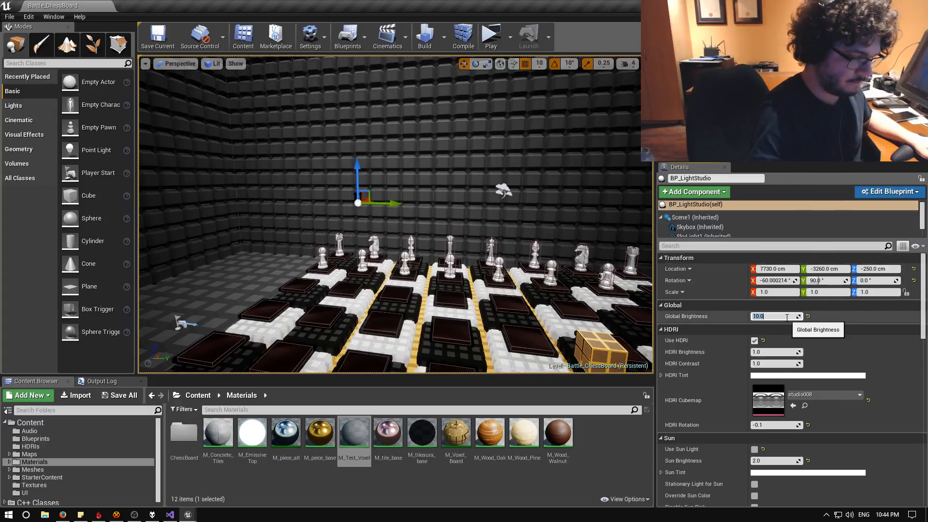
key("Return")
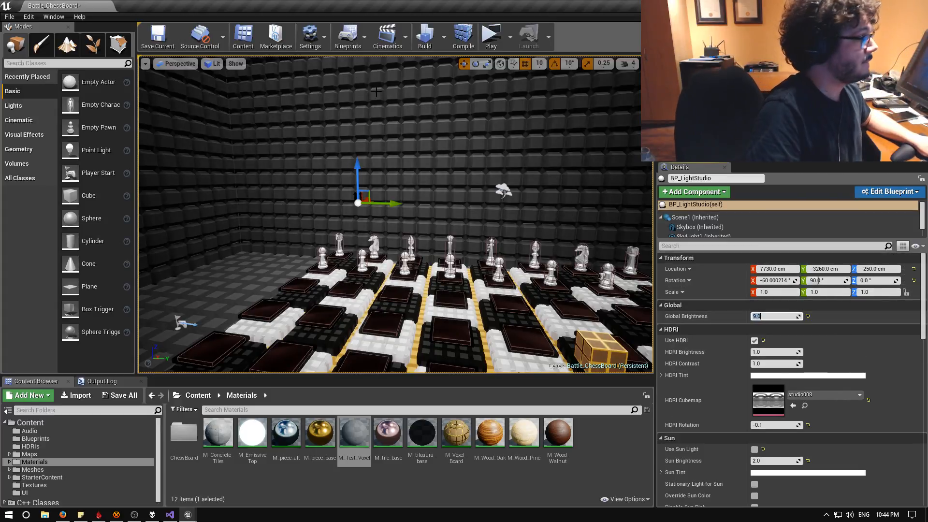
left_click(156, 36)
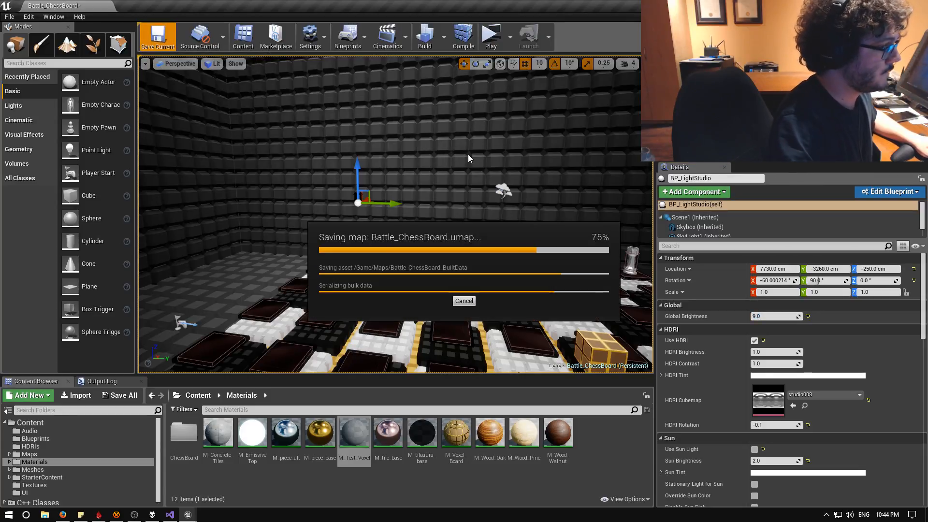
Delete the black, white and gold voxel chessboard mesh beneath the tiles
right_click_drag(482, 173, 482, 213)
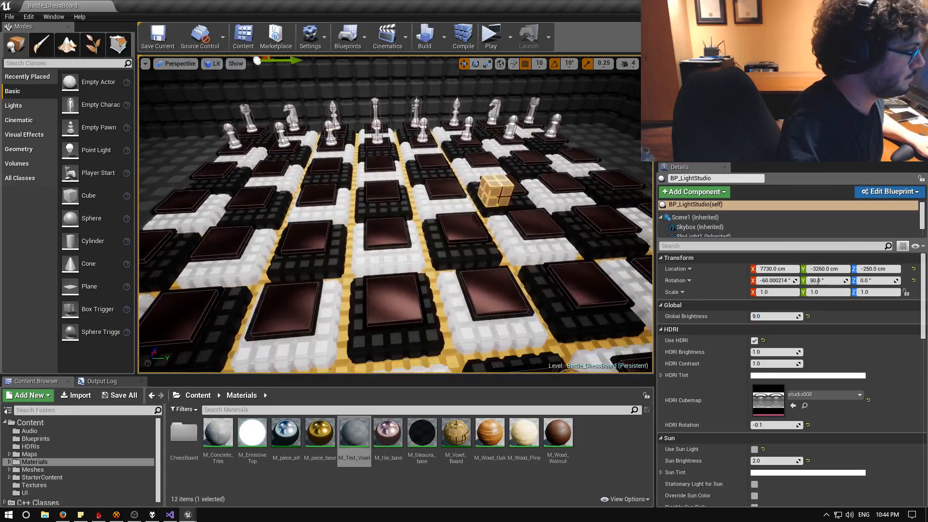
left_click(373, 267)
key("Delete")
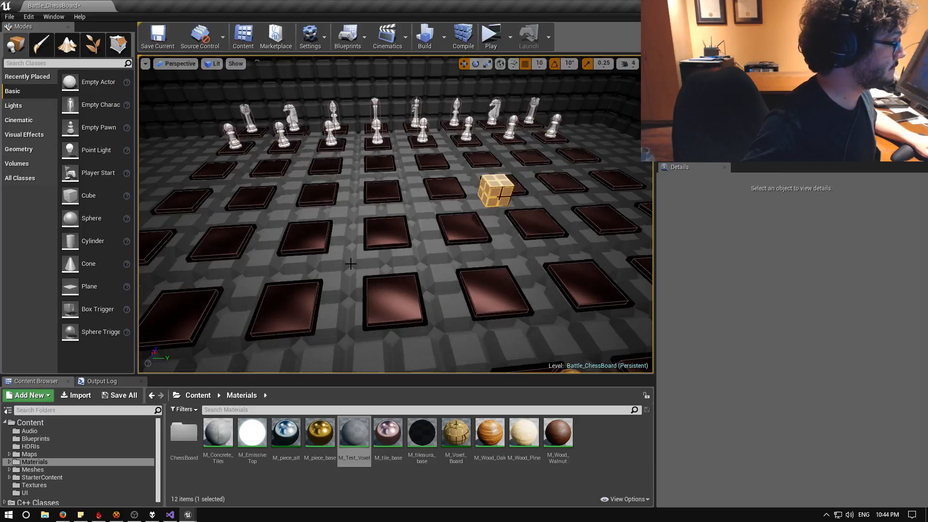
Delete the first container panels at the corner of the room surrounding the board
right_click_drag(361, 260, 299, 239)
left_click(365, 247)
key("Delete")
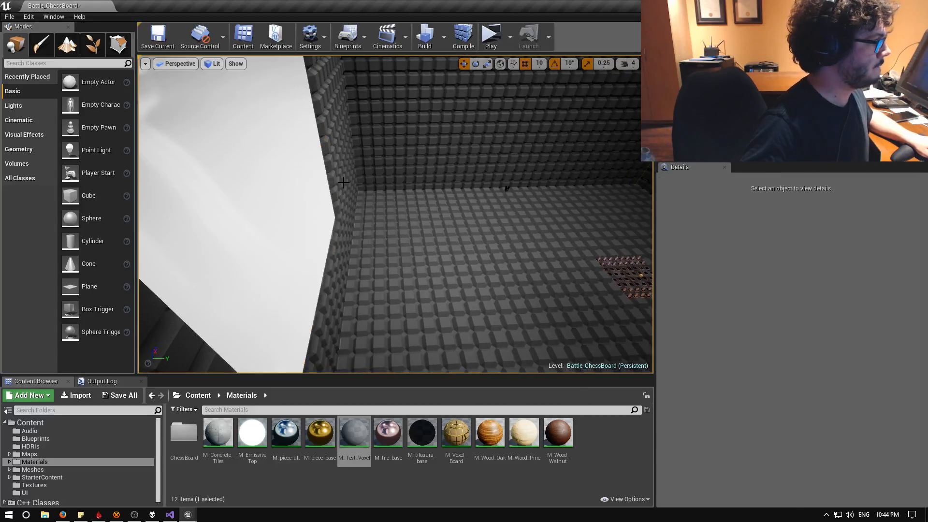
left_click(331, 110)
left_click(377, 101)
key("Delete")
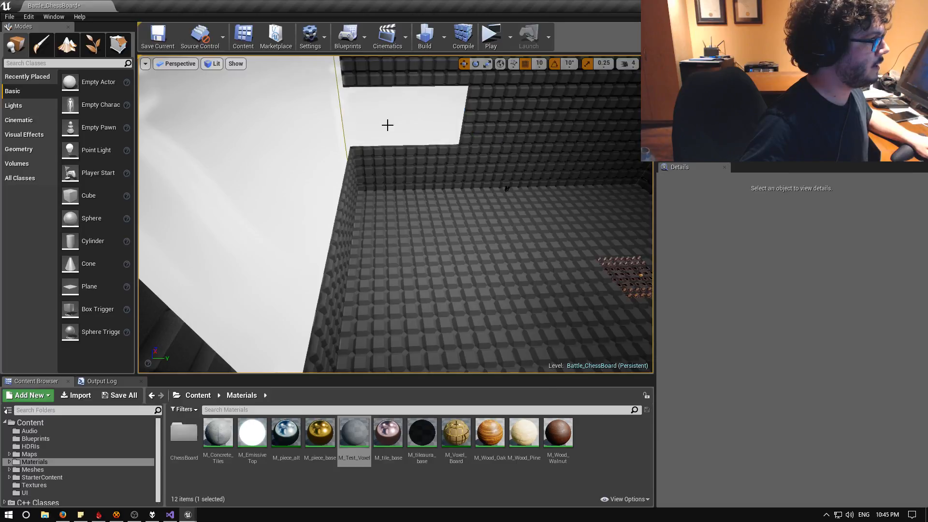
Delete the lower container panels along the far wall behind the BP_LightStudio actor
left_click(511, 164)
key("Delete")
left_click(580, 162)
key("Delete")
left_click(546, 128)
key("Delete")
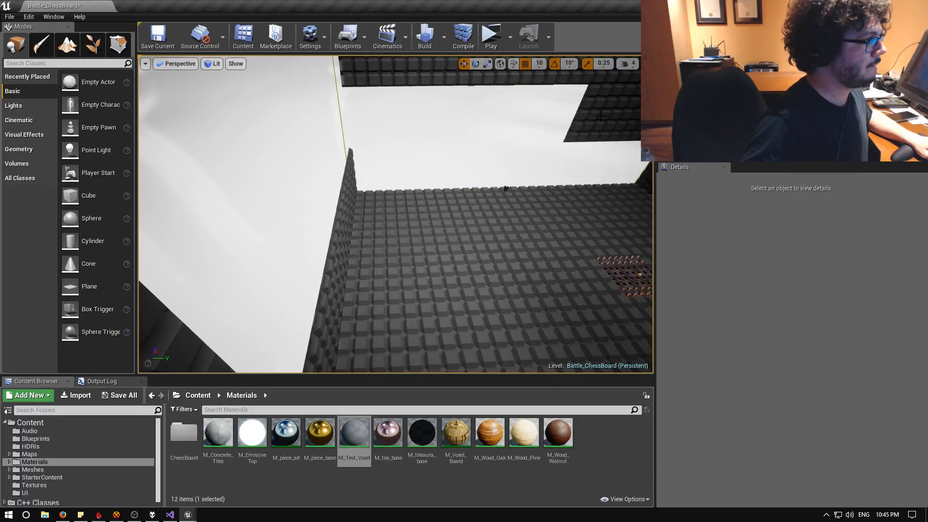
left_click(571, 136)
key("Delete")
Delete the remaining upper container panels of the wall behind the BP_LightStudio actor
right_click_drag(559, 140, 553, 91)
left_click(402, 136)
key("Delete")
left_click(421, 184)
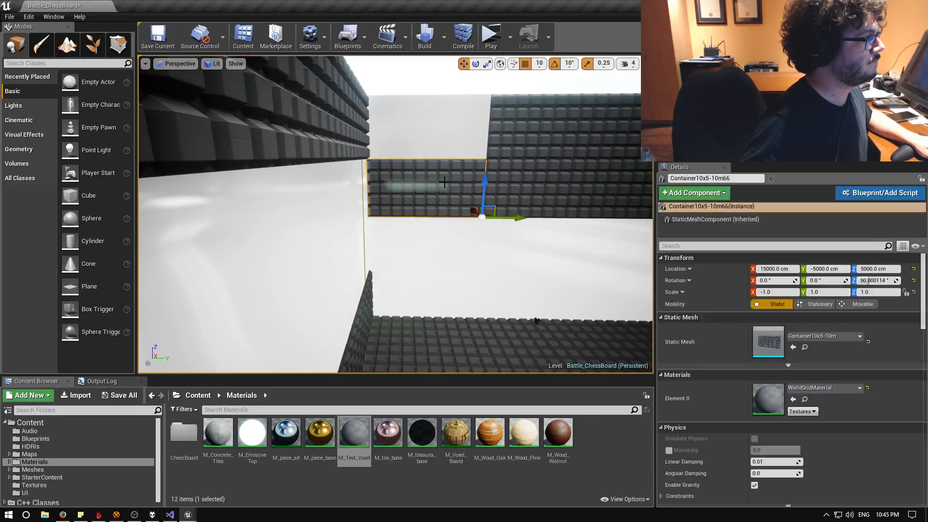
key("Delete")
left_click(531, 183)
key("Delete")
left_click(531, 135)
key("Delete")
left_click(514, 130)
key("Delete")
left_click(510, 188)
key("Delete")
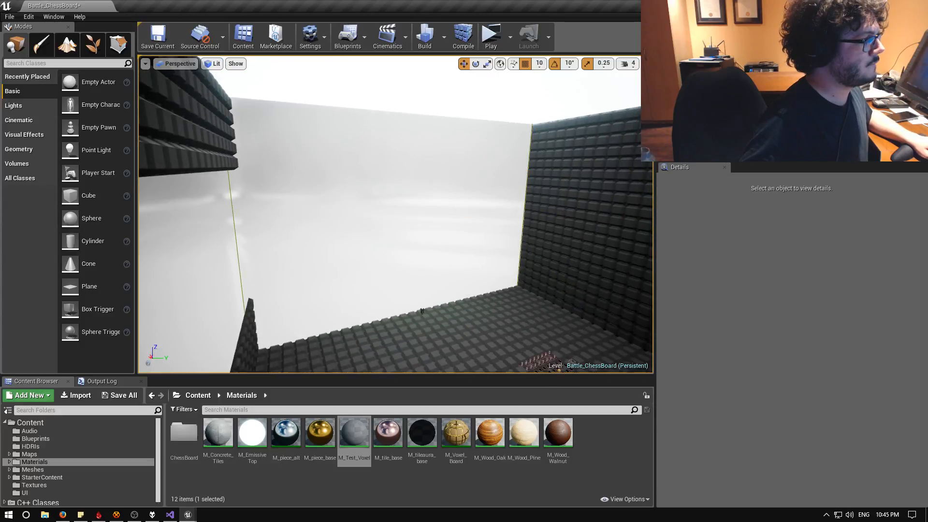
Delete the column of container panels nearest the corner on the adjoining wall, plus the upper and bottom panels beside it
left_click(555, 157)
key("Delete")
left_click(561, 189)
key("Delete")
left_click(550, 275)
key("Delete")
right_click_drag(515, 176, 570, 174)
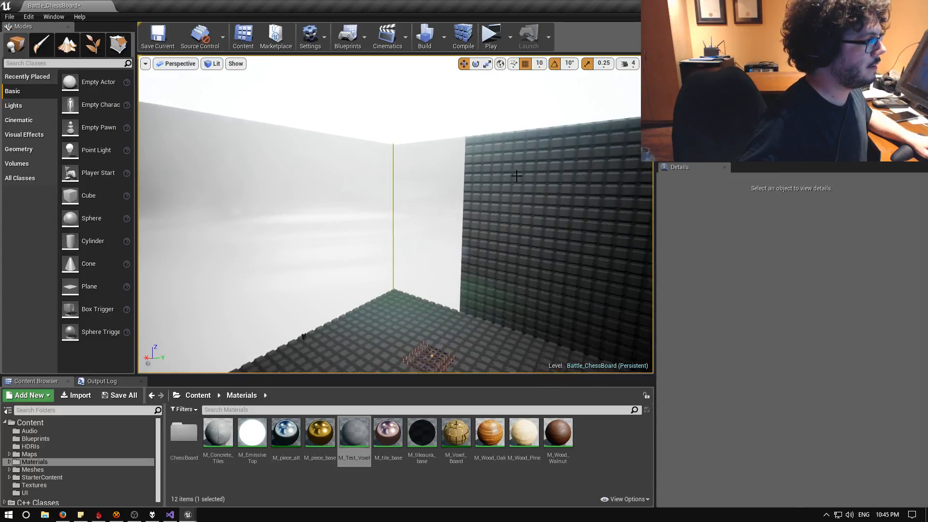
left_click(510, 169)
key("Delete")
left_click(495, 215)
key("Delete")
left_click(492, 236)
key("Delete")
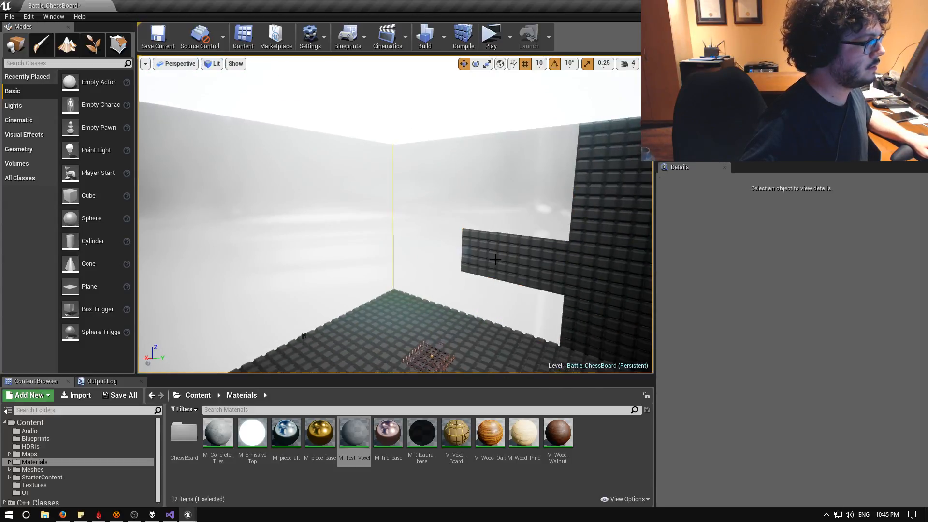
Delete the container floor panel in the corner where the two opened walls meet
left_click(495, 260)
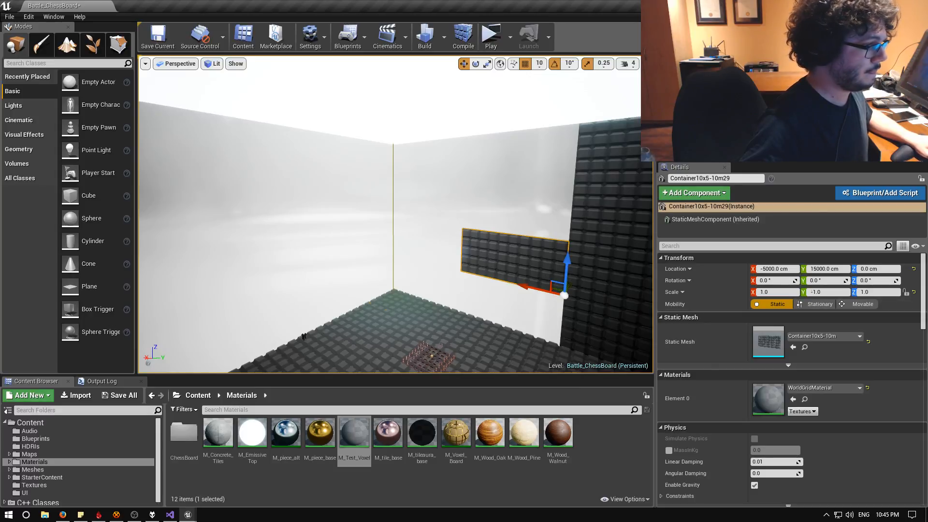
left_click(402, 296)
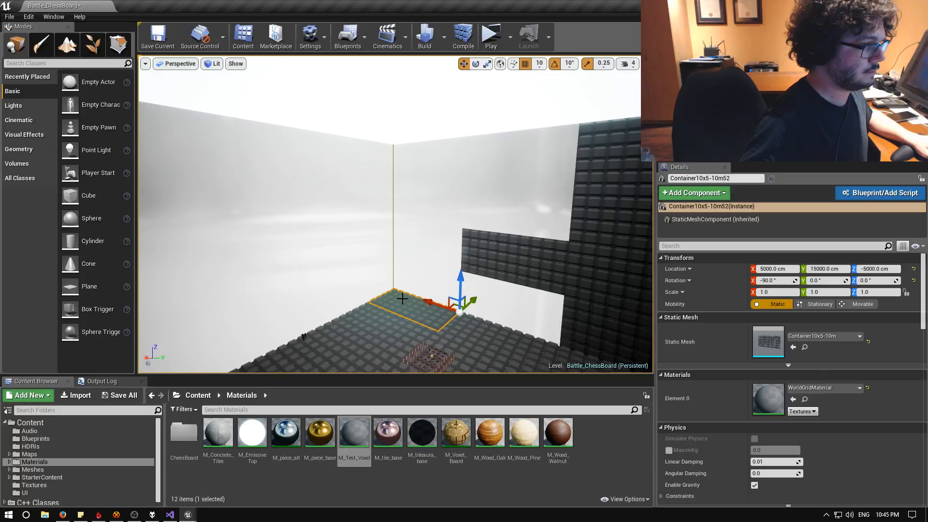
right_click_drag(407, 300, 408, 300)
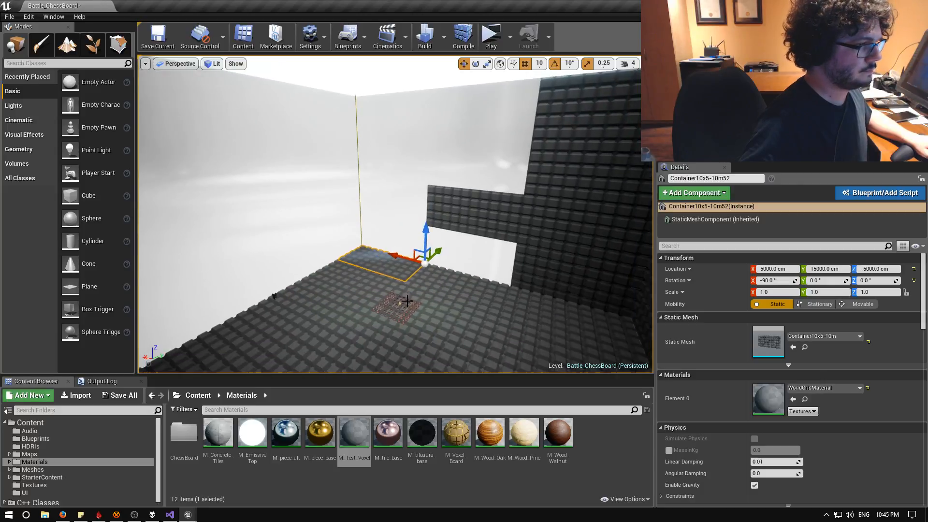
right_click_drag(478, 207, 478, 241)
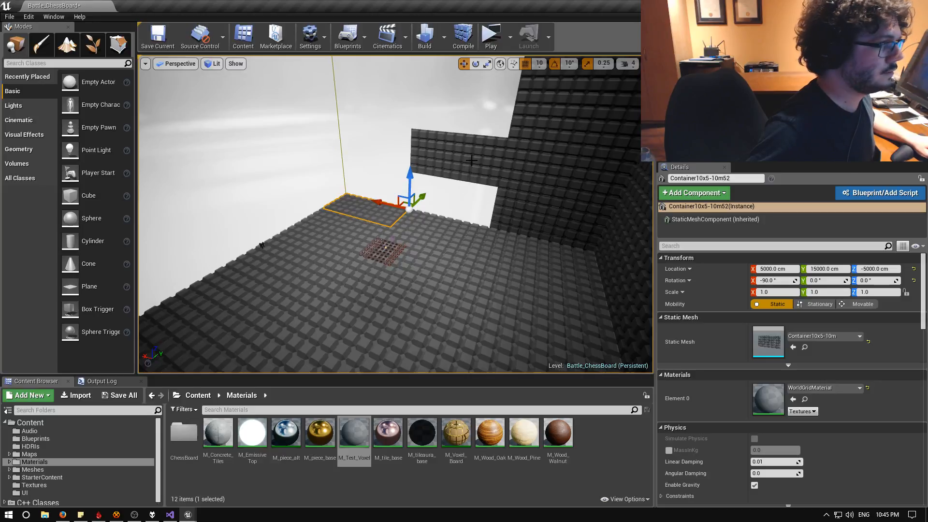
key("Delete")
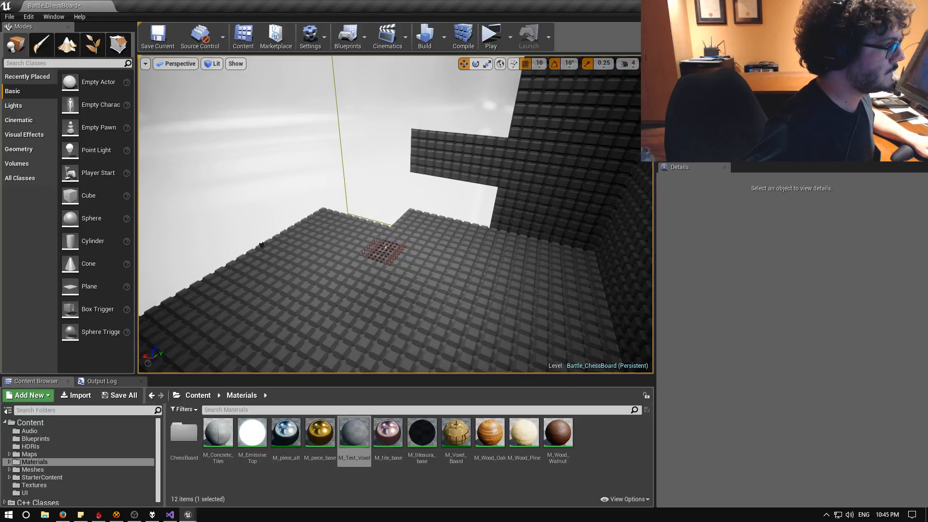
Delete the leftover middle container panel and the panels at the far end of the adjoining wall
left_click(445, 163)
key("Delete")
left_click(526, 165)
key("Delete")
left_click(539, 119)
key("Delete")
left_click(531, 215)
Delete the two remaining container floor panels along the edge of the removed adjoining wall
left_click(526, 246)
key("Delete")
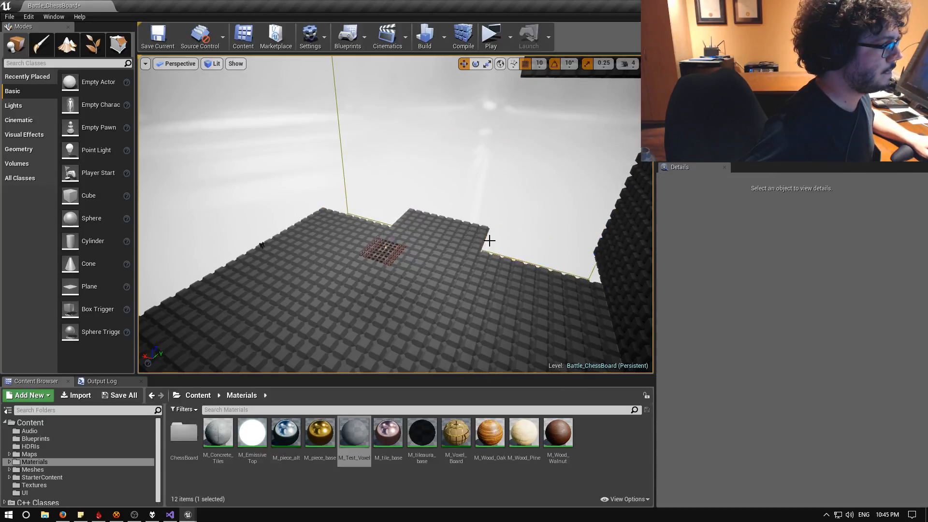
left_click(440, 236)
key("Delete")
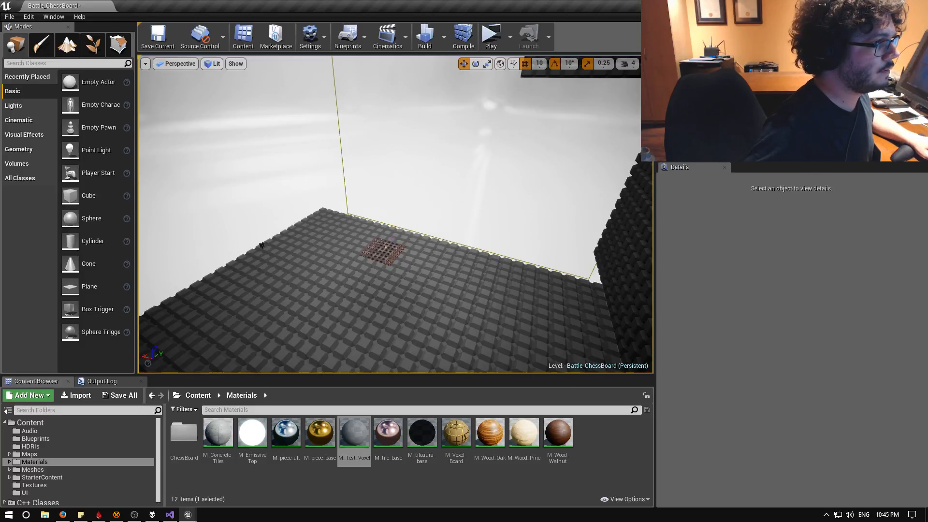
left_click(261, 245)
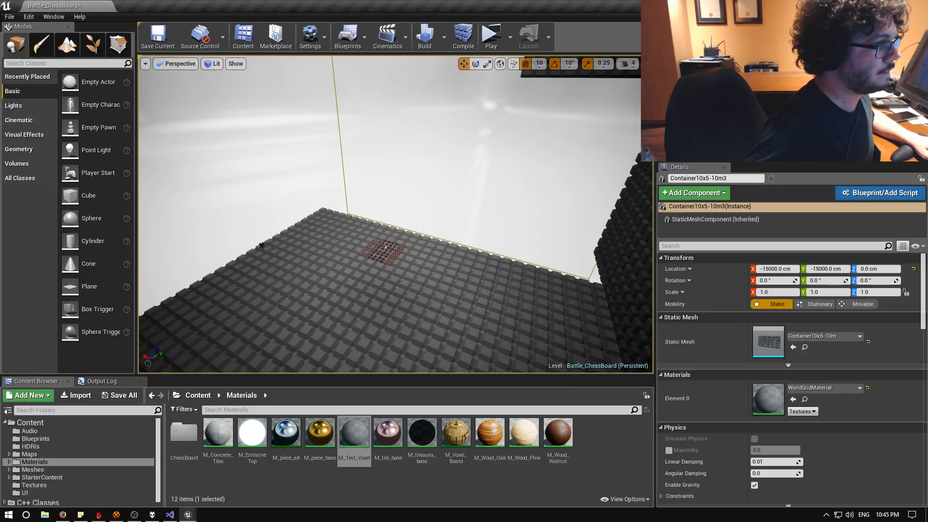
Select all the remaining container panels in the level together and delete them
left_click(715, 121, "shift")
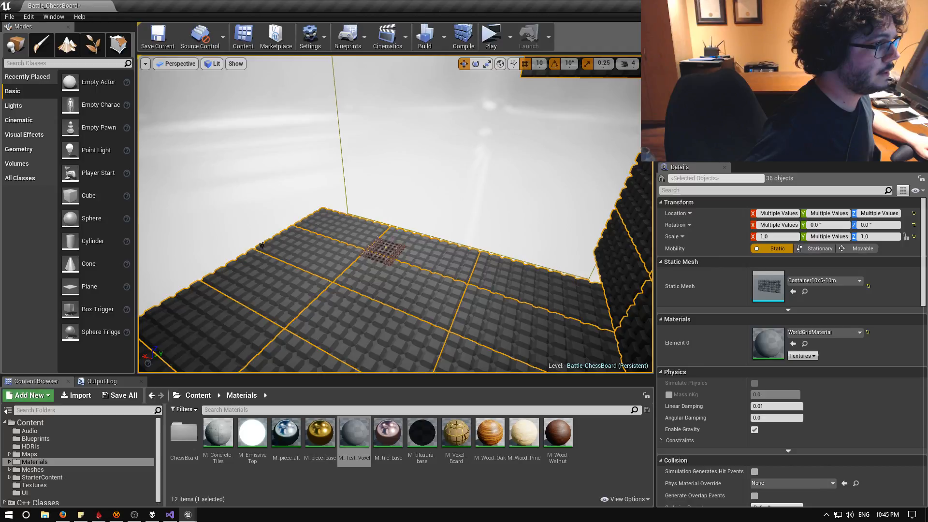
key("Delete")
right_click_drag(538, 193, 507, 186)
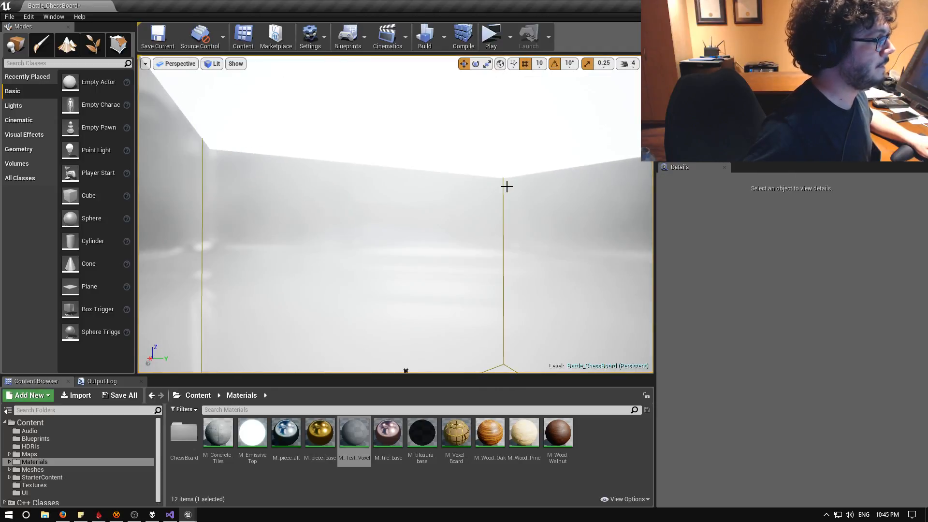
Select the LightmassImportanceVolume and frame it to check its extent around the chess board
left_click(503, 187)
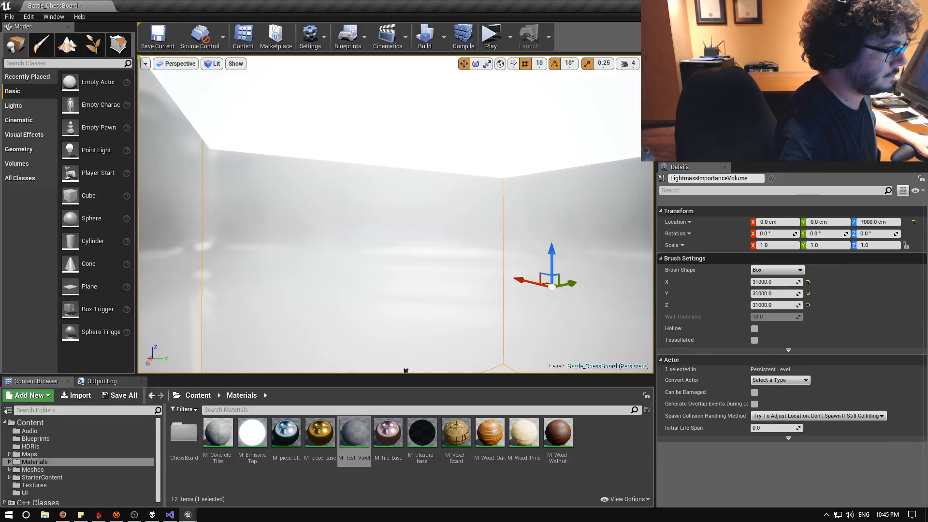
key("f")
right_click_drag(396, 217, 334, 197)
key("d")
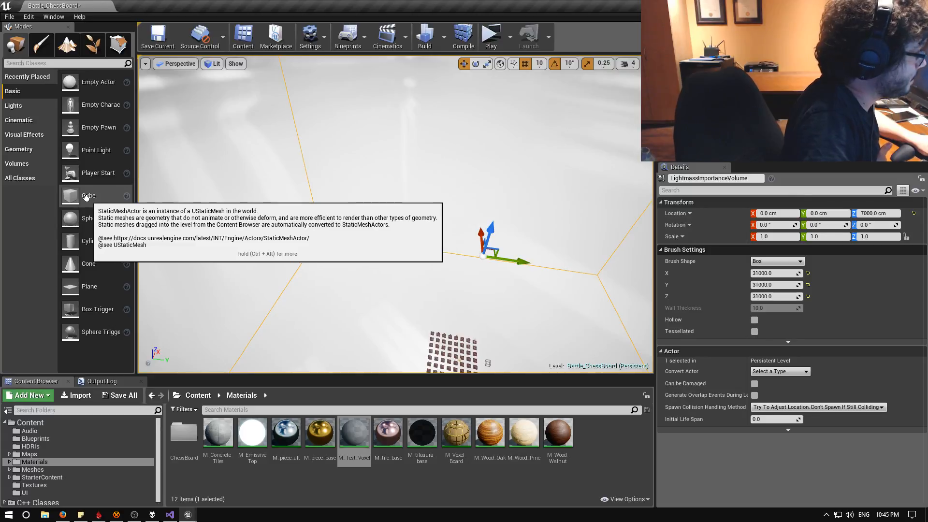
Place a cube in the level and set its X, Y and Z location to 0 cm
left_click_drag(77, 196, 445, 310)
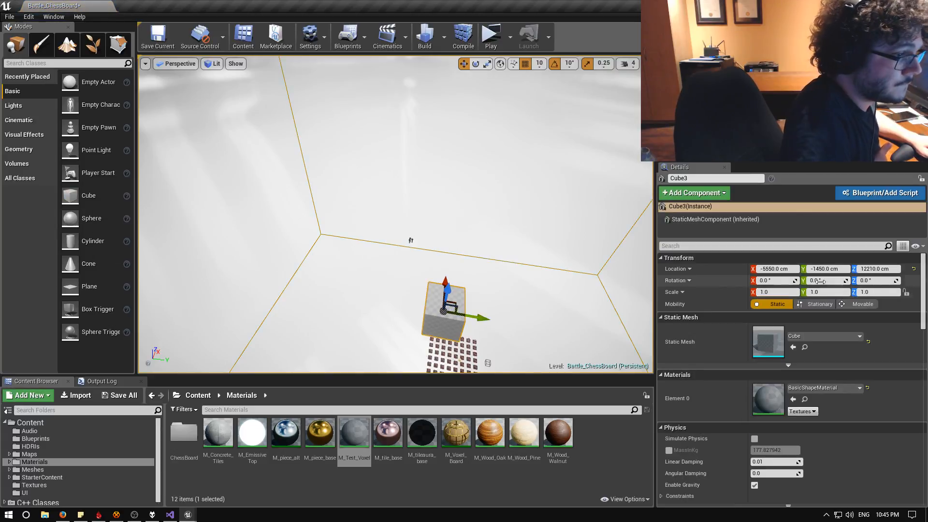
left_click(792, 270)
type("0")
key("Tab")
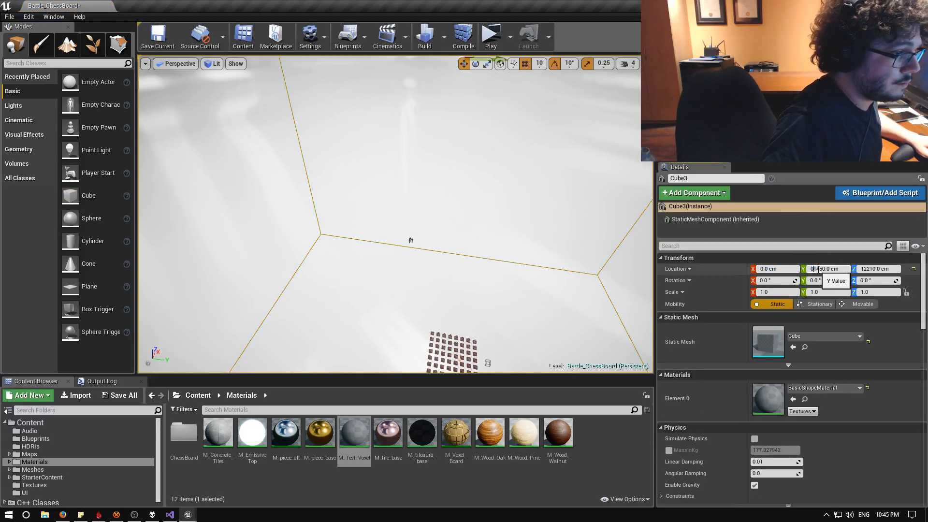
left_click(817, 269)
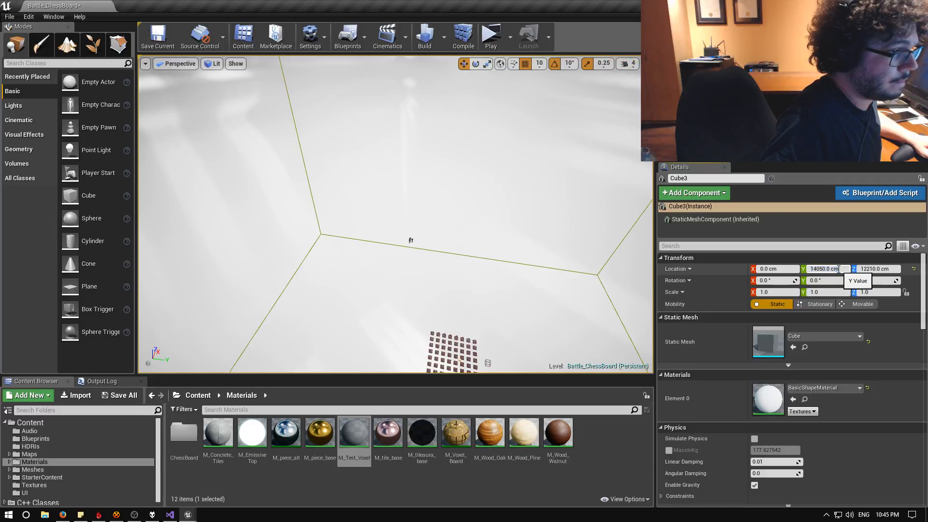
type("0")
left_click(876, 268)
type("0")
key("Return")
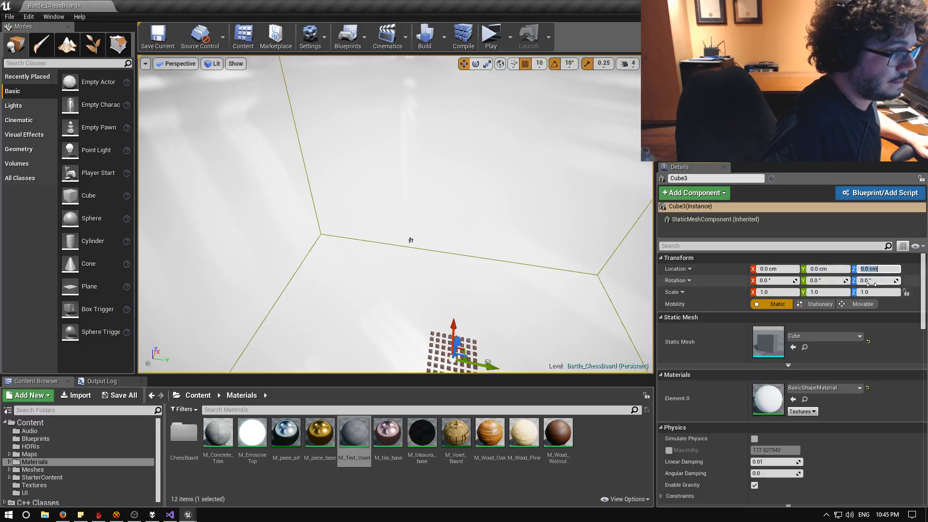
Set the cube's scale to 310 on X, Y and Z
key("f")
right_click_drag(387, 232, 546, 154)
key("d")
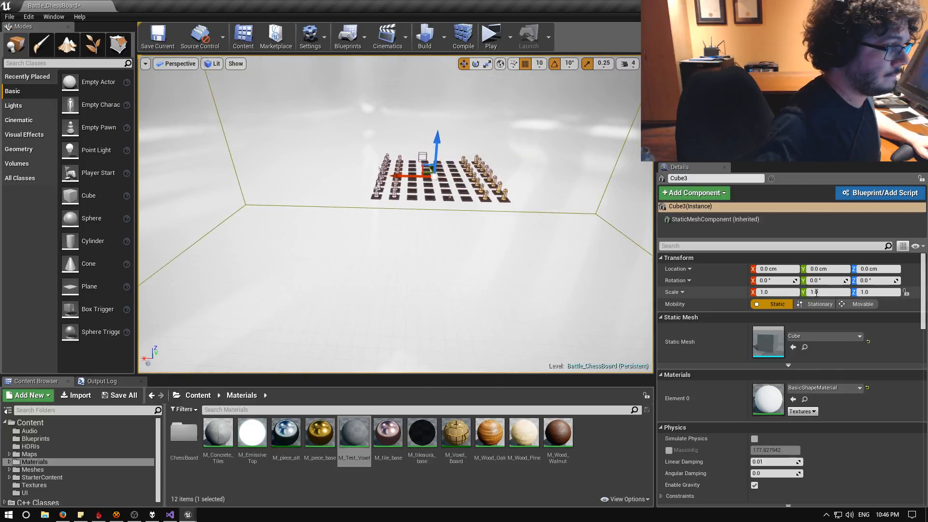
left_click(781, 292)
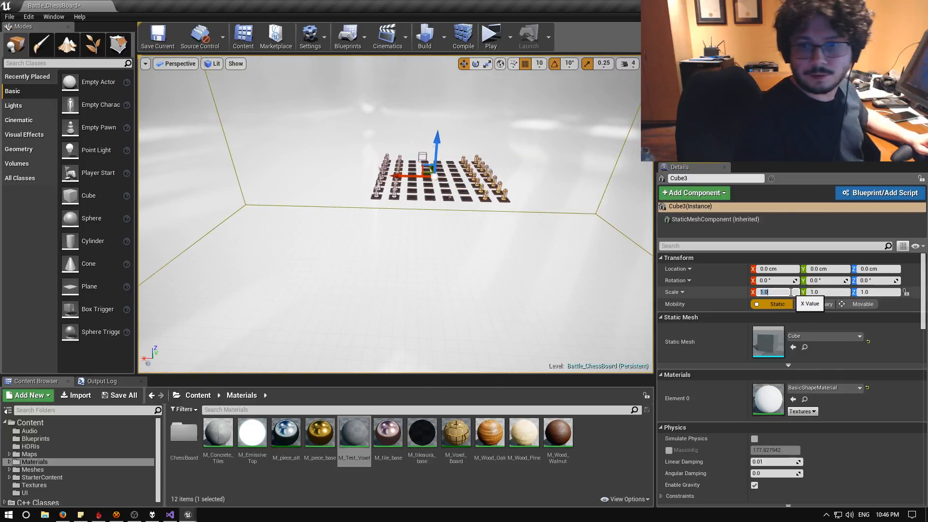
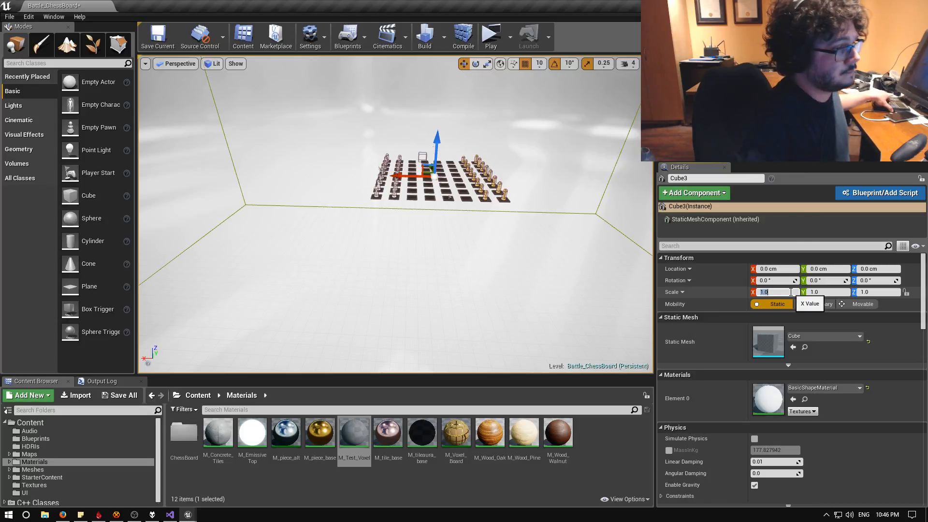
type("00")
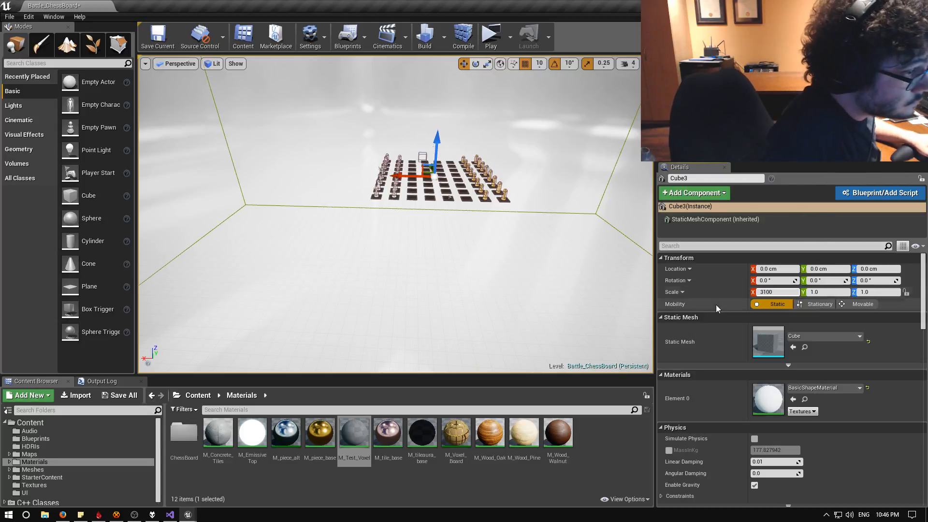
left_click(826, 292)
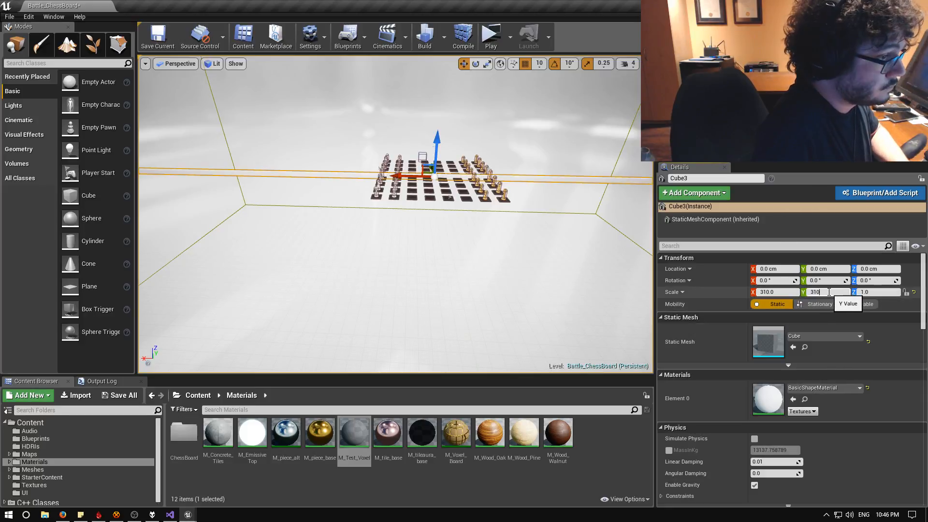
key("Return")
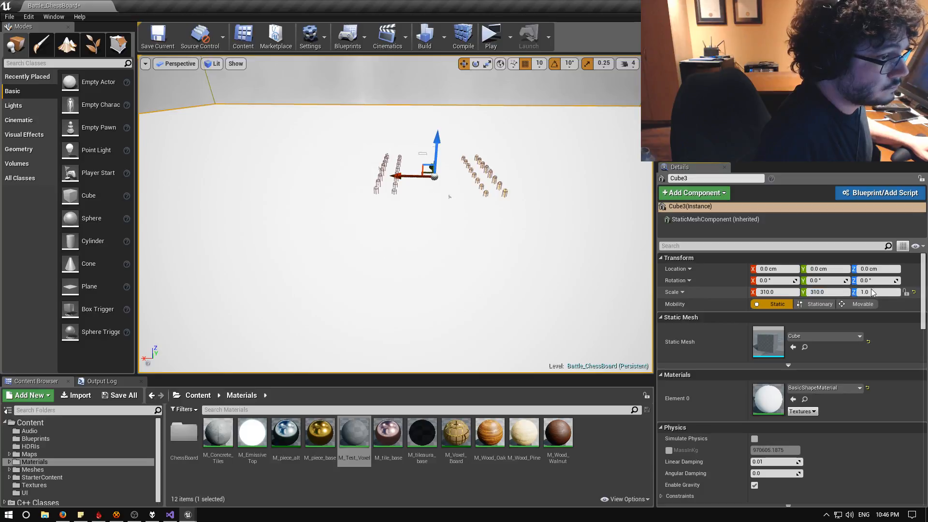
left_click(874, 293)
type("310")
key("Return")
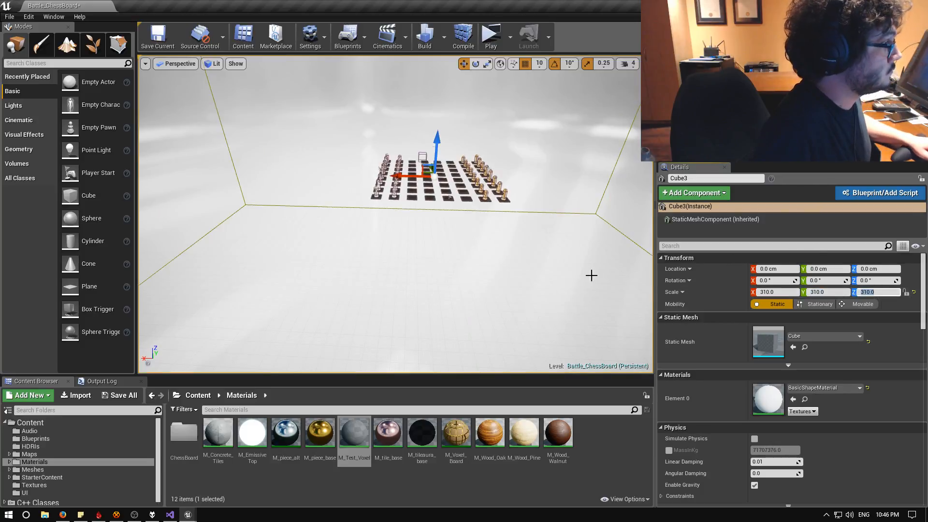
right_click_drag(590, 276, 382, 338)
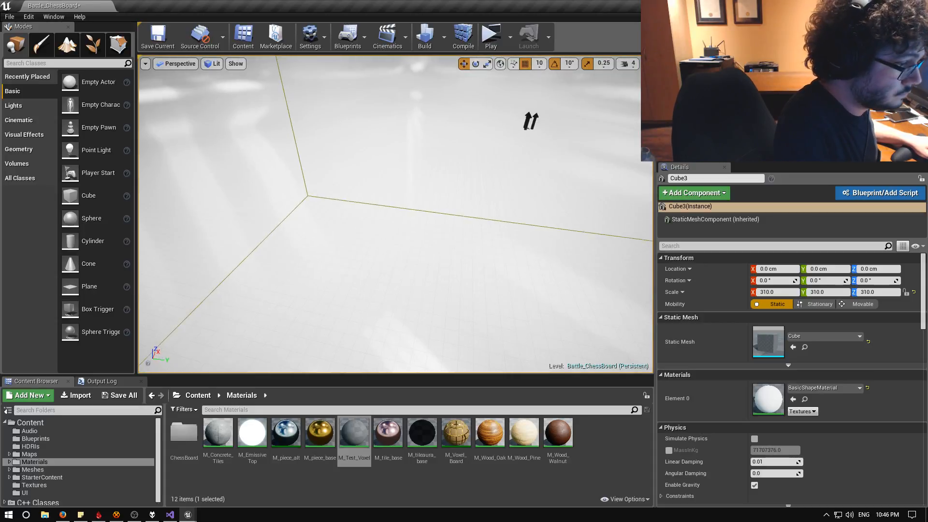
Examine the enlarged cube's static mesh, physics, collision, lighting and rendering settings
scroll(862, 329, "down", 5)
scroll(850, 359, "down", 10)
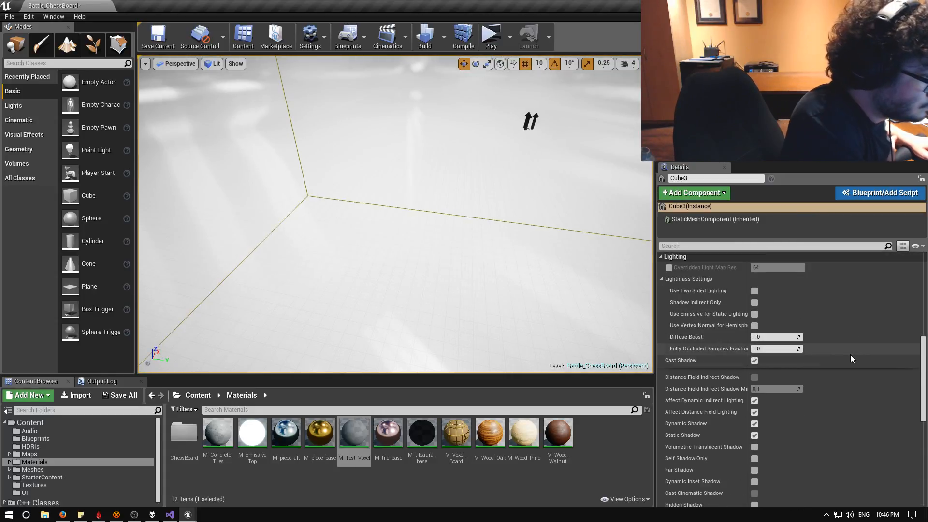
scroll(822, 363, "up", 15)
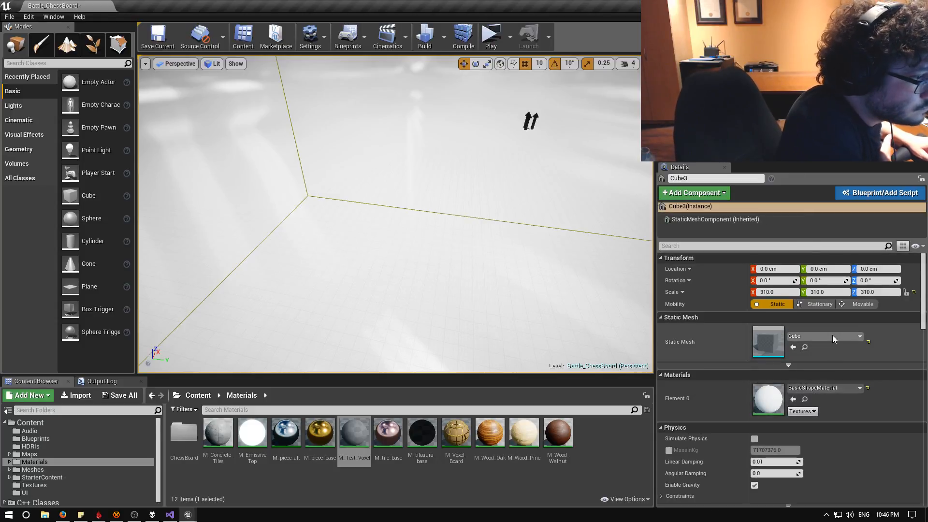
left_click(799, 365)
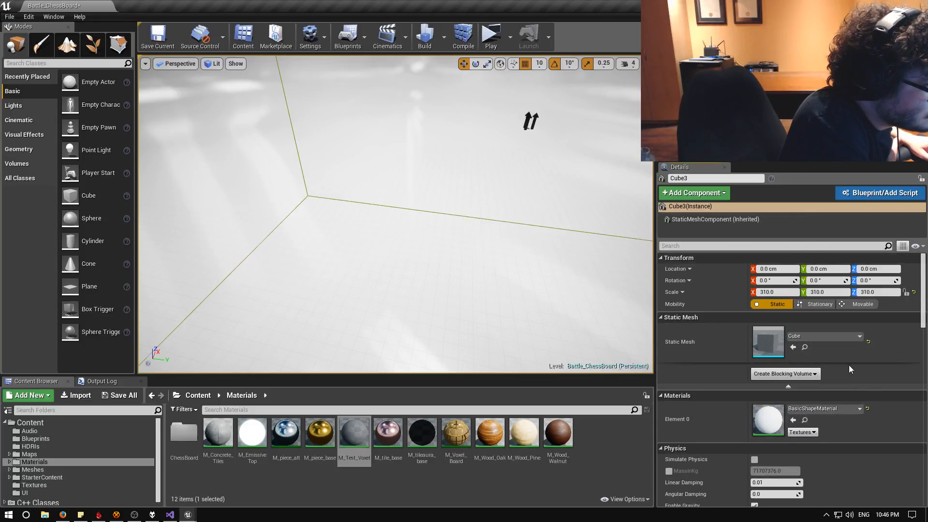
left_click(790, 387)
scroll(898, 372, "down", 3)
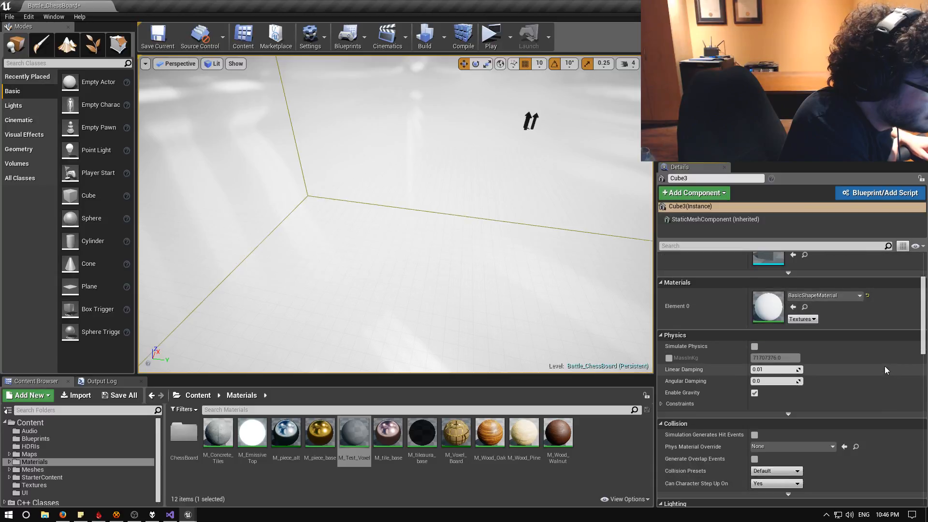
scroll(880, 365, "down", 5)
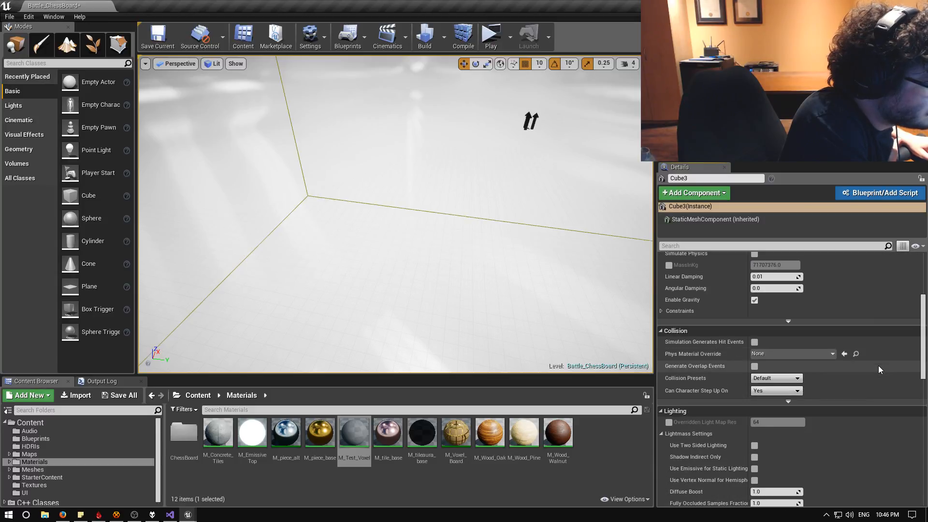
scroll(878, 365, "down", 10)
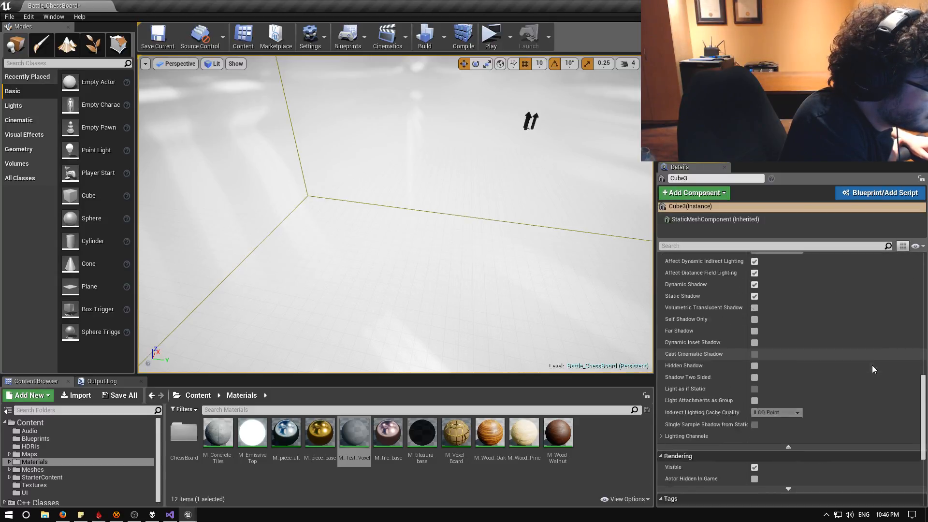
scroll(872, 369, "up", 6)
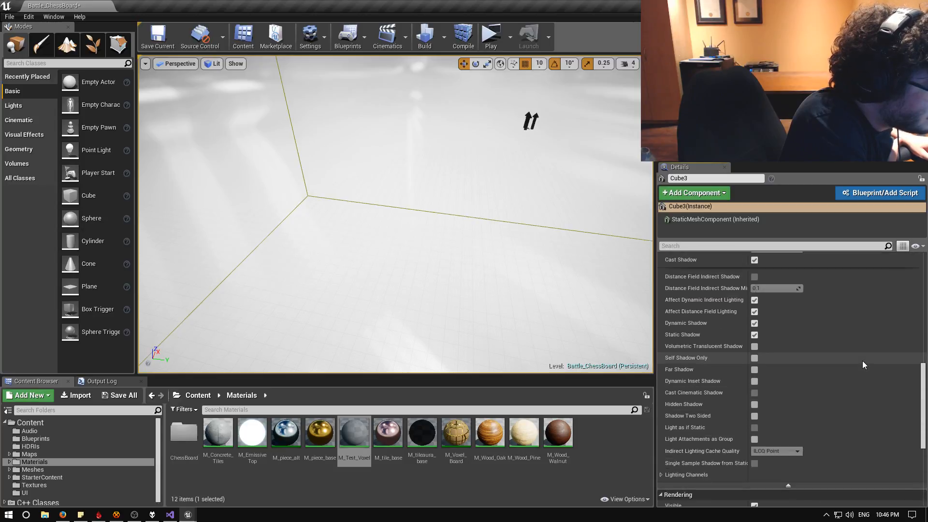
scroll(862, 360, "up", 1)
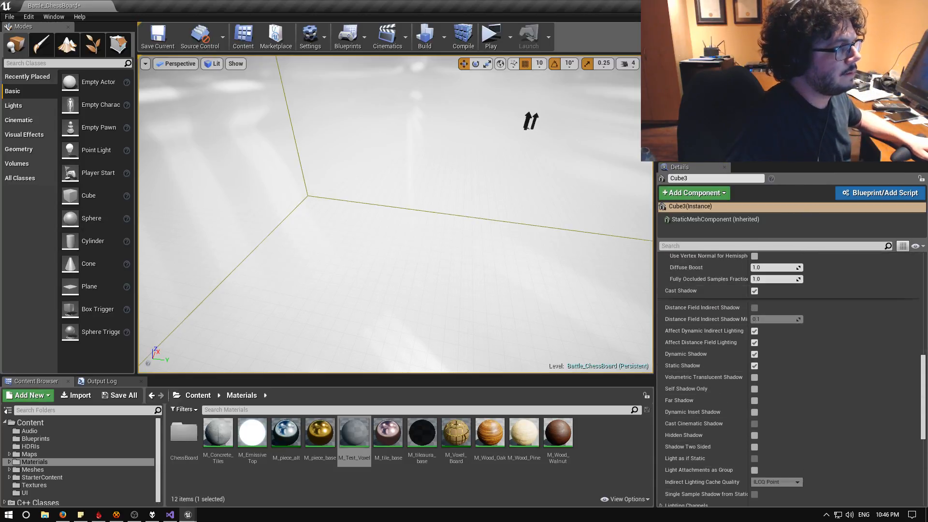
Discard the enlarged cube and place a new cube near the edge of the importance volume
key("Escape")
right_click_drag(555, 145, 443, 209)
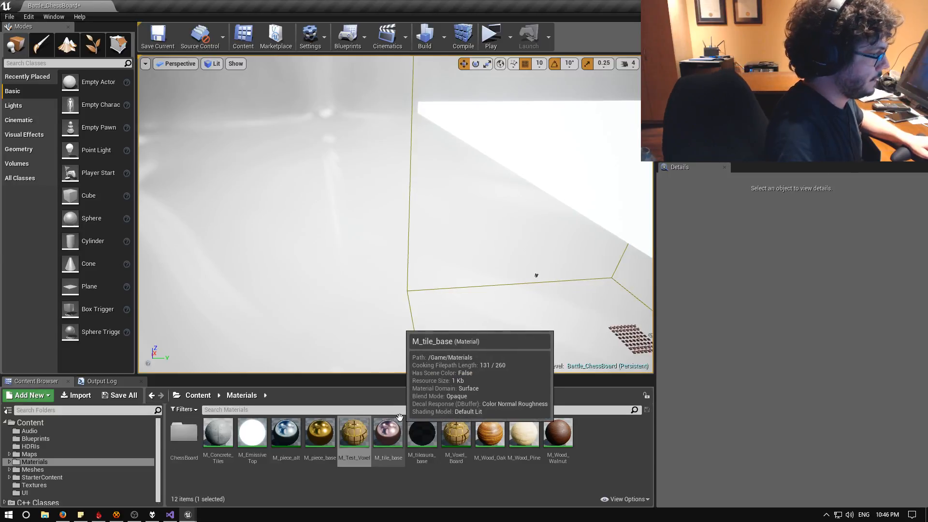
left_click_drag(89, 195, 205, 208)
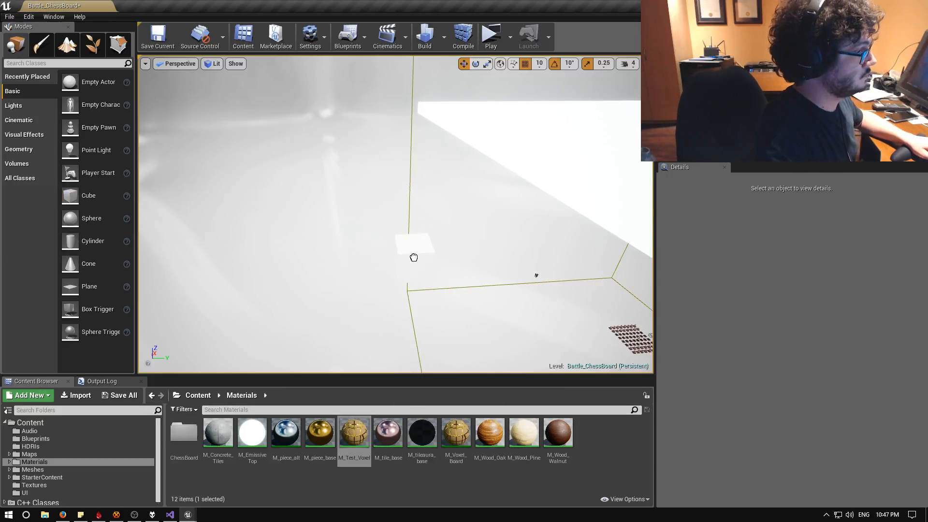
left_click_drag(413, 257, 415, 259)
Scale the new cube into a wall with X 310, Y 1 and Z 310
right_click_drag(505, 263, 471, 273)
scroll(783, 256, "up", 5)
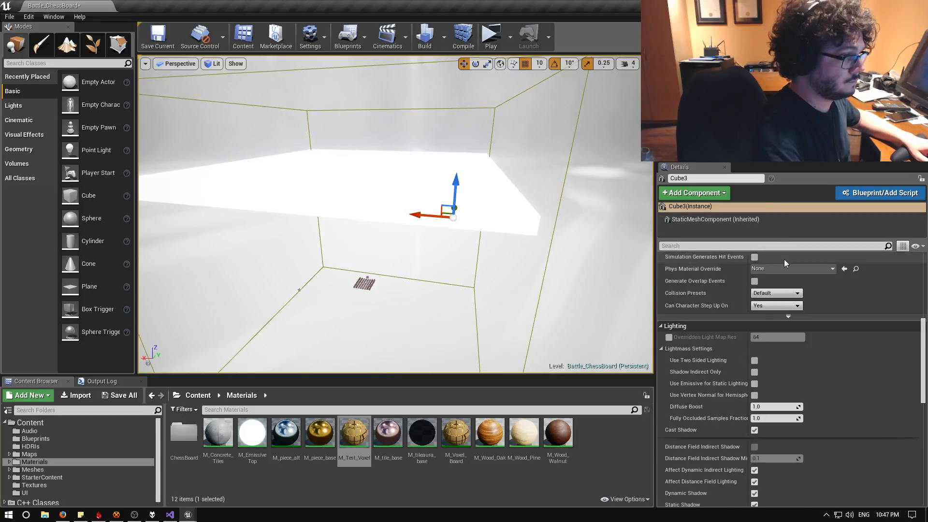
scroll(784, 259, "up", 6)
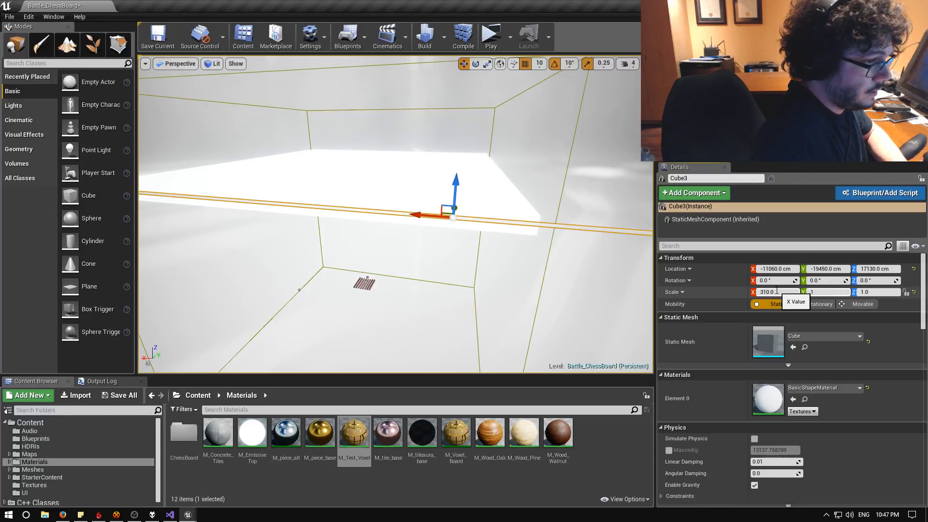
type("0")
key("Return")
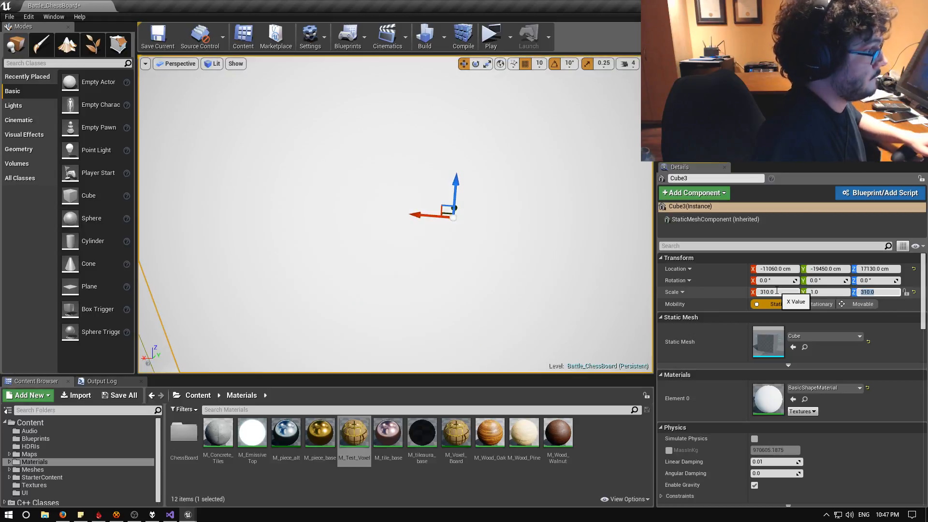
Set the wall cube's location to X 0, Y -15000 and Z 0 cm
mouse_move(499, 270)
right_mouse_down()
mouse_move(488, 271)
mouse_move(541, 273)
mouse_move(502, 271)
right_mouse_up()
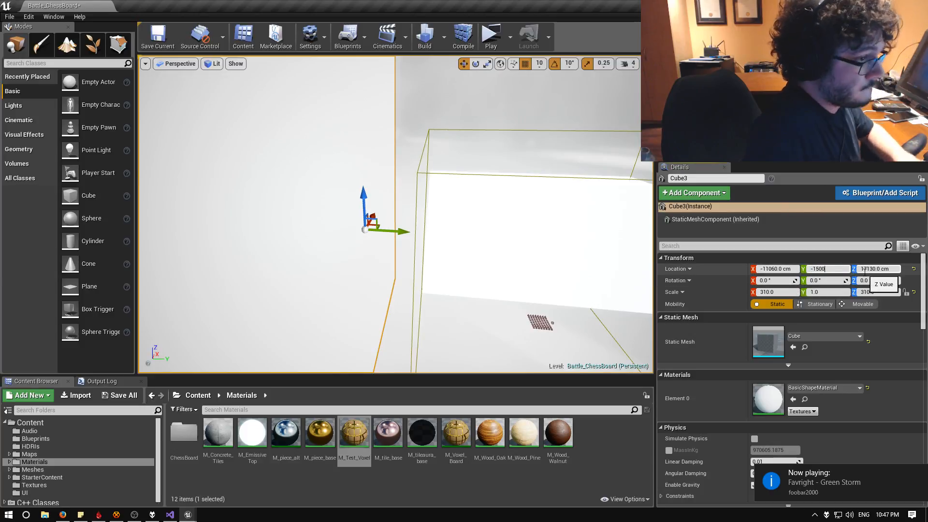
key("Return")
mouse_move(594, 269)
right_mouse_down()
mouse_move(575, 269)
mouse_move(602, 270)
right_mouse_up()
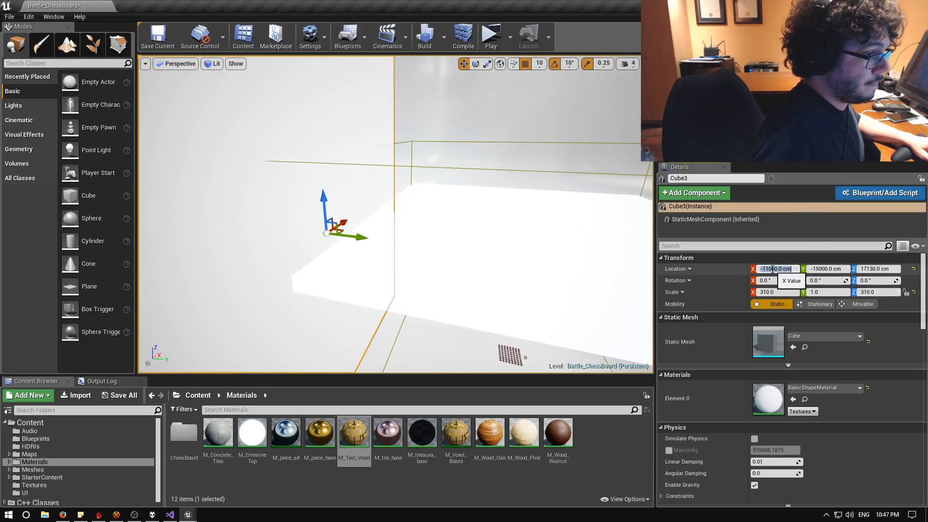
key("Return")
right_click_drag(522, 284, 620, 303)
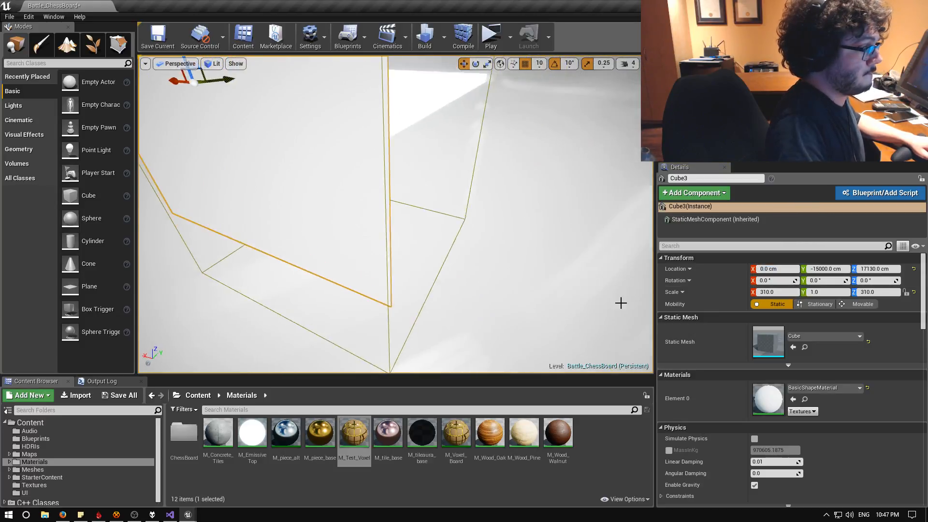
left_click(878, 270)
type("0")
key("Return")
right_click_drag(539, 243, 516, 233)
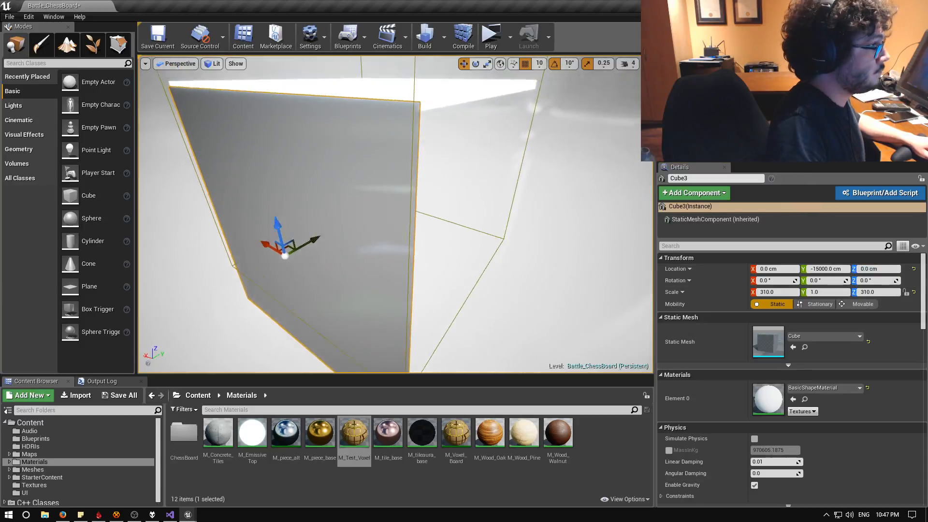
Set the wall cube's Z scale to 250
right_click_drag(471, 309, 520, 148)
right_click_drag(539, 241, 539, 242)
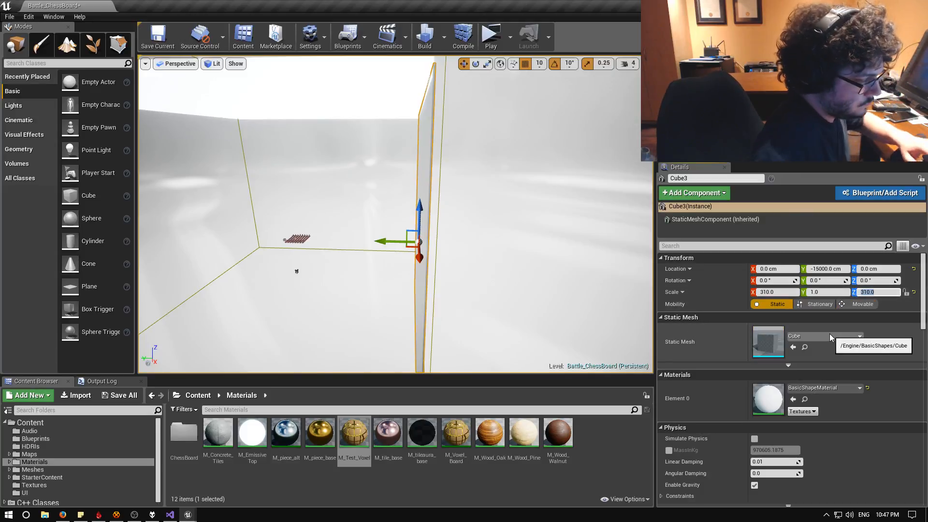
type("250")
key("Return")
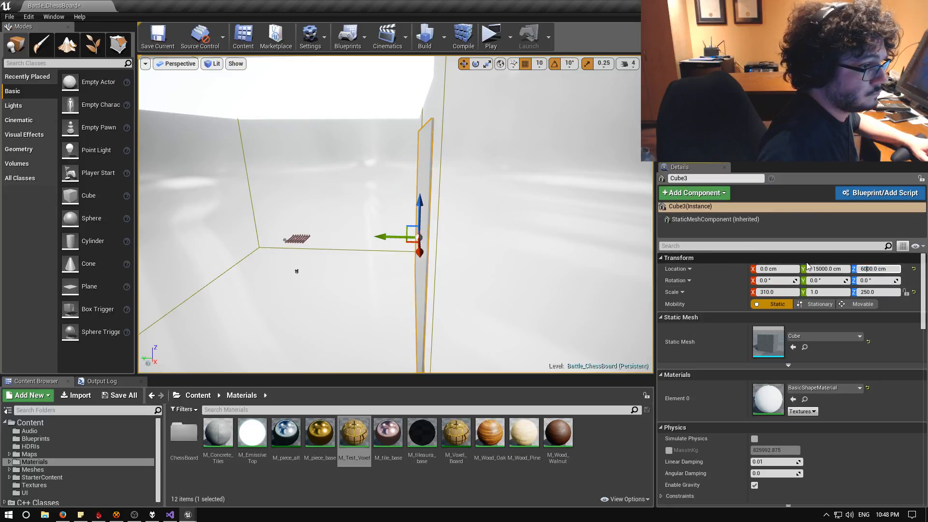
Set the wall cube's Z location to 3000 cm and its Z scale to 230
right_click_drag(367, 218, 363, 198)
key("w")
key("d")
key("s")
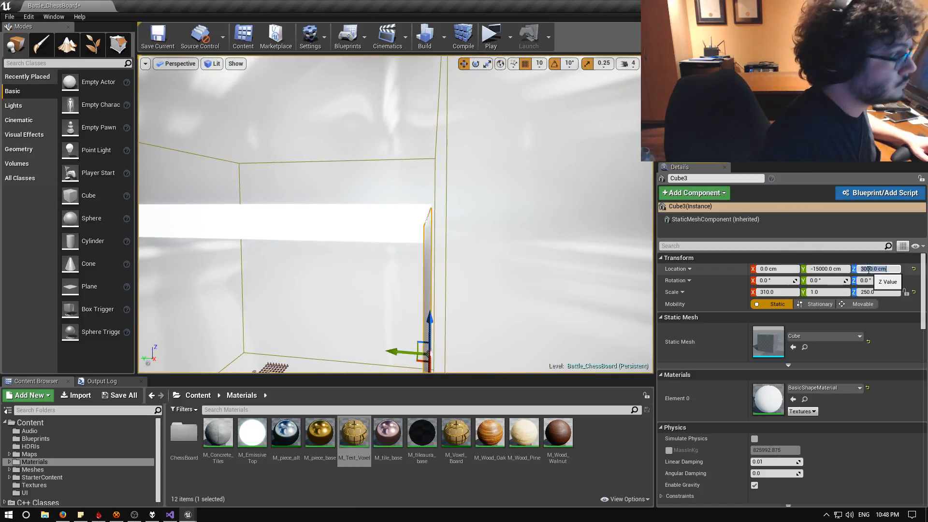
mouse_move(493, 274)
right_mouse_down()
mouse_move(468, 296)
mouse_move(474, 368)
mouse_move(514, 266)
mouse_move(491, 260)
right_mouse_up()
key("a")
key("q")
key("q")
key("d")
key("d")
key("a")
key("d")
key("a")
key("q")
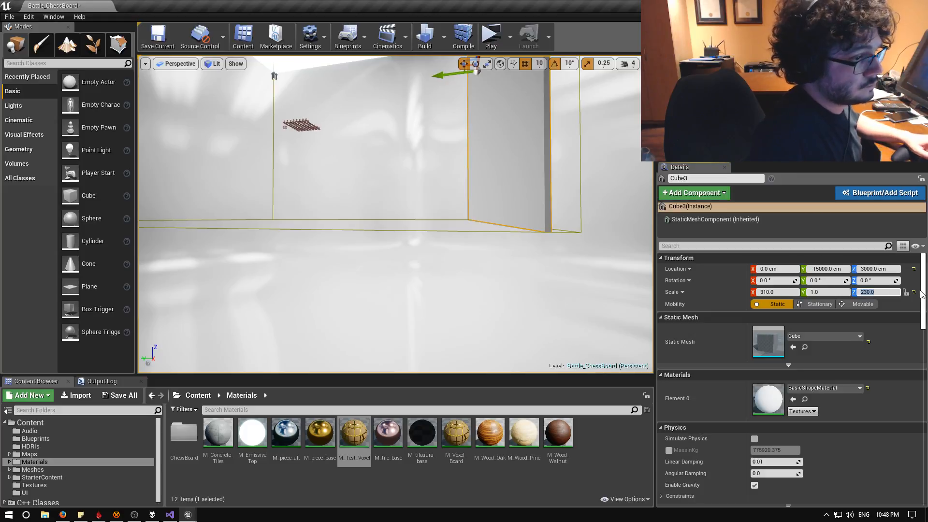
Set the wall cube's Z location to 4000 cm and its X scale to 300
right_click_drag(386, 303, 392, 281)
key("w")
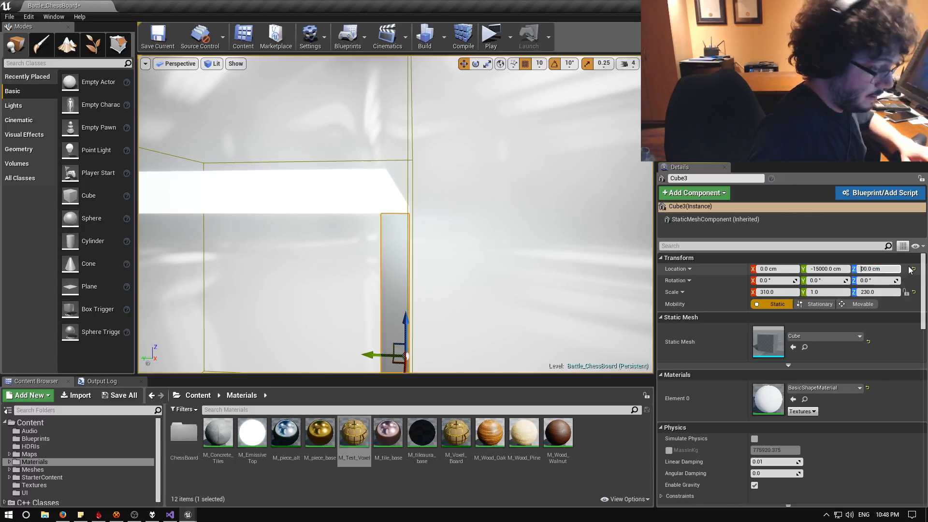
mouse_move(491, 252)
right_mouse_down()
mouse_move(437, 338)
mouse_move(491, 271)
mouse_move(551, 285)
mouse_move(483, 242)
mouse_move(464, 244)
mouse_move(478, 290)
mouse_move(457, 266)
mouse_move(459, 281)
mouse_move(459, 222)
mouse_move(493, 205)
mouse_move(565, 212)
mouse_move(555, 169)
mouse_move(594, 166)
mouse_move(479, 250)
right_mouse_up()
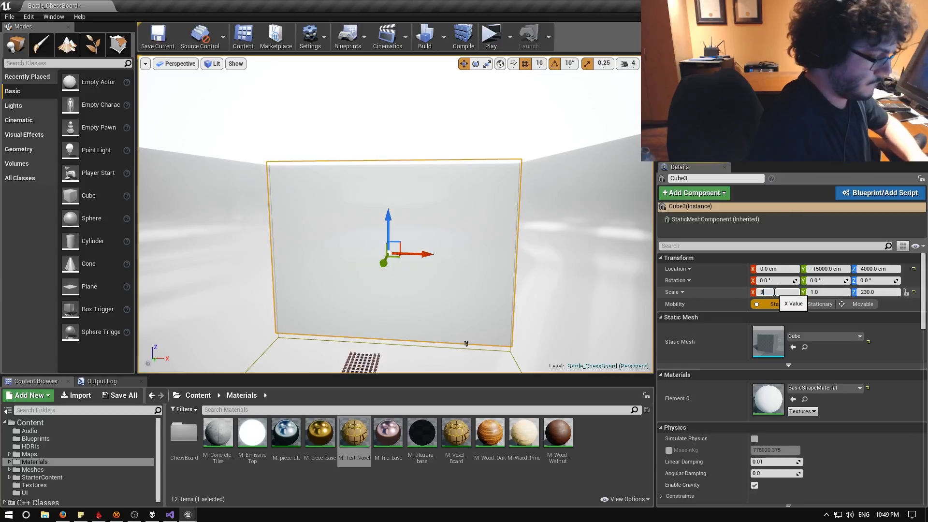
right_click_drag(394, 133, 443, 107)
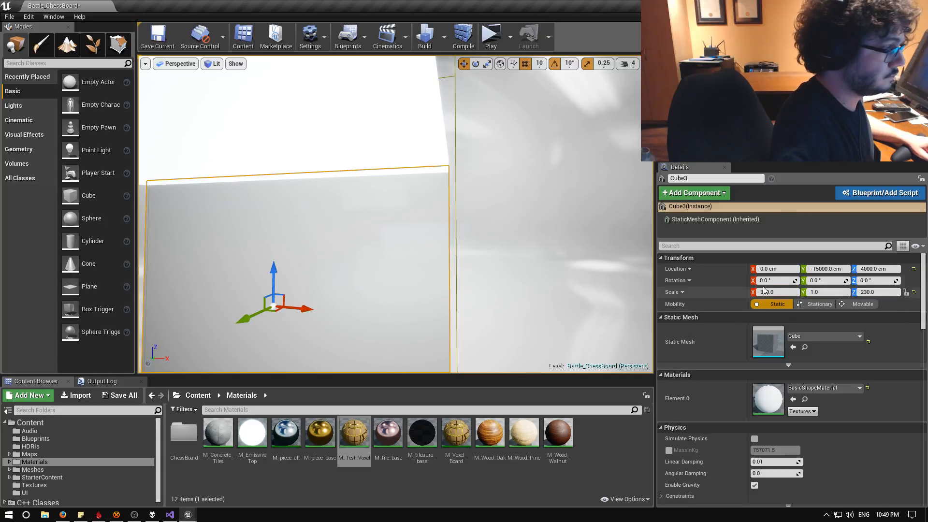
right_click_drag(483, 232, 425, 283)
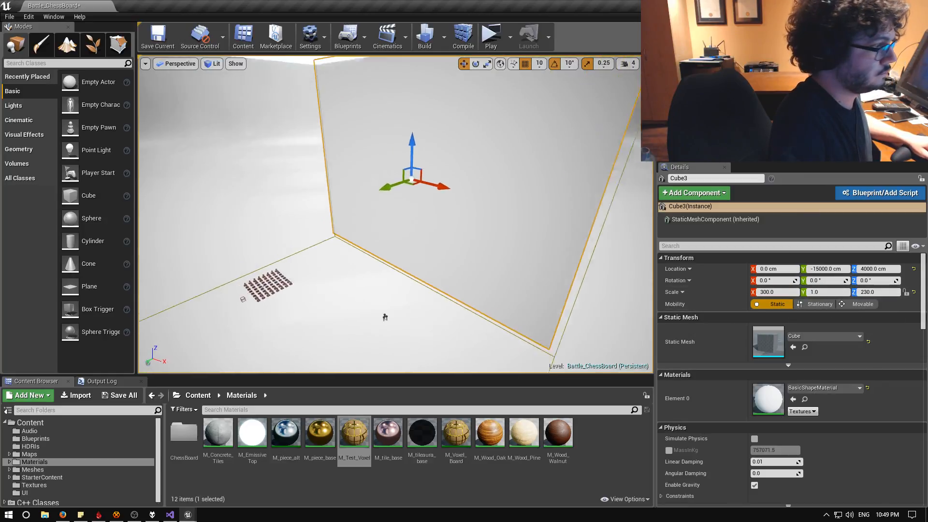
Set the wall cube's Z scale to 300 and its Z location to 0 cm
right_click_drag(385, 317, 243, 321)
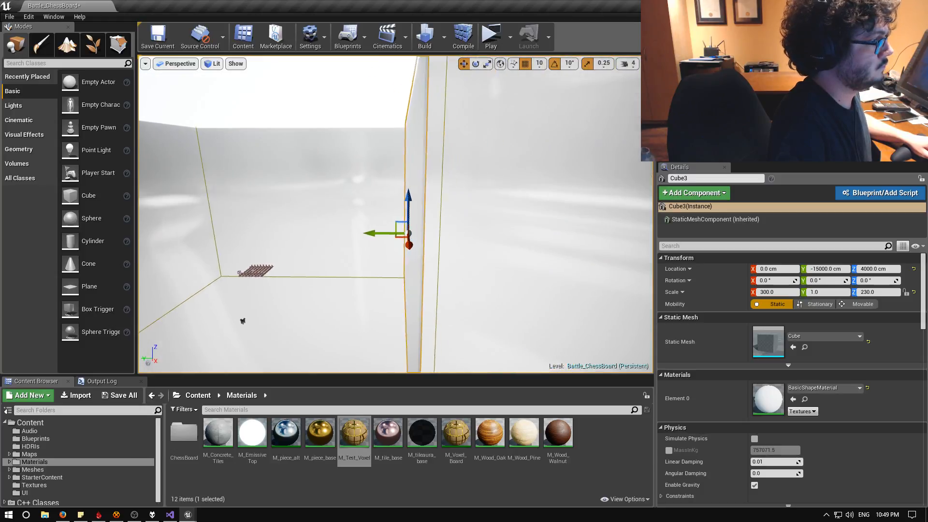
key("s")
key("a")
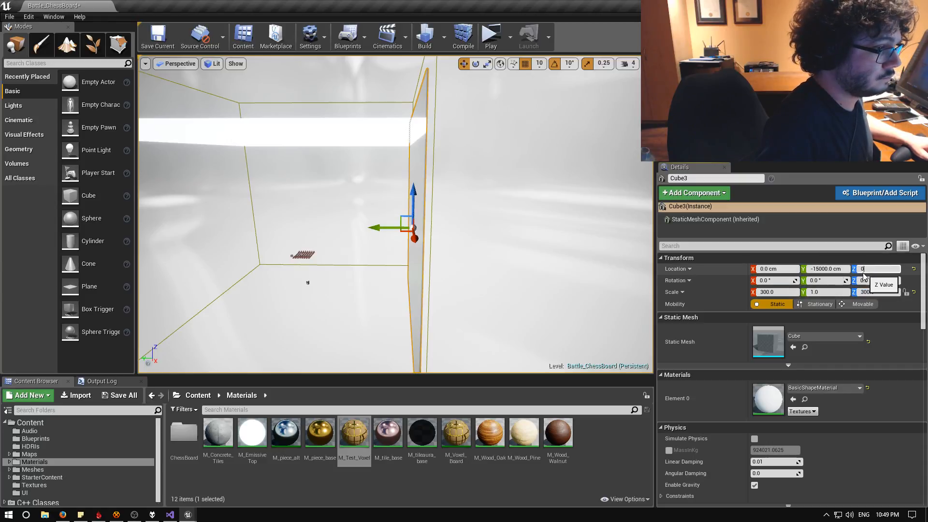
right_click_drag(528, 265, 446, 277)
key("w")
key("w")
key("s")
key("a")
key("w")
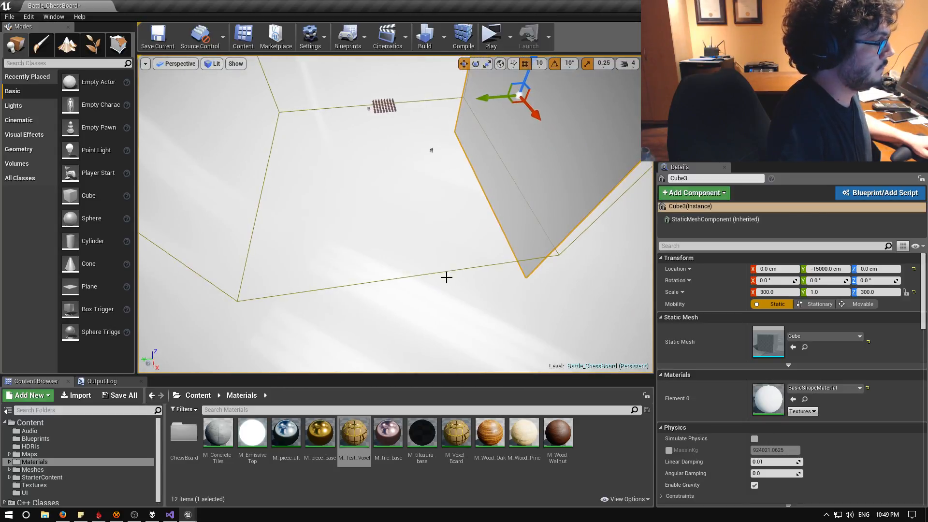
Select the Lightmass importance volume and set its Z location to 0 cm
left_click(444, 271)
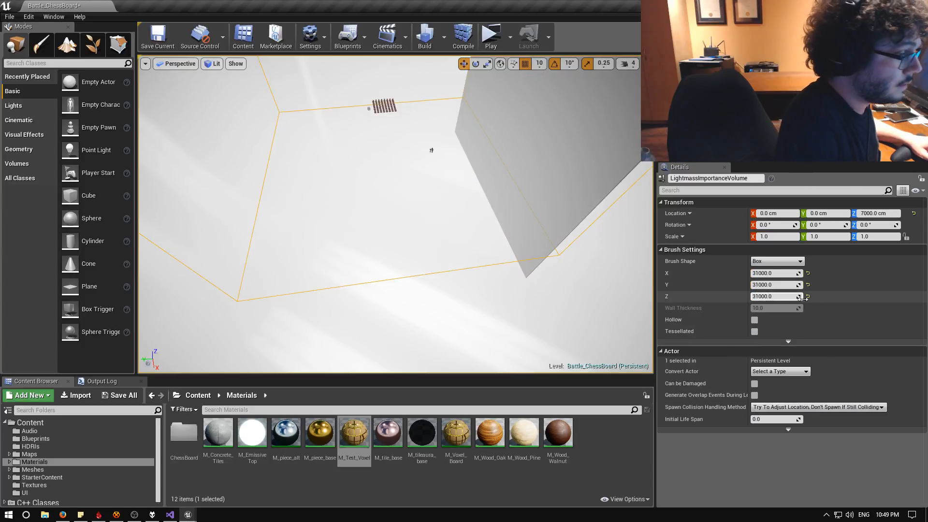
key("s")
right_click_drag(444, 270, 416, 220)
key("d")
key("s")
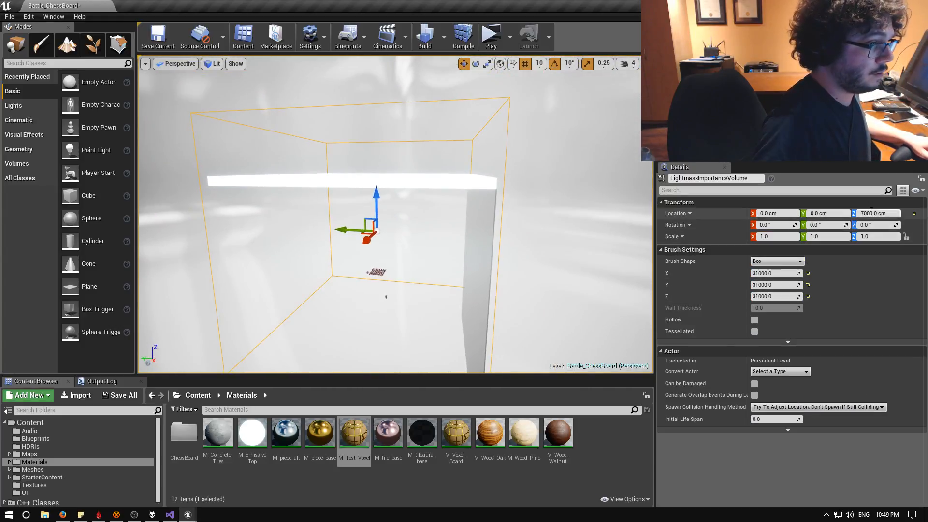
right_click_drag(679, 261, 677, 317)
right_click_drag(486, 317, 484, 348)
key("f")
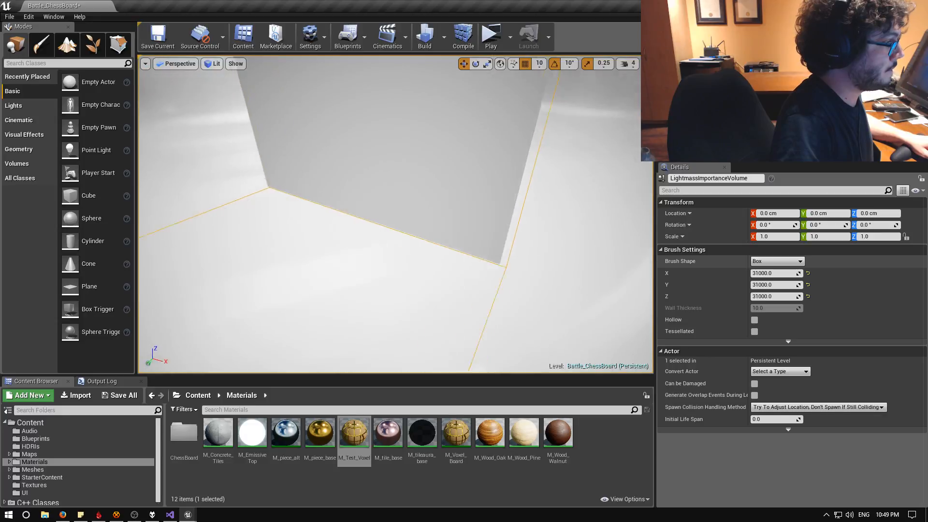
mouse_move(480, 301)
right_mouse_down()
mouse_move(517, 302)
mouse_move(480, 301)
right_mouse_up()
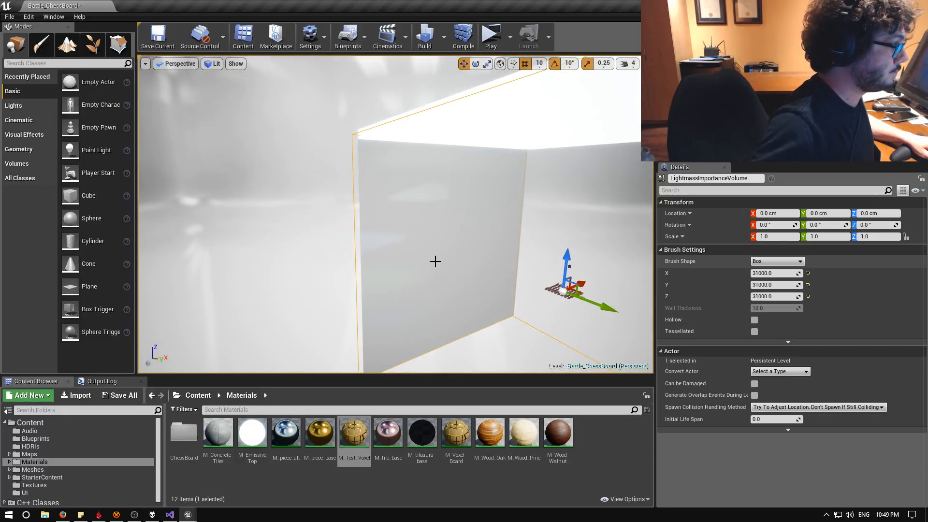
Duplicate the wall cube and place the copy on the opposite side at X 0, Y 15000 cm
left_click(435, 261)
left_click_drag(481, 246, 564, 253, "alt")
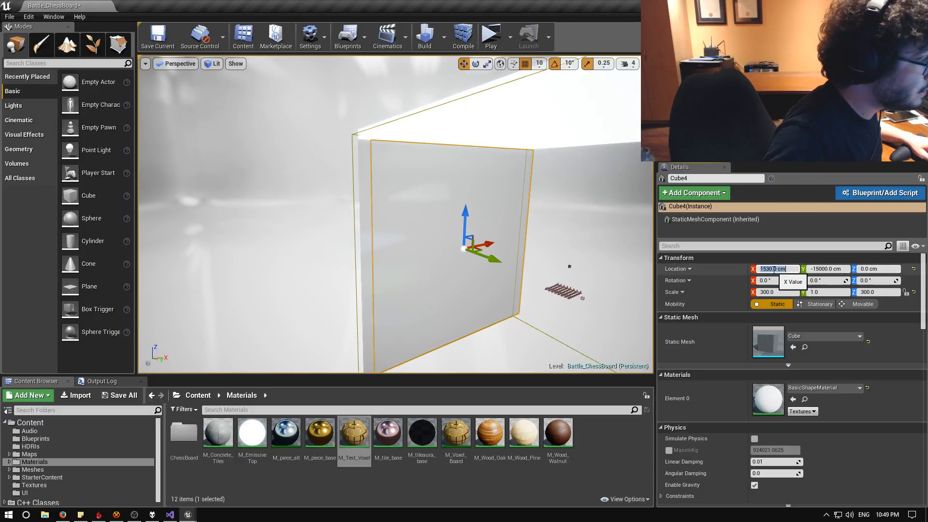
type("0")
key("Return")
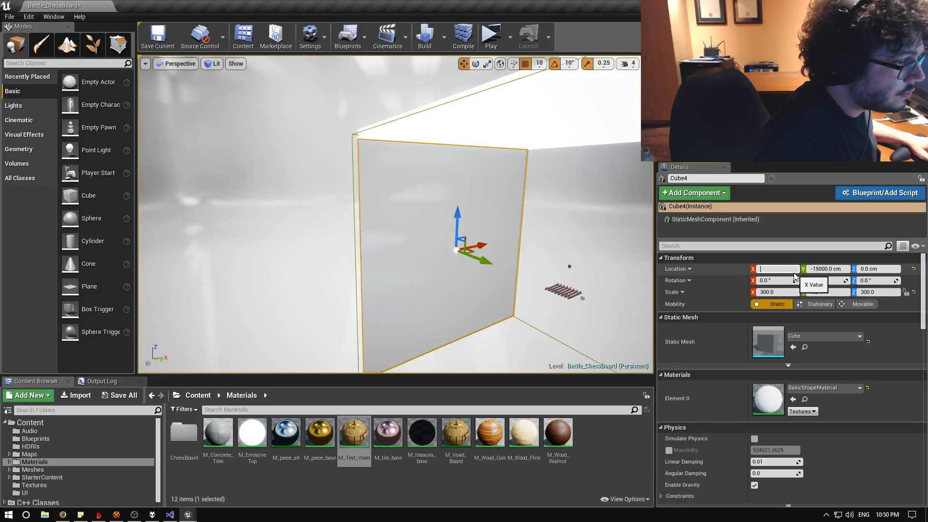
key("ctrl+z")
key("Delete")
key("Return")
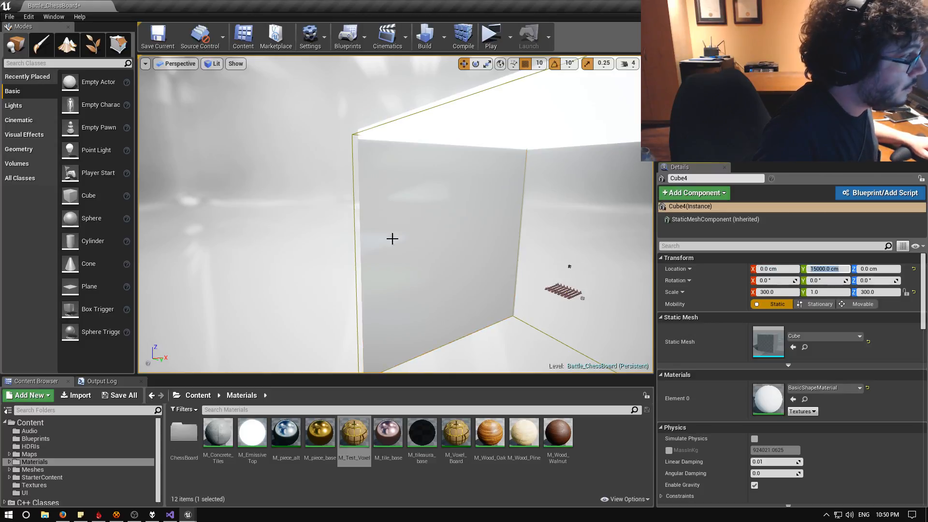
right_click_drag(391, 238, 332, 226)
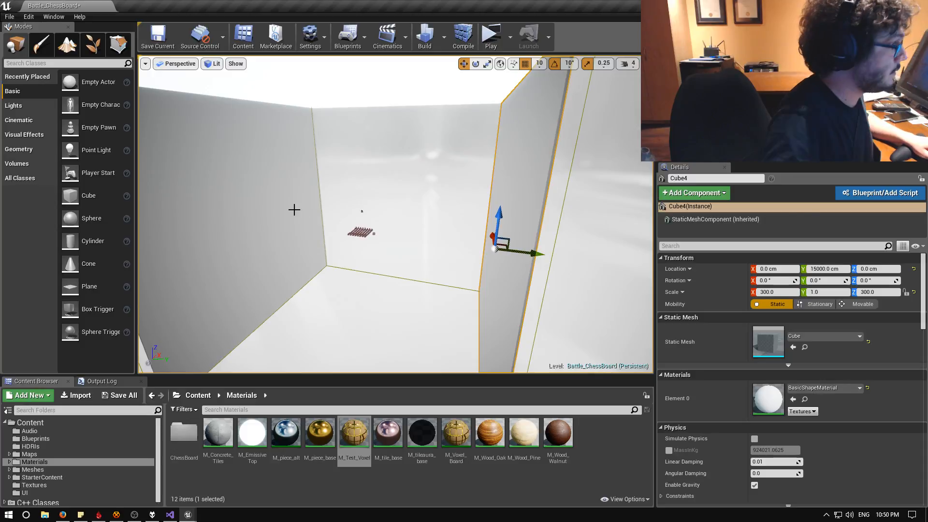
Select both facing walls and duplicate them with an offset of about 420 cm in the negative Y direction
left_click(263, 219)
right_click(513, 204)
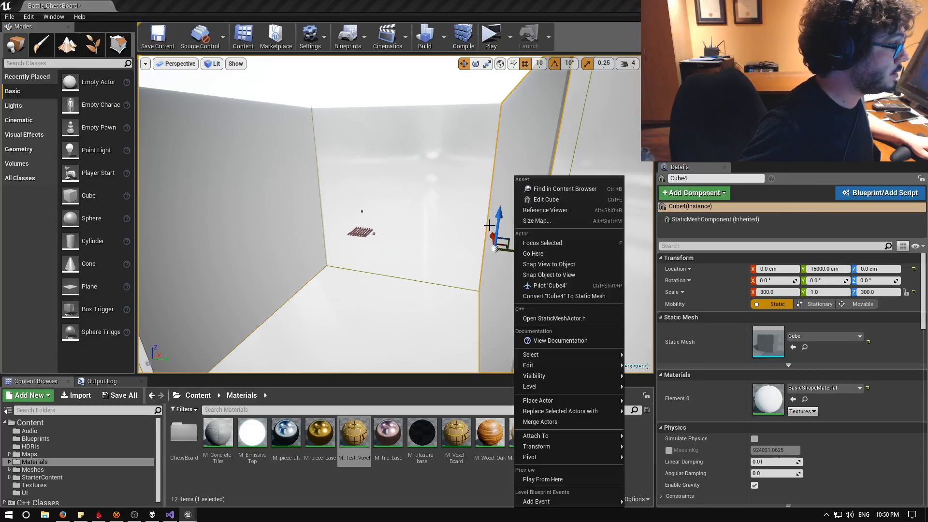
left_click(295, 207)
left_click(511, 213, "ctrl")
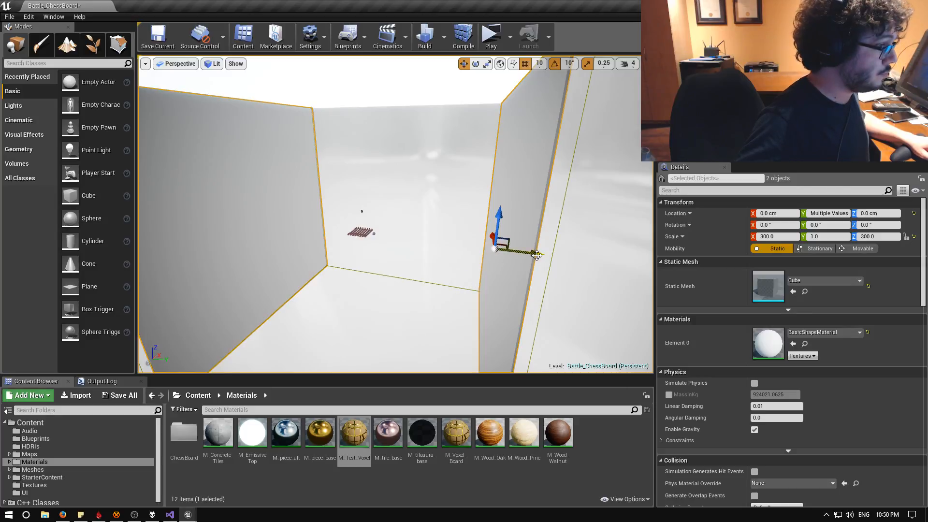
left_click_drag(537, 255, 528, 253)
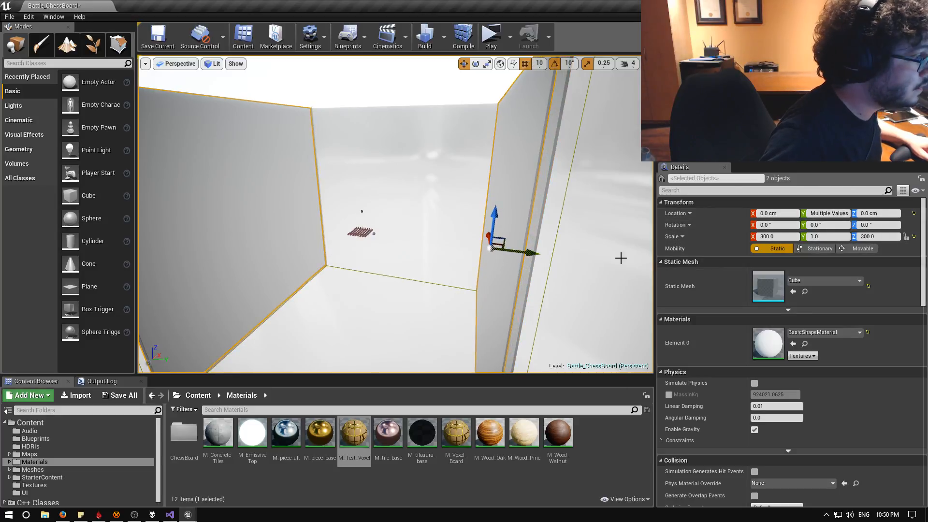
Rotate the duplicated wall near Y 15000 by 90° about Z and place it at X 15000, Y 0 cm
right_click(511, 230)
left_click(505, 209)
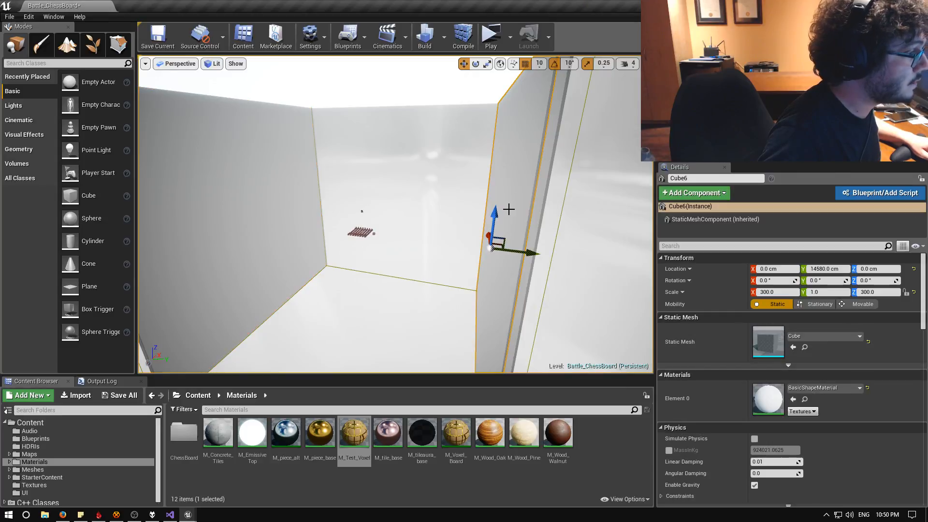
left_click(831, 270)
type("15000")
key("Return")
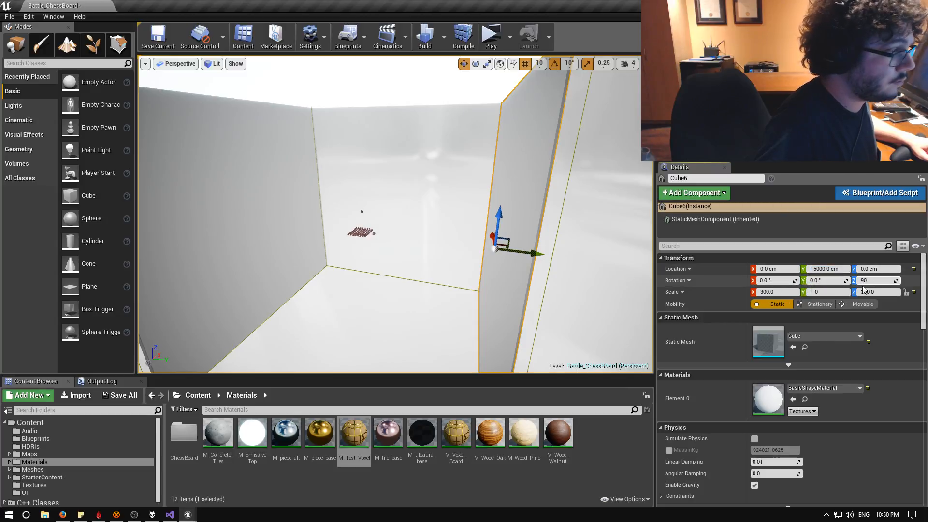
key("Return")
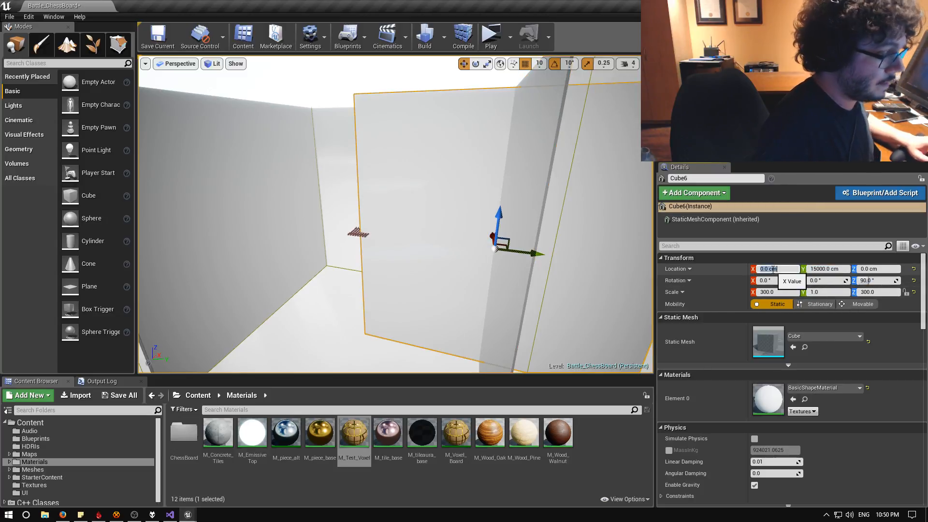
left_click(773, 269)
type("15000")
key("Return")
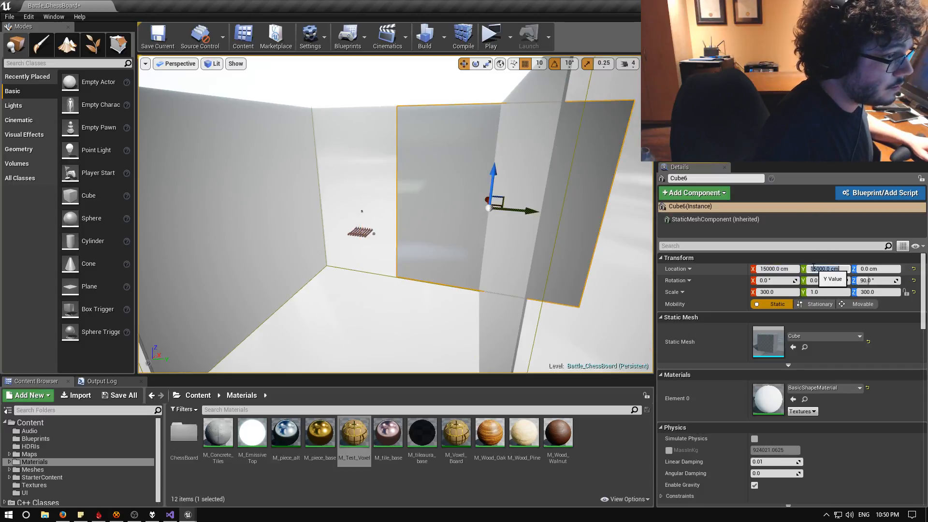
type("0")
key("Return")
Move the other duplicated wall, beyond the negative Y side, to X -15000 and Y 0 cm
left_click(312, 205)
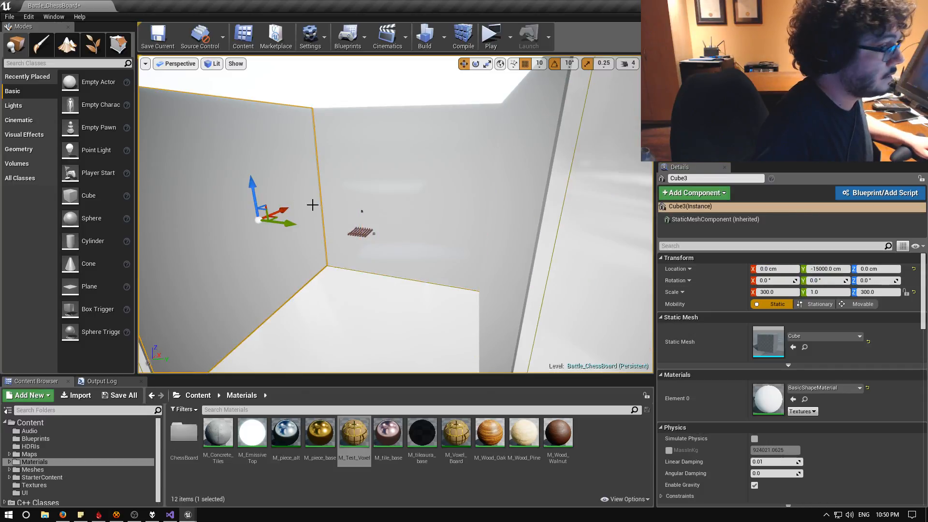
right_click_drag(403, 230, 406, 179)
left_click(406, 178)
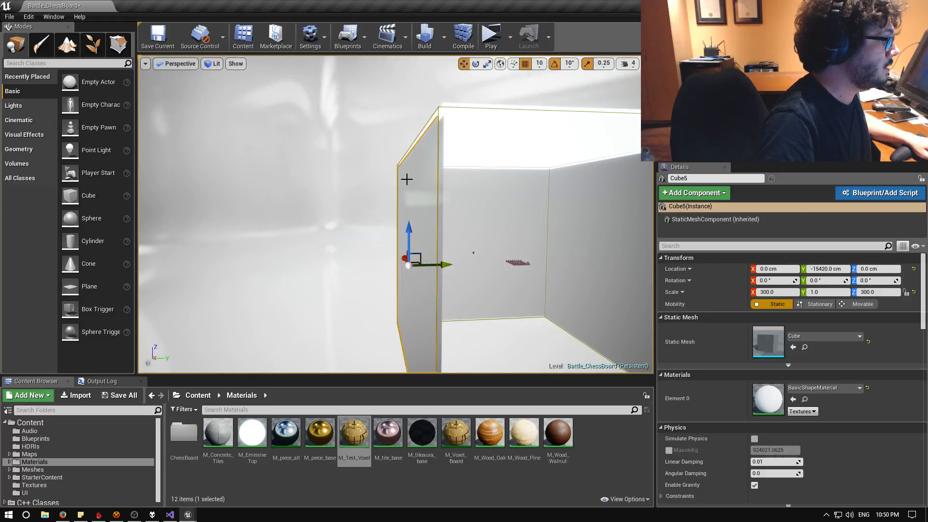
left_click(821, 269)
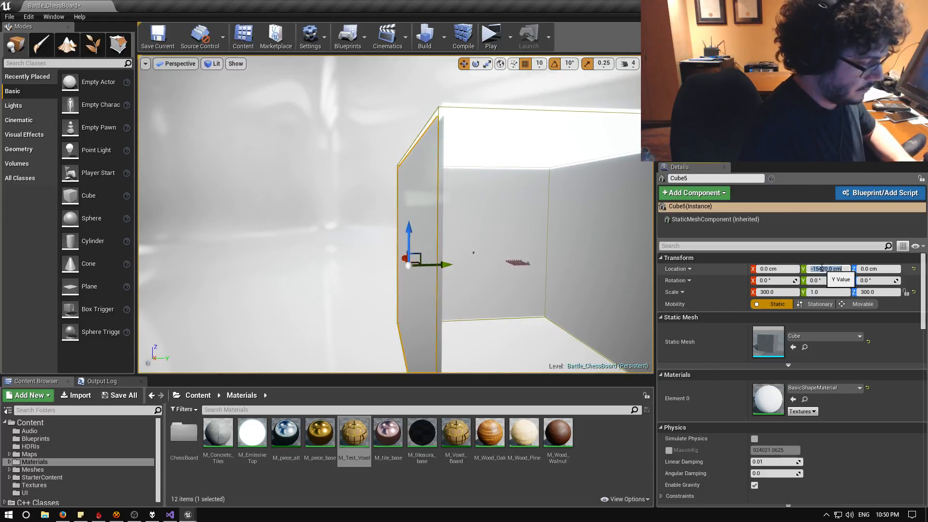
type("0")
key("Return")
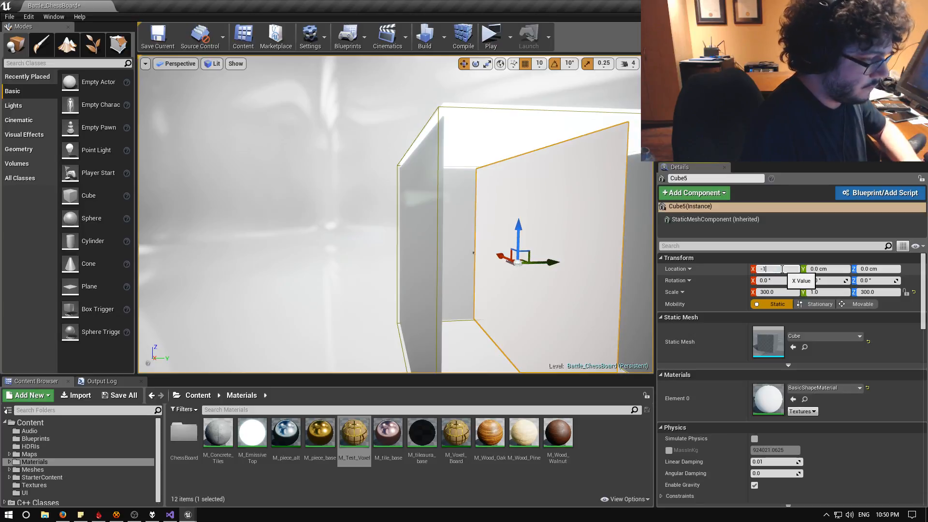
left_click(782, 268)
type("-15000")
key("Return")
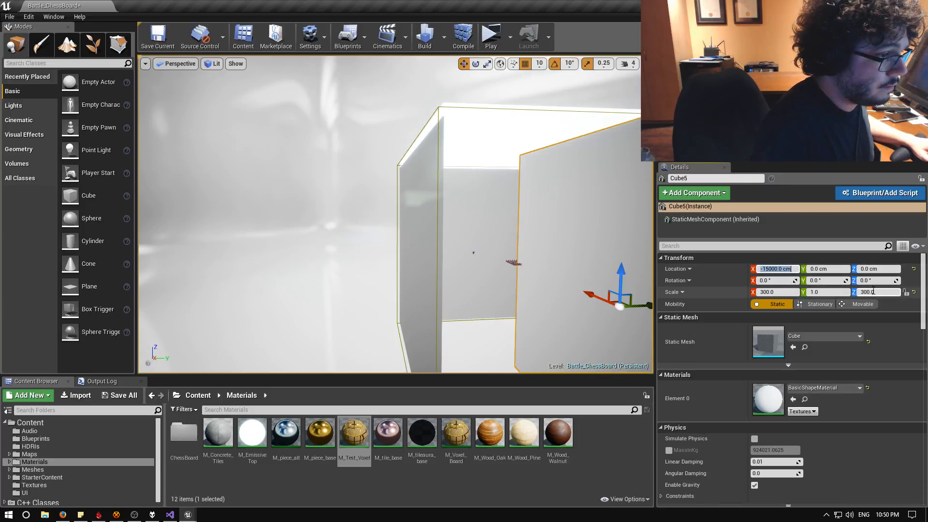
Rotate the wall at X -15000 by 90° about Z, keeping its Z location at 0 cm
type("90")
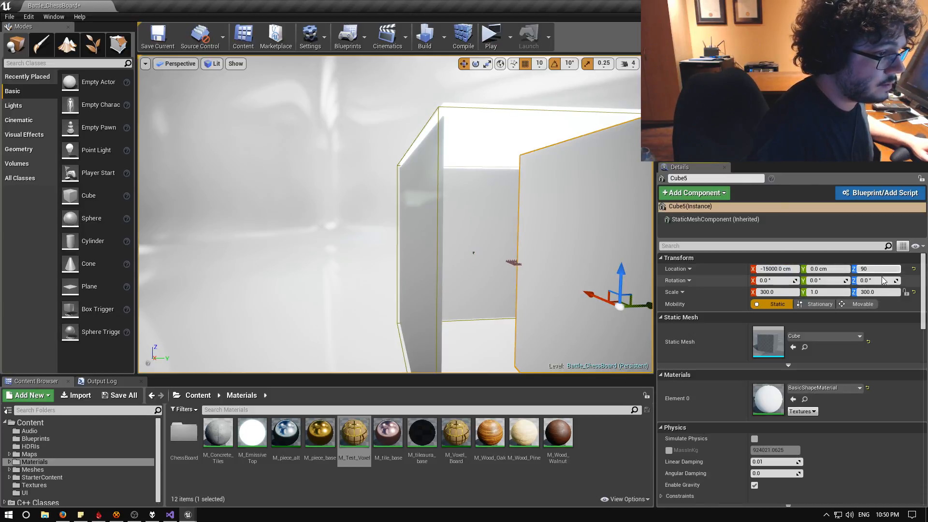
left_click(866, 280)
type("90")
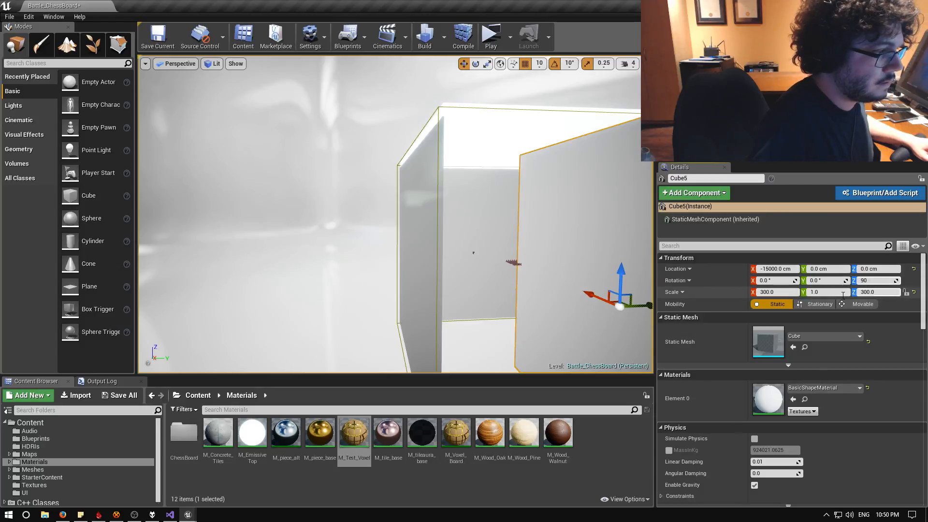
key("Return")
Add a new cube inside the enclosure and set its location to X 0, Y 0 and Z -15000 cm
right_click_drag(396, 214, 513, 254)
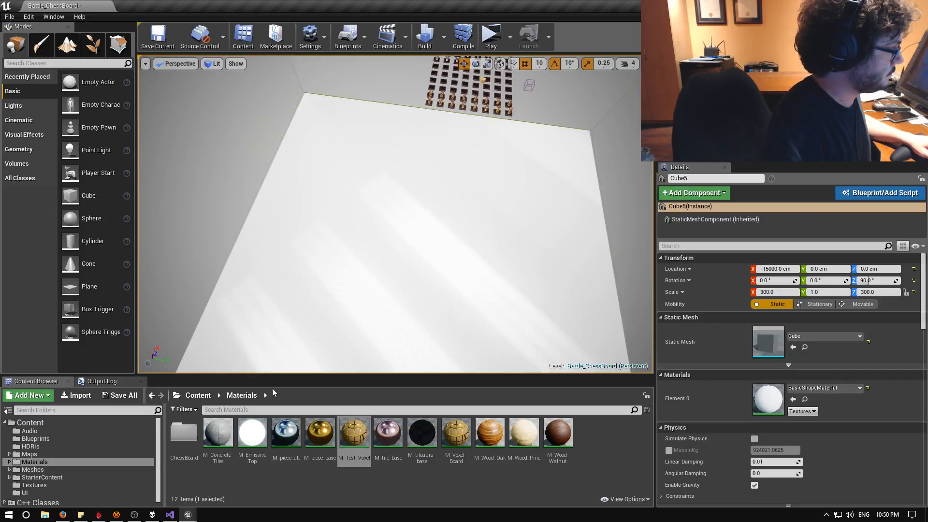
right_click_drag(338, 322, 314, 309)
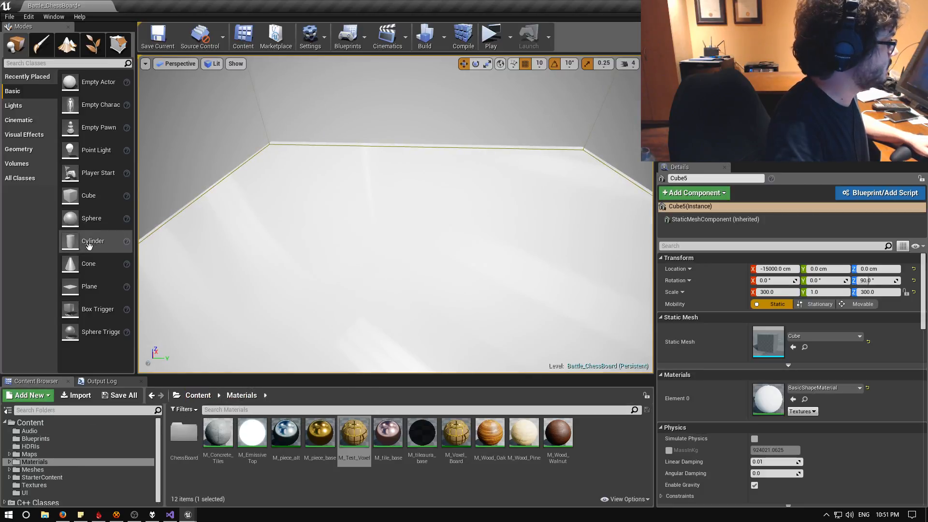
left_click_drag(77, 195, 355, 209)
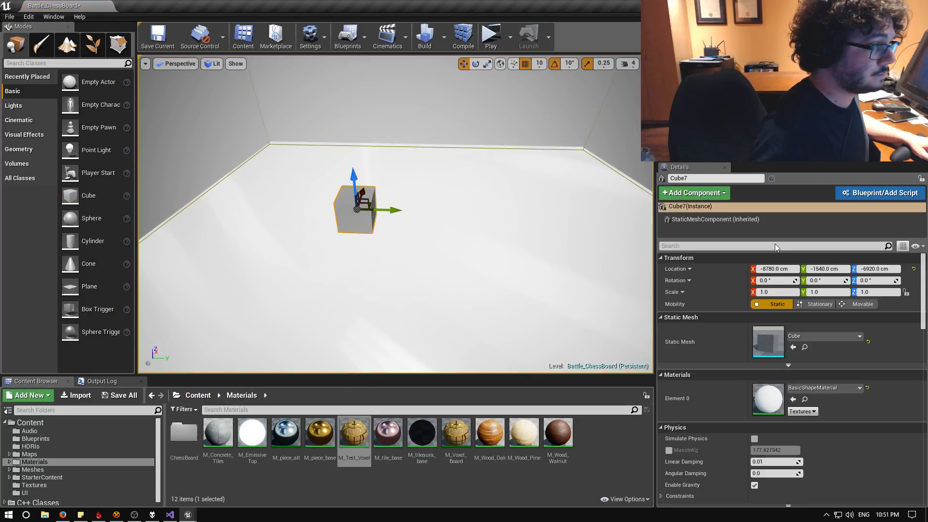
left_click(821, 269)
type("0")
key("Return")
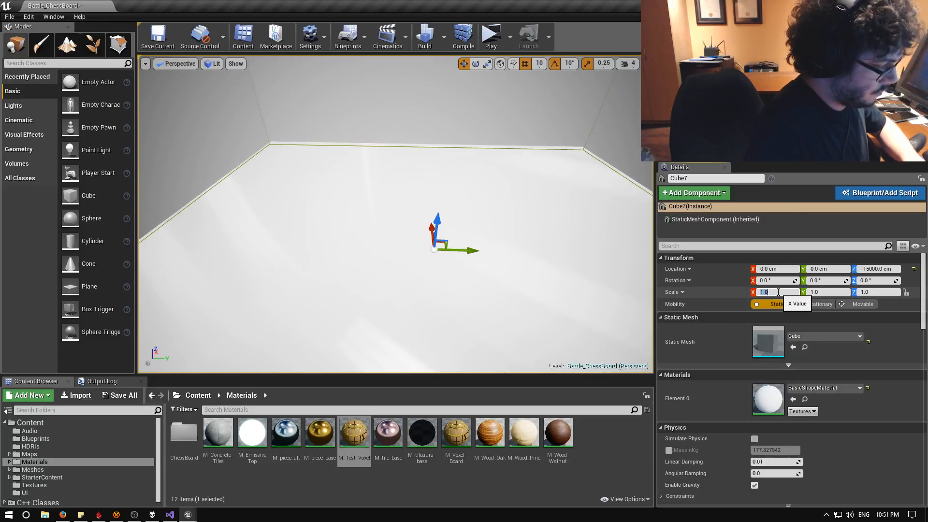
Set the new floor cube's X and Y scale to 300 so it spans the enclosure between the walls
type("300")
key("Return")
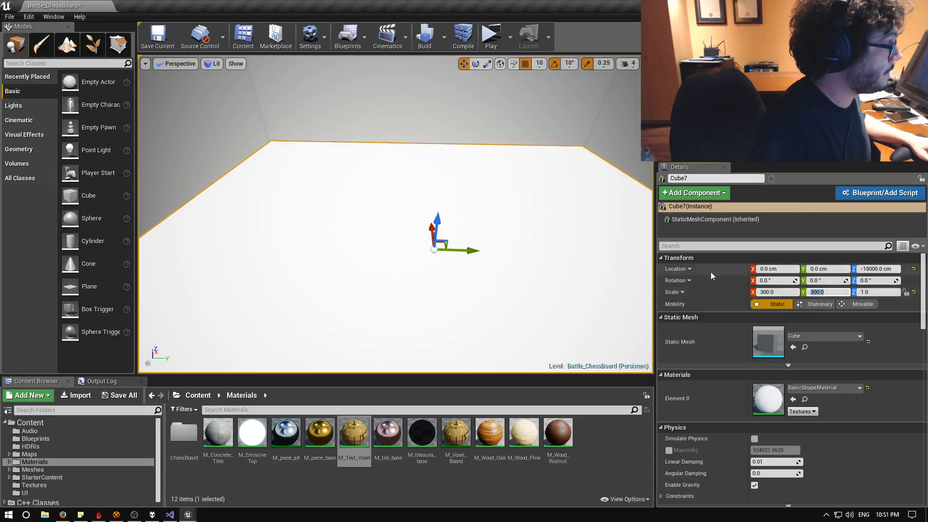
key("f")
right_click_drag(395, 214, 438, 302)
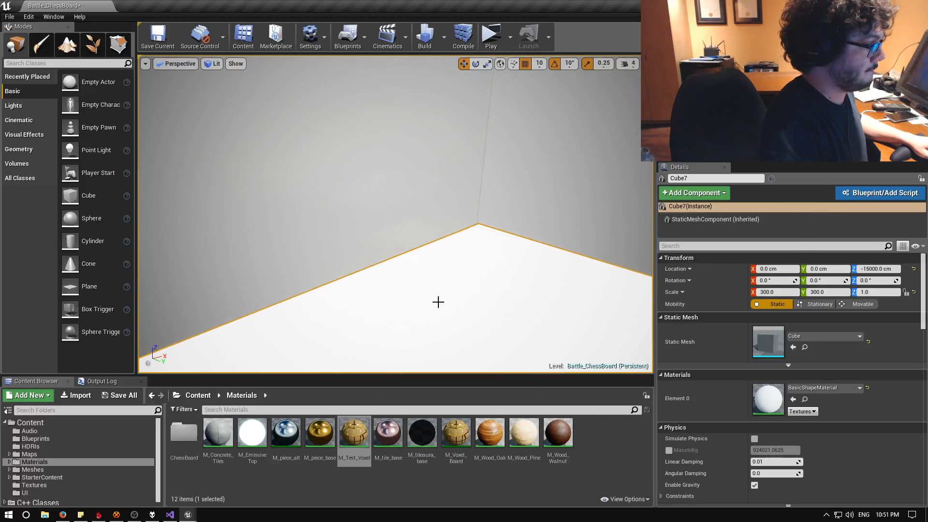
Apply the M_Test_Voxel material to one enclosure wall and inspect its grid pattern from far and near
left_click_drag(366, 438, 328, 246)
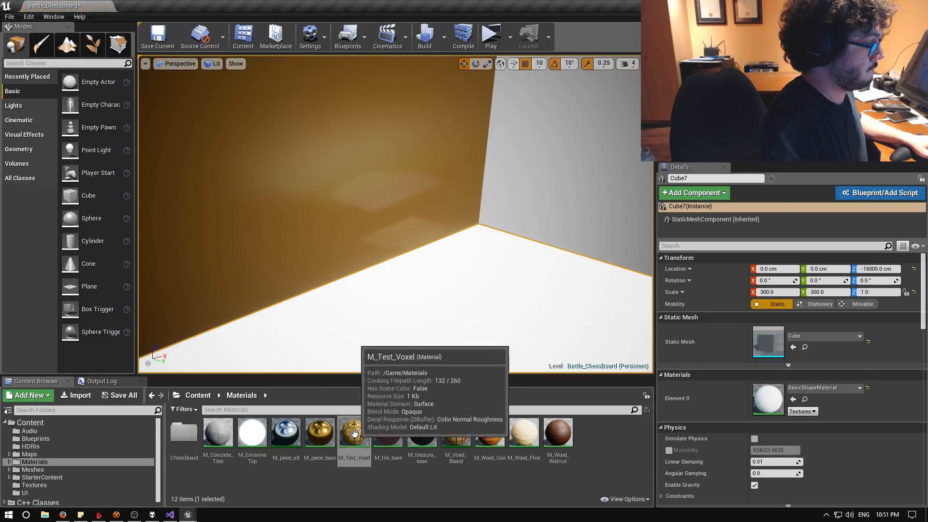
right_click_drag(386, 241, 483, 213)
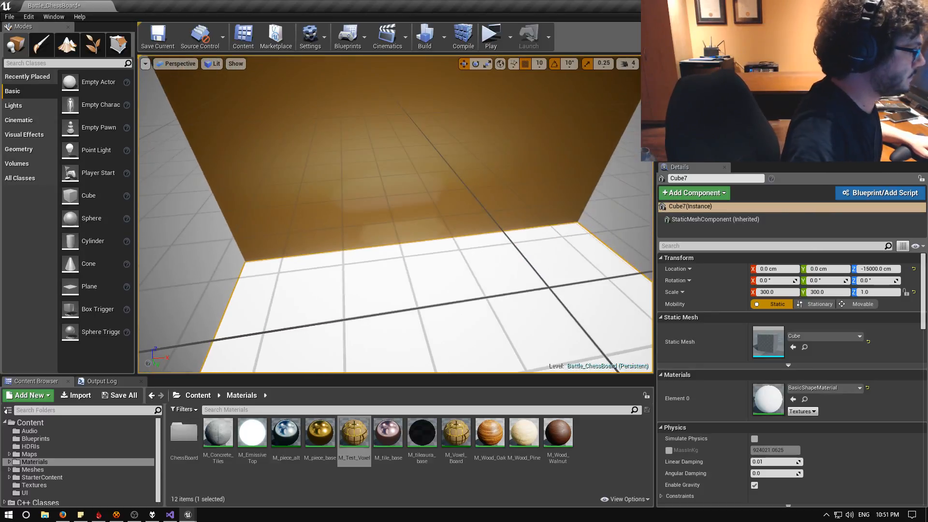
right_click_drag(425, 182, 363, 198)
key("w")
key("w")
key("s")
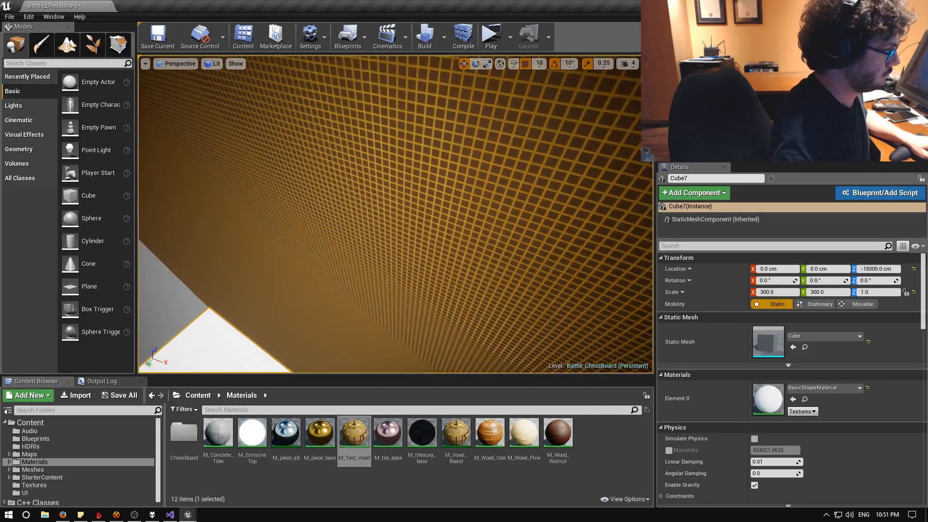
right_click(346, 432)
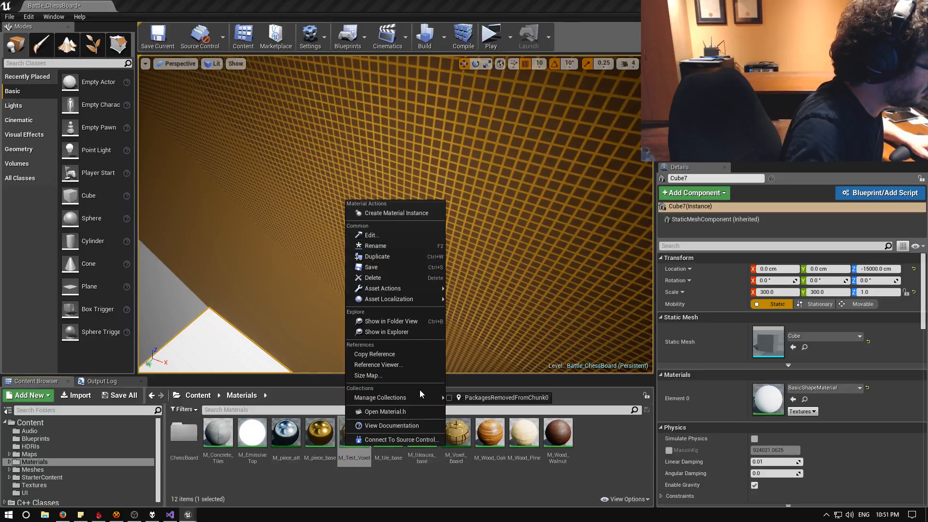
left_click(315, 476)
left_click(179, 430)
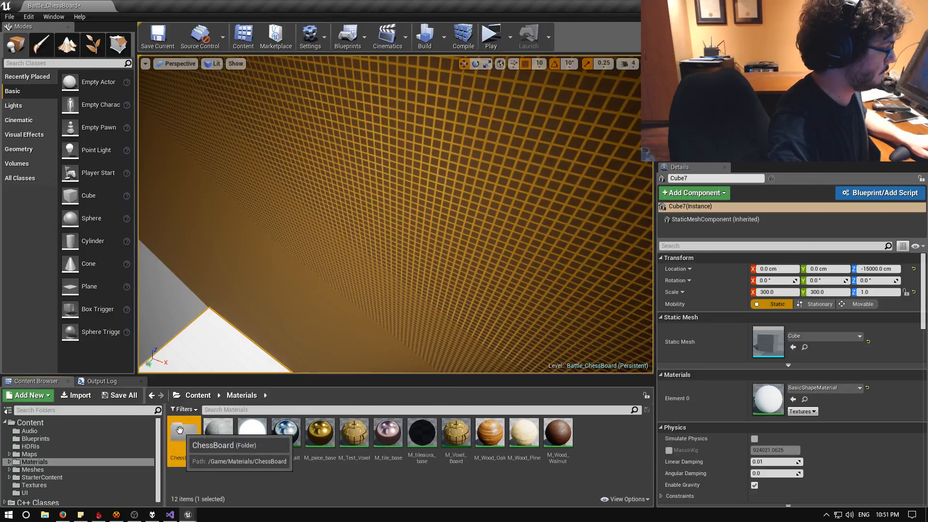
double_click(180, 430)
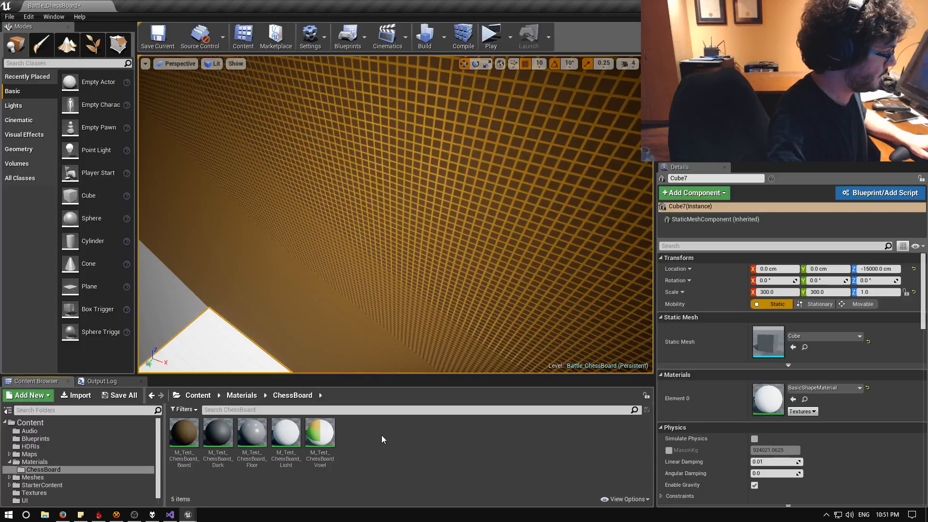
left_click(153, 396)
Create a folder named ChessBoard2 inside the Materials folder
right_click(256, 483)
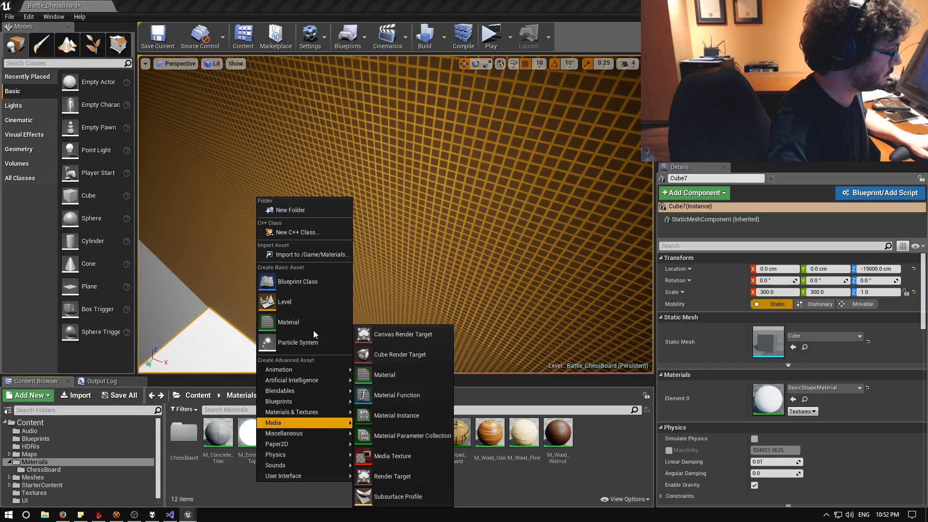
left_click(298, 210)
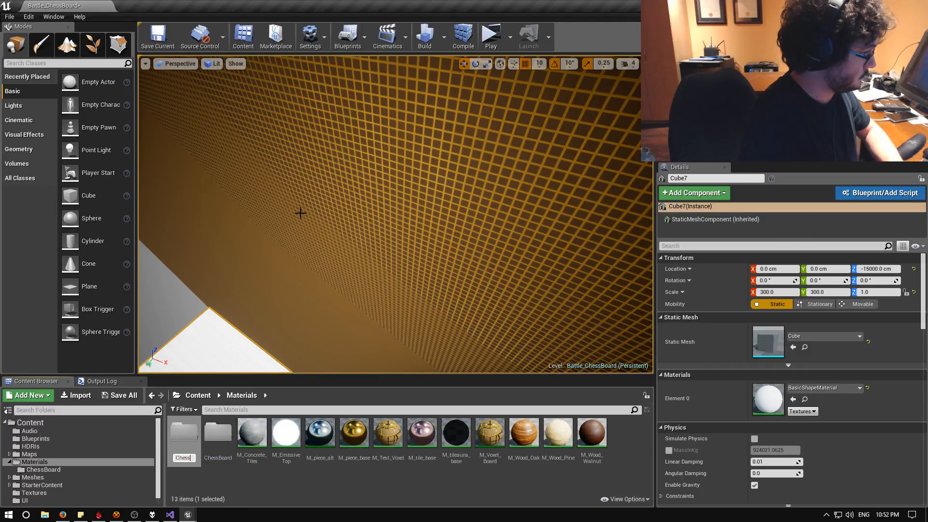
type("ChessBoard2")
key("Return")
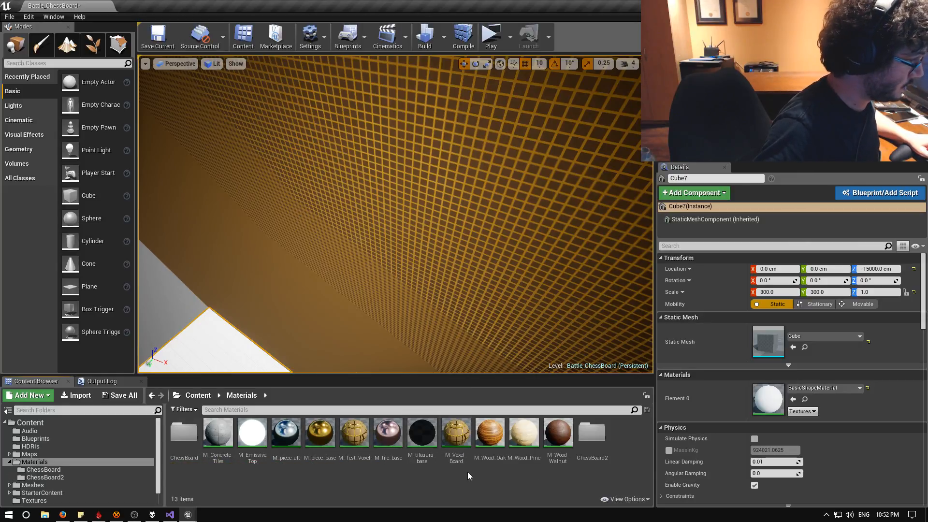
Create a material instance of M_Test_Voxel and name it M_Voxel_Container
right_click(356, 443)
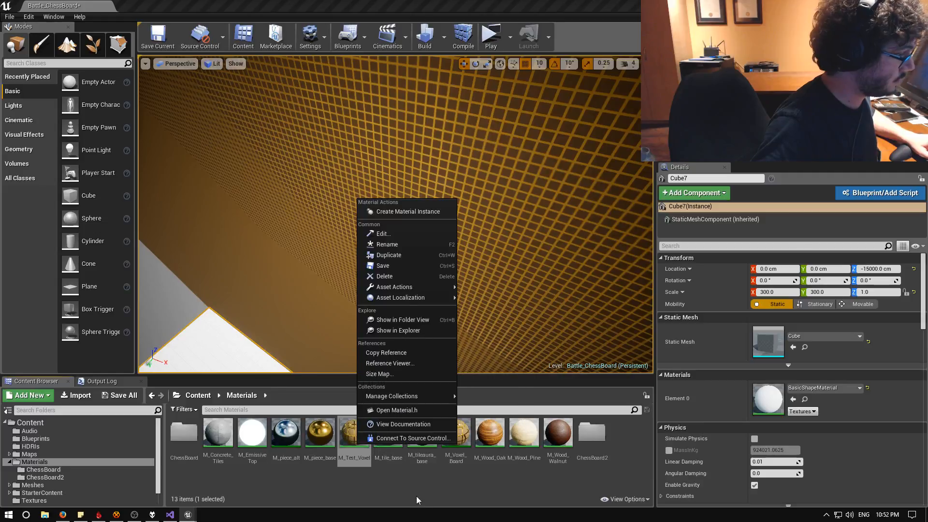
left_click(420, 492)
right_click(358, 438)
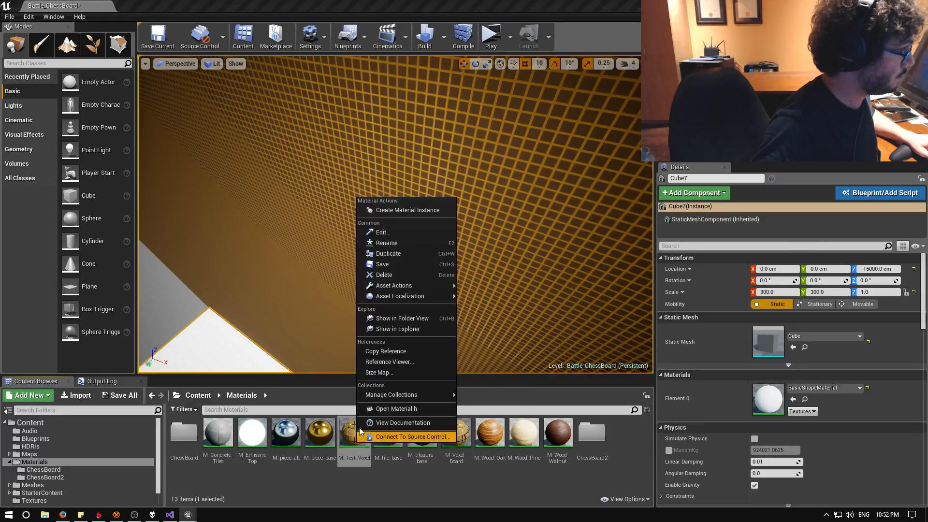
left_click(406, 210)
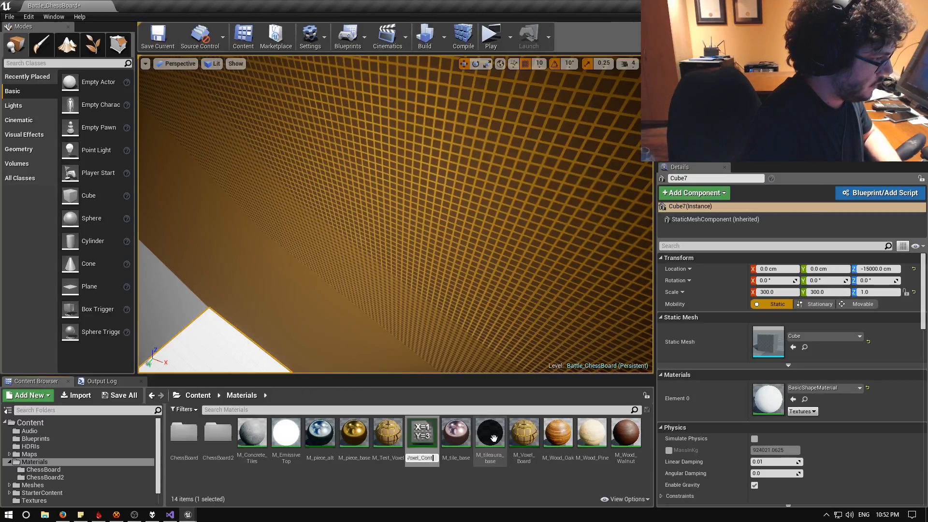
key("Return")
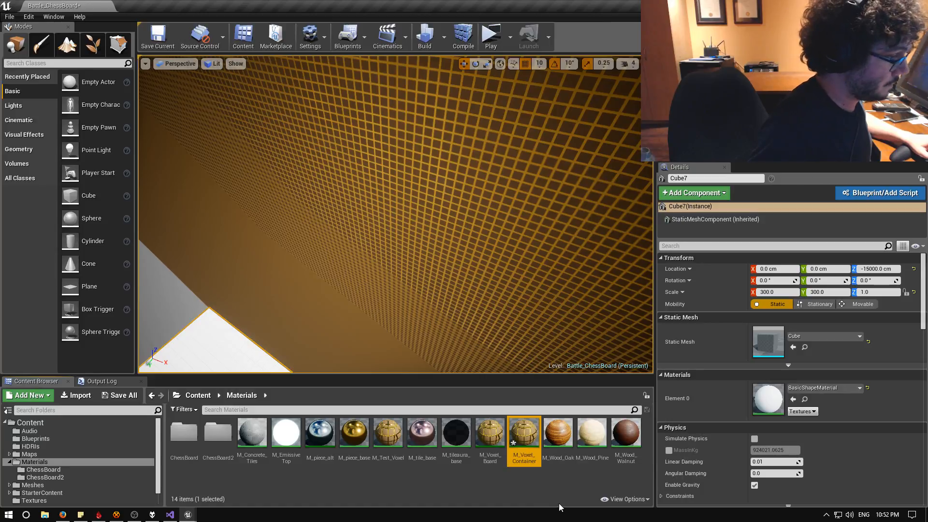
Move M_Voxel_Container into the ChessBoard2 folder and open it for editing
left_click_drag(524, 435, 214, 436)
left_click(223, 458)
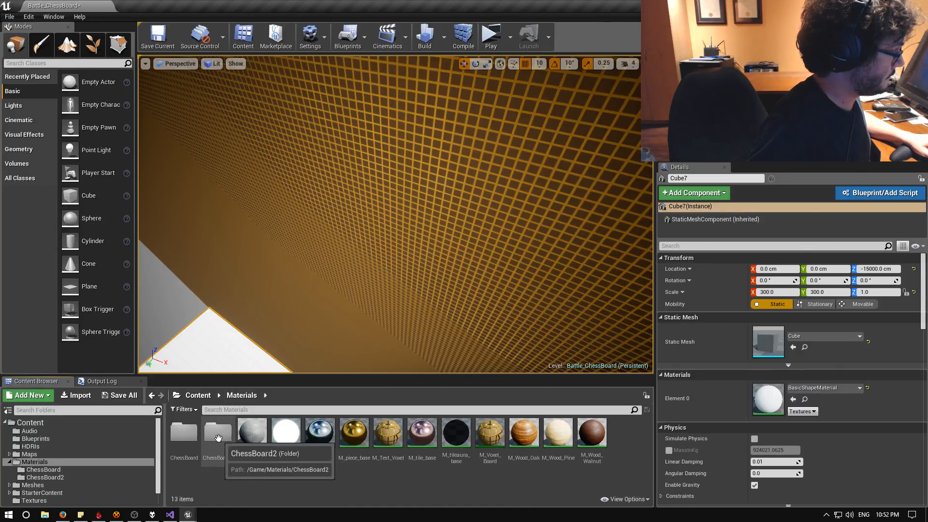
double_click(218, 436)
double_click(184, 435)
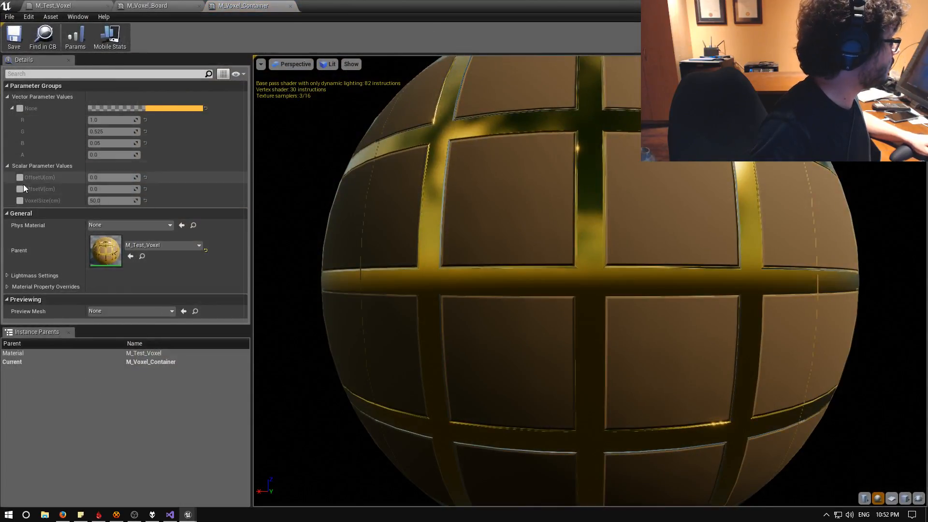
Override VoxelSize(cm) with 500 in the instance and enable the override of the unnamed colour parameter
left_click(20, 200)
left_click(116, 204)
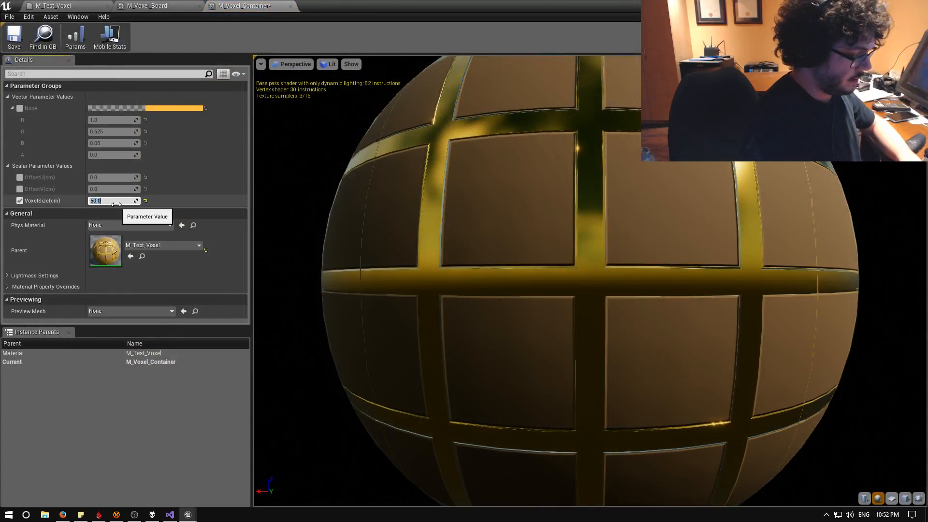
type("500")
key("Return")
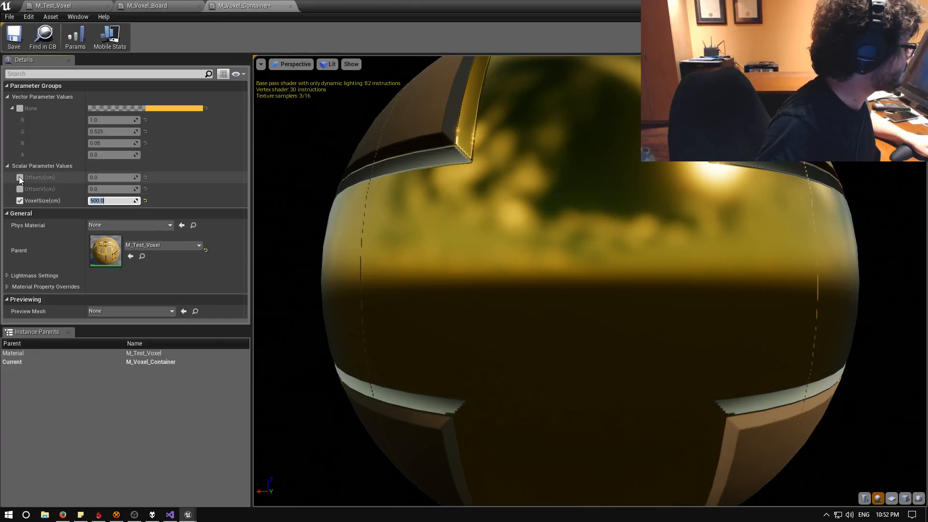
left_click(19, 109)
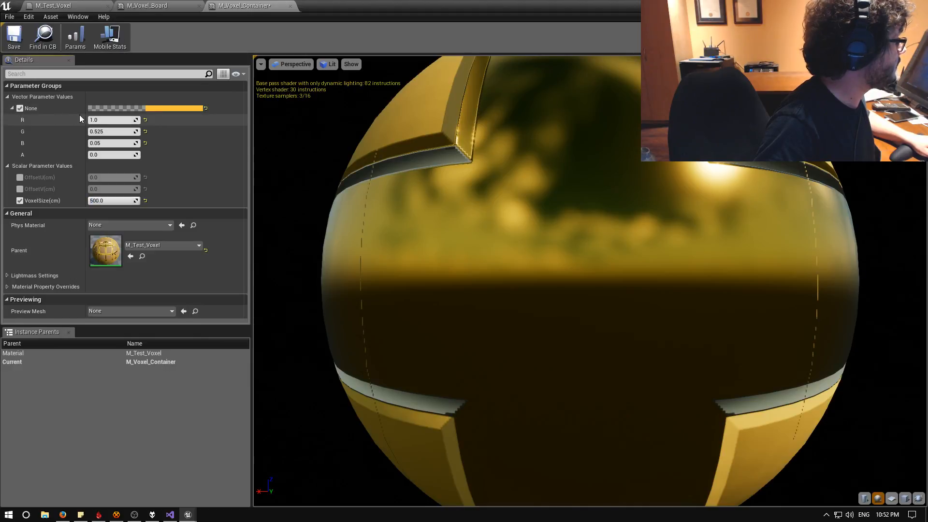
Try black for the overridden colour parameter, check it on the preview sphere, and cancel the colour change
left_click(177, 110)
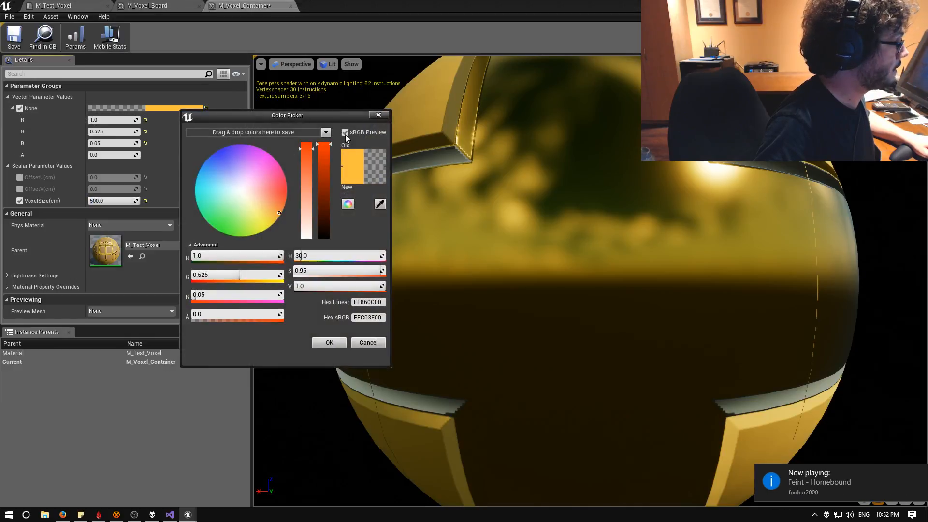
left_click(378, 117)
left_click(170, 109)
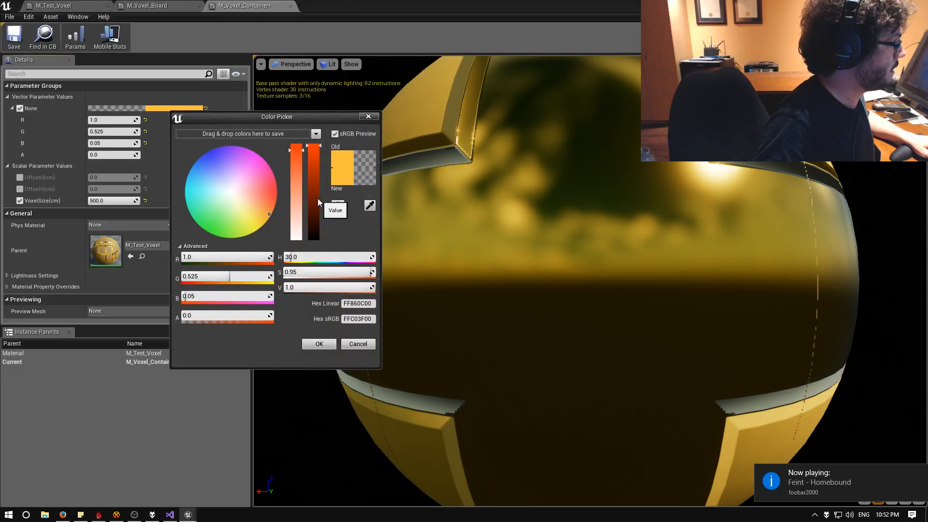
left_click_drag(318, 202, 314, 240)
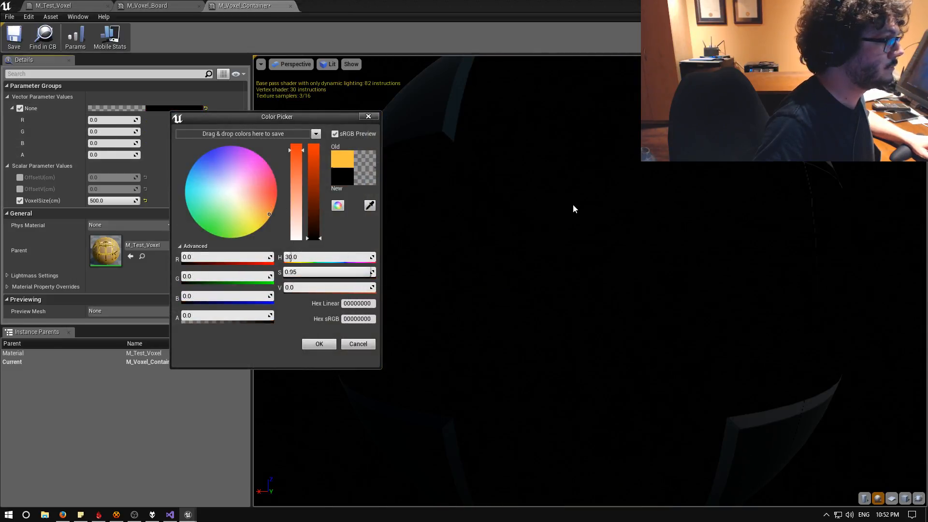
left_click_drag(546, 221, 639, 217)
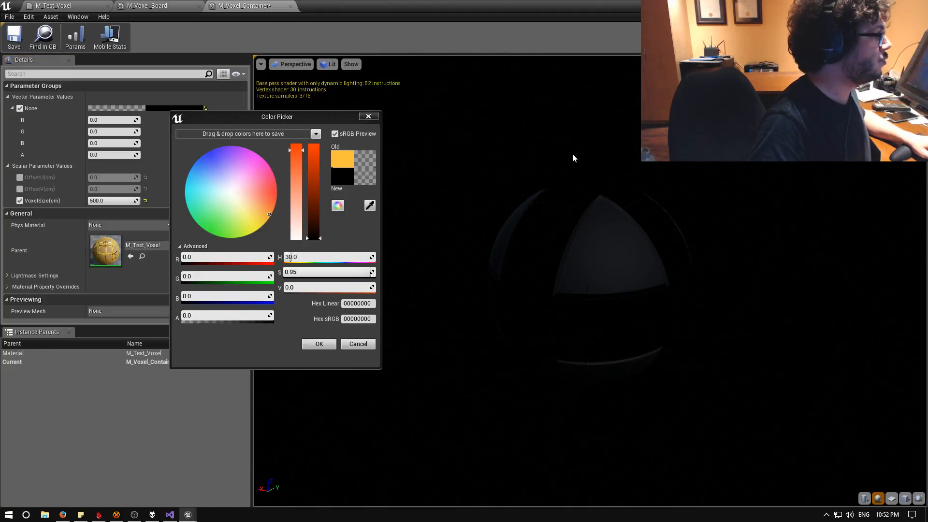
left_click(358, 344)
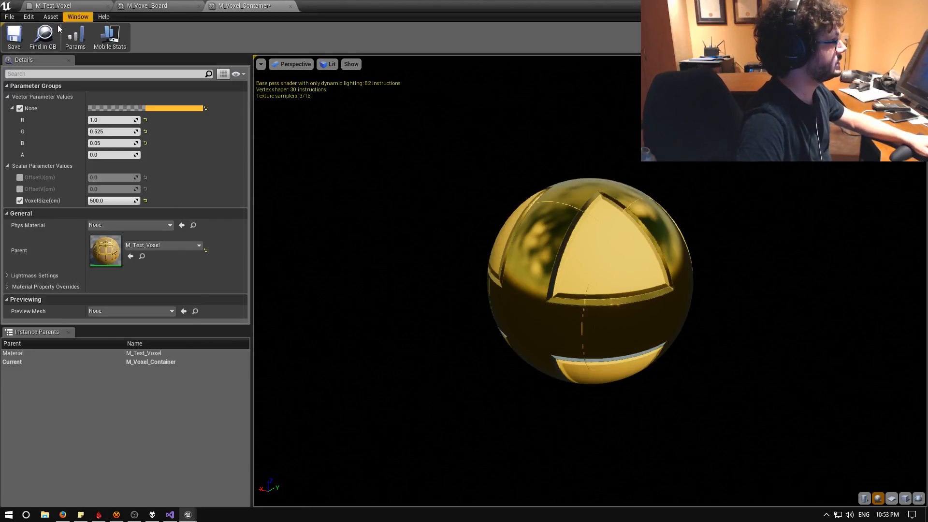
Save the M_Voxel_Container instance and switch to the graph of its parent material M_Test_Voxel
left_click(14, 36)
left_click(162, 5)
left_click(79, 4)
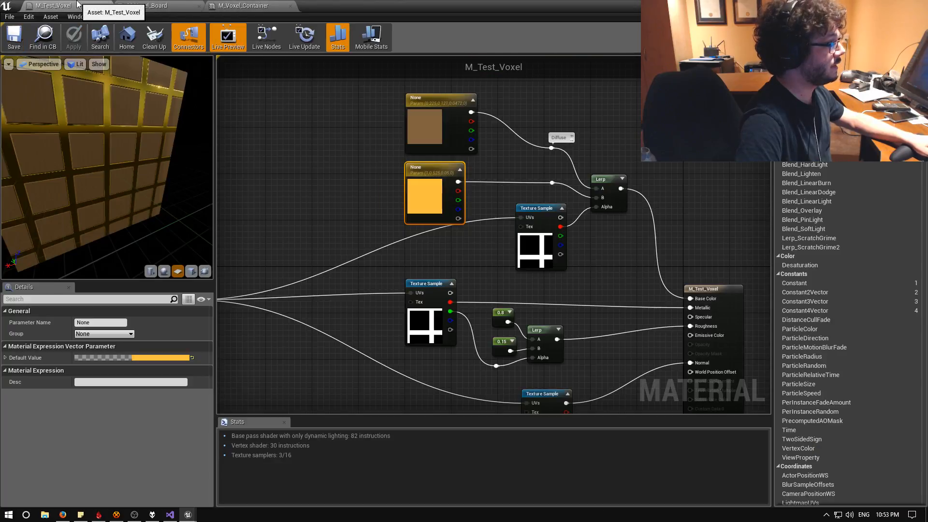
Name the yellow vector parameter feeding the Lerp's B input MetalAlbedo
right_click_drag(353, 140, 352, 156)
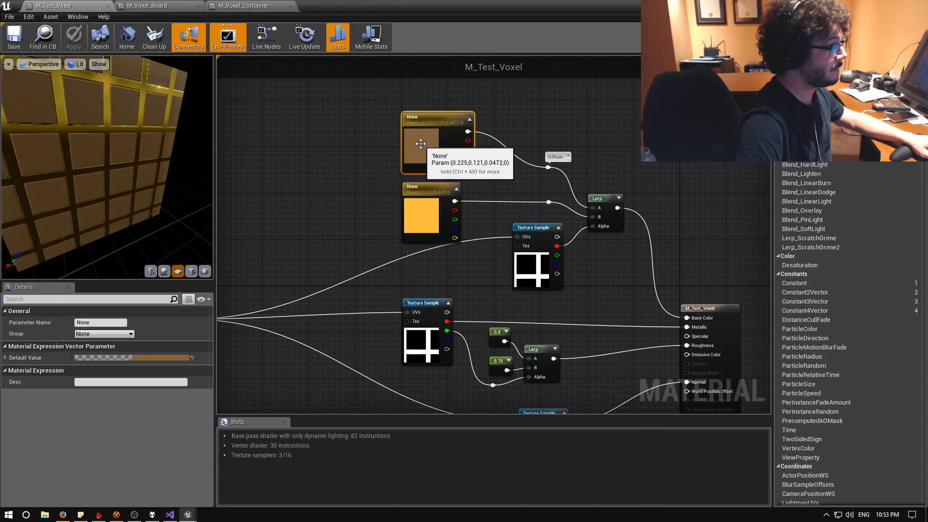
left_click(426, 160)
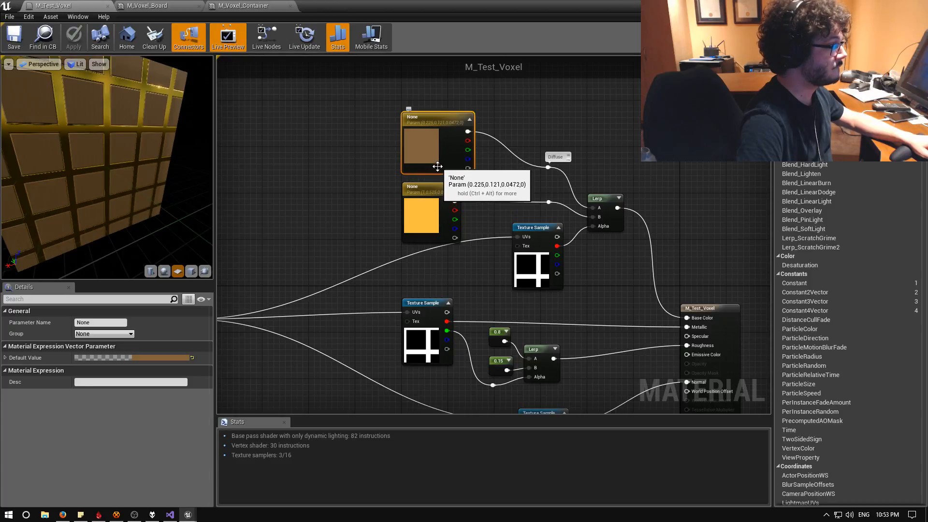
left_click(419, 220)
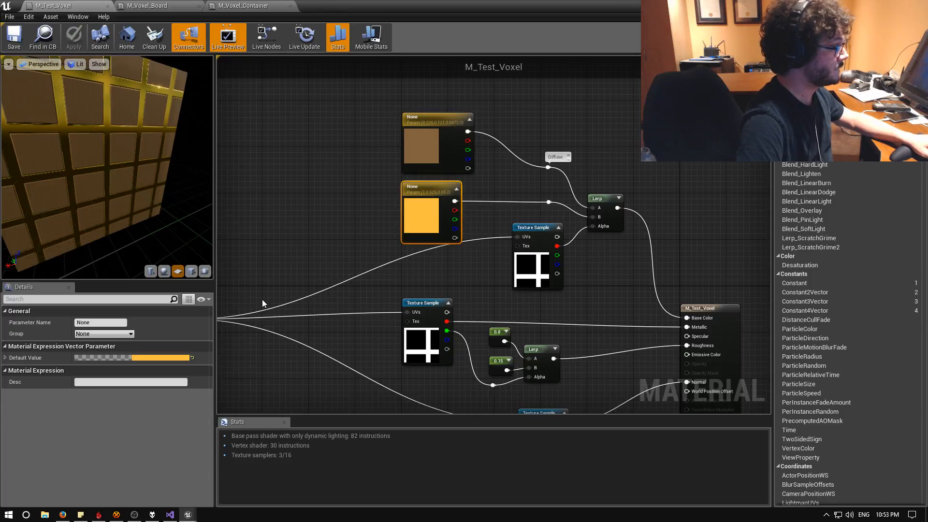
left_click(97, 323)
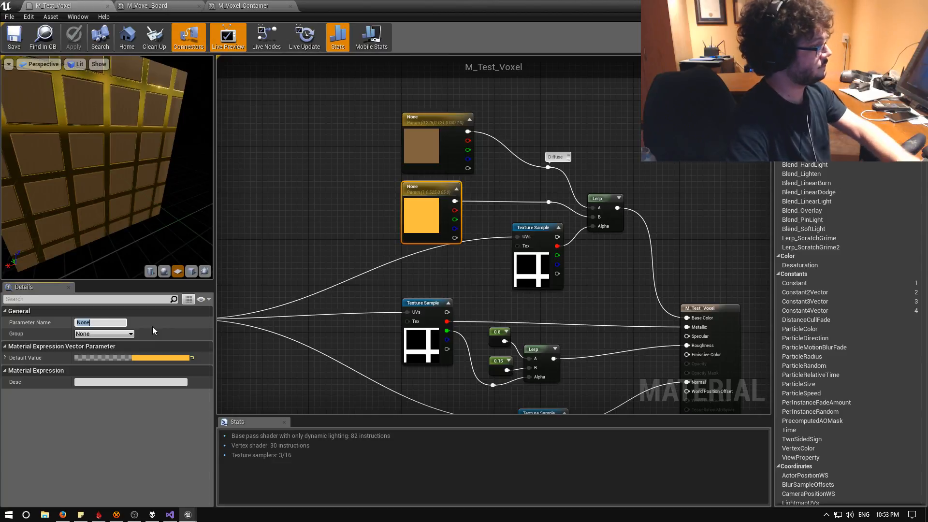
type("MetalAlbedo")
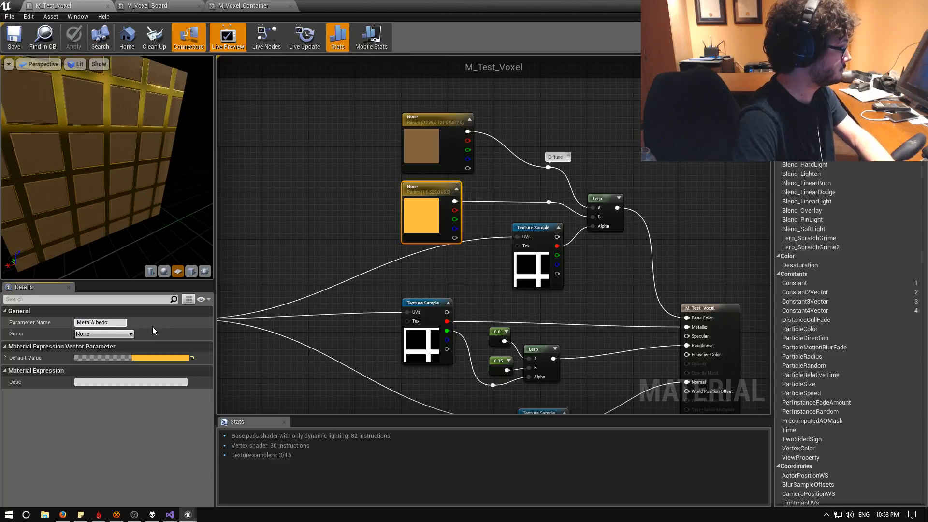
key("Return")
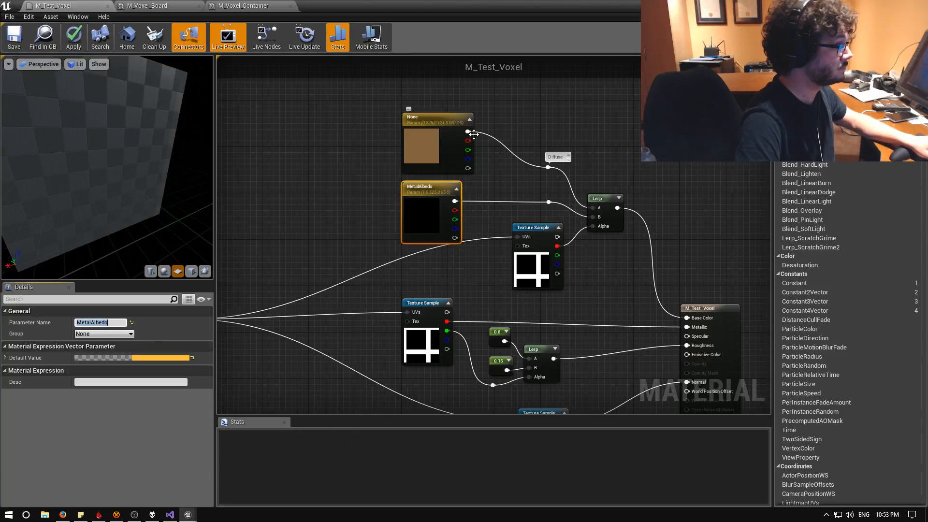
Name the brown vector parameter DiffuseAlbedo and save the material, returning to the M_Voxel_Container instance
left_click(425, 131)
left_click(108, 322)
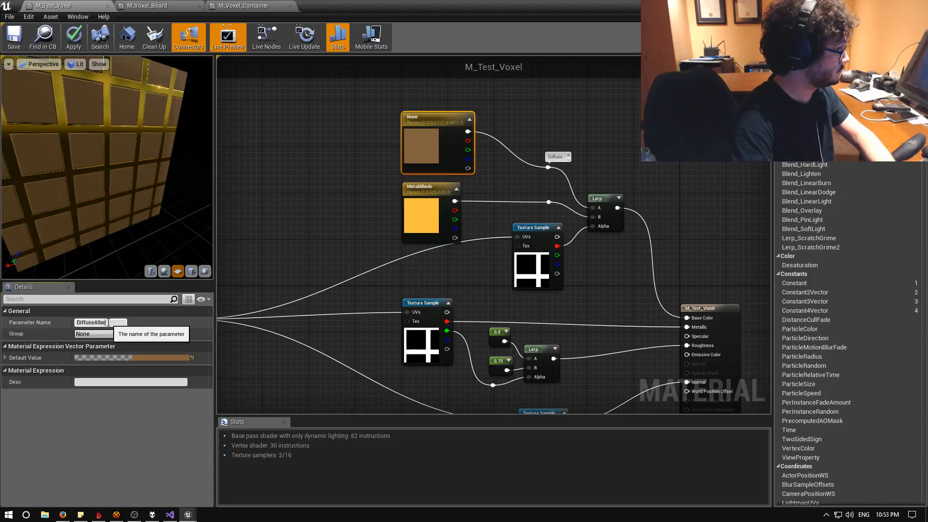
type("DiffuseAlbedo")
key("Return")
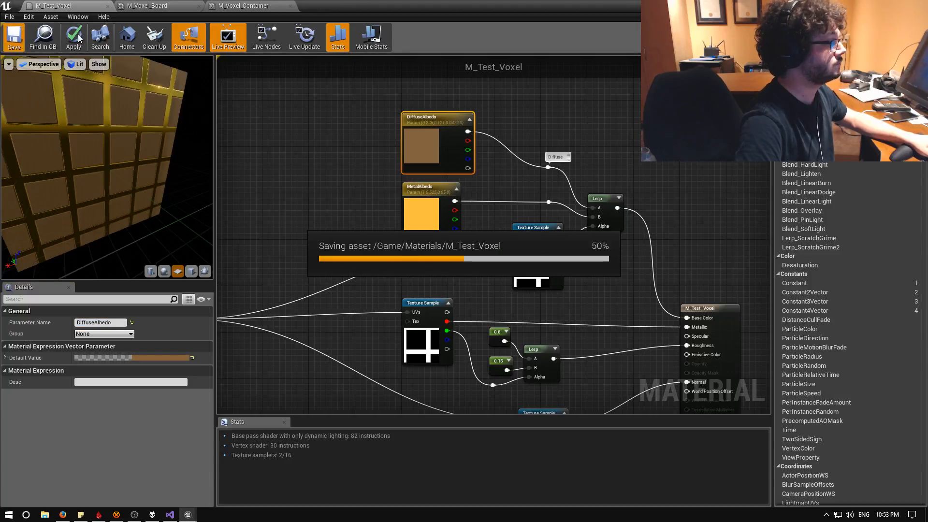
left_click(244, 6)
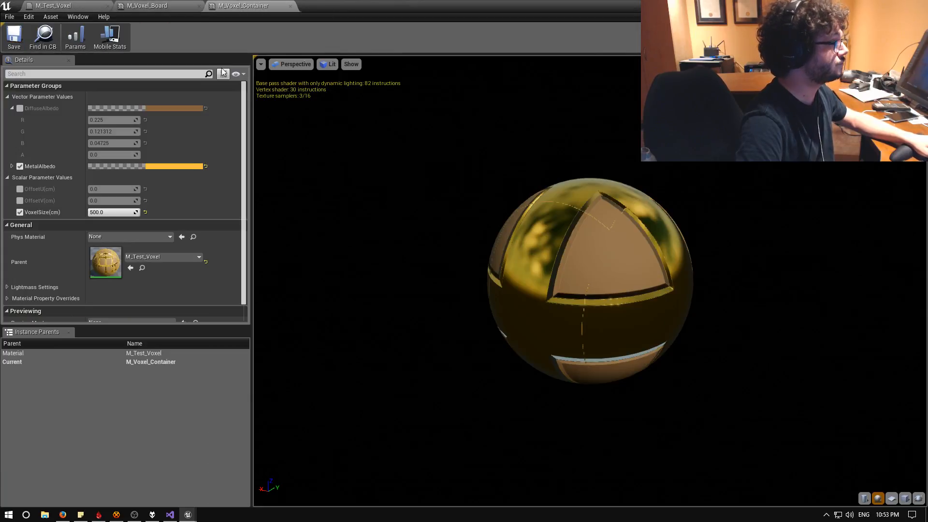
Override DiffuseAlbedo on the M_Voxel_Container instance with a dark grey of about 0.07 in R, G and B, and save
left_click(19, 108)
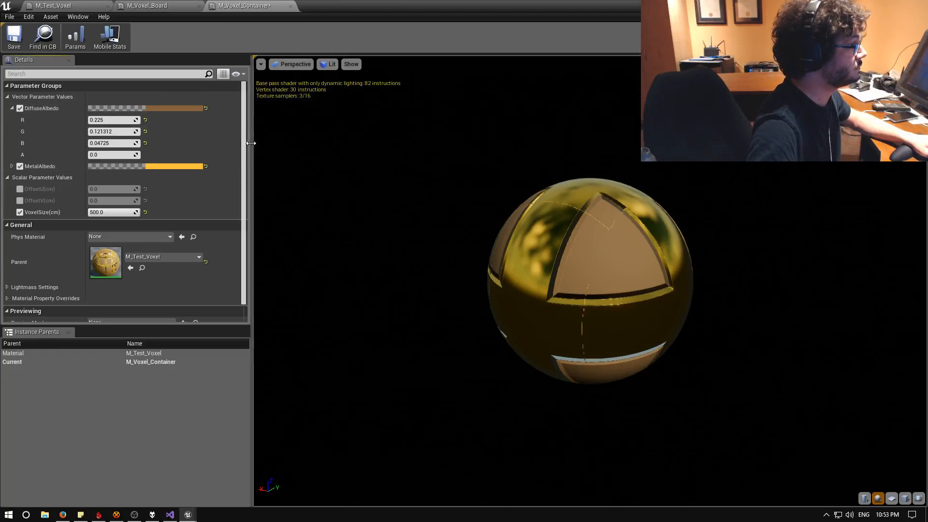
left_click(179, 109)
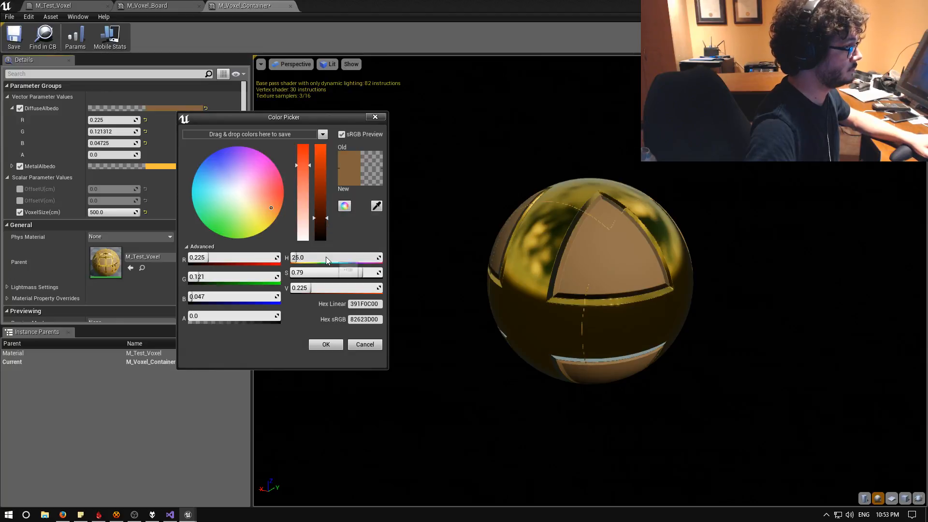
left_click_drag(309, 203, 329, 235)
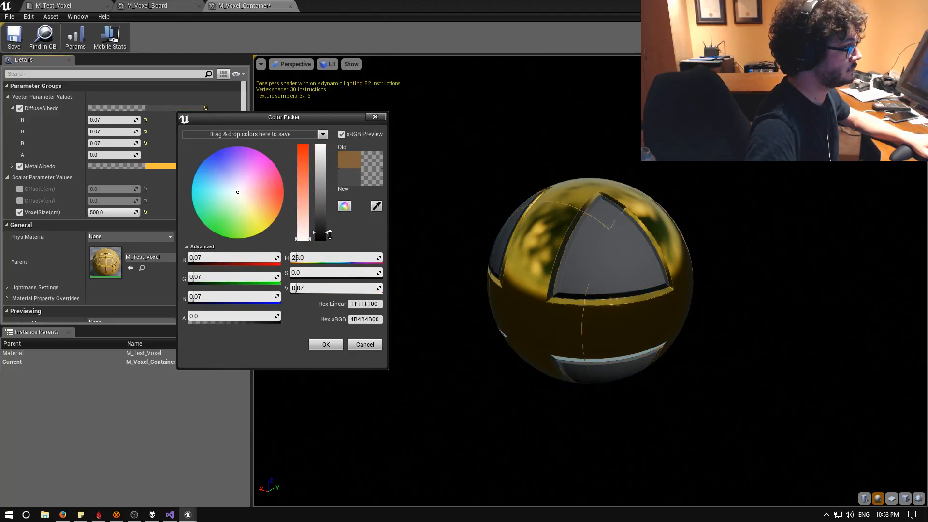
left_click(323, 344)
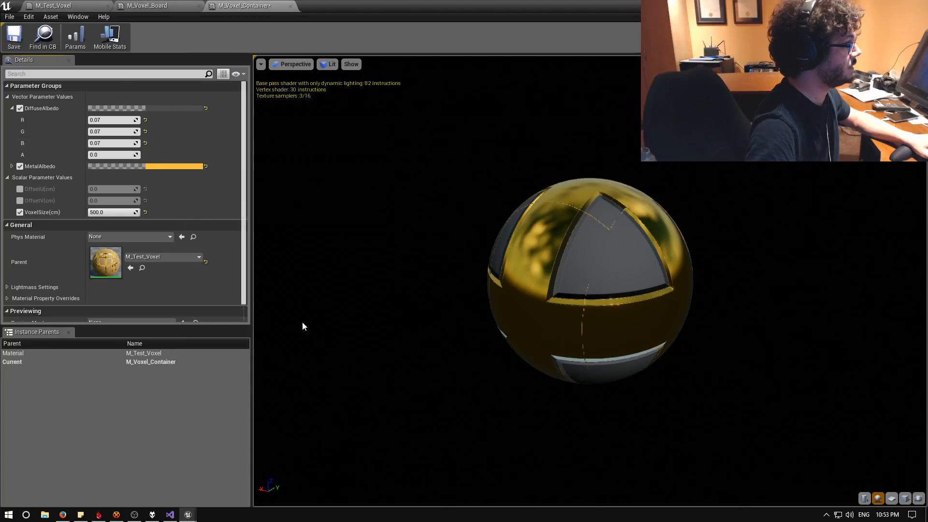
left_click(15, 36)
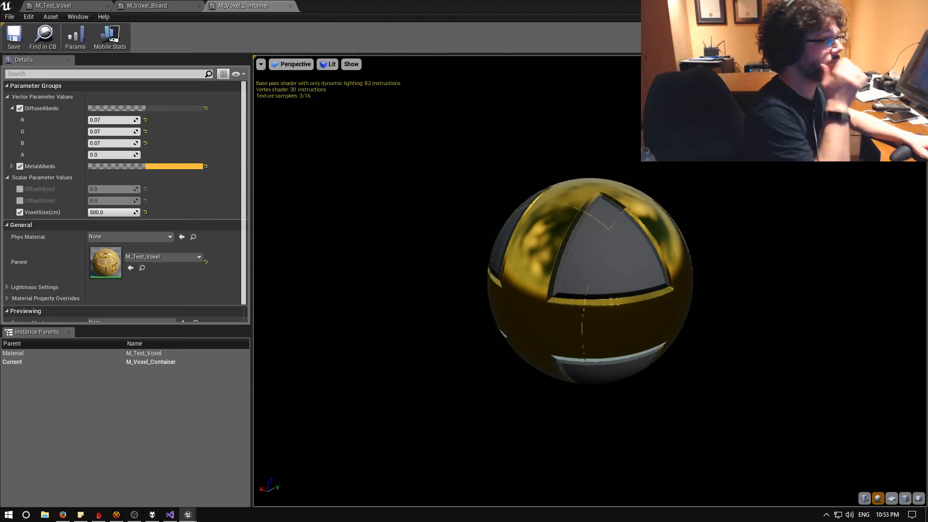
Return to the Battle_ChessBoard level and apply M_Voxel_Container to two of the surrounding walls and the floor
left_click(890, 5)
right_click_drag(515, 121, 440, 145)
left_click_drag(183, 427, 610, 276)
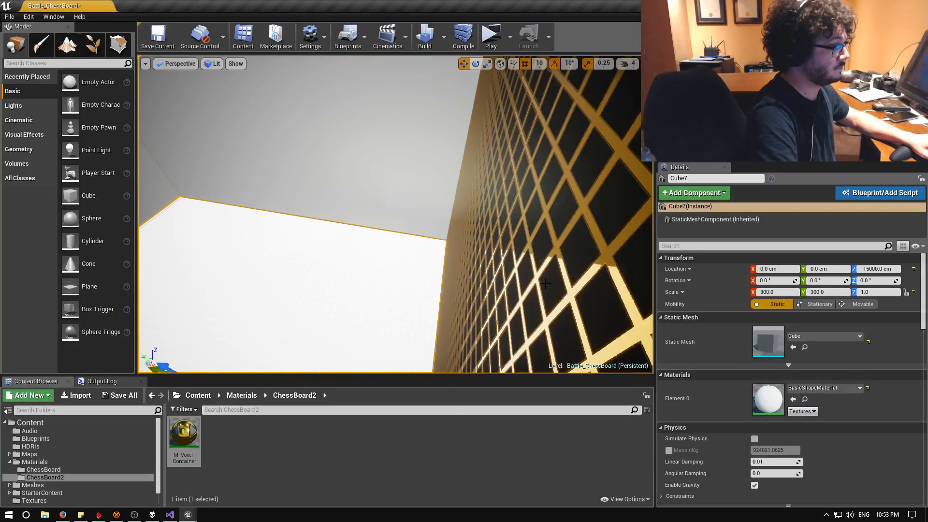
left_click_drag(186, 431, 328, 193)
right_click_drag(308, 249, 247, 251)
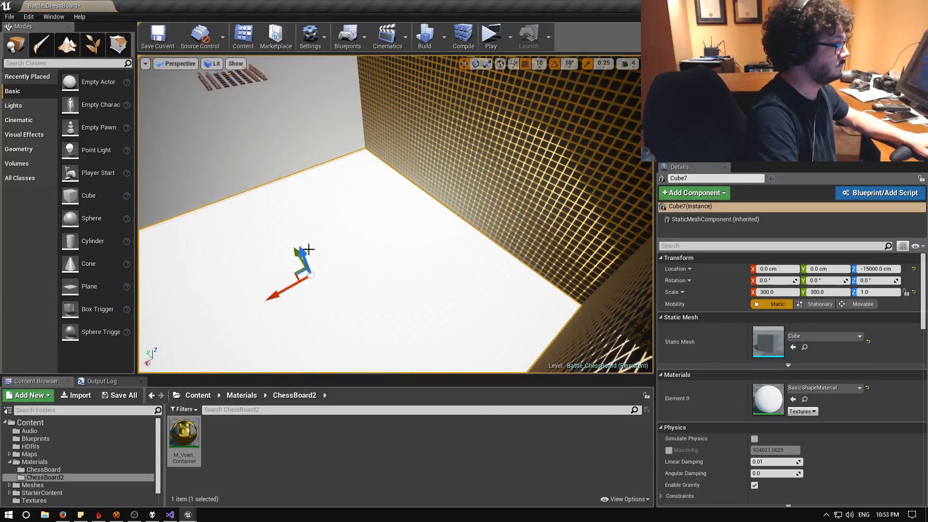
left_click_drag(184, 430, 367, 284)
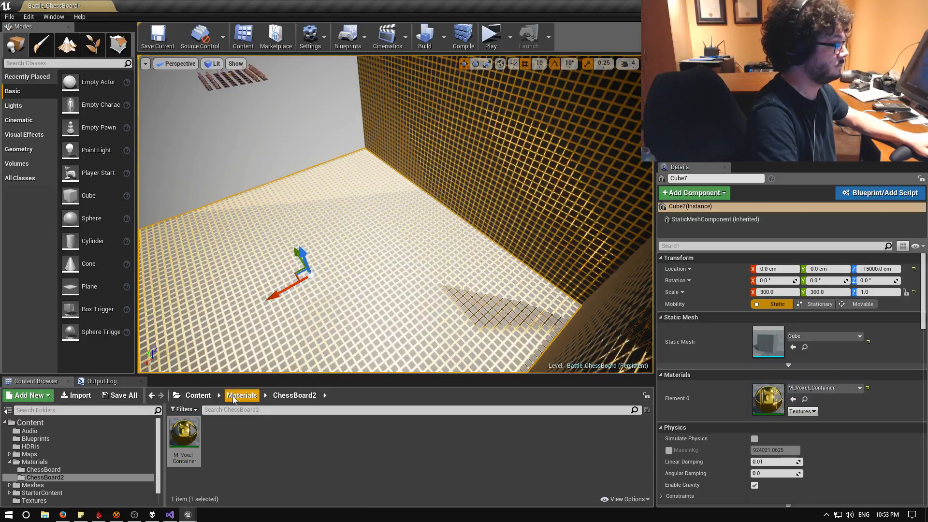
Apply M_Voxel_Container to the two remaining plain walls of the enclosure
left_click_drag(176, 432, 241, 169)
right_click_drag(242, 169, 179, 125)
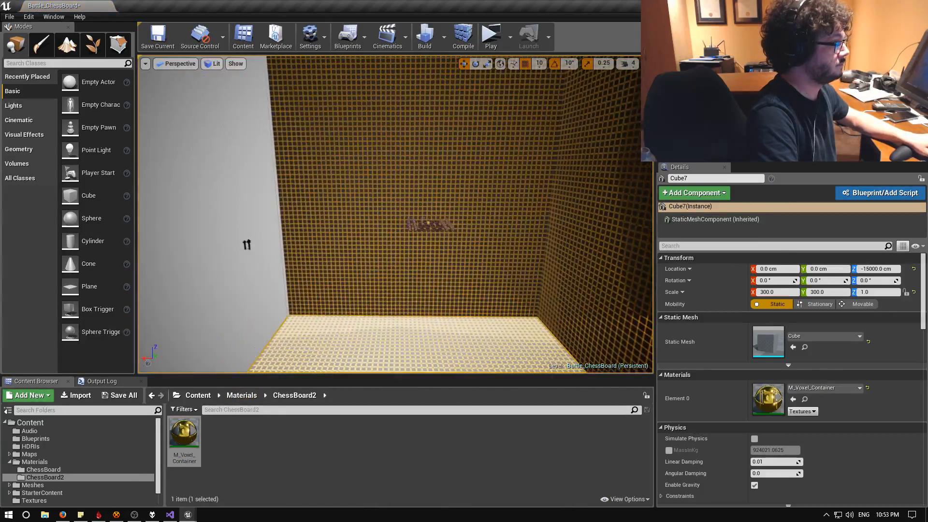
right_click_drag(513, 263, 348, 263)
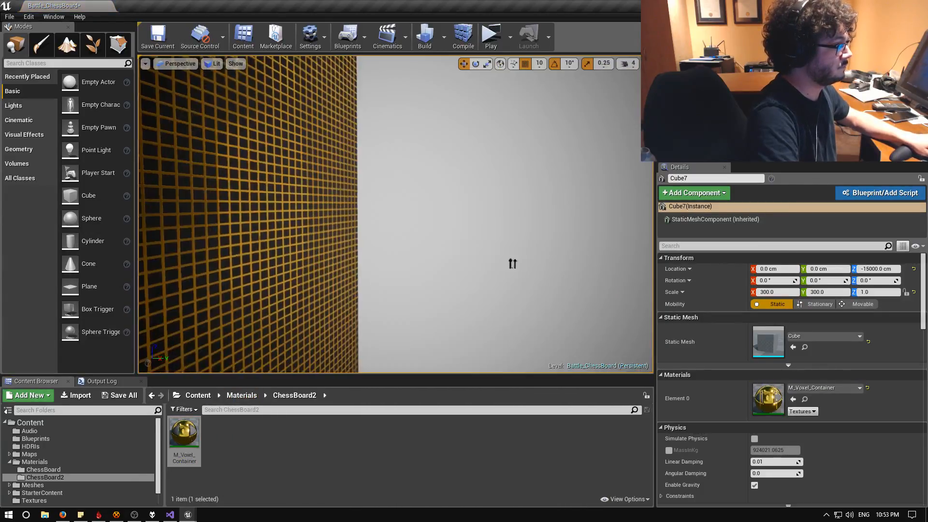
left_click_drag(183, 433, 319, 232)
right_click_drag(319, 232, 367, 178)
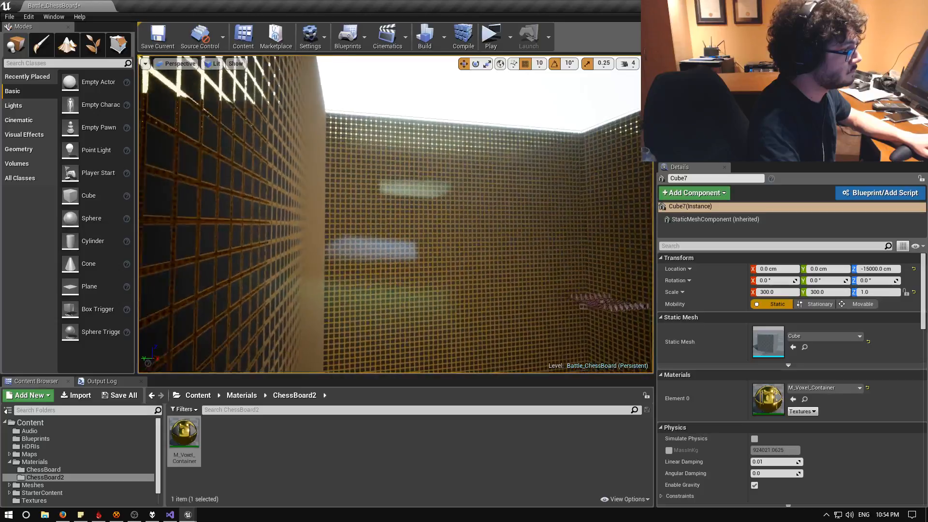
Fly through the enclosed room and examine the voxel walls and floor around the chess tiles
key("w")
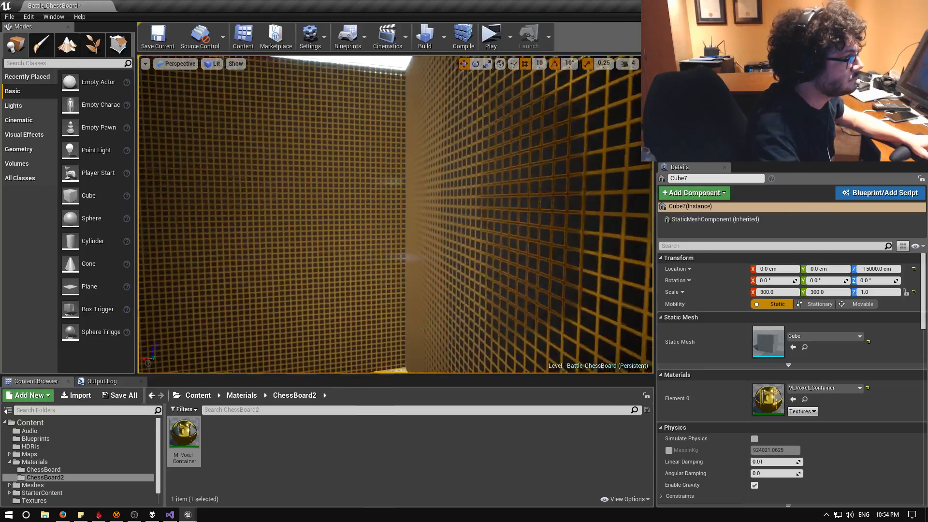
key("w")
right_click_drag(395, 214, 290, 252)
key("w")
key("e")
key("s")
key("w")
key("a")
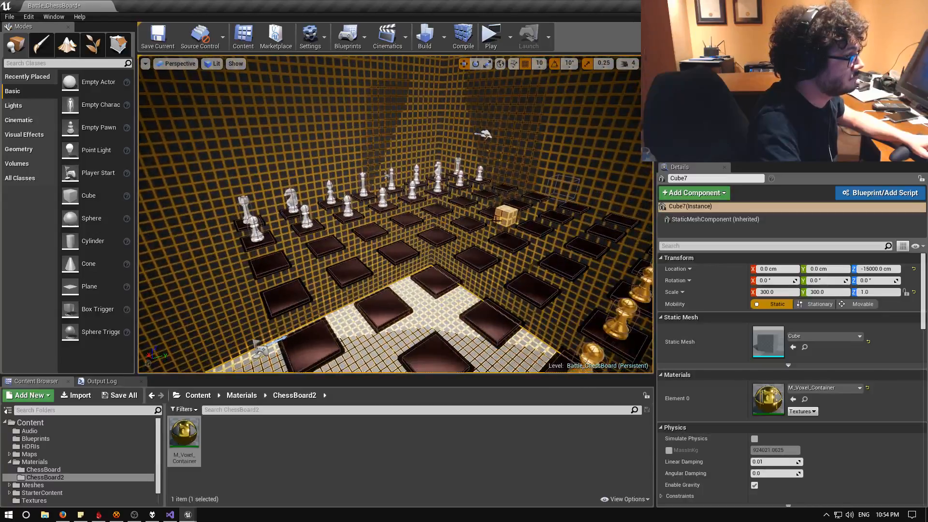
Select the small voxel cube among the chess tiles, lower it to Z -310 cm and set its X and Y scale to 40
left_click(508, 217)
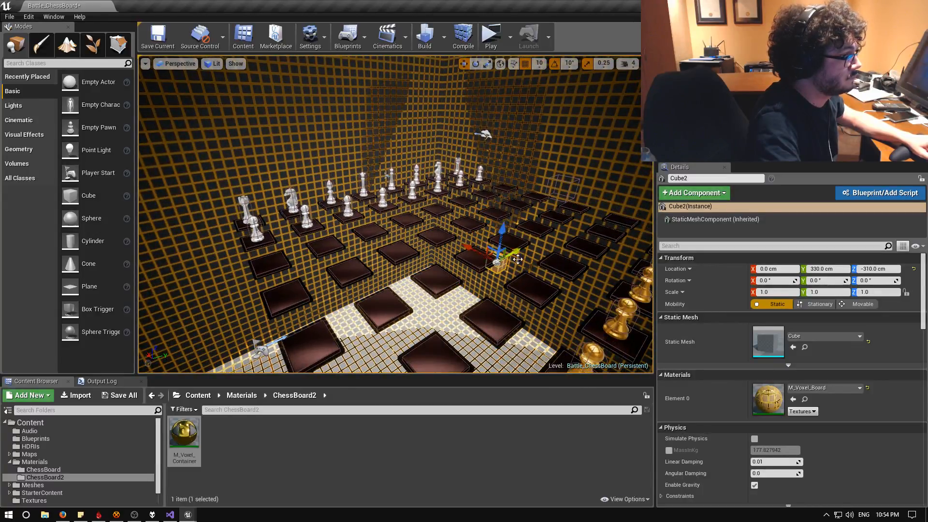
key("s")
right_click_drag(517, 259, 430, 256)
key("w")
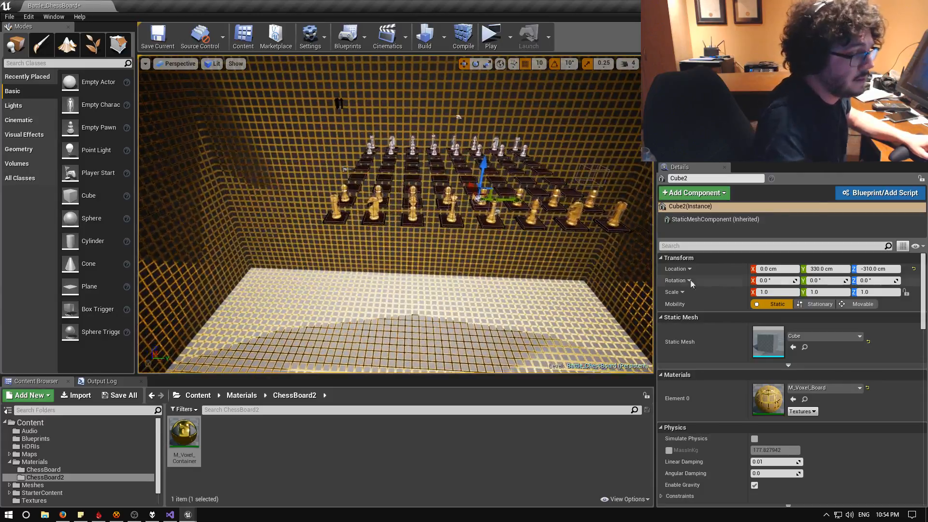
left_click(775, 292)
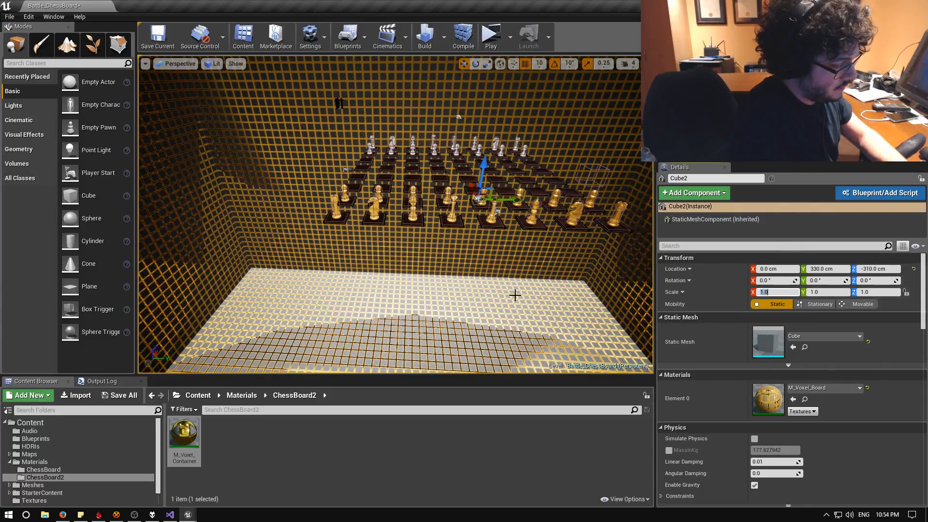
type("40")
key("Tab")
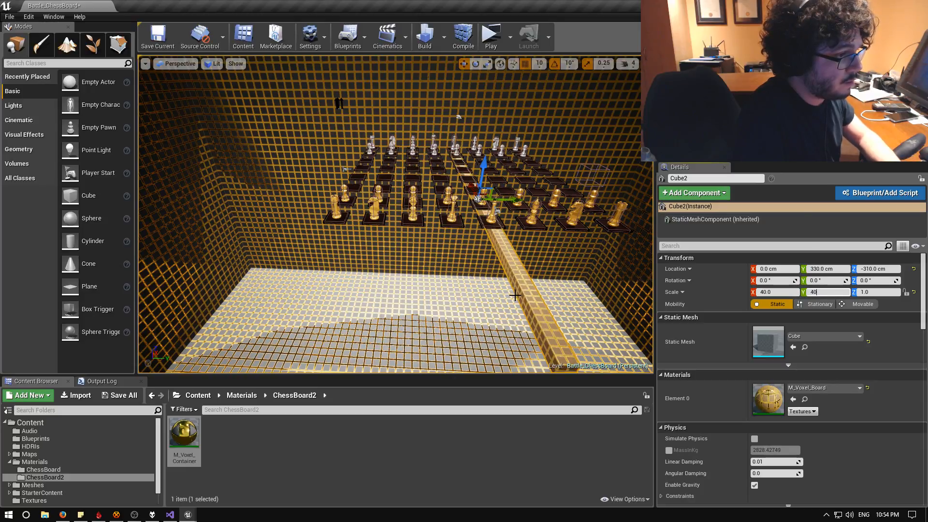
type("40")
key("Return")
right_click_drag(380, 291, 463, 266)
Set the board slab's X and Y scale to 30
left_click(765, 292)
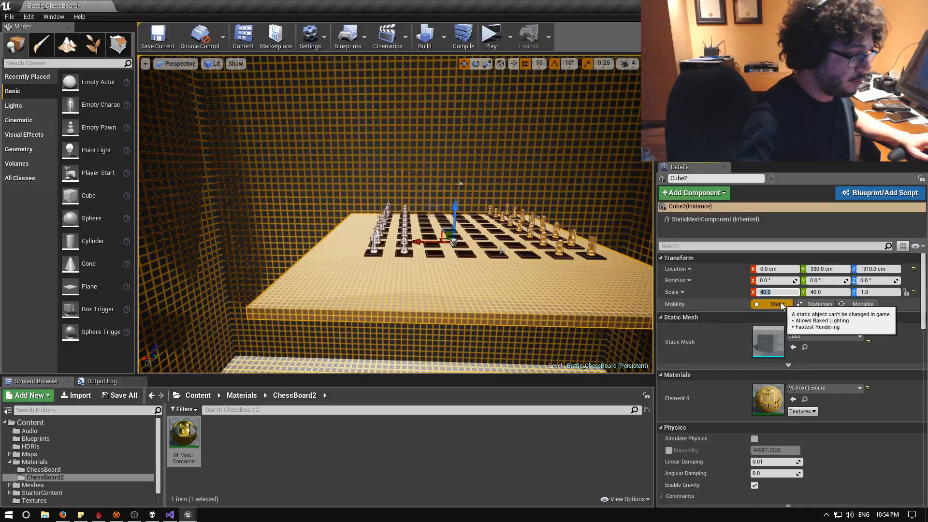
type("30.0")
key("Tab")
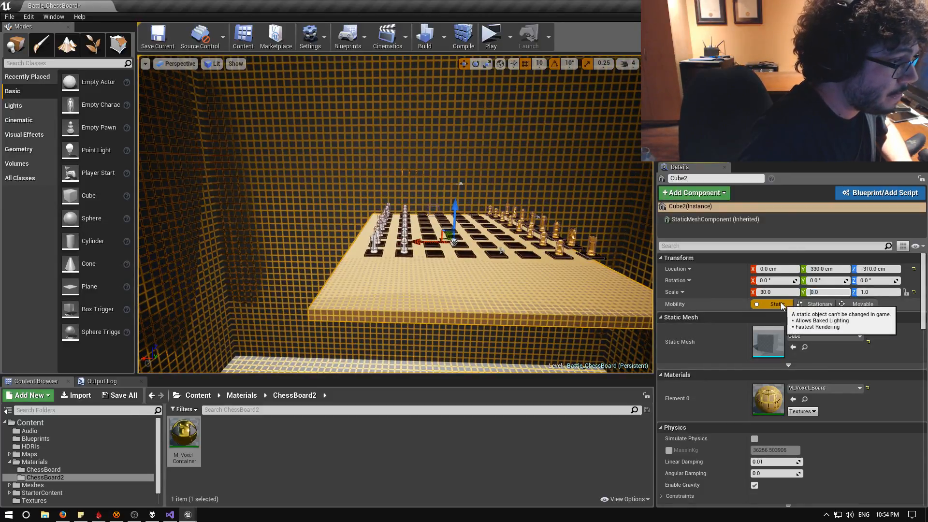
key("Tab")
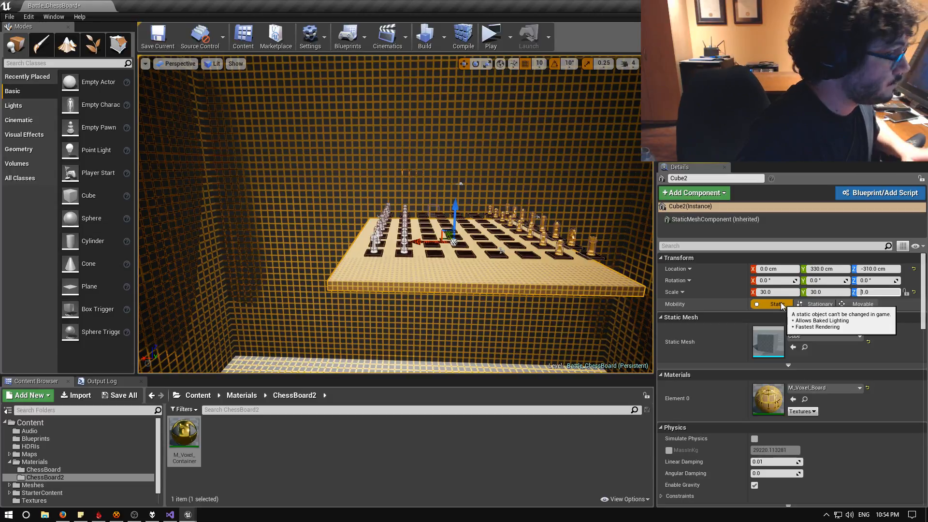
Raise the board slab to Z -200 cm and set its Y location to 0
right_click_drag(444, 322, 448, 286)
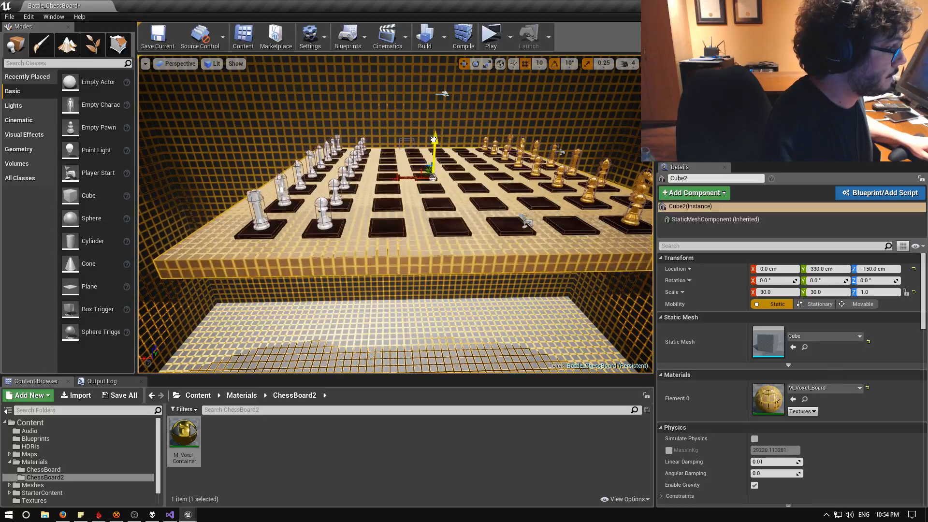
right_click_drag(448, 173, 346, 192)
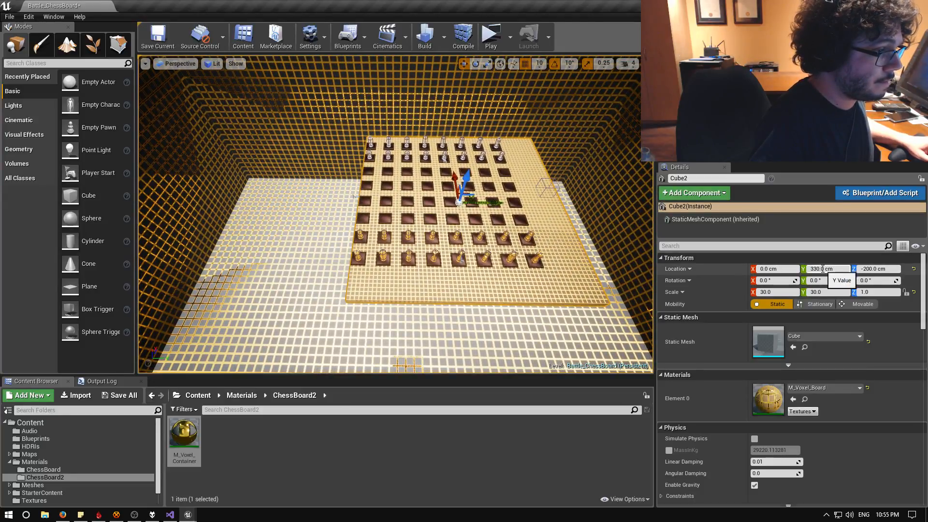
type("0")
key("Return")
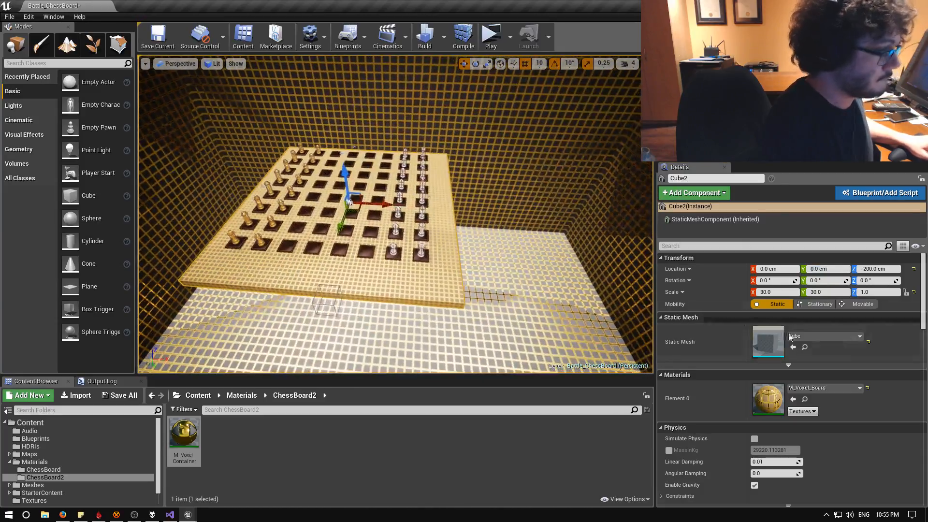
Set the board slab's X and Y scale to 25 and its Z location to -100 cm
left_click(778, 292)
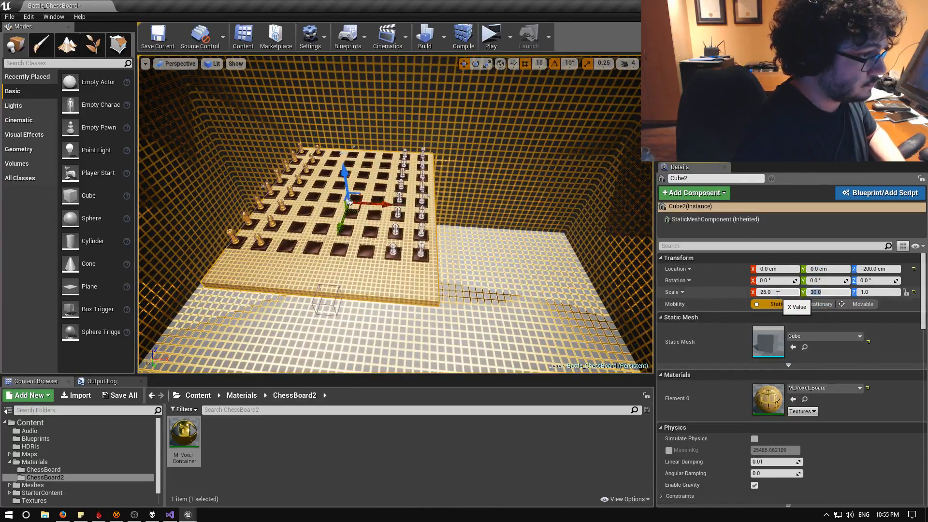
key("Return")
right_click_drag(512, 218, 650, 192)
left_click(872, 270)
type("-100")
key("Return")
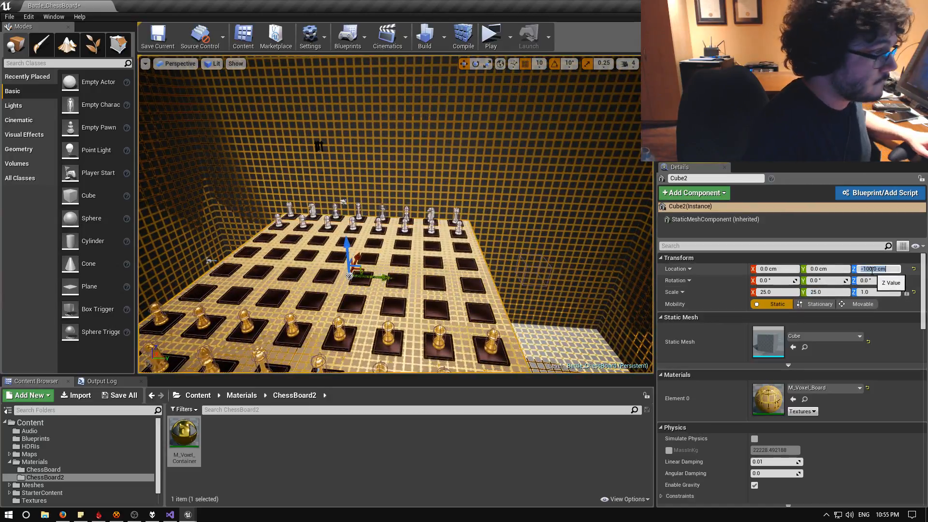
right_click_drag(541, 241, 523, 235)
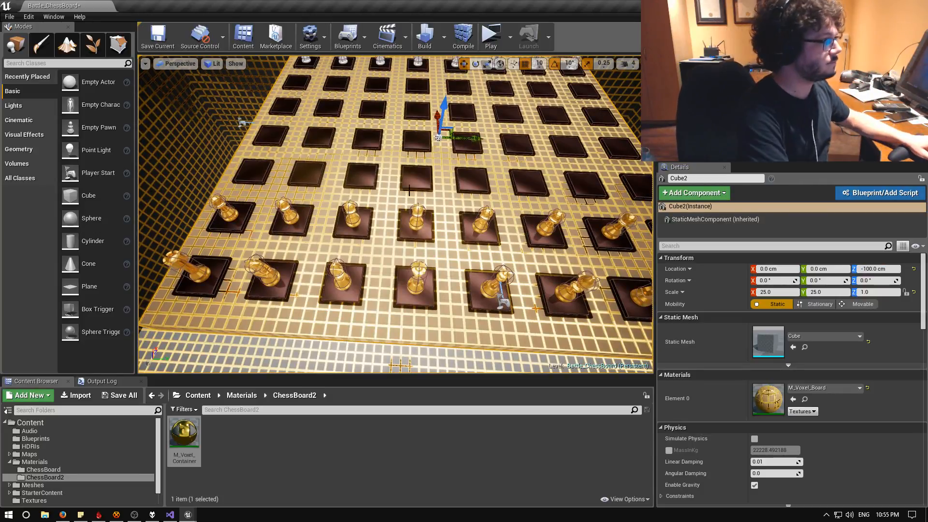
Open the M_Voxel_Container instance, set VoxelSize(cm) to 501 and save it
right_click_drag(523, 235, 586, 161)
left_click(377, 227)
double_click(184, 434)
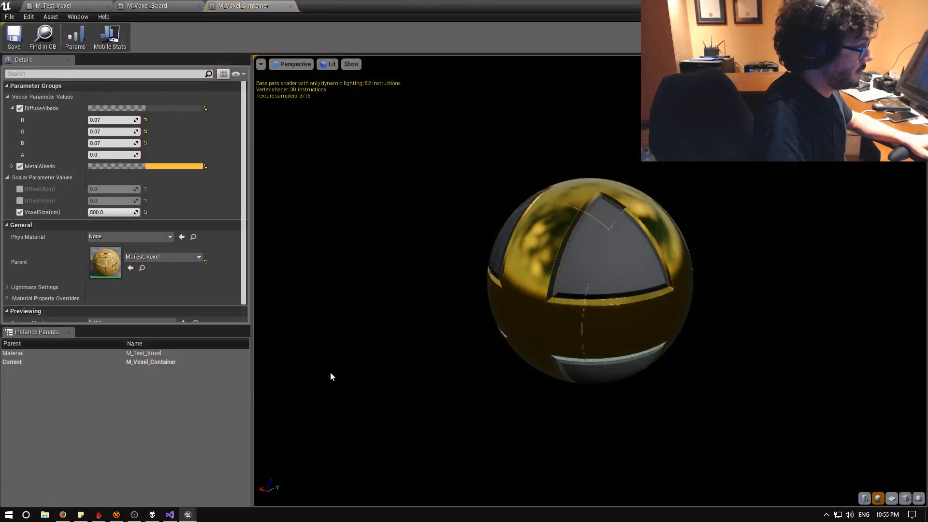
left_click(110, 213)
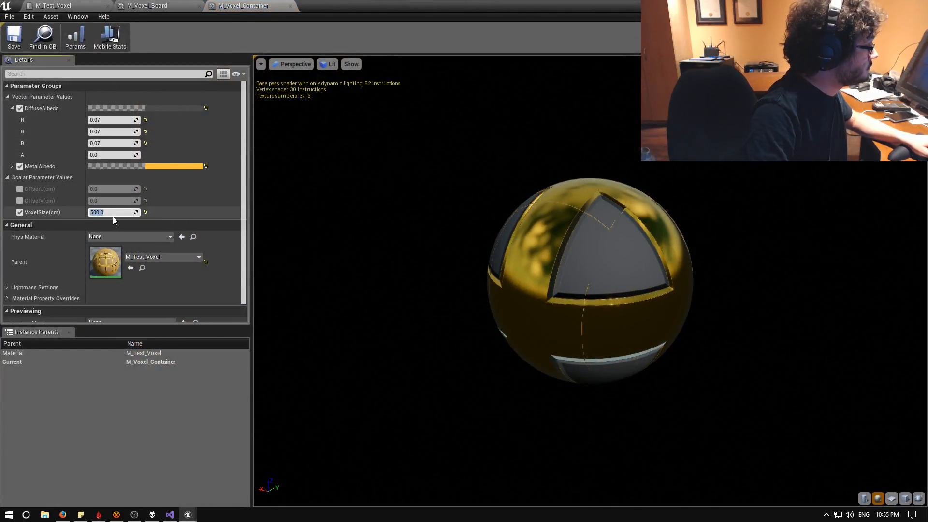
key("Home")
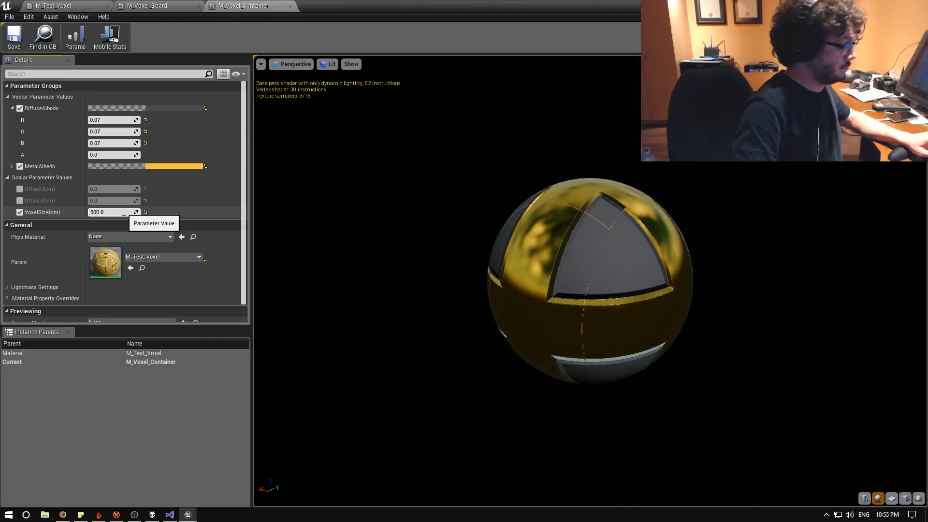
key("BackSpace")
type("1")
key("Return")
left_click(14, 36)
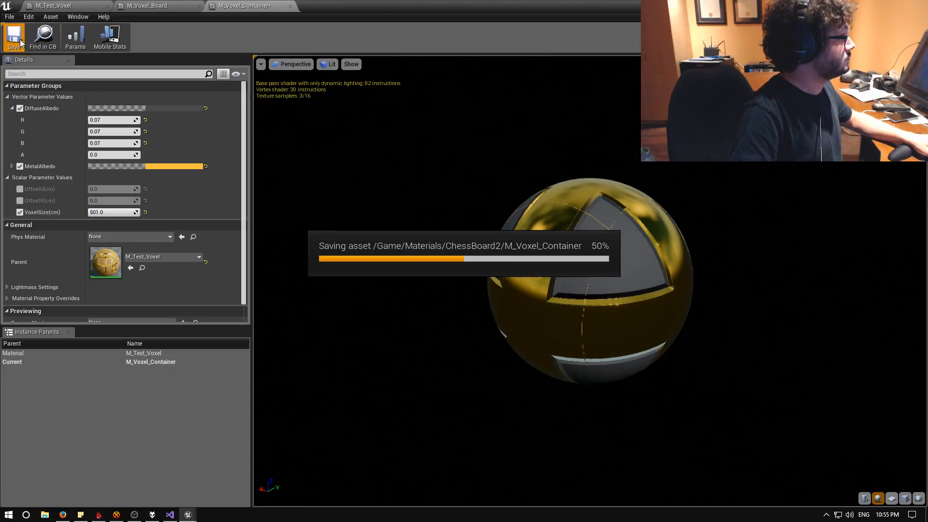
Check the wall corners in the level and reopen M_Voxel_Container to edit its VoxelSize(cm) value
left_click(890, 5)
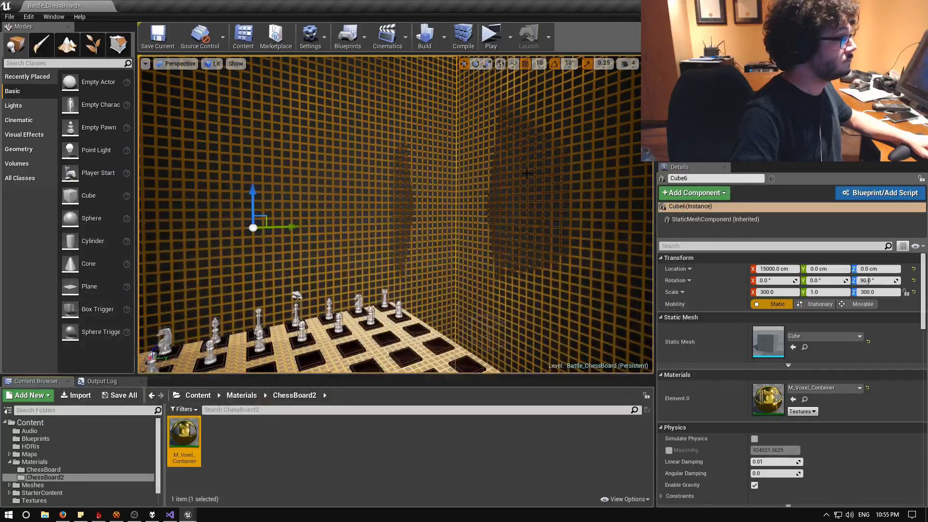
right_click_drag(527, 173, 358, 164)
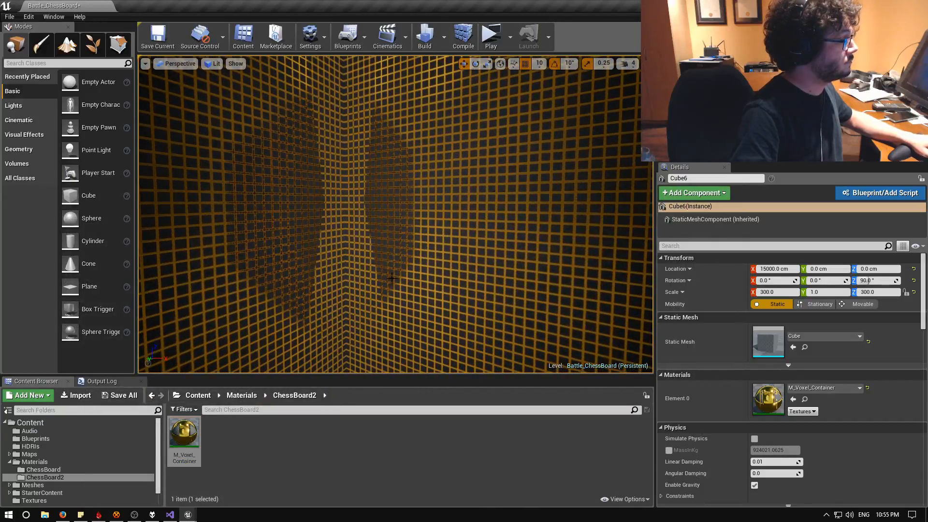
double_click(184, 457)
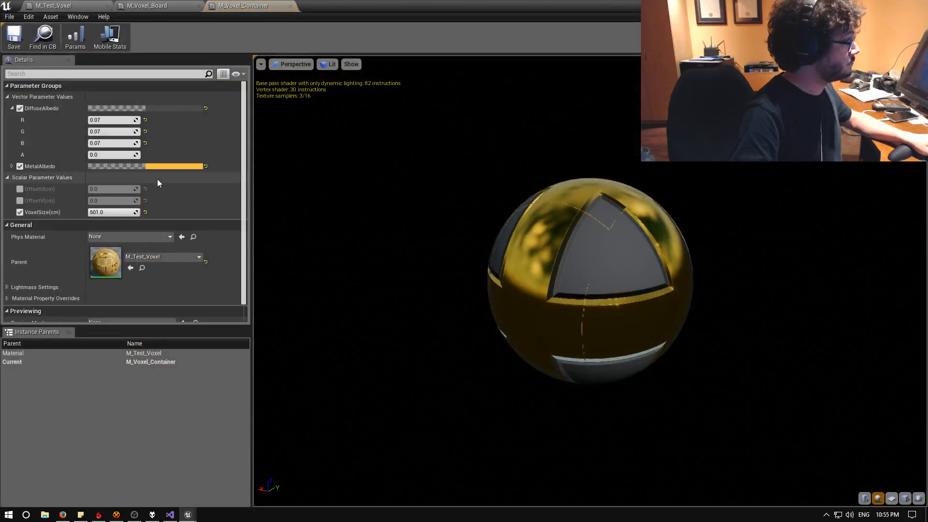
left_click(111, 213)
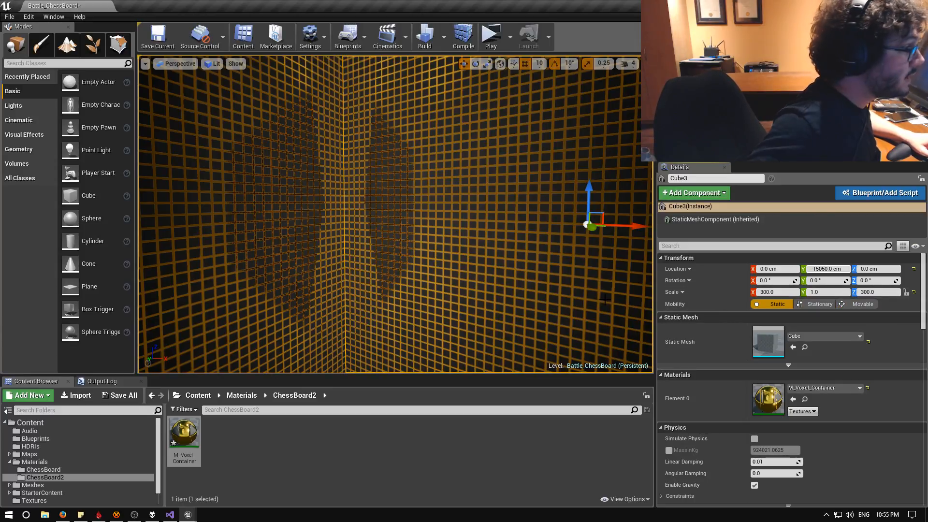
Set wall Cube3's Y location and wall Cube5's X location to -15050 cm
key("Return")
left_click(274, 203)
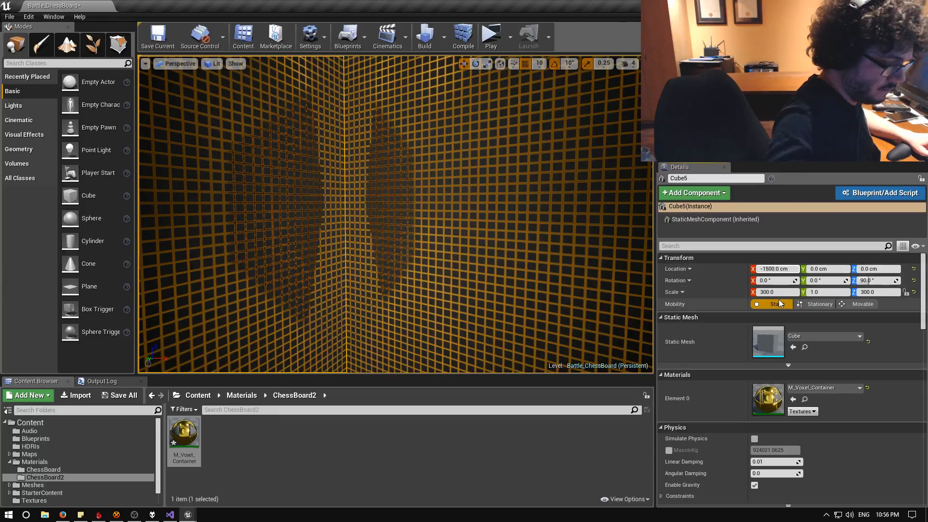
type("5")
key("Return")
right_click_drag(406, 218, 556, 219)
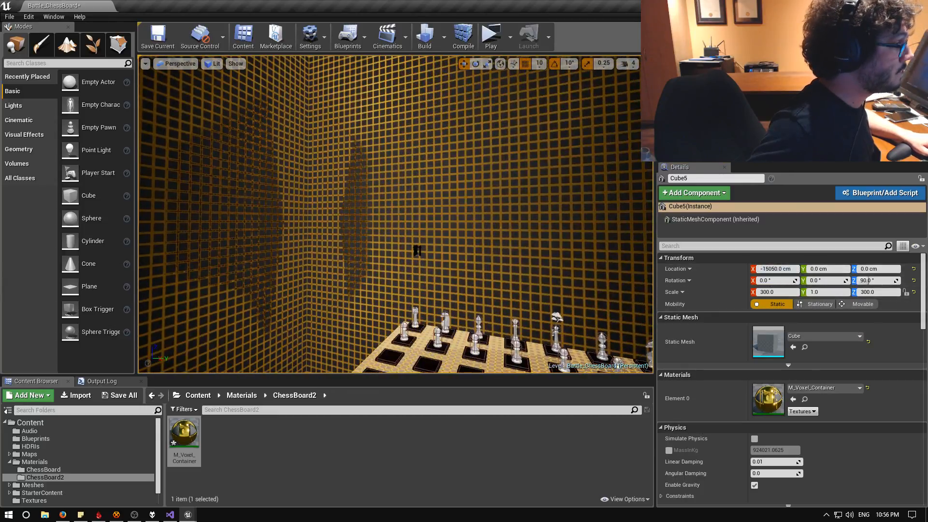
Set the X location of the opposite wall, Cube6, to 15050 cm
left_click(434, 202)
left_click(769, 270)
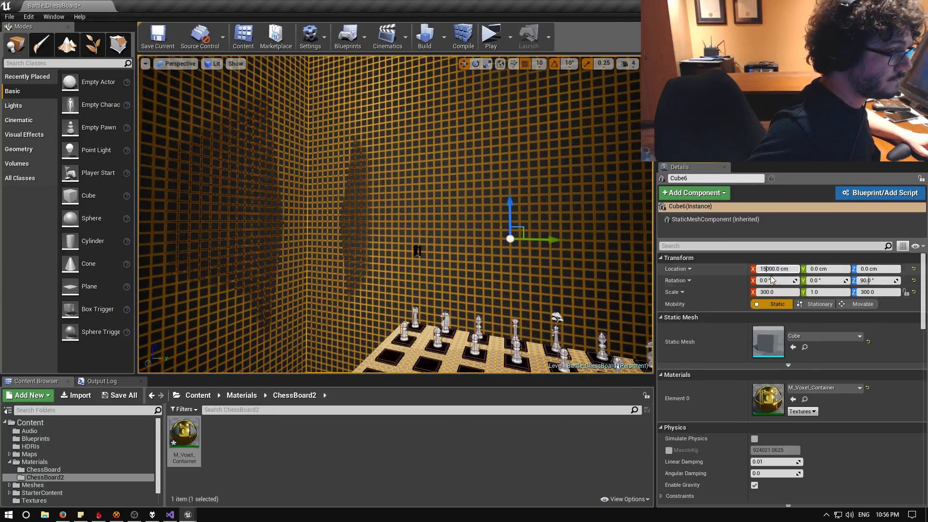
key("Right")
key("Right")
key("BackSpace")
type("5")
key("Return")
Select the remaining wall, Cube4, and set its Y location to 15050 cm
right_click_drag(505, 270, 405, 232)
left_click(411, 231)
right_click_drag(590, 285, 638, 304)
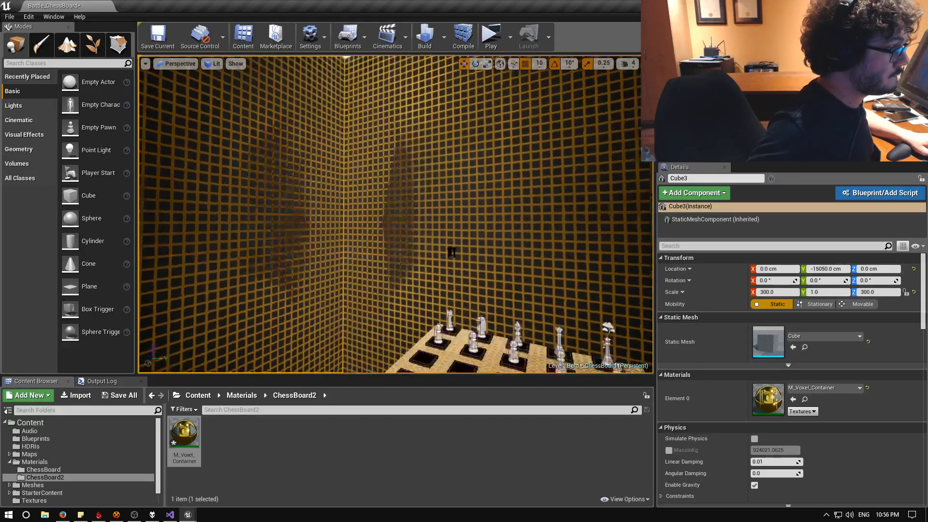
right_click_drag(451, 252, 482, 243)
left_click(482, 242)
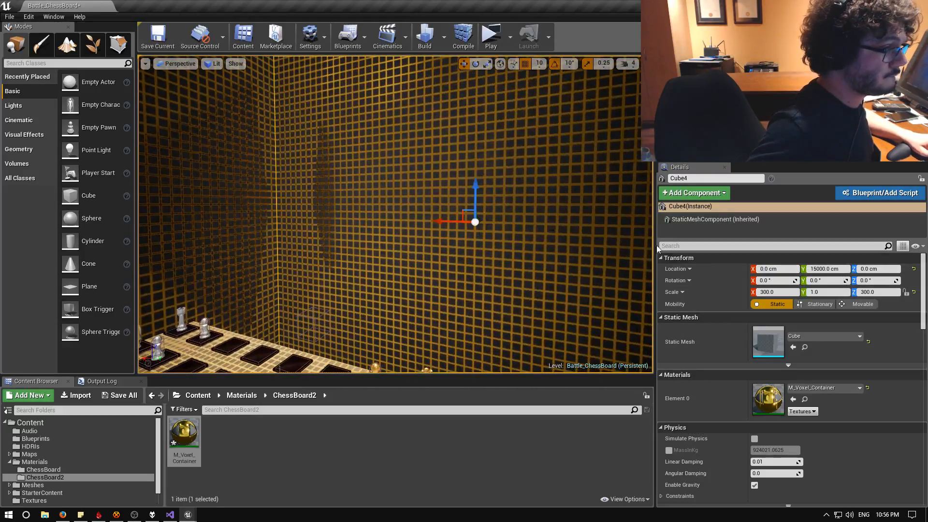
left_click(820, 268)
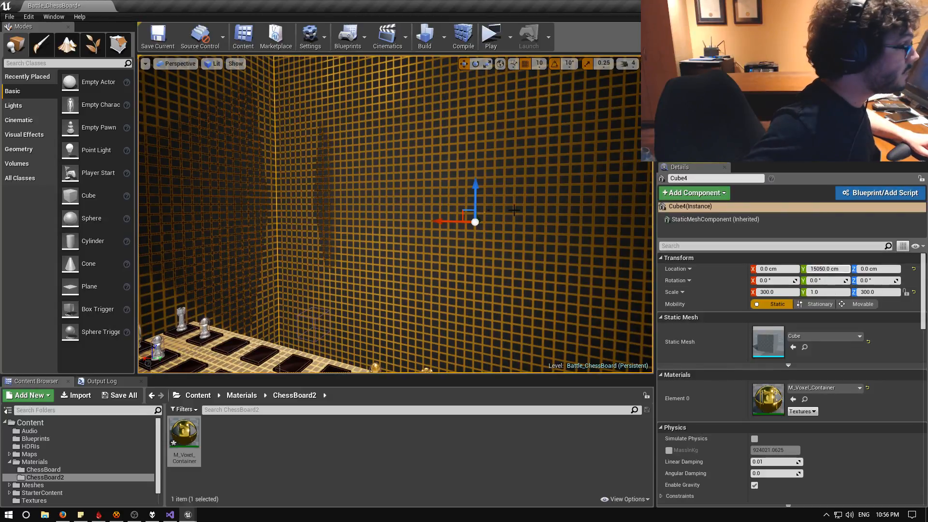
type("5")
key("Return")
Select the floor cube, Cube7, and set its Z location to -15050 cm
left_click(467, 305)
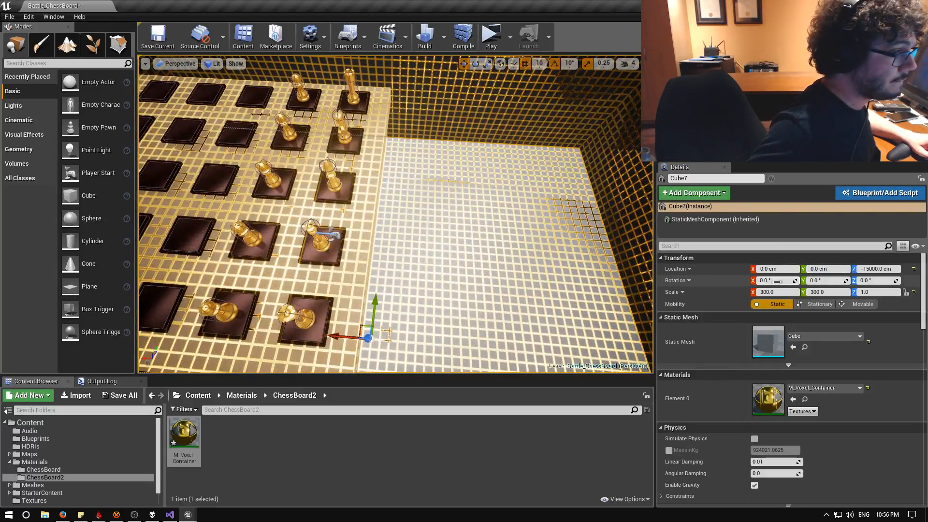
left_click(817, 270)
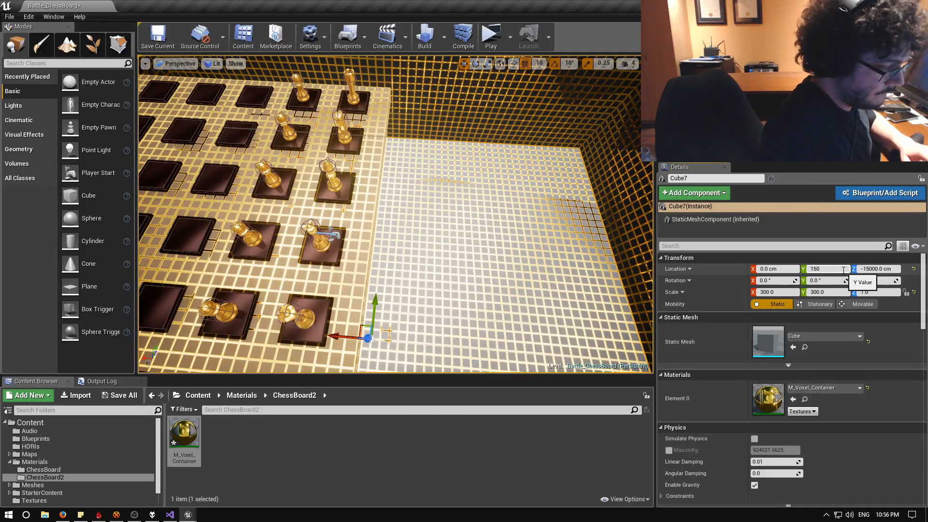
left_click(837, 257)
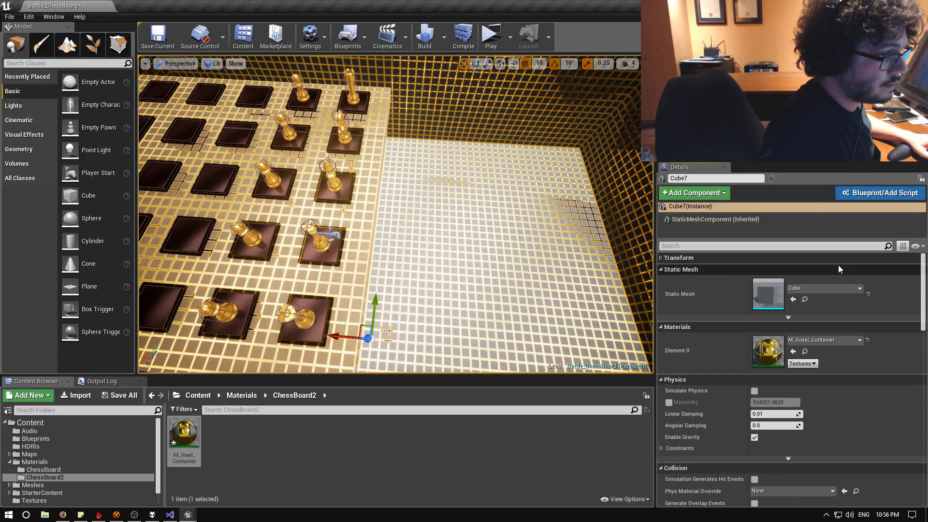
left_click(728, 261)
left_click(877, 269)
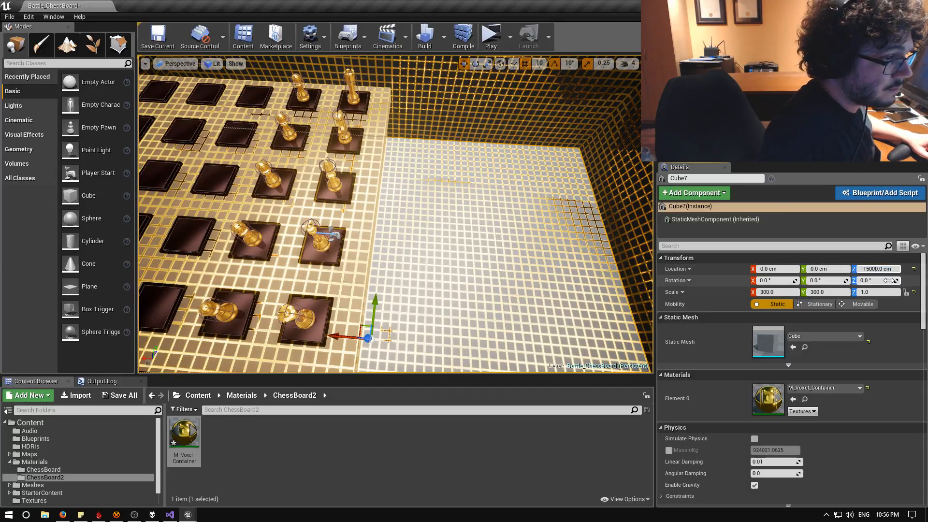
key("Return")
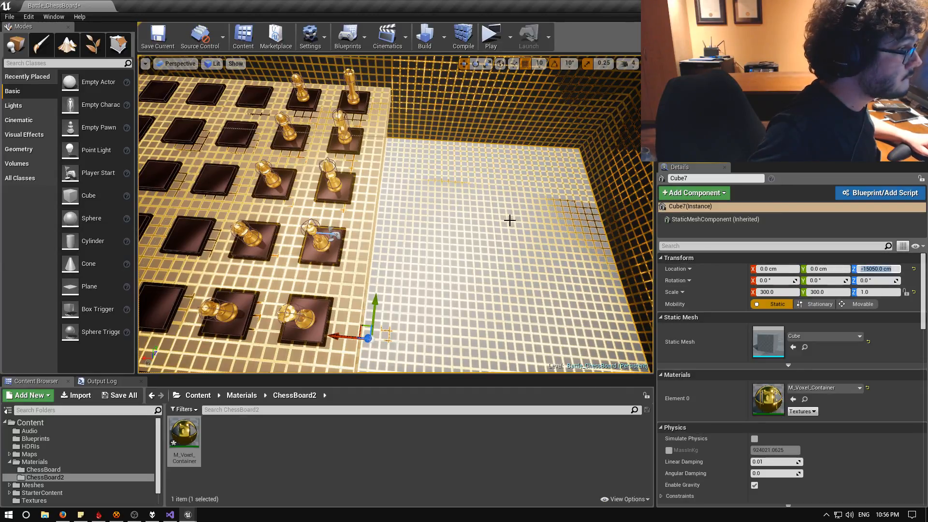
Check the wall seams, set VoxelSize(cm) in M_Voxel_Container to 1000 and save the instance
right_click_drag(509, 220, 672, 165)
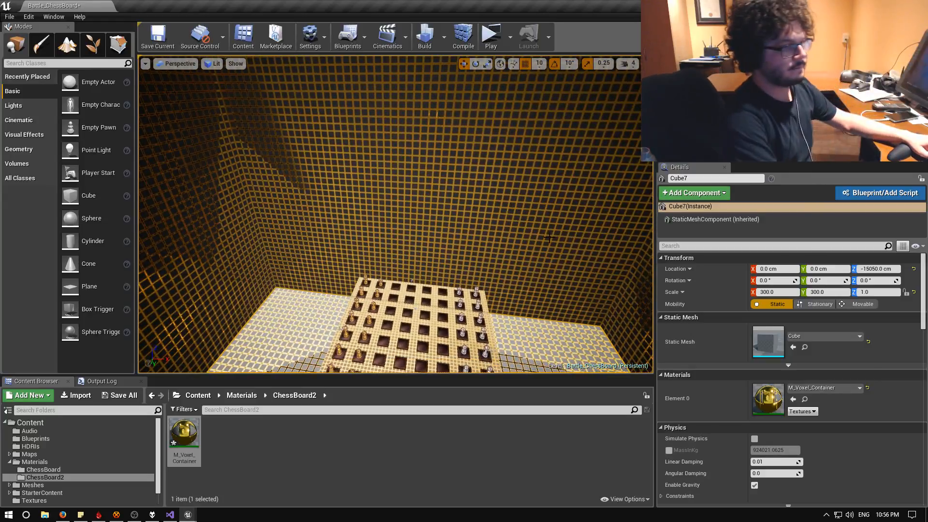
left_click(361, 224)
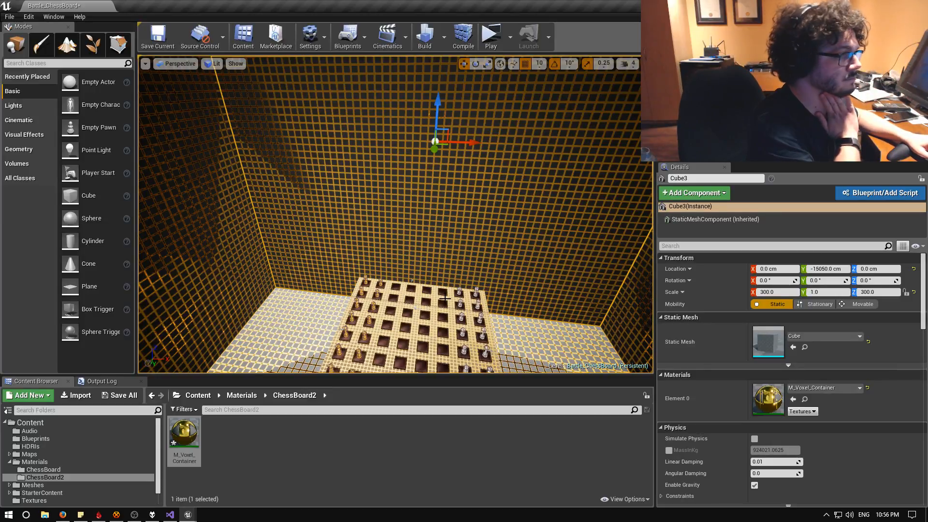
right_click_drag(396, 277, 398, 226)
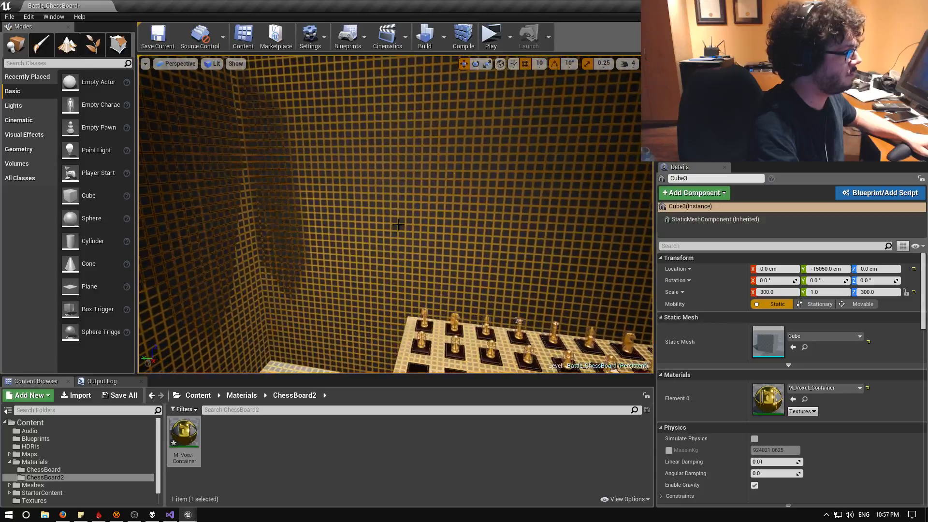
double_click(185, 432)
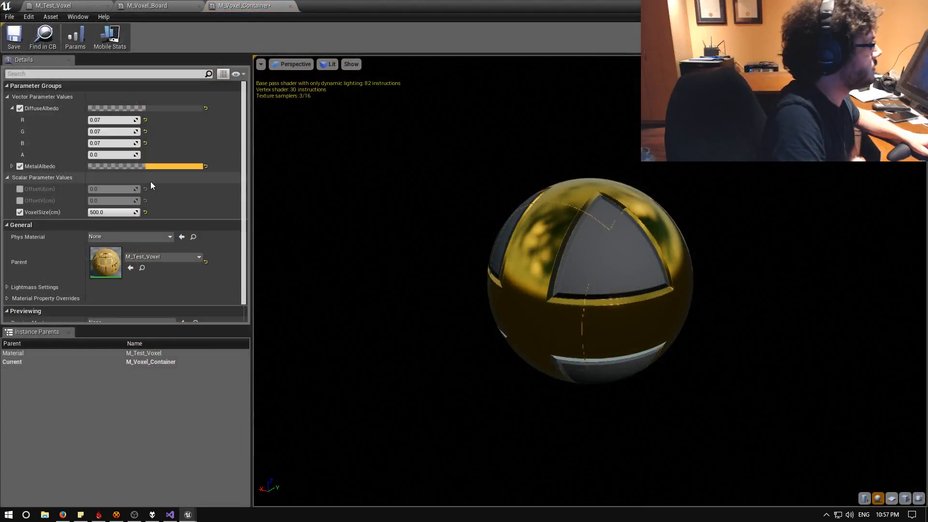
left_click(127, 213)
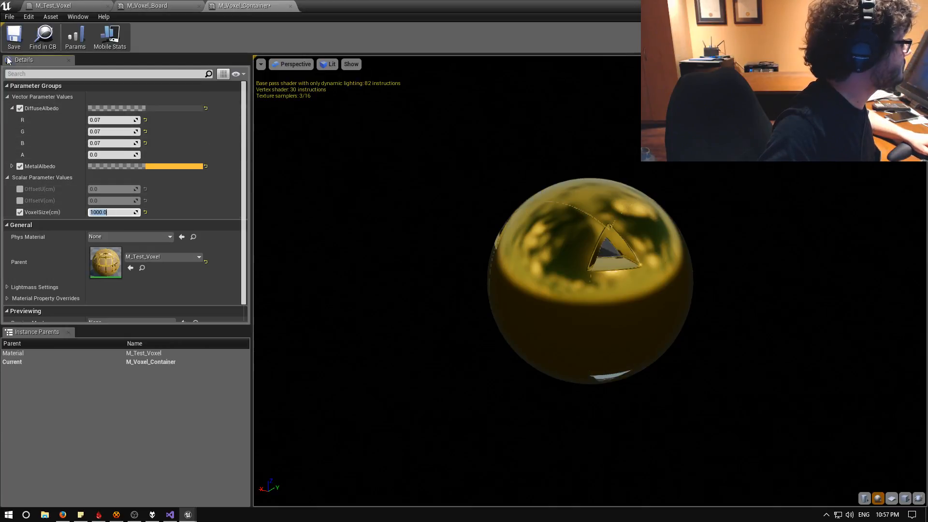
left_click(14, 36)
left_click(888, 4)
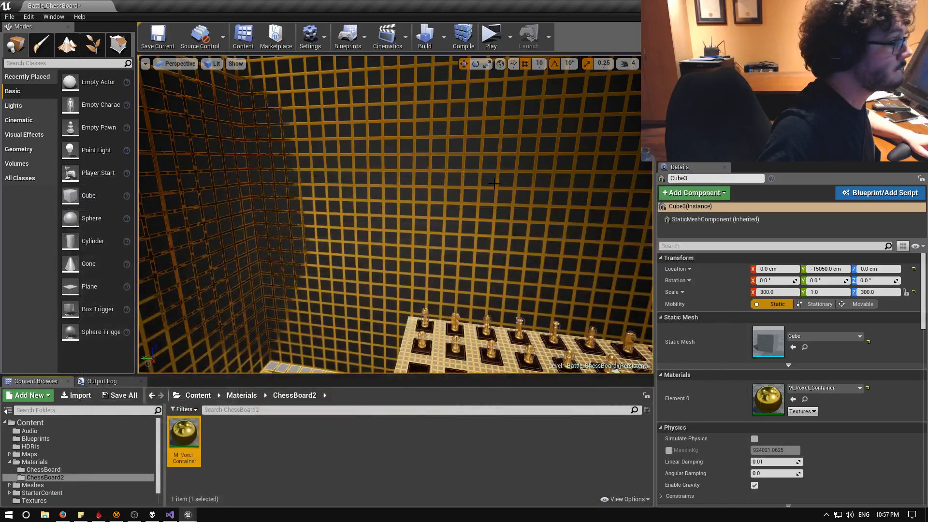
Inspect the larger wall grid around the chessboard in the level and in a game preview
right_click_drag(396, 212, 425, 236)
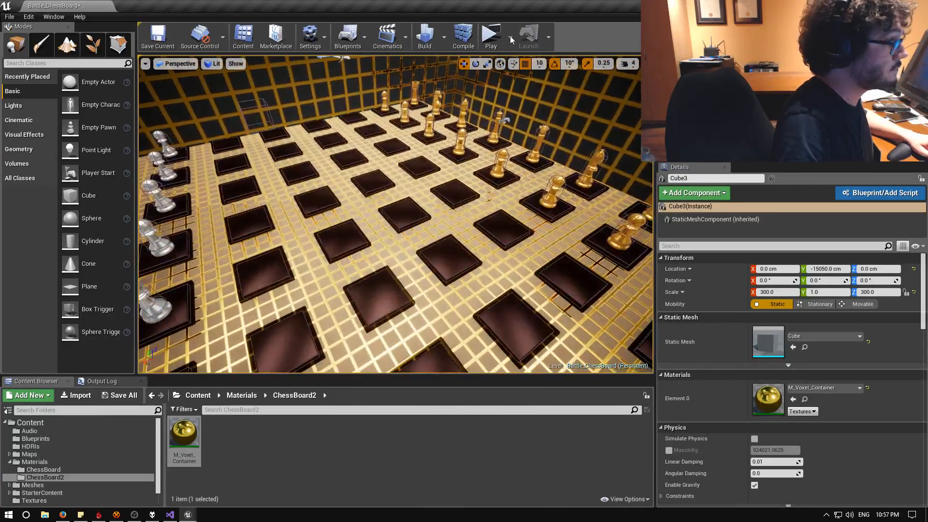
left_click(491, 38)
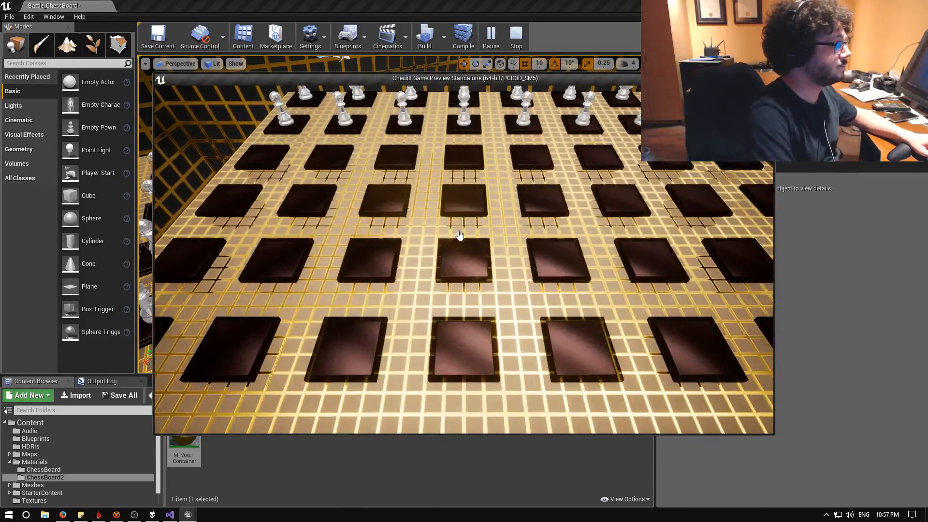
key("Escape")
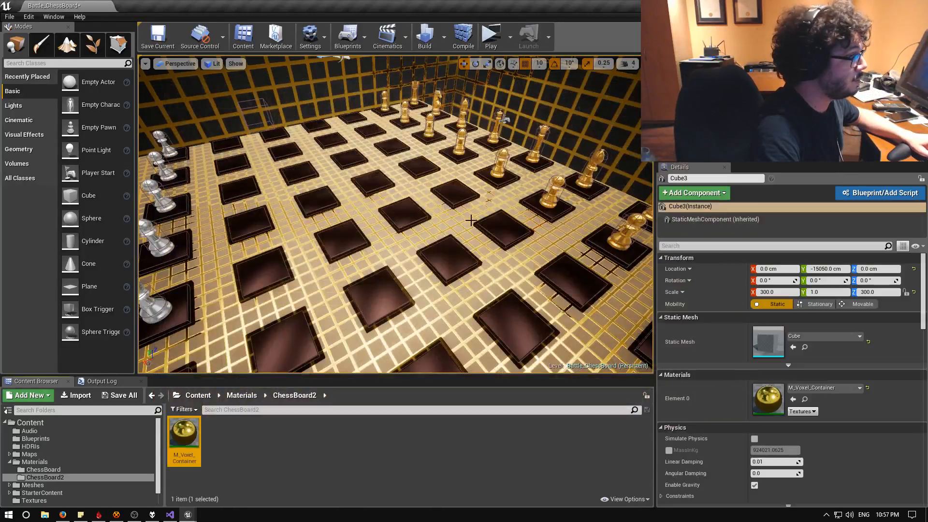
Open the board slab's M_Voxel_Board instance from the Materials folder and enable its DiffuseAlbedo and MetalAlbedo overrides
right_click_drag(379, 267, 344, 265)
left_click(344, 266)
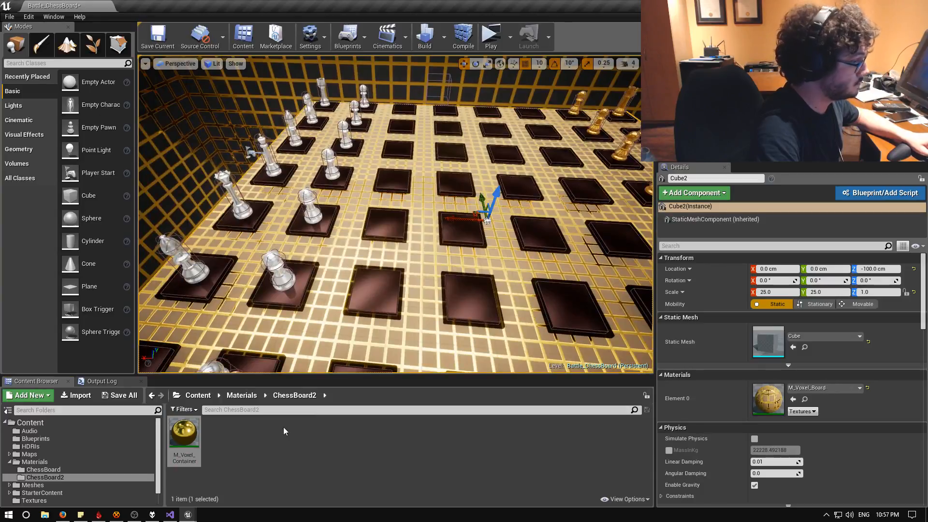
left_click(242, 395)
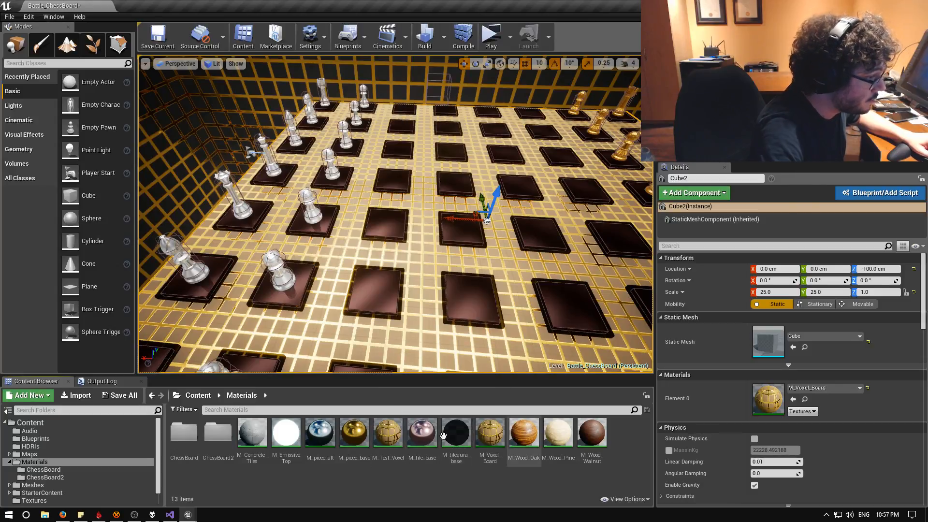
right_click(387, 434)
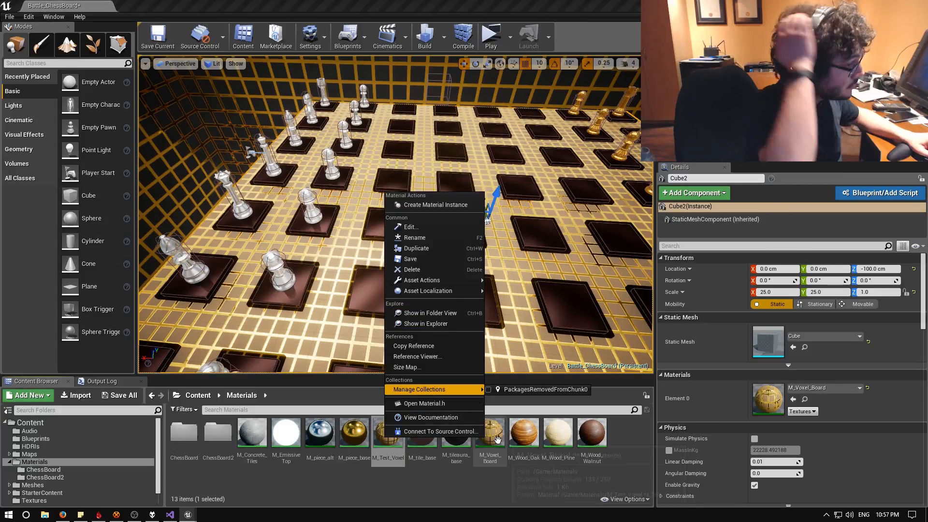
left_click(496, 440)
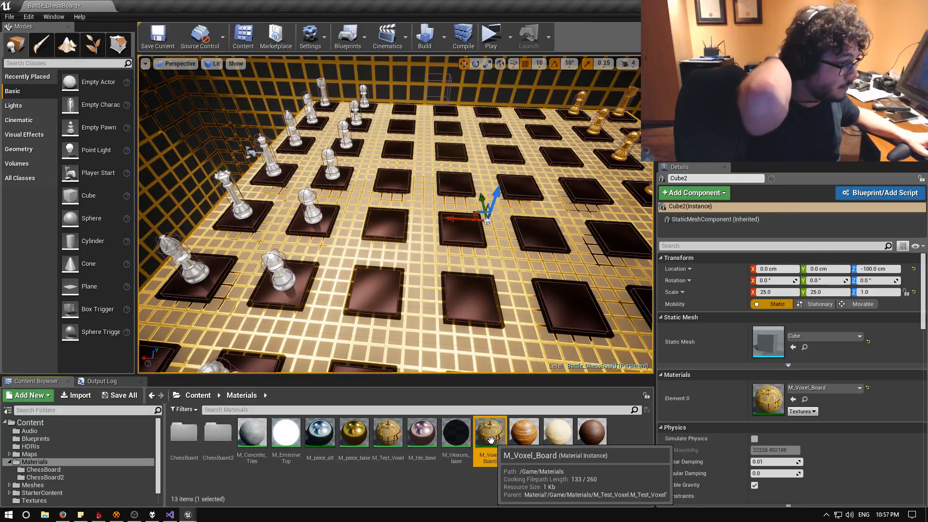
double_click(495, 439)
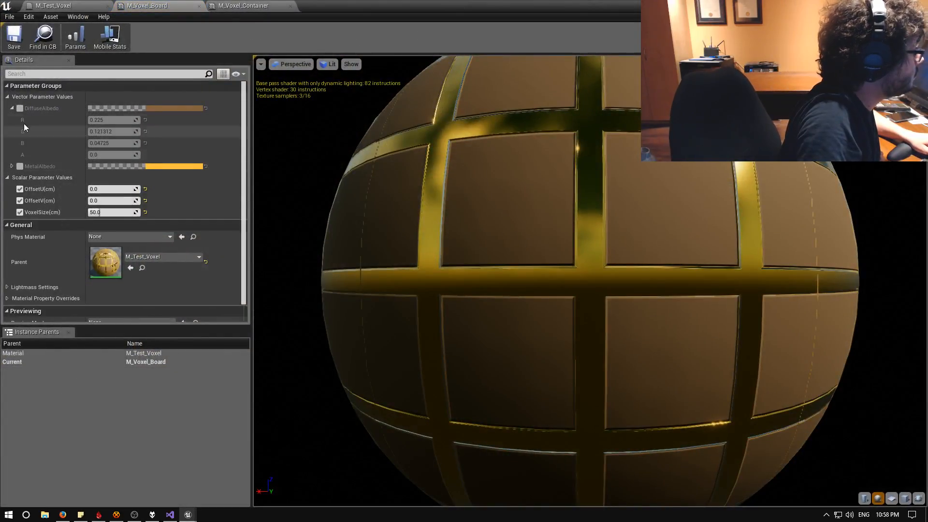
left_click(20, 109)
left_click(20, 166)
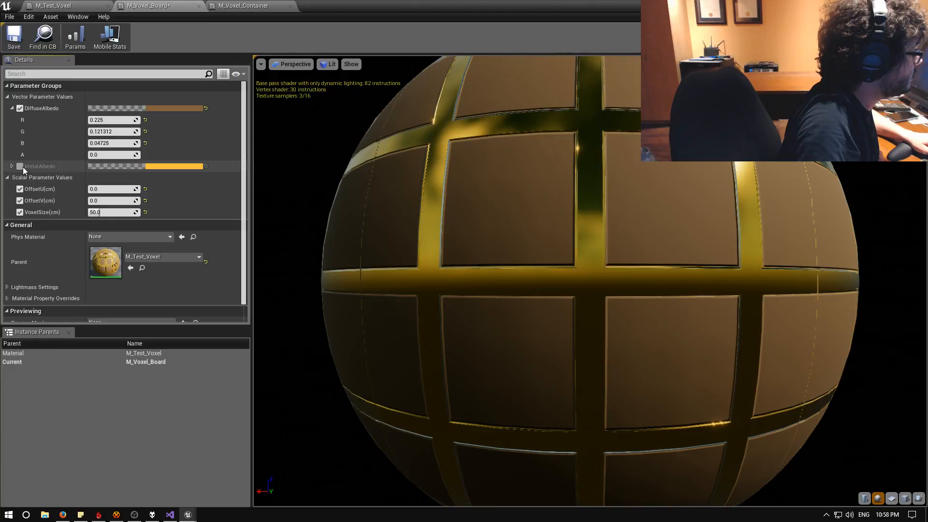
Set M_Voxel_Board's MetalAlbedo to a pale blue with hue 240, saturation 0.56 and value 0.805, and save the instance
left_click(157, 166)
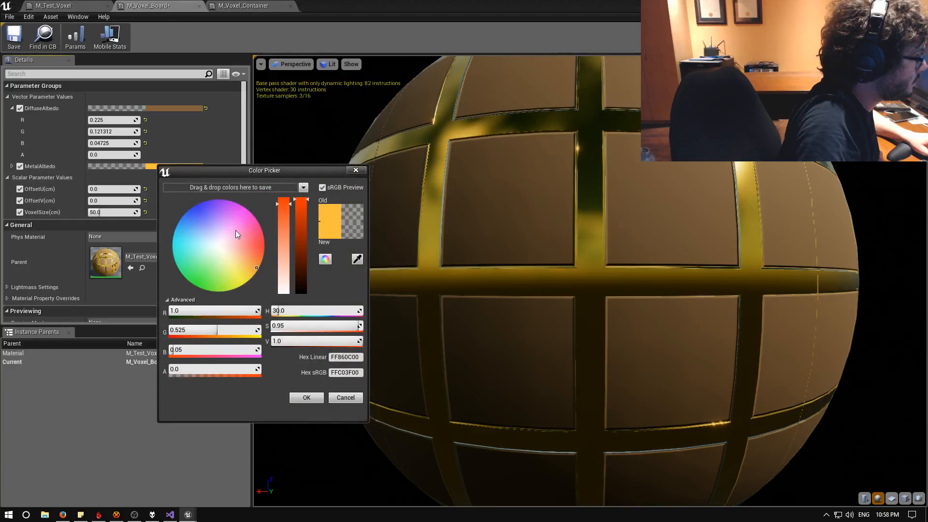
left_click(203, 192)
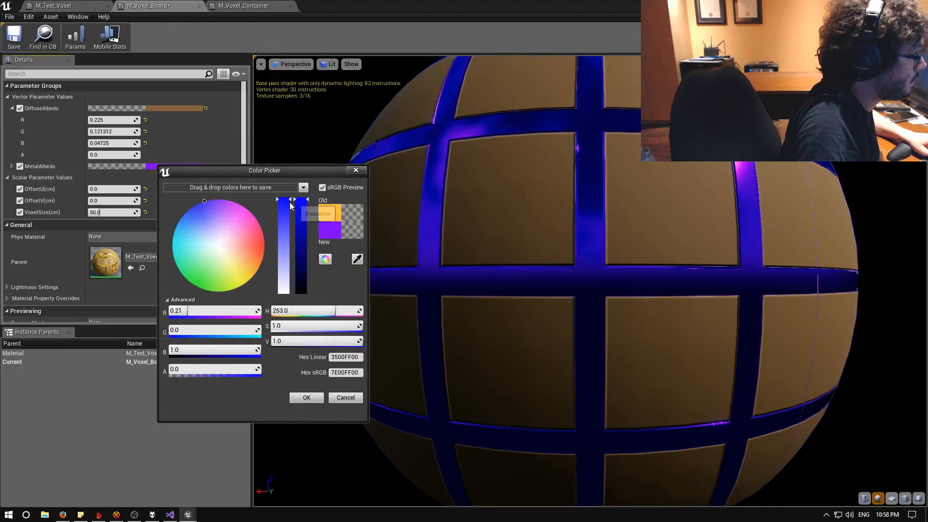
mouse_move(290, 205)
left_mouse_down()
mouse_move(290, 251)
mouse_move(303, 223)
mouse_move(306, 246)
mouse_move(287, 218)
mouse_move(194, 204)
left_mouse_up()
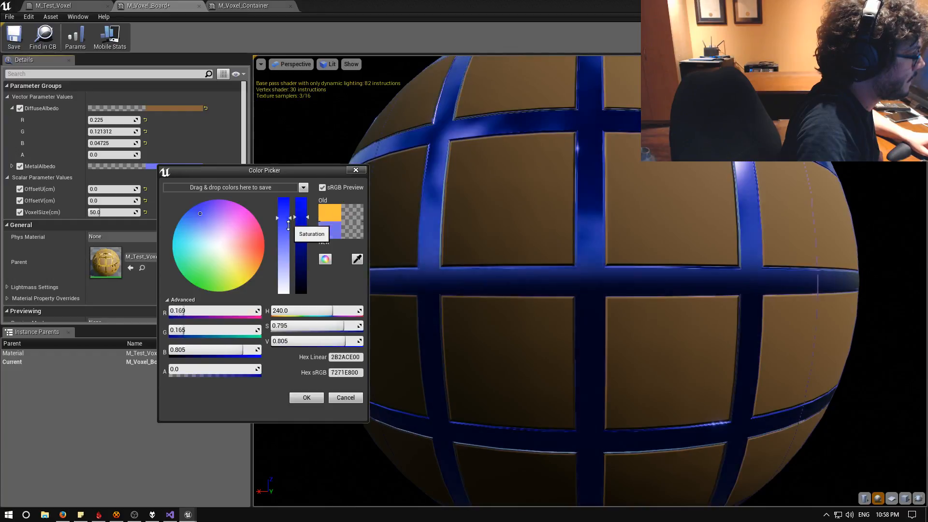
left_click_drag(288, 200, 290, 243)
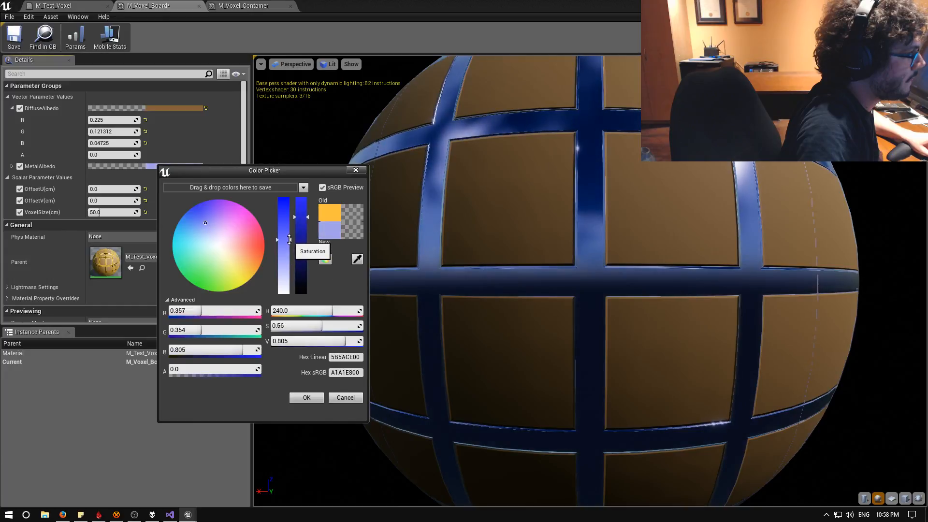
left_click(306, 396)
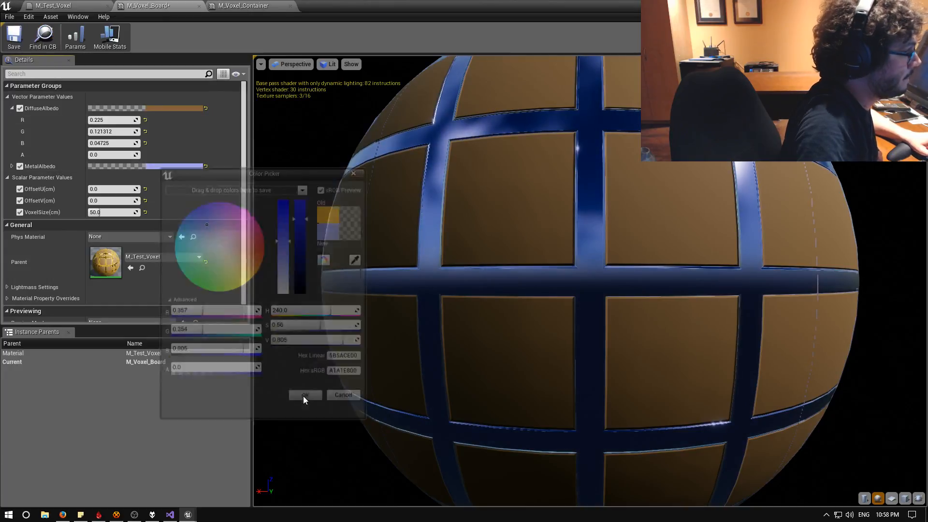
left_click(13, 36)
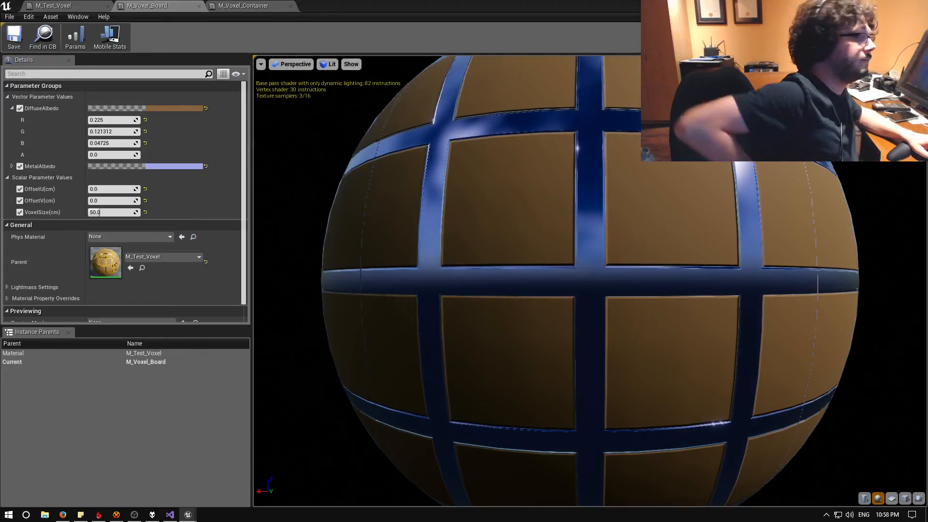
left_click(884, 5)
Examine the board's blue grid lines in the level and in a game preview
right_click_drag(352, 239, 357, 263)
key("w")
key("s")
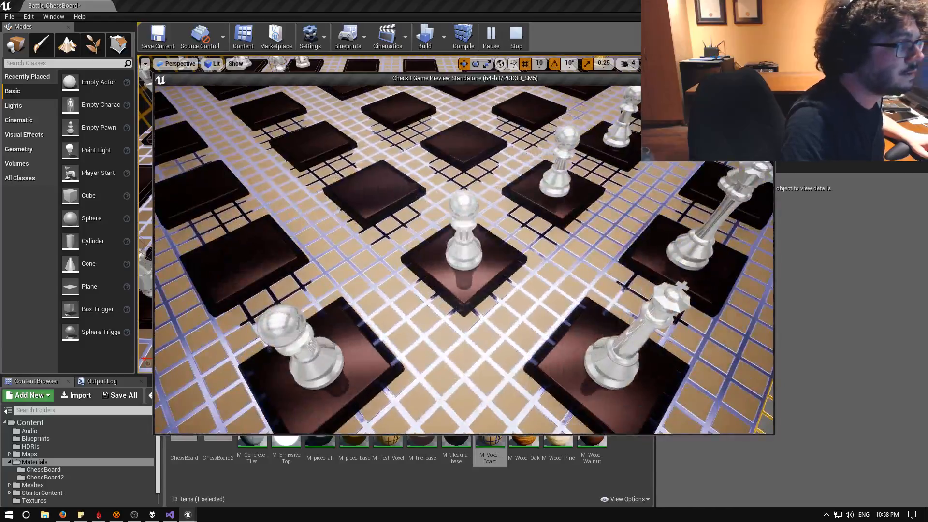
key("Escape")
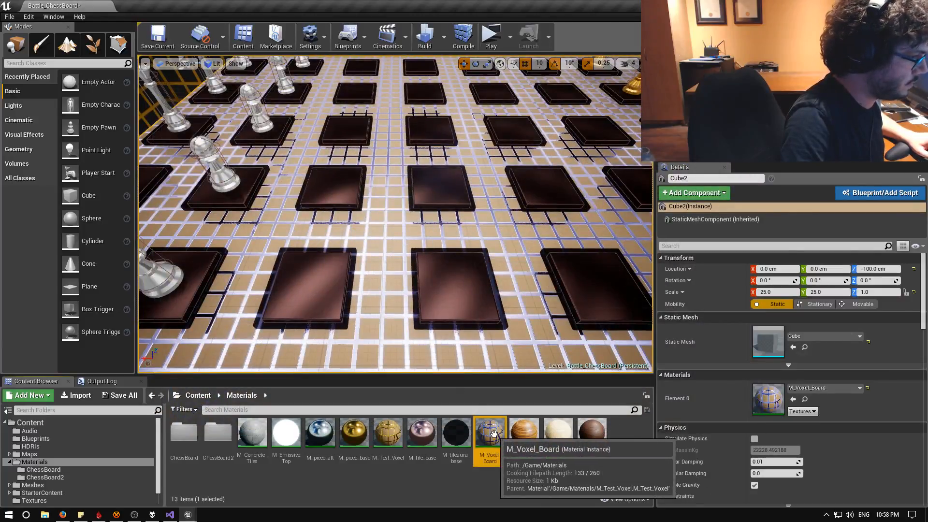
Raise the saturation of M_Voxel_Board's MetalAlbedo to a vivid blue and save the instance
double_click(490, 432)
left_click(166, 167)
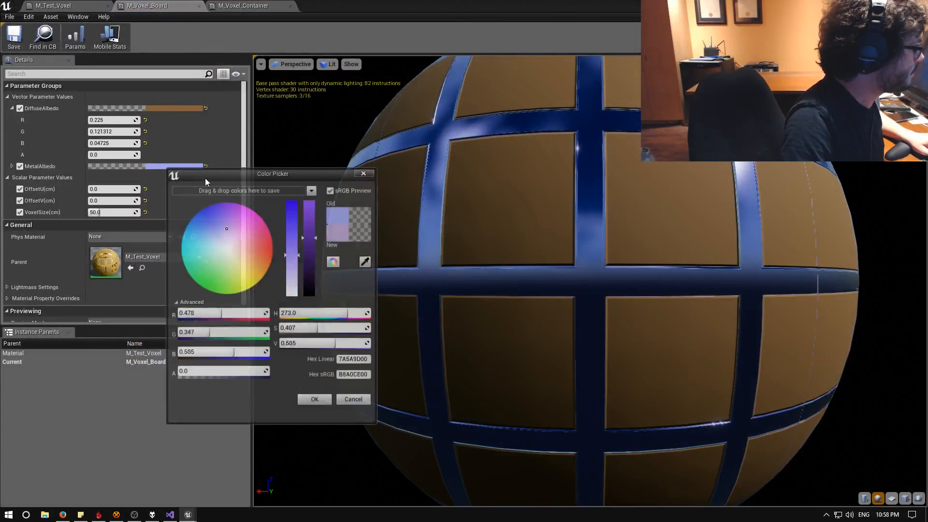
left_click_drag(294, 243, 294, 211)
left_click(316, 401)
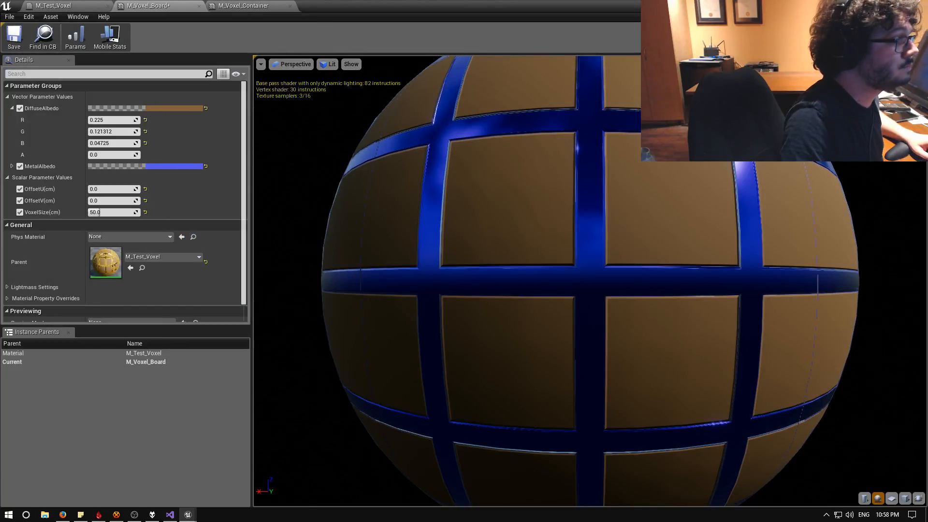
left_click(14, 37)
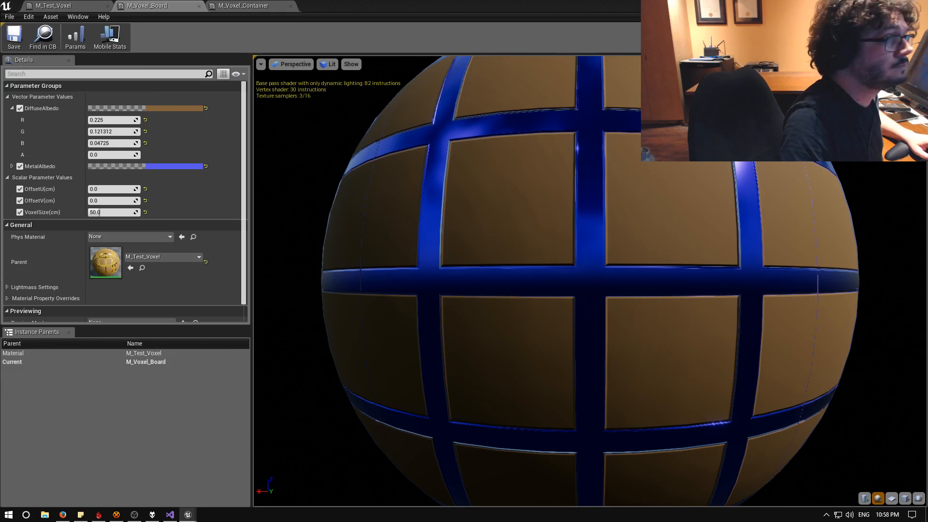
Check the vivid blue board grid in a game preview and save the Battle_ChessBoard level
left_click(884, 6)
left_click(489, 38)
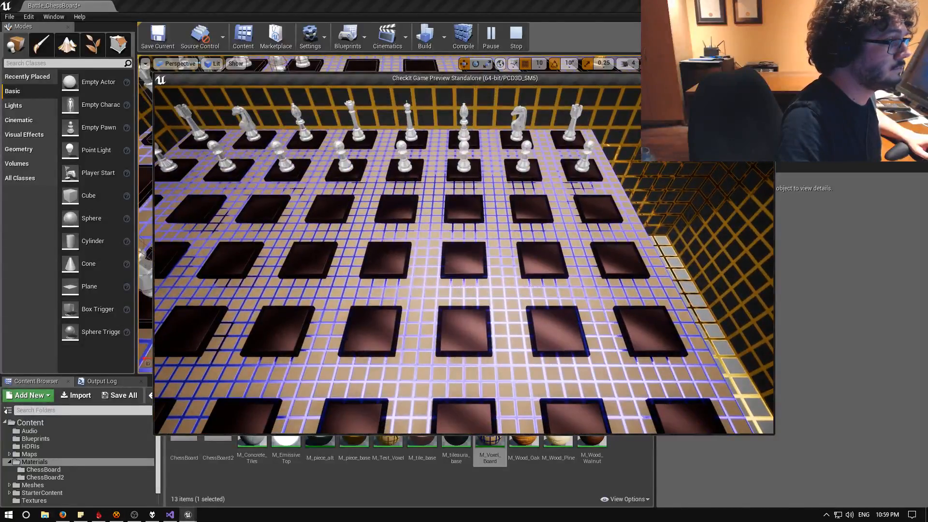
key("Escape")
left_click(152, 34)
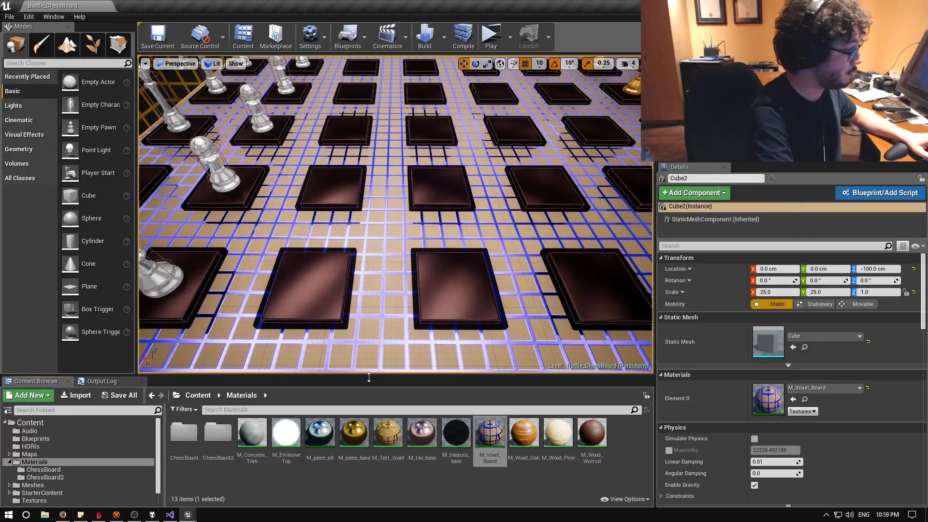
Darken M_Voxel_Board's DiffuseAlbedo to R 0.115, G 0.05865, B 0.0184 and save the instance
double_click(490, 433)
left_click(164, 108)
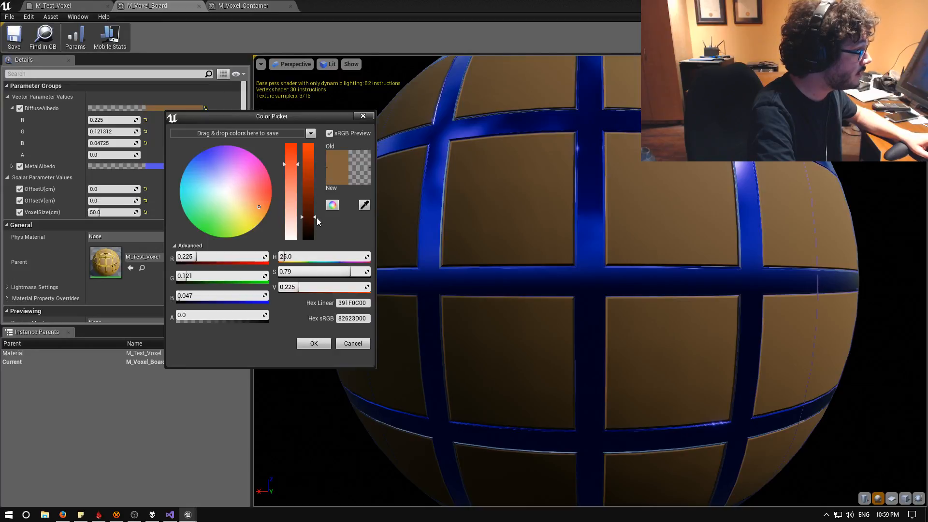
left_click_drag(314, 217, 315, 225)
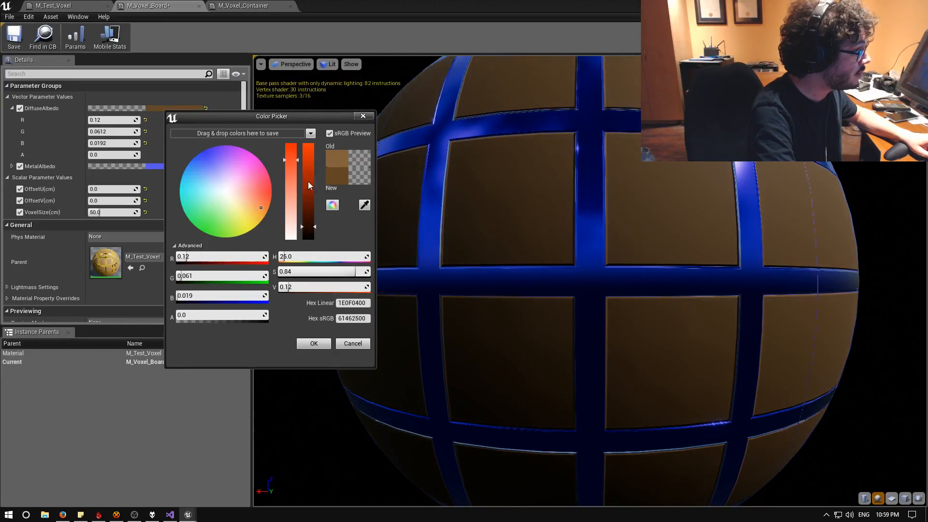
left_click(314, 344)
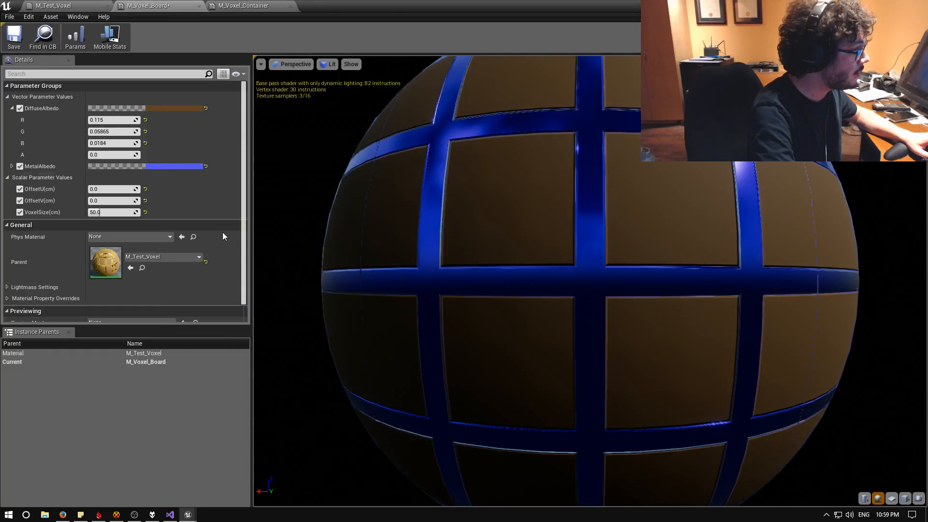
left_click(17, 42)
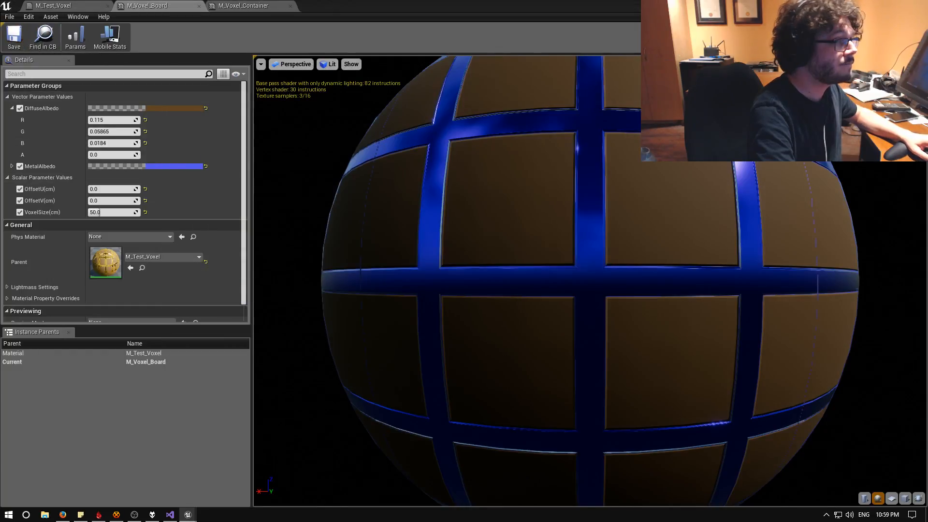
Examine the darker board tiles in a game preview of the chessboard level
left_click(879, 5)
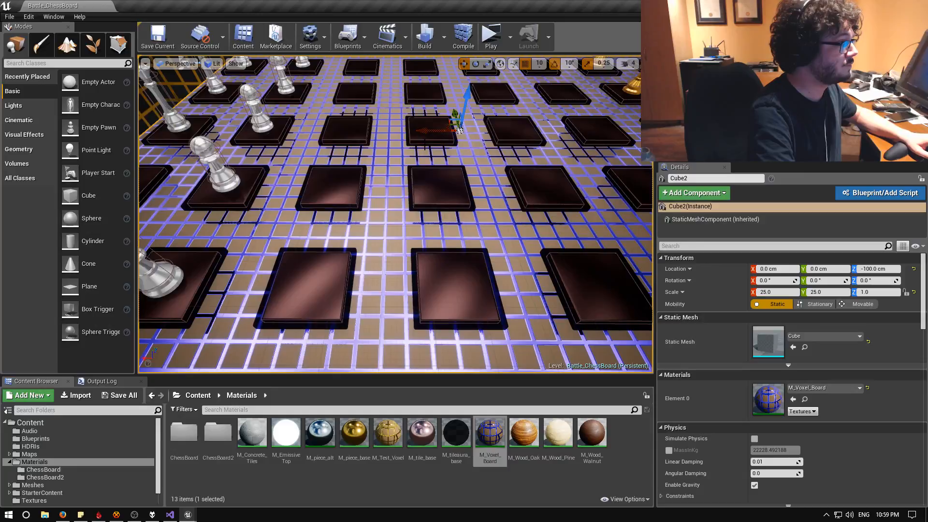
left_click(491, 37)
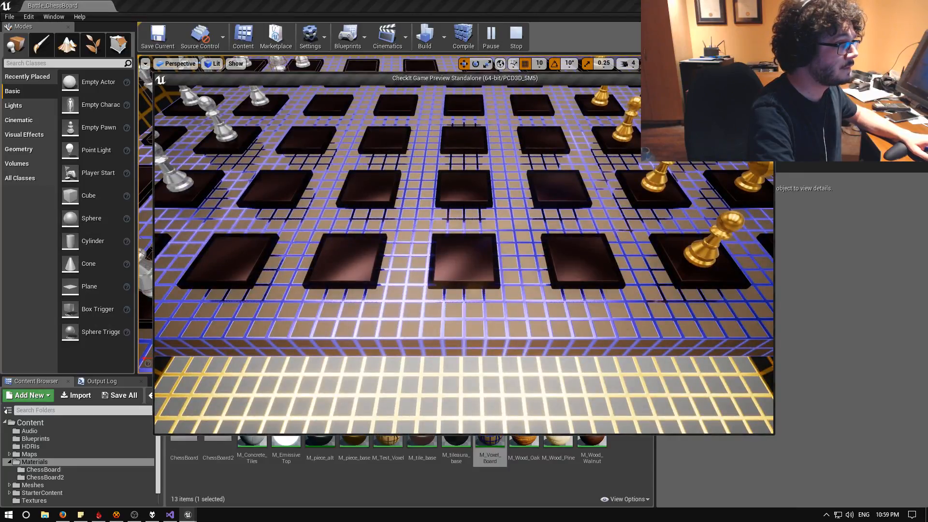
key("Escape")
Save the Battle_ChessBoard map and open the recent level MenuLevel_MainMenu
left_click(10, 16)
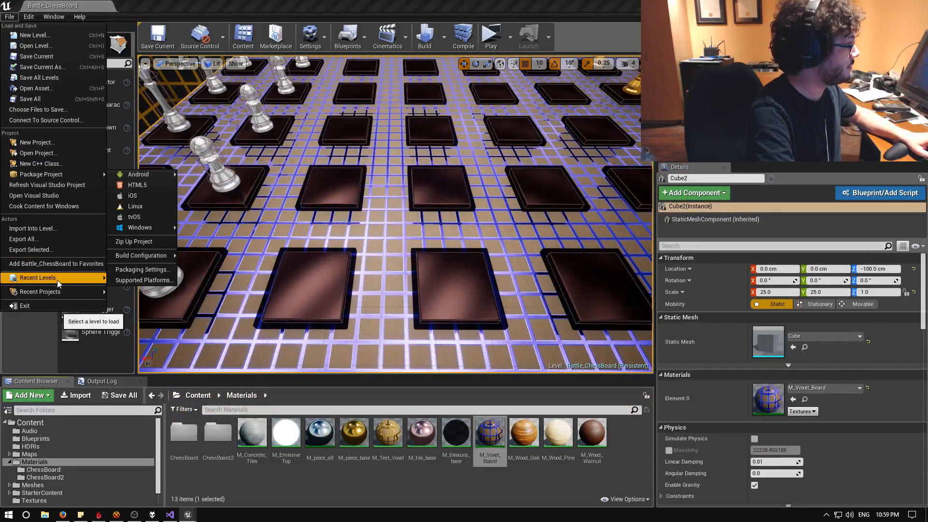
left_click(160, 38)
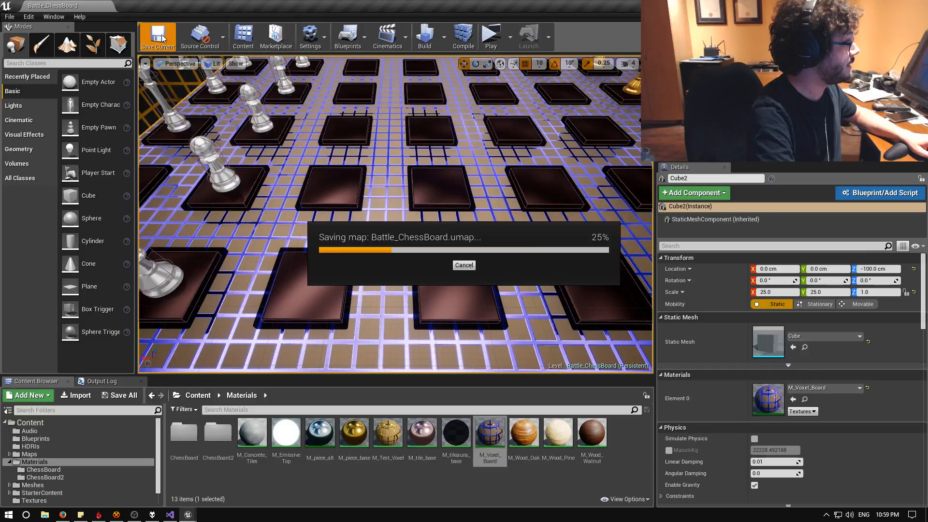
left_click(9, 16)
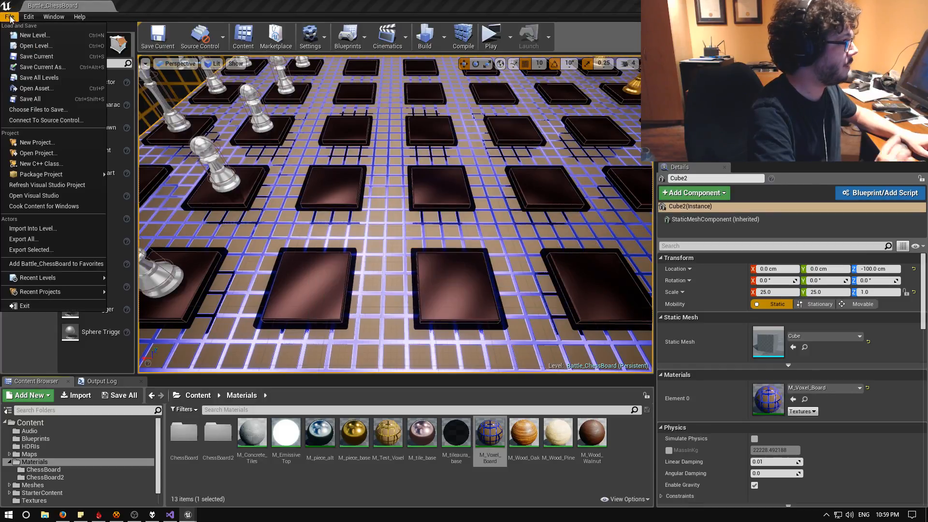
mouse_move(86, 278)
left_click(141, 288)
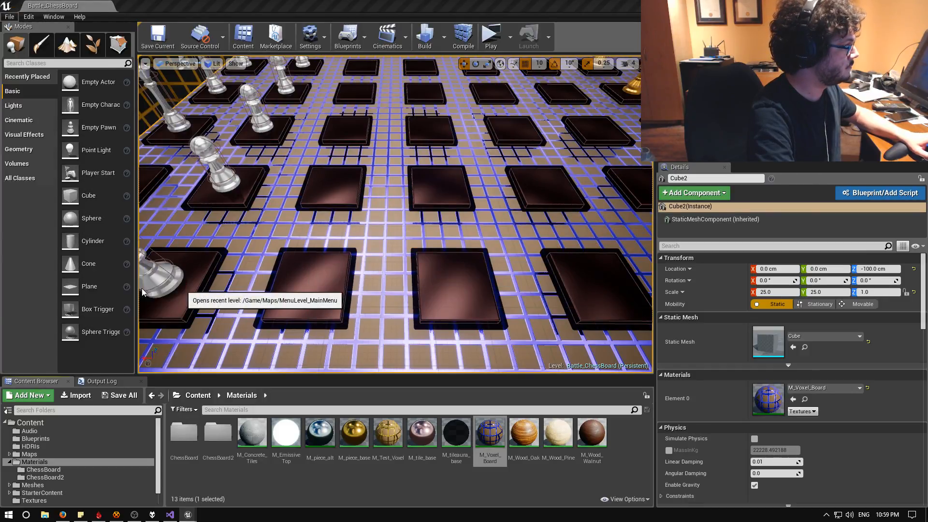
Start a game preview of the main menu level, minimize the other windows and maximize the preview
left_click(490, 39)
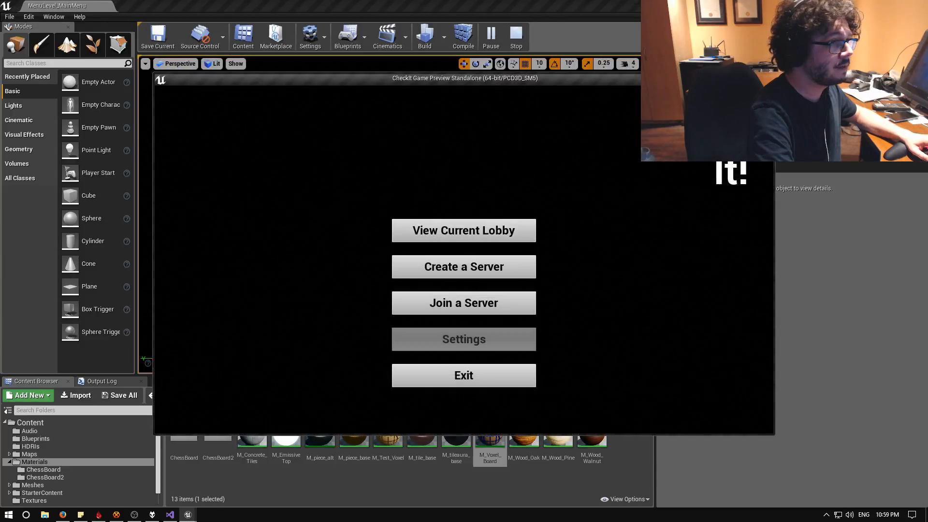
left_click(886, 6)
left_click(872, 5)
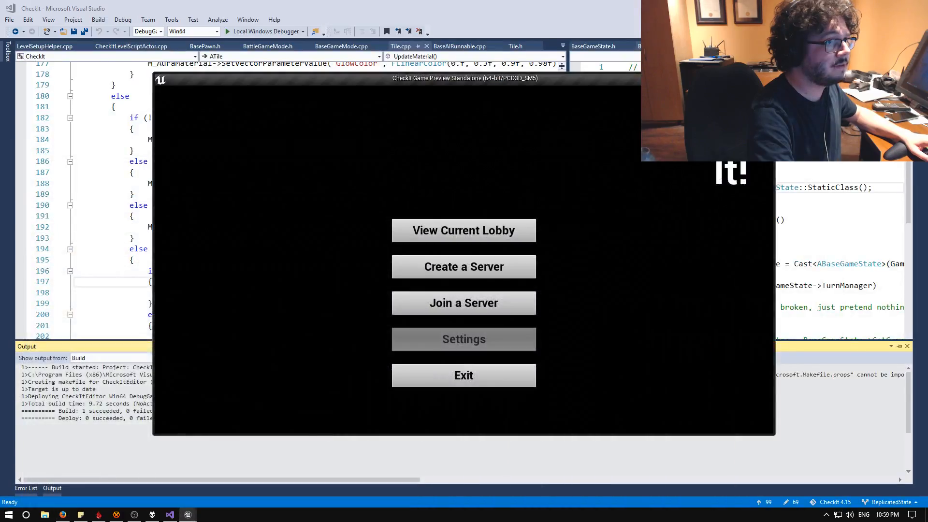
left_click(880, 6)
left_click(754, 78)
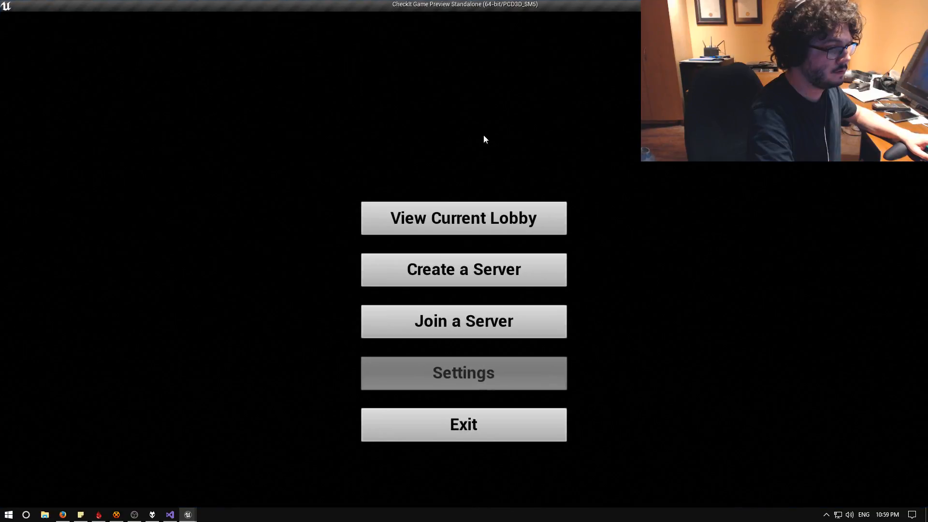
Open the current lobby's round settings and choose the 1 v AI preset for the ChessBoard map
left_click(448, 205)
left_click(201, 183)
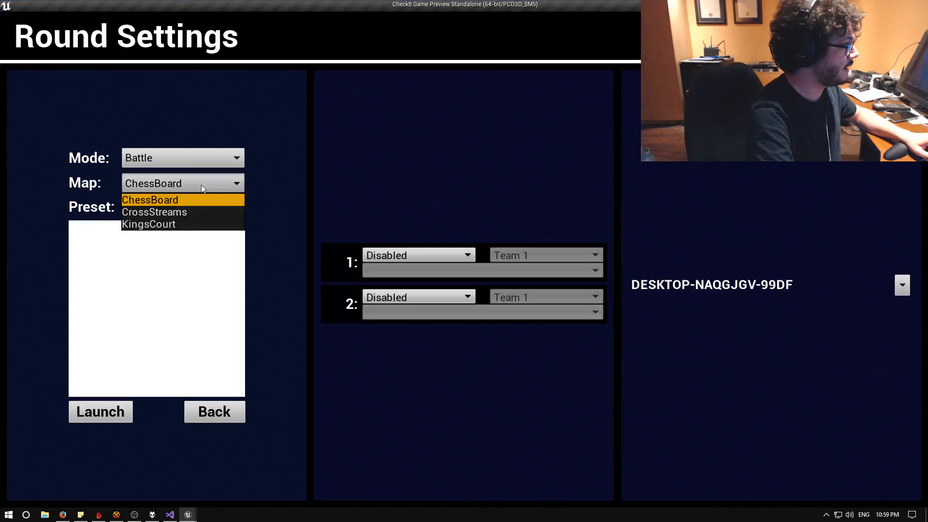
left_click(346, 174)
left_click(200, 212)
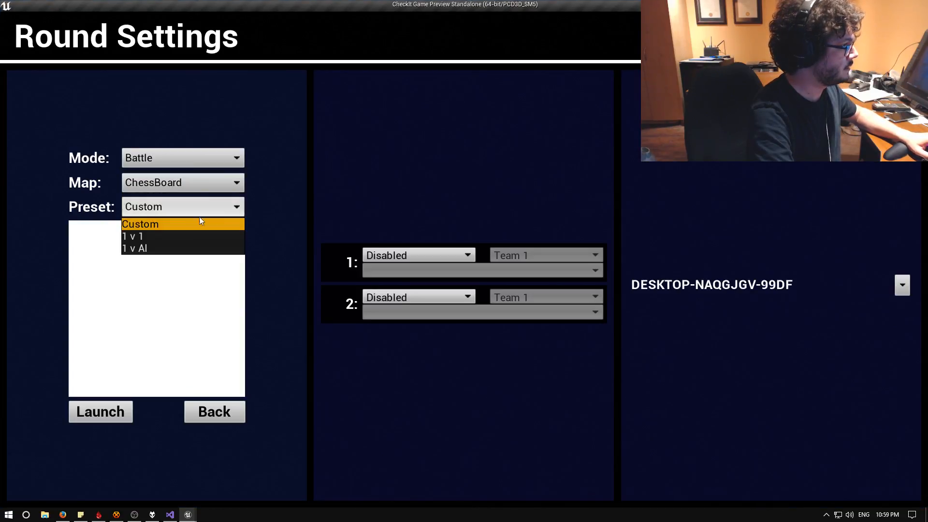
left_click(162, 248)
Assign the AI Alice to player slot 2 and launch the round
left_click(380, 270)
left_click(383, 282)
left_click(384, 313)
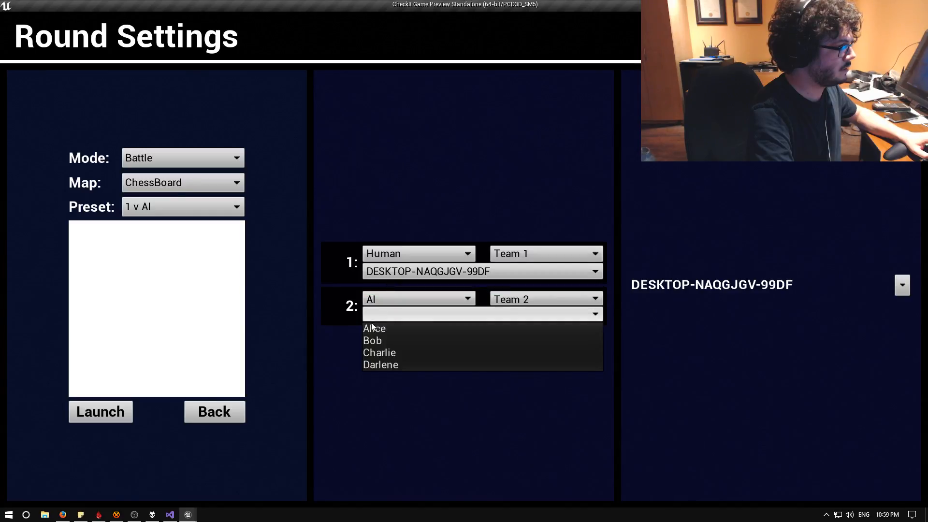
left_click(371, 327)
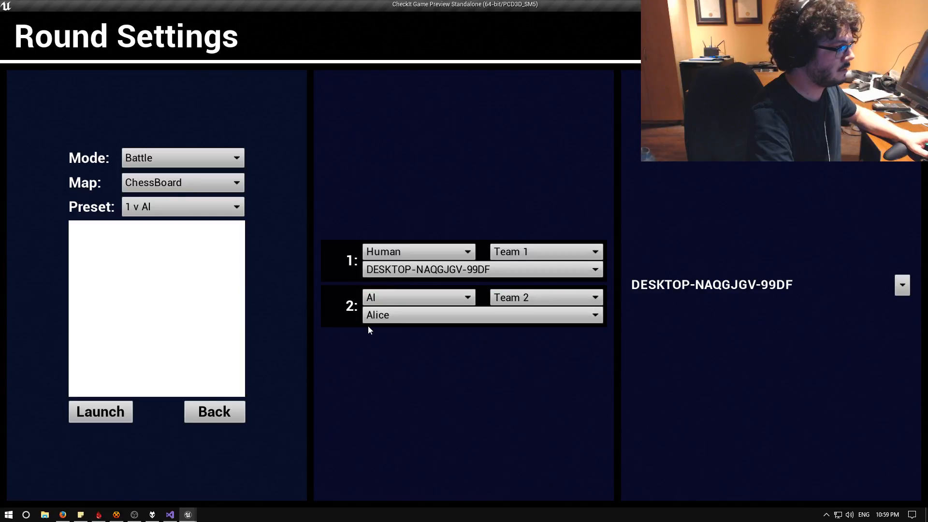
left_click(101, 413)
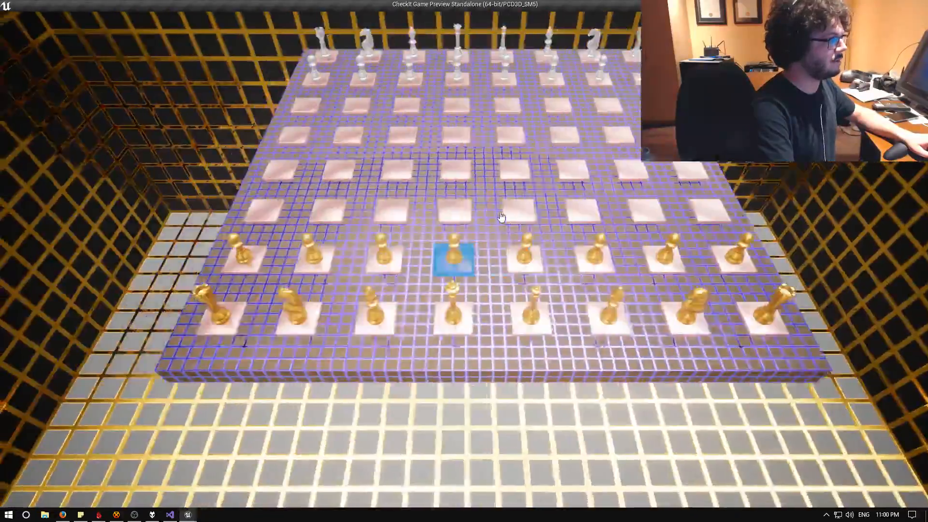
Select the gold king's pawn, look over the board and its surroundings, and move the pawn one square forward
key("Return")
key("Up")
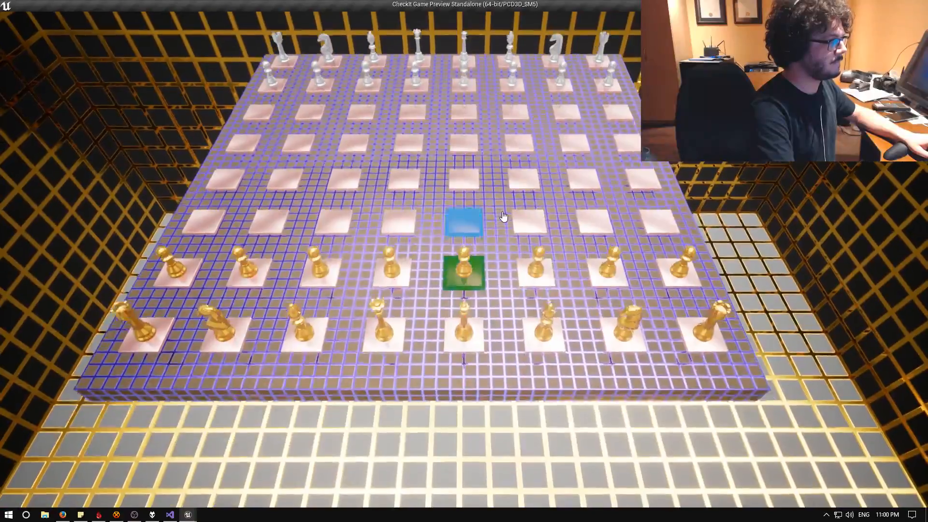
key("Down")
key("Down")
key("Up")
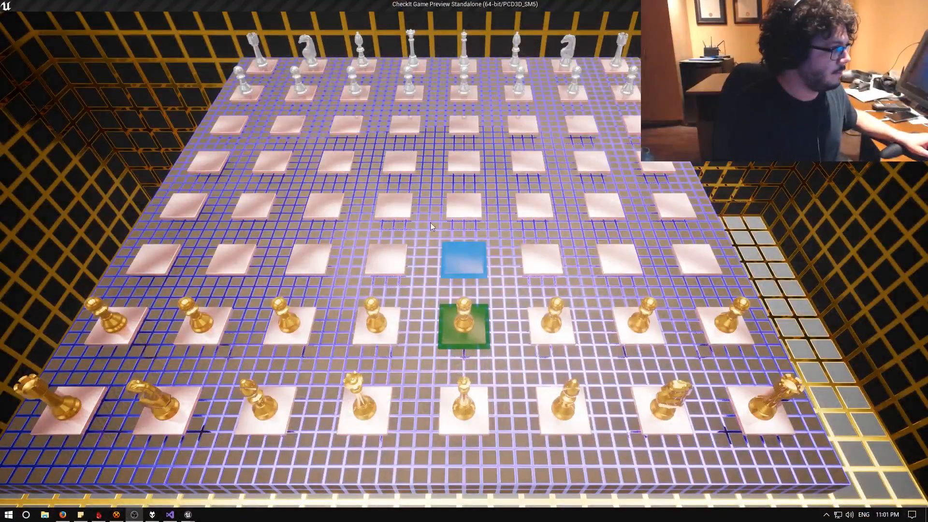
key("w")
key("w")
right_click_drag(425, 227, 436, 251)
key("s")
key("s")
key("s")
key("s")
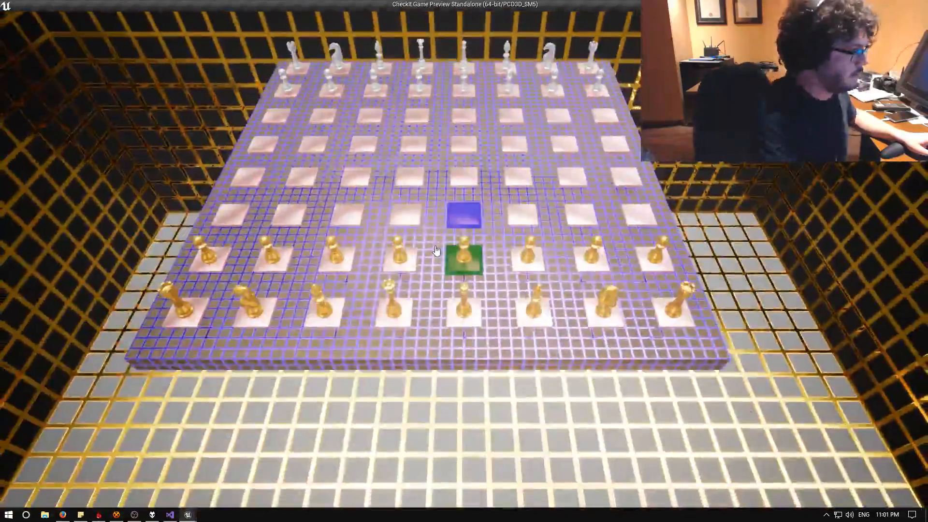
key("a")
key("d")
key("w")
key("space")
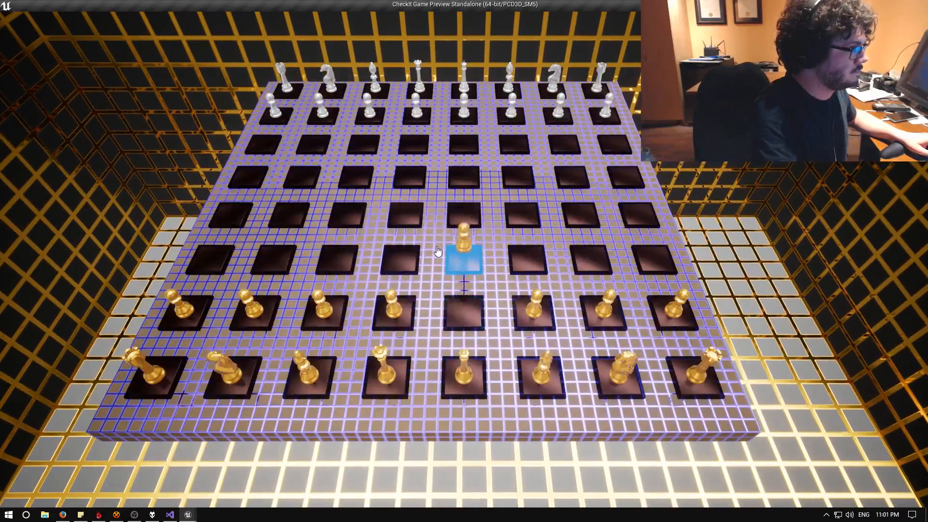
Move the gold queen diagonally through the opened gap to the fifth row at the board's right edge
key("s")
key("s")
key("a")
key("space")
key("w")
key("w")
key("w")
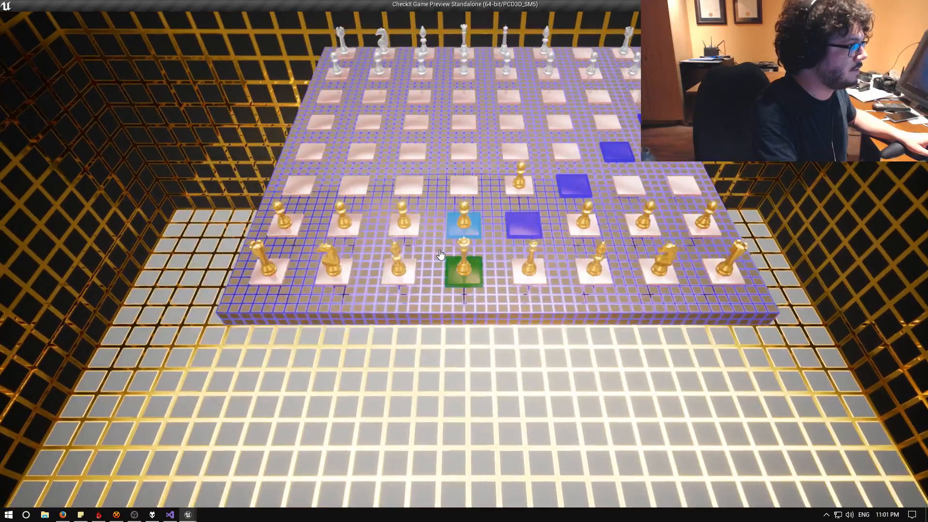
key("d")
key("d")
key("d")
key("d")
key("w")
key("space")
Advance the gold knight from the right side of the back row to the fifth-row tile beside the queen
key("s")
key("s")
key("s")
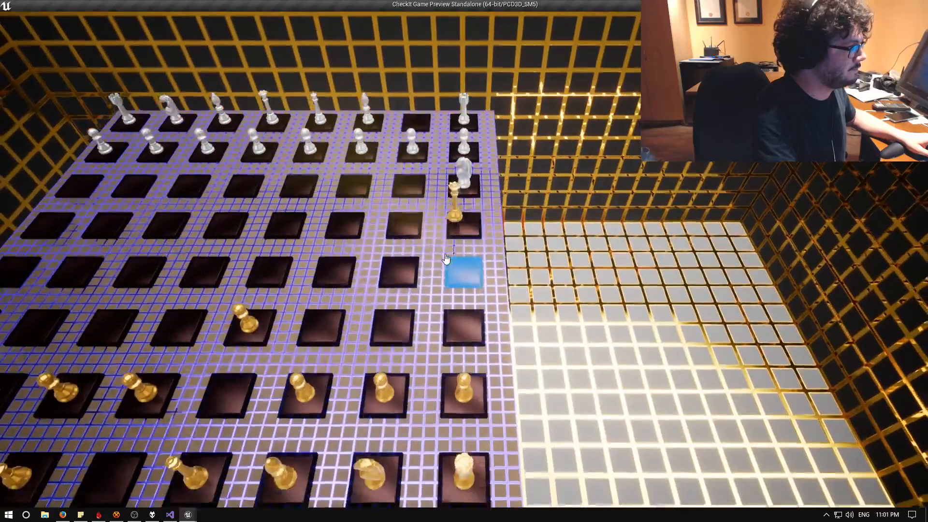
key("a")
key("a")
key("s")
key("d")
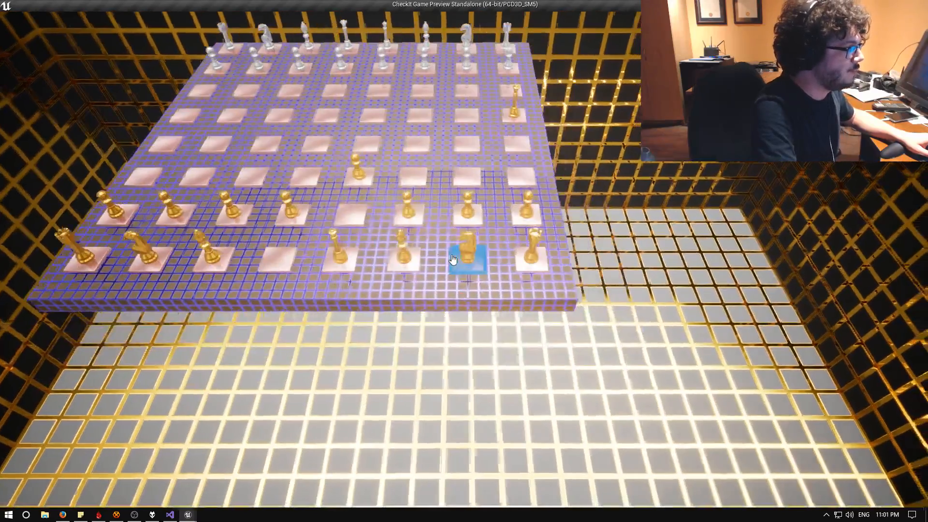
key("space")
key("w")
key("w")
key("a")
key("space")
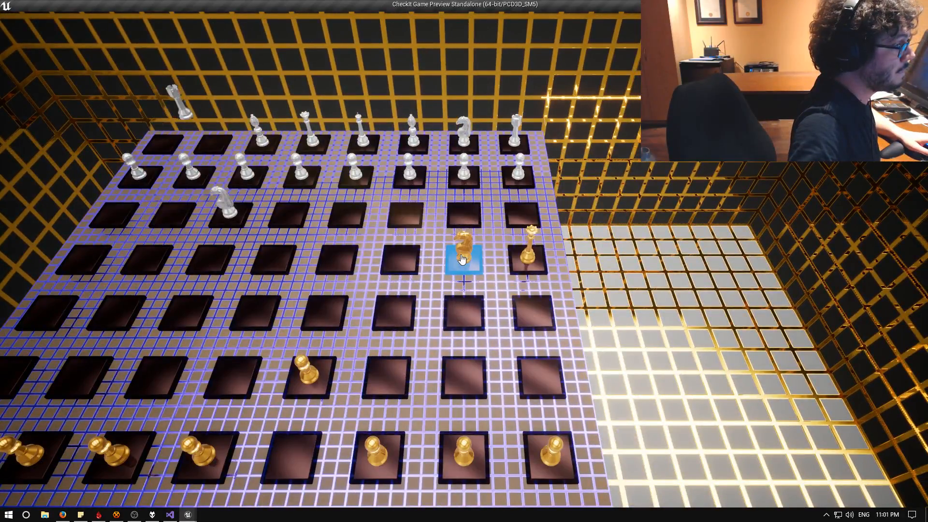
Capture the silver pawn two rows ahead and one column to the left with the gold knight
key("space")
key("a")
key("w")
key("w")
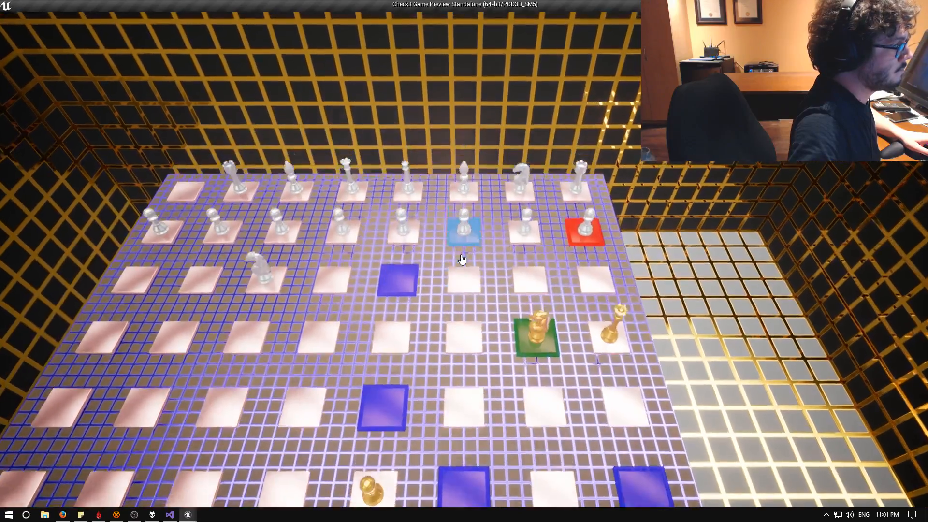
key("space")
Attack the silver king's tile two squares diagonally ahead with the gold queen, and return to the Unreal Editor
key("s")
key("s")
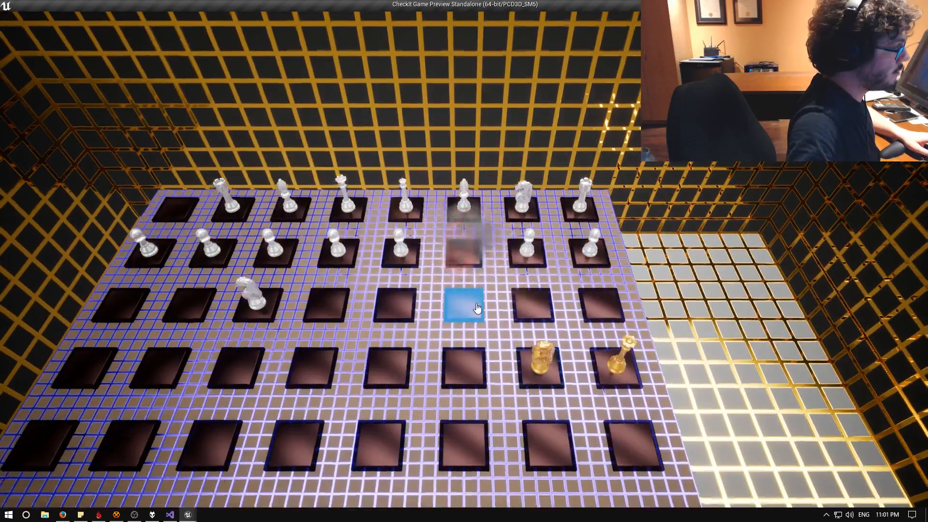
key("d")
key("d")
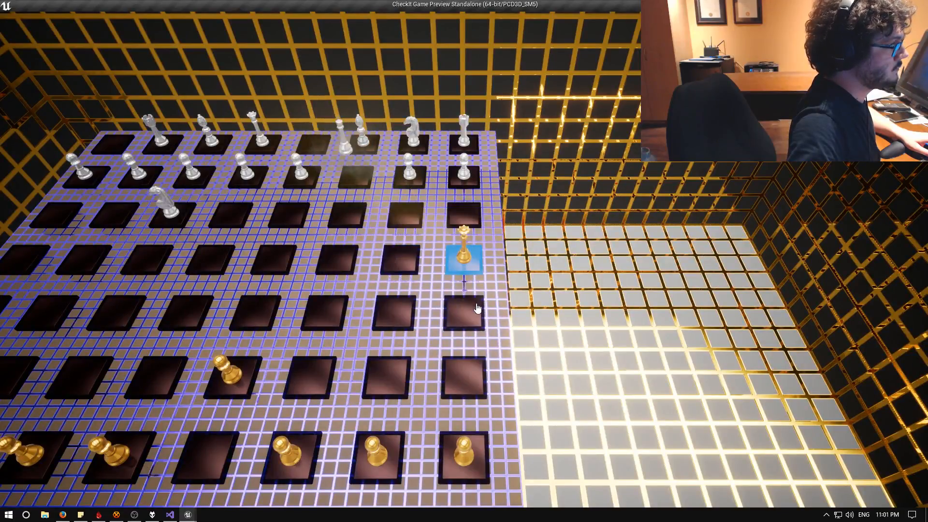
key("space")
key("a")
key("a")
key("w")
key("w")
key("space")
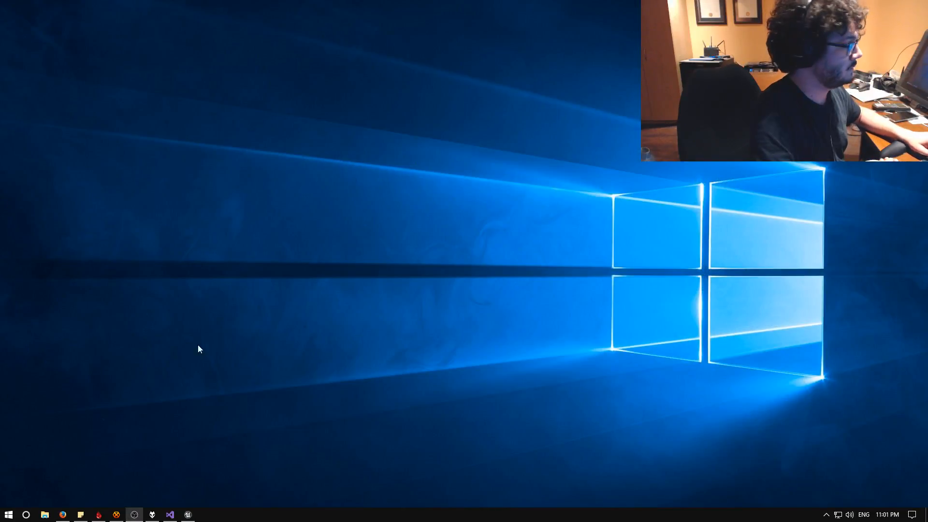
left_click(187, 516)
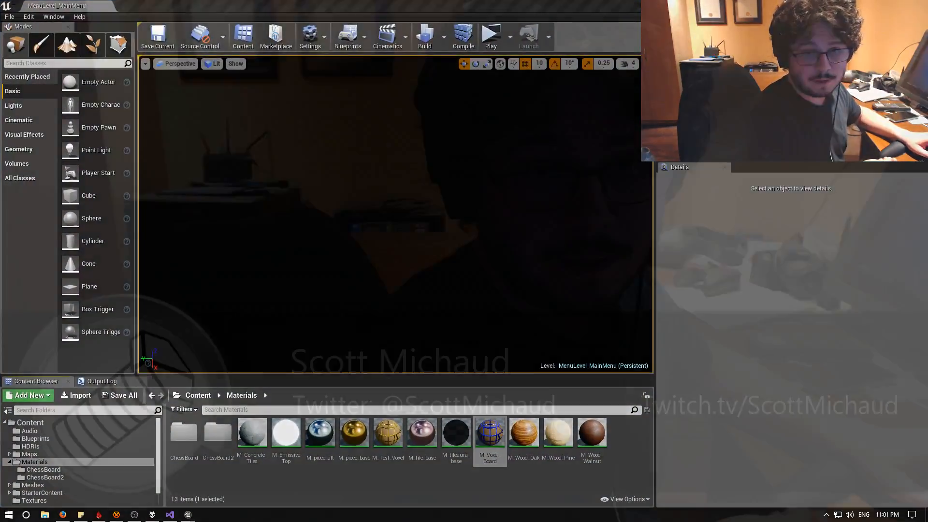